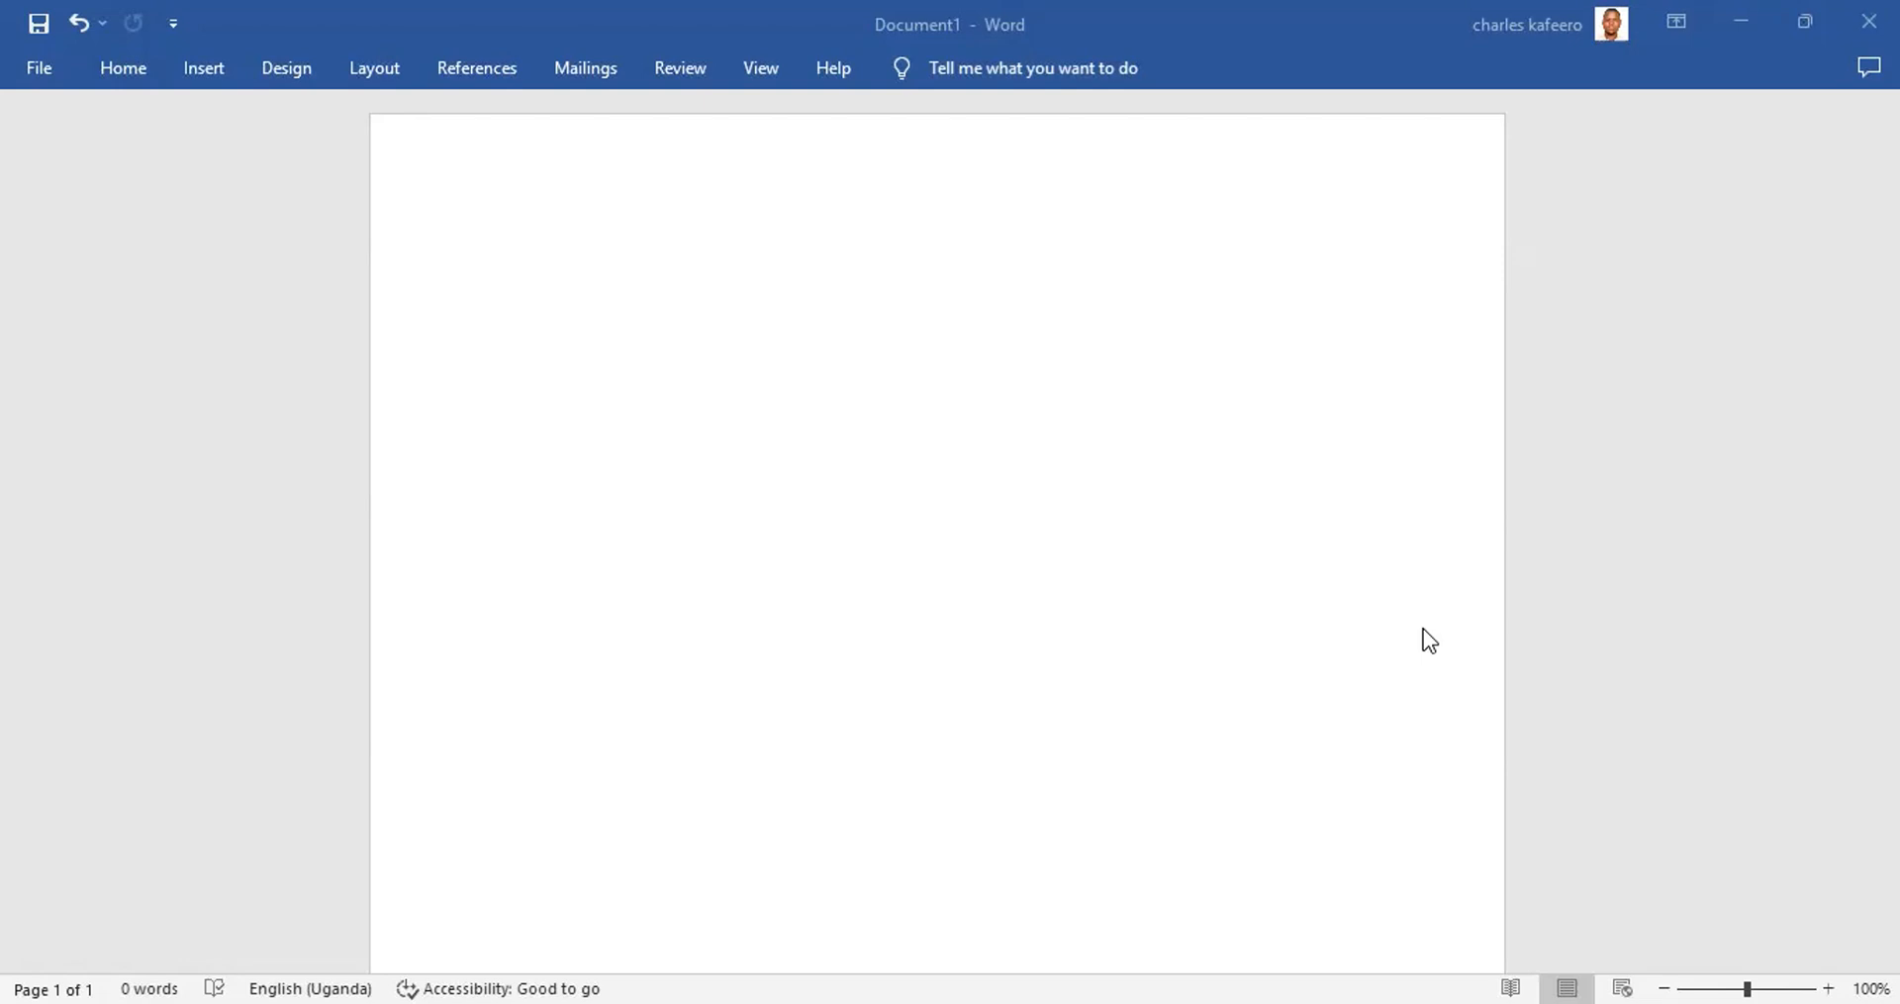
Step: Create a blank document from the full templates page and close that new document
click(36, 69)
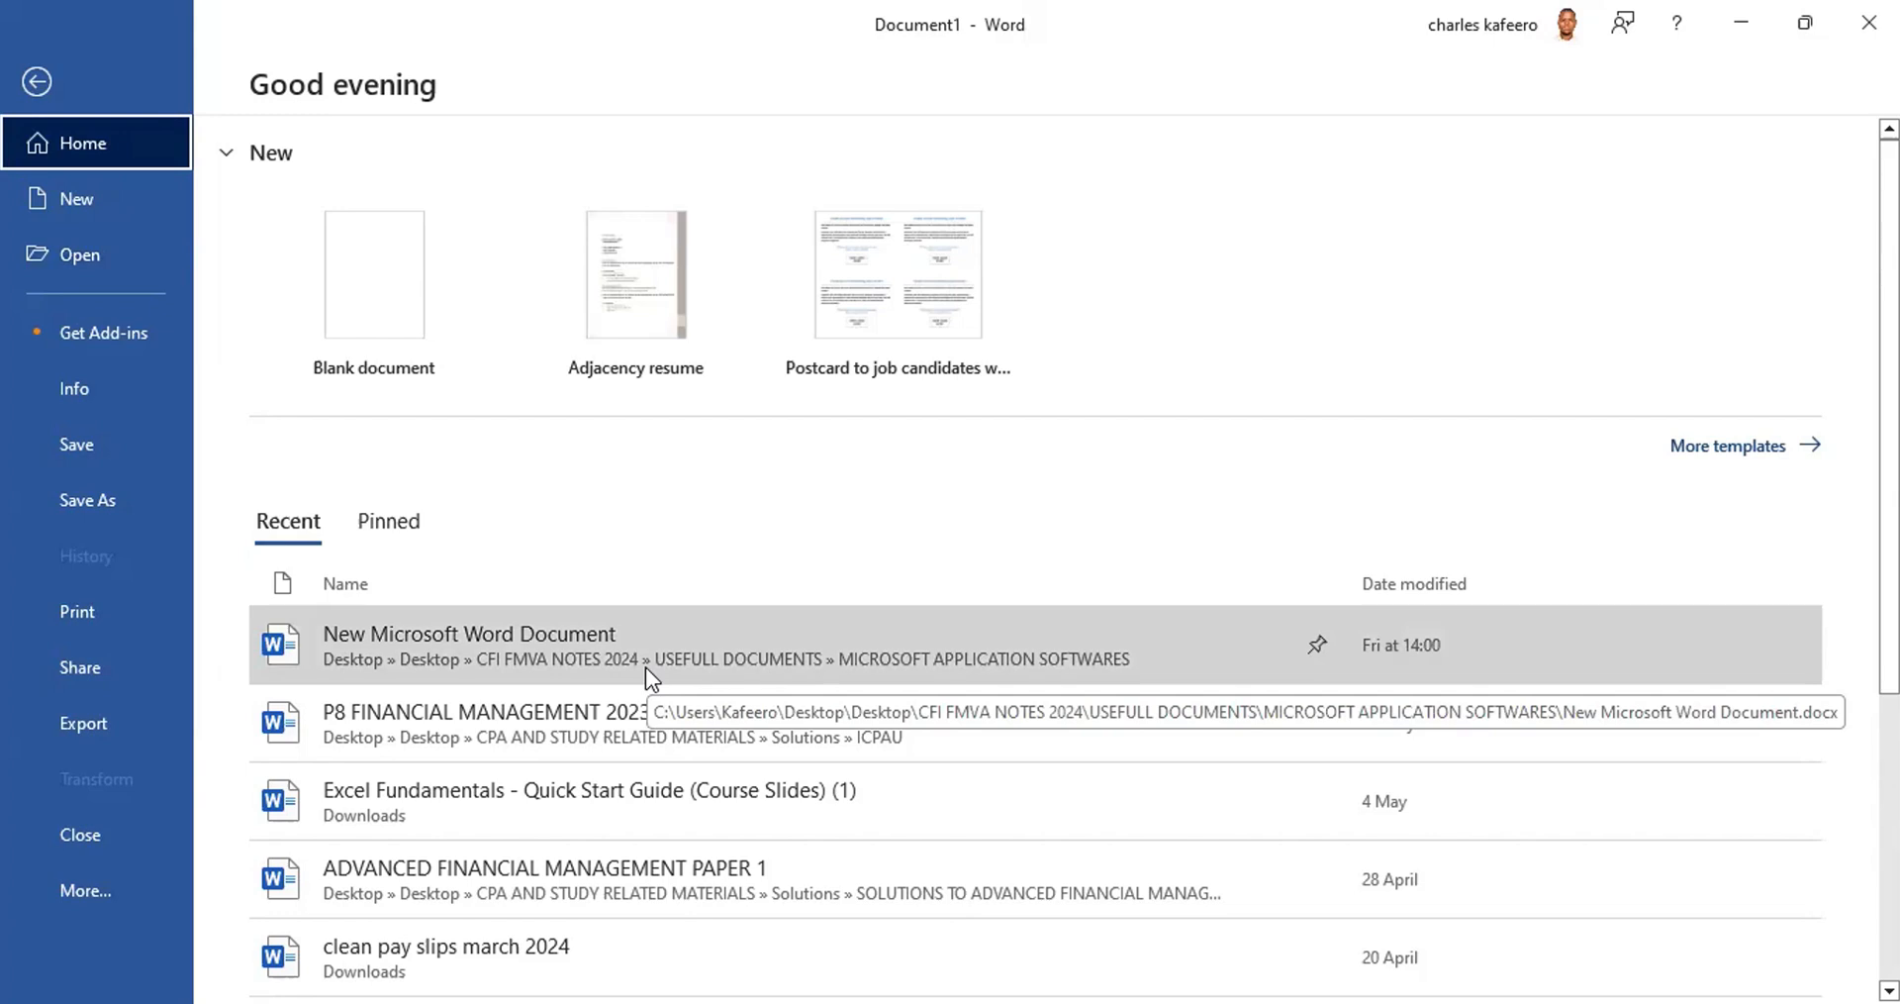
click(227, 154)
click(227, 154)
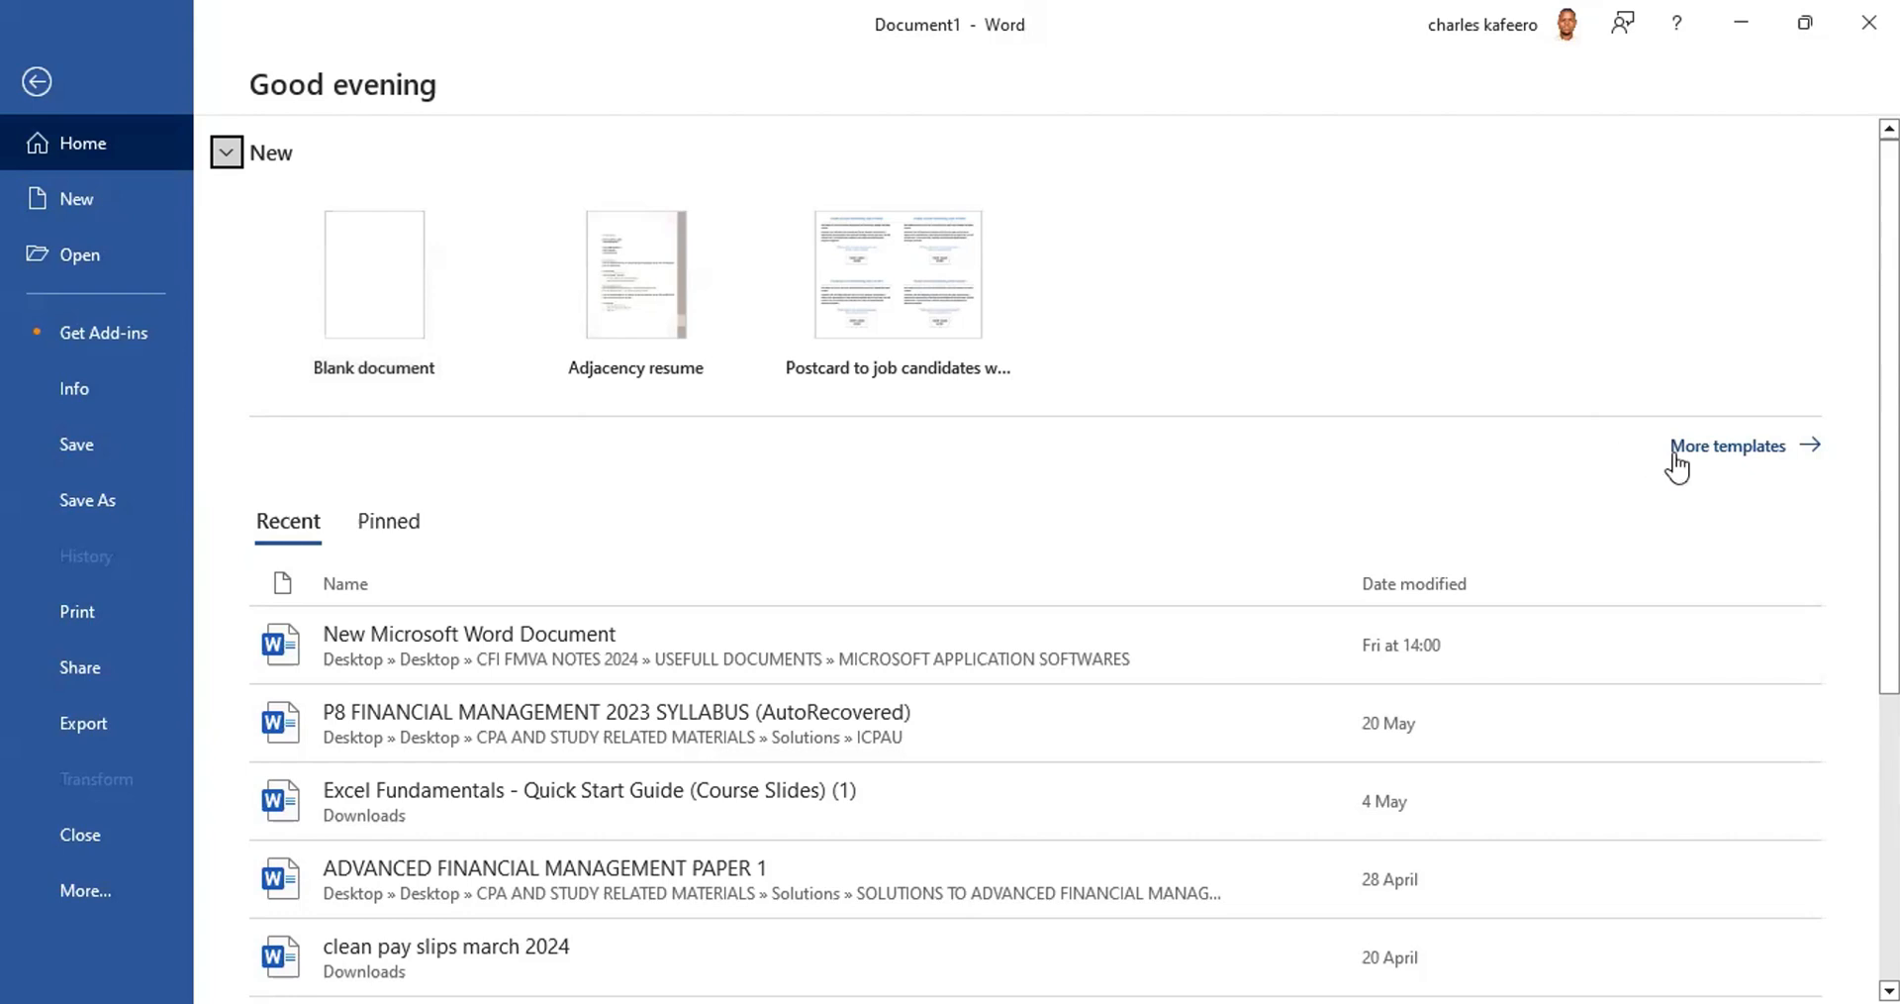
click(1732, 454)
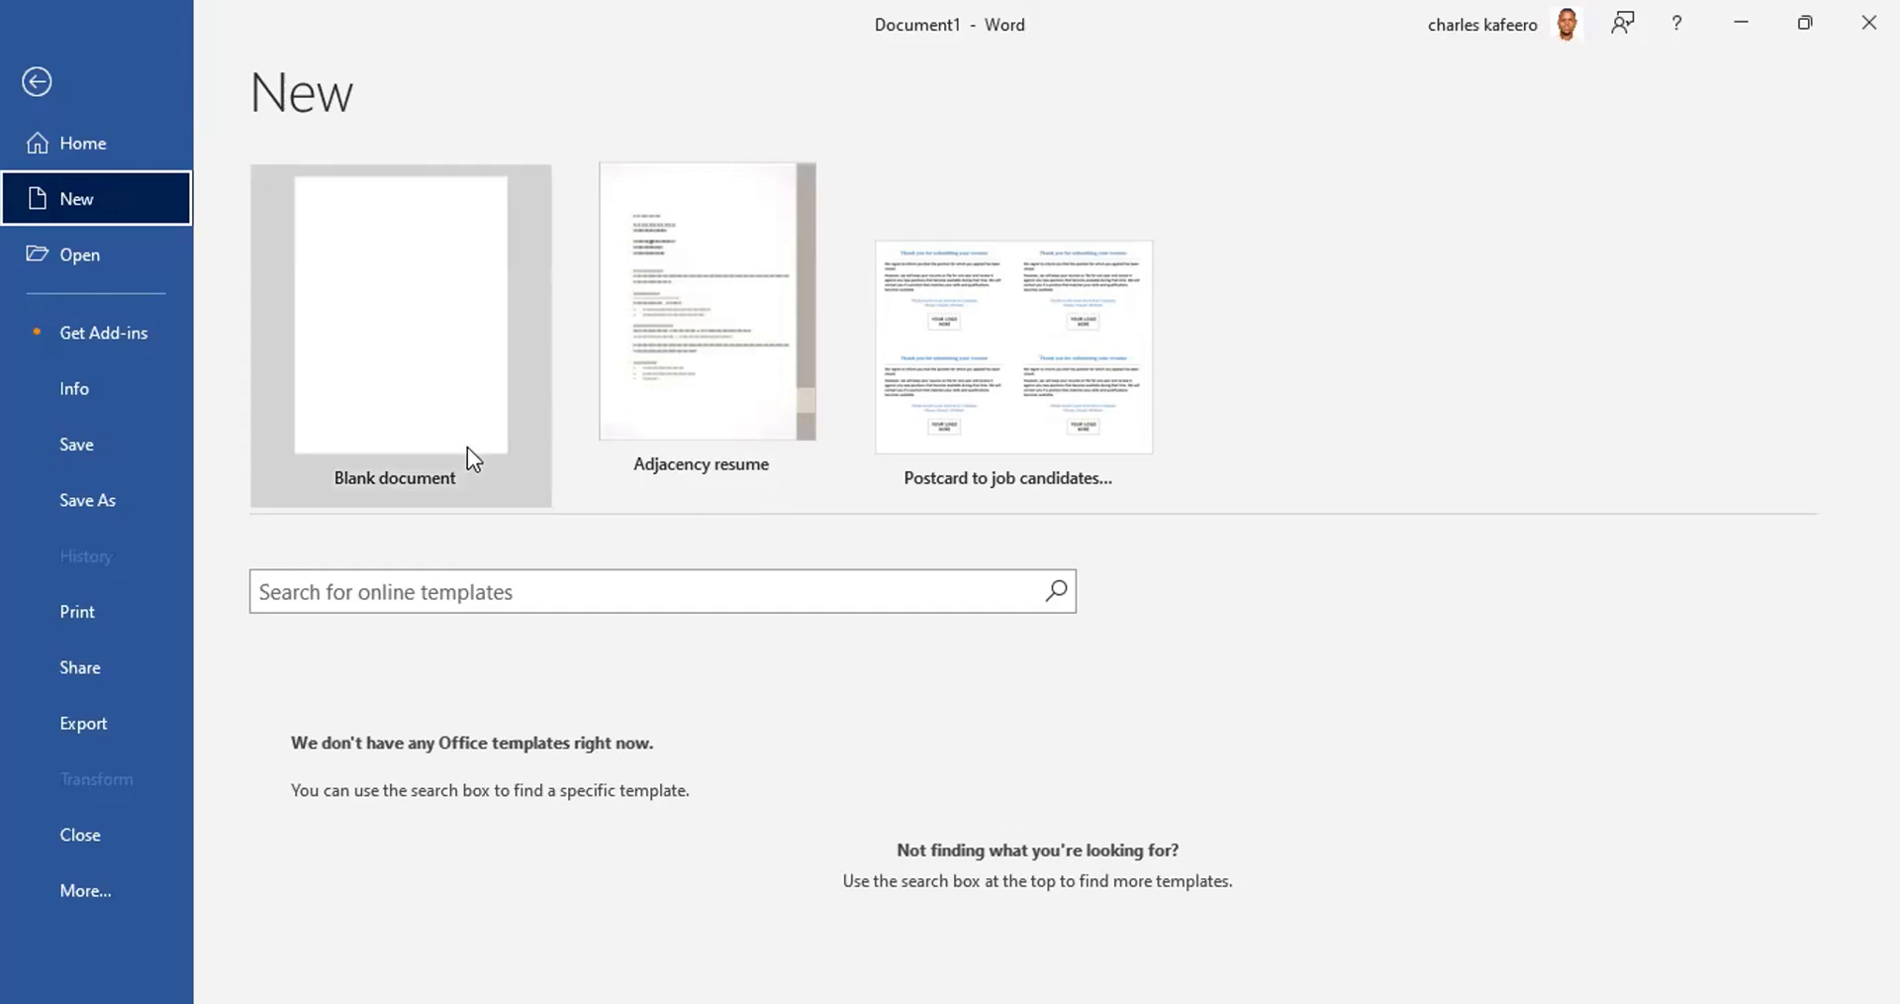
click(406, 355)
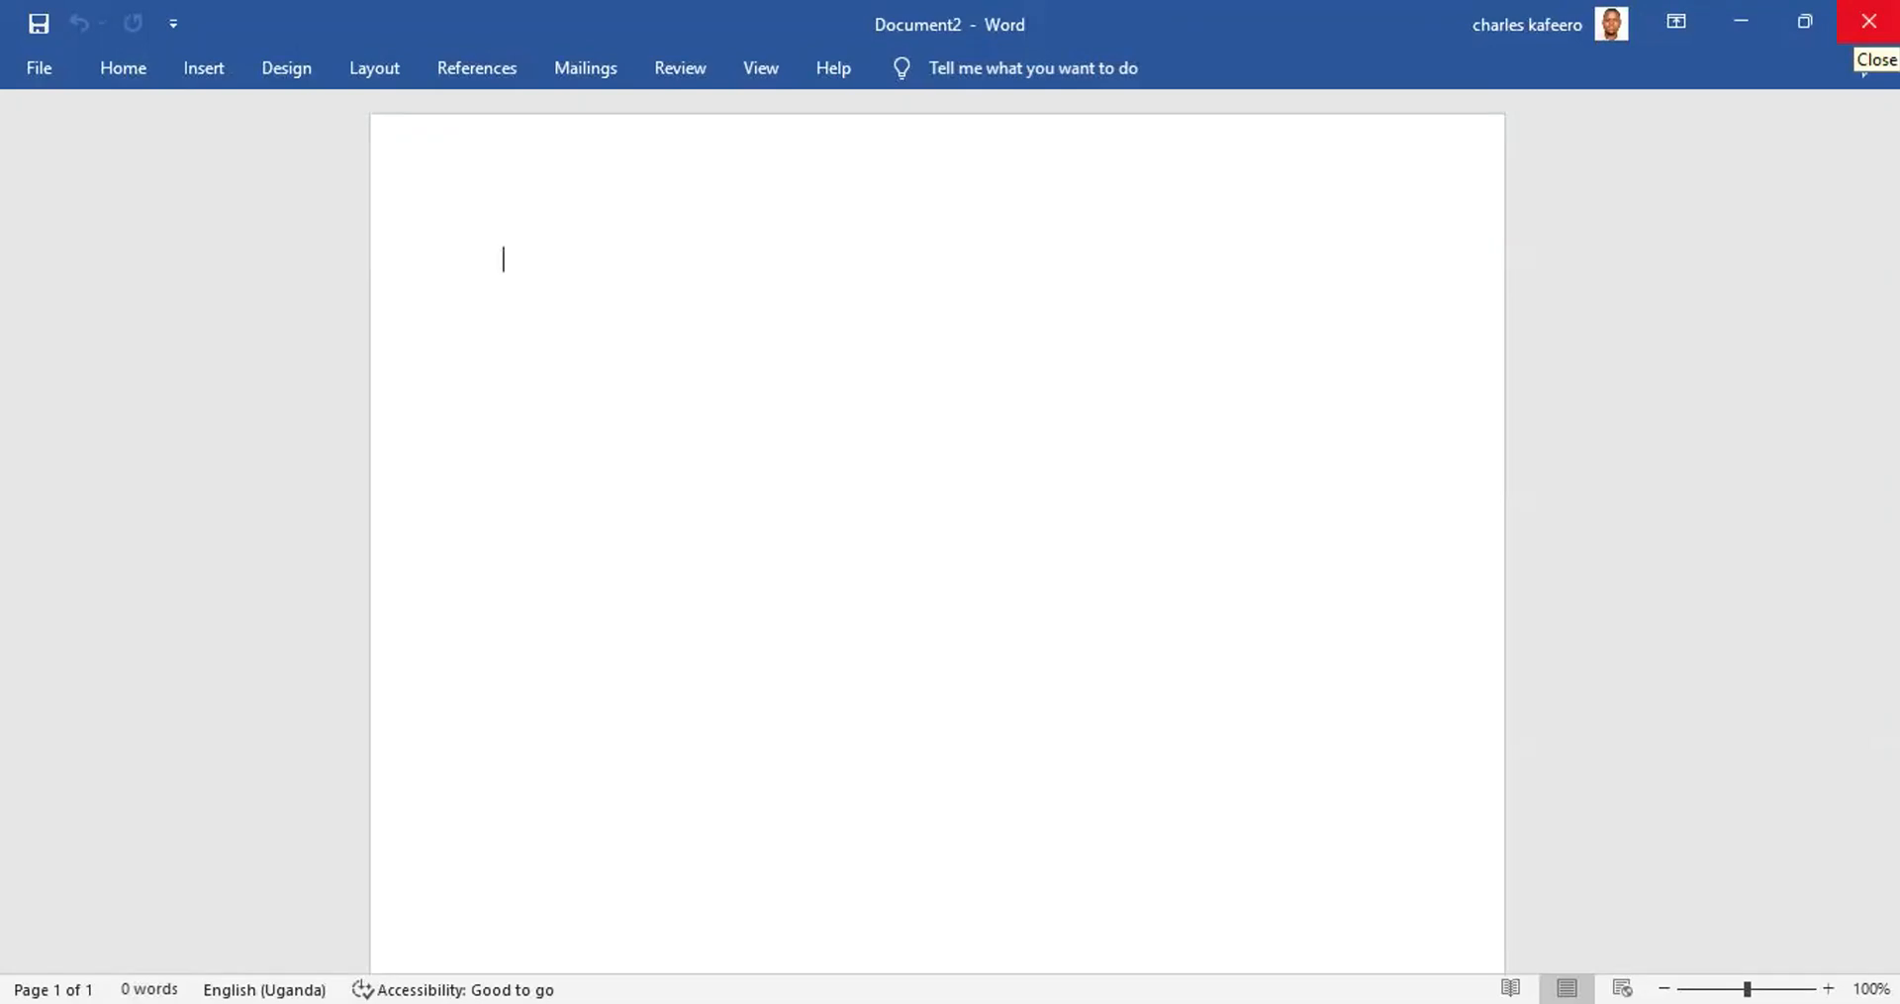
click(1868, 22)
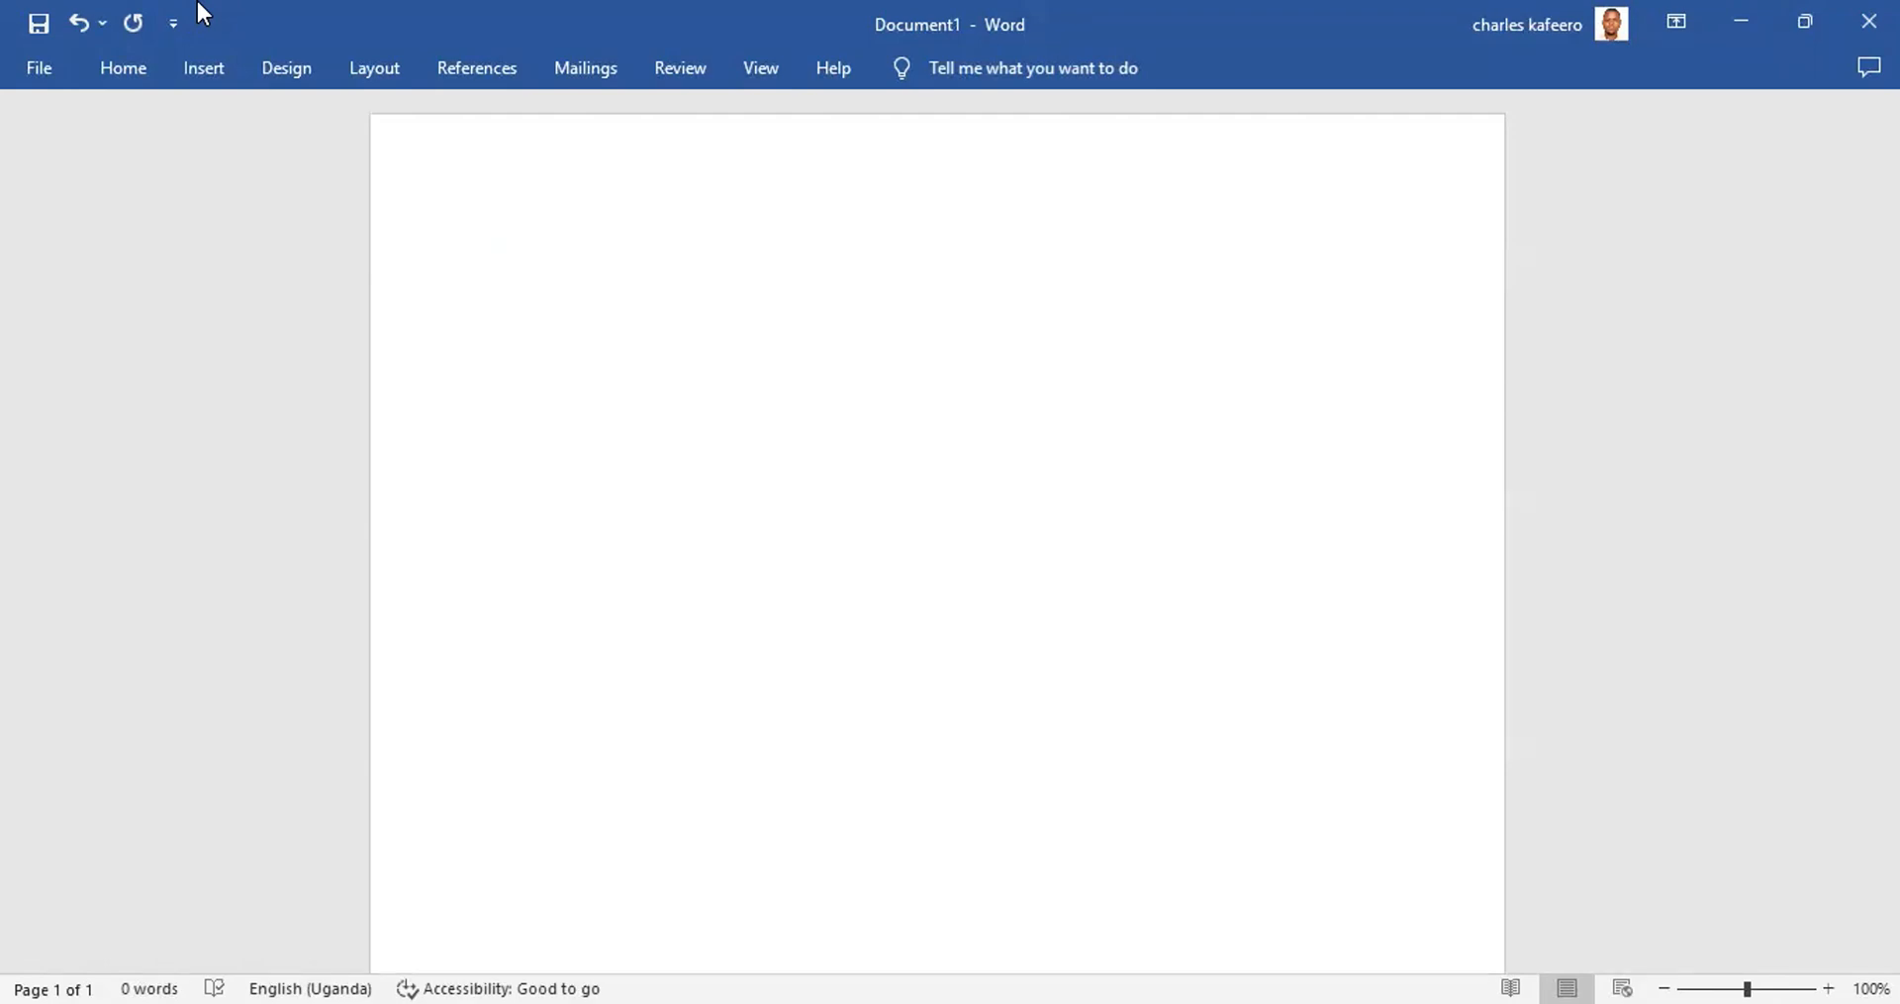
Step: Examine the locations for opening files, the print settings and the additional file options, and return to the document
click(36, 69)
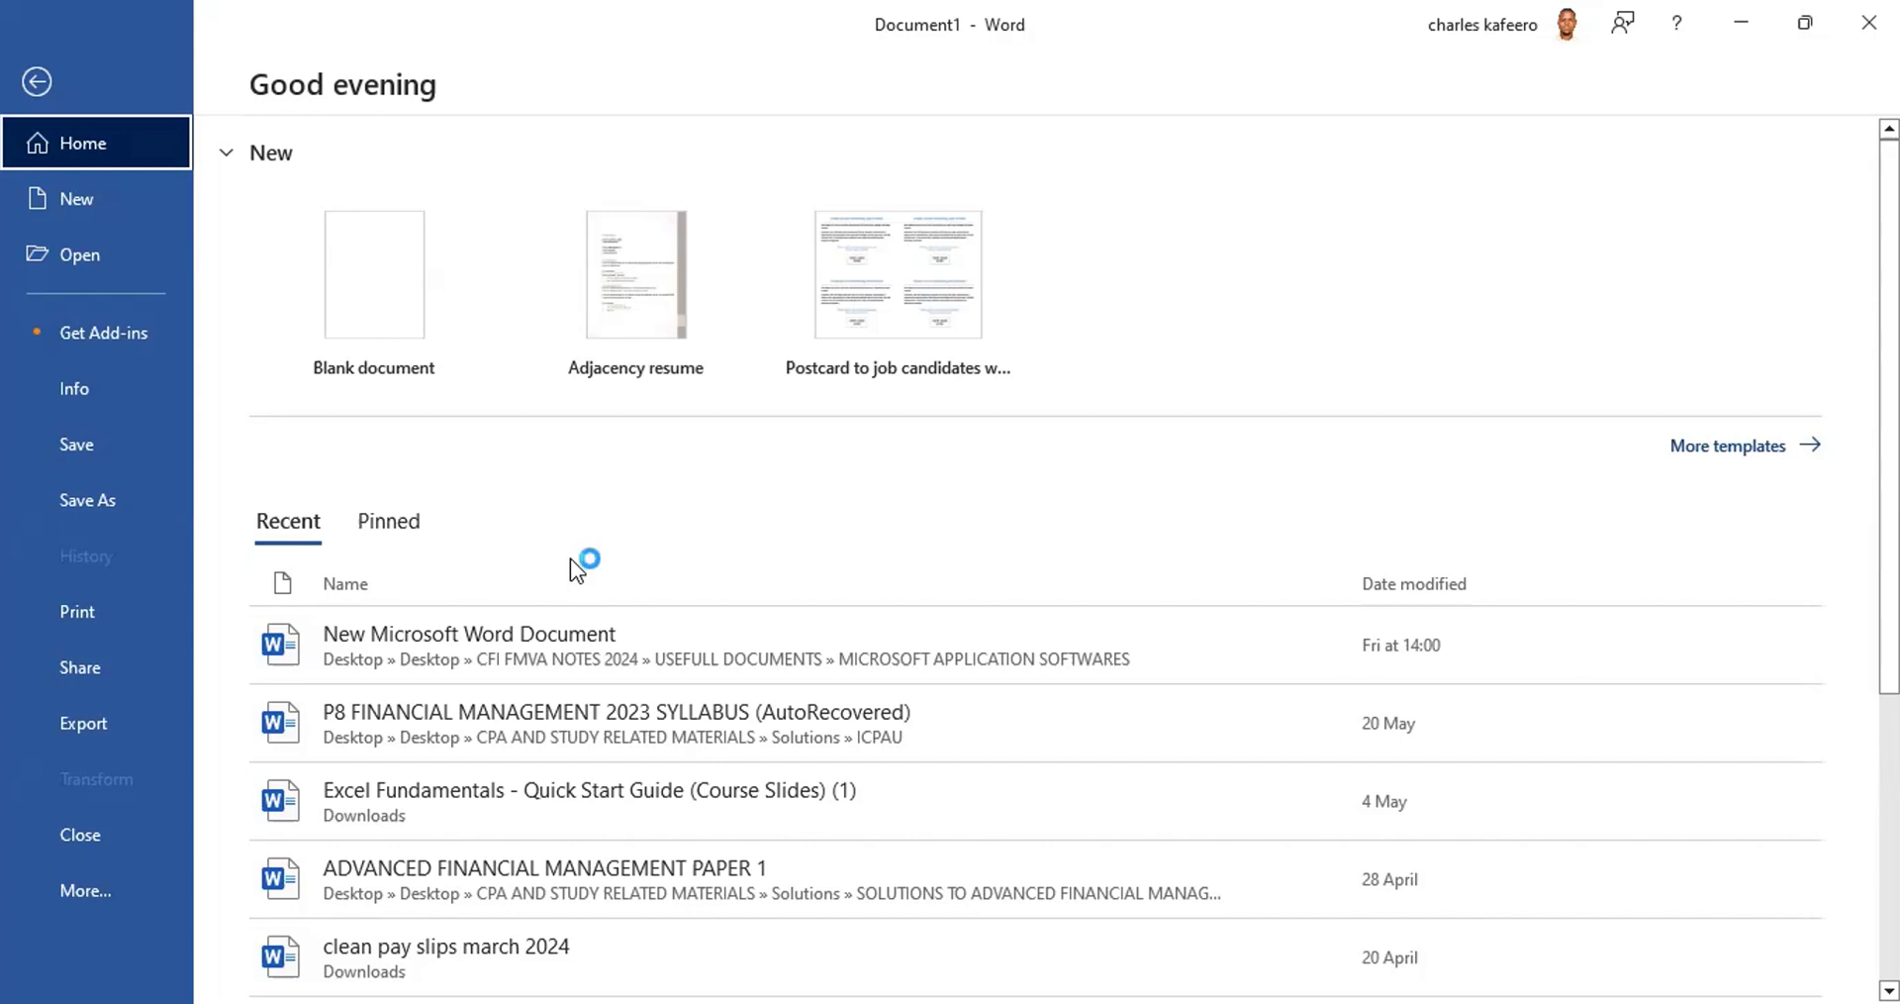
click(75, 267)
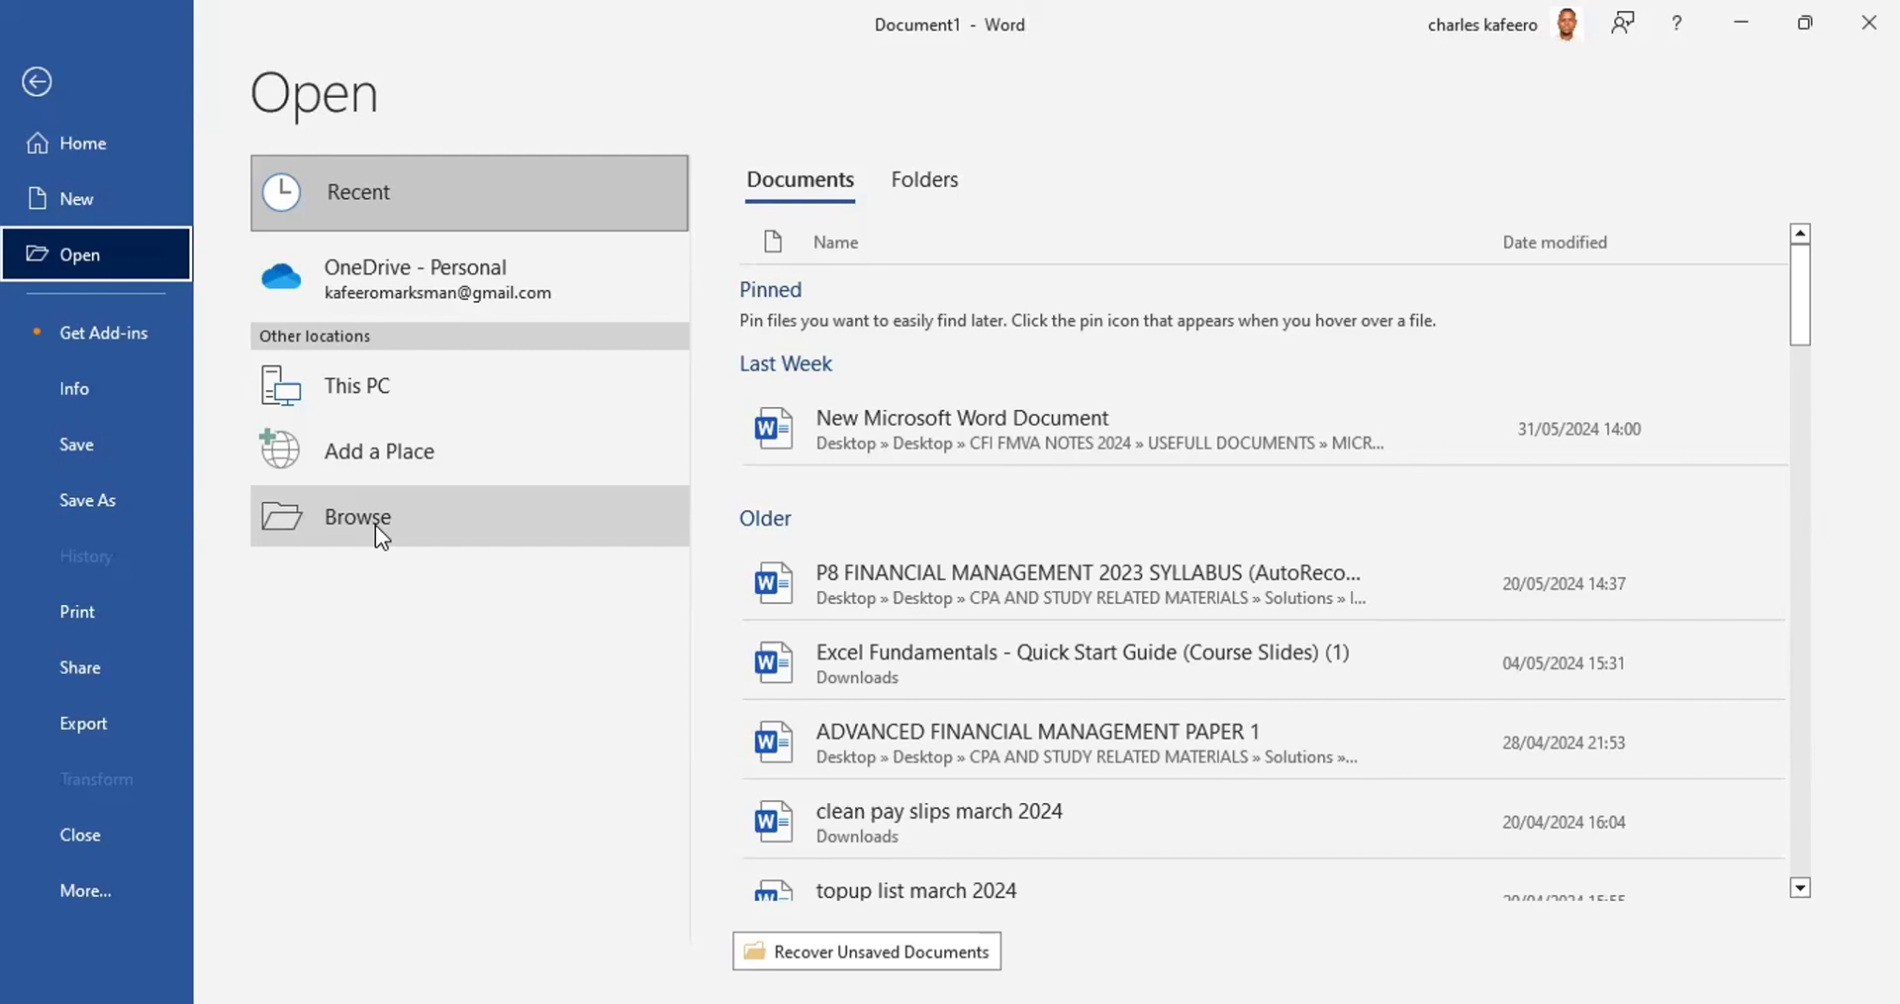
click(103, 628)
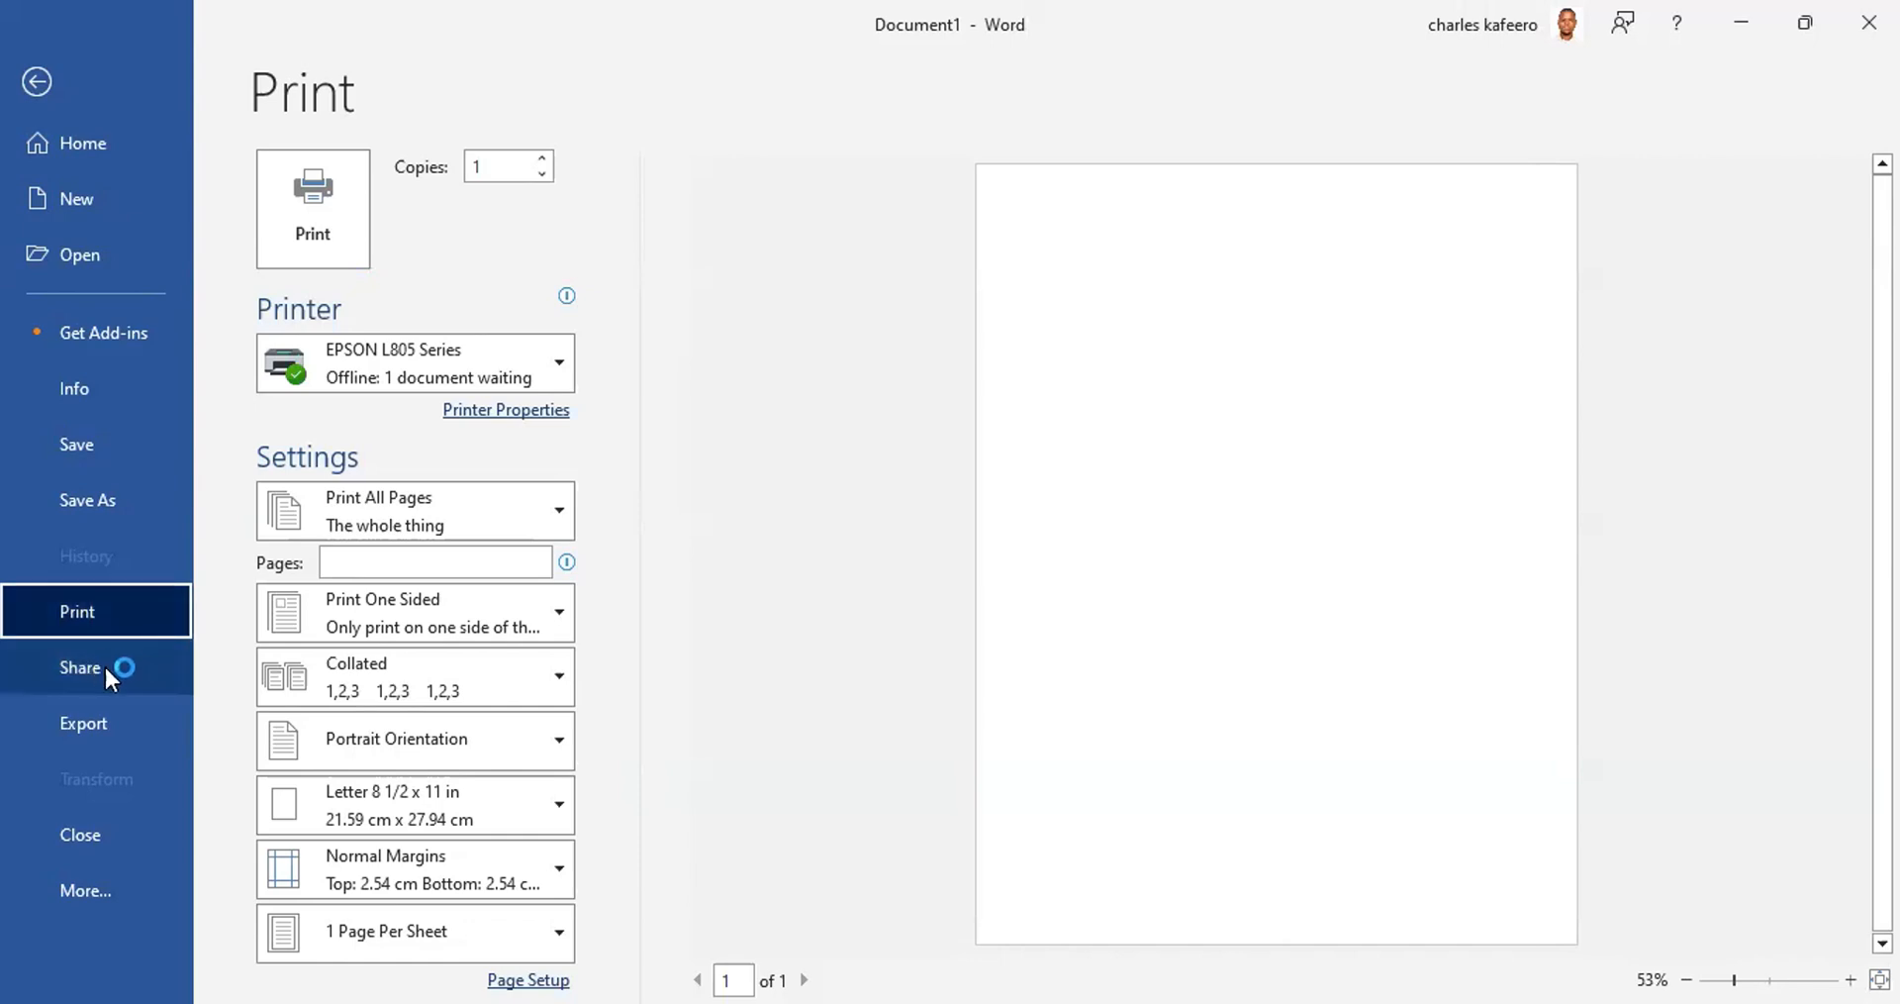
click(111, 887)
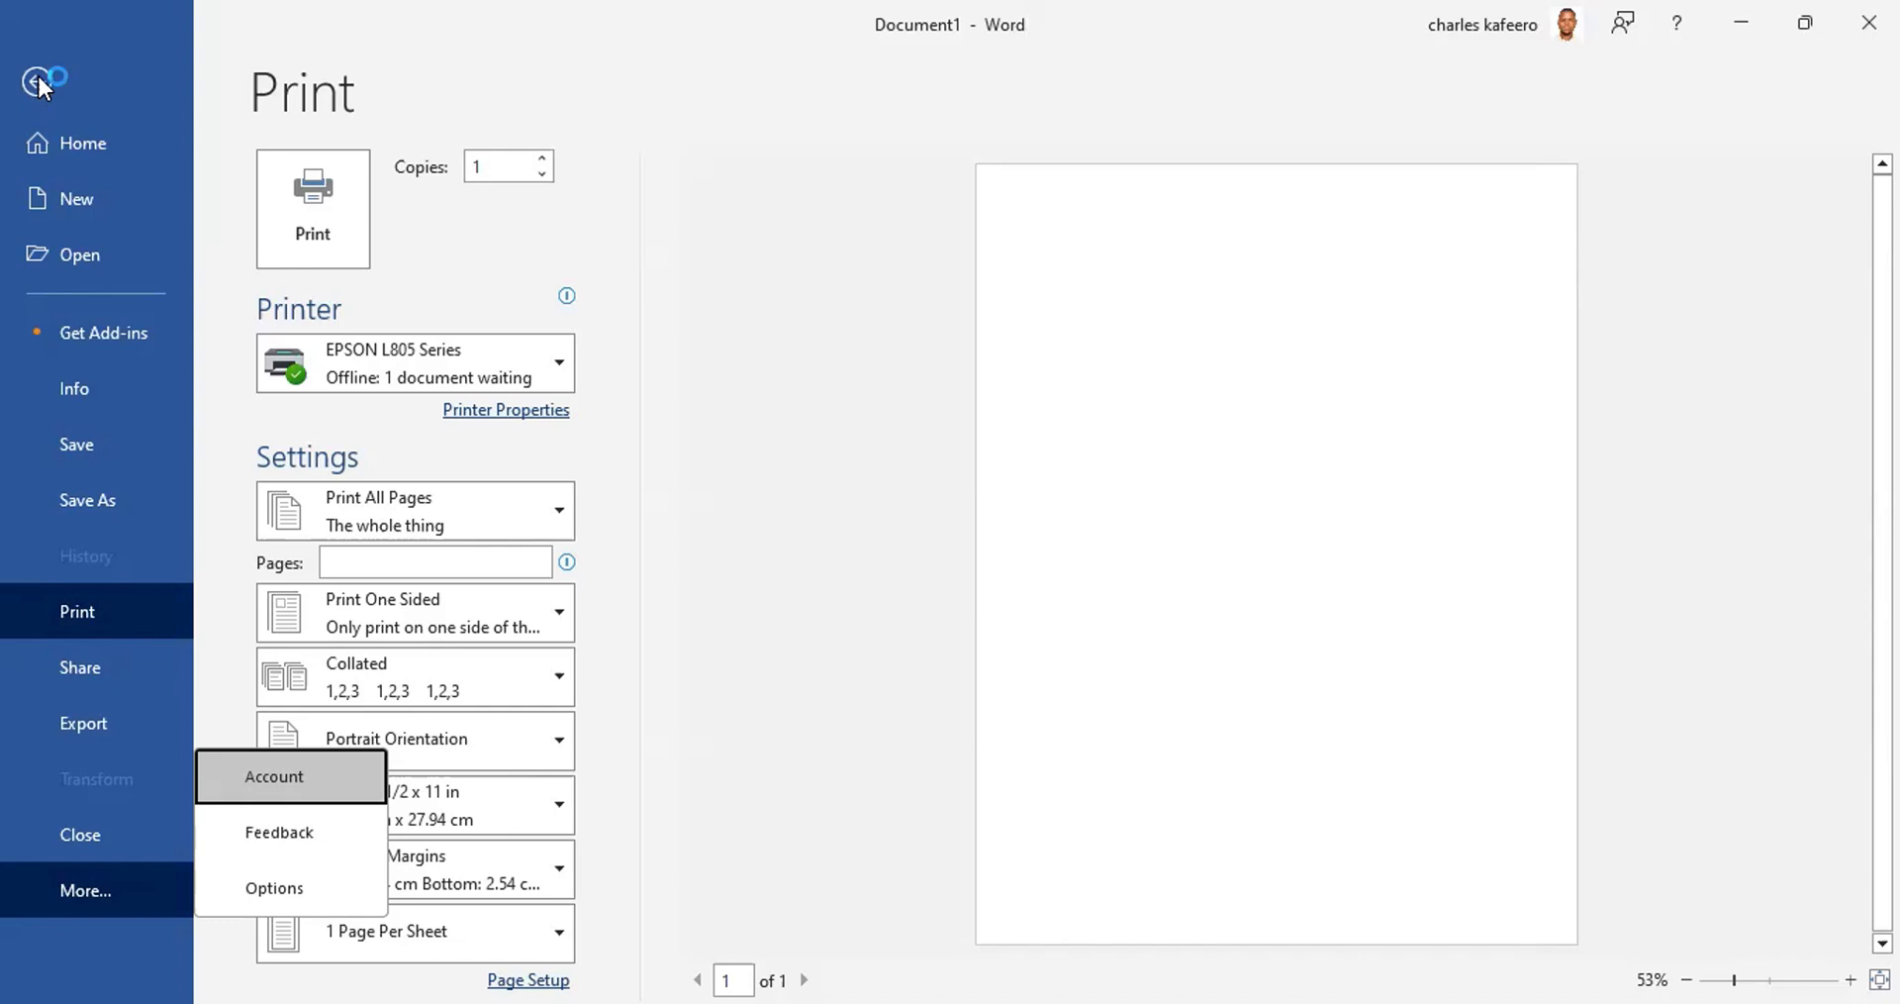
key(Escape)
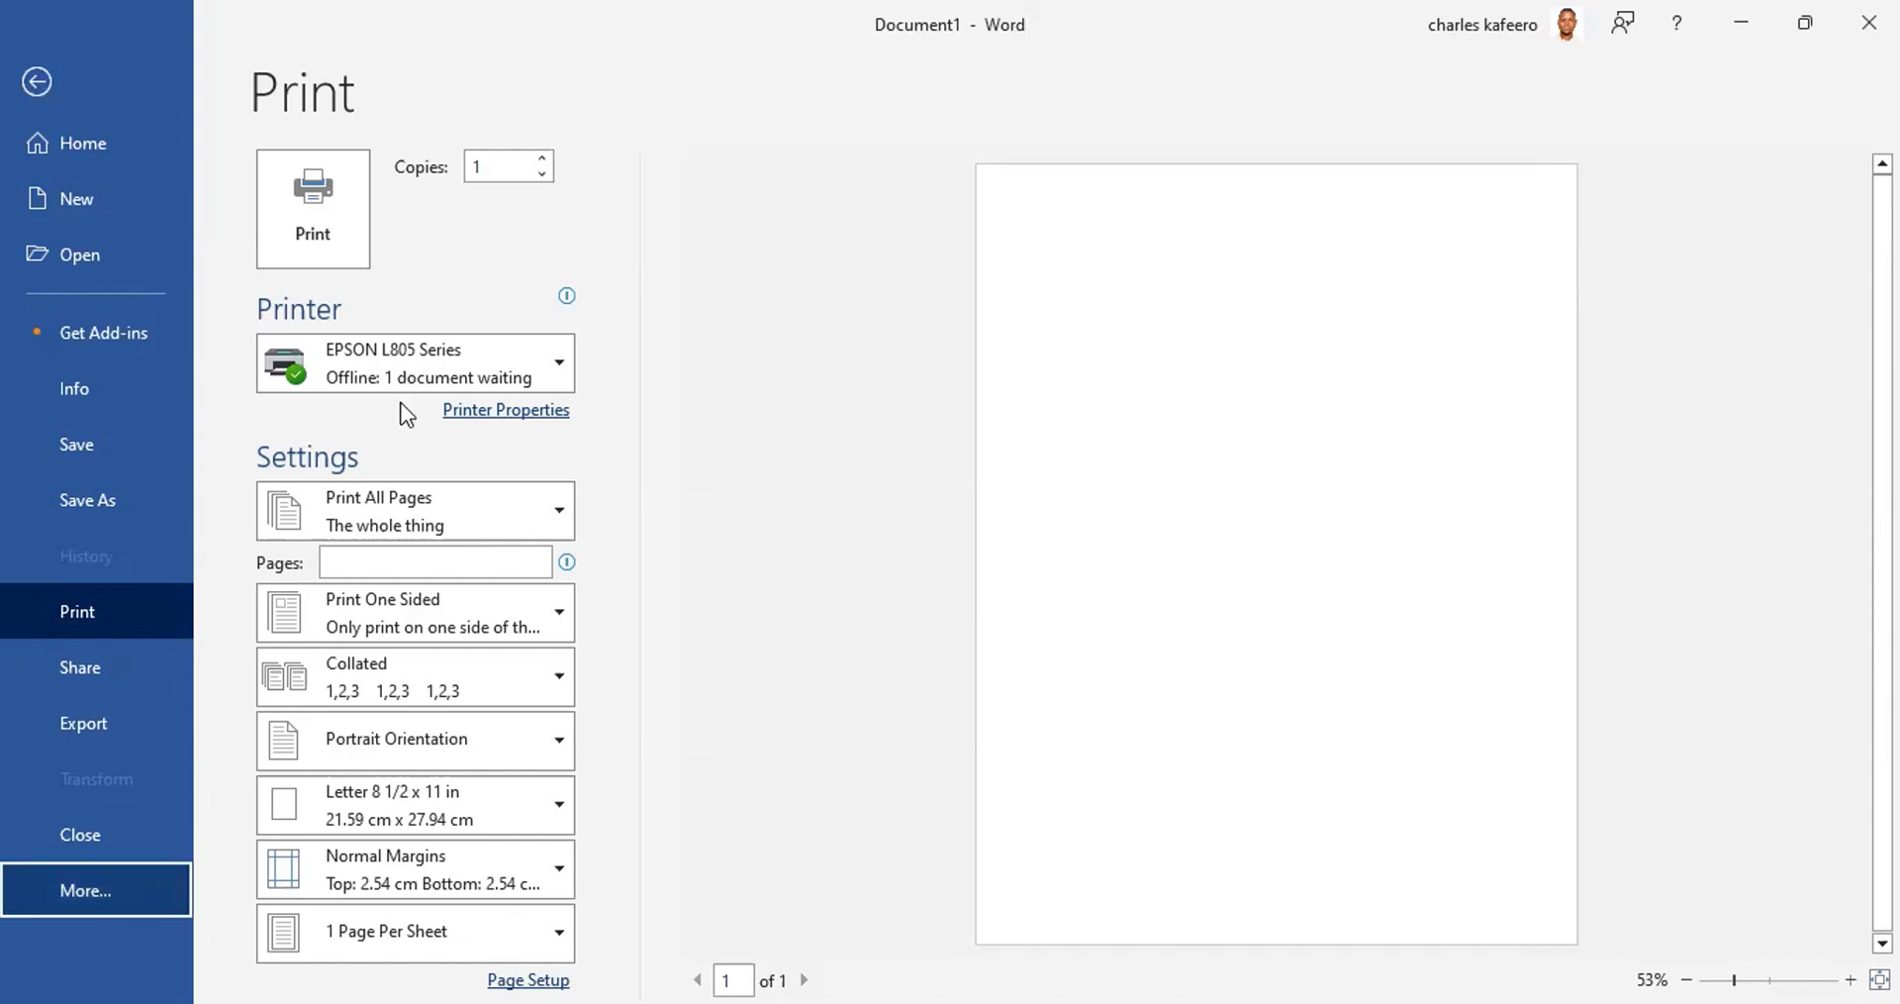
click(44, 83)
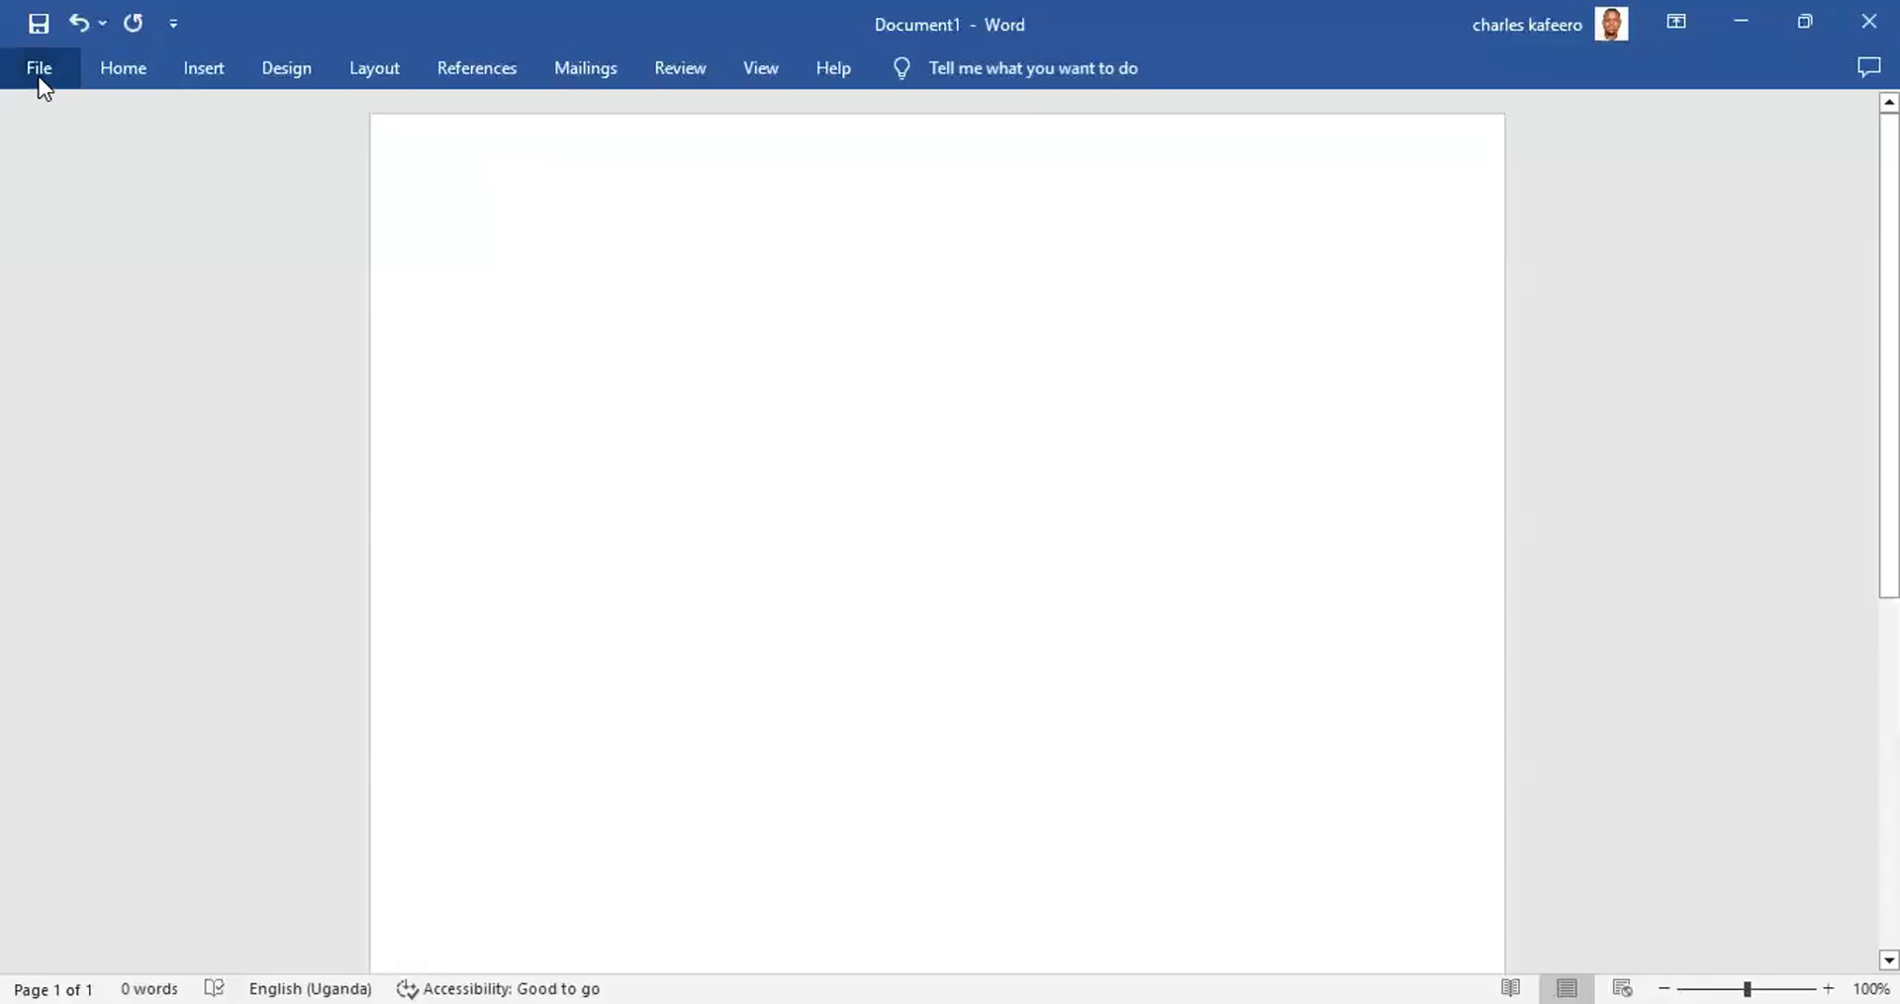
Step: Paste the copied back-arrow screenshot into the blank page as a picture and compare it with the file start page
right_click(548, 278)
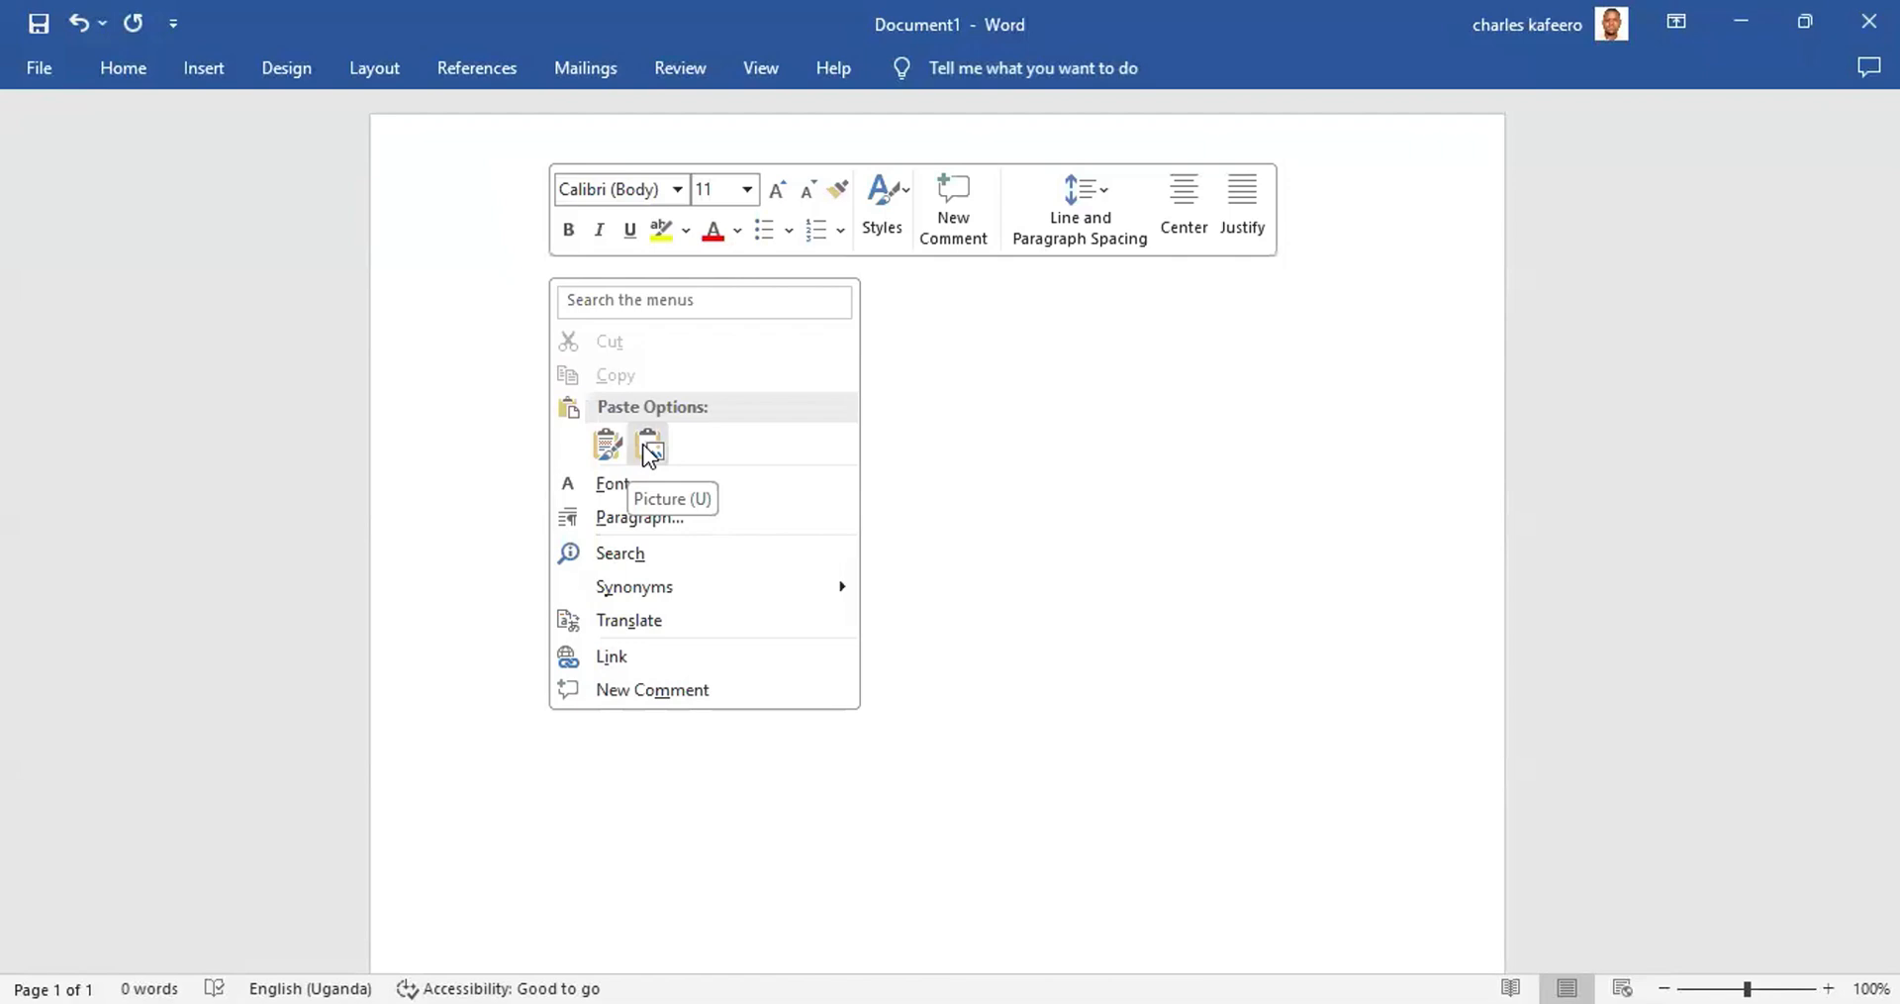
click(649, 448)
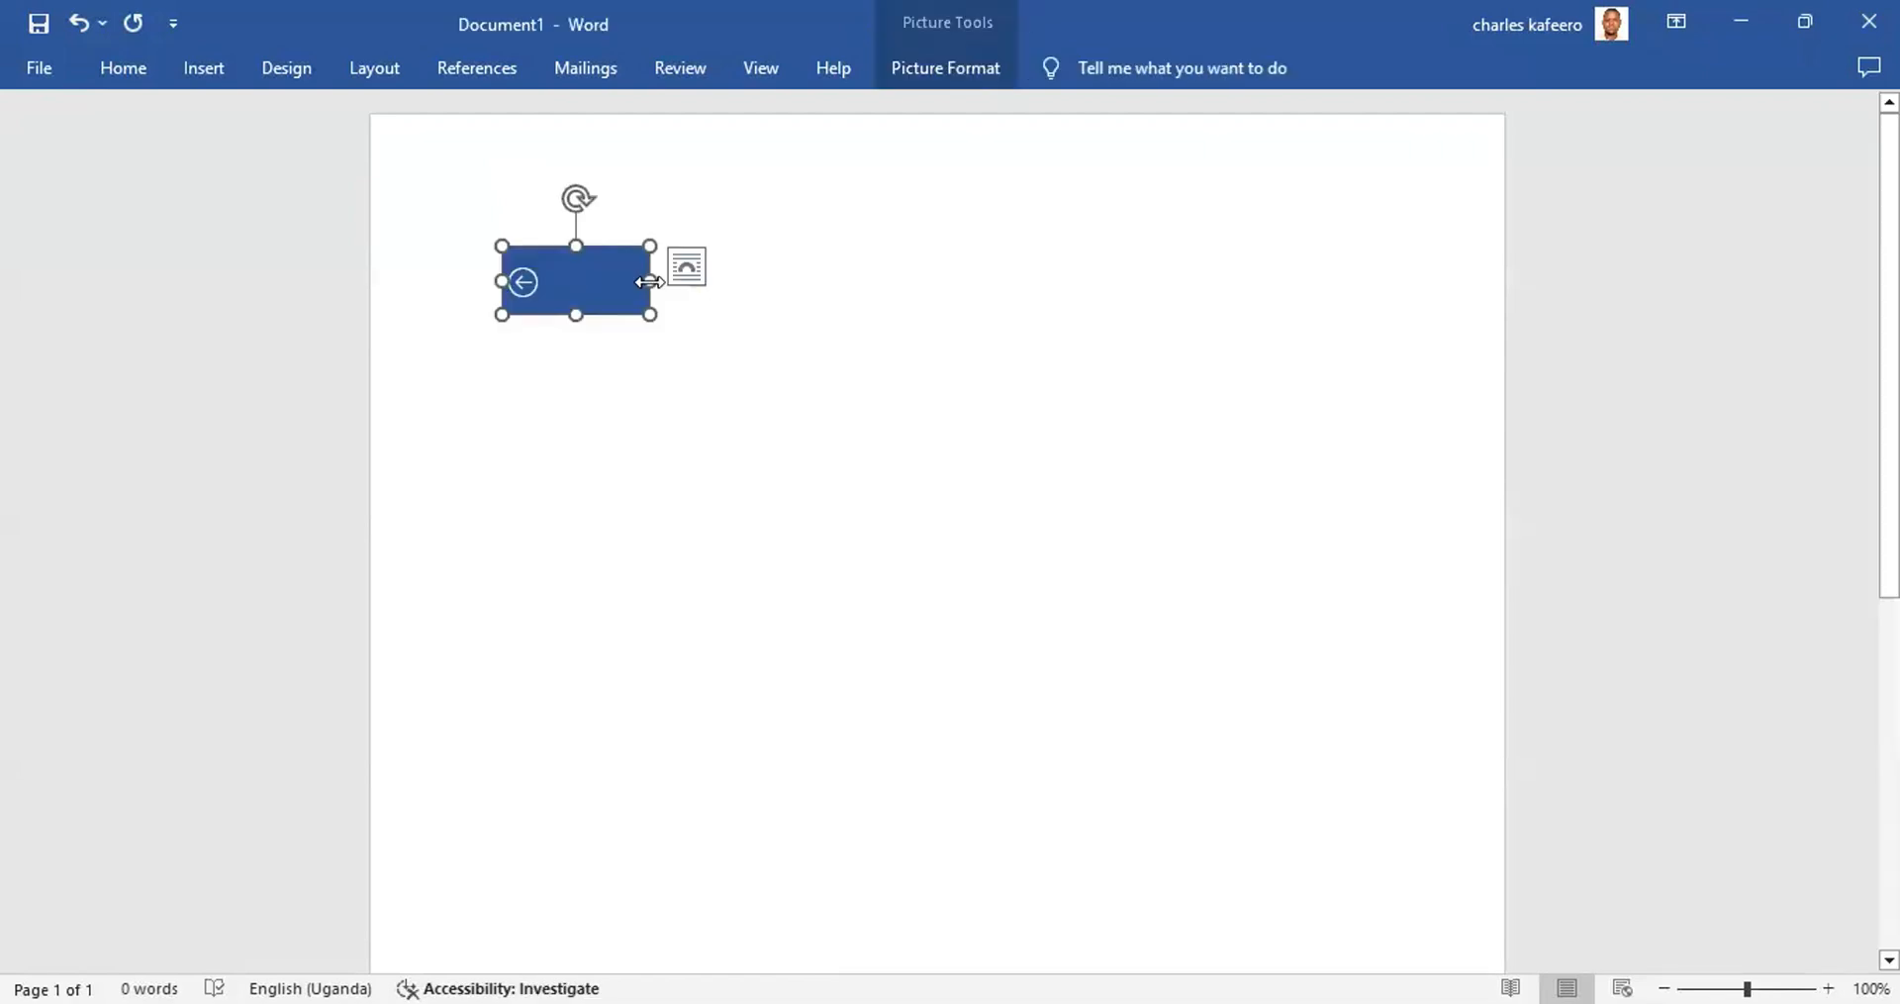
click(1211, 457)
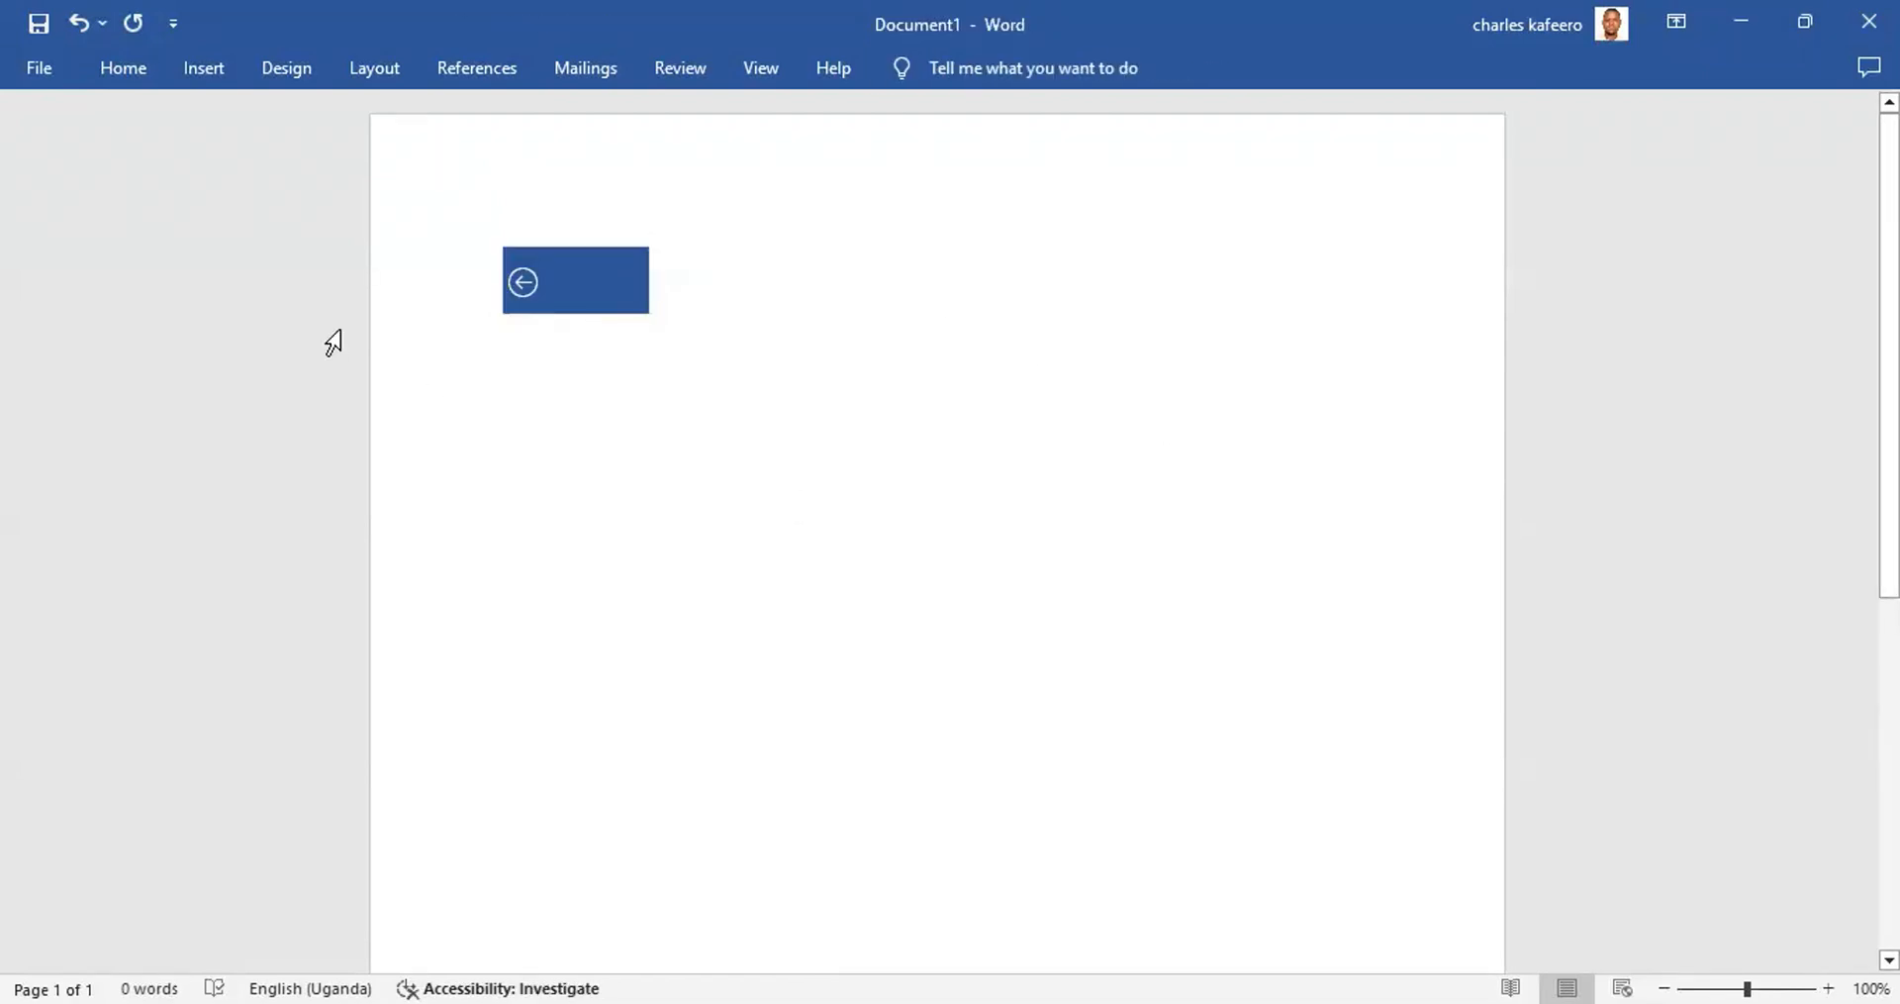
click(38, 67)
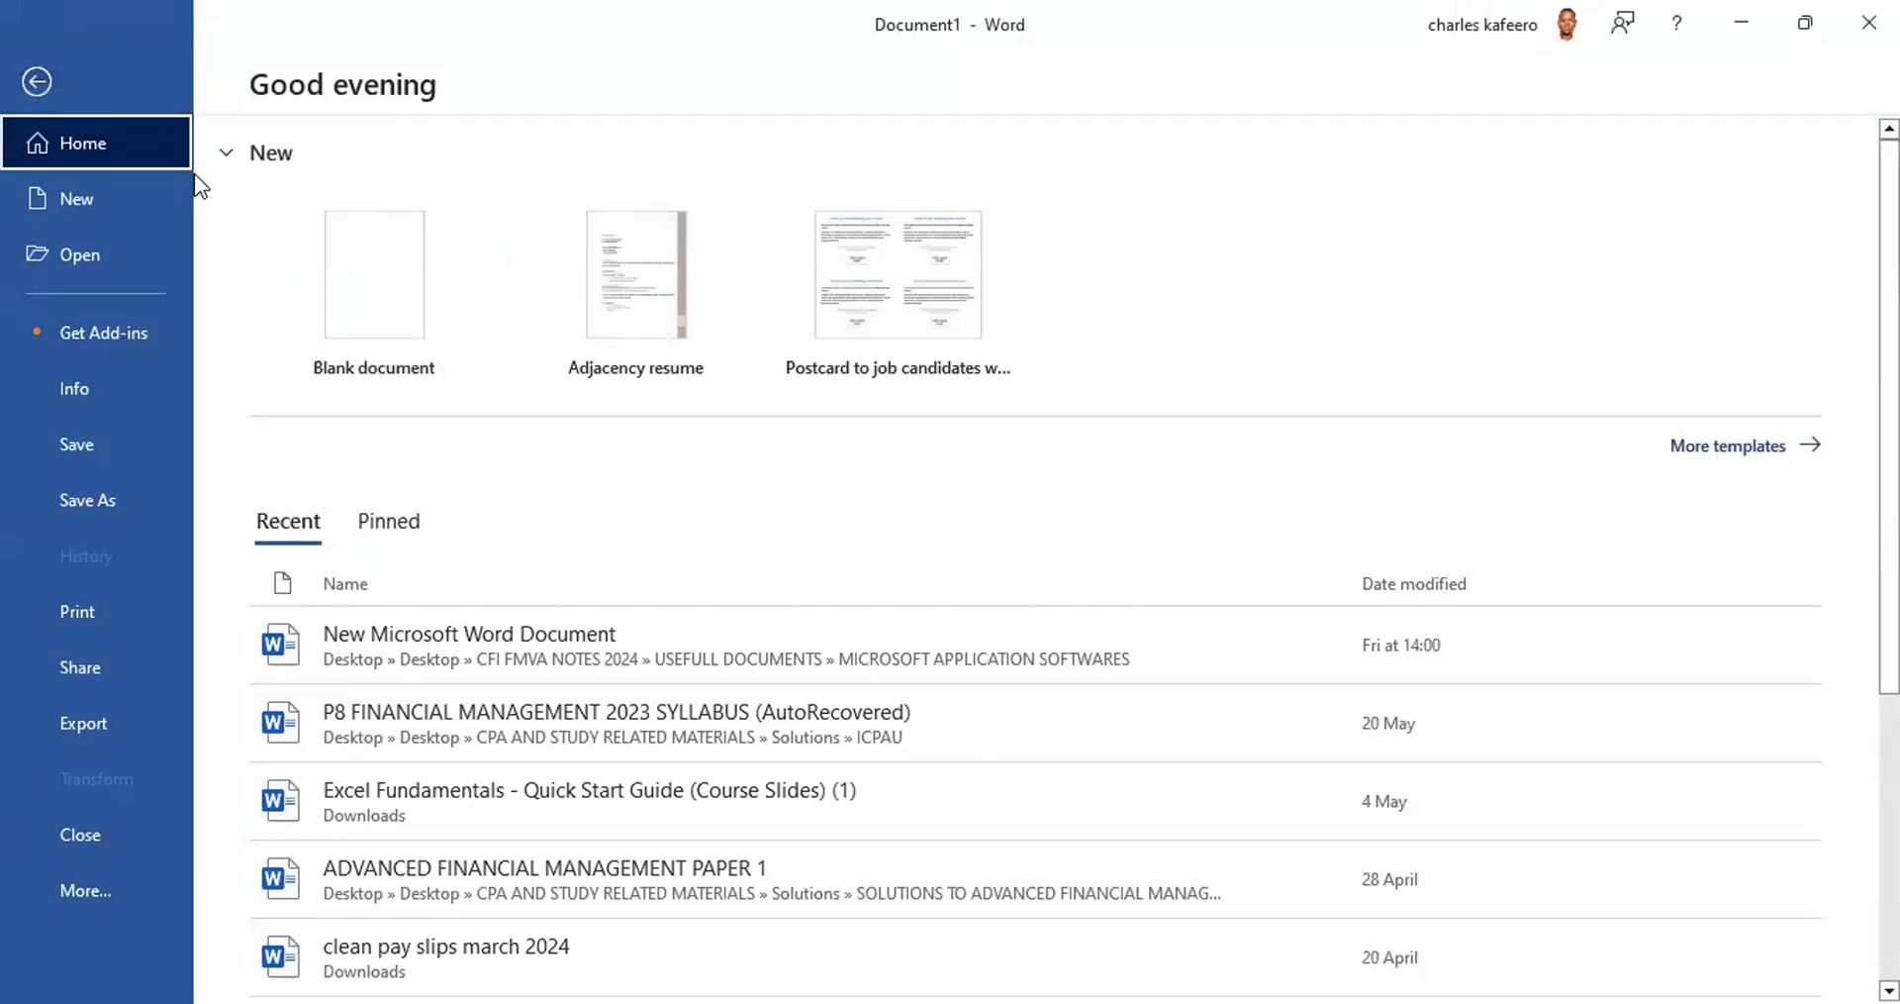
click(61, 81)
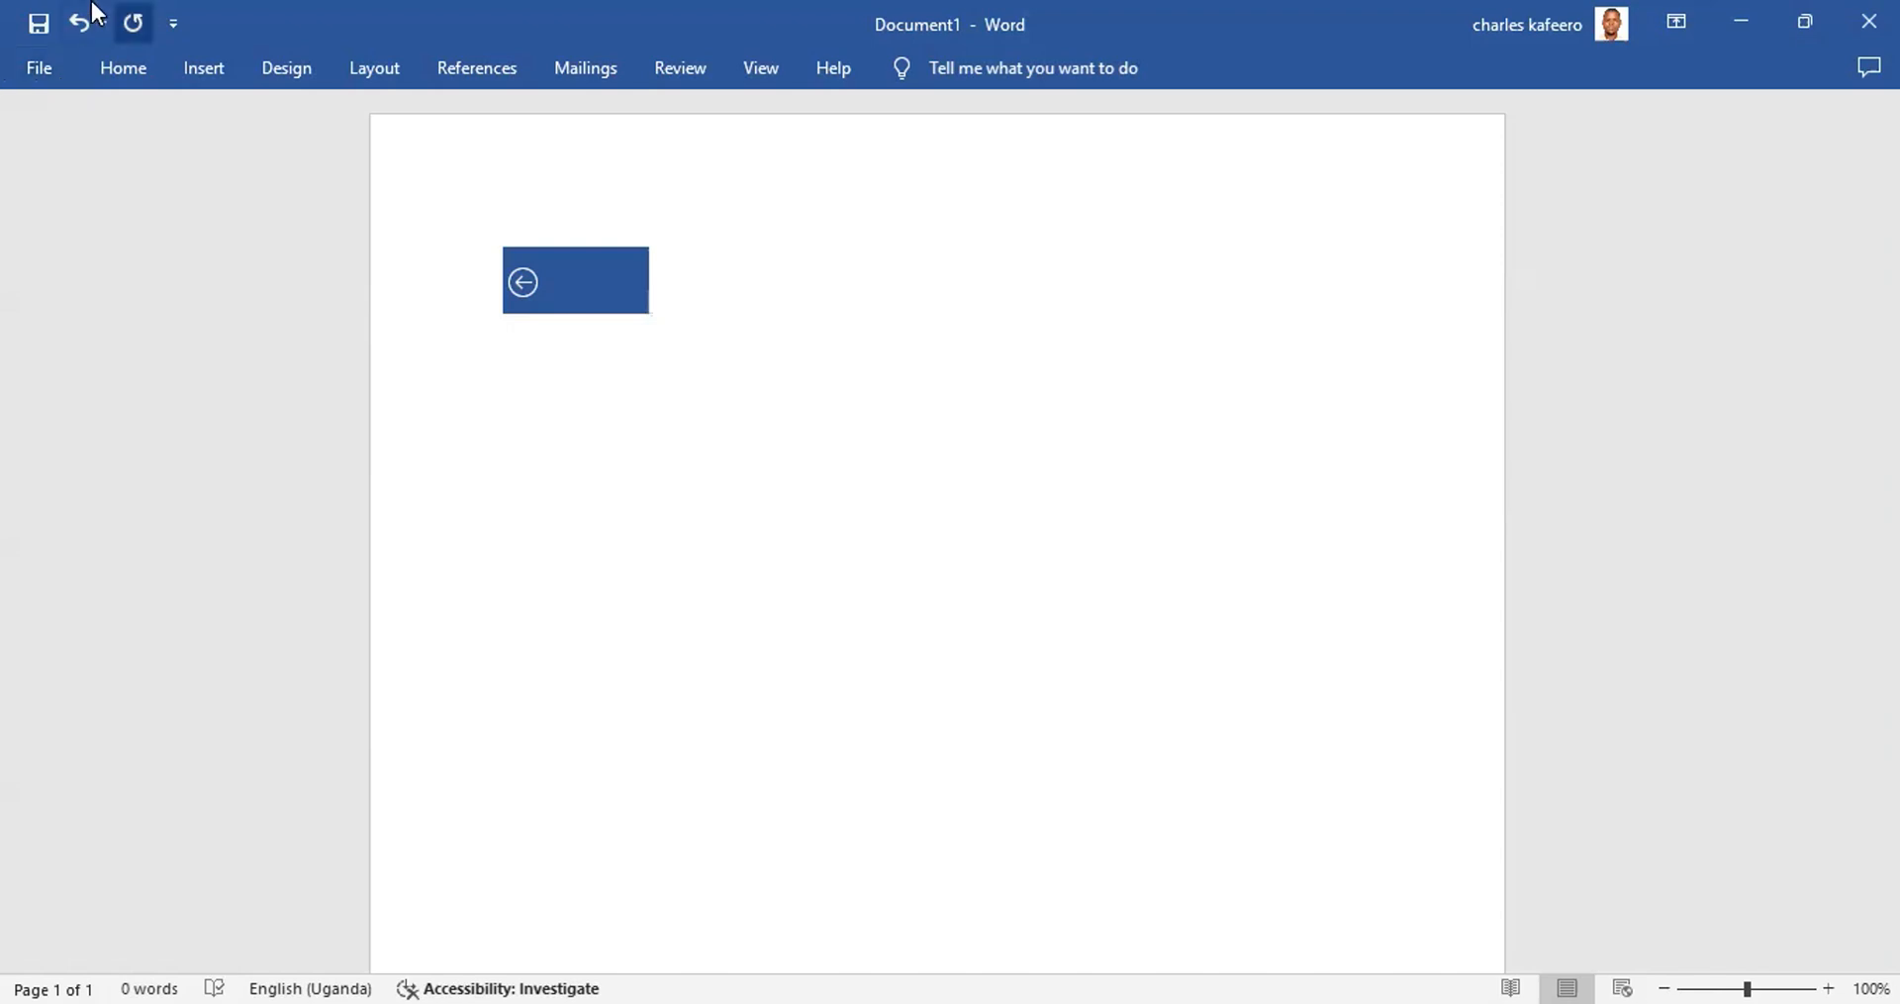
Step: Delete the back-arrow picture from the page
click(559, 285)
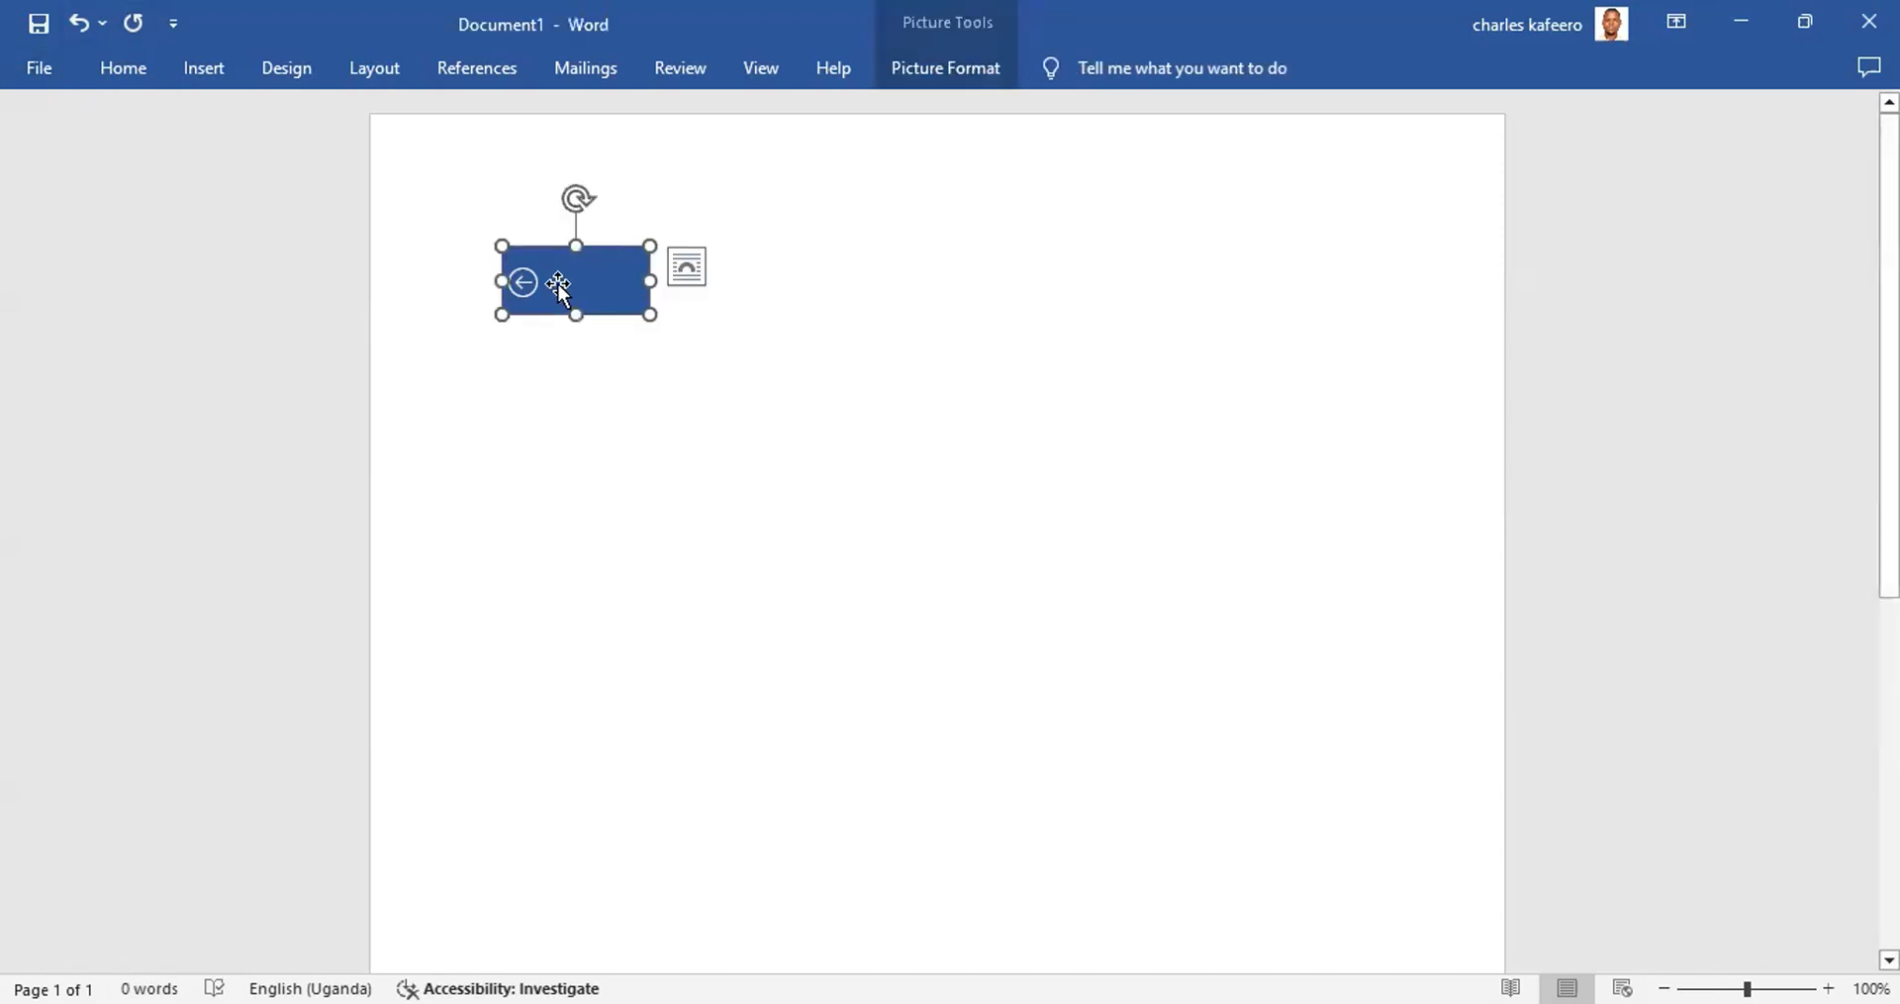
key(Delete)
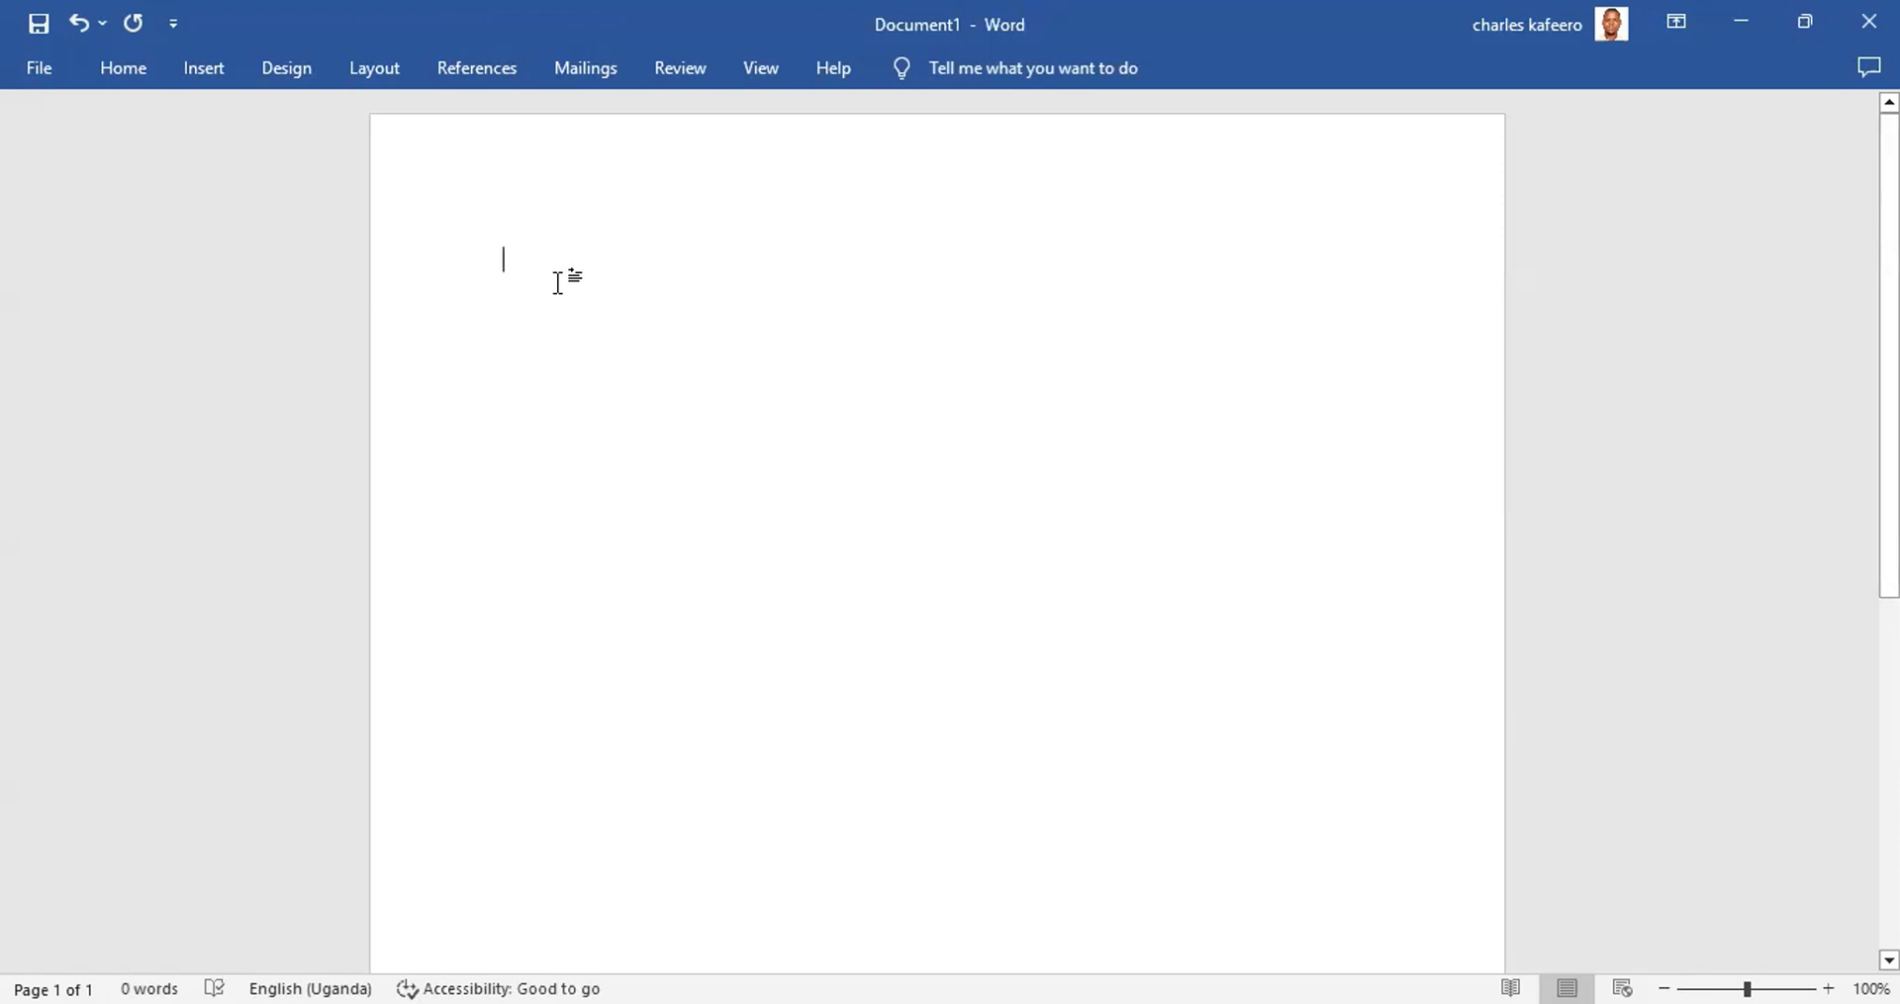
Step: Keep the ribbon permanently expanded above the document with the Home commands shown
click(123, 67)
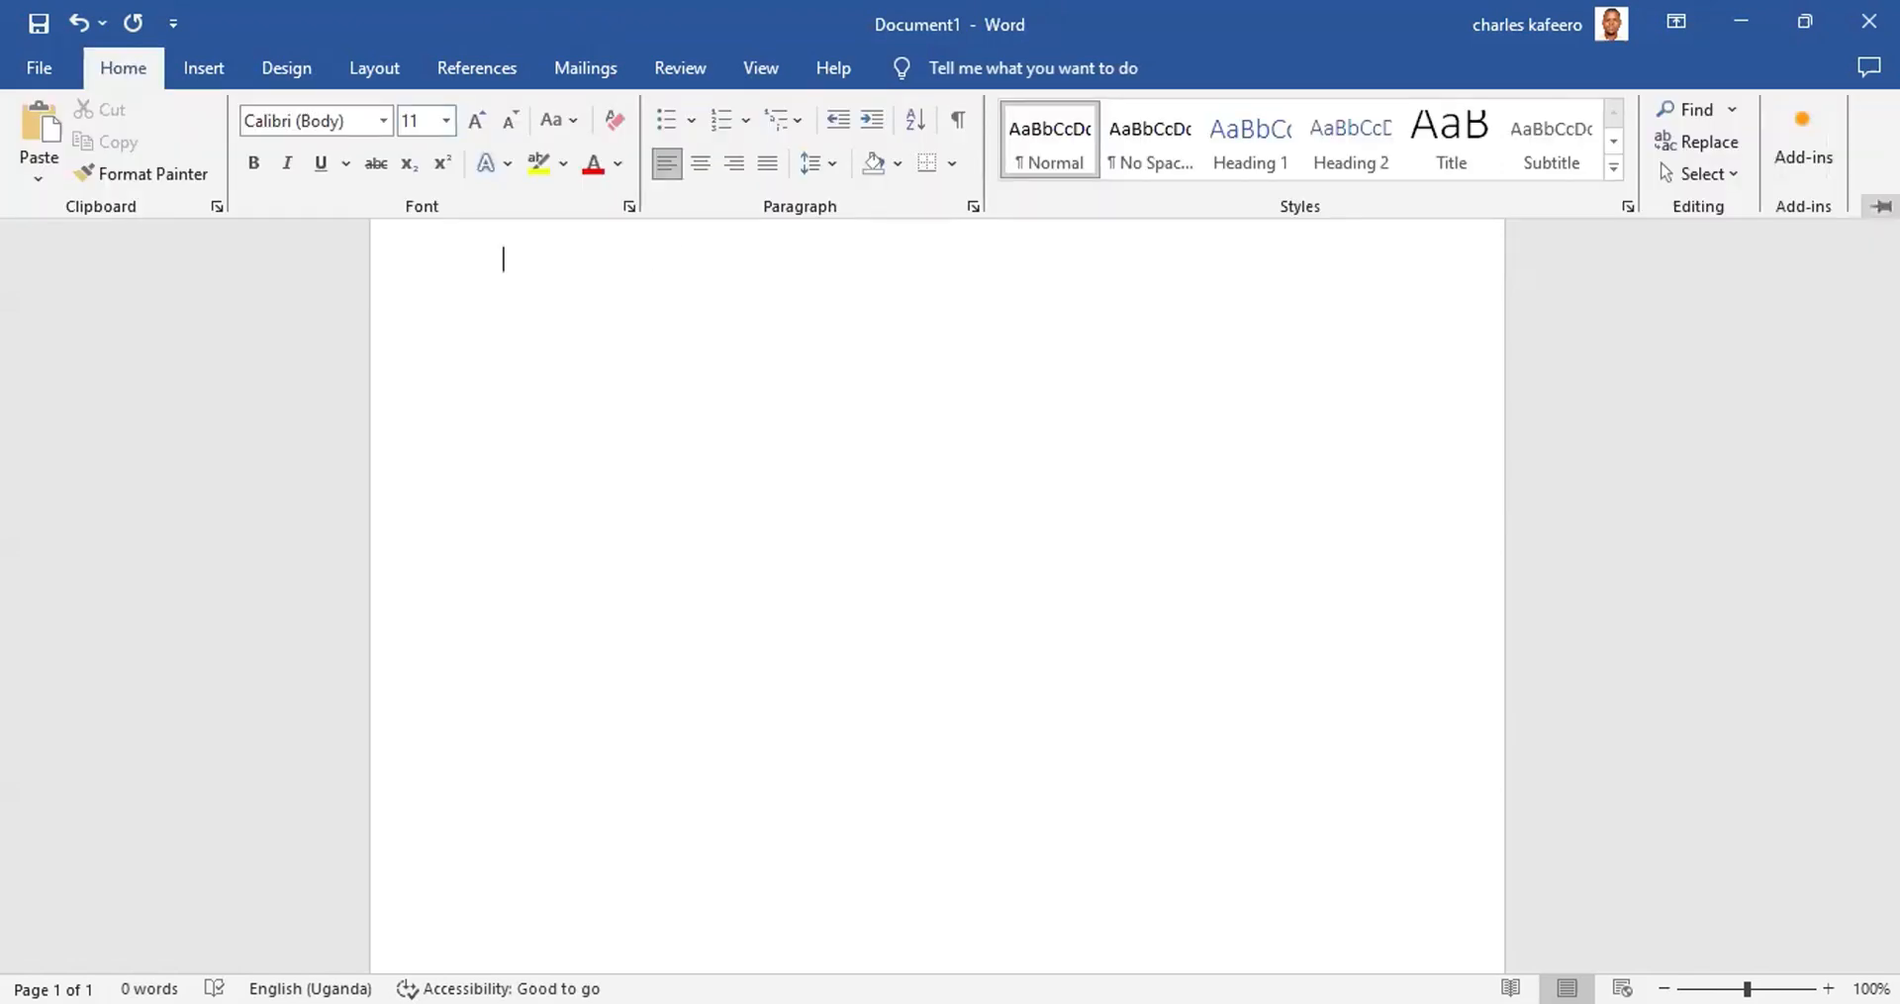
click(1881, 206)
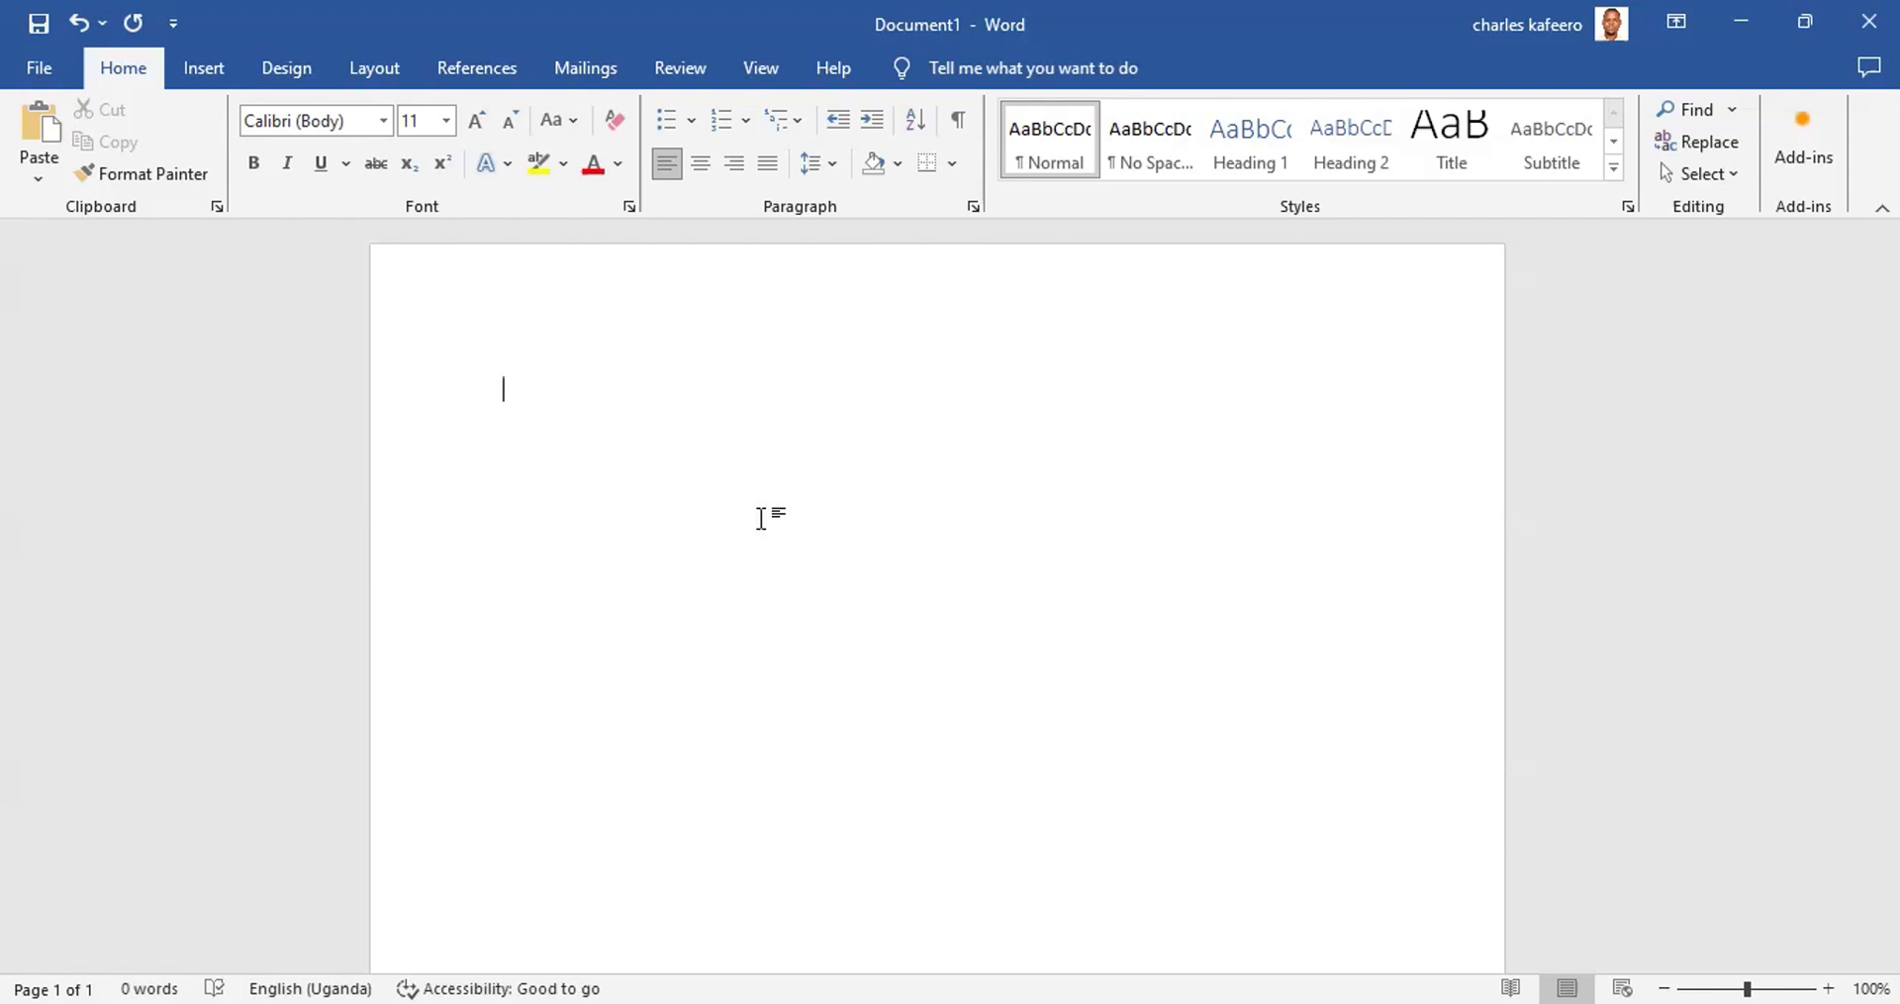
Step: Show the ruler around the page, hide it again and return to the Home commands
click(770, 69)
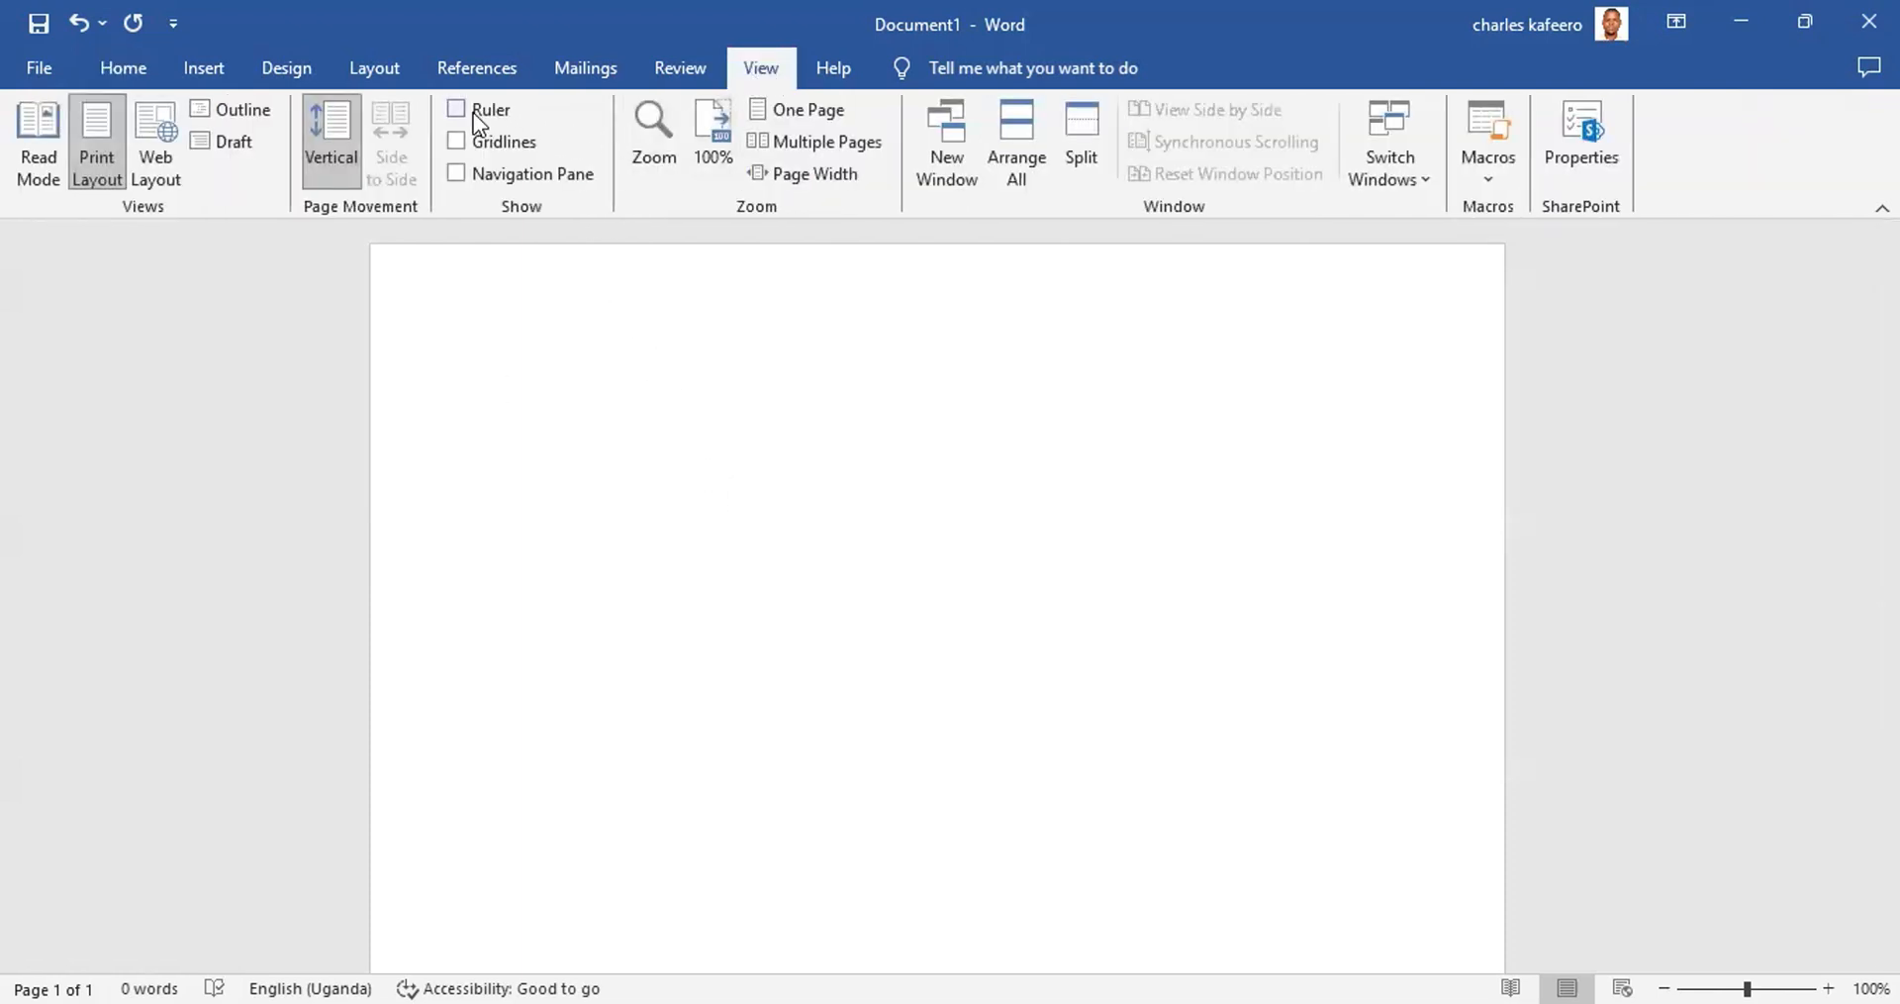
click(458, 109)
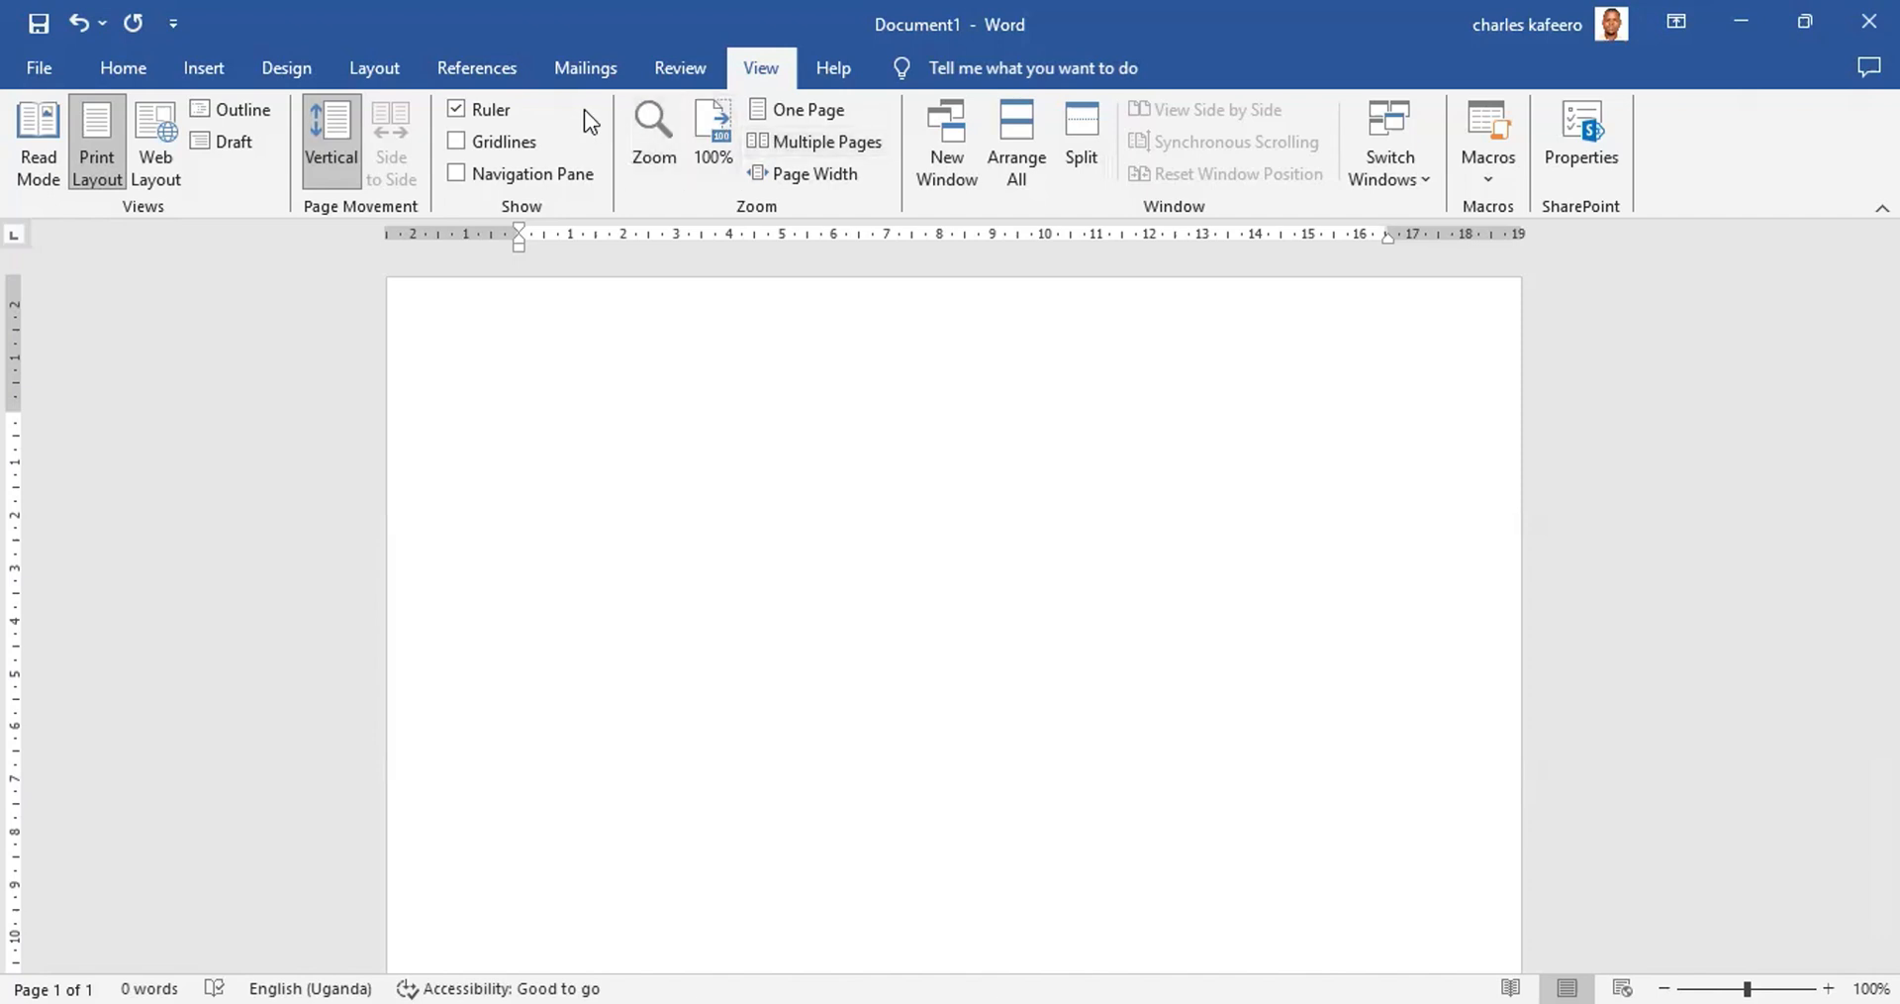
click(456, 107)
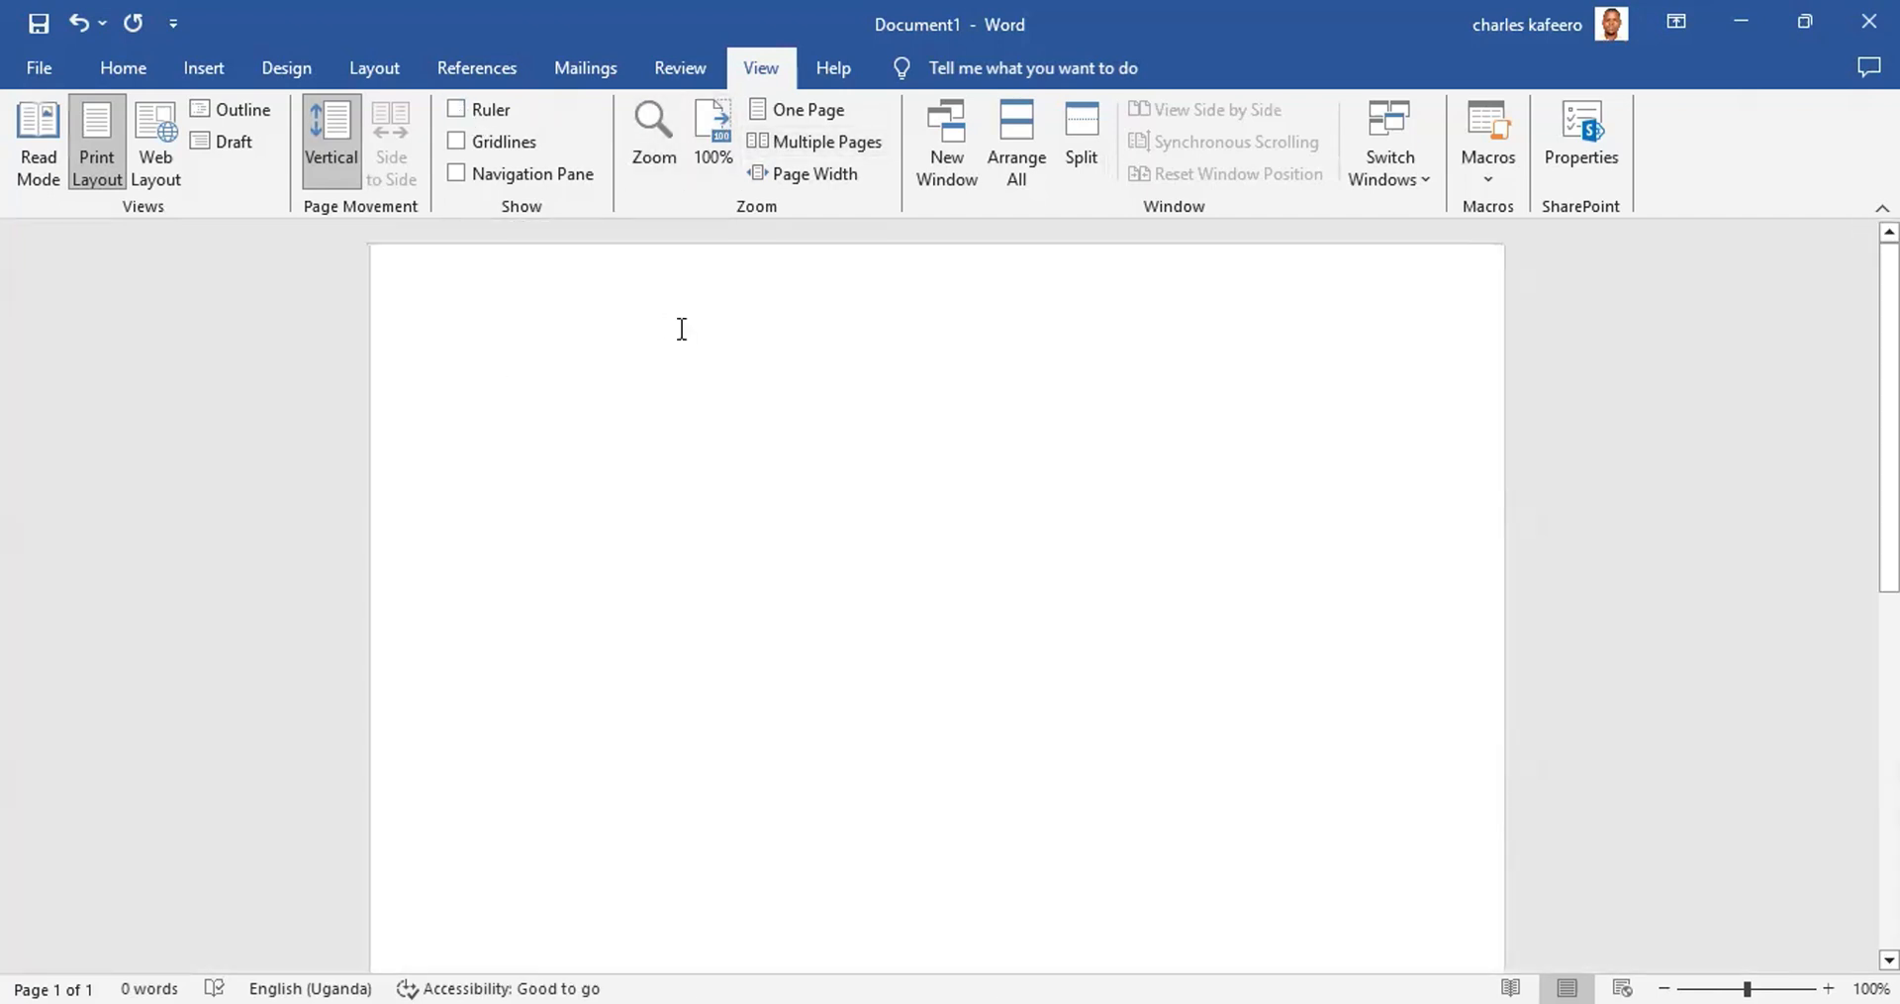
click(111, 59)
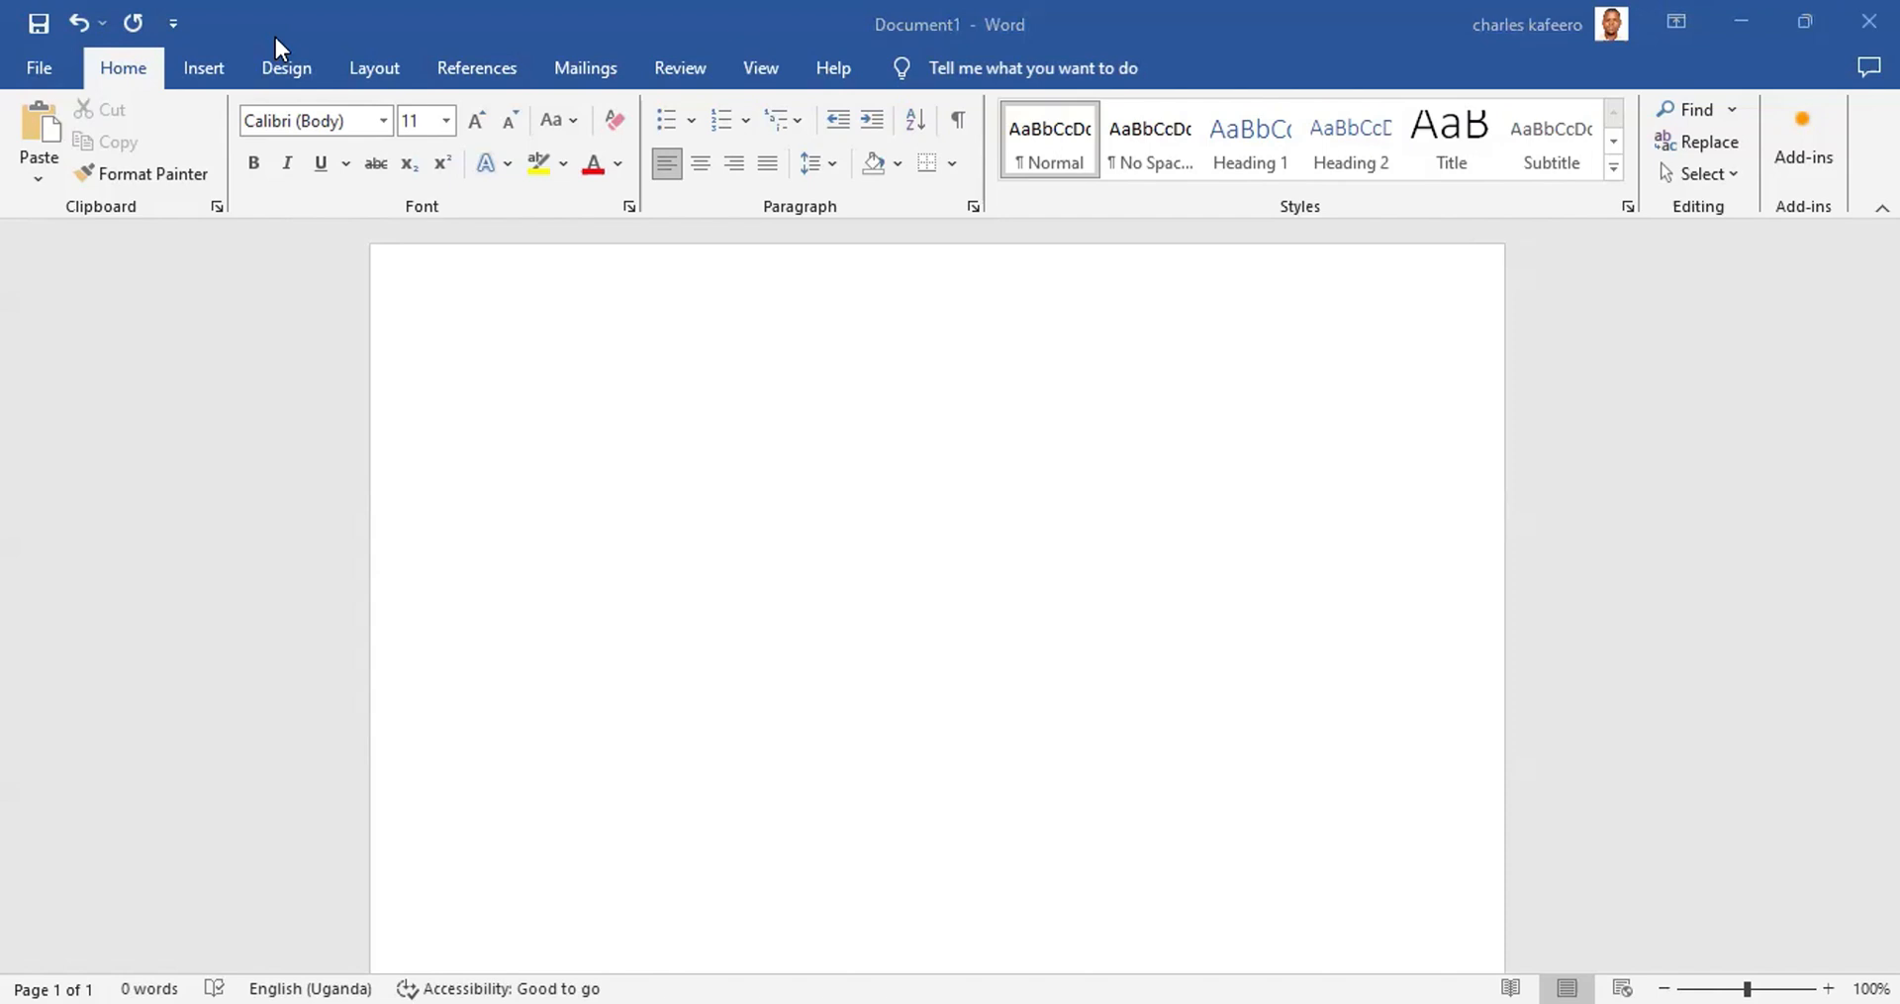
Step: Paste the copied Quick Access Toolbar screenshot into the page as a picture and reduce its height
right_click(577, 471)
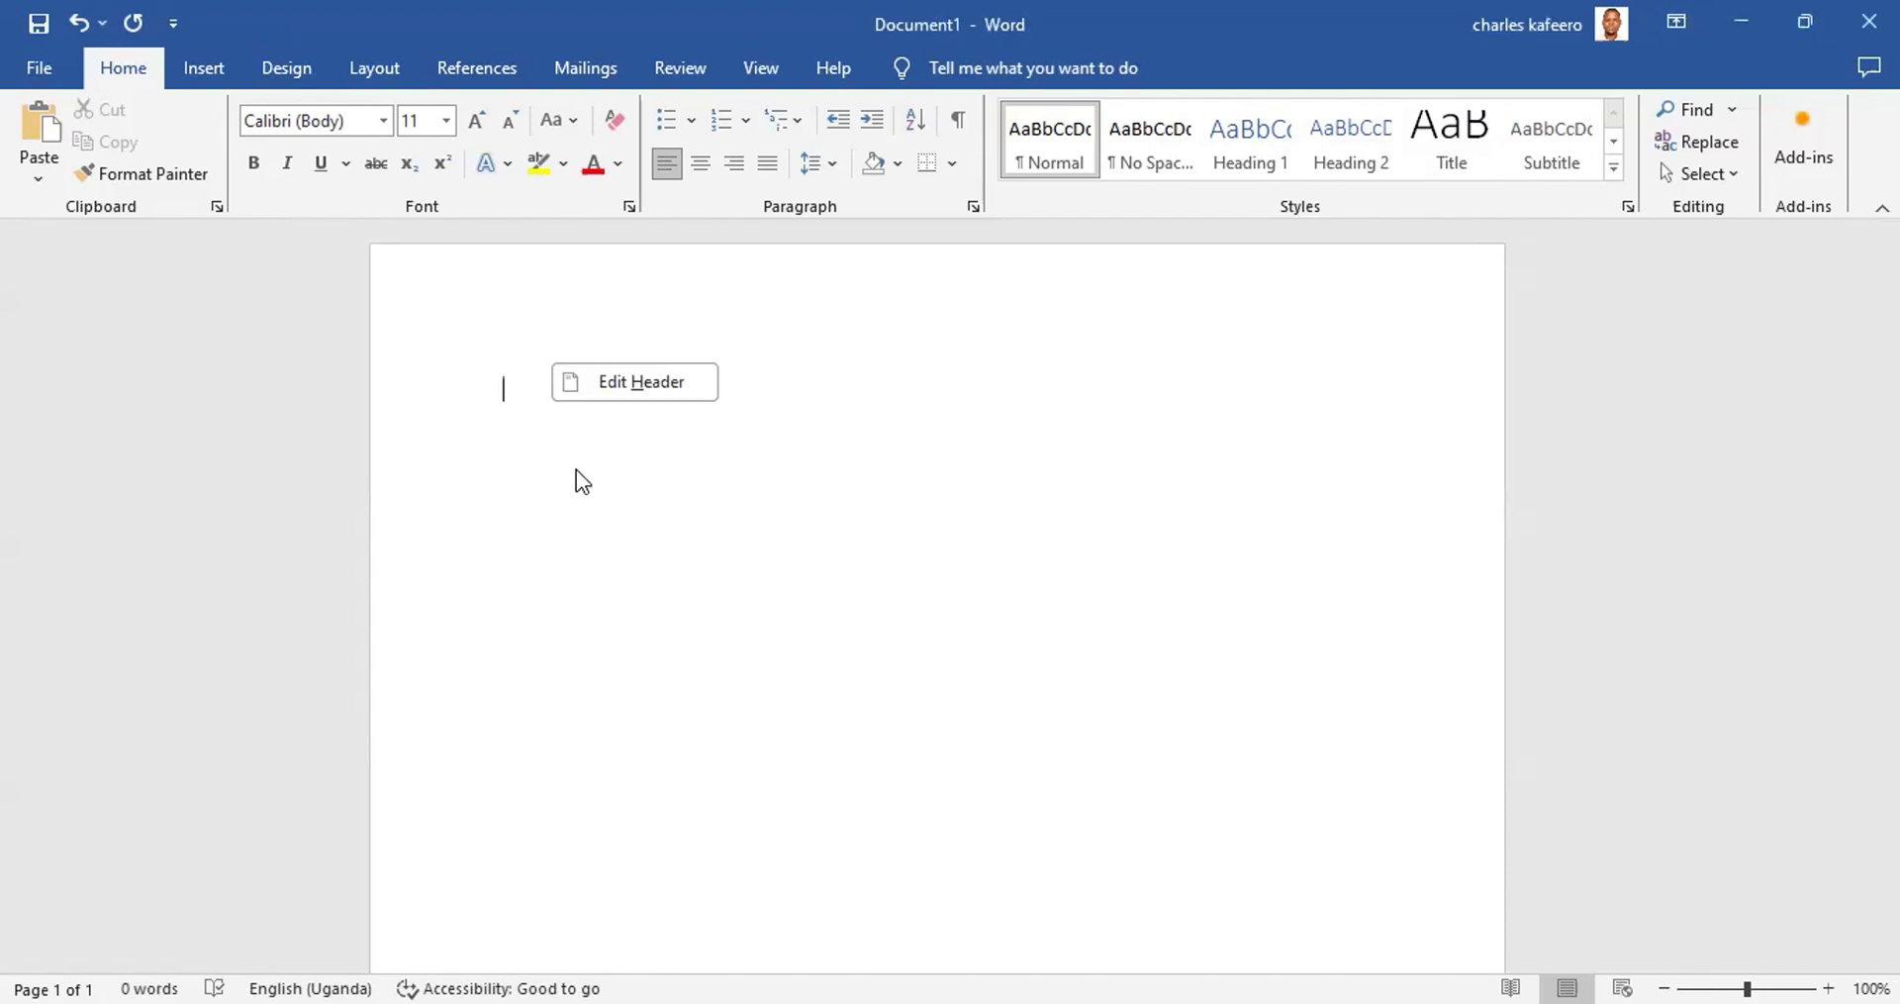
click(784, 401)
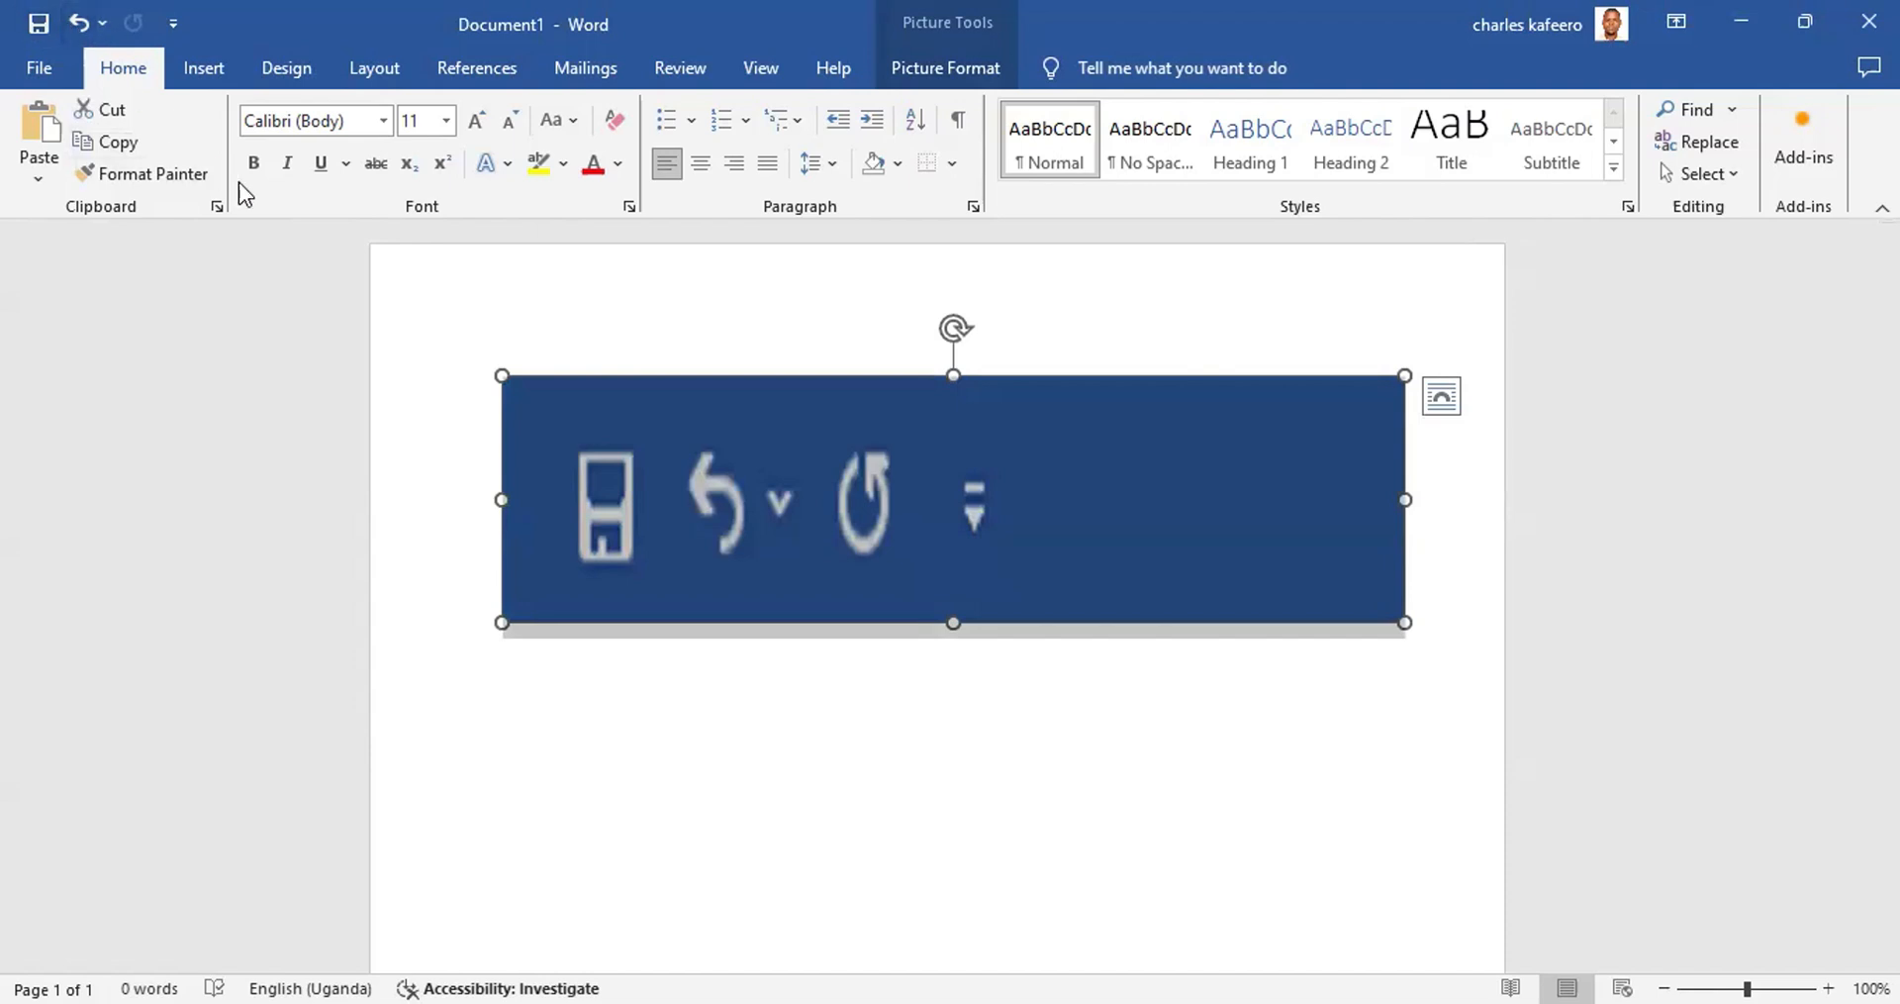
drag(954, 613, 954, 565)
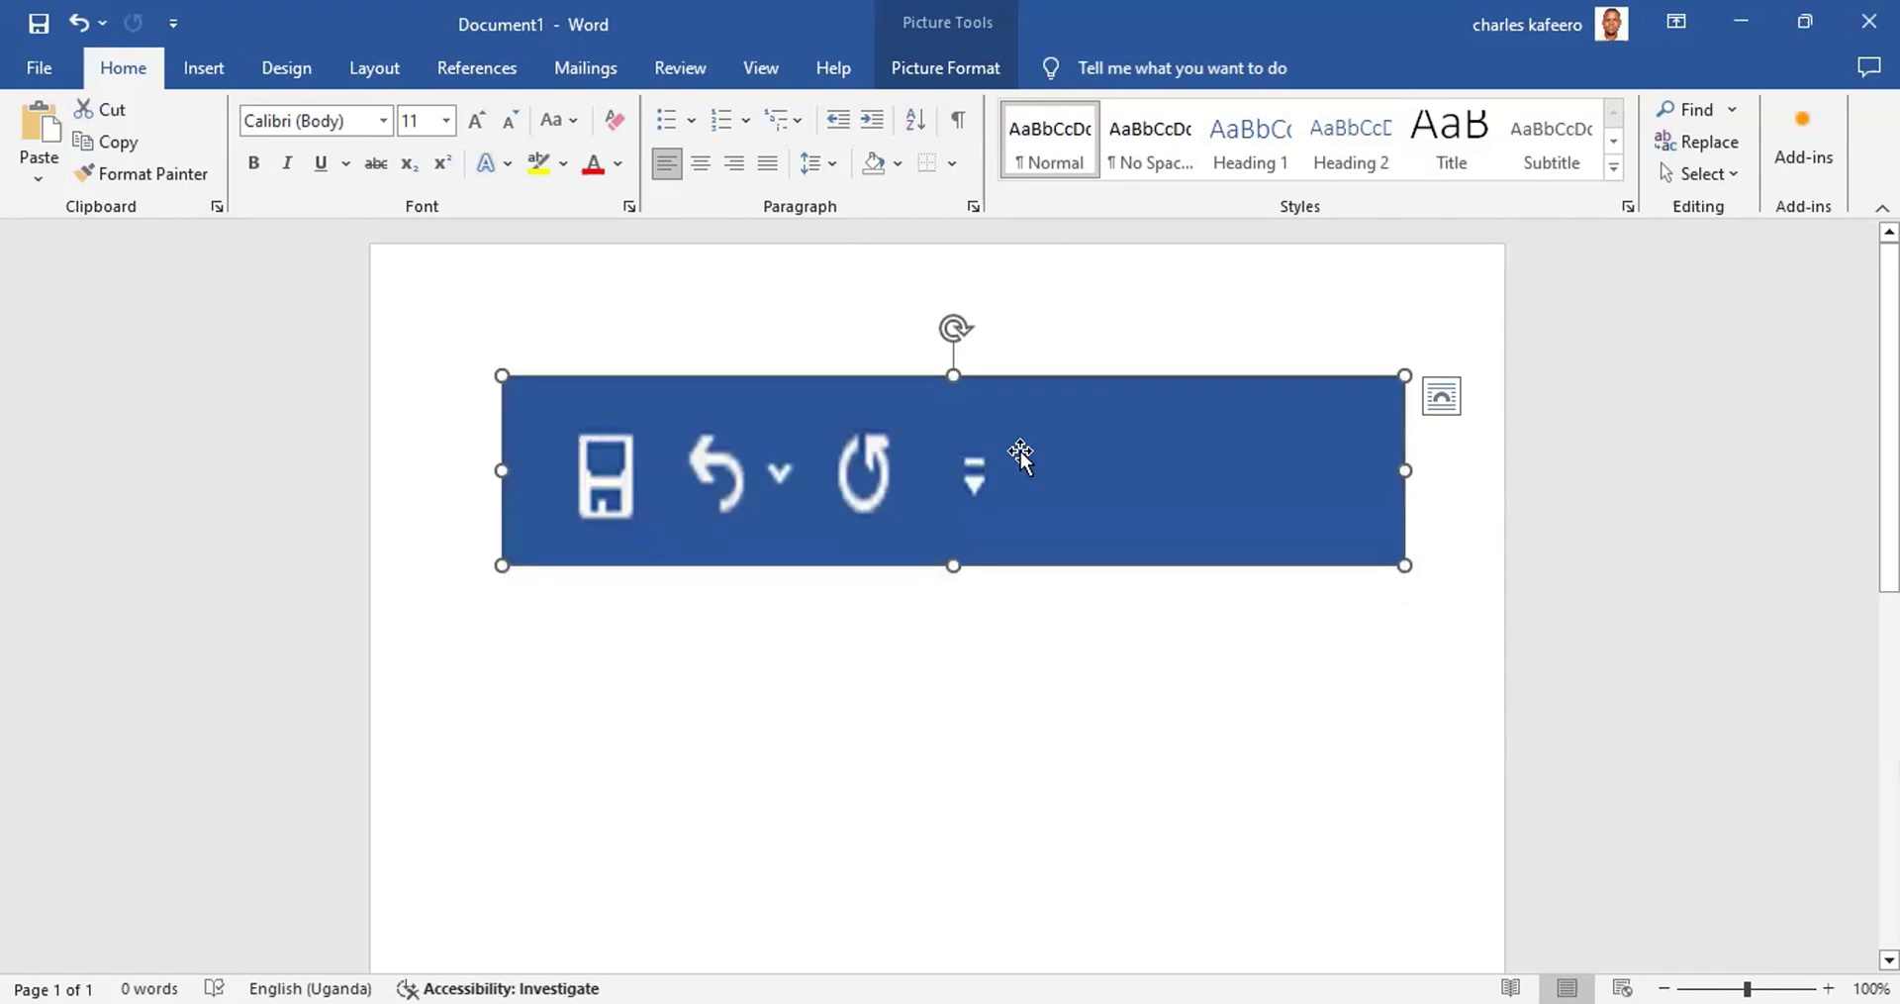
Step: Replace the Quick Access Toolbar picture with the copied screenshot of the ribbon
key(Delete)
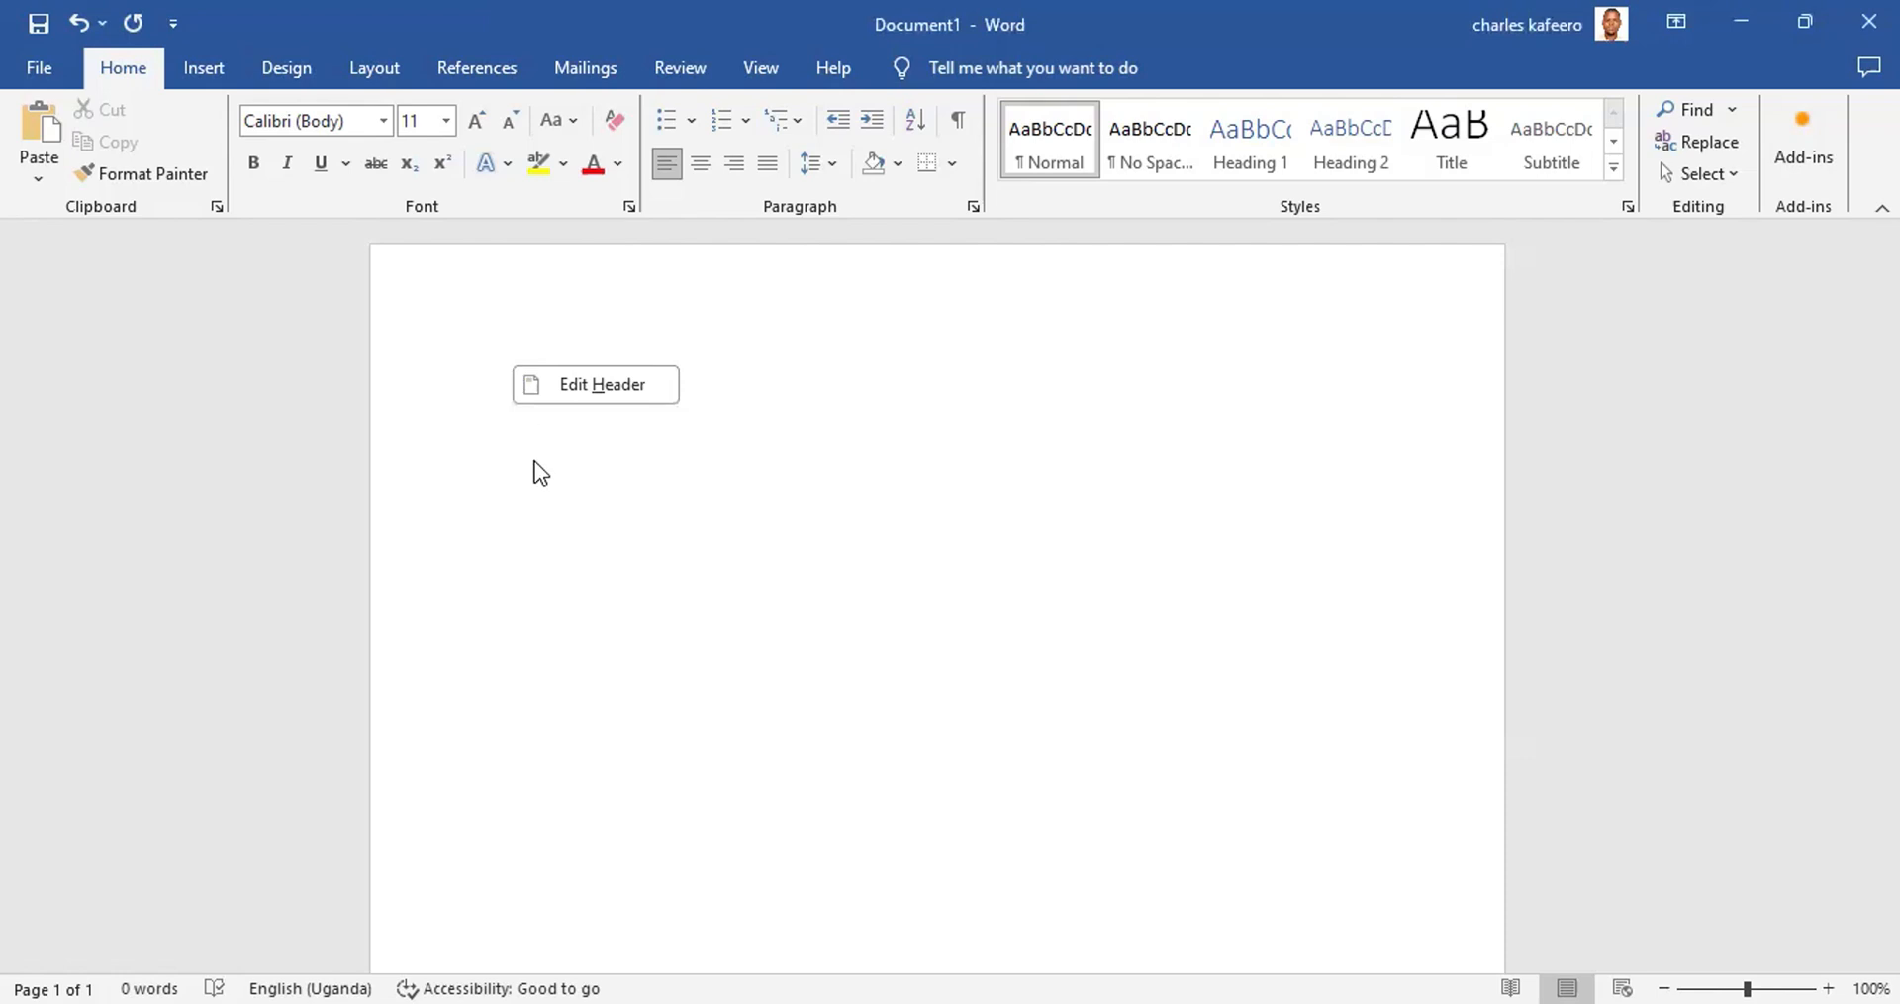
key(ctrl+v)
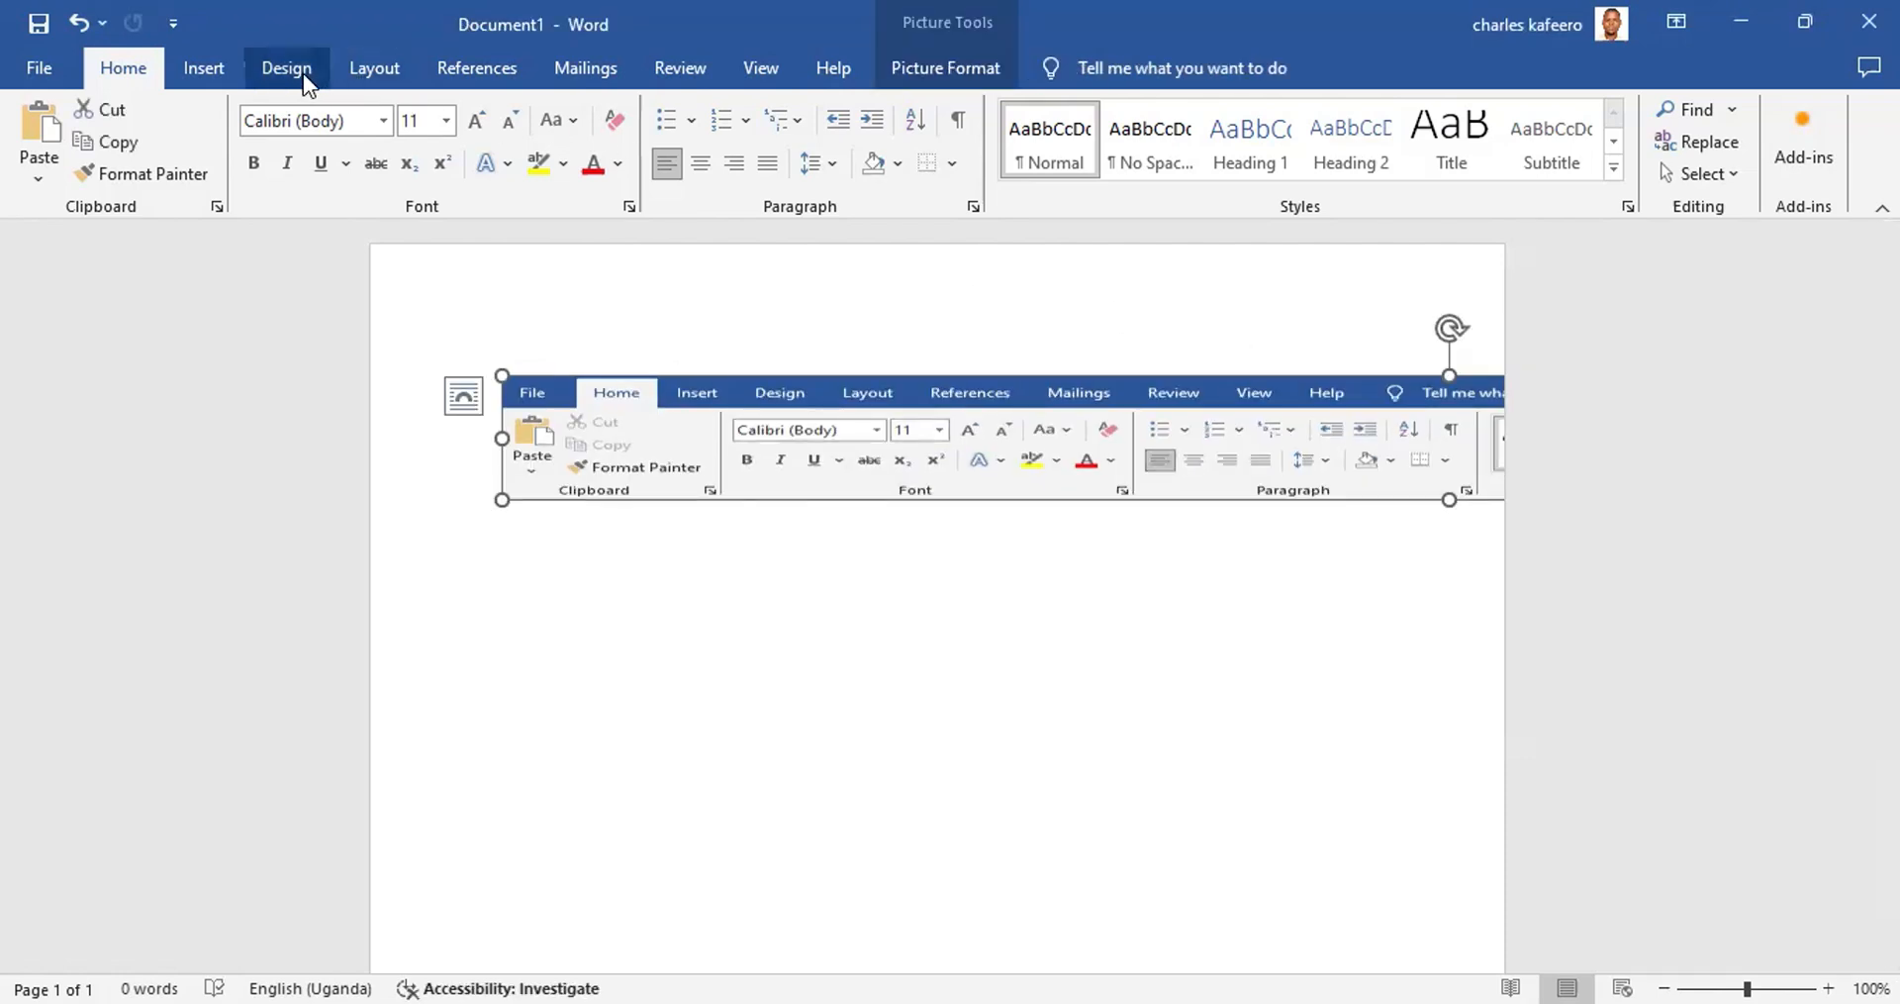
Step: Show the ruler and widen the text area to the full page width by extending the side margins to the page edges
click(751, 68)
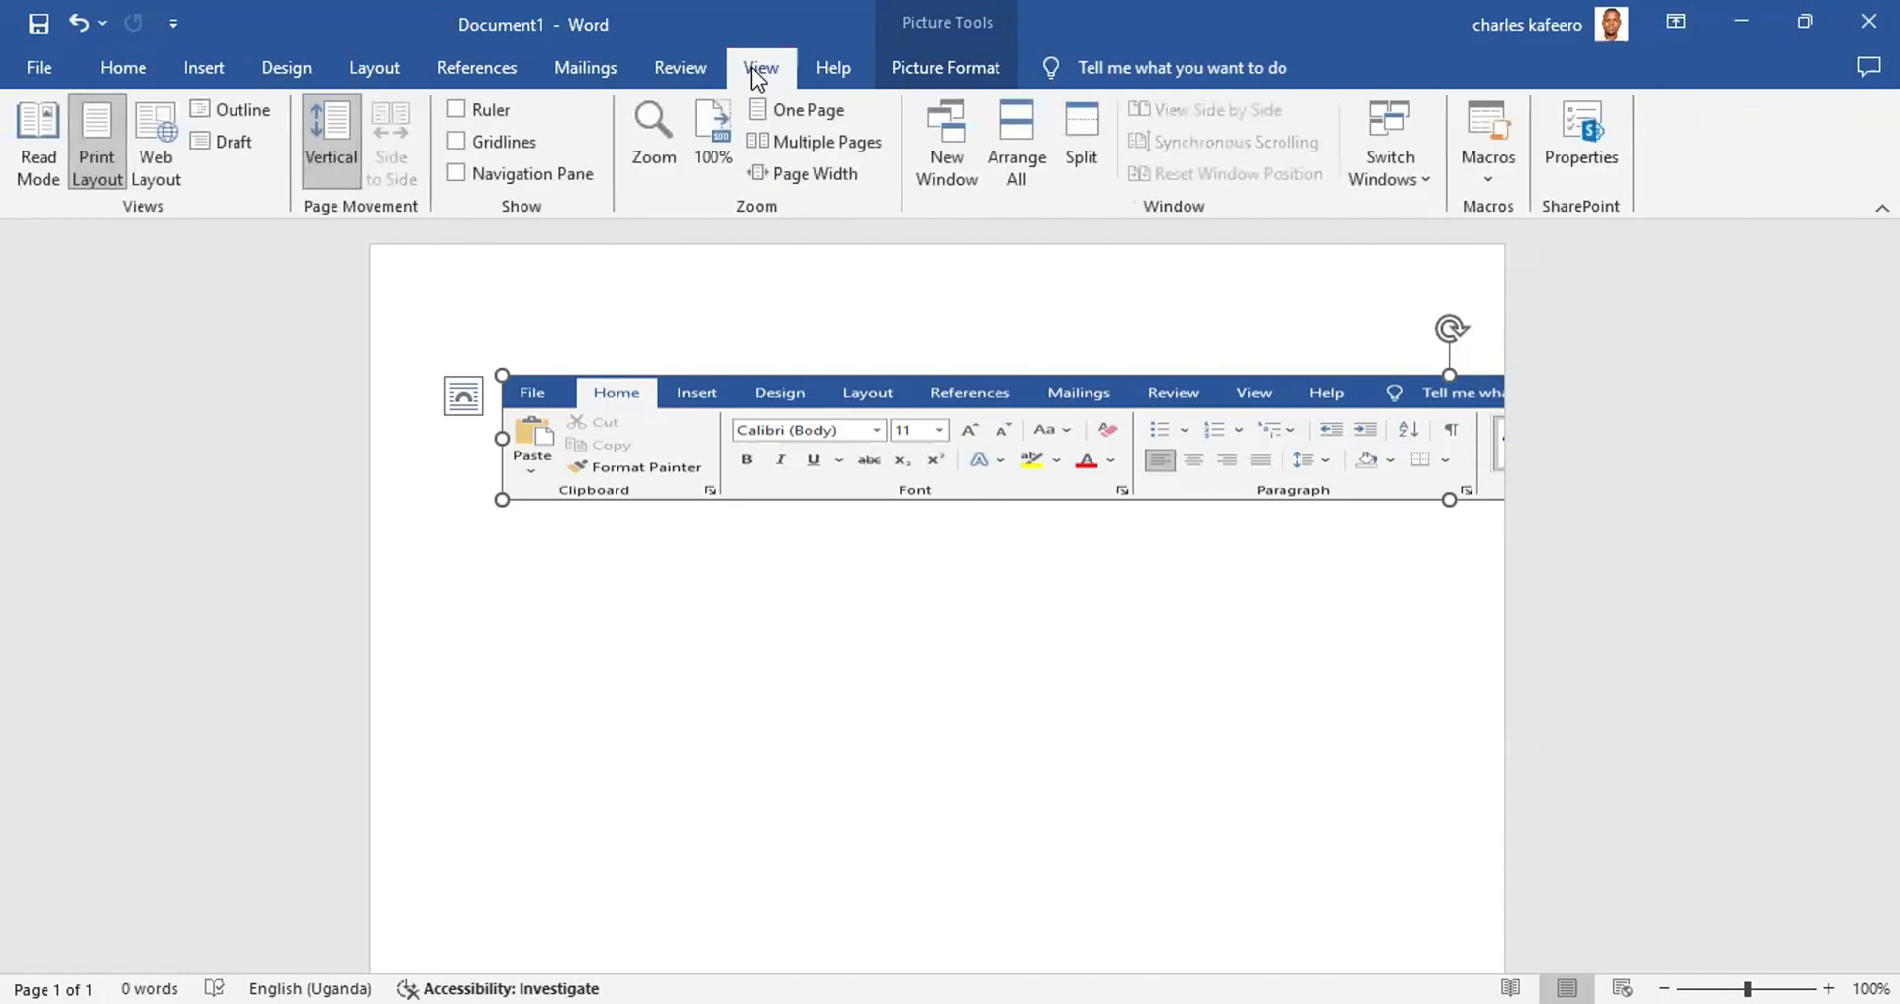
click(457, 109)
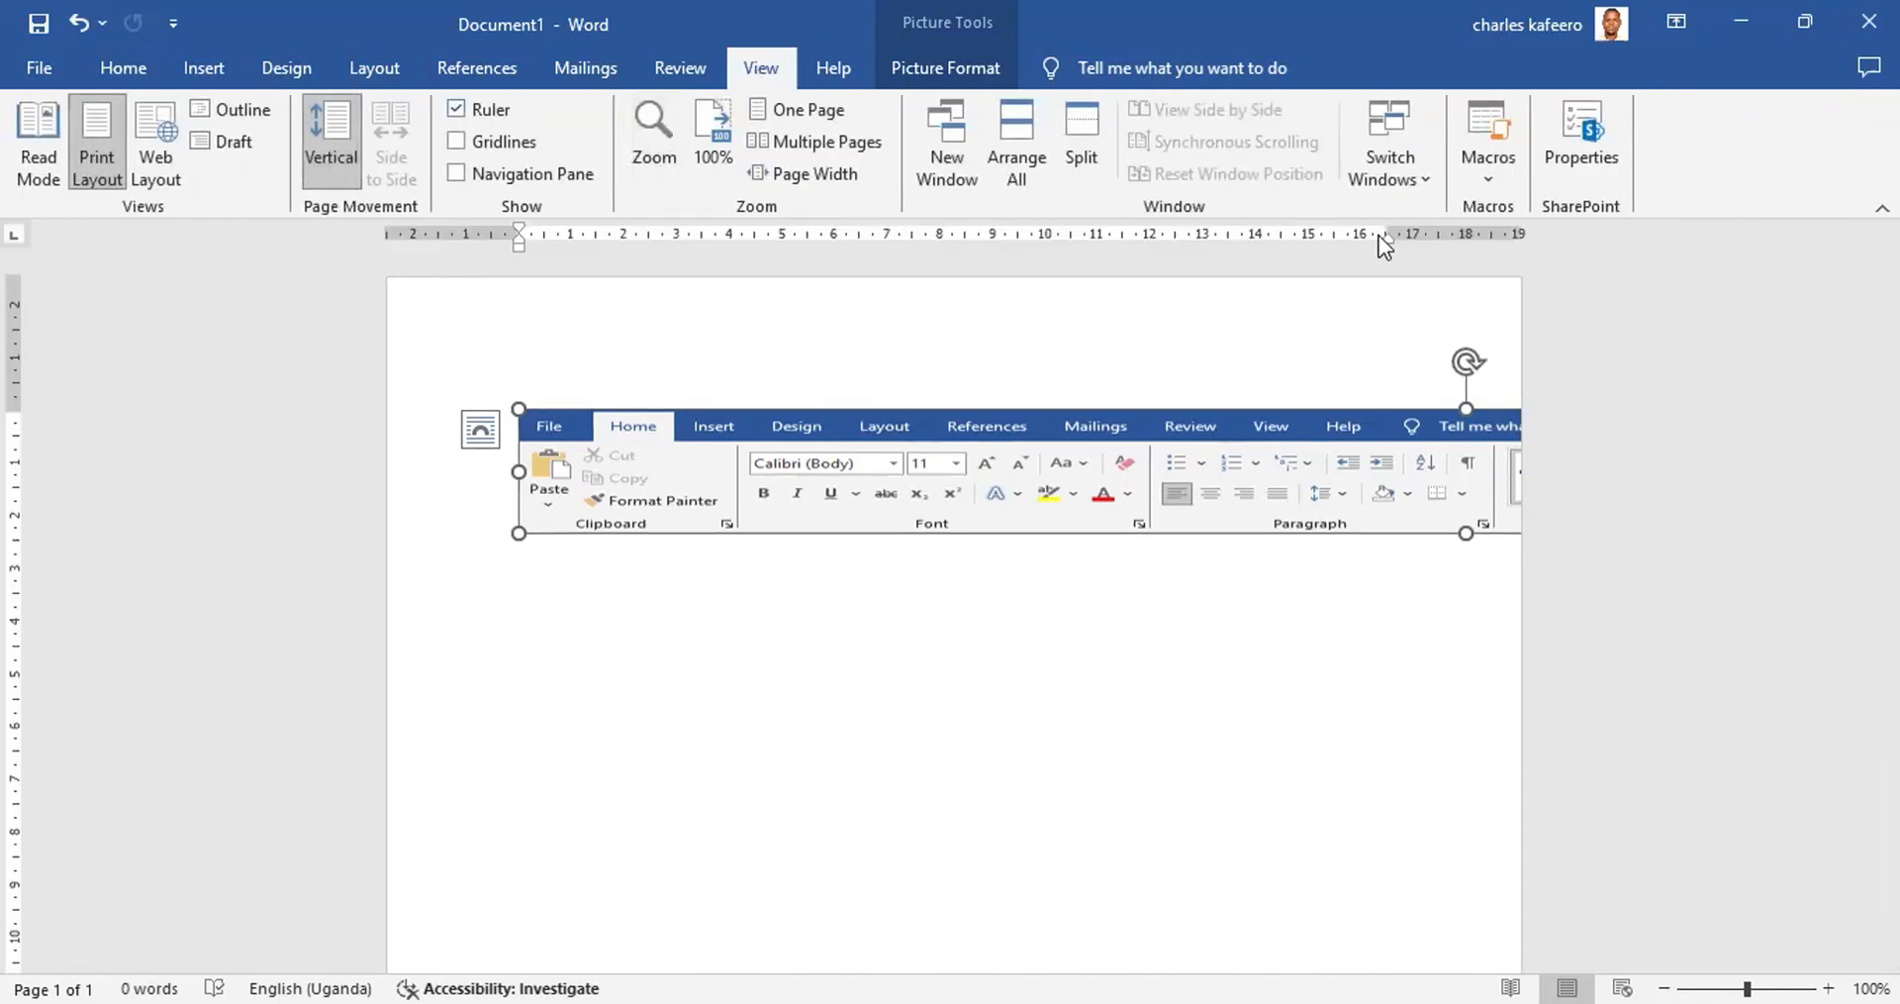
drag(1386, 233, 1561, 208)
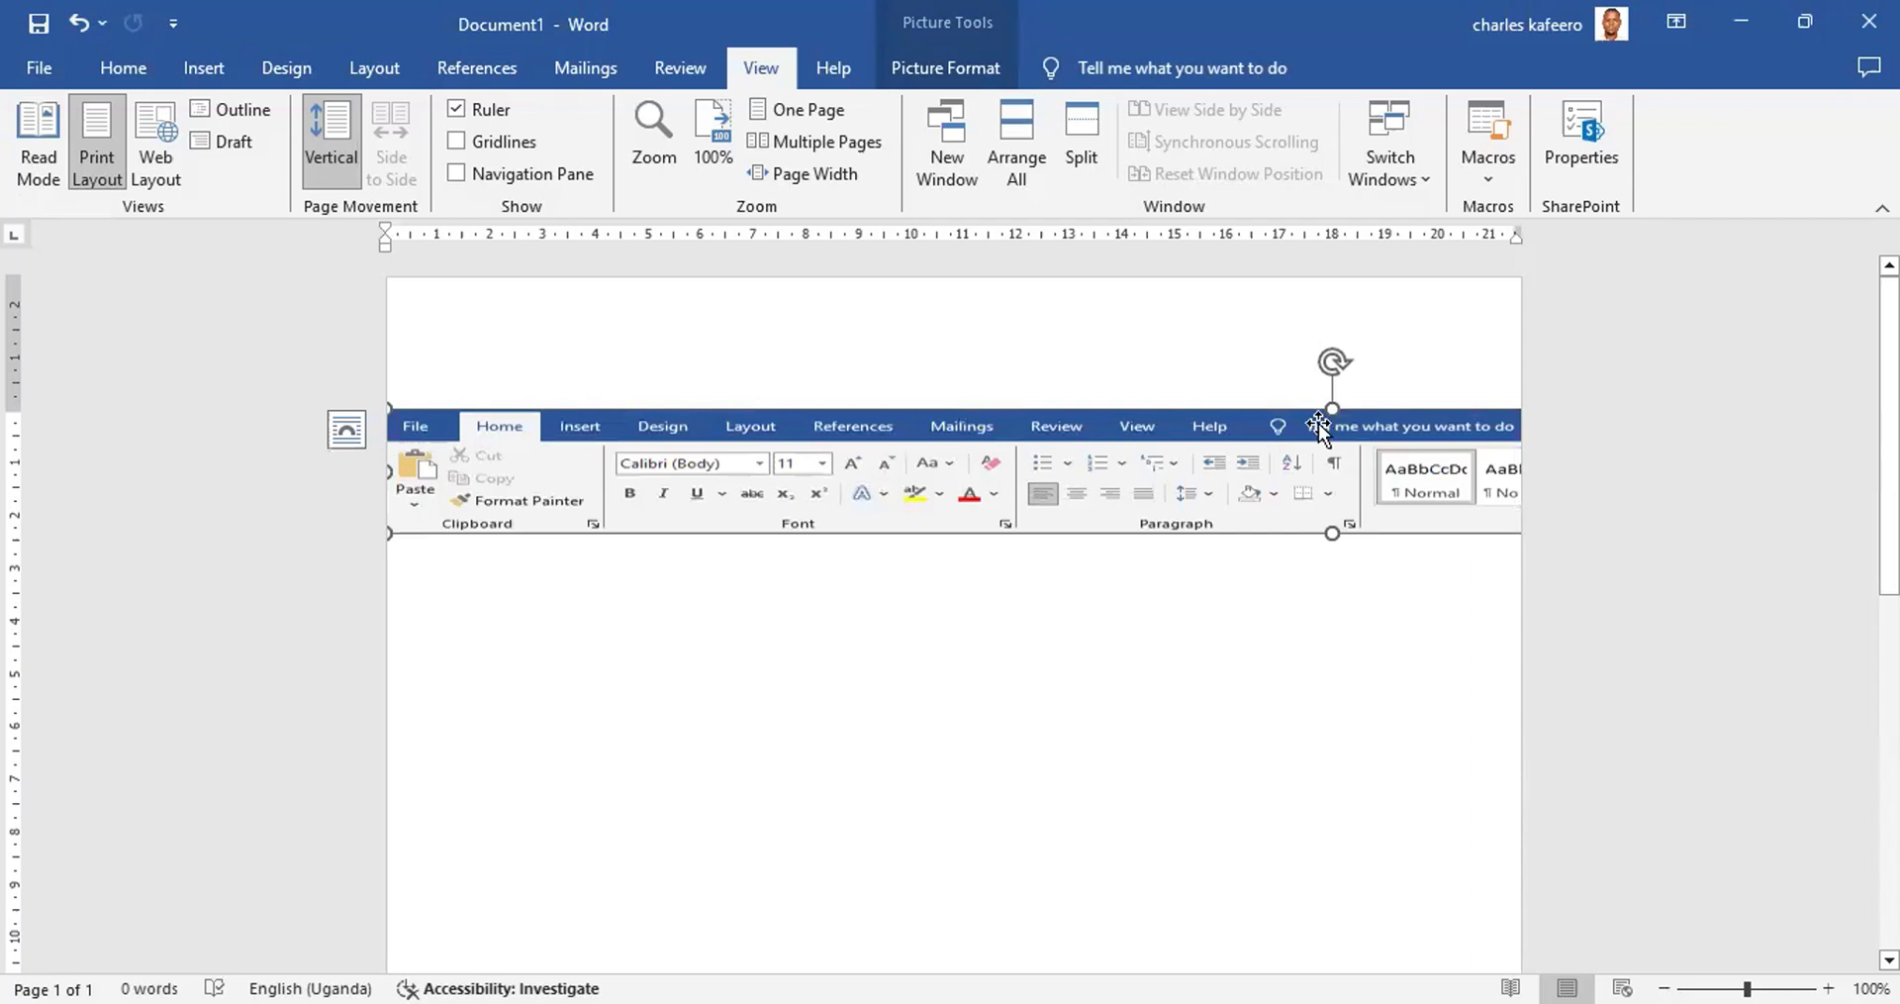
Step: Narrow the ribbon picture to about 19.4 cm so it fits within the page, and hide the ruler
drag(1290, 446, 1199, 349)
drag(1179, 412, 692, 475)
drag(388, 470, 866, 487)
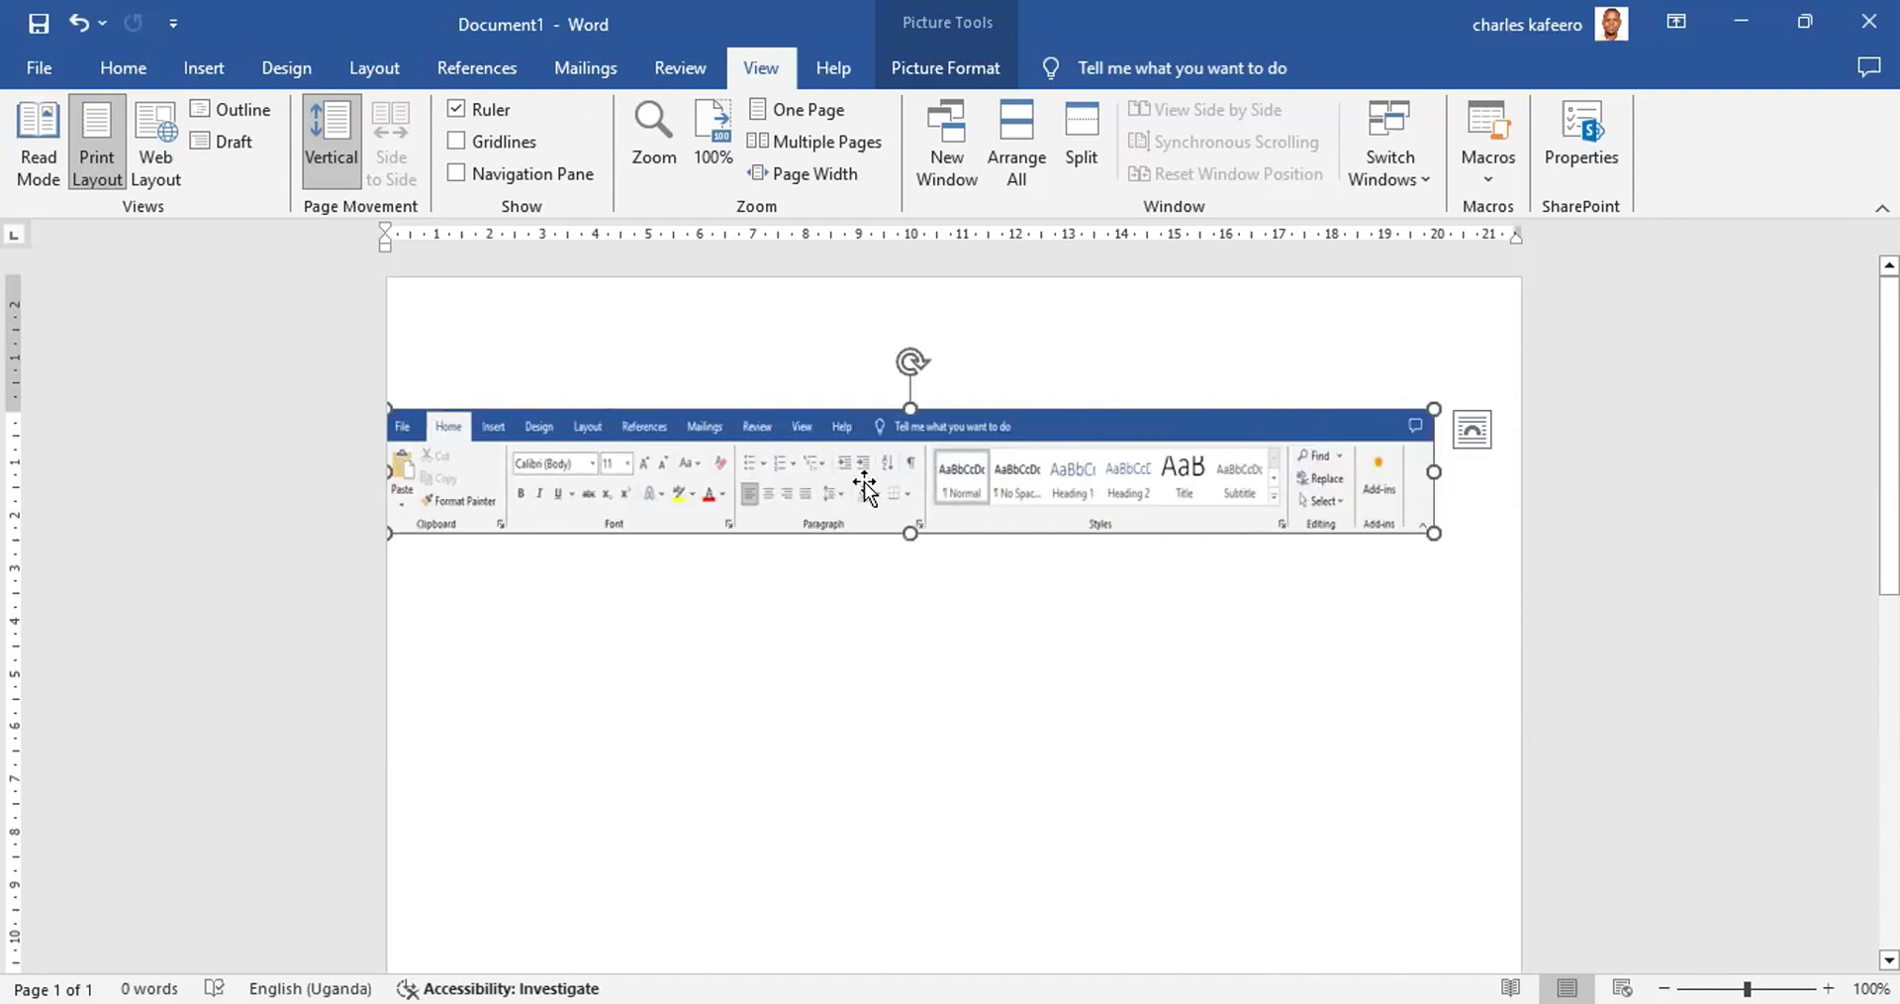
drag(1434, 473, 1407, 472)
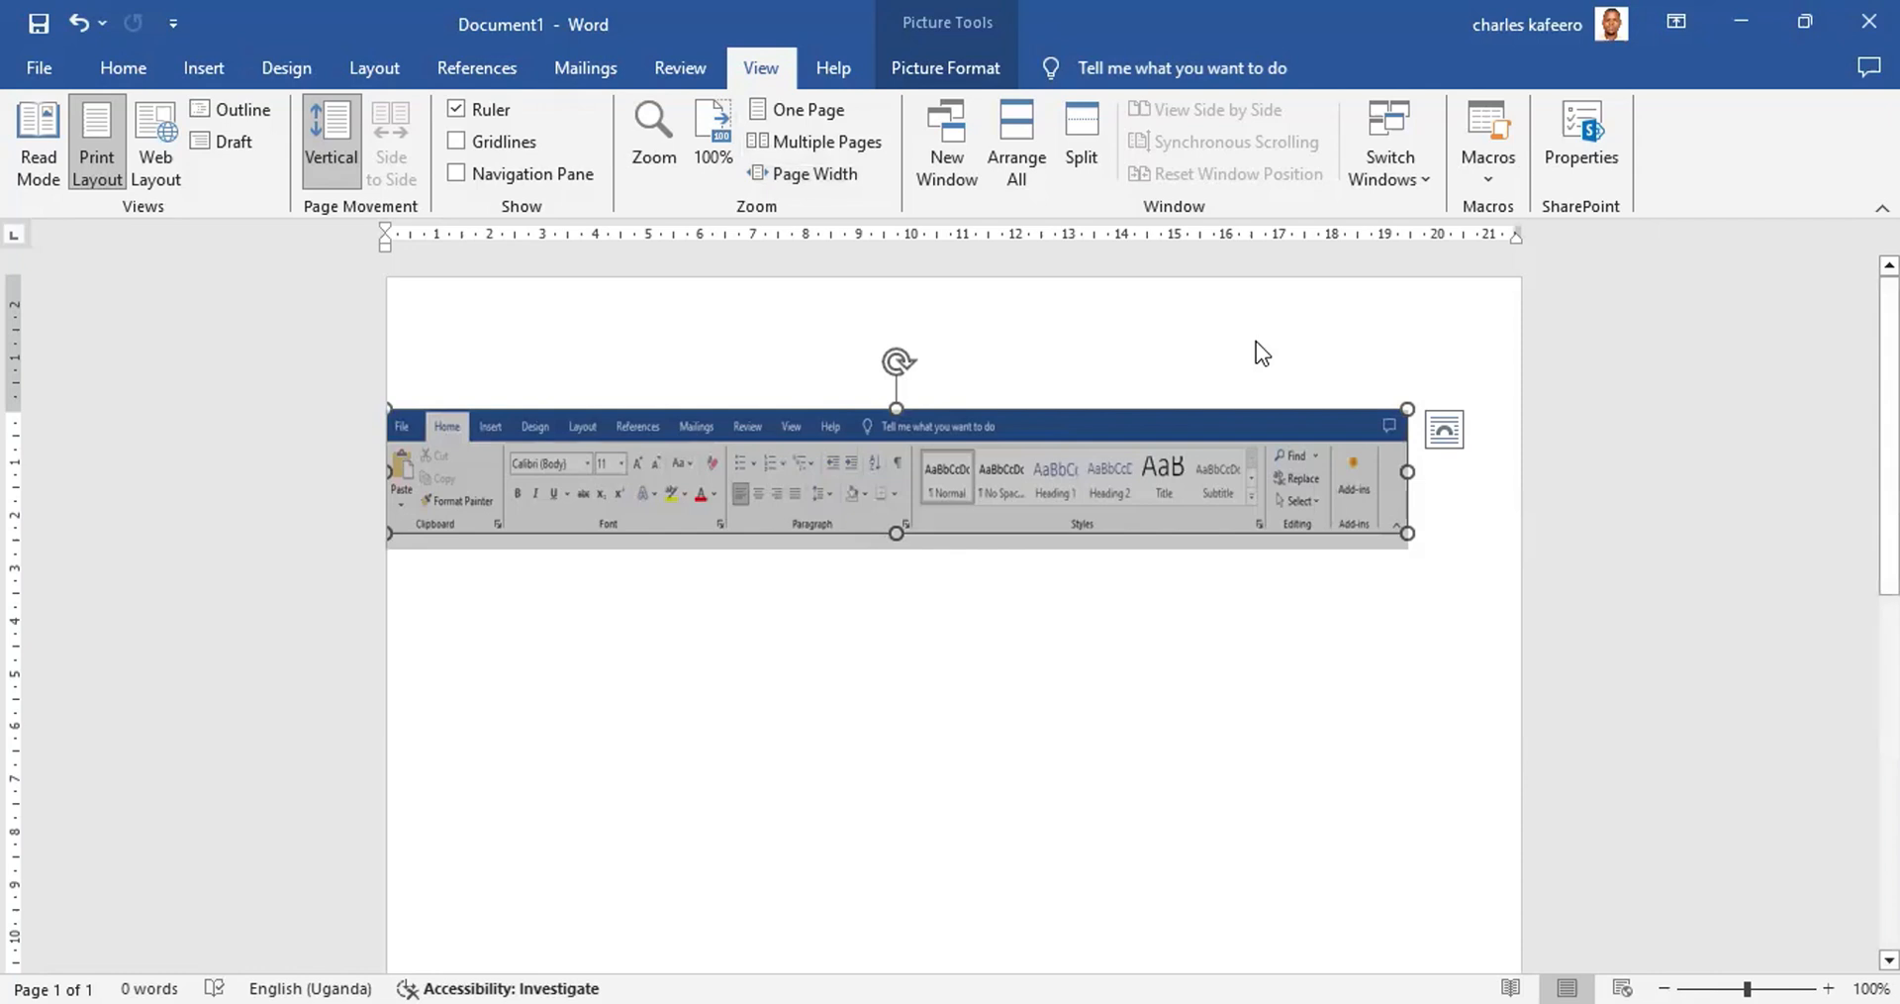
click(456, 110)
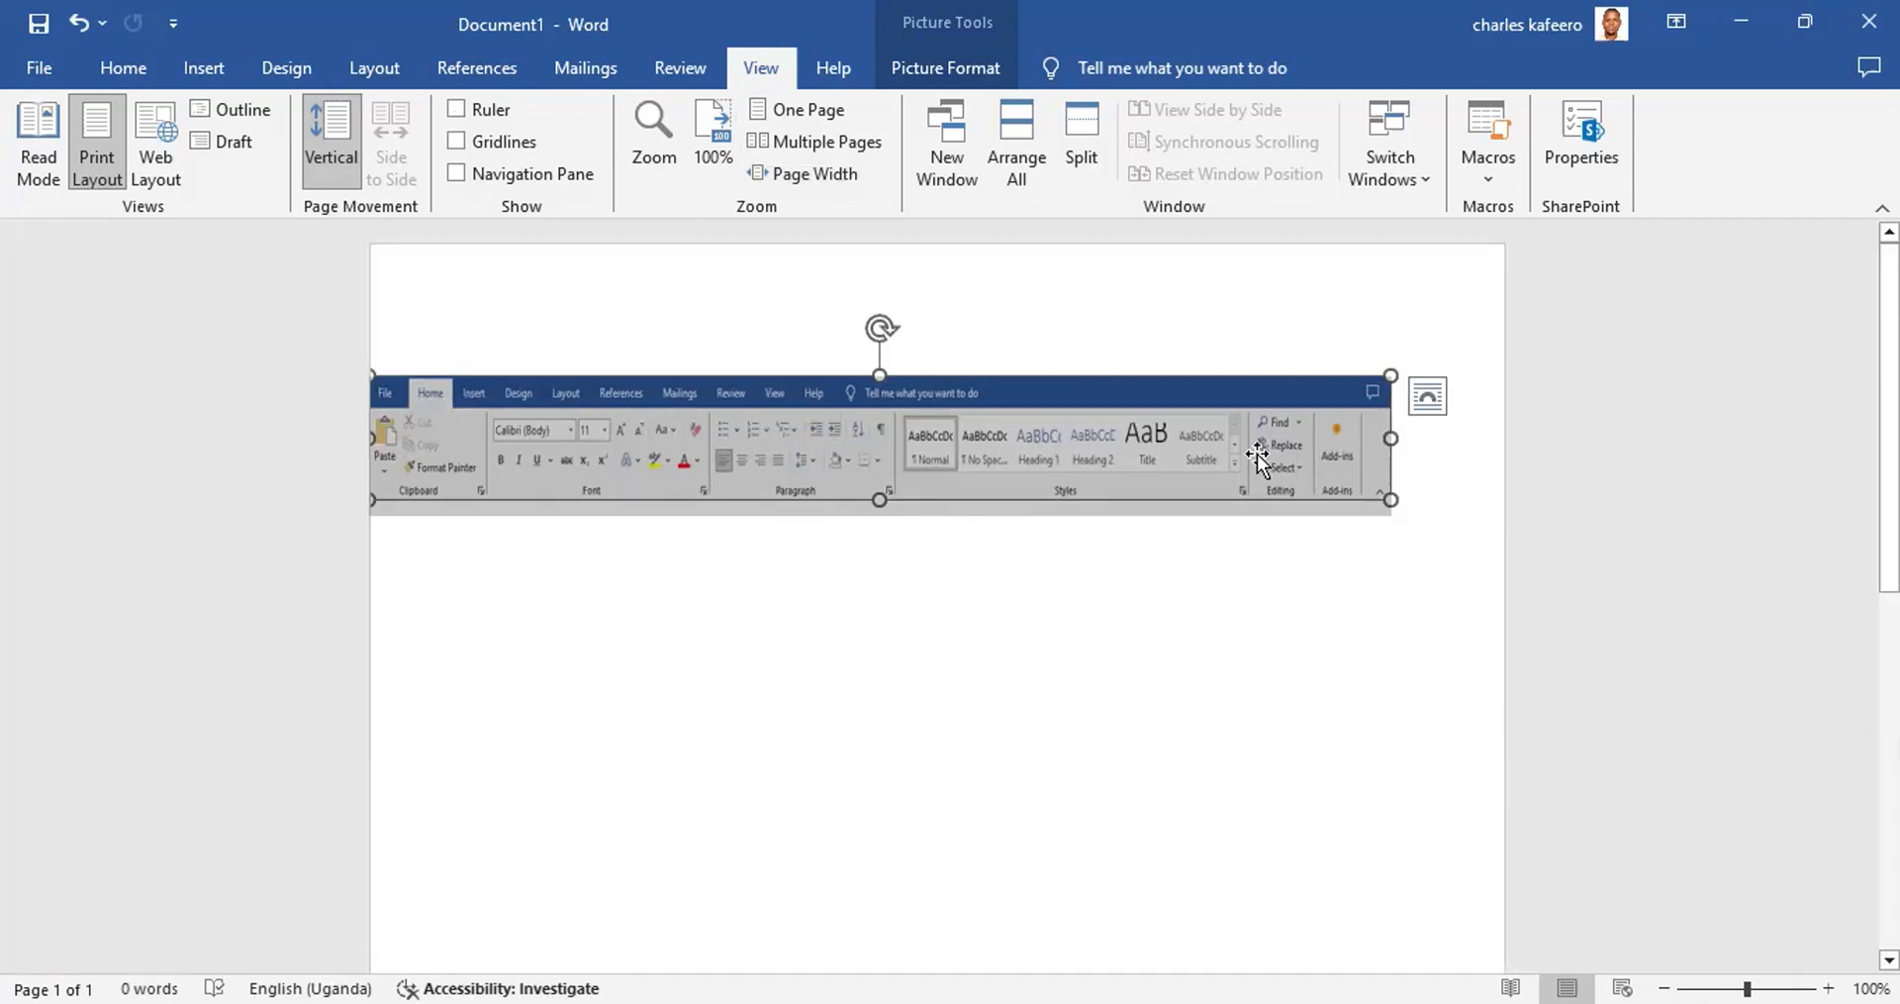
Step: Enlarge the ribbon picture by making it taller and widening it close to the page's right edge
click(1371, 457)
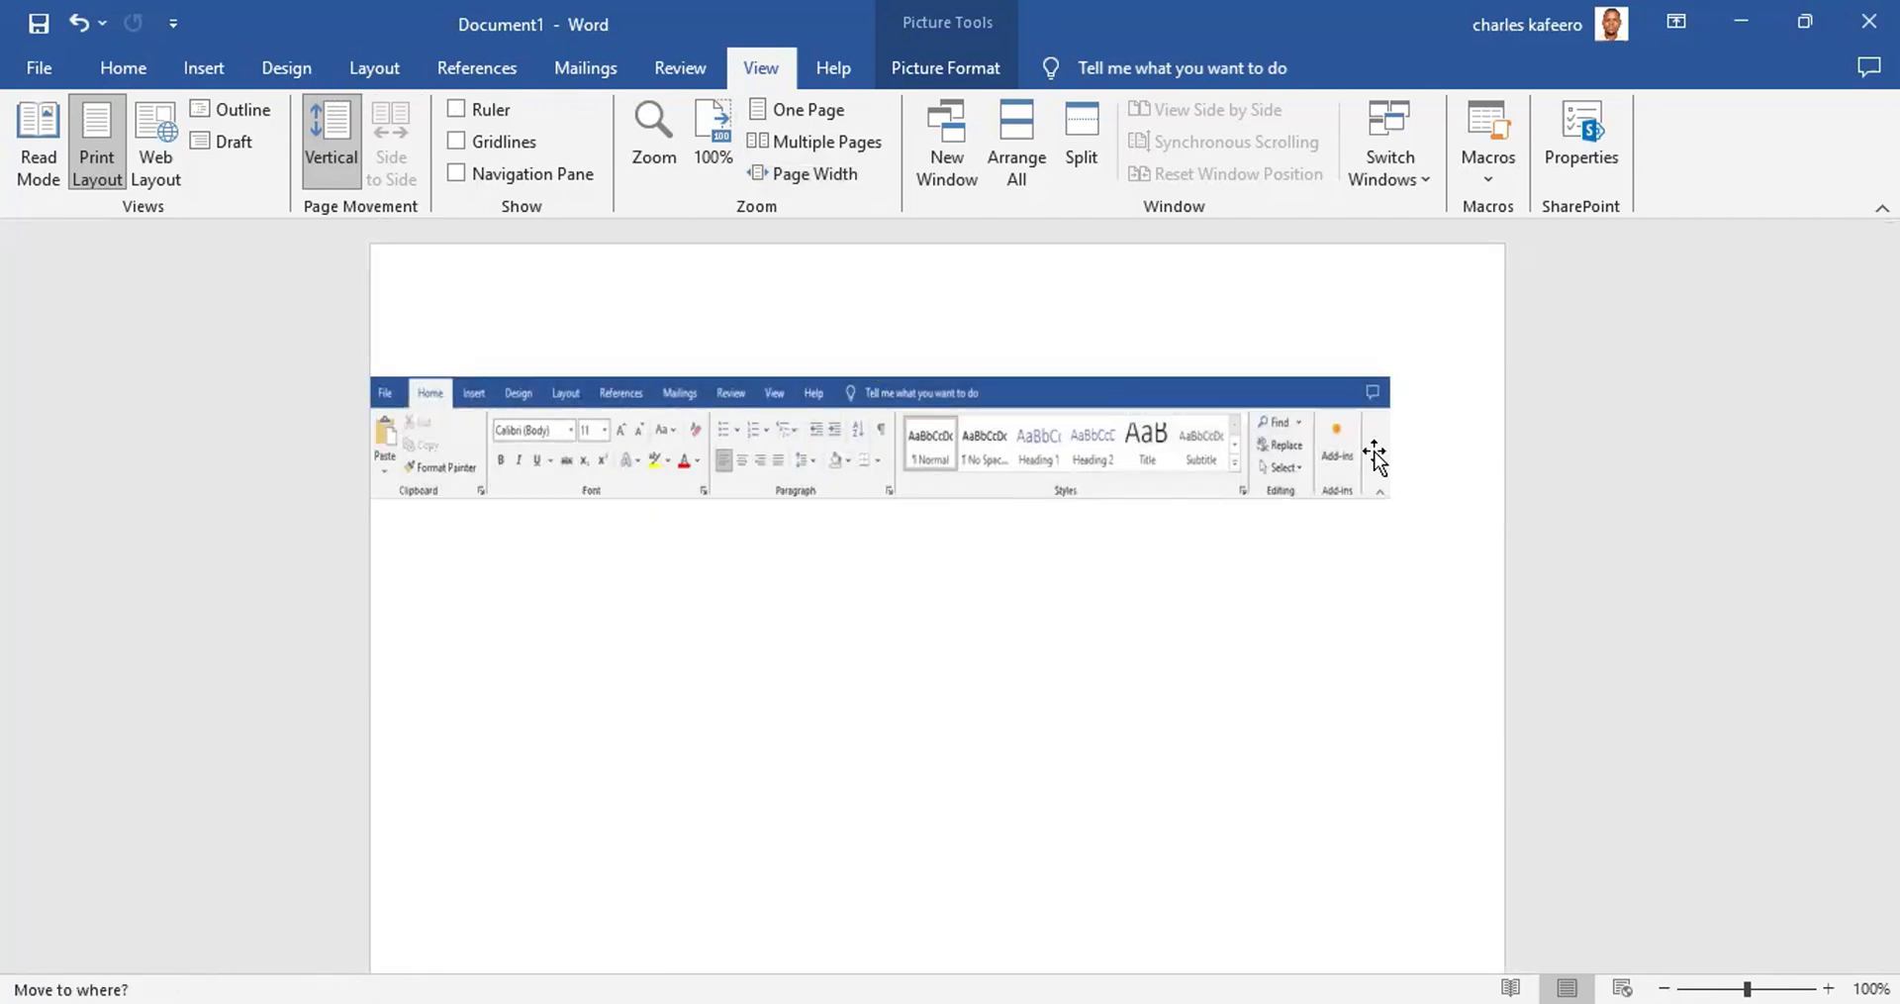
drag(880, 499, 888, 601)
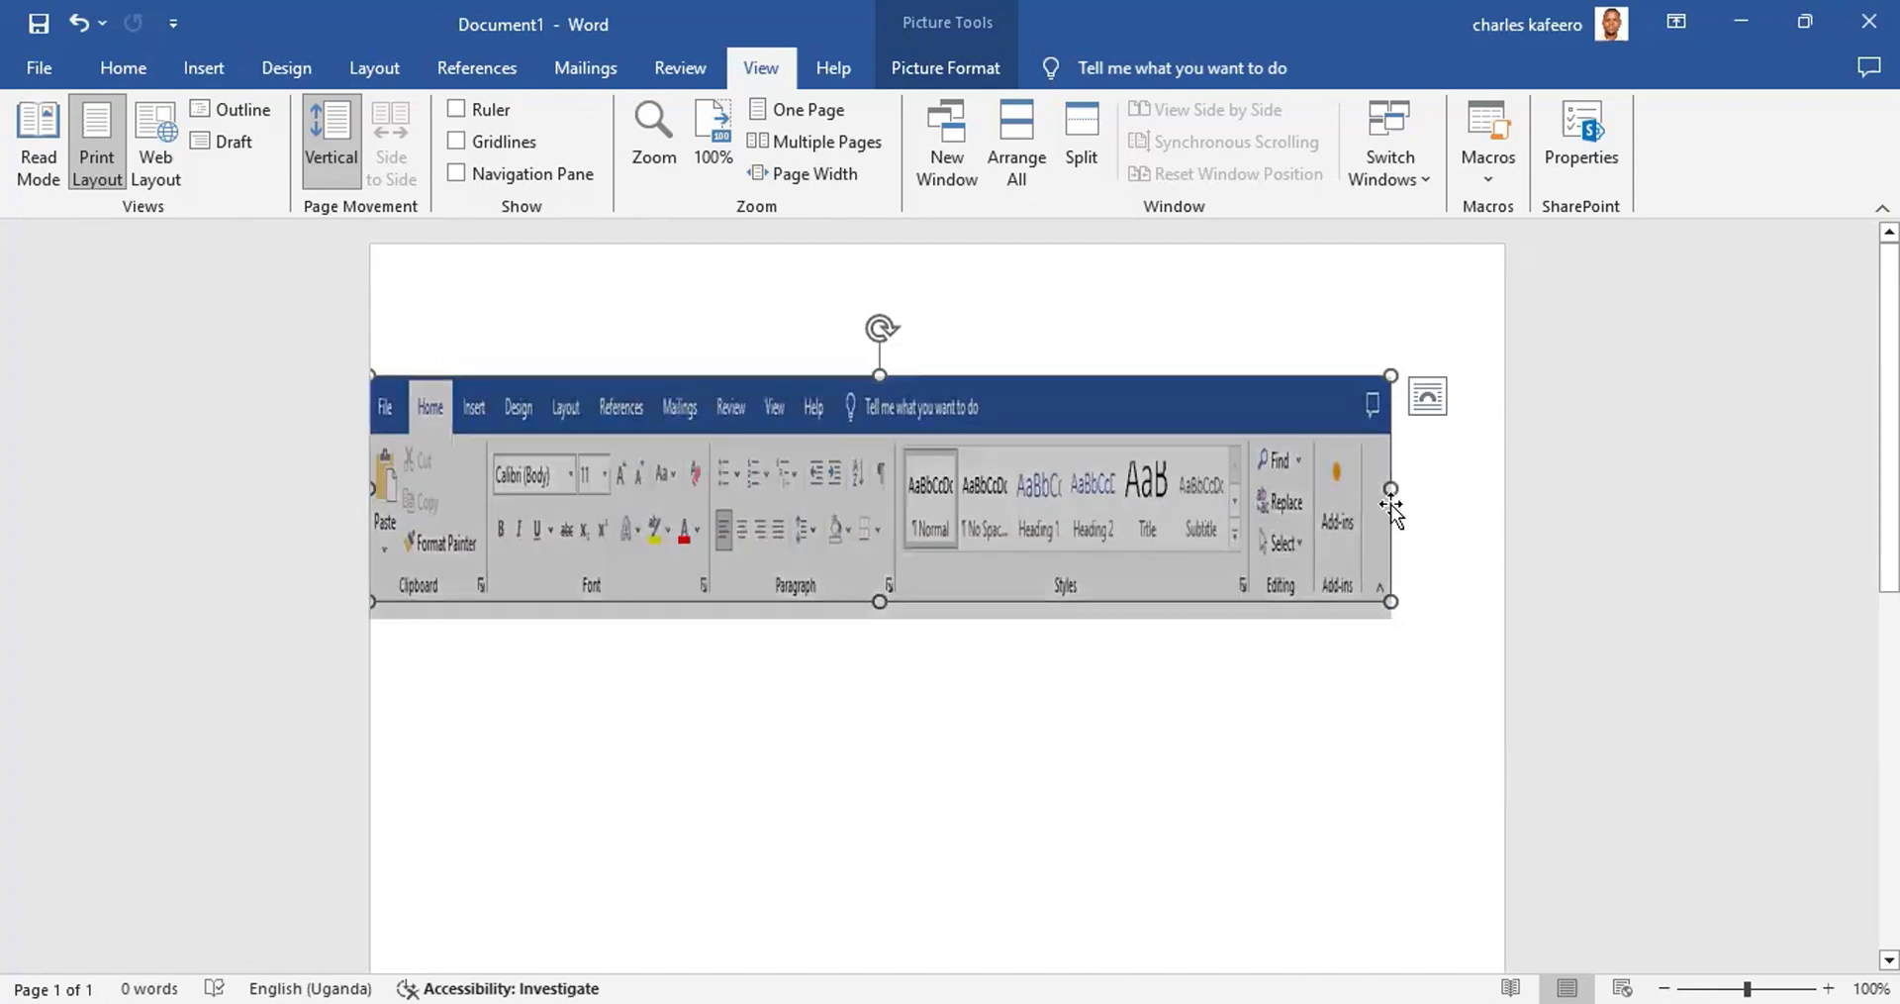
drag(1390, 488, 1467, 485)
click(1659, 468)
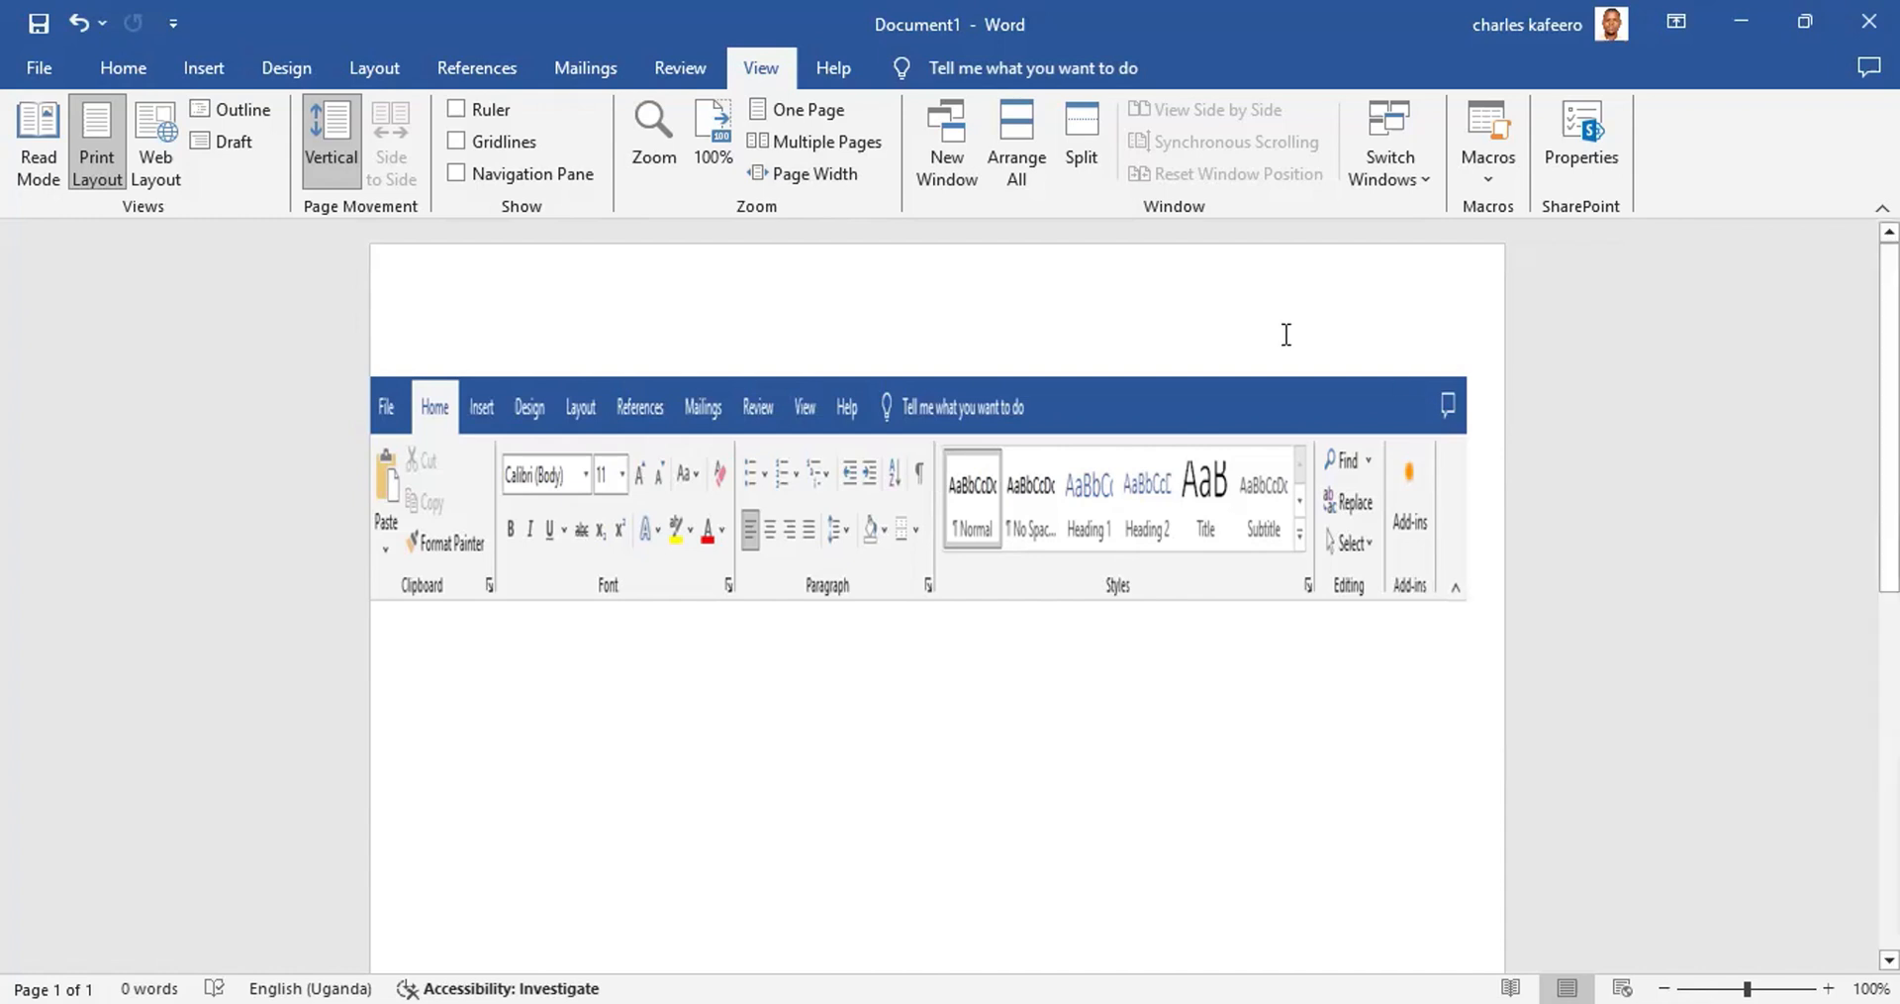
Step: Examine the File page and the Home, Insert, Design, Layout and References commands of the ribbon
click(38, 67)
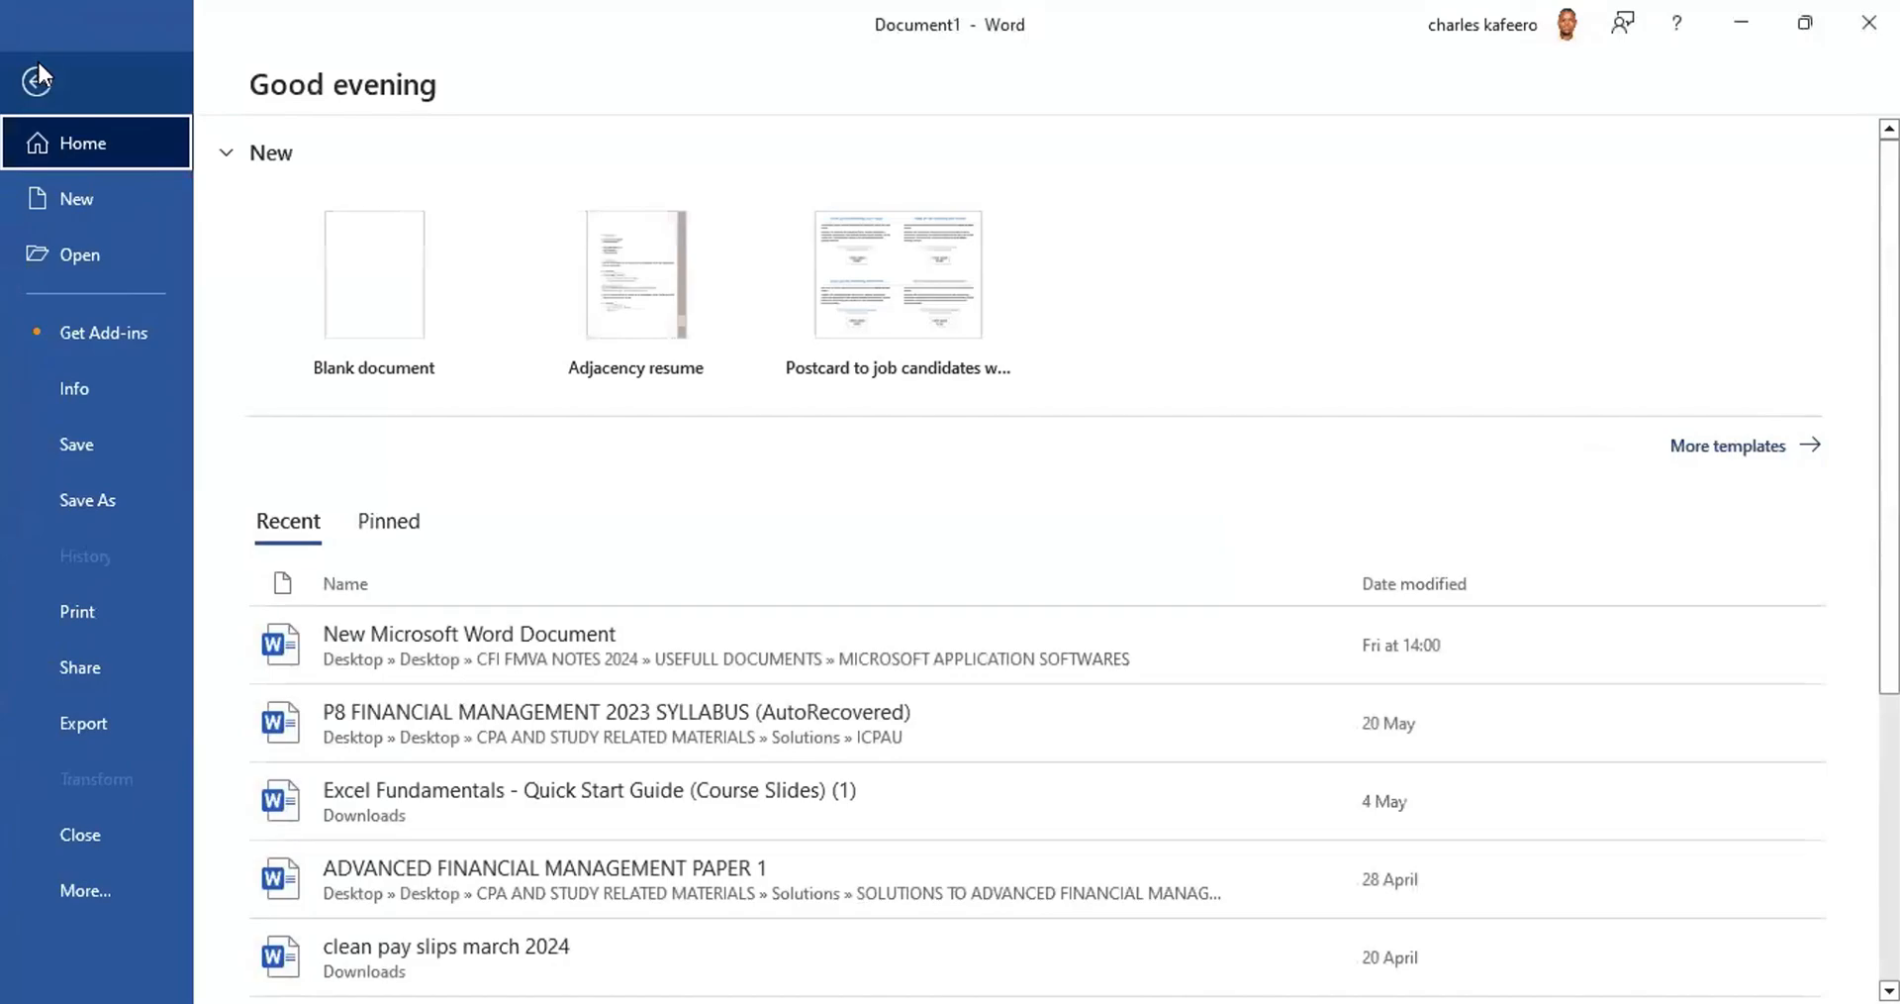
click(35, 72)
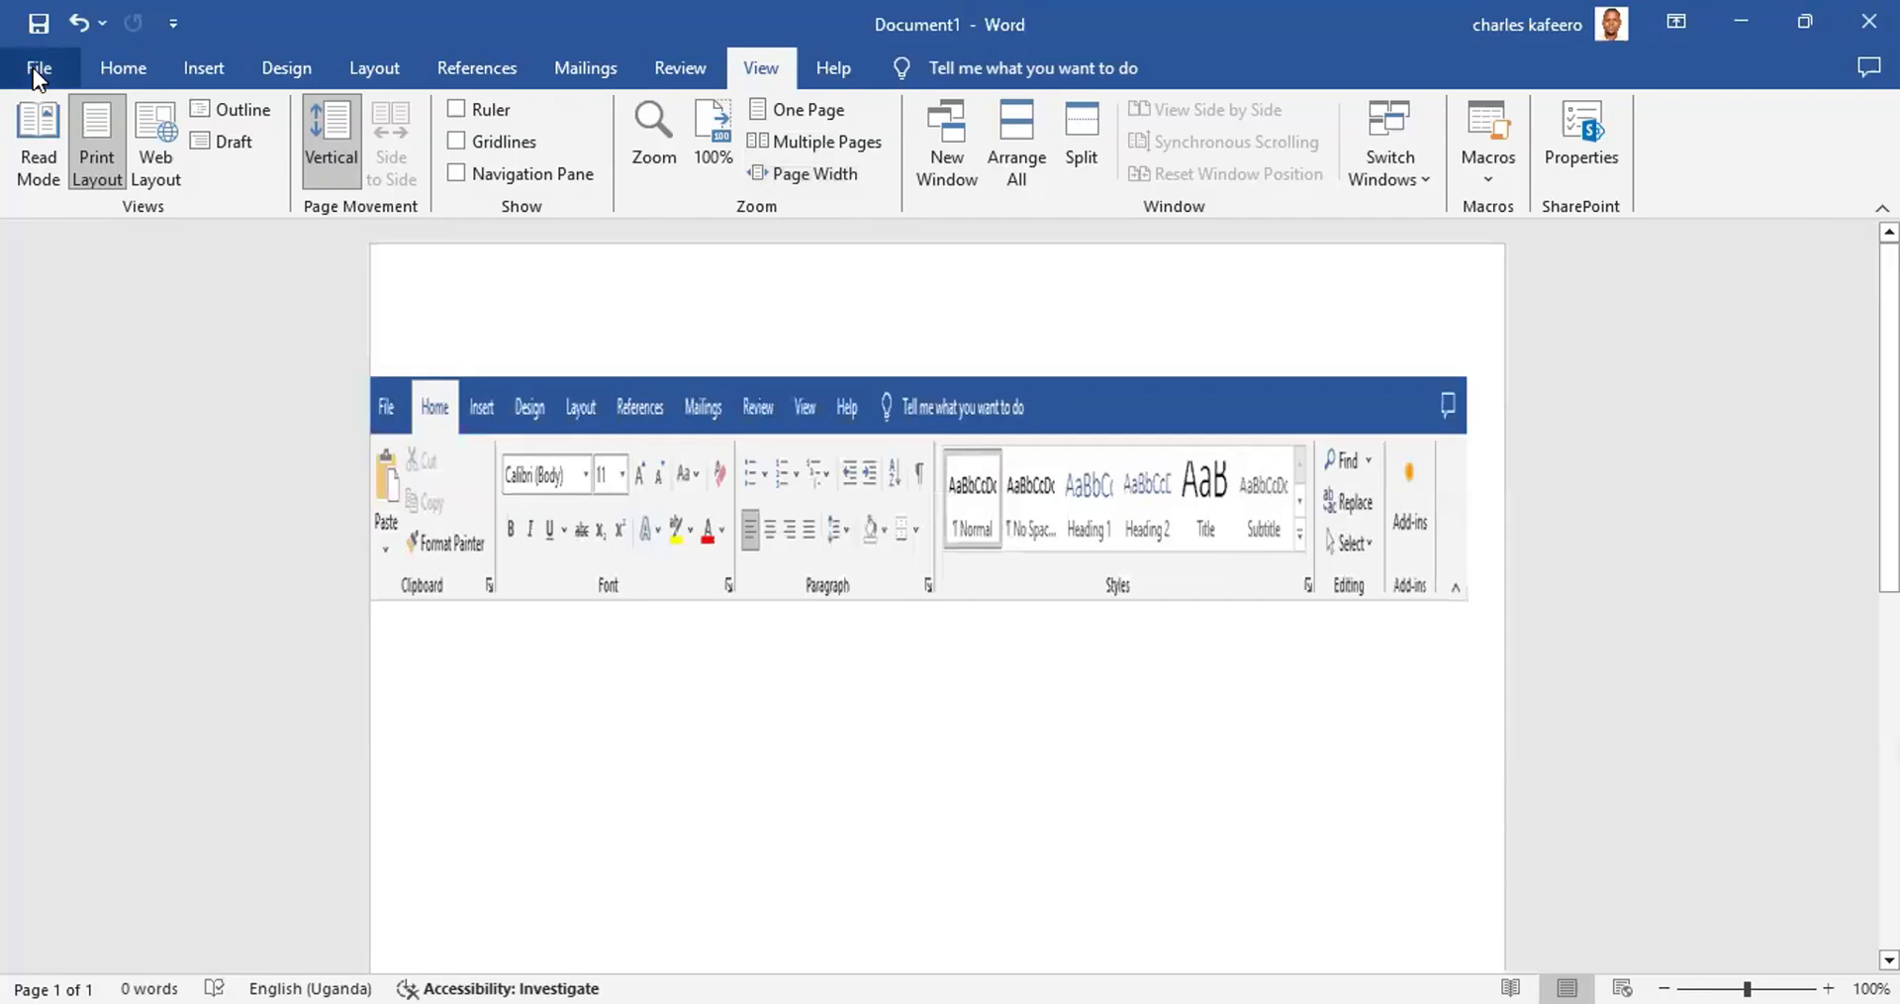
click(37, 67)
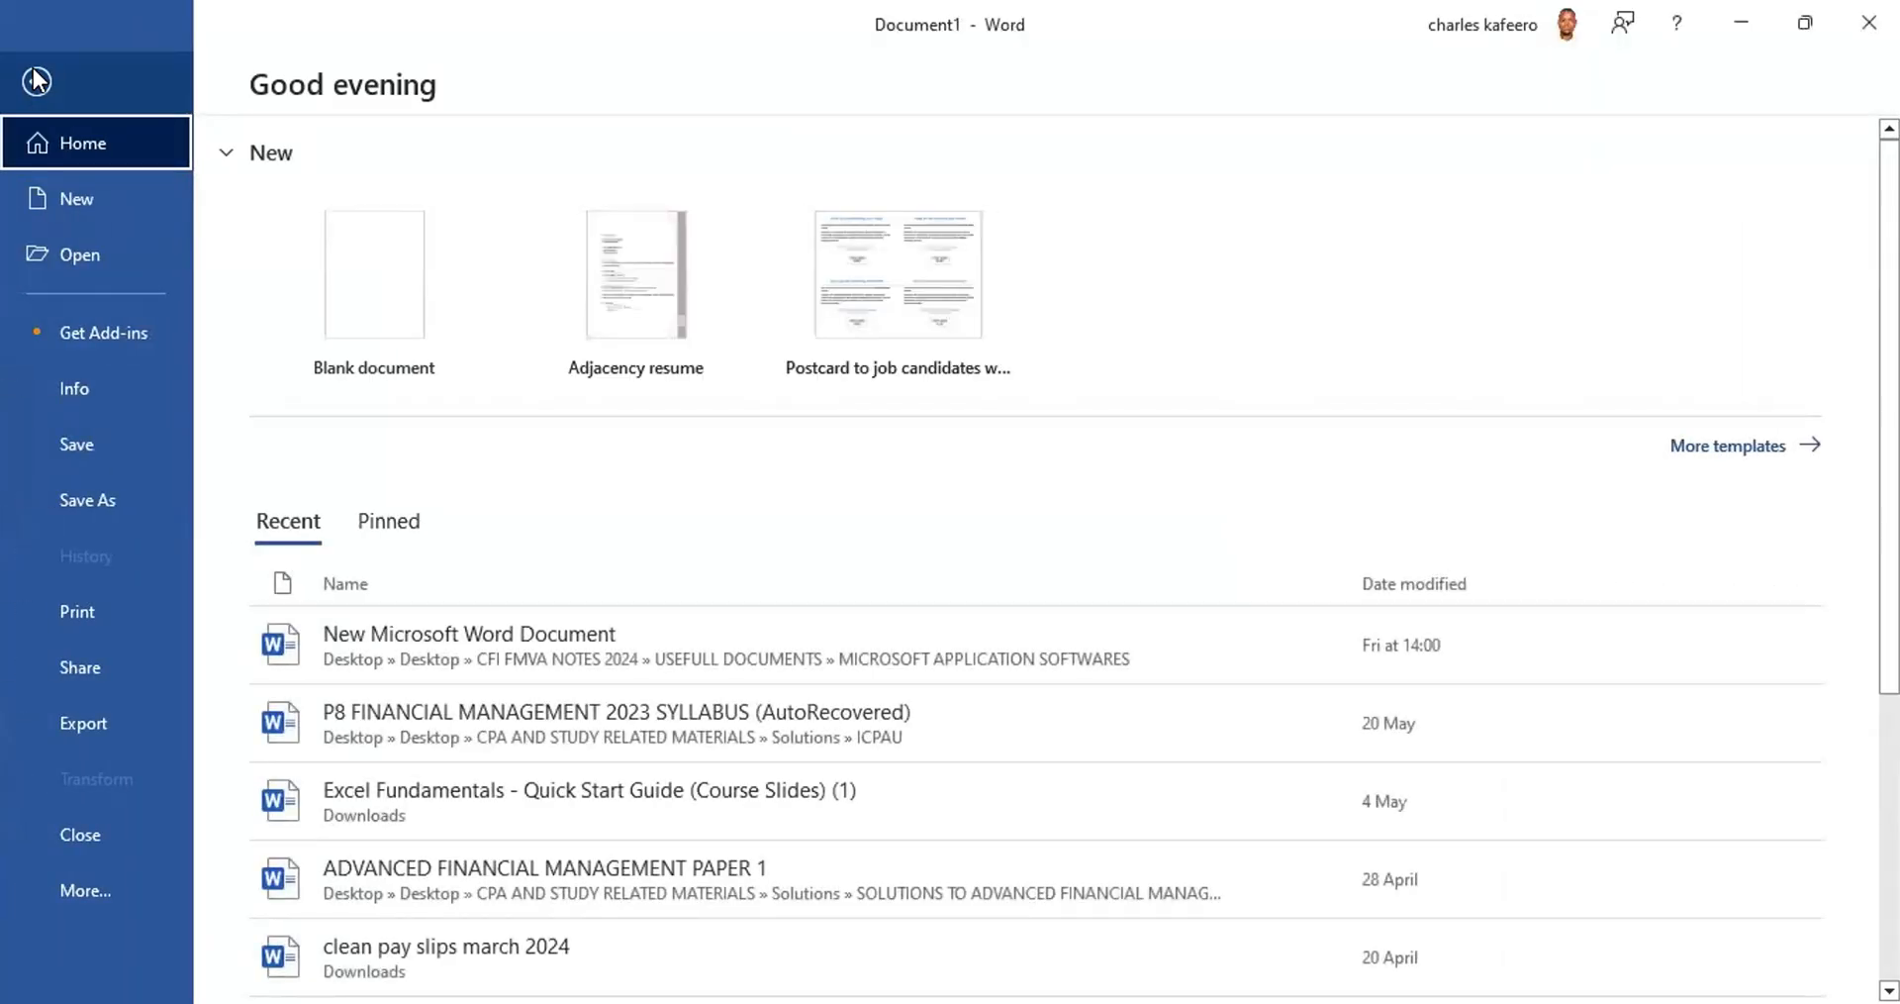
click(36, 79)
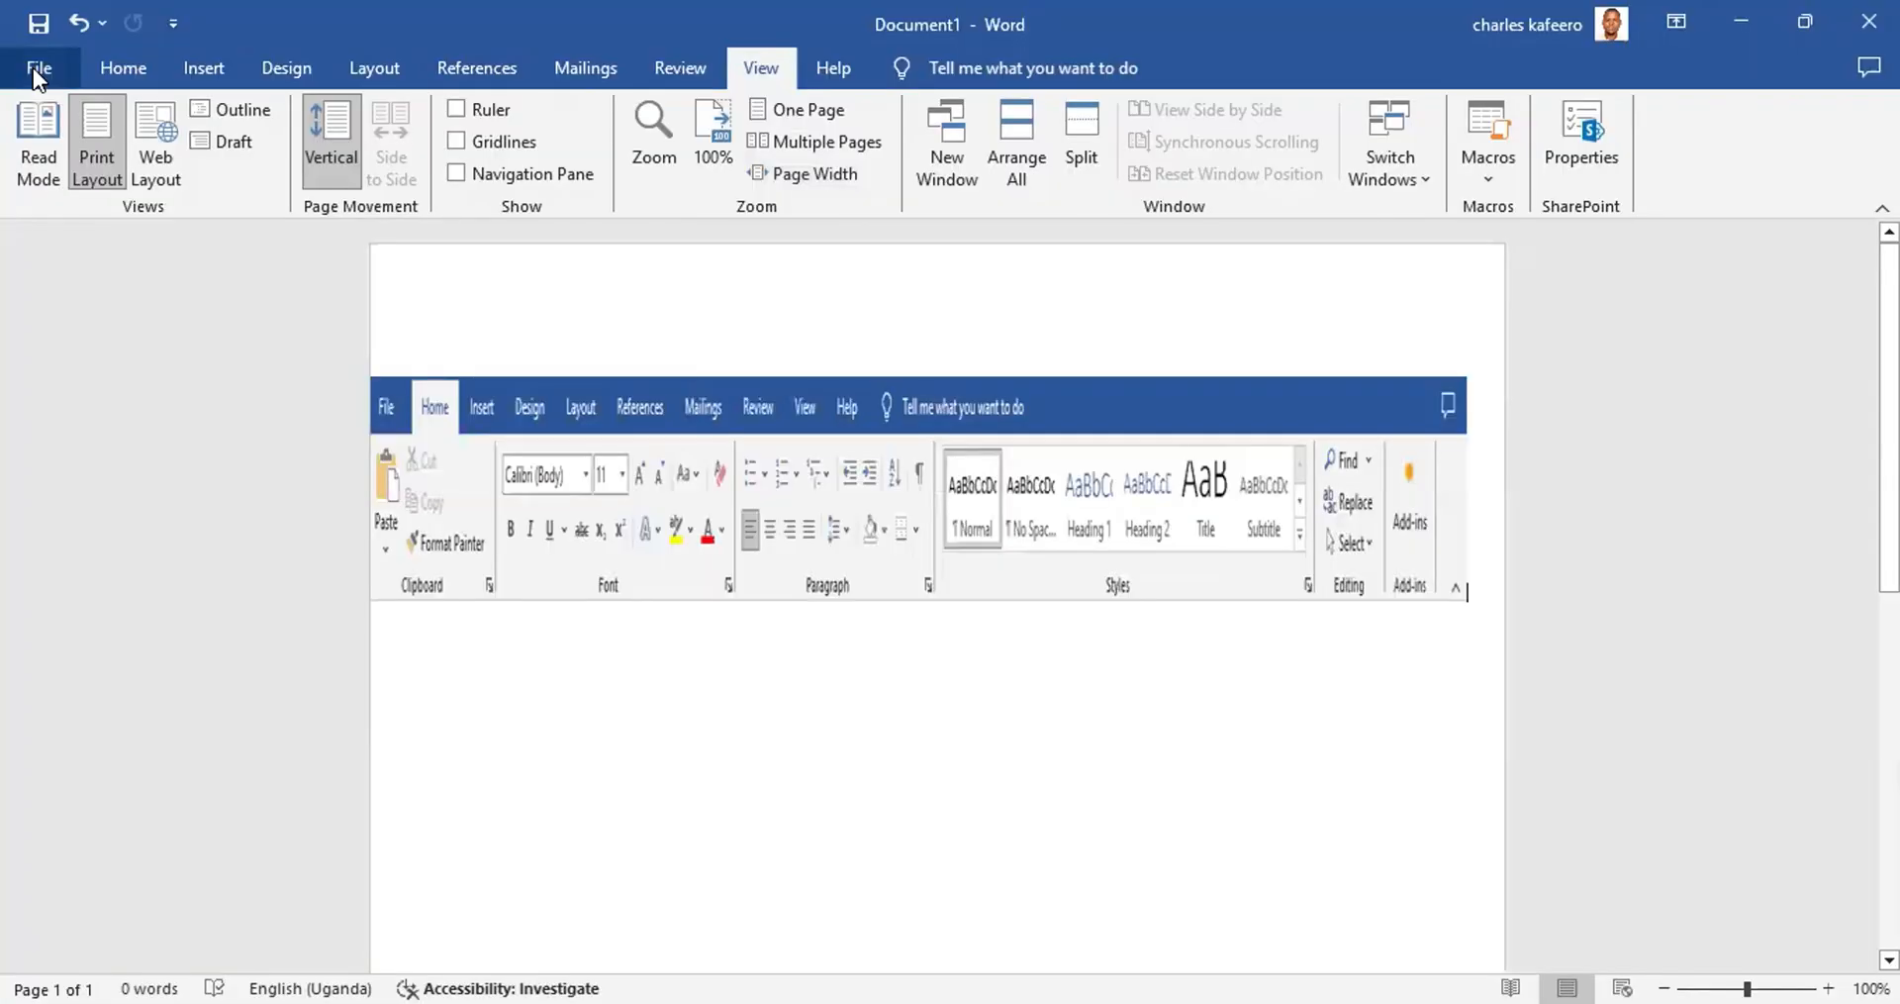
click(116, 69)
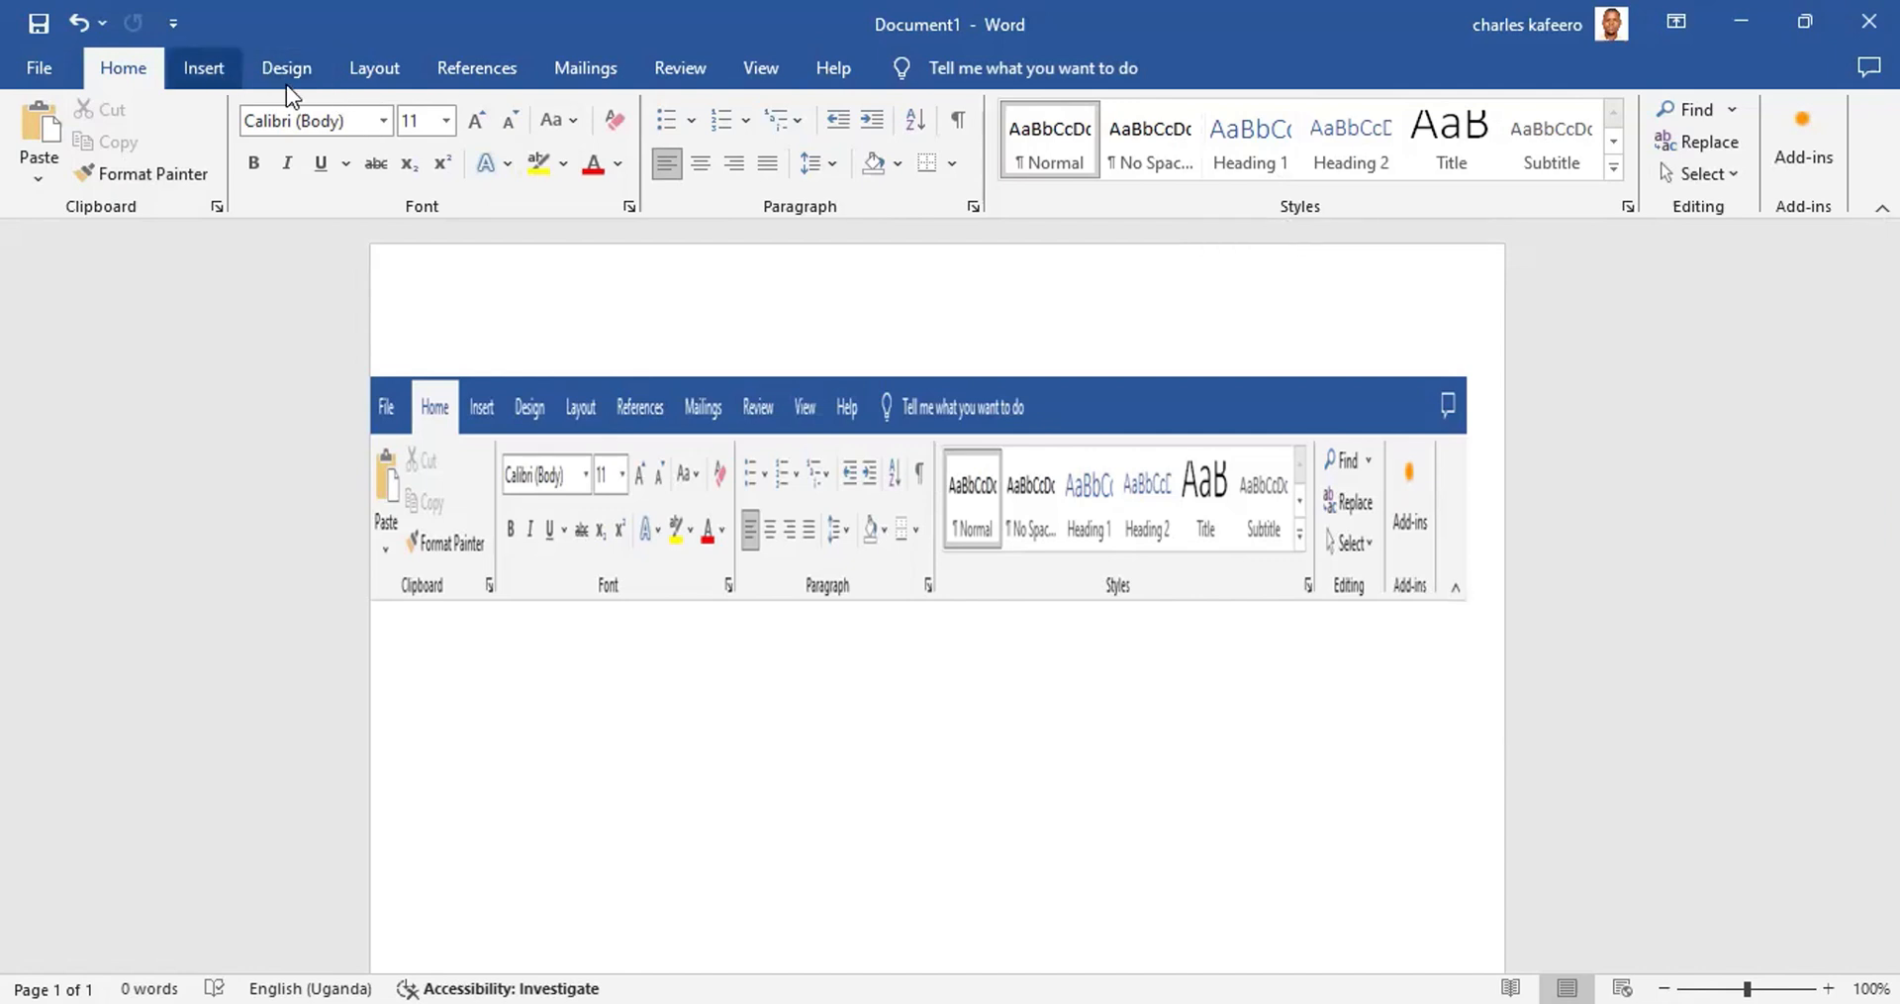
click(205, 72)
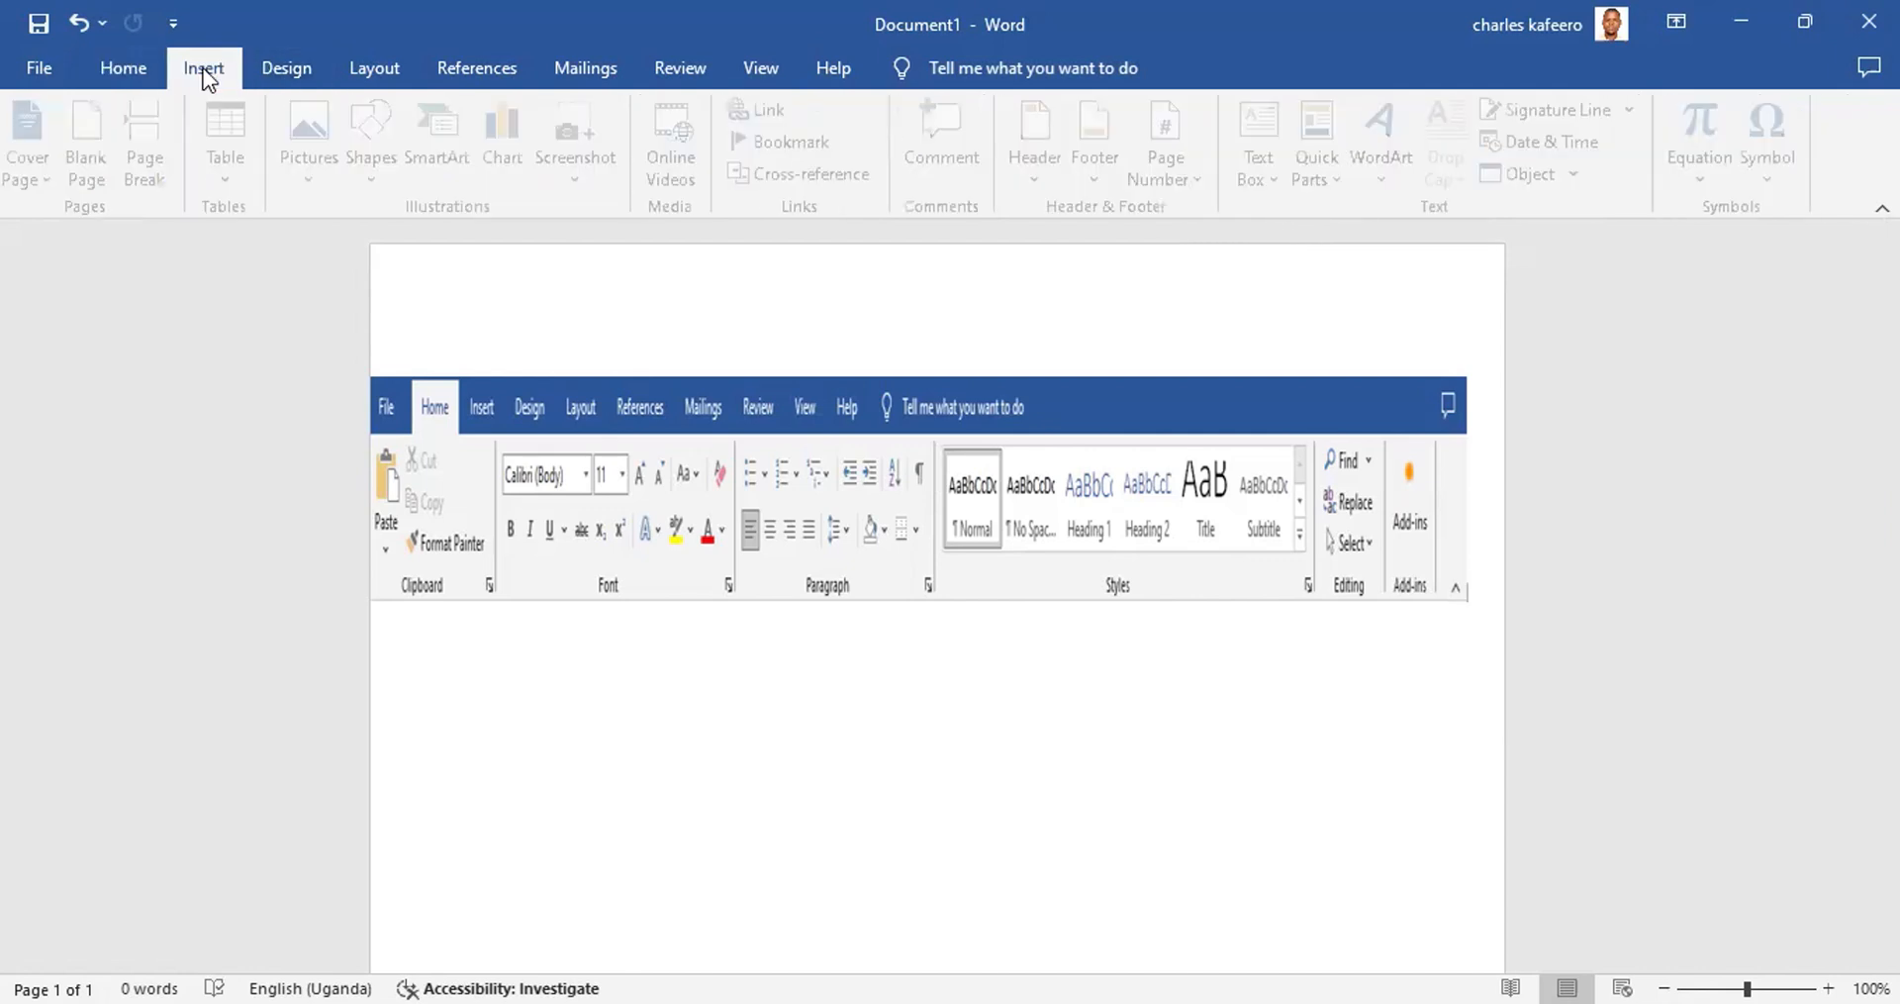
click(263, 71)
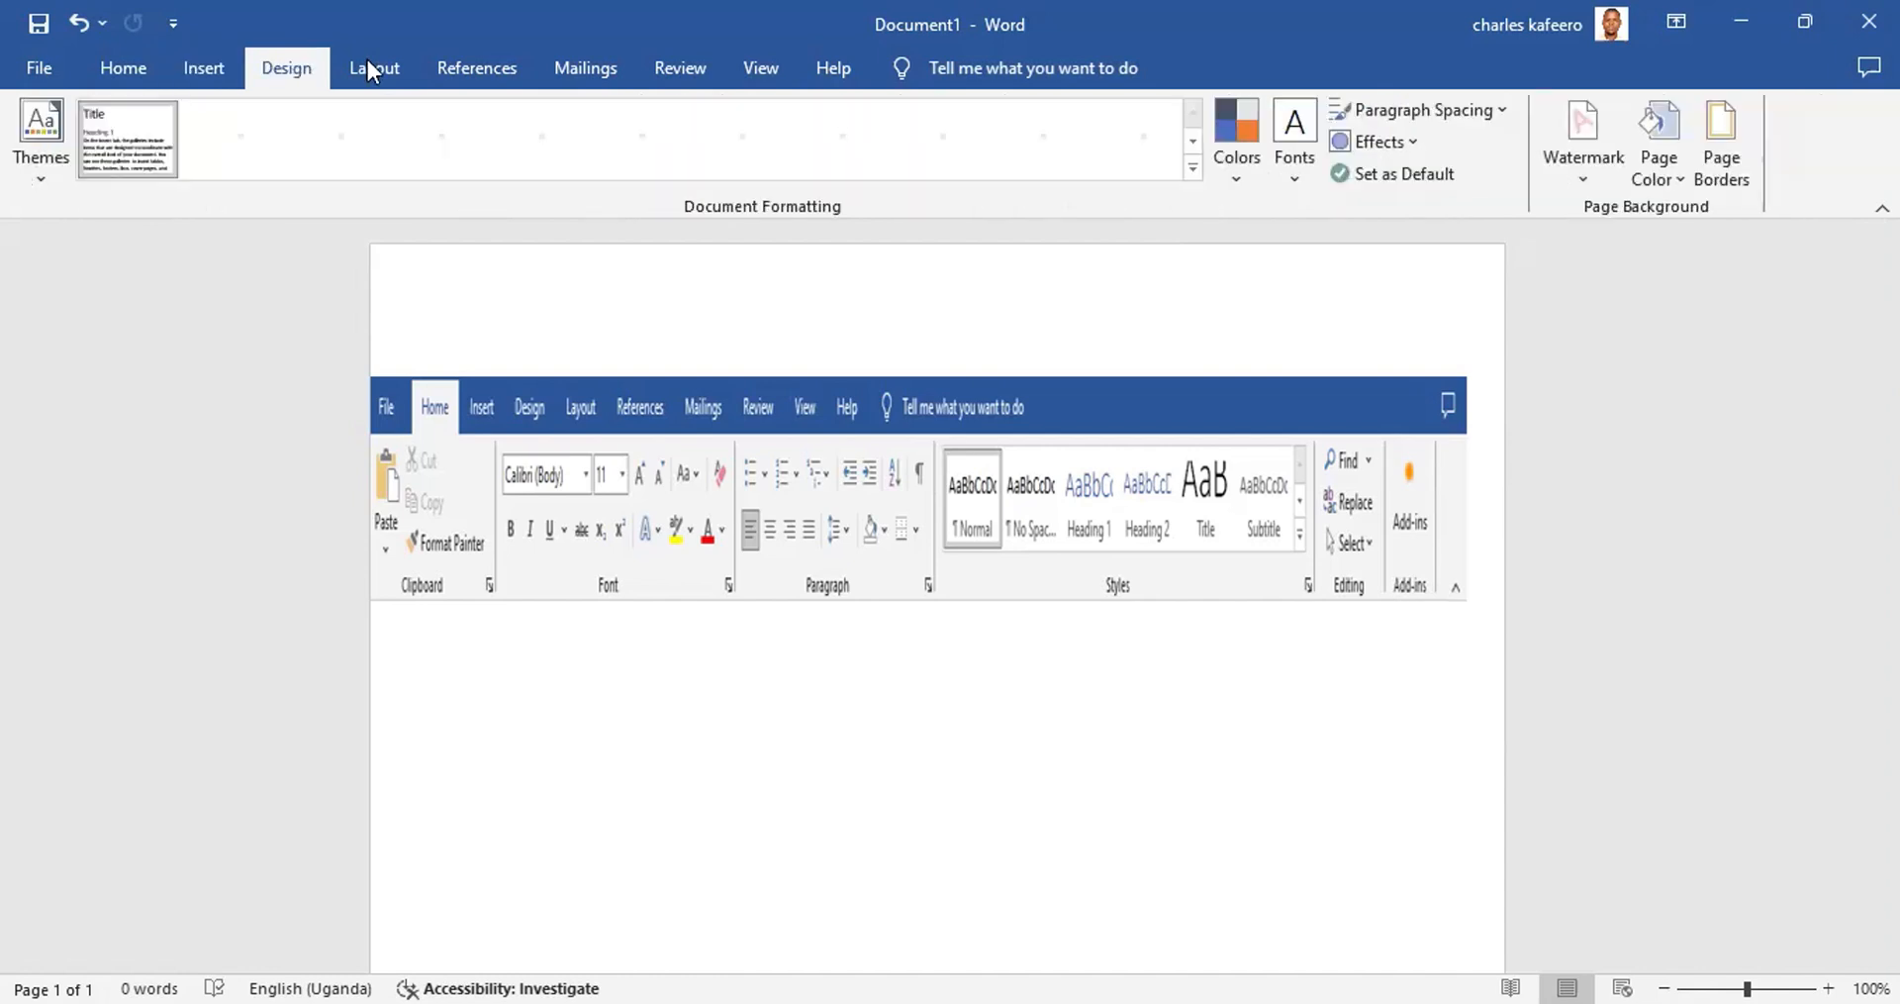
click(369, 70)
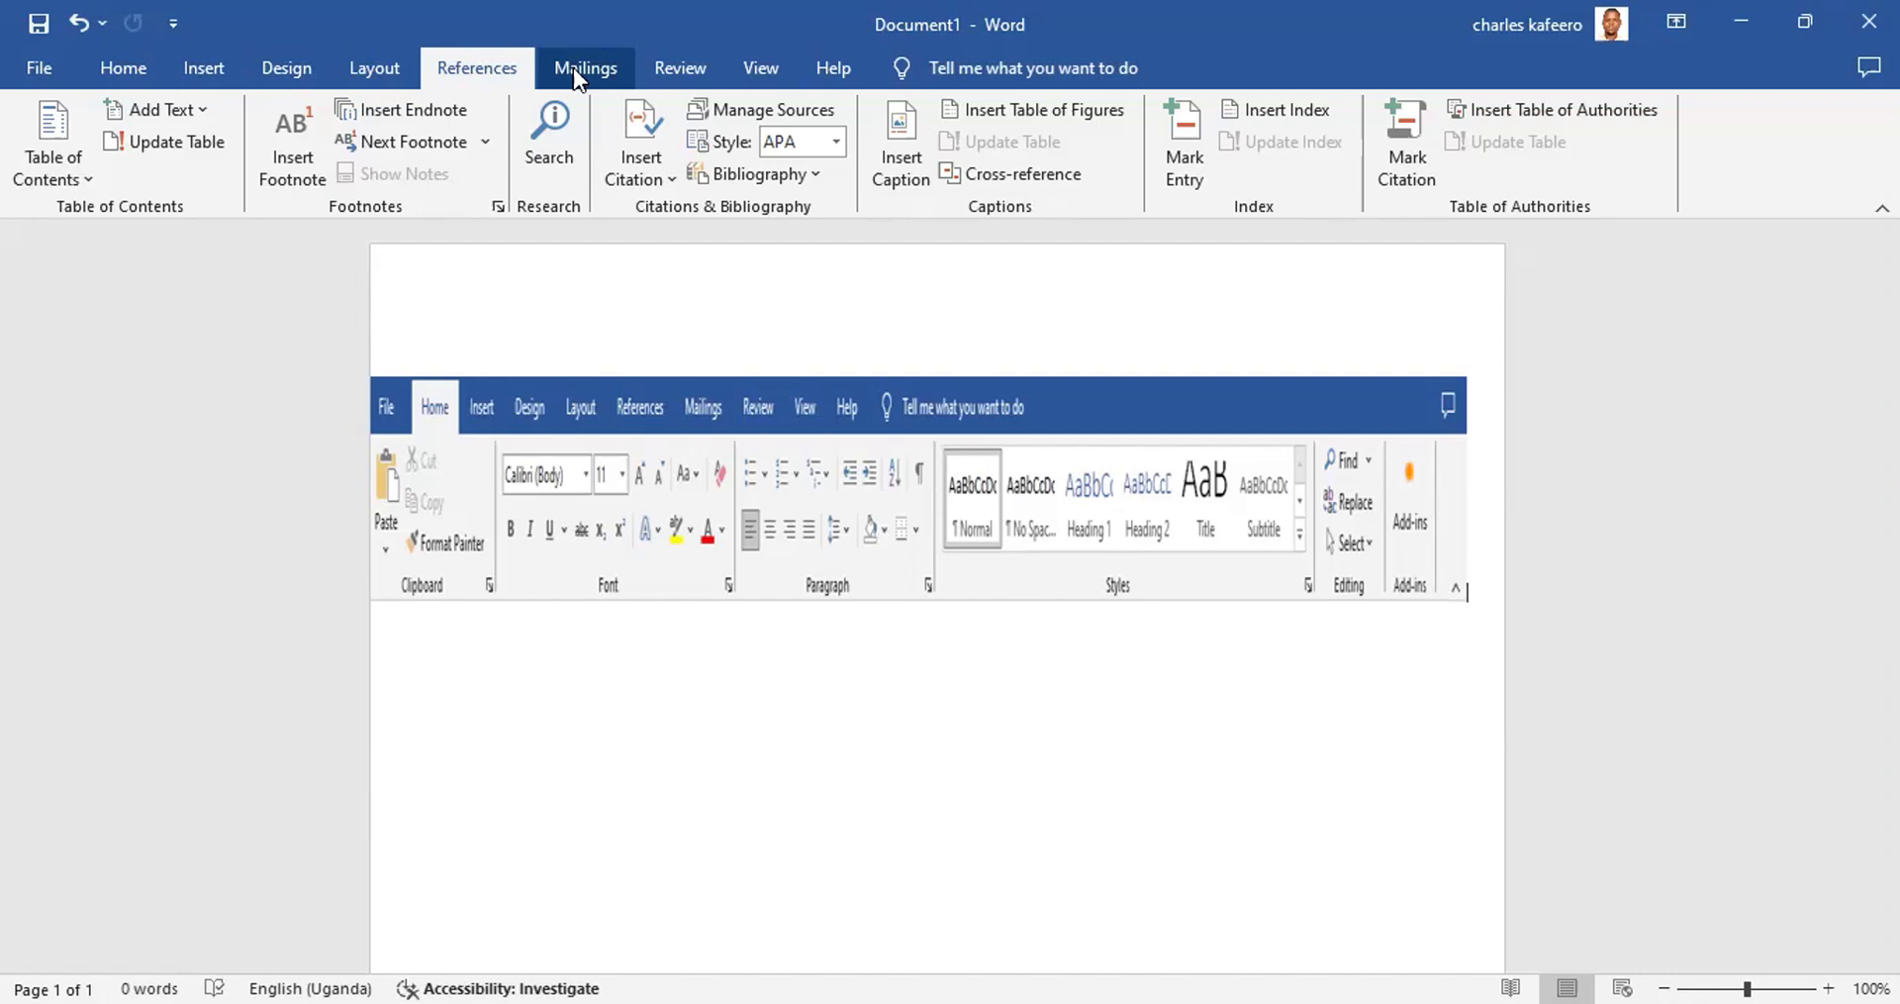
Step: Replace the ribbon picture with the copied screenshot of the window control buttons, pasted as a picture
click(1046, 508)
key(Delete)
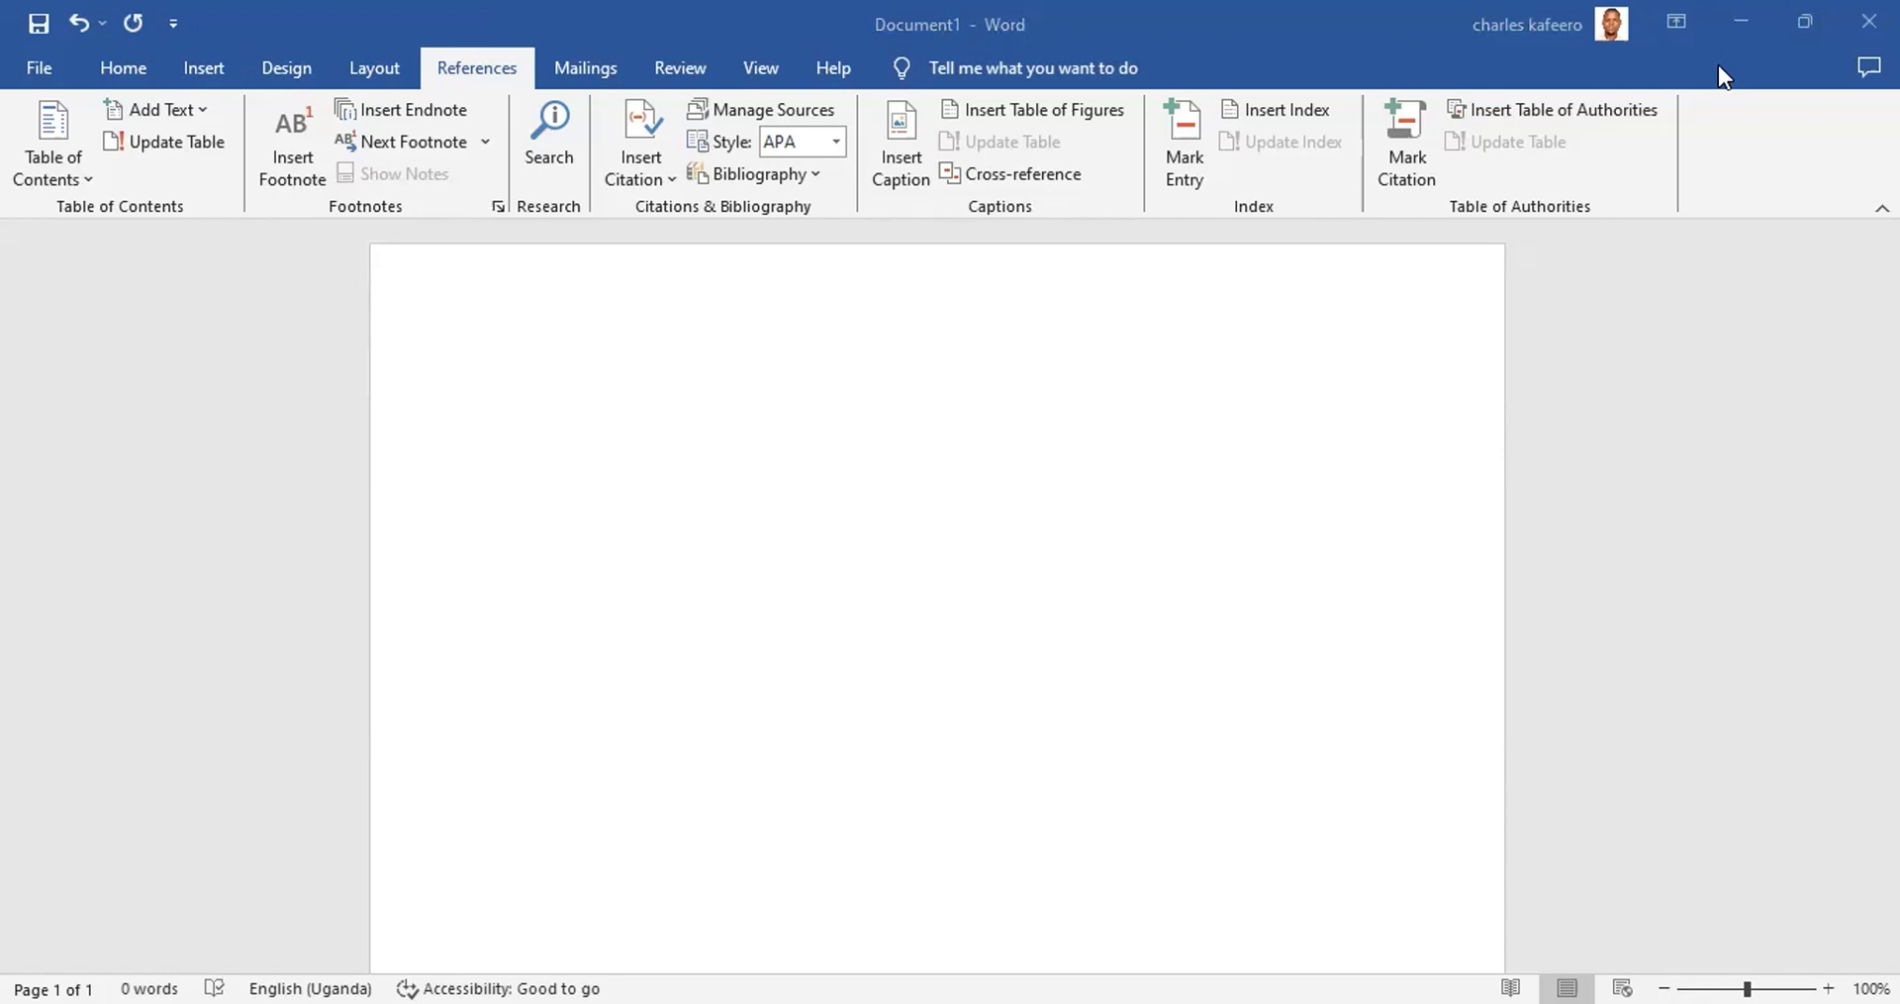
right_click(614, 709)
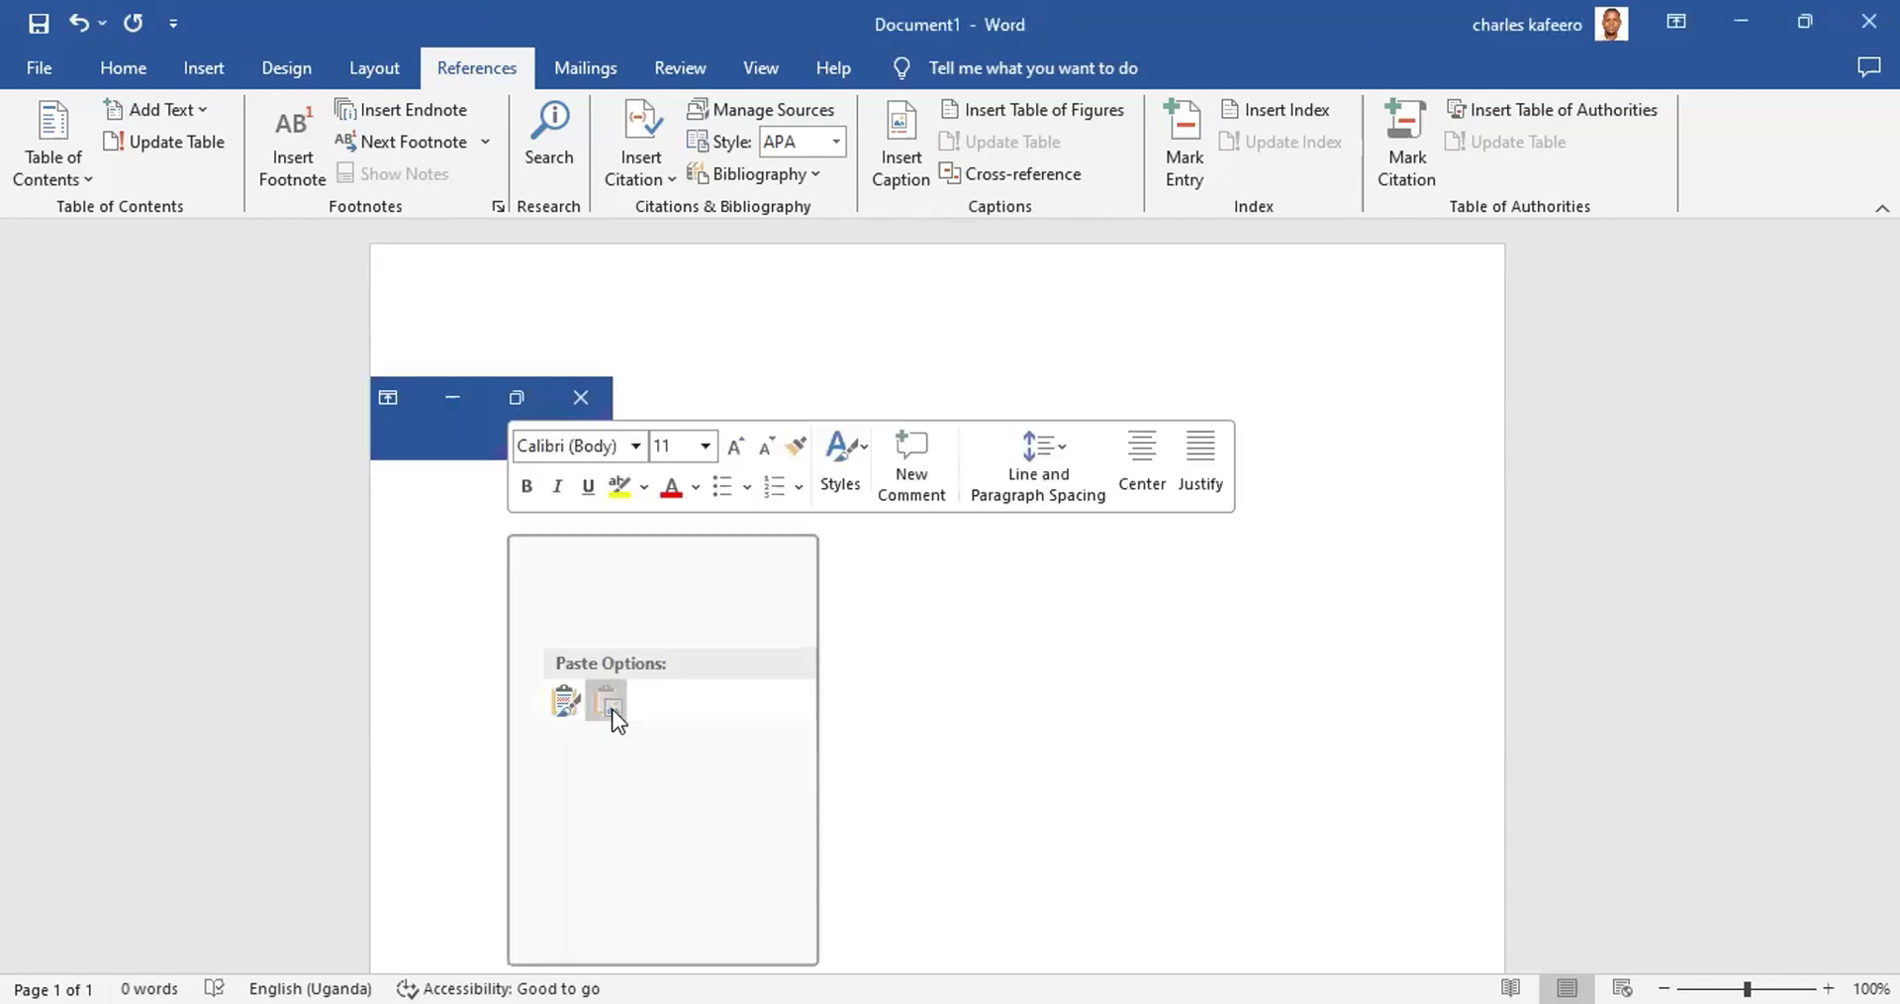
Step: Enlarge the window controls picture to more than half the page width
click(479, 406)
drag(480, 407, 929, 453)
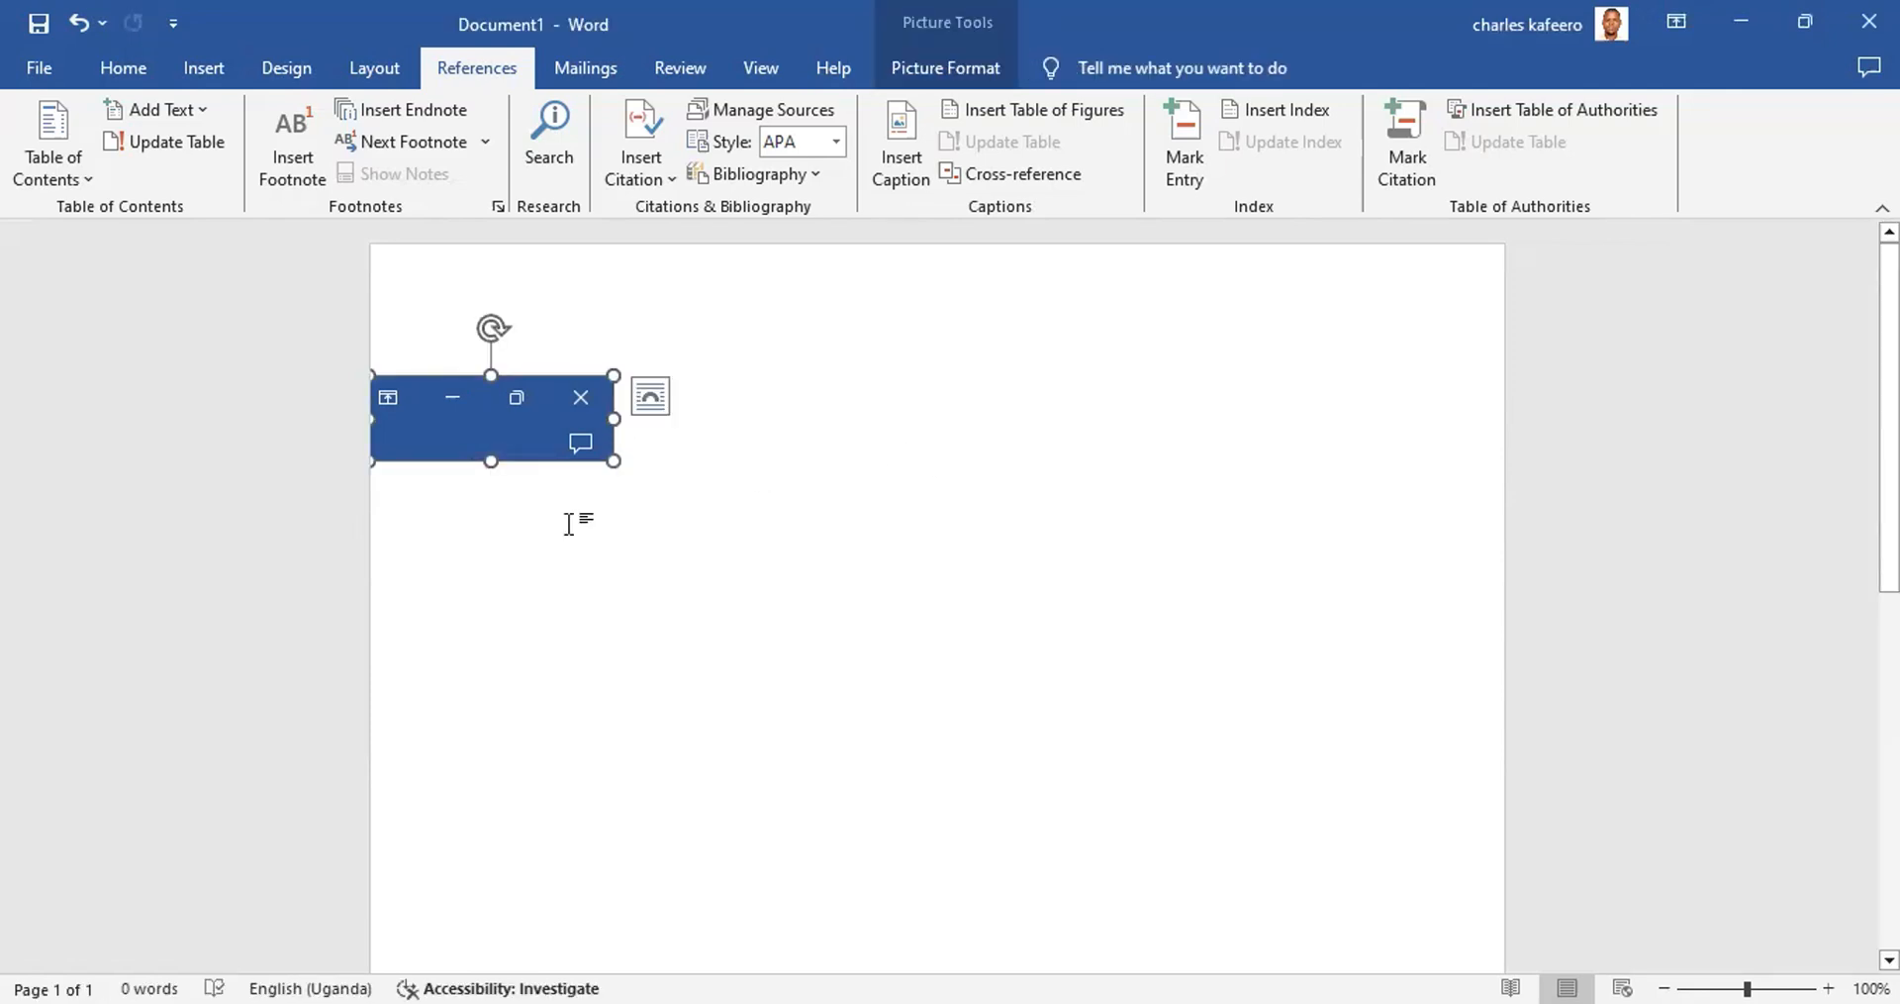
click(687, 541)
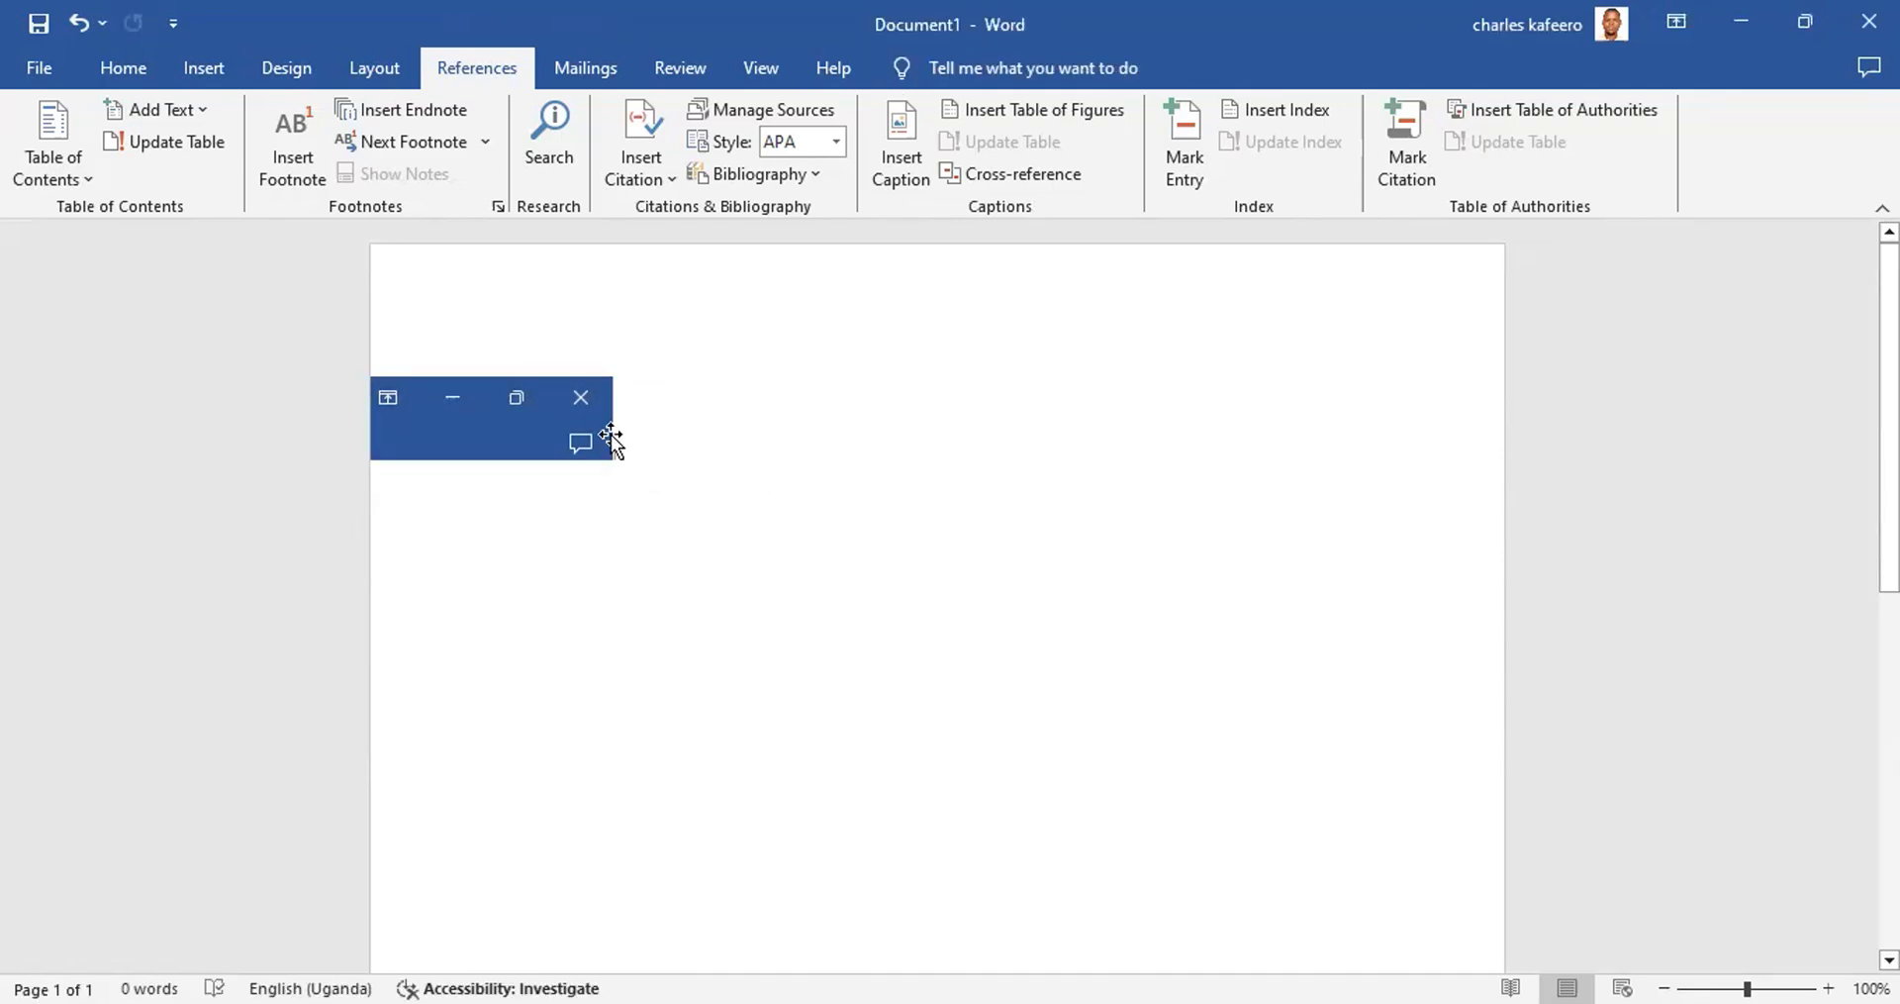
click(605, 418)
click(1336, 473)
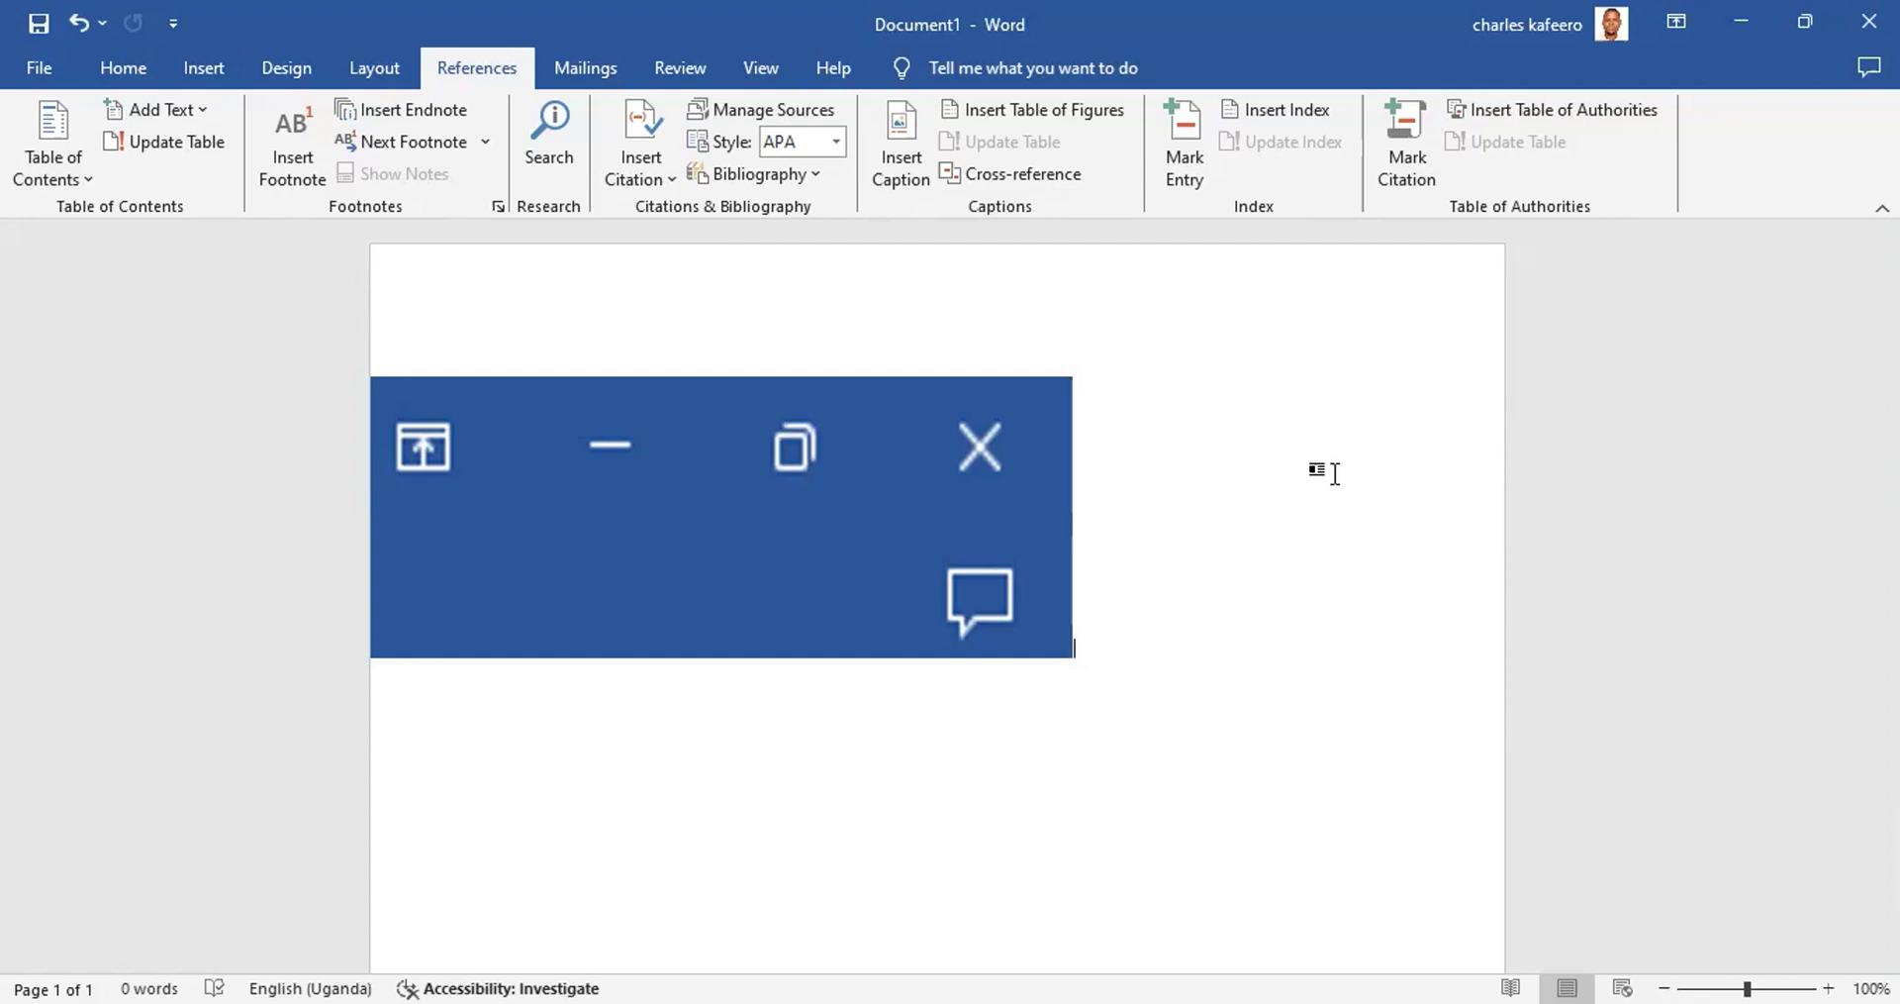
Step: Delete the window controls picture, and demonstrate restoring the window to a smaller size and maximizing it again
click(974, 449)
key(Delete)
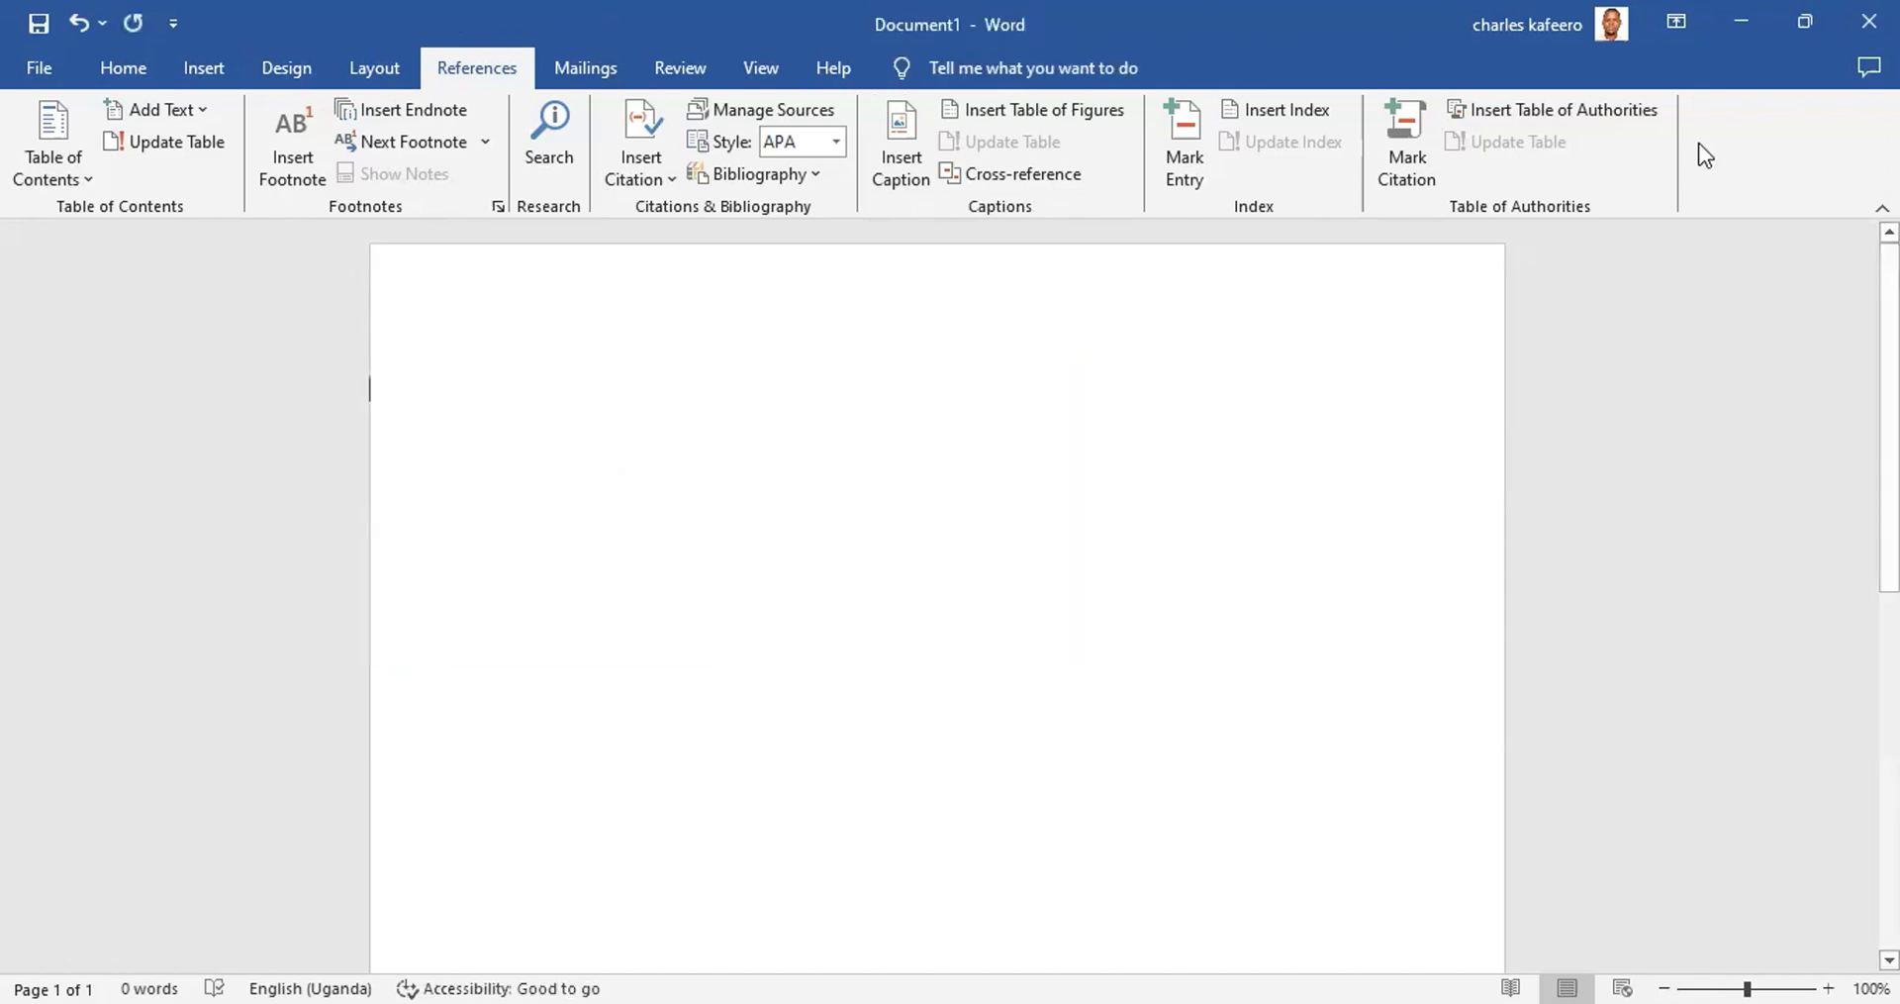
click(1803, 24)
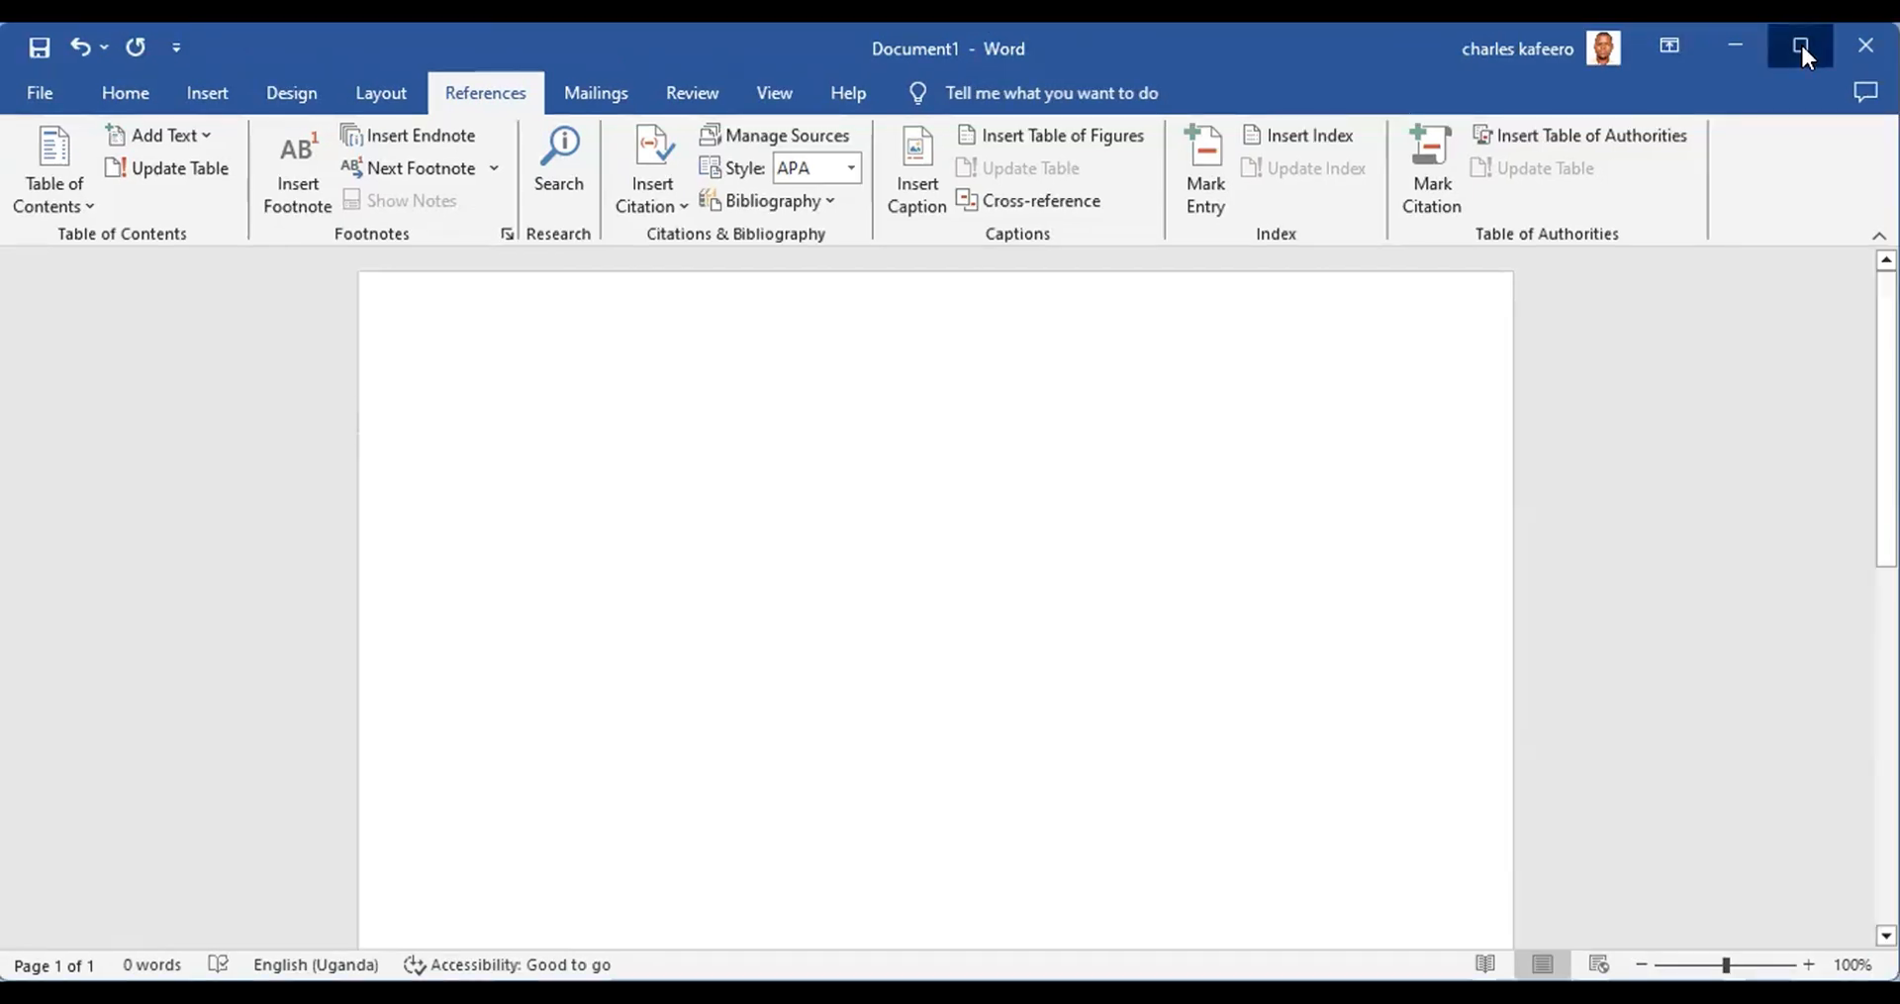
click(1803, 46)
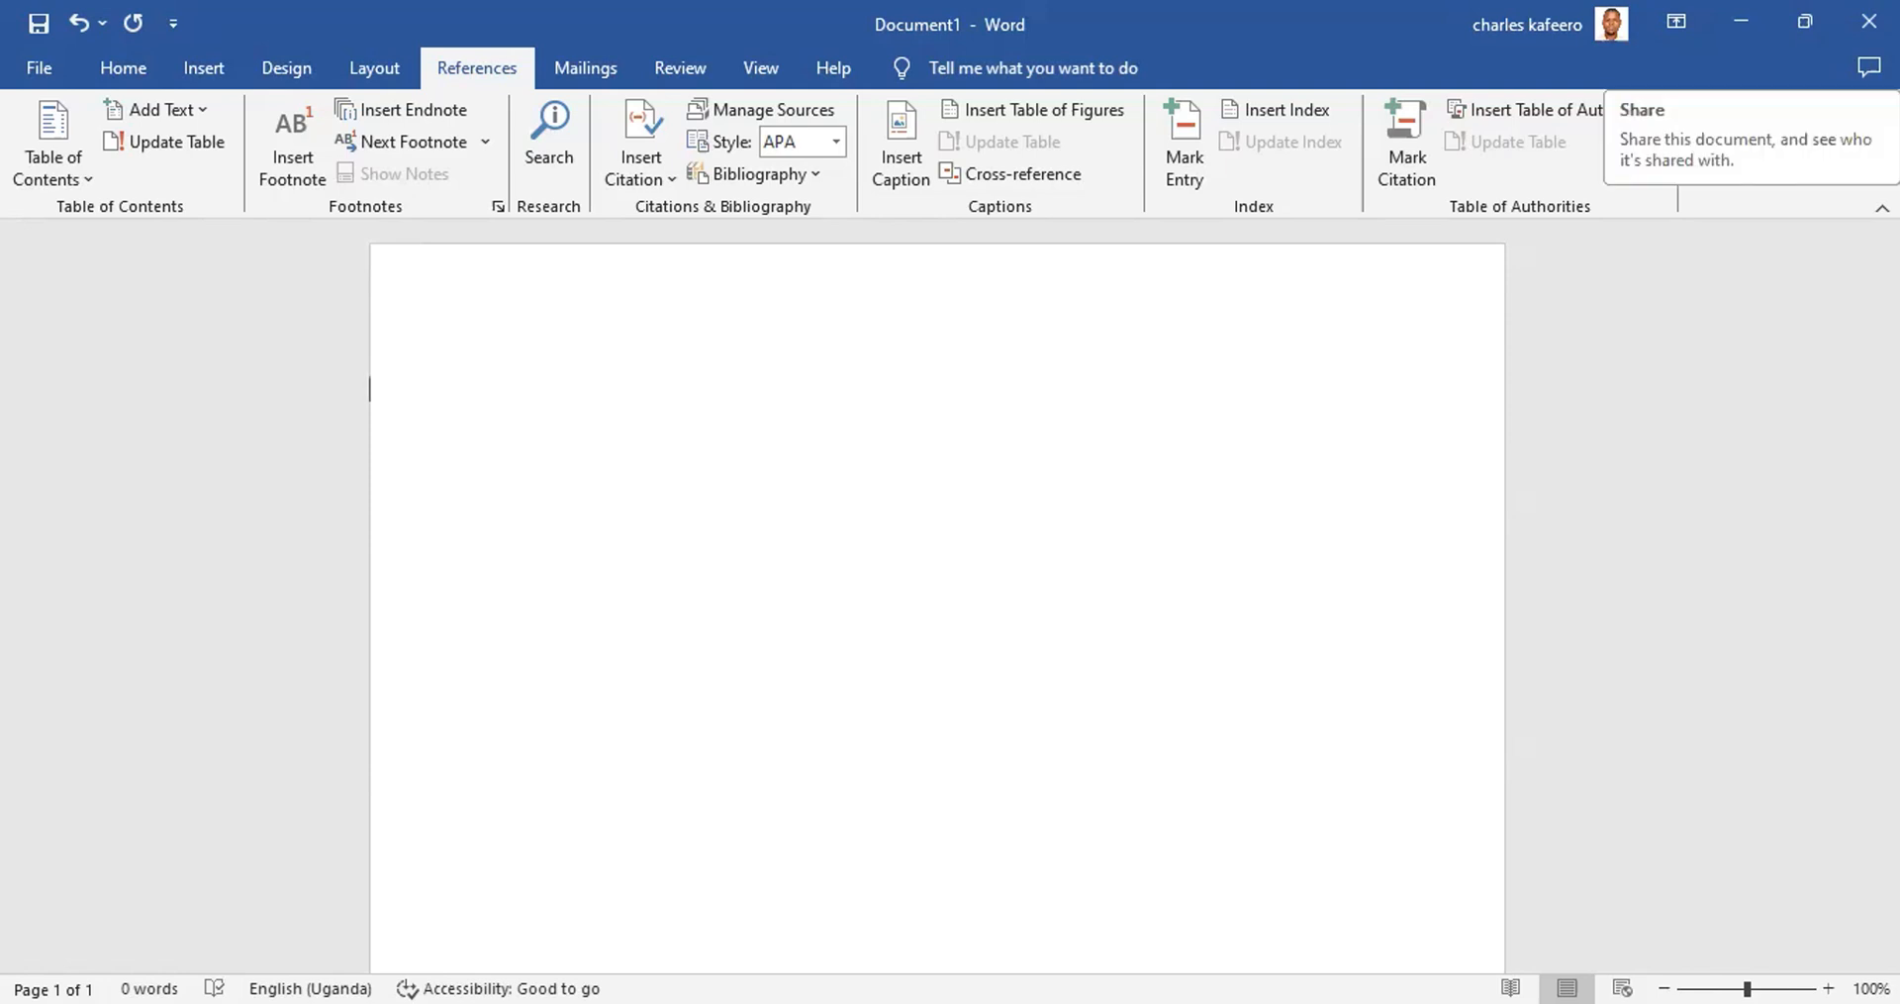
Step: Collapse the ribbon and paste the copied speech-bubble icon screenshot into the page as a picture
key(ctrl+F1)
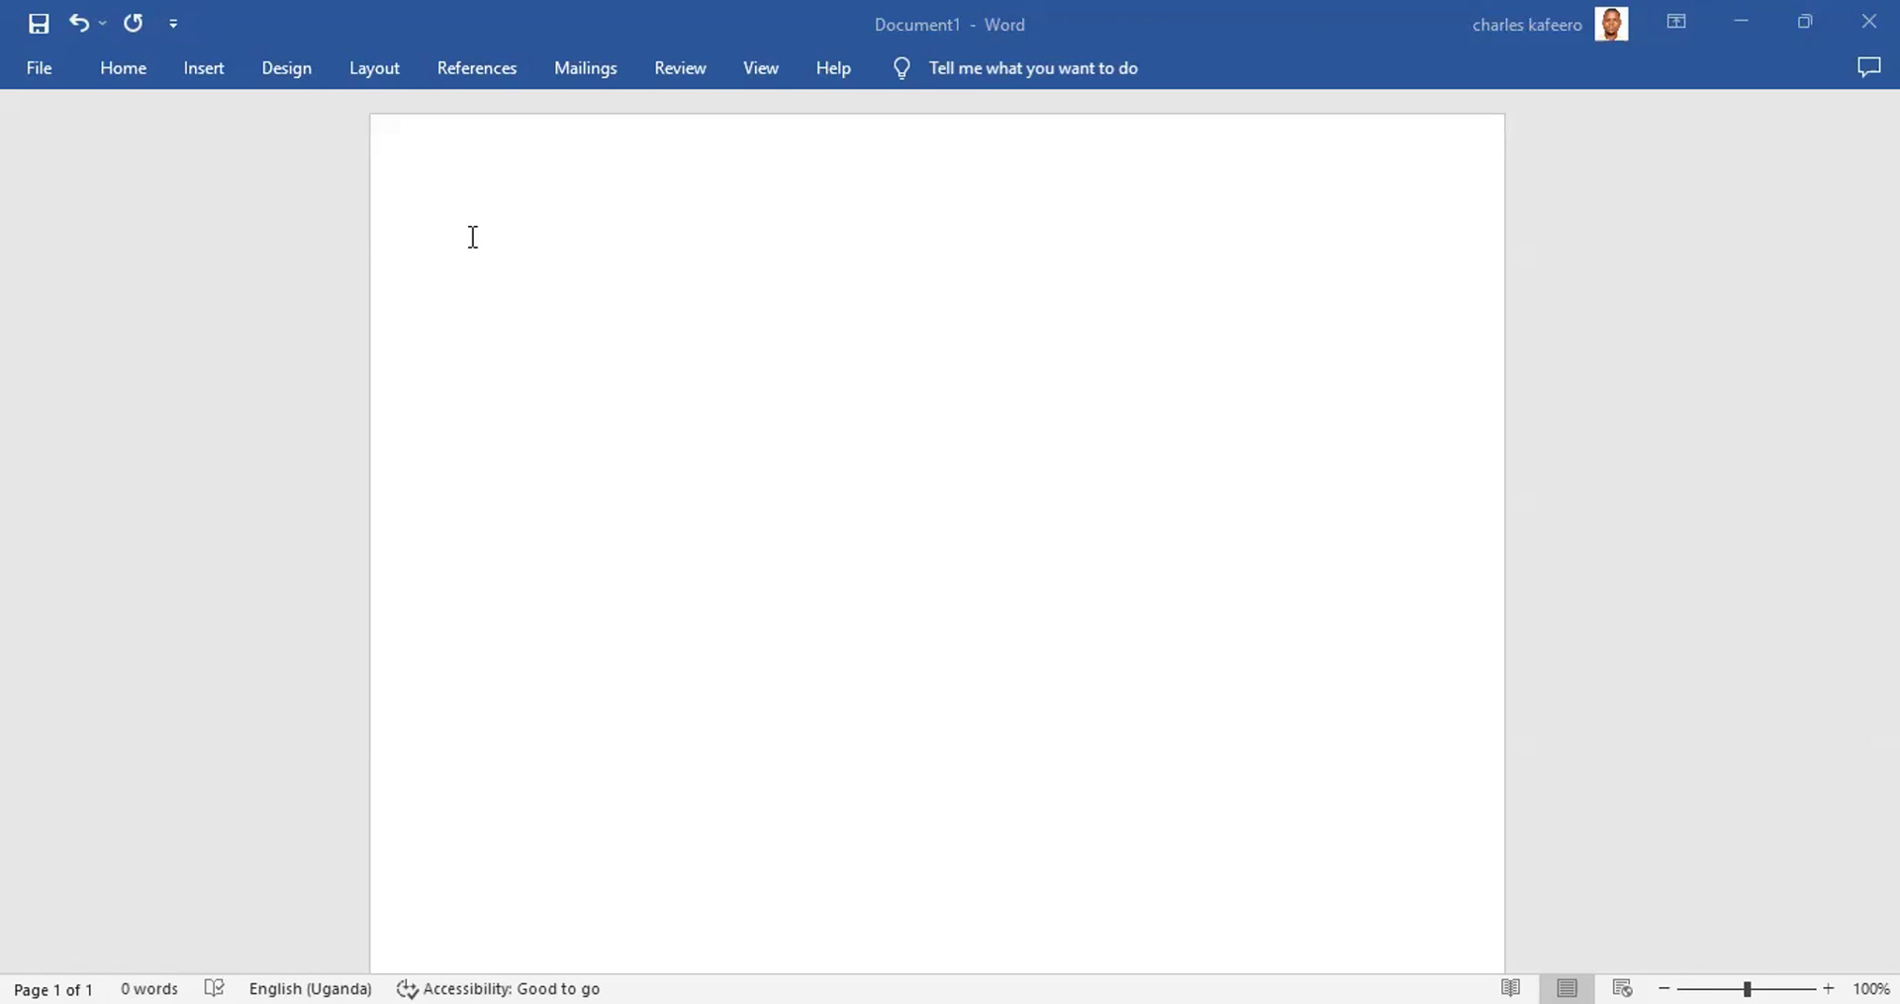
right_click(590, 436)
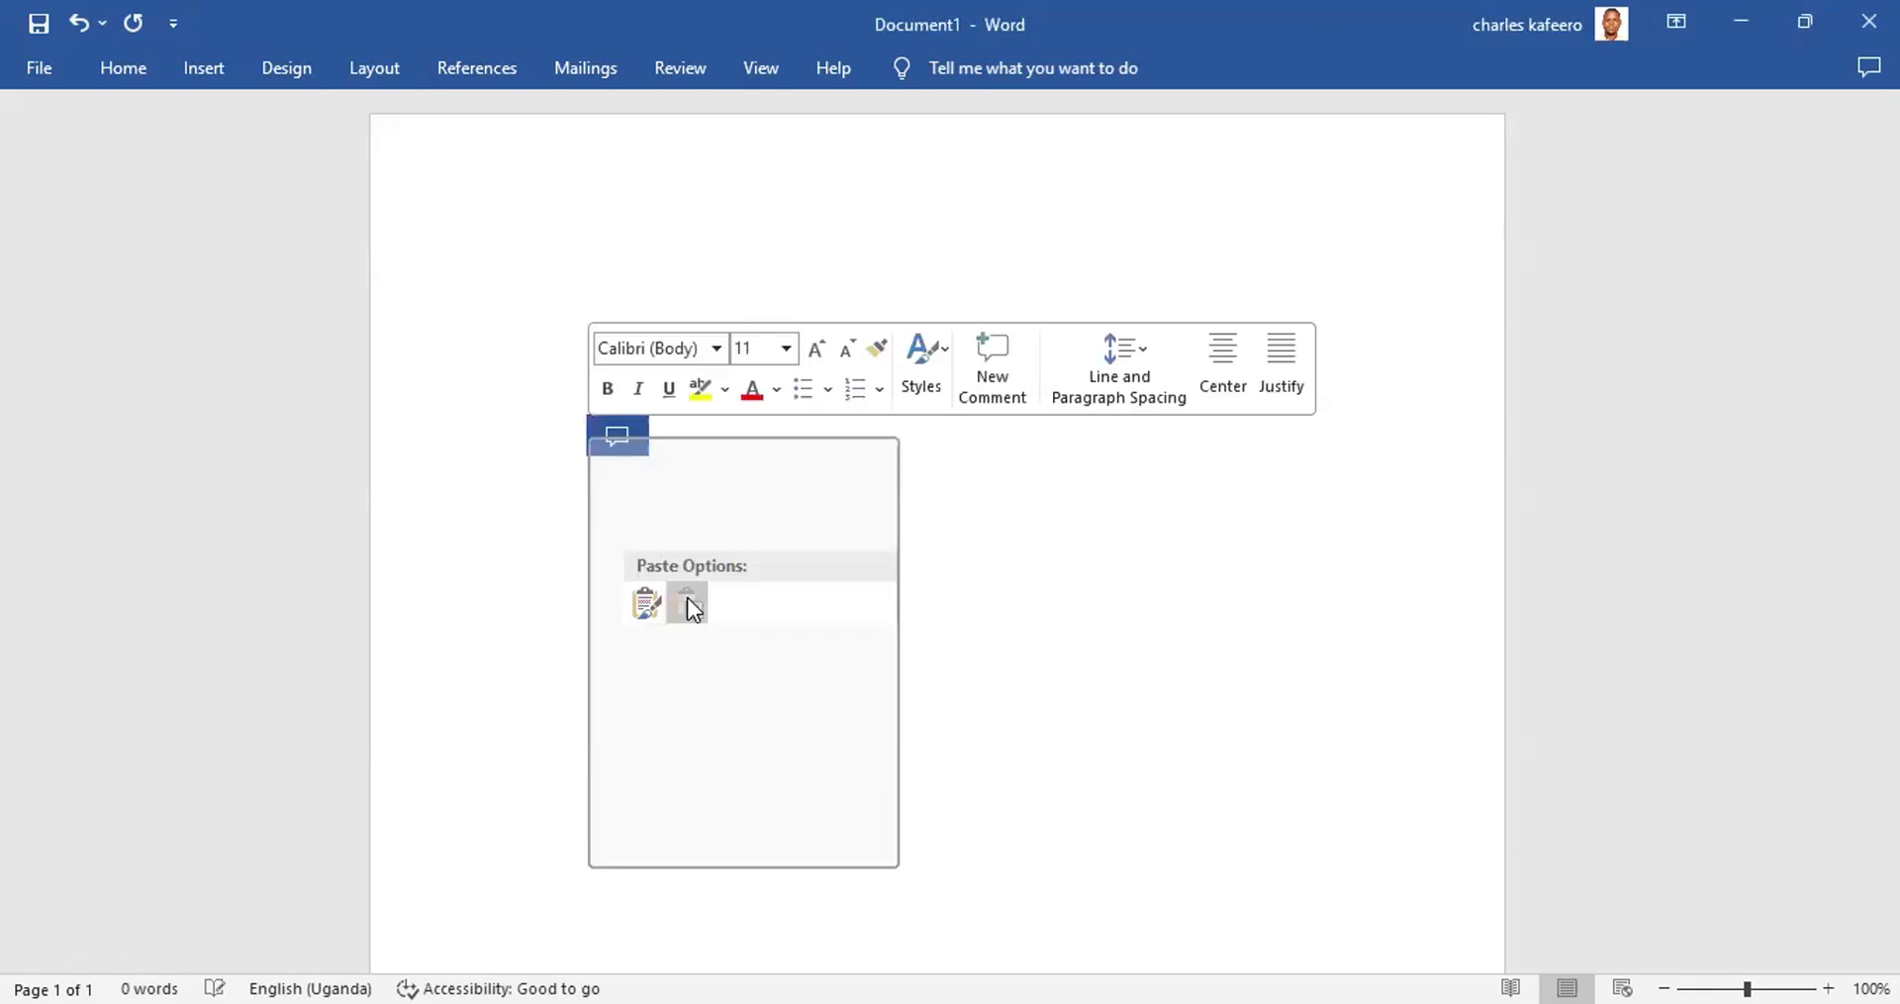
click(682, 602)
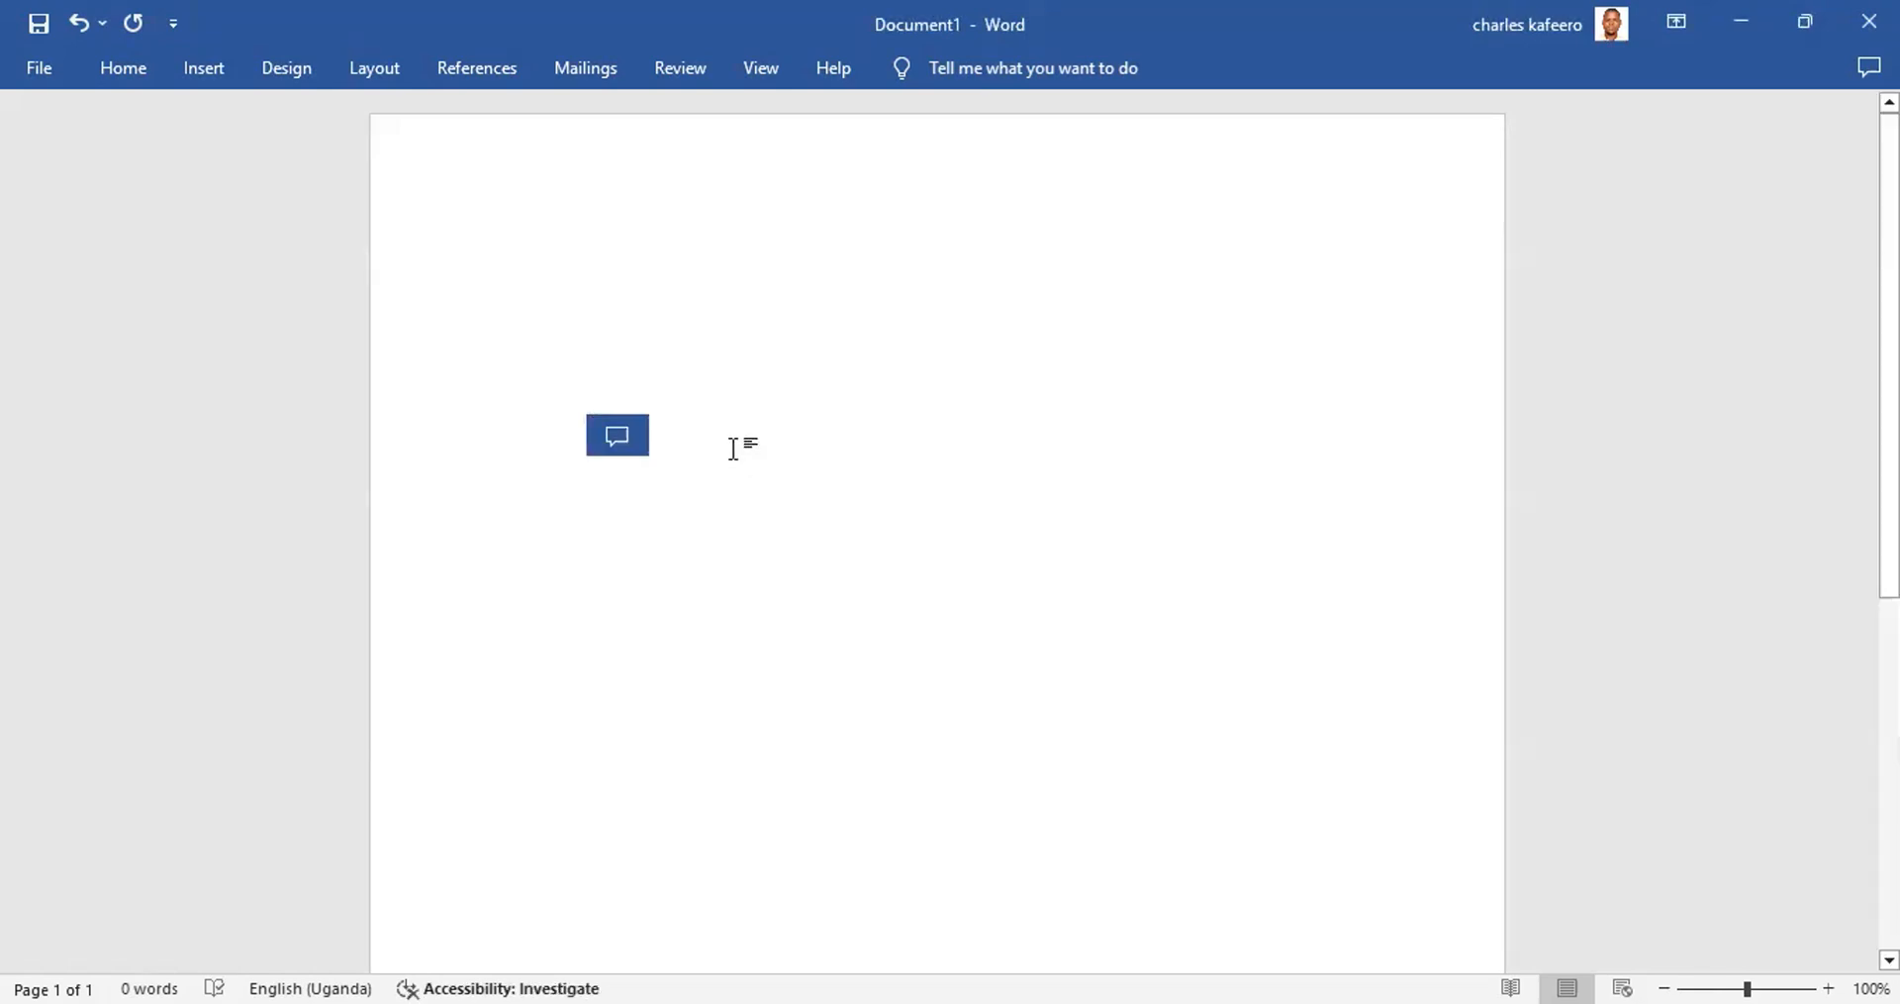
Step: Stretch the speech-bubble picture wider and taller so it fills about half the page width
click(638, 430)
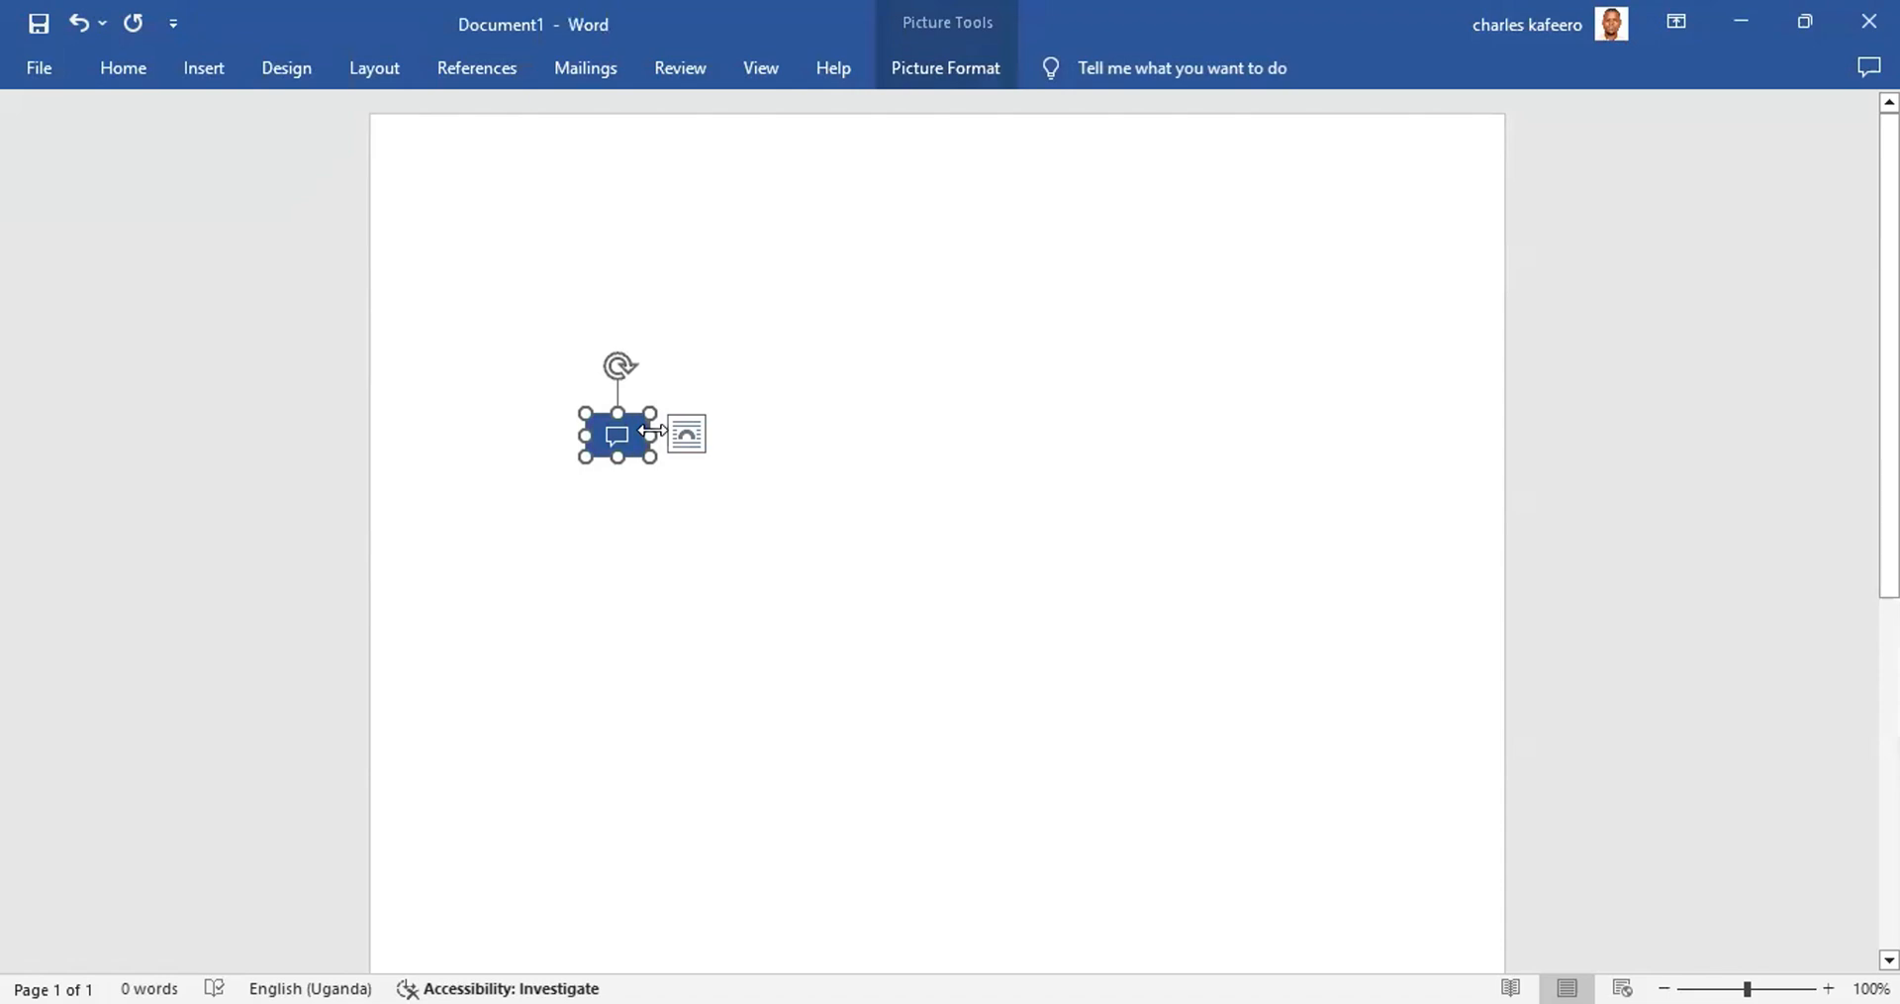
drag(652, 432, 1160, 433)
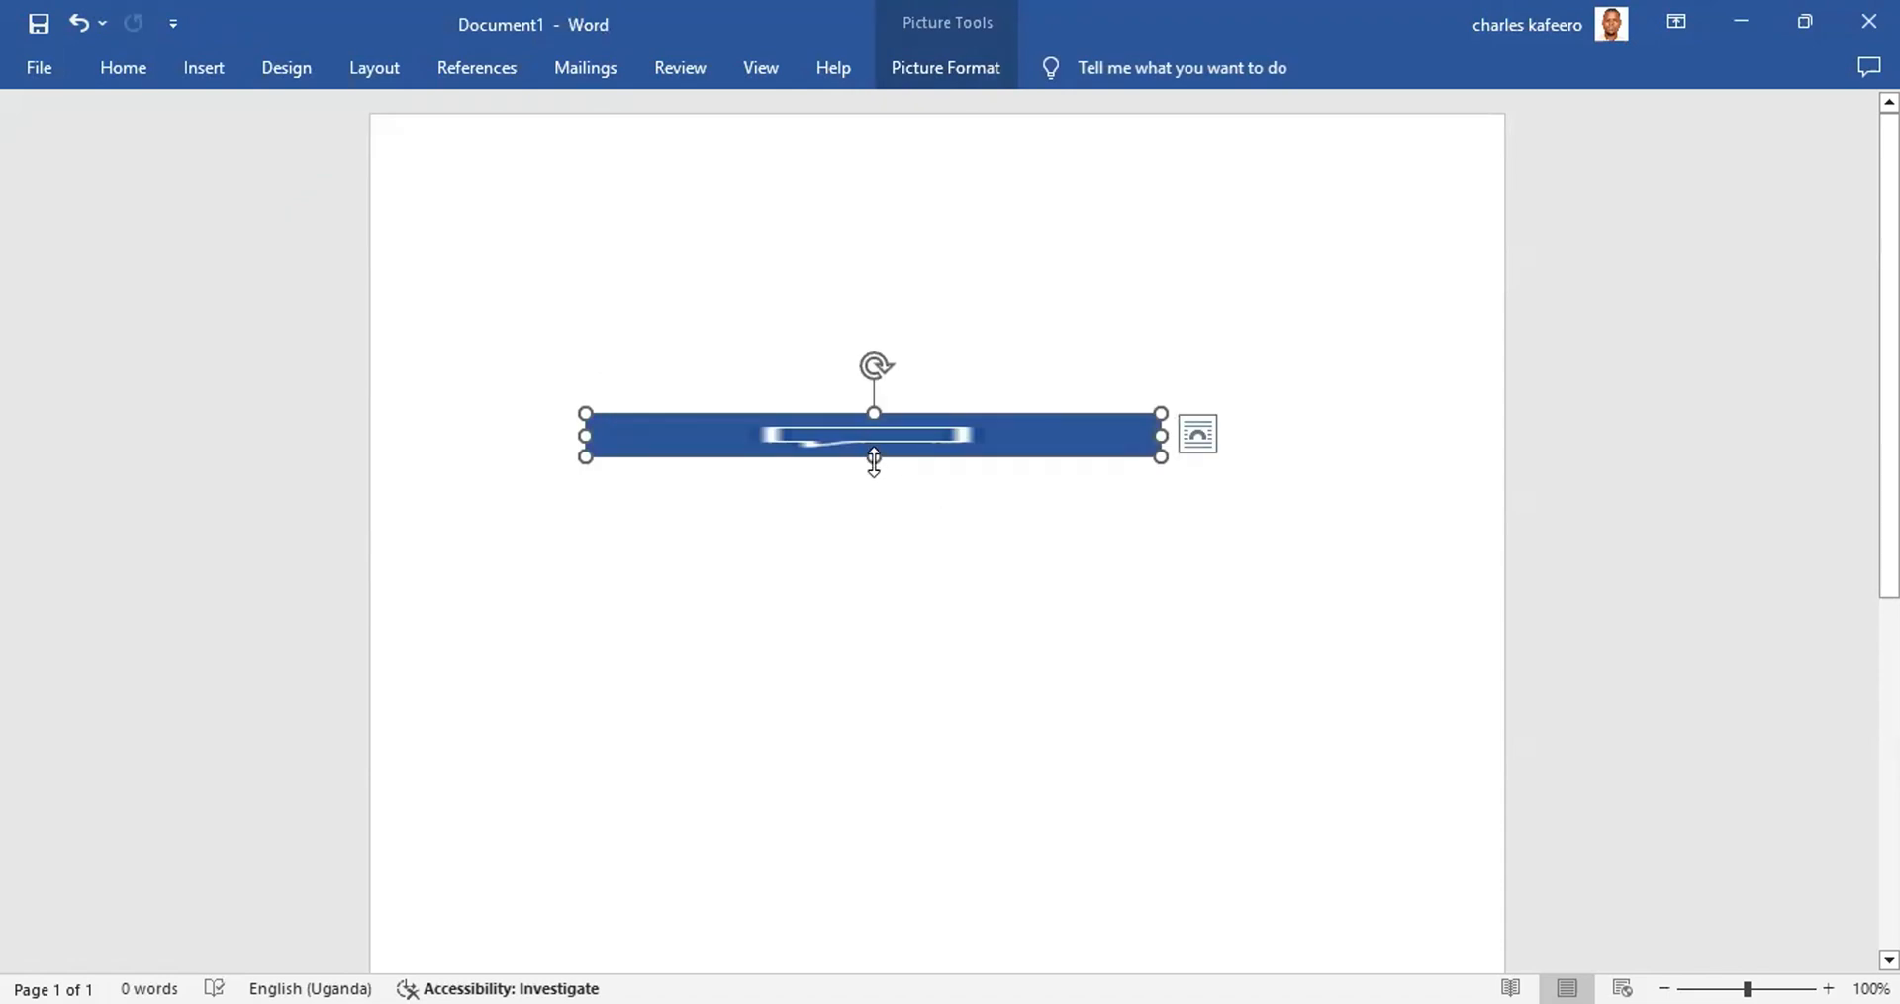
drag(874, 461, 874, 685)
click(1353, 577)
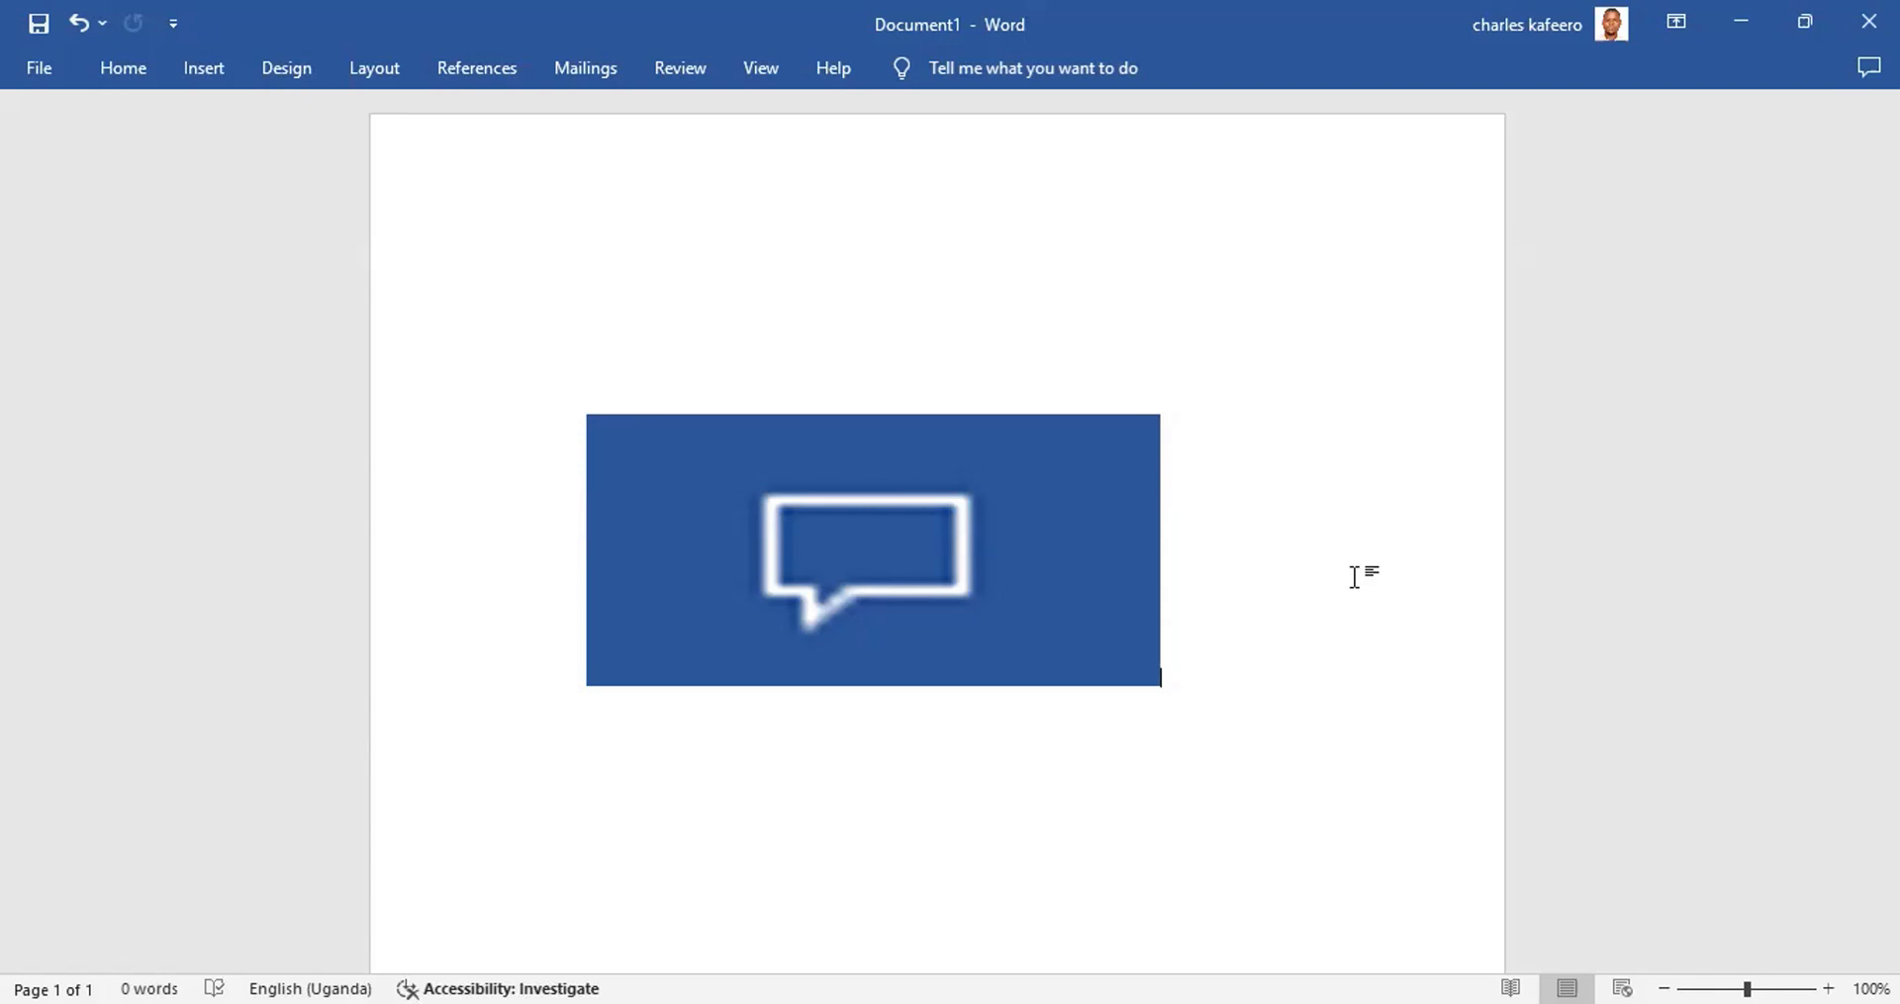
Step: Delete the speech-bubble picture from the page
click(1119, 533)
key(Delete)
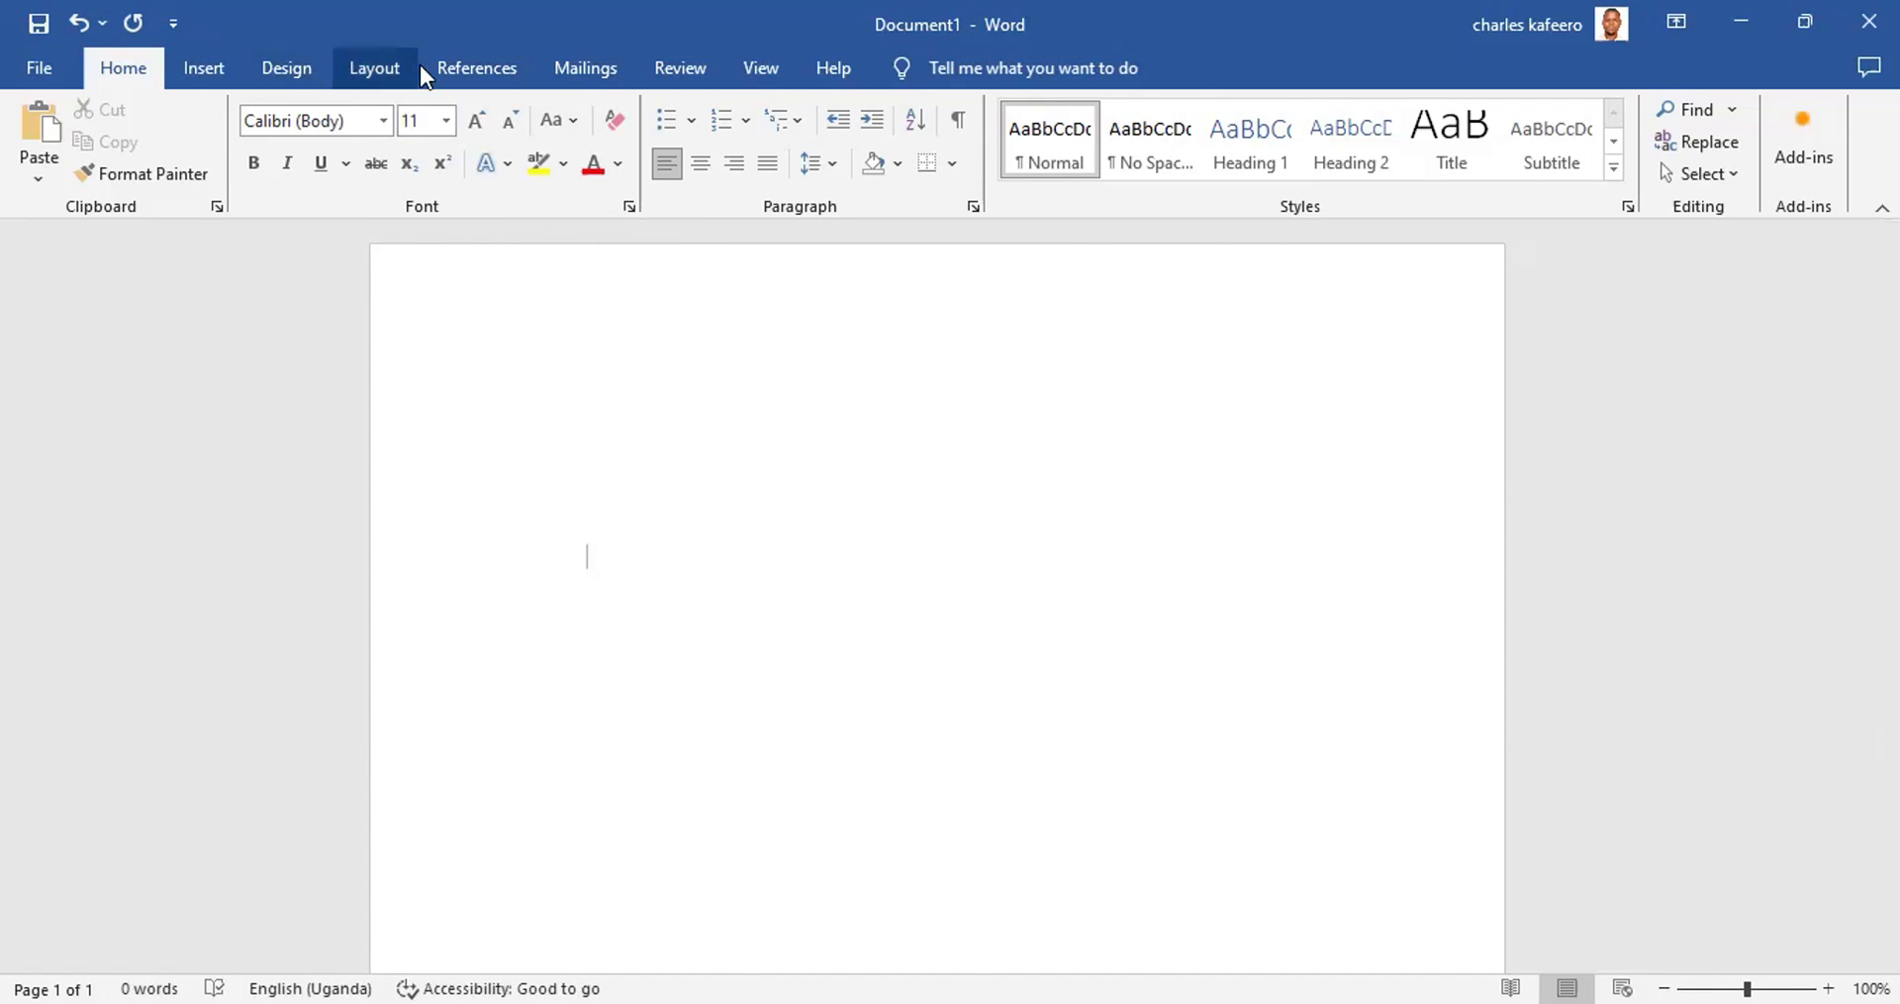
Step: Show the ruler and set the left page margin to about 2 cm and the right margin to about 1.8 cm
click(764, 65)
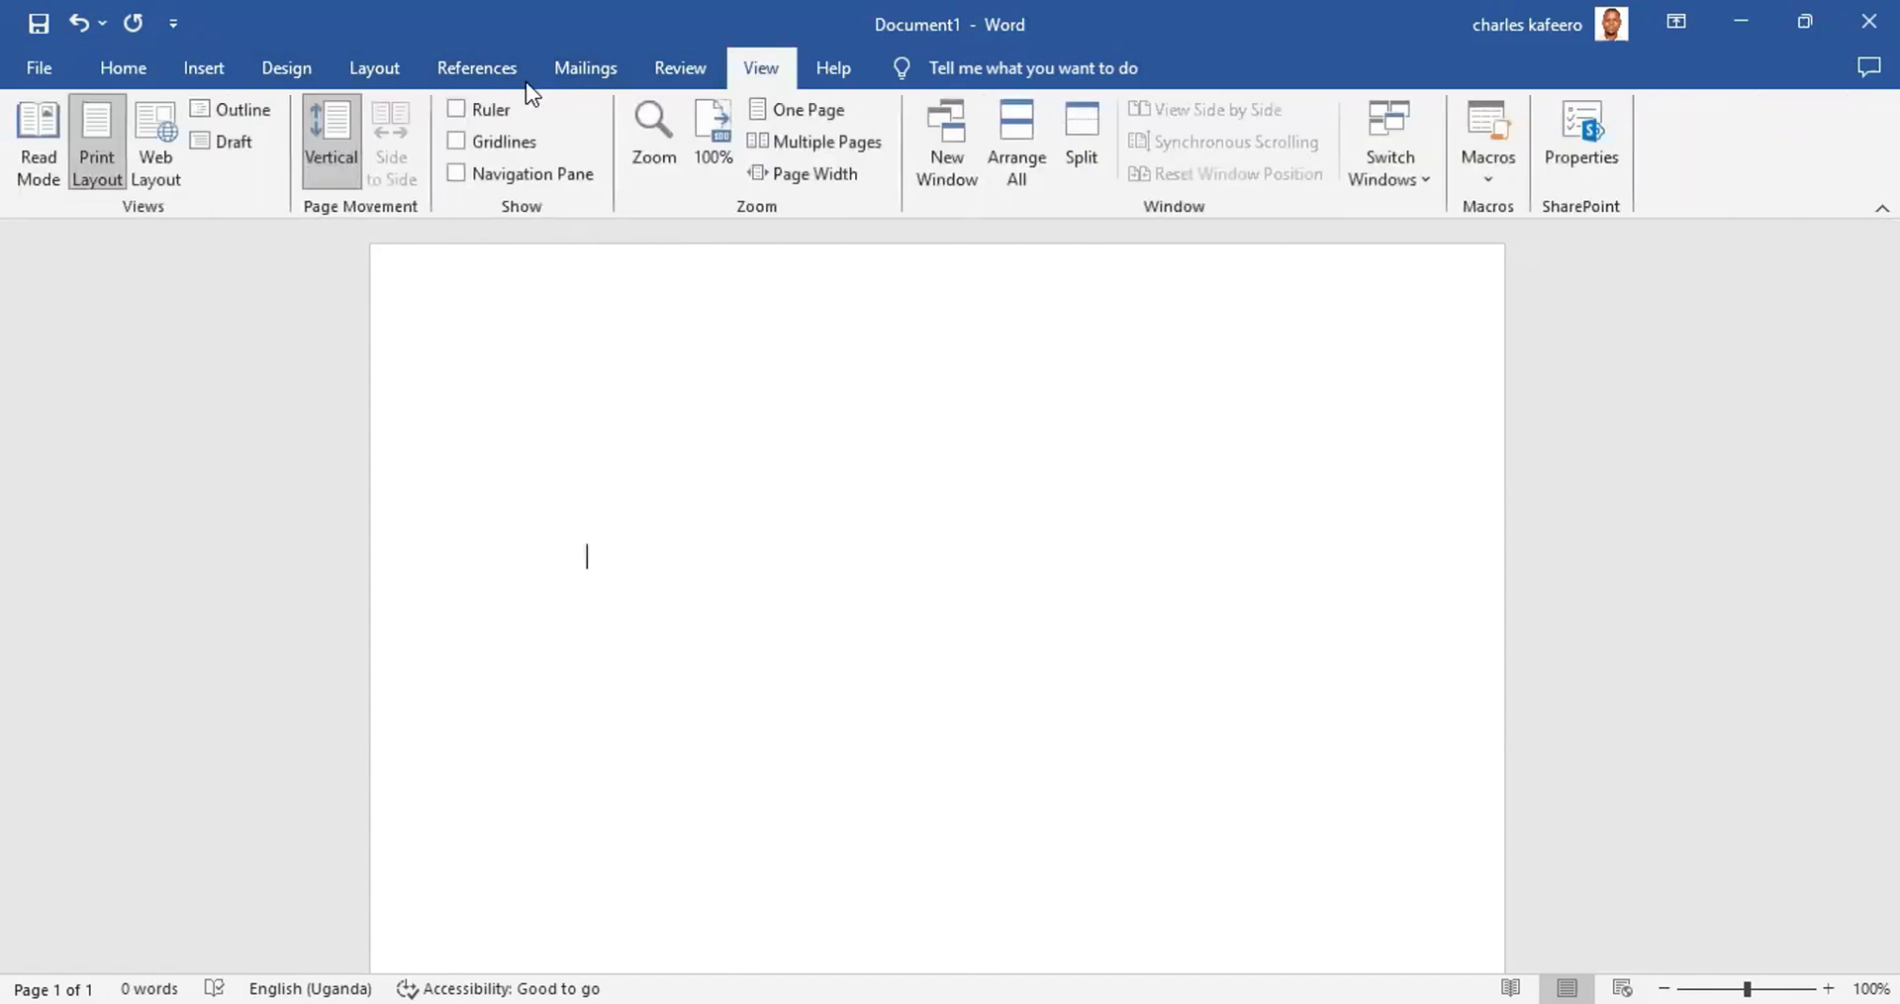
click(454, 110)
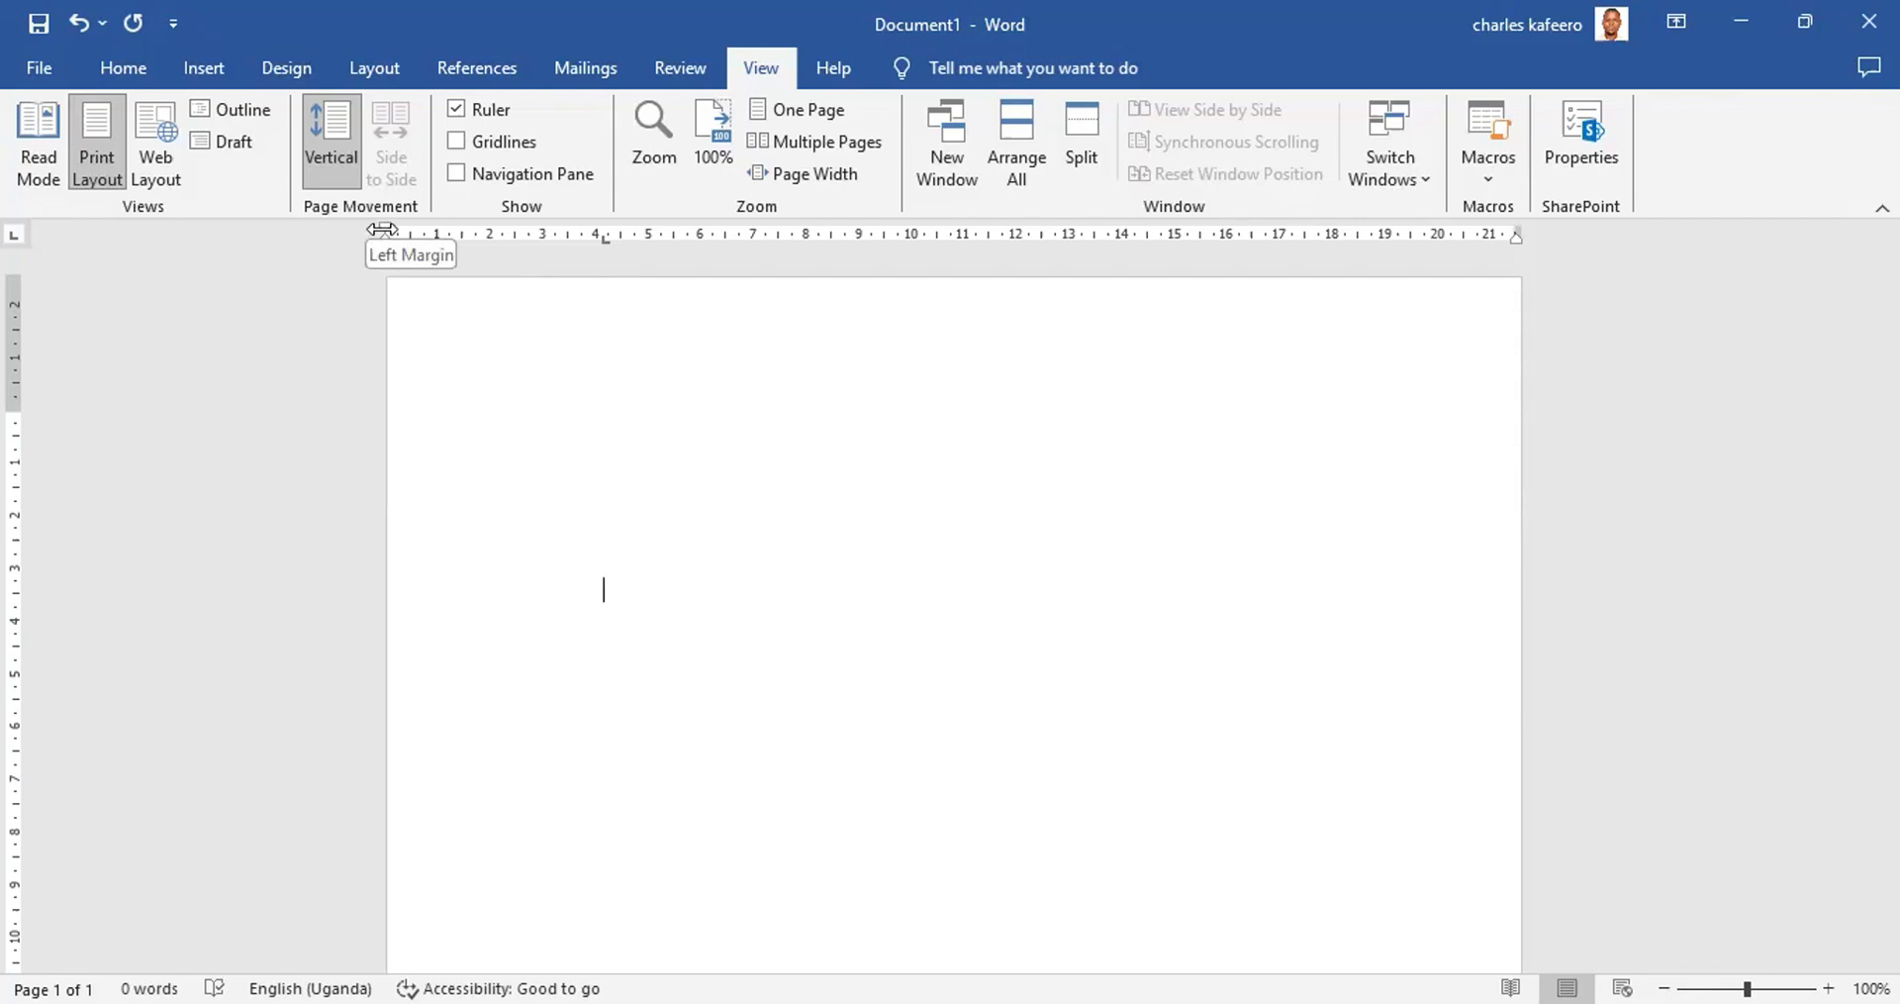
drag(414, 229, 486, 228)
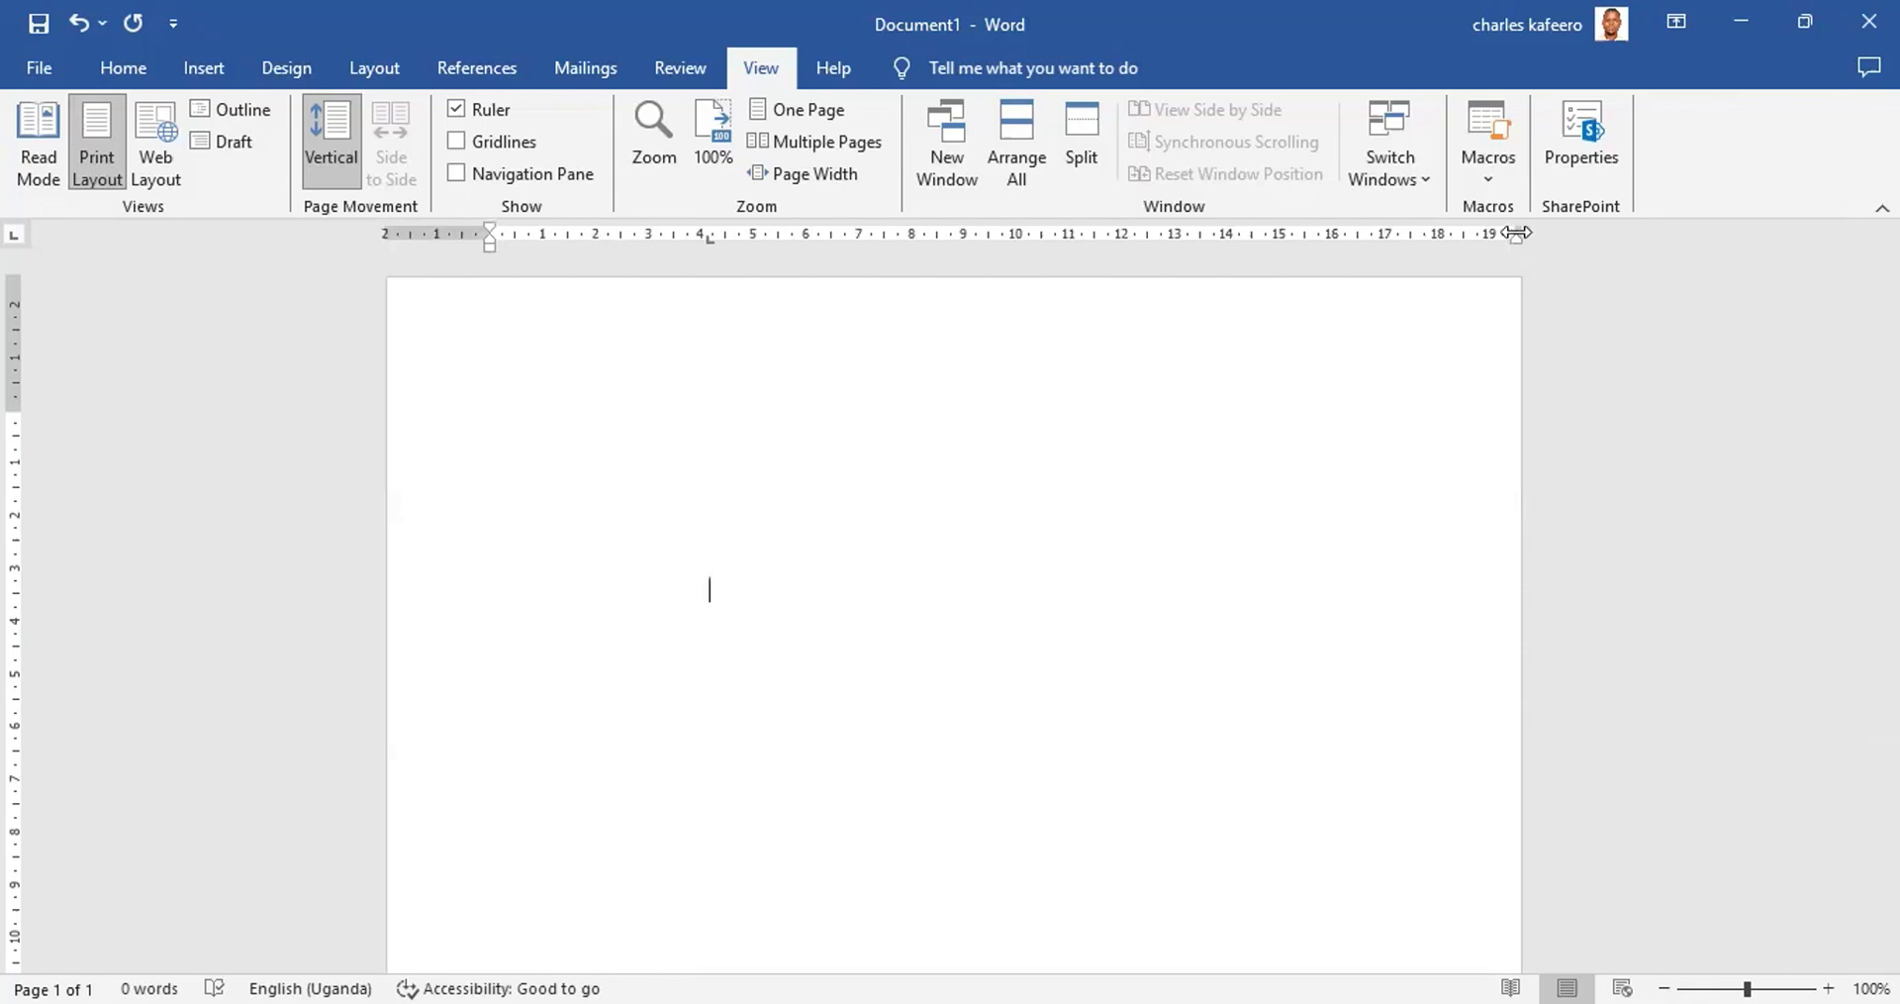
drag(1517, 233, 1424, 239)
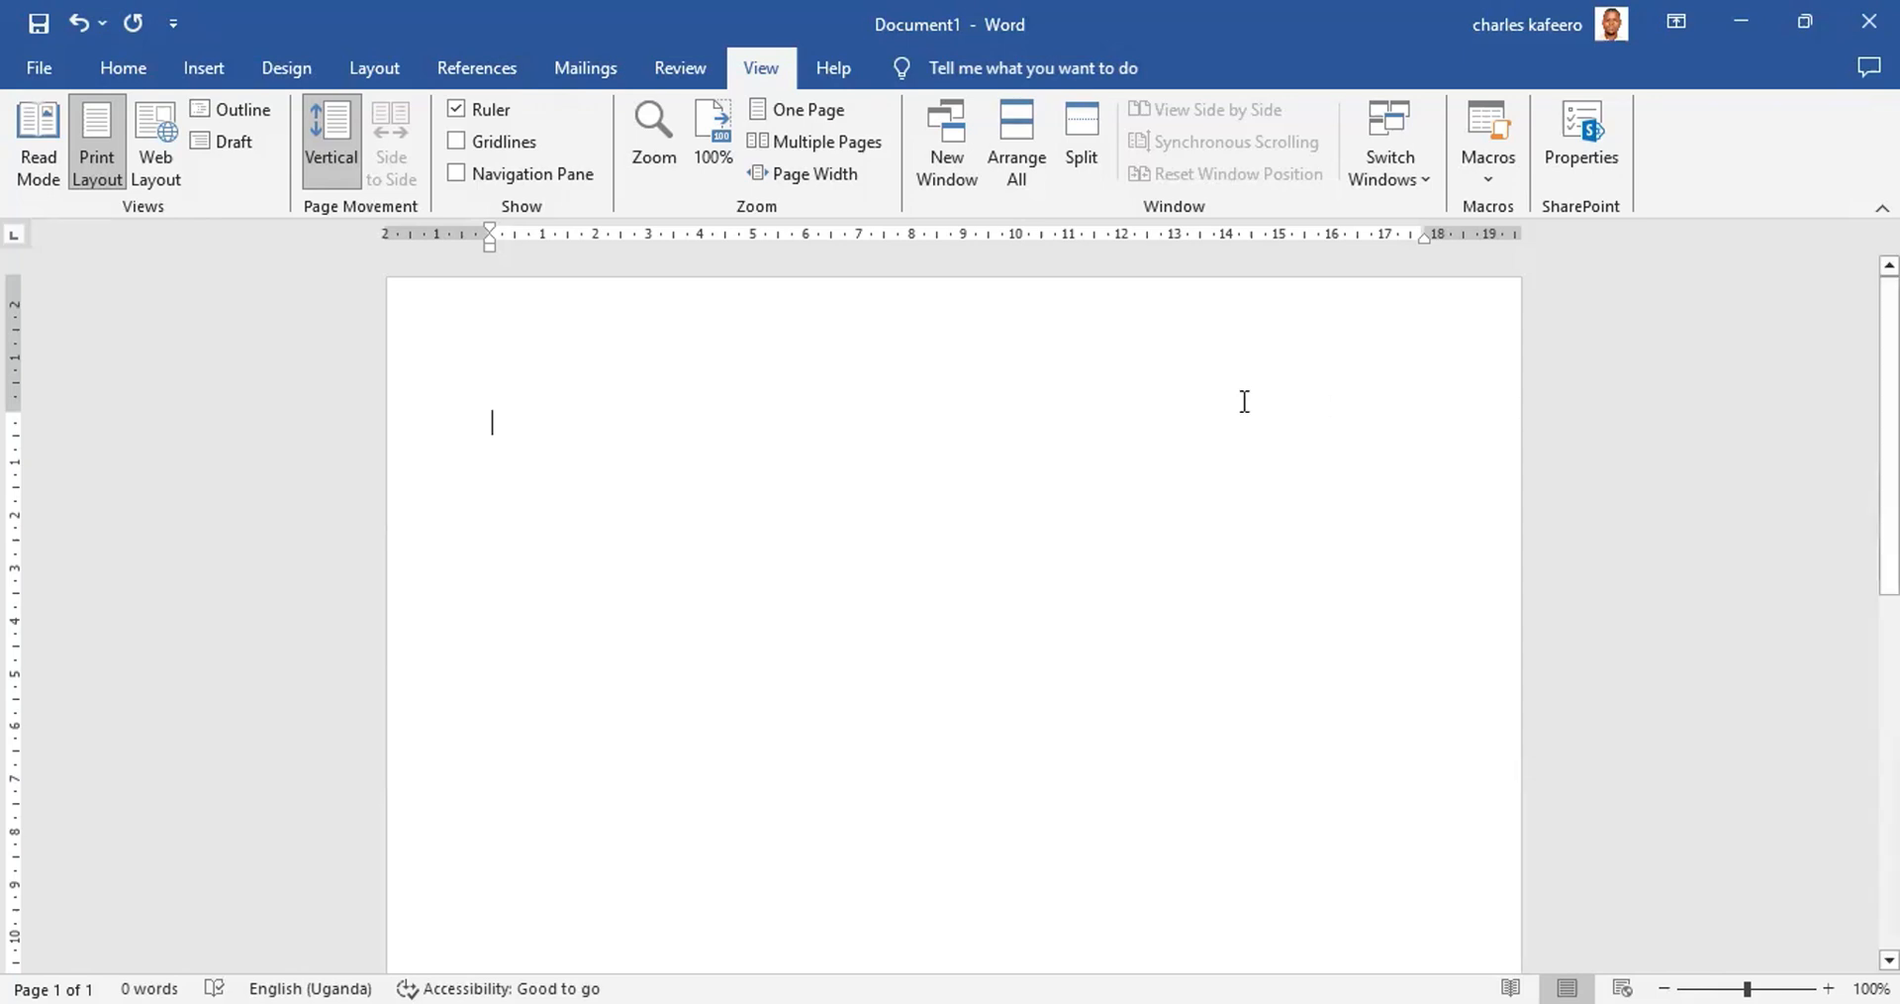
click(422, 304)
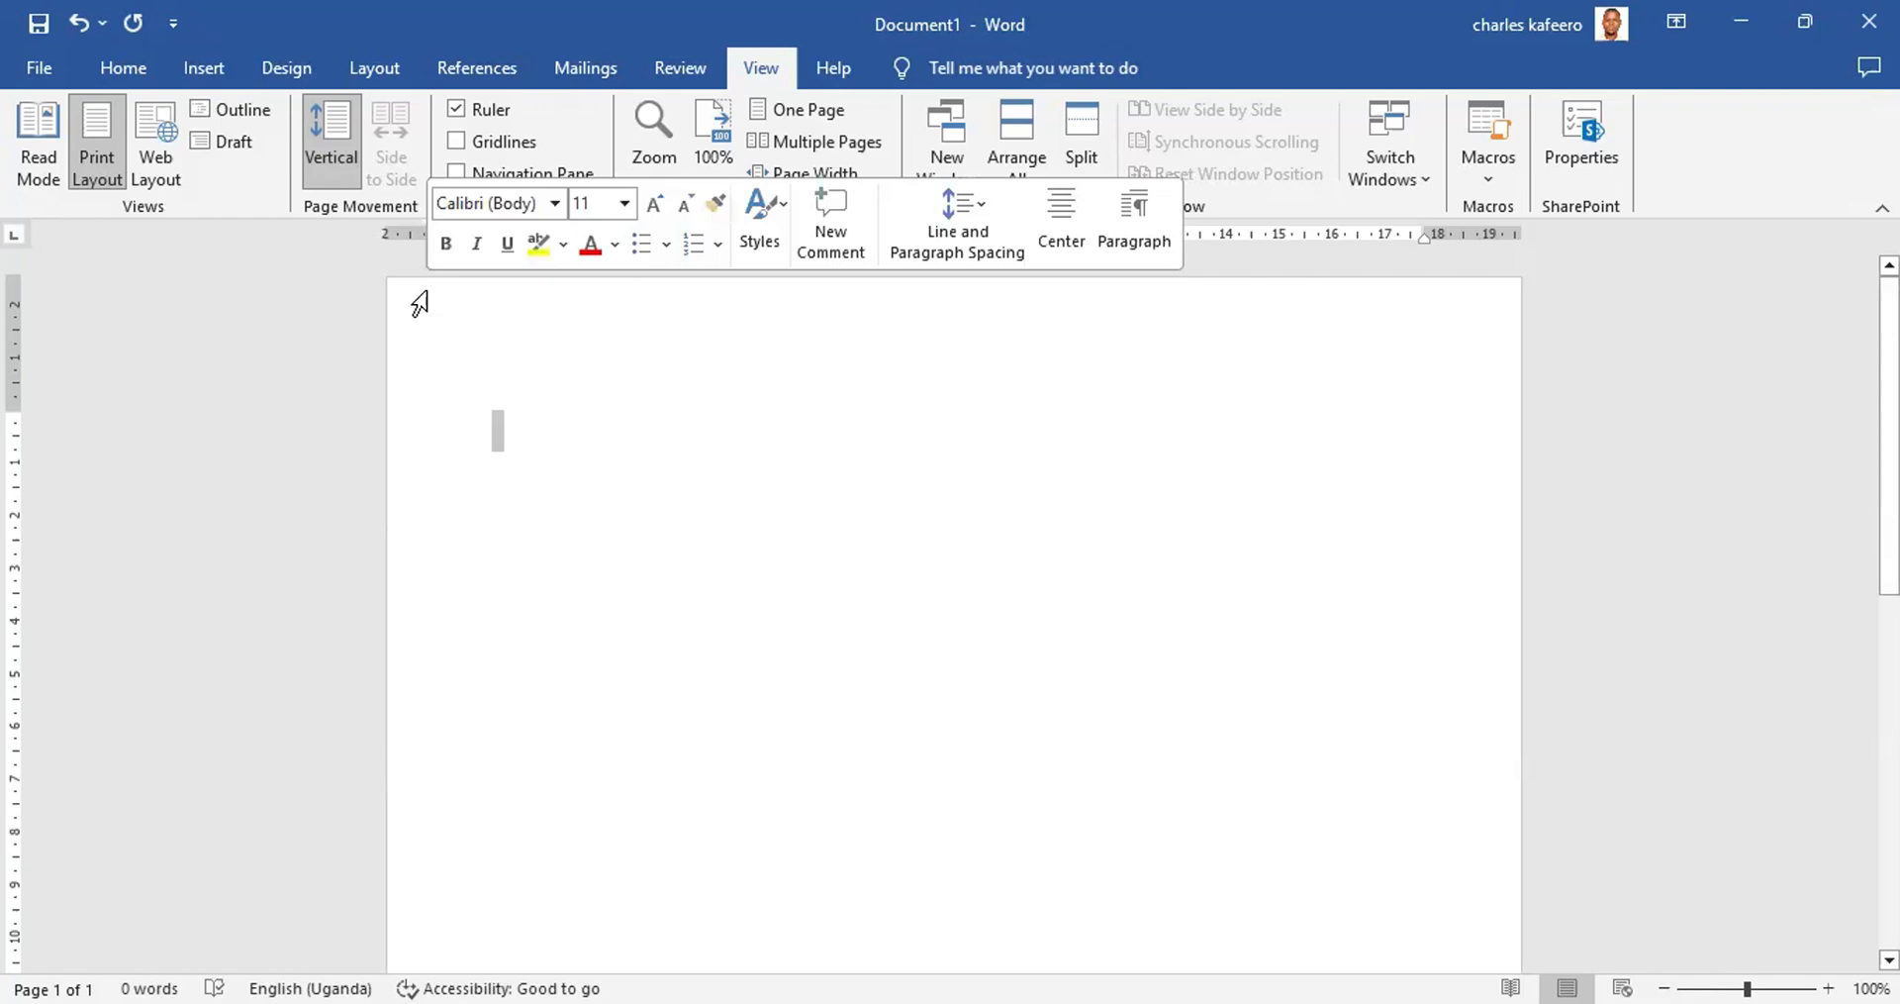
text(Aa)
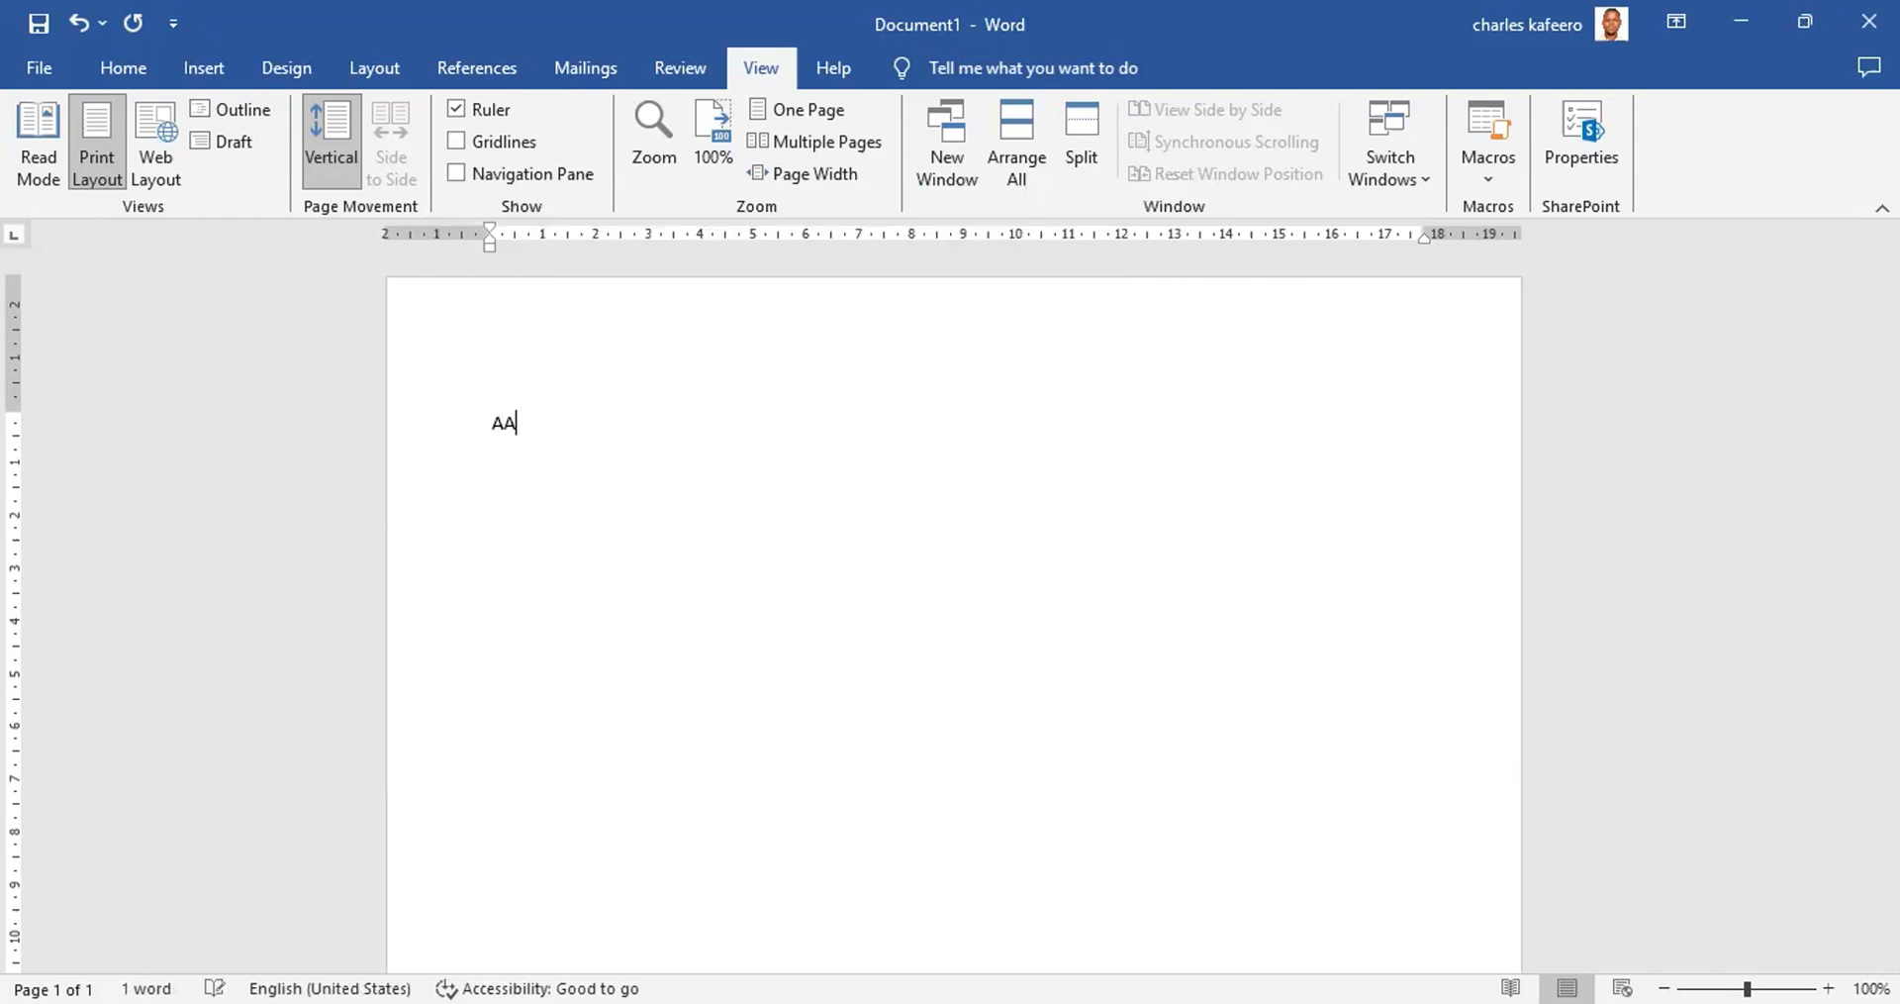
key(BackSpace)
key(BackSpace)
key(ctrl+a)
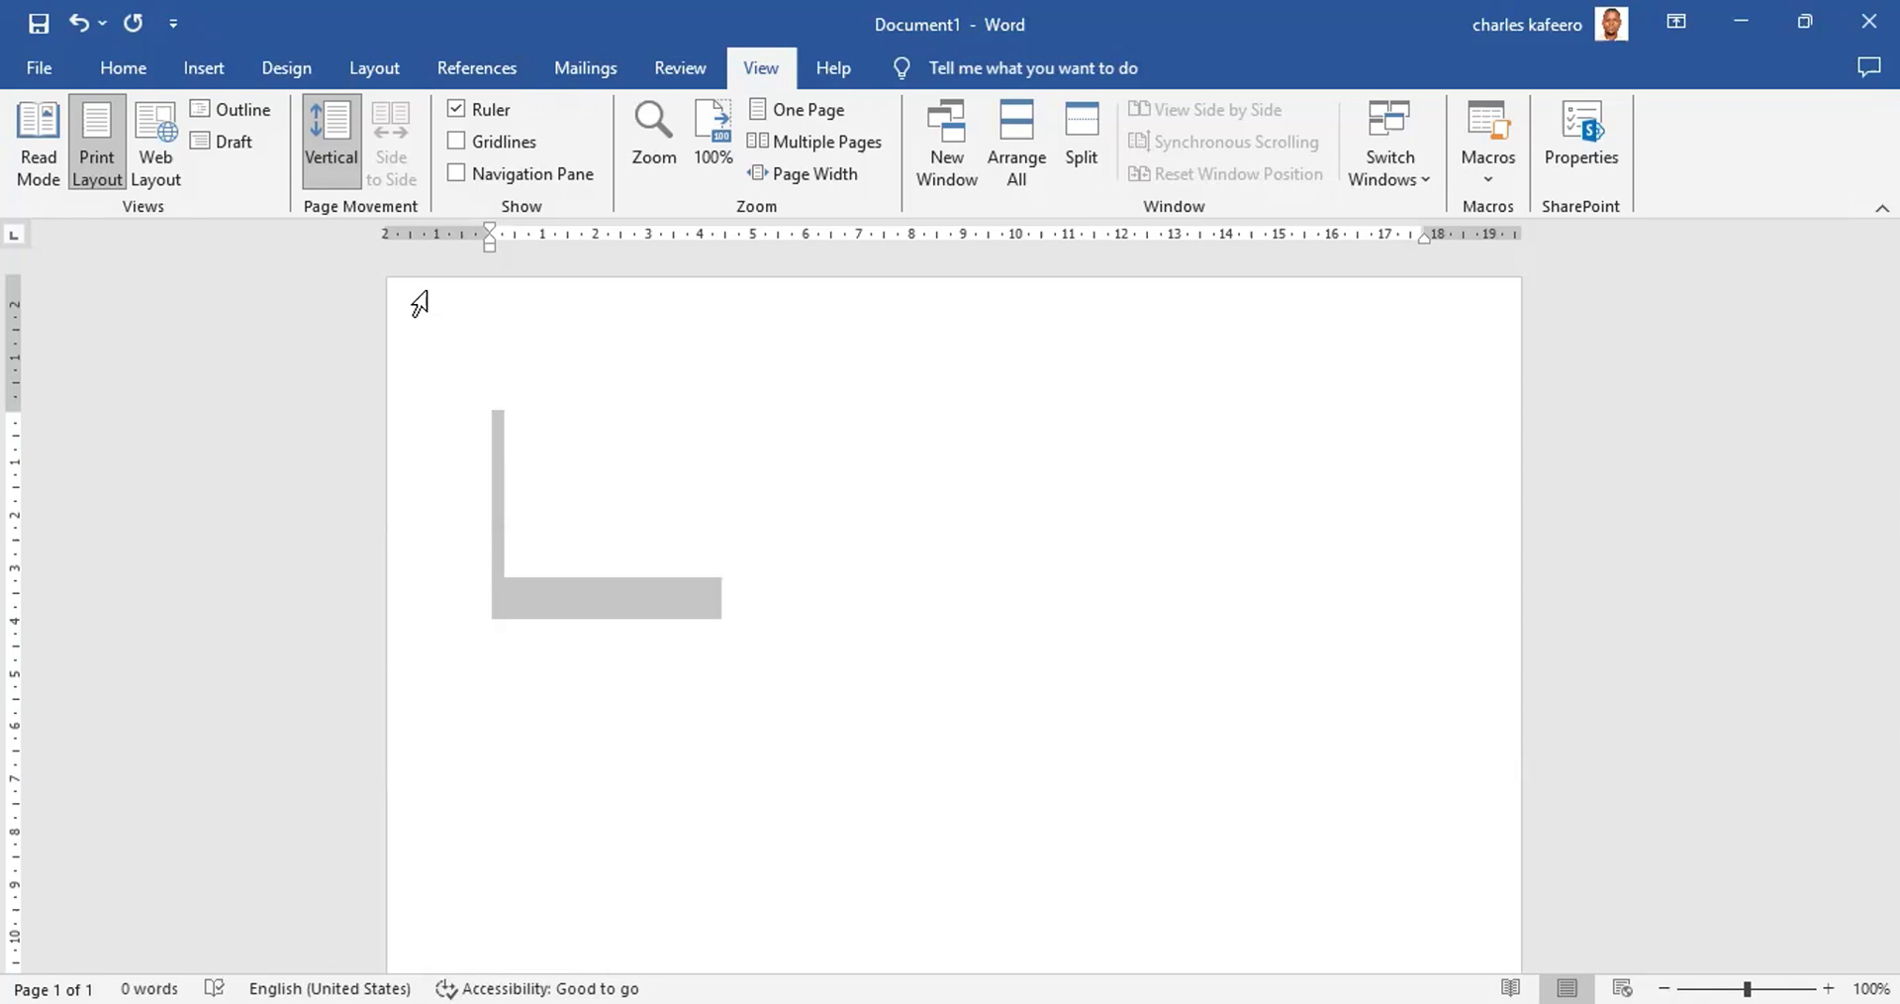
Step: Enter the text PAGE on an empty line a few lines below the top margin
click(609, 546)
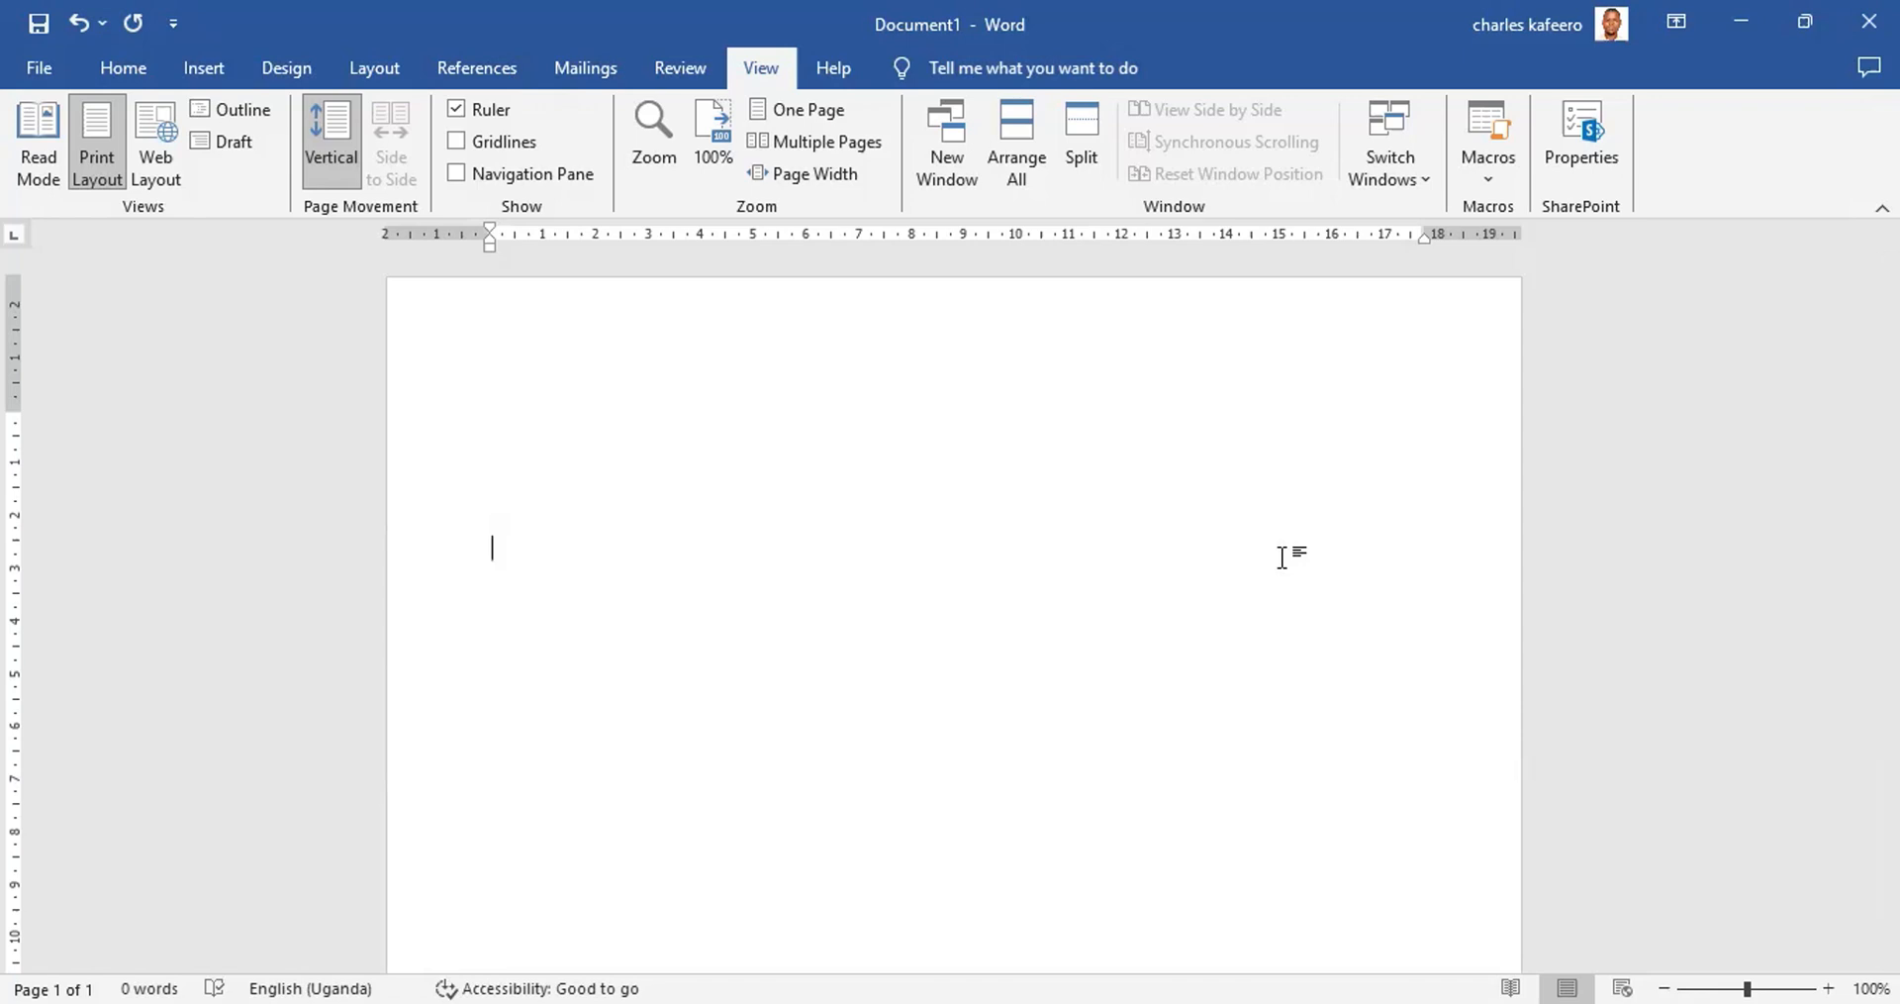
text(PAGE)
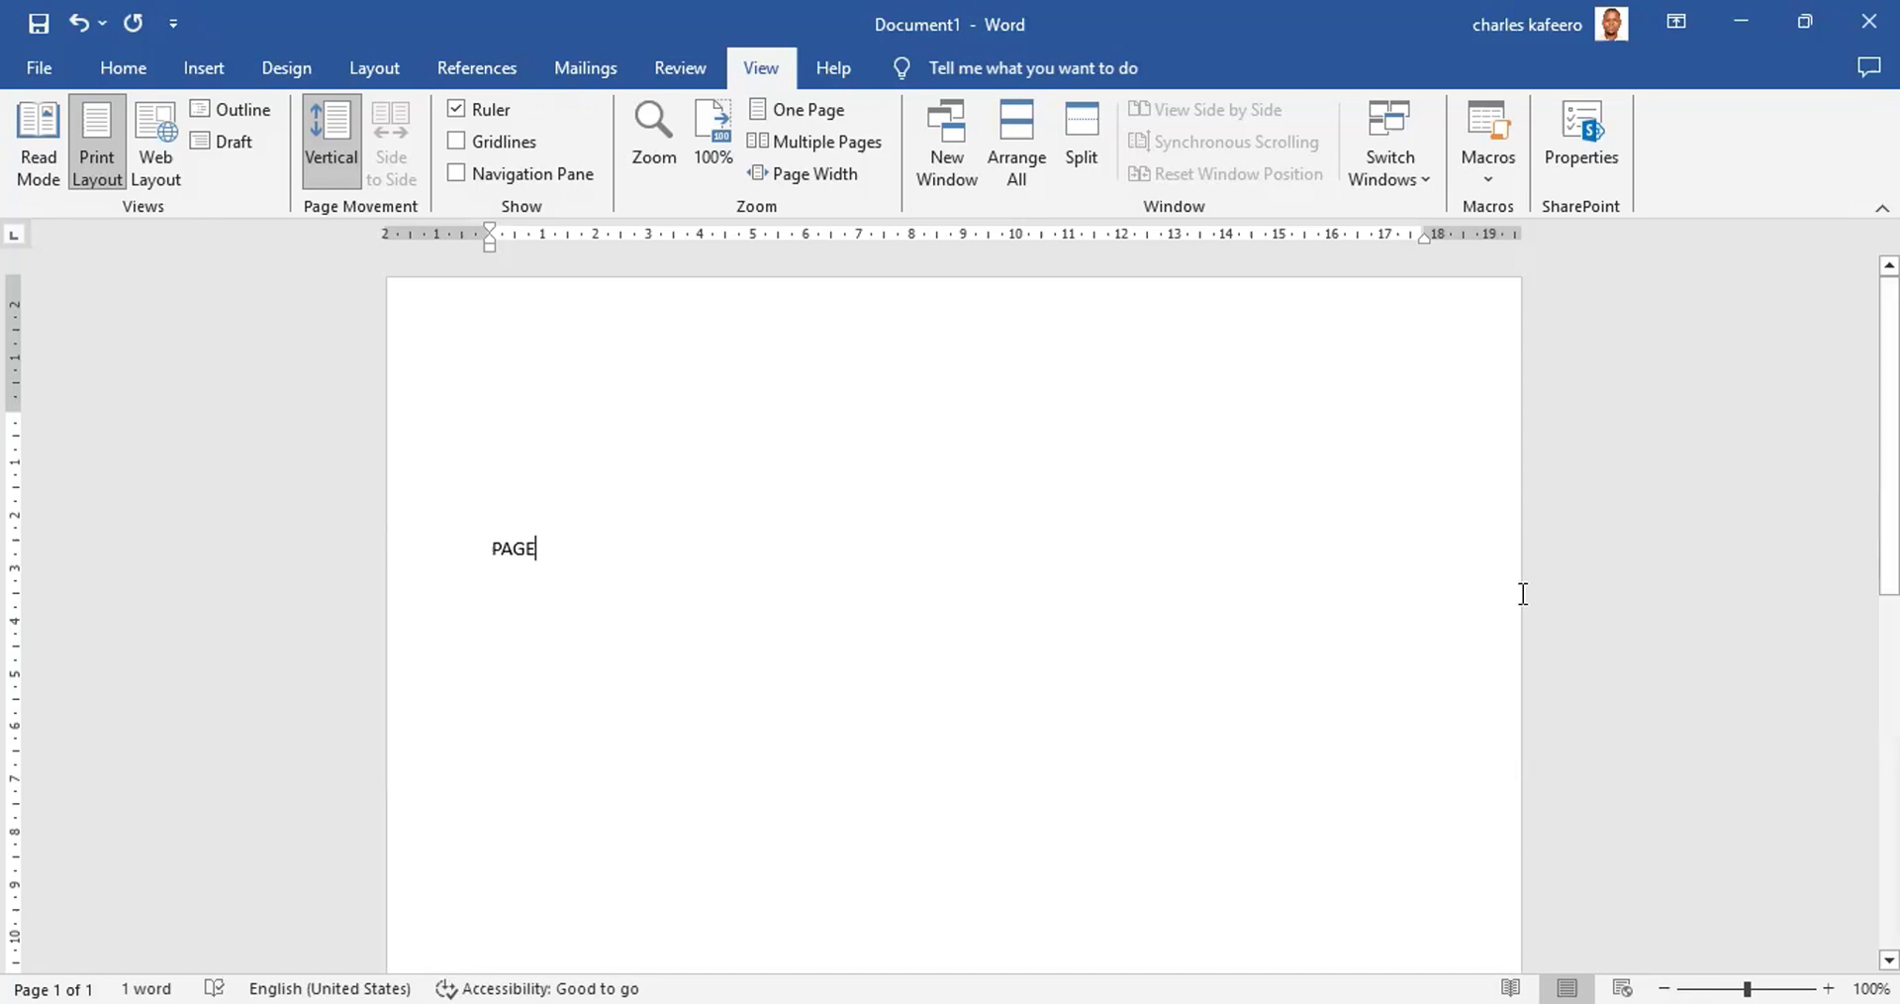
Step: Continue the PAGE line with filler capital letters until the text wraps onto a second line at the right margin
text(GUIN)
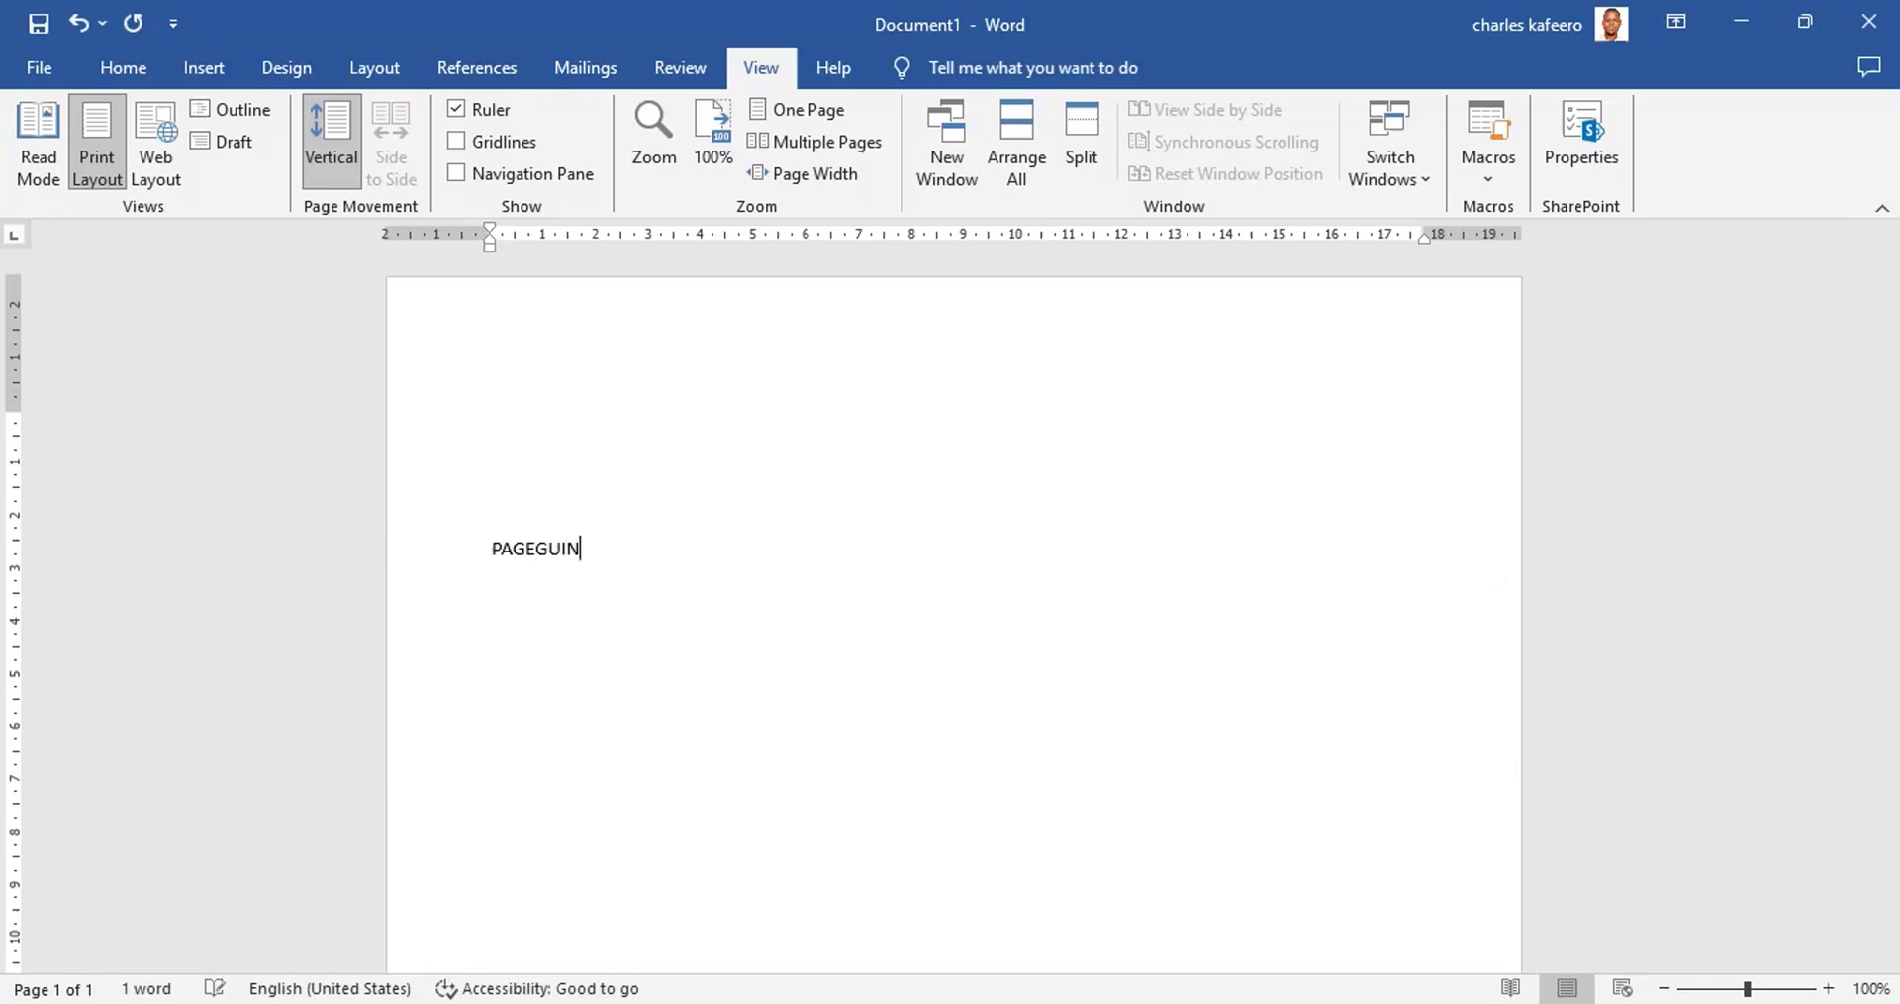
text(UUUUUUUUUUIIIIIIIIIIIII)
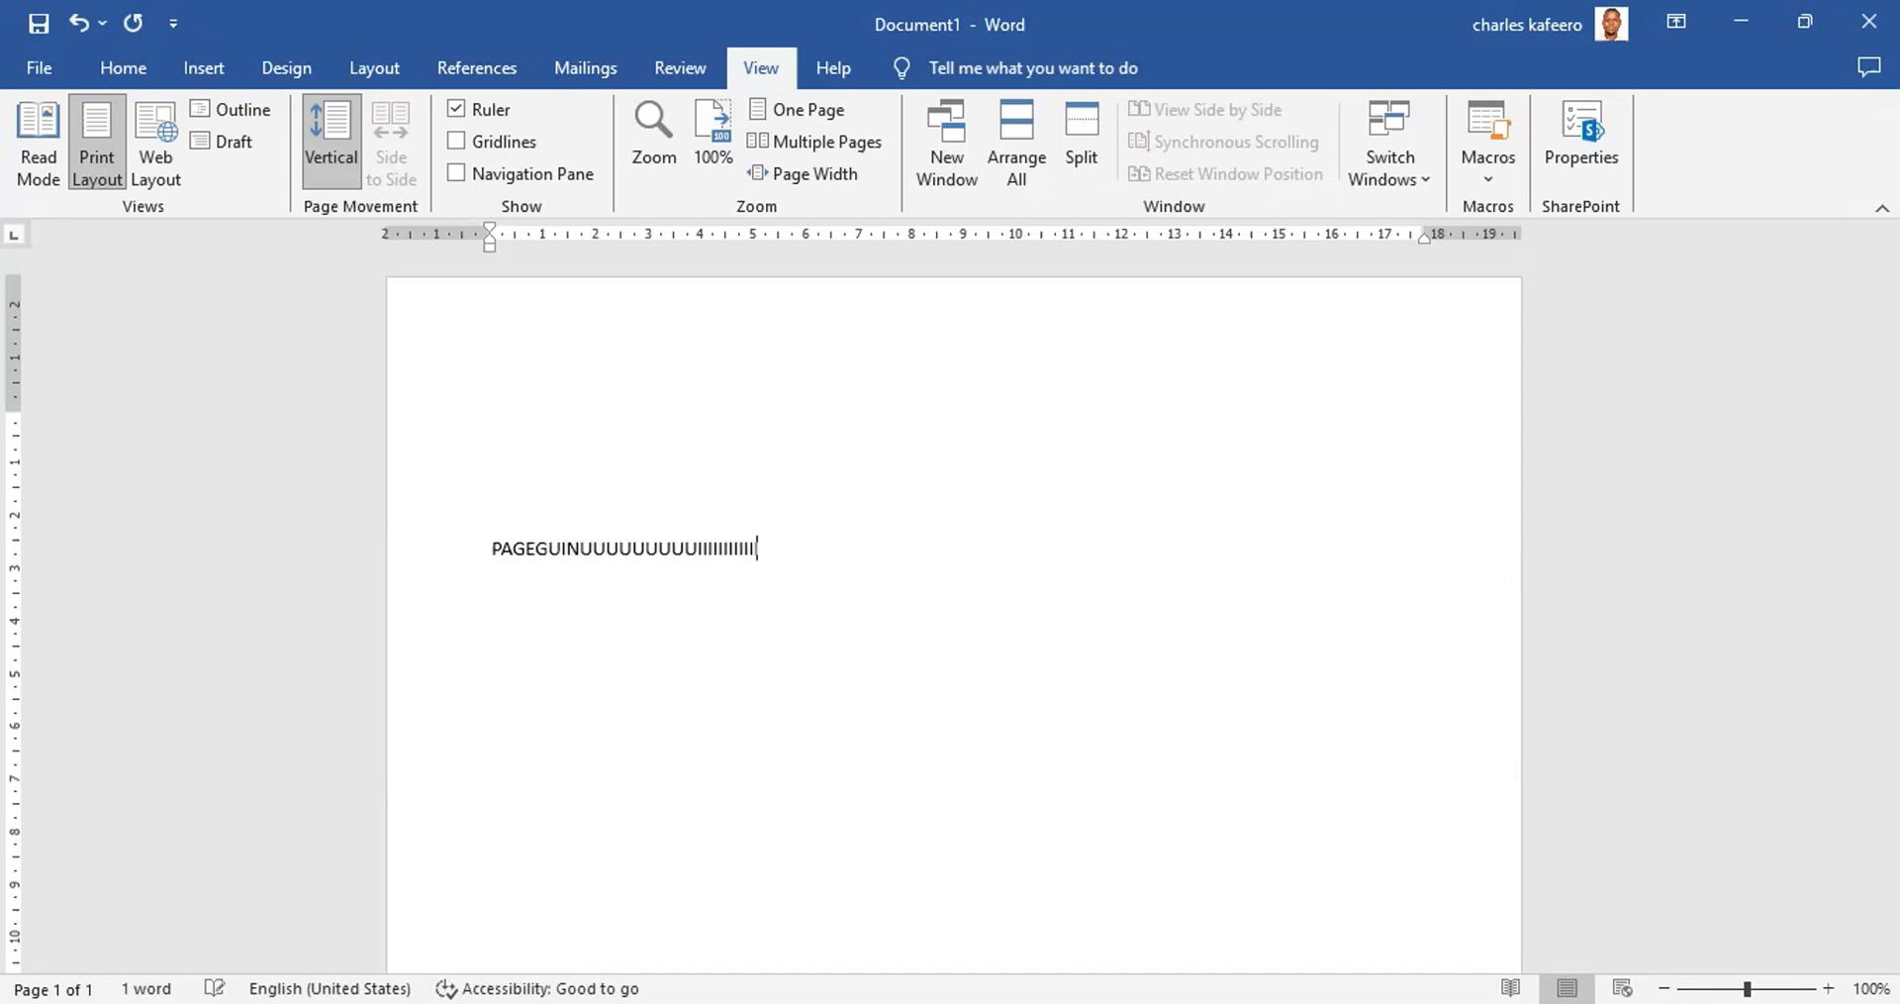
text(IIIIIIIIIIIIIIIIIIIIIIIIIIIIIIIIIIIIIIIIIIII)
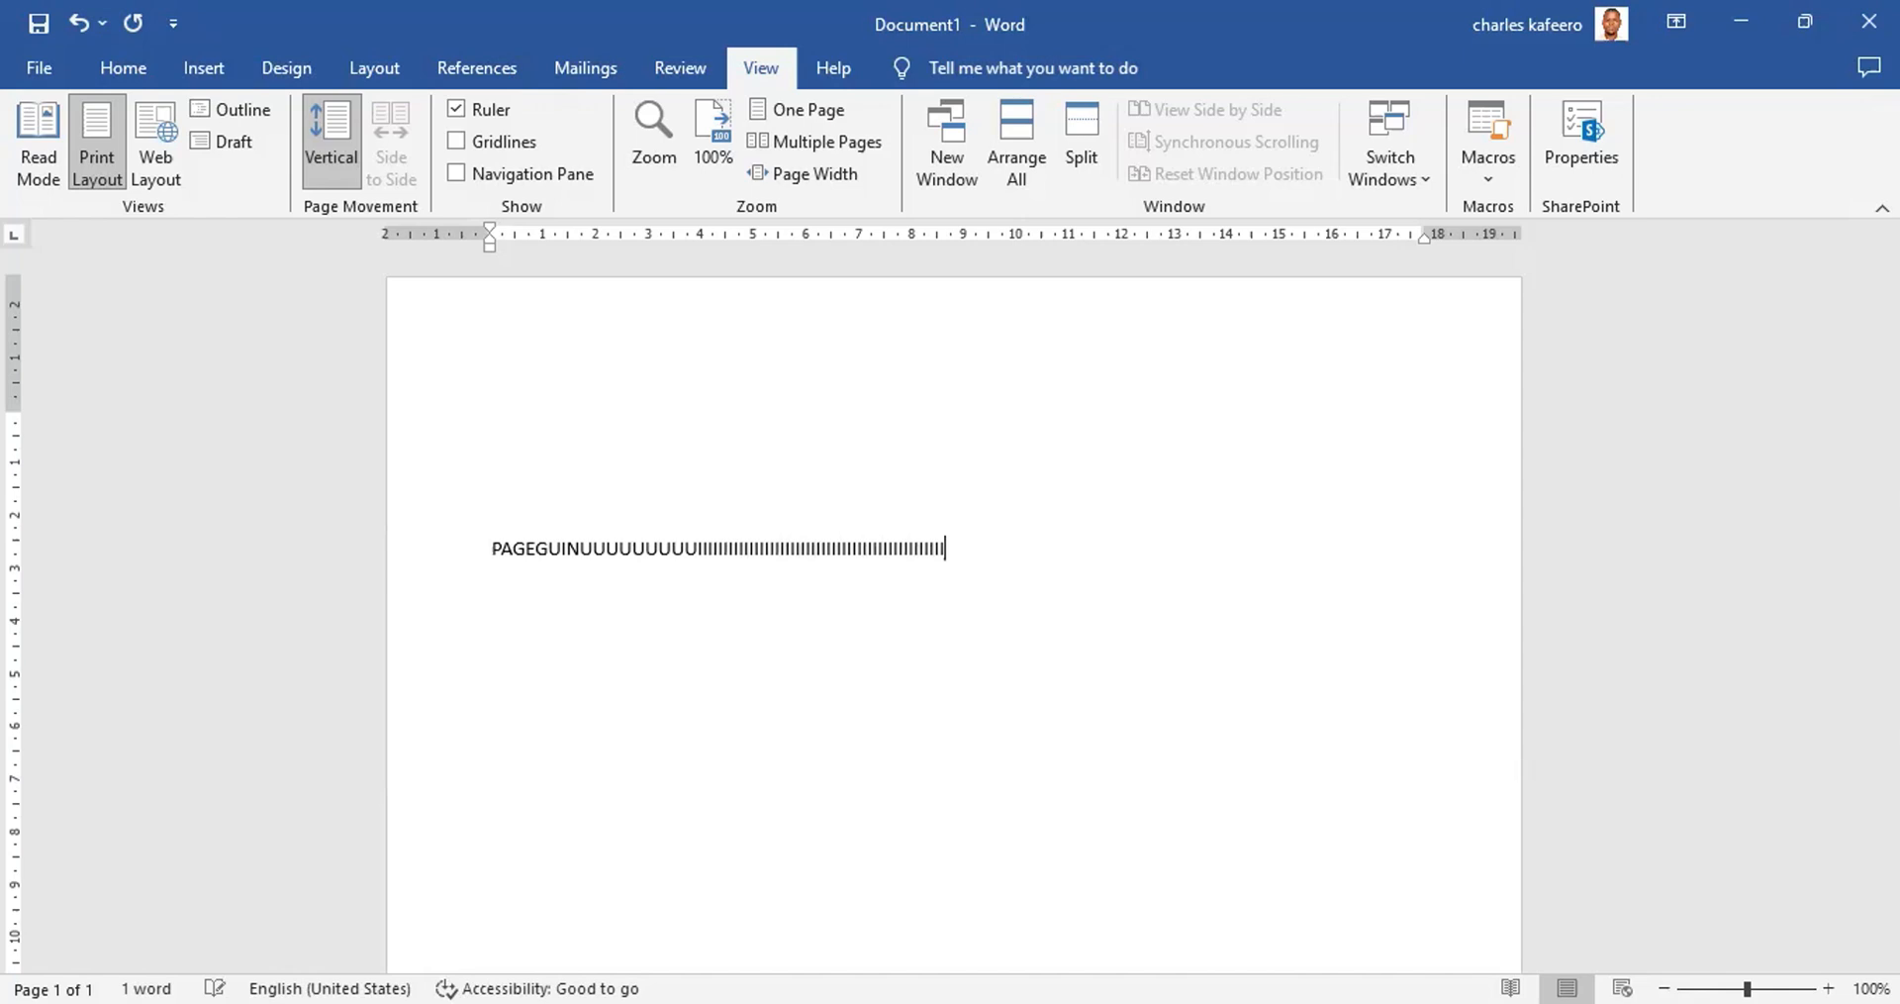
text(GJHVVBVBBBBBBBBBBBBBBBBBBBBBBBBBBBBBBBBBBBBBBBBBBBBBBBNM)
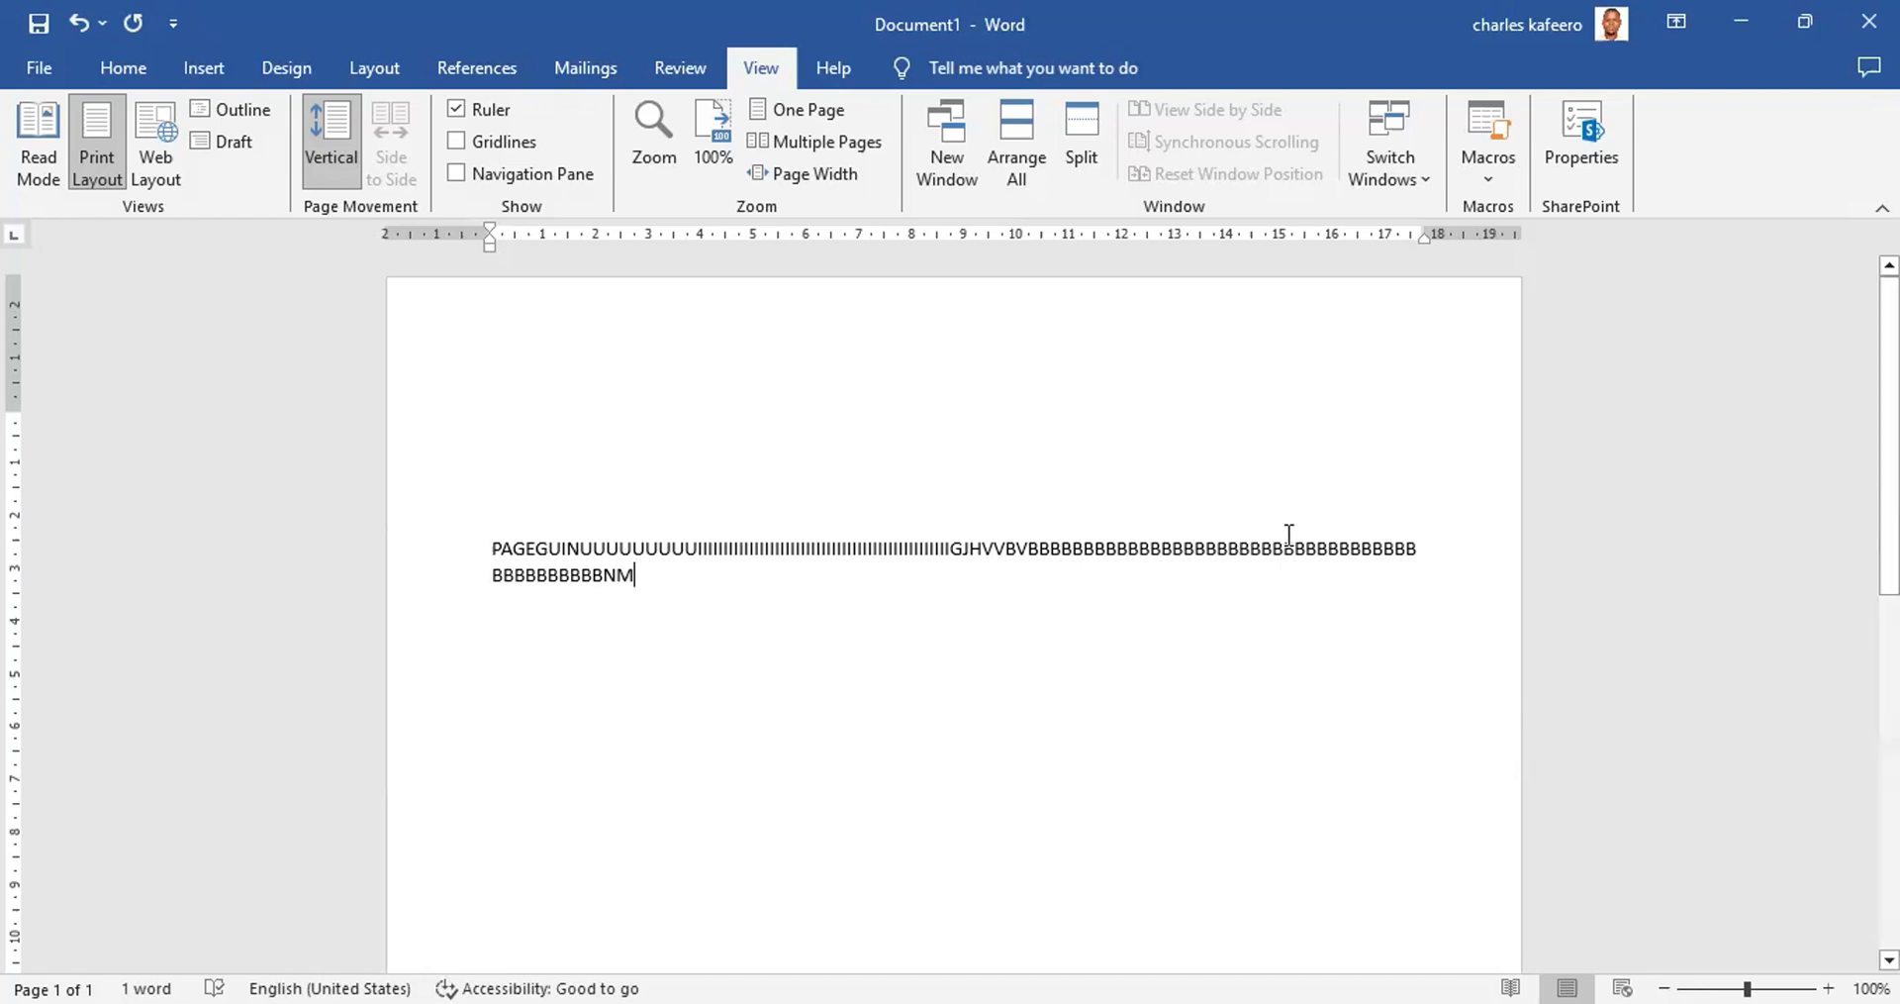
Step: Clear all text from the document and paste the copied picture of the view and zoom controls at the top
key(ctrl+a)
key(Delete)
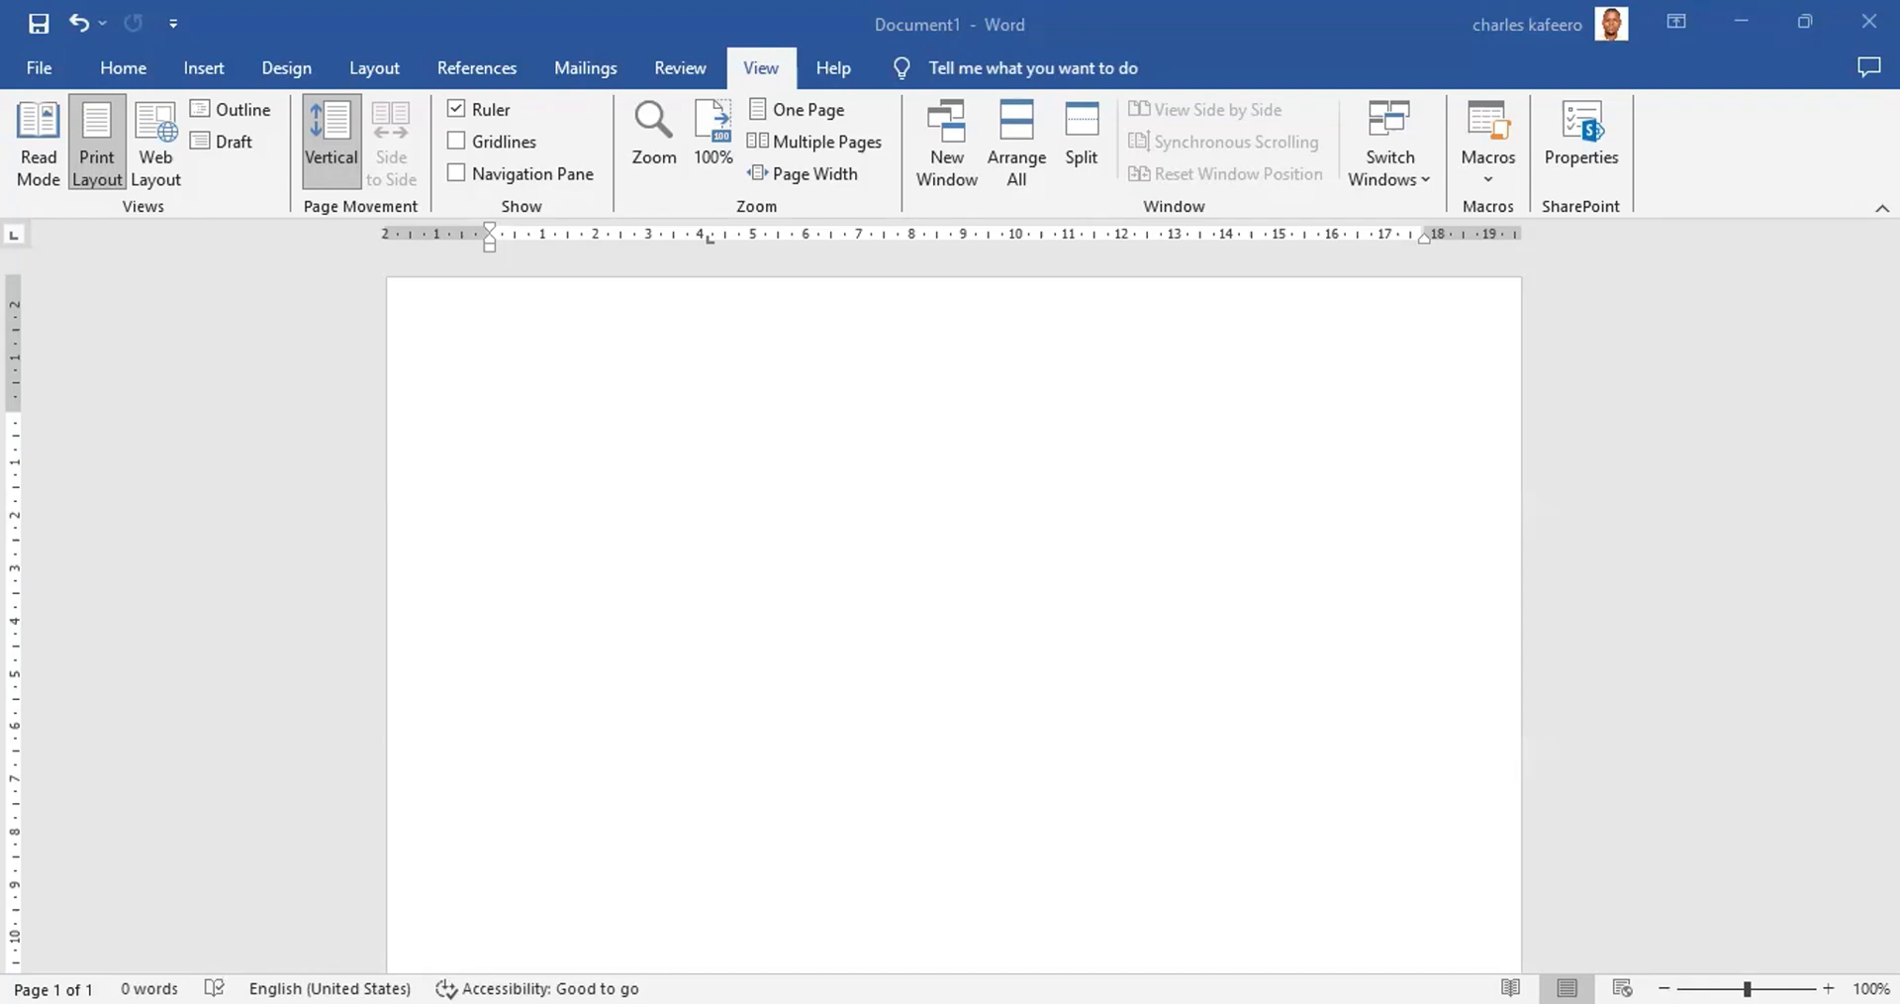
right_click(889, 741)
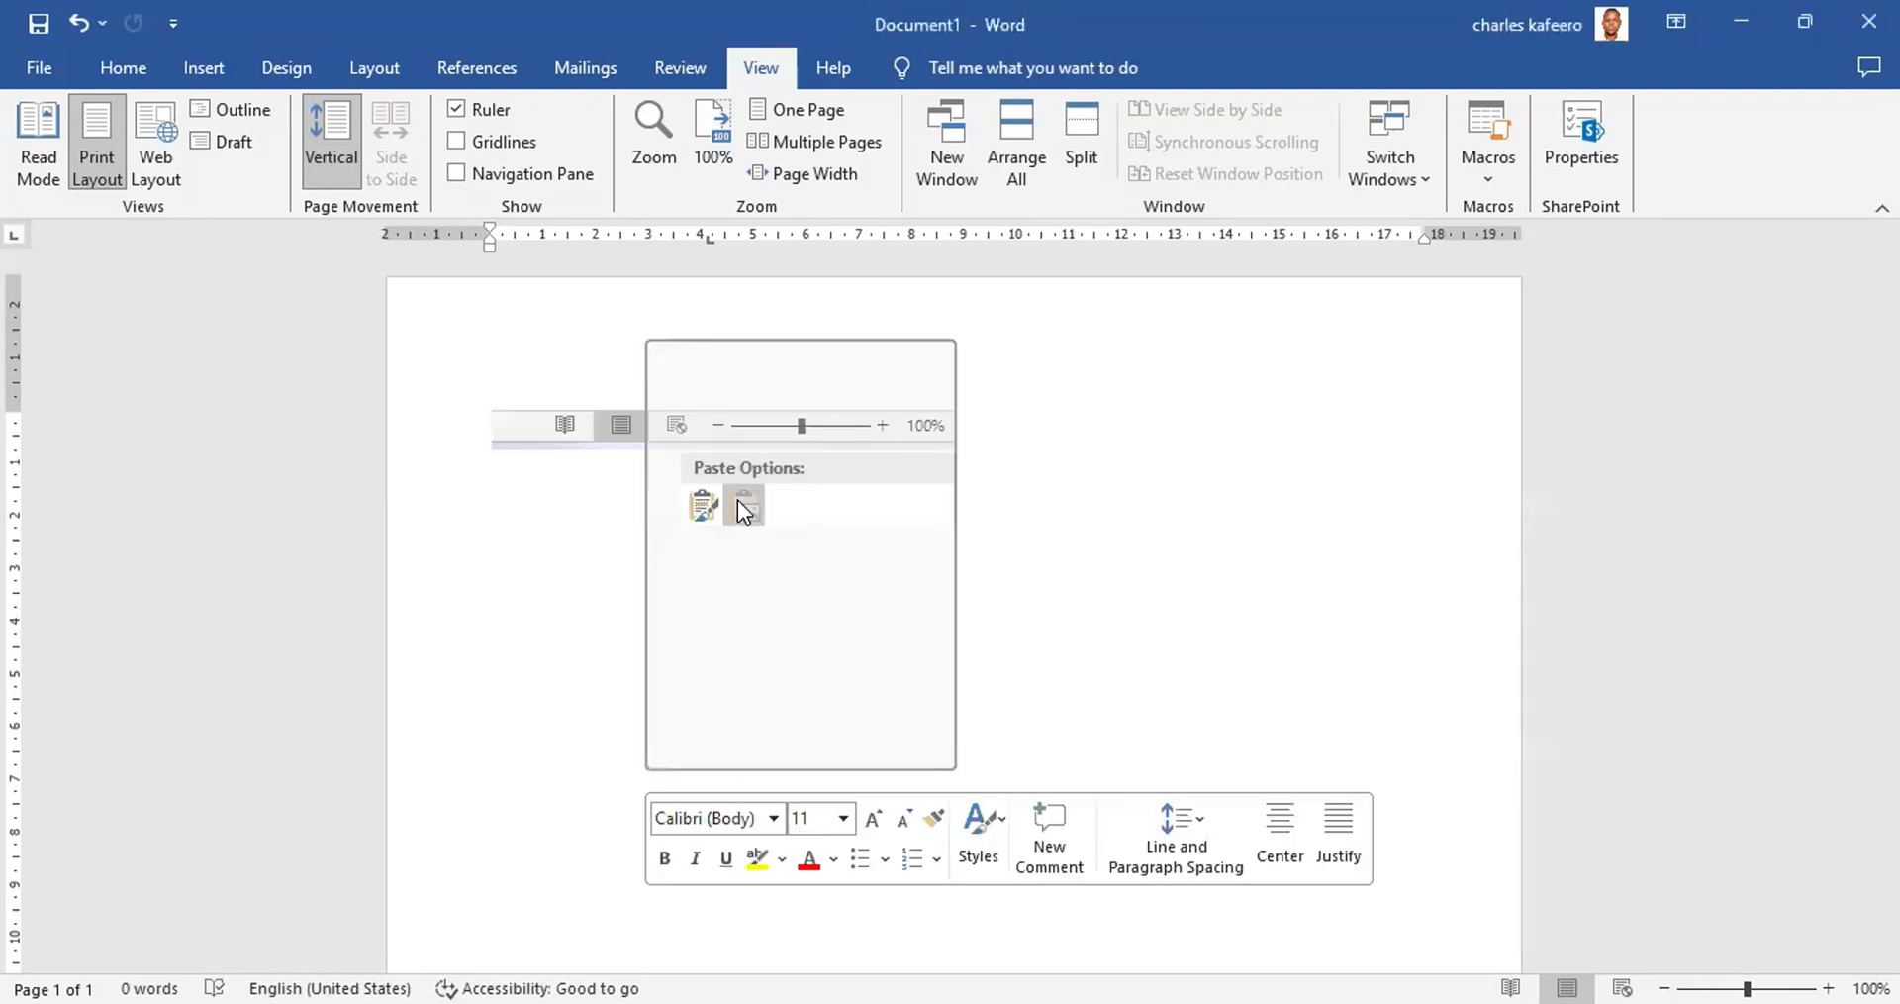
click(744, 506)
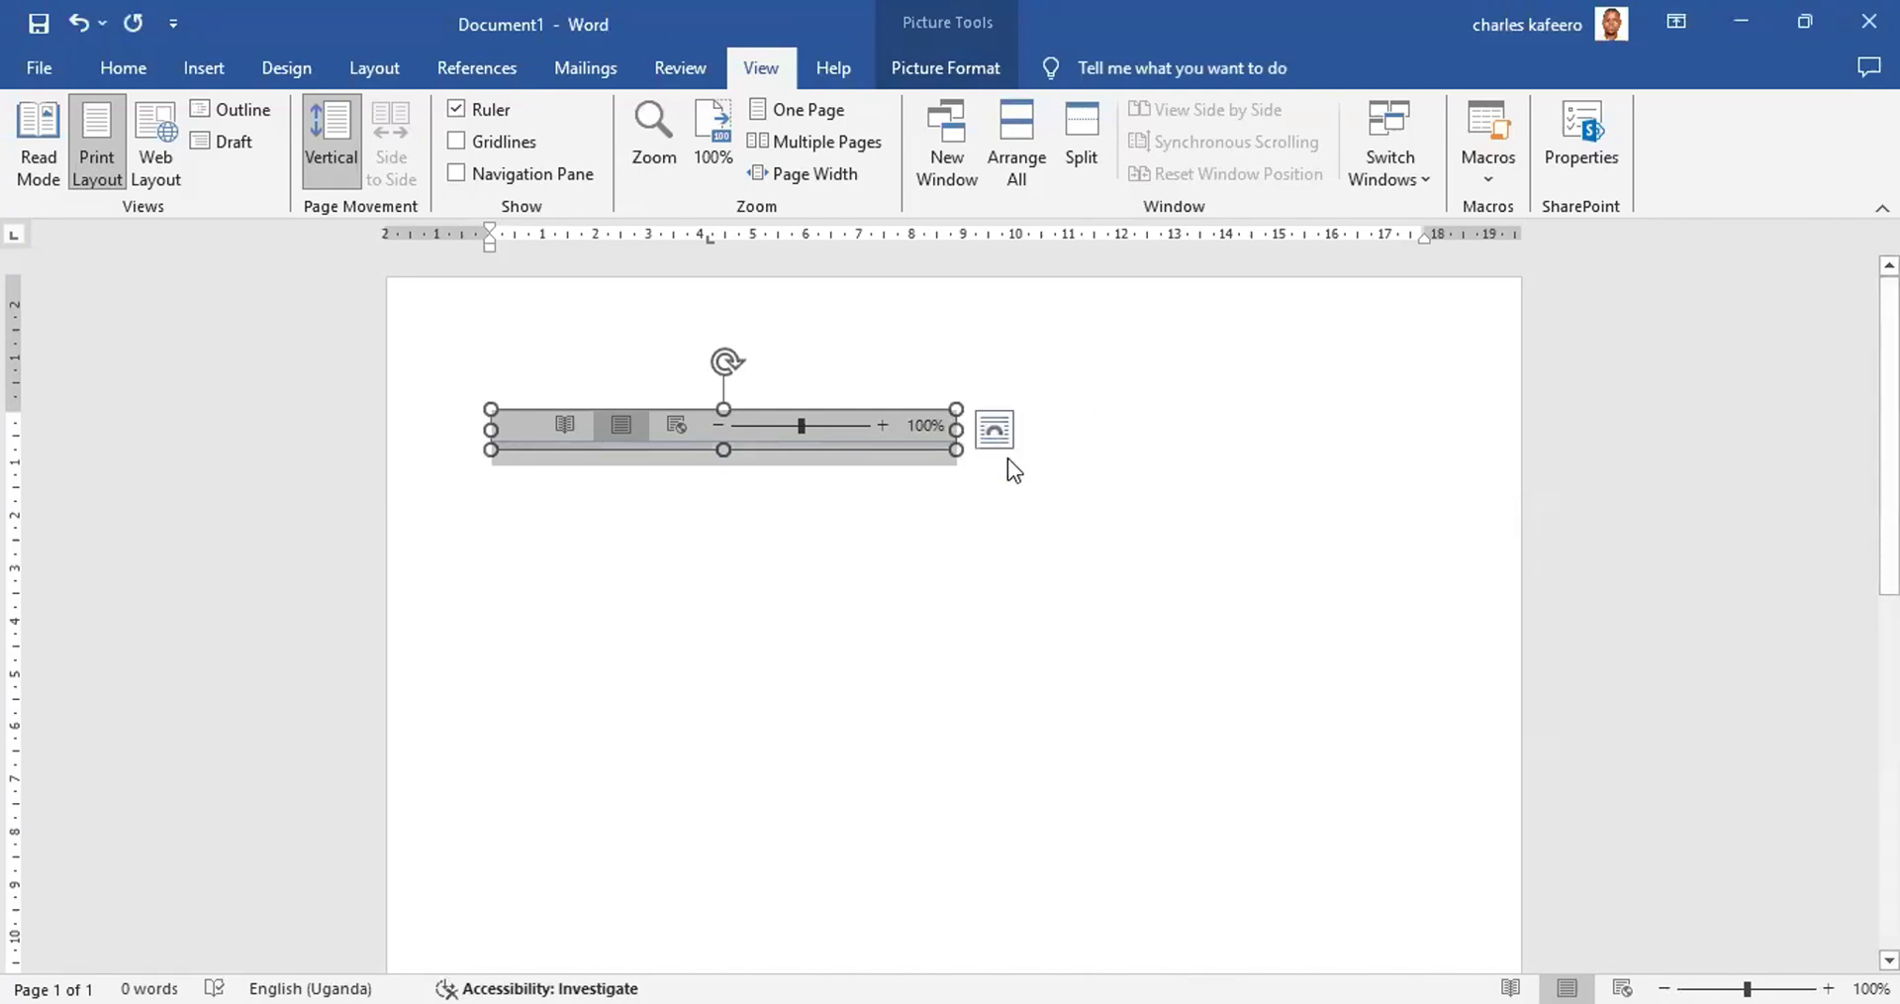
Step: Zoom the page in to 150% in steps of 10%
click(1829, 984)
click(1829, 985)
click(1829, 984)
click(1829, 985)
click(1829, 985)
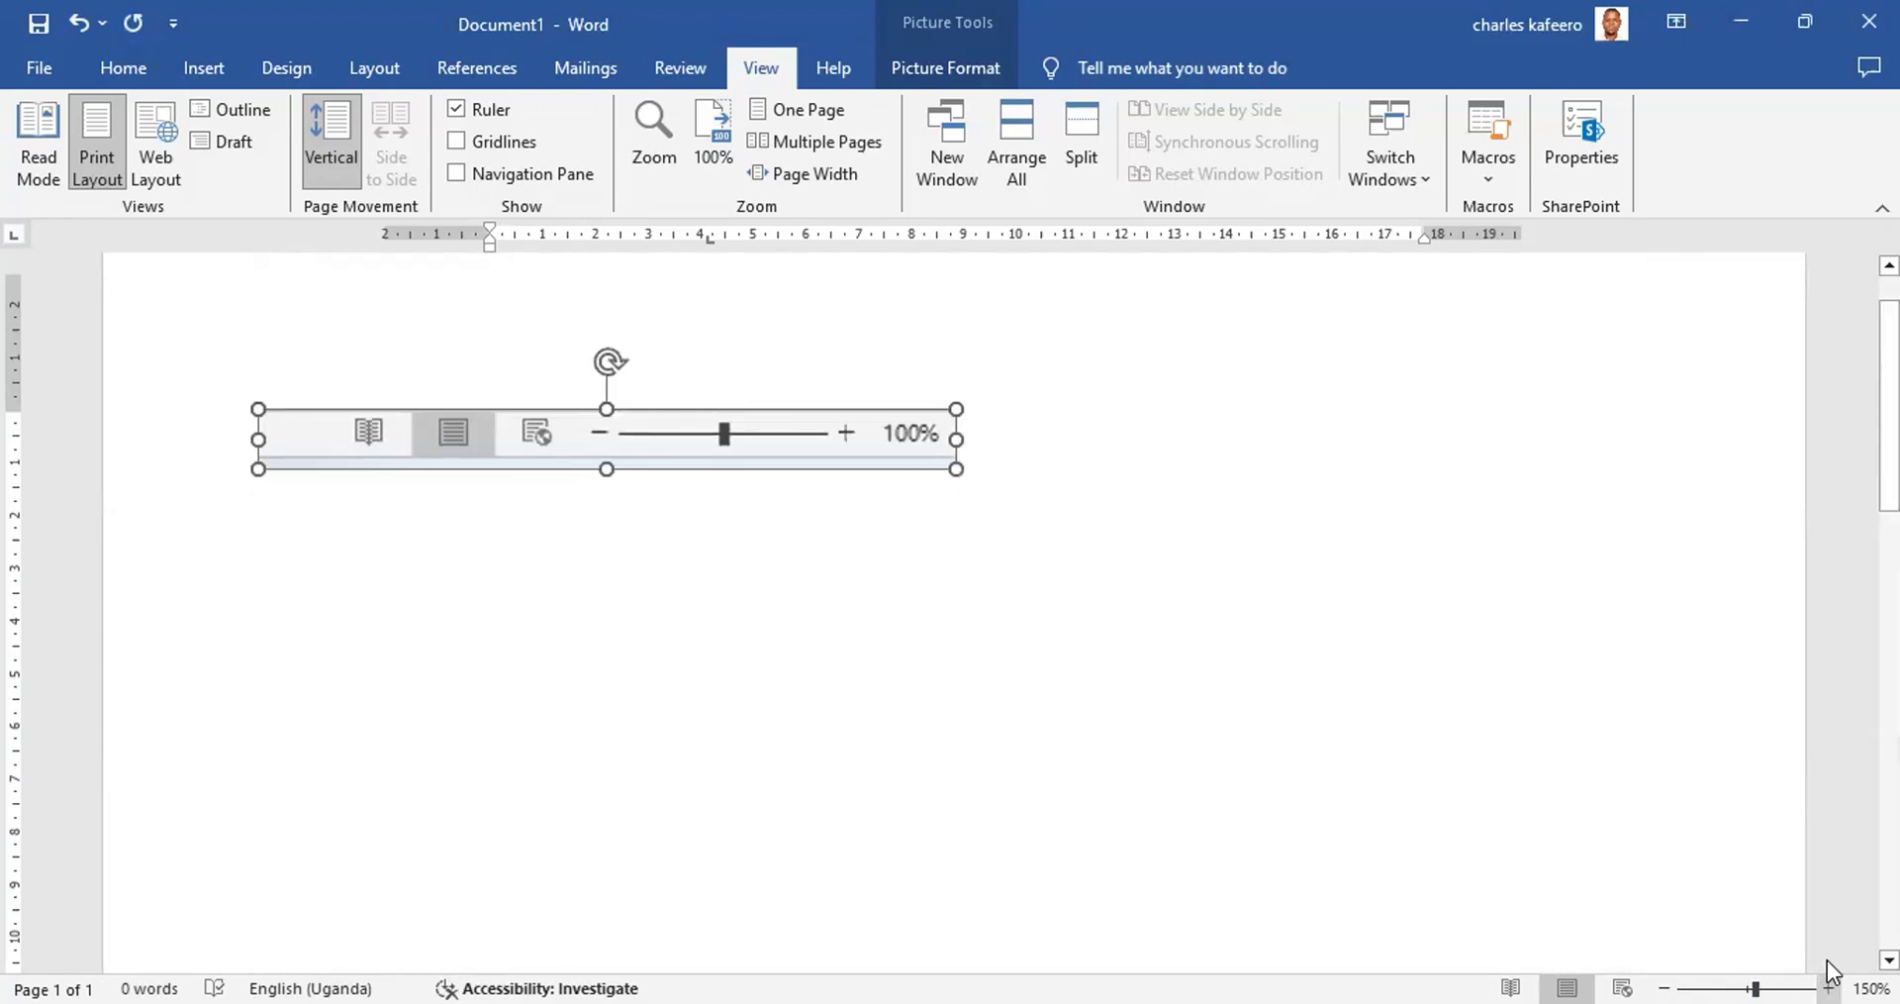
Step: Zoom the page out in steps of 10% to below 90%
click(1664, 985)
click(1665, 985)
click(1664, 985)
click(1665, 985)
click(1665, 985)
click(1664, 975)
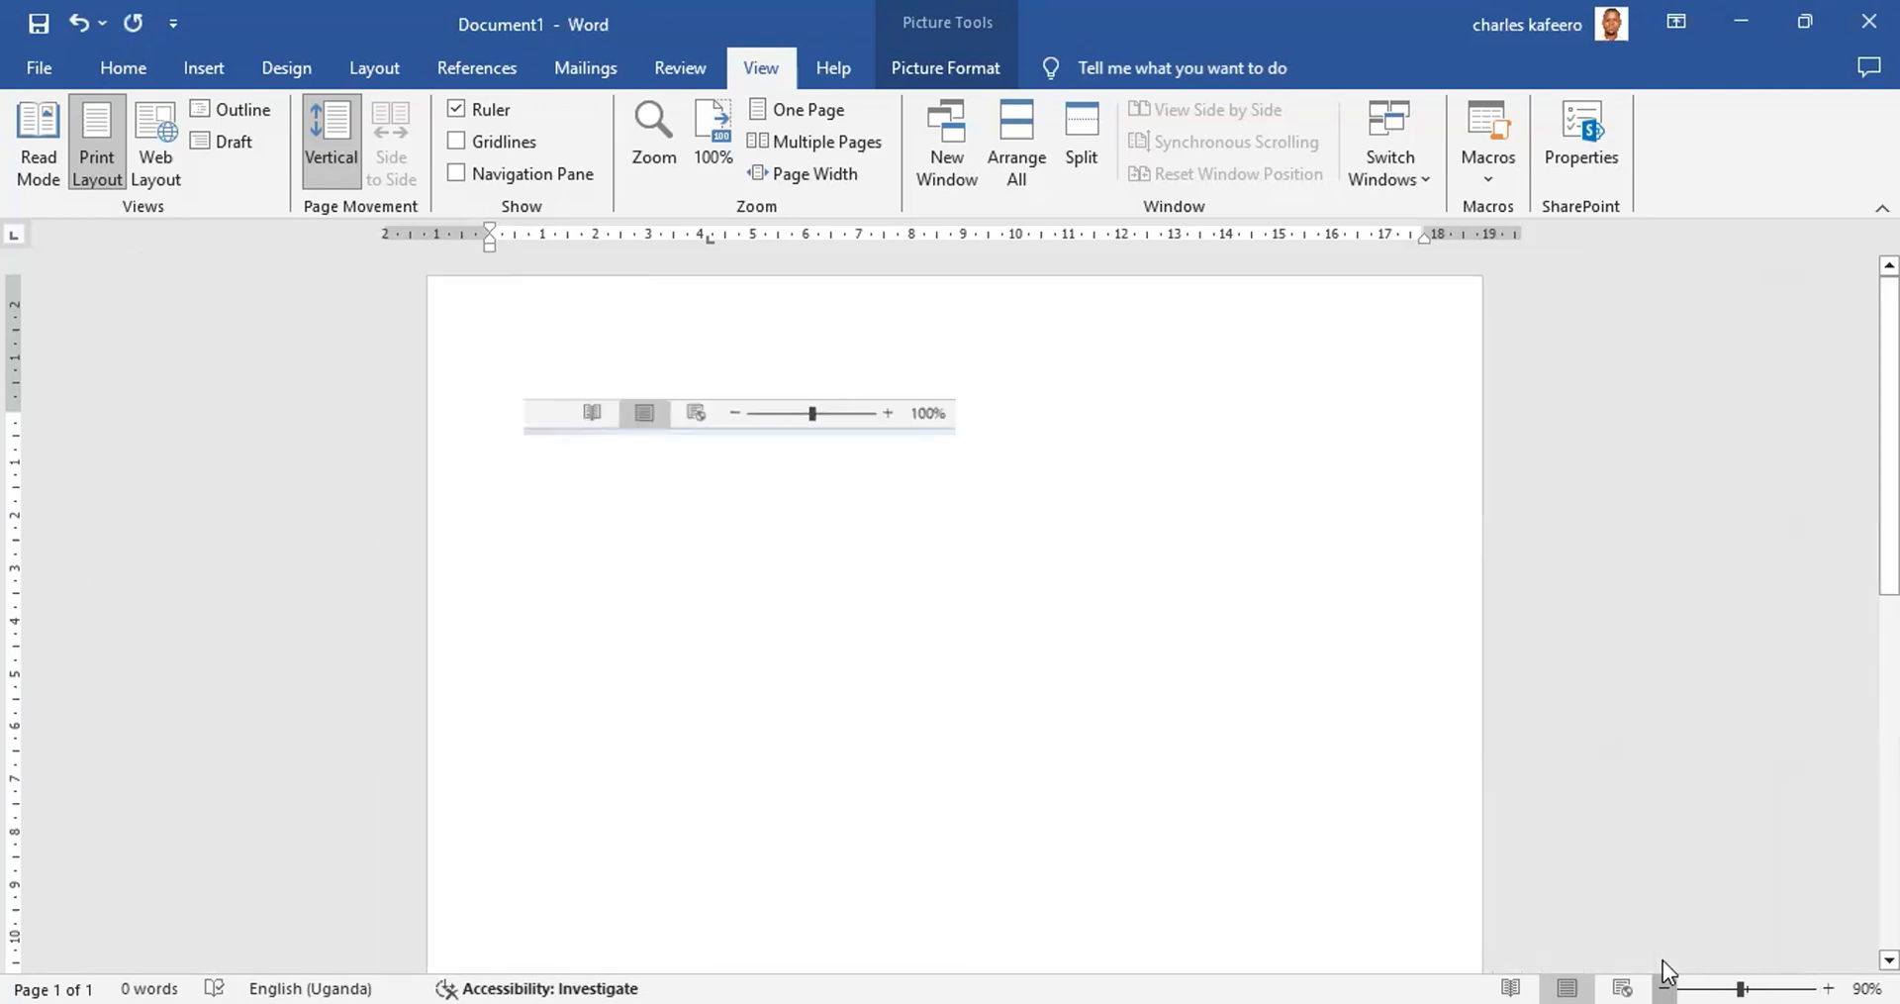
click(1664, 975)
click(1664, 975)
Step: Zoom the page in to 170% in steps of 10%
click(1829, 983)
click(1829, 982)
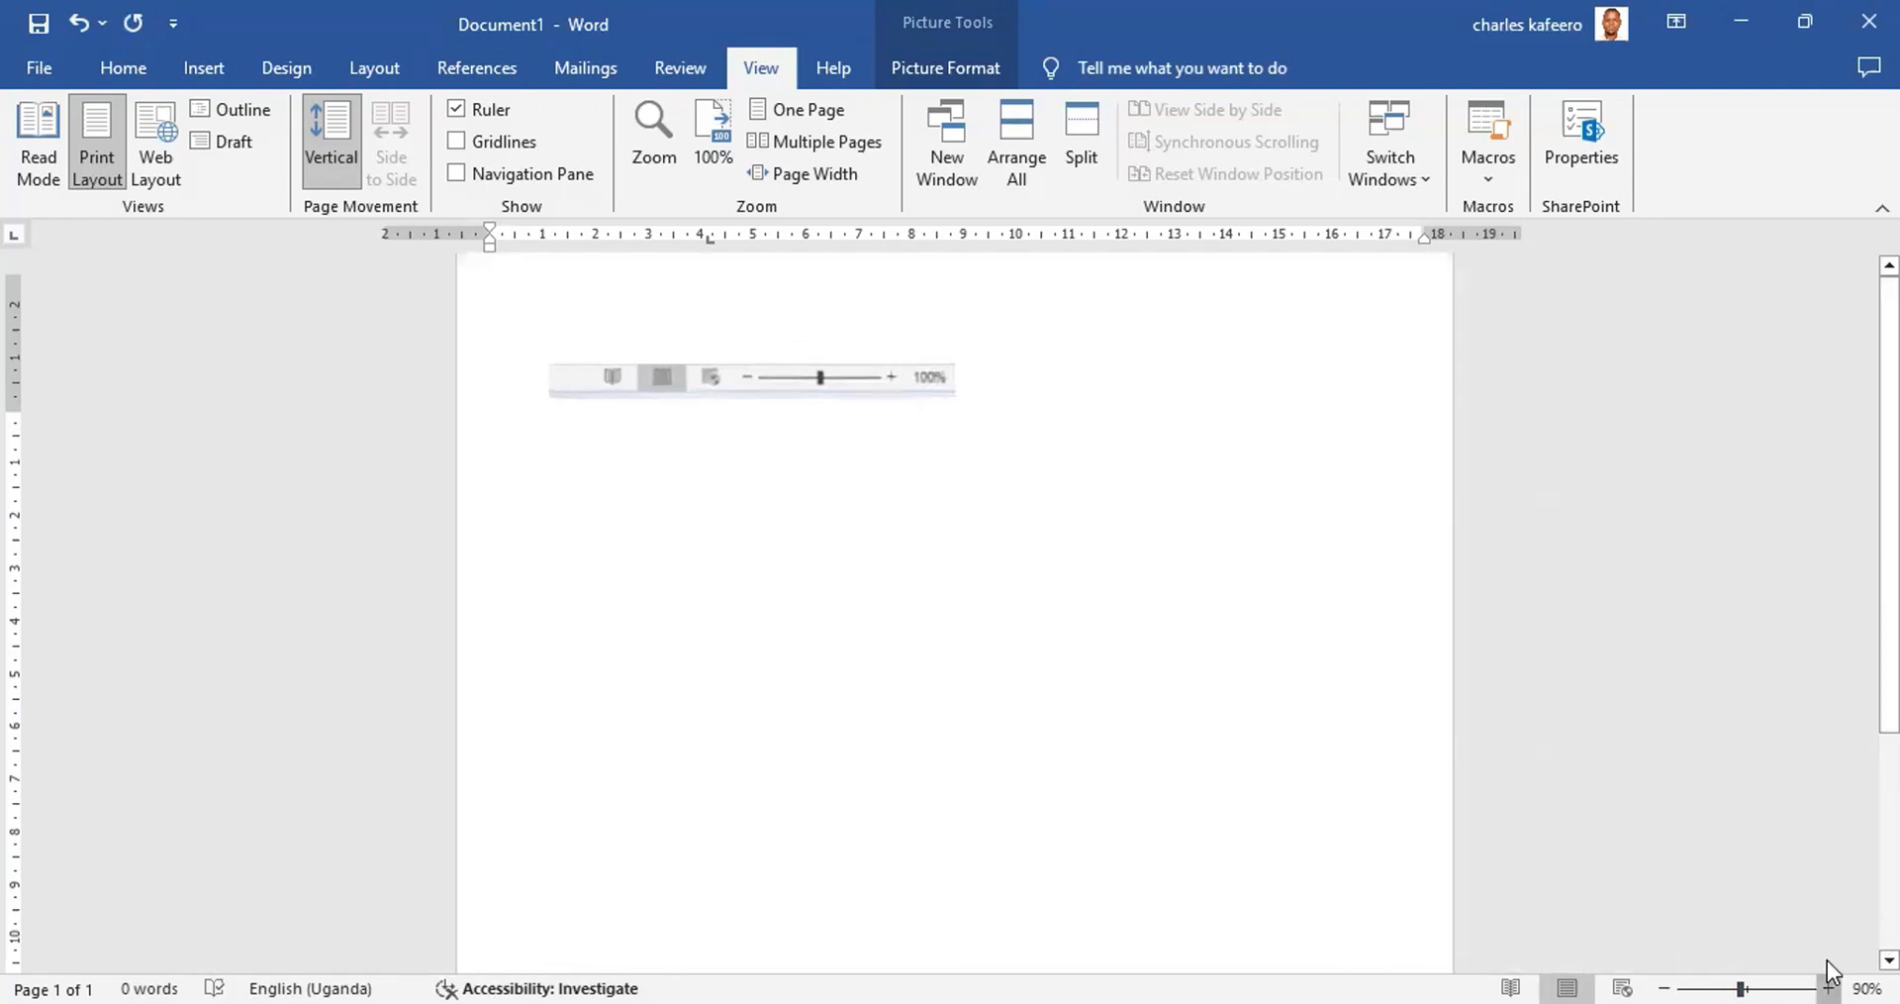
click(1829, 983)
click(1829, 982)
click(1829, 982)
click(1829, 983)
click(1829, 983)
click(1829, 983)
click(1828, 965)
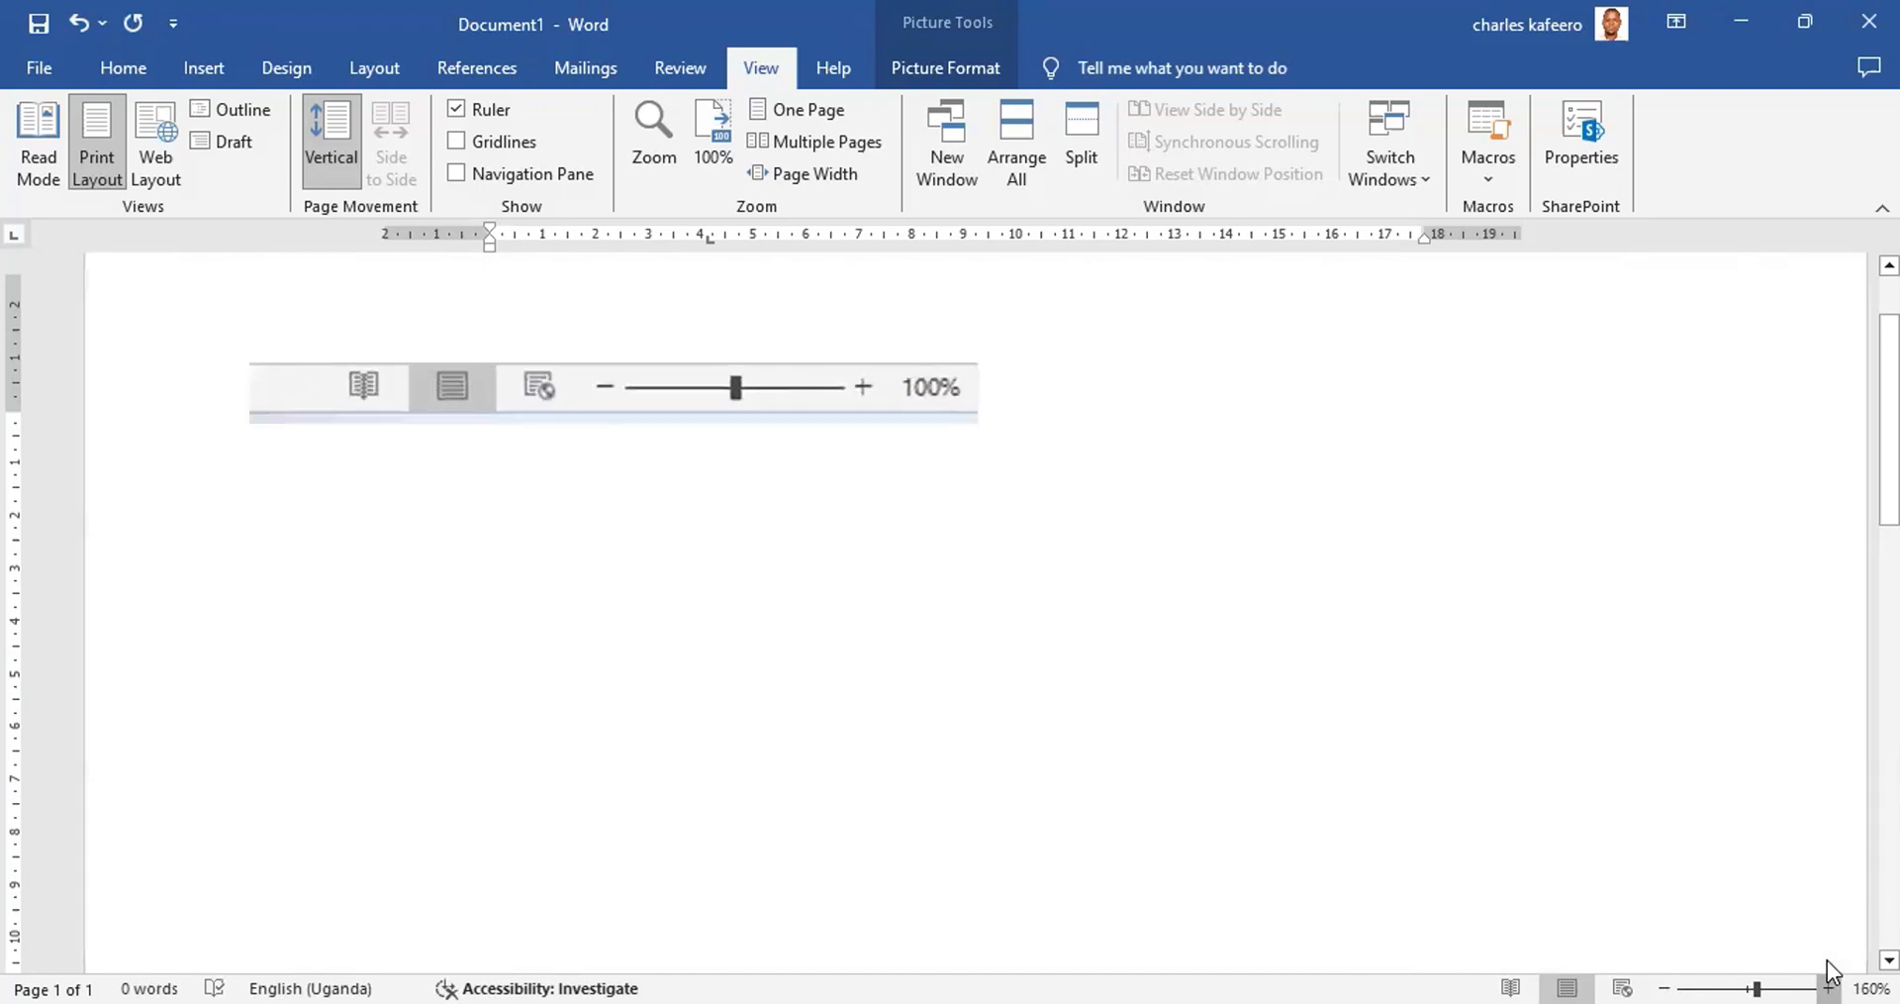
click(1827, 965)
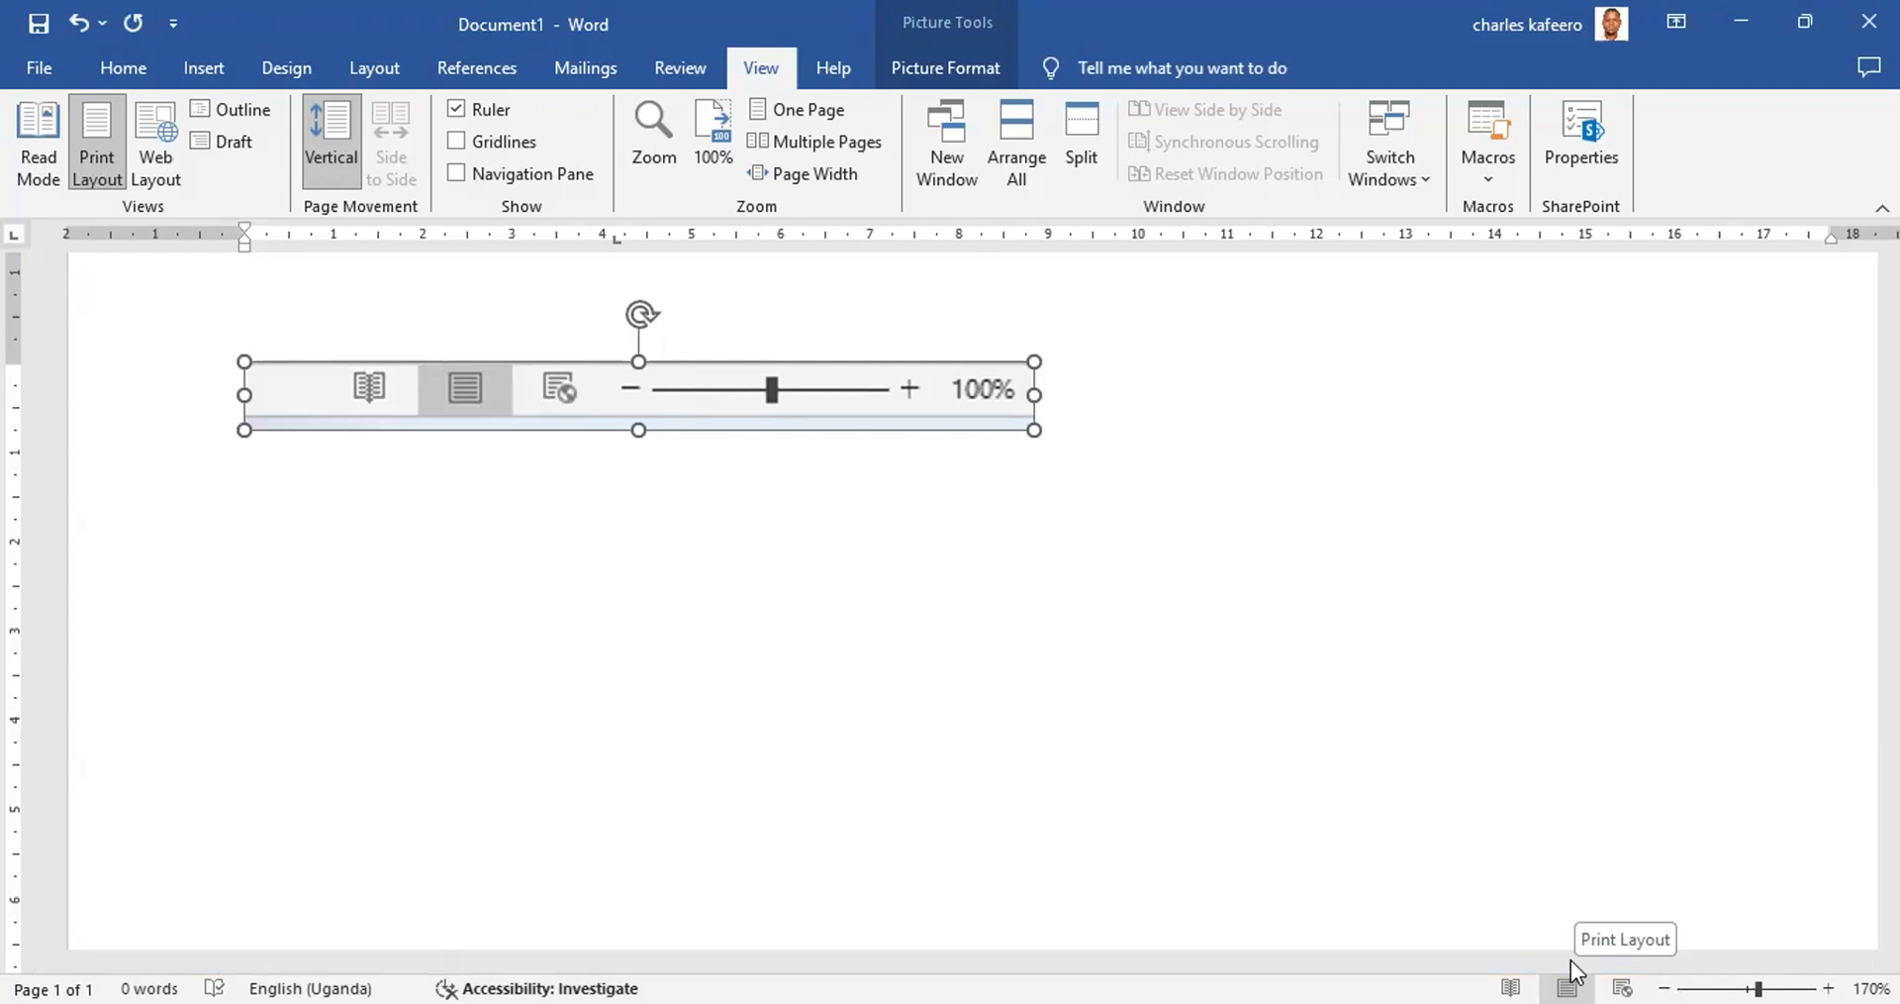
Step: View the document in Read Mode and in Web Layout, and return to Print Layout
click(1516, 960)
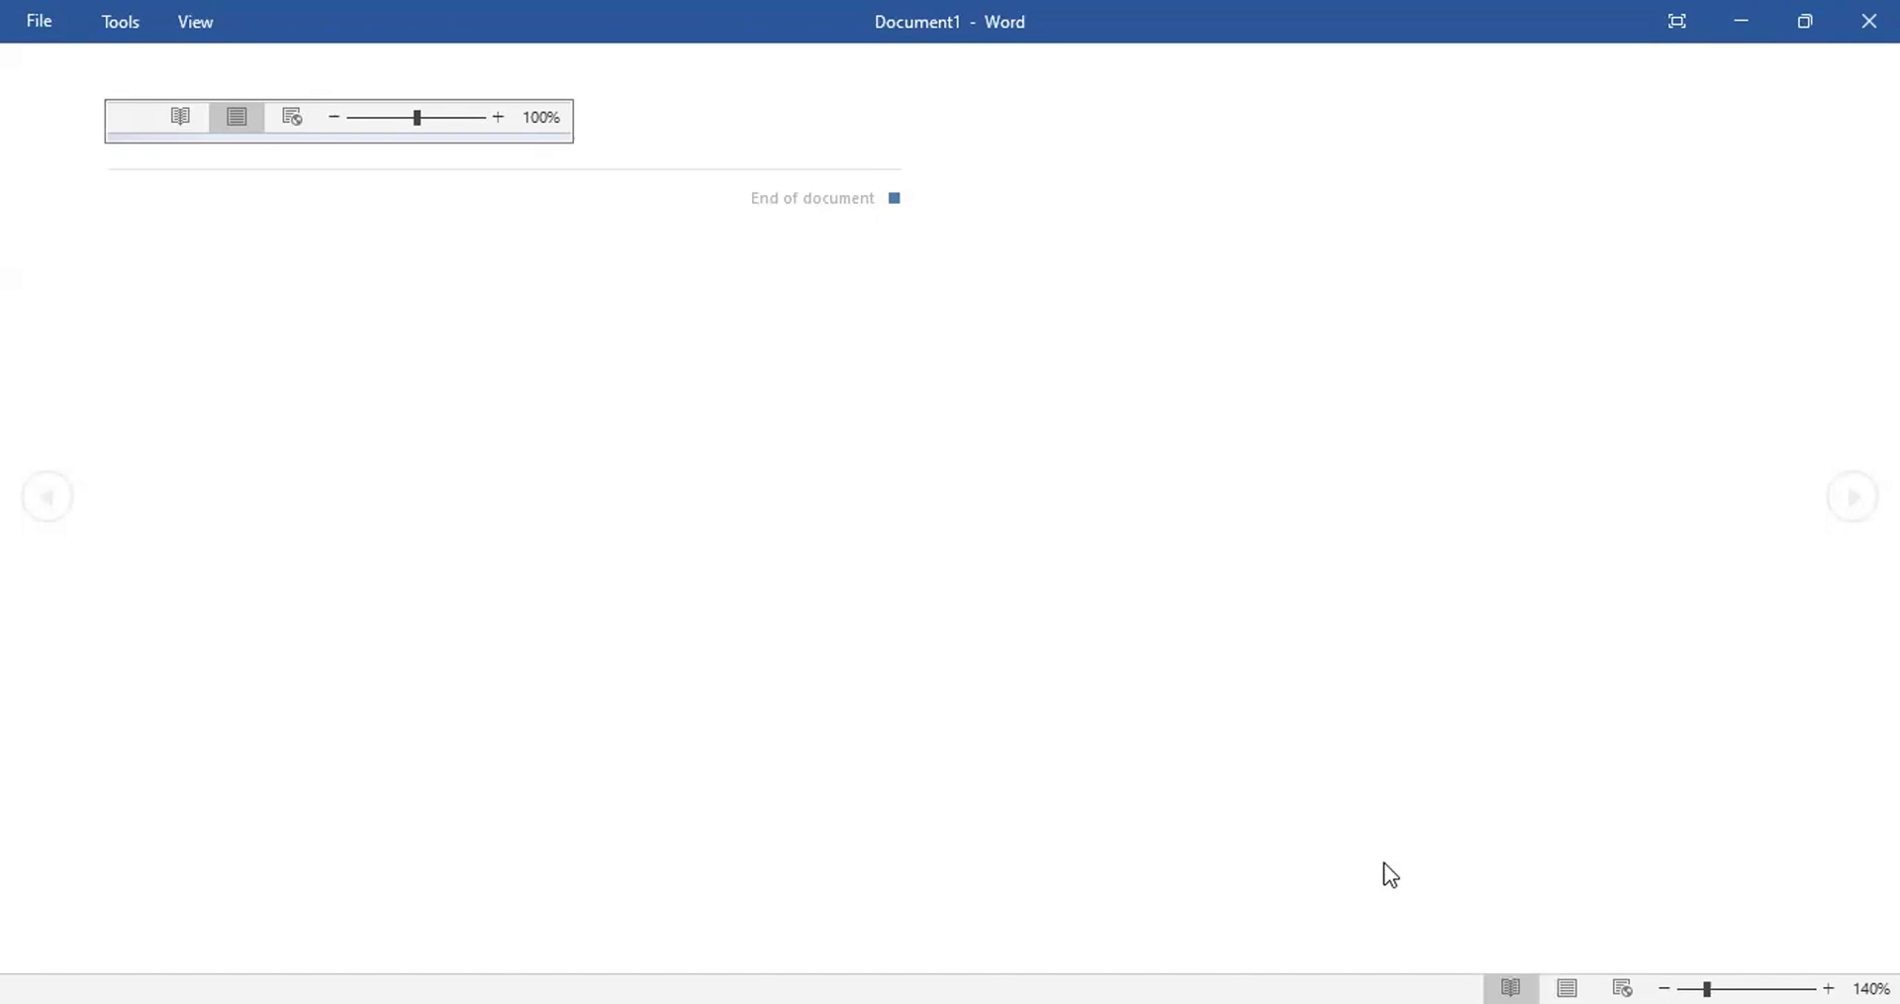
click(1621, 960)
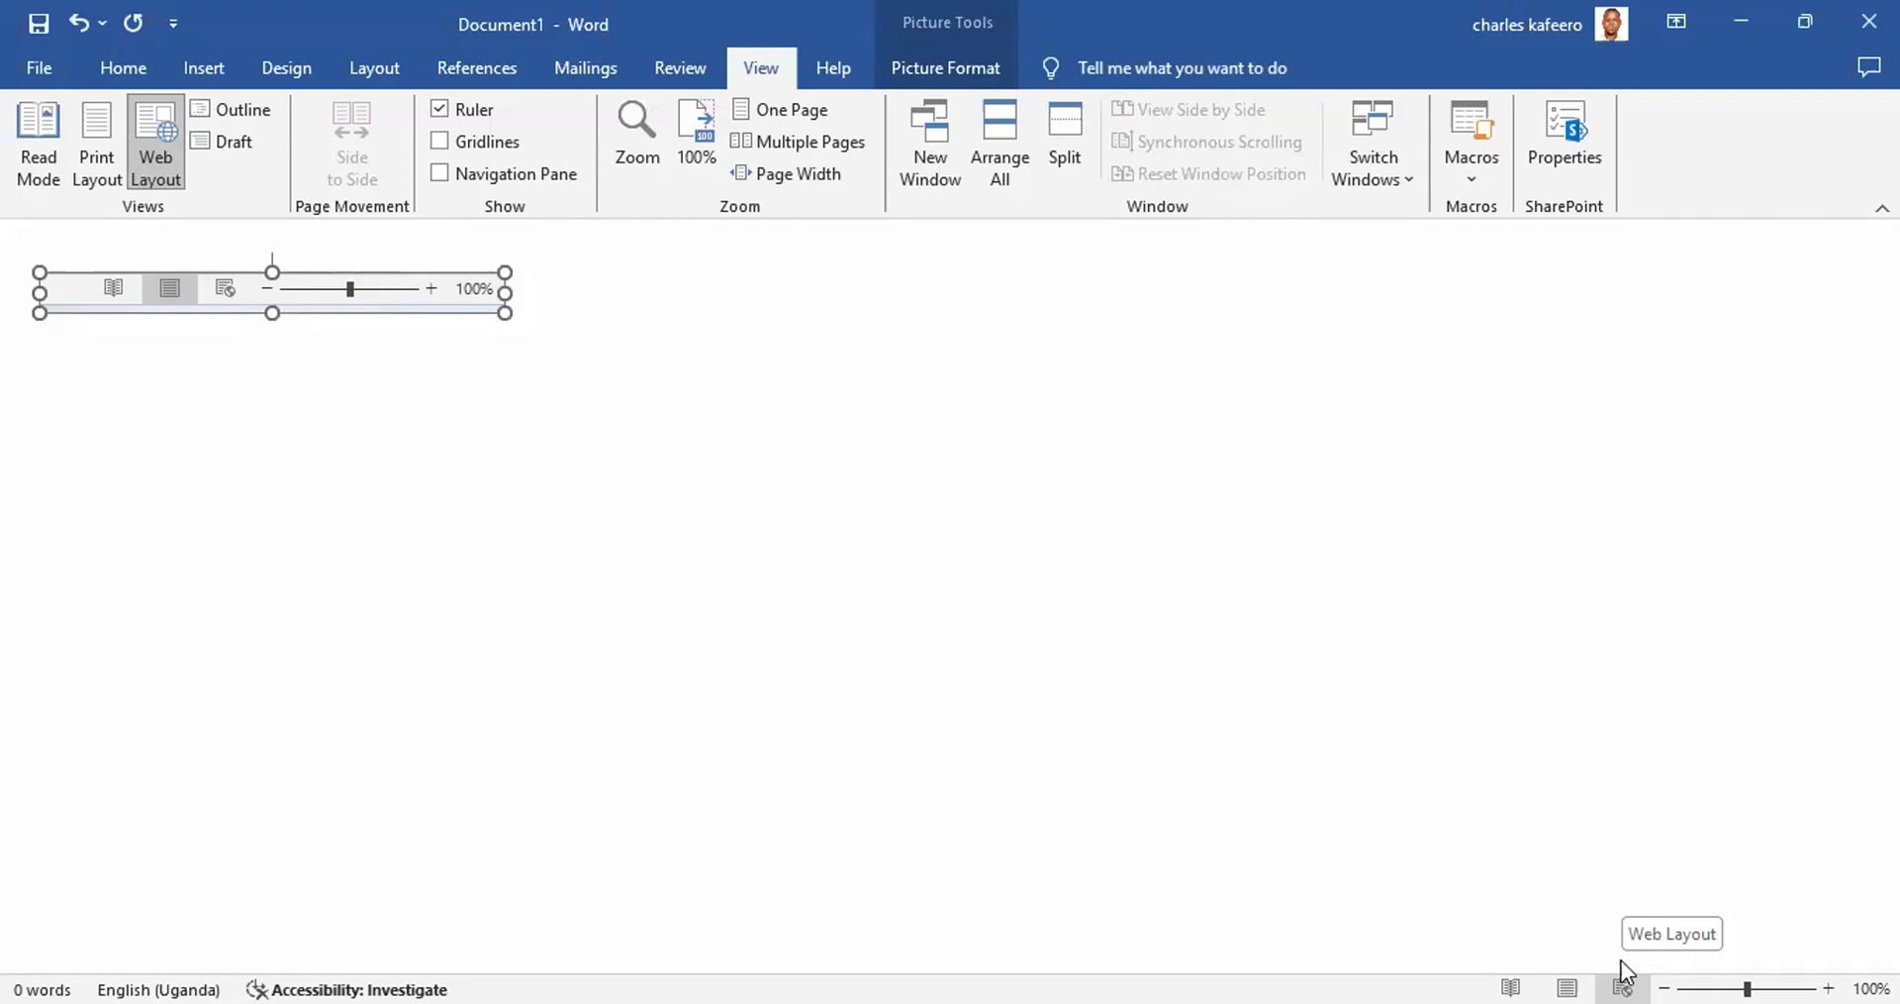
click(1573, 960)
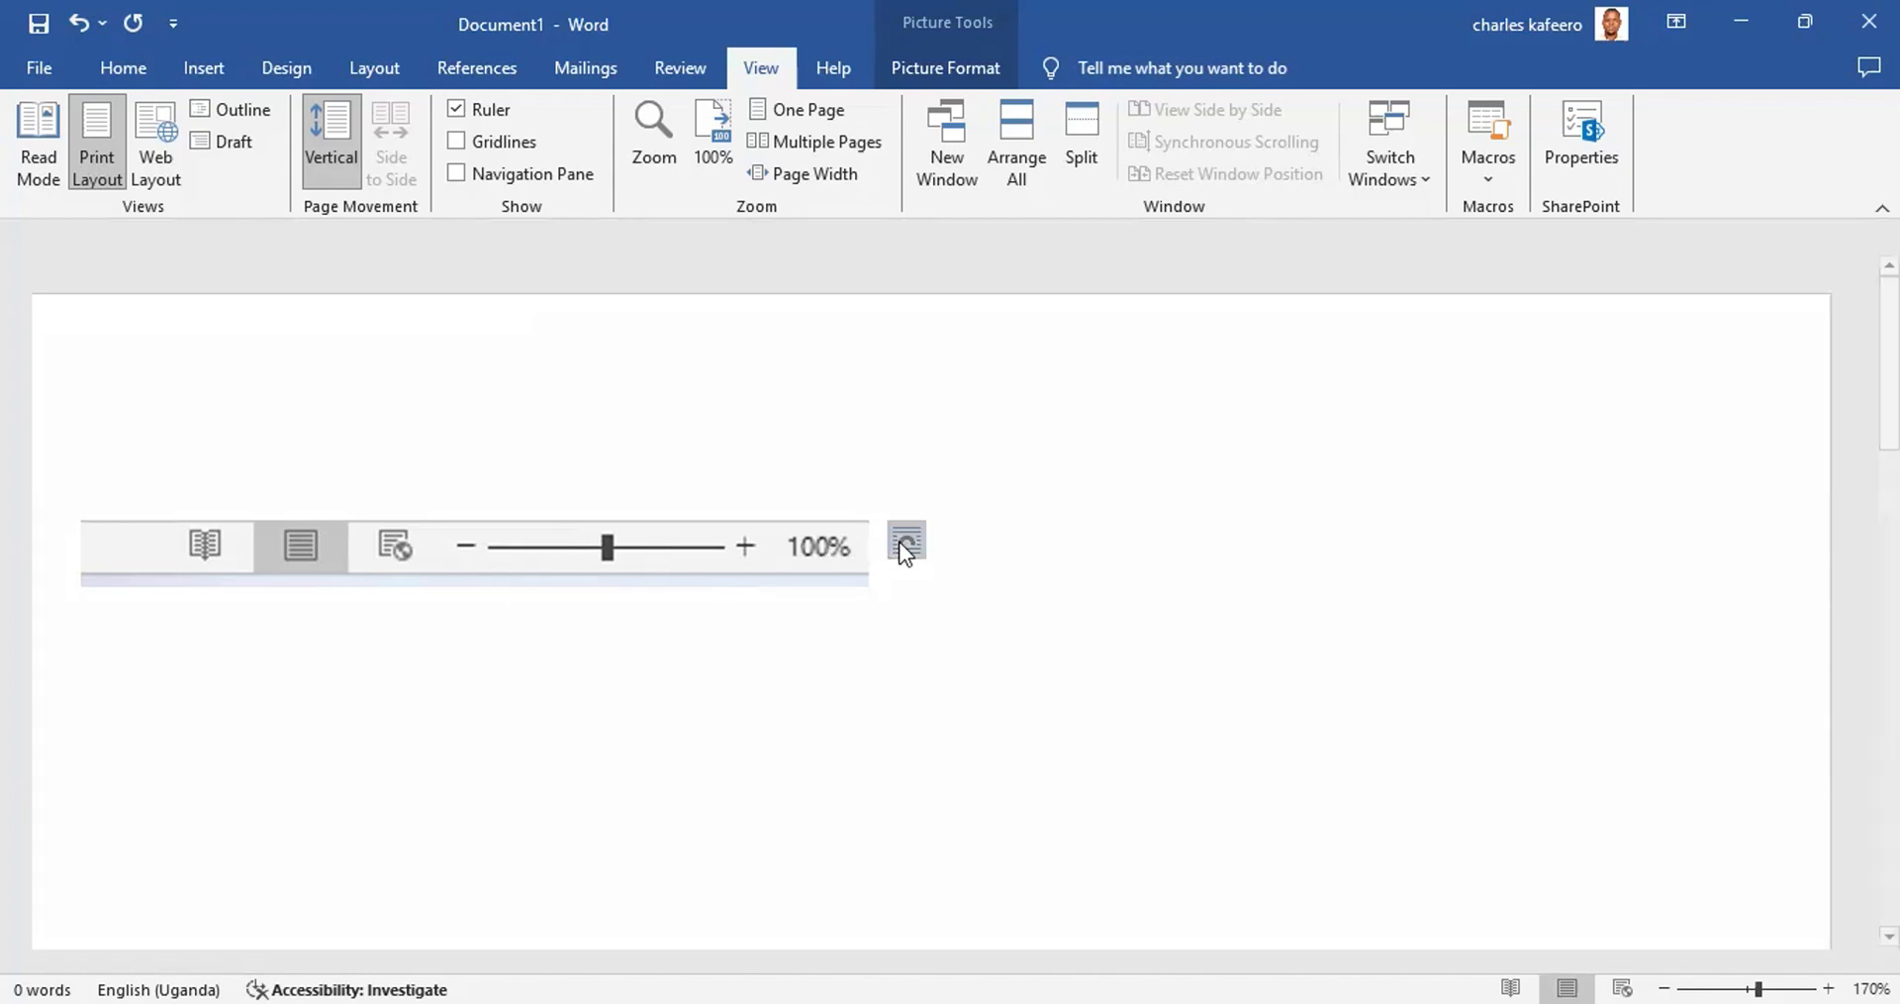
Step: Replace the picture of the view and zoom controls with the copied ribbon screenshot, and reduce the zoom to 130%
click(837, 545)
key(Delete)
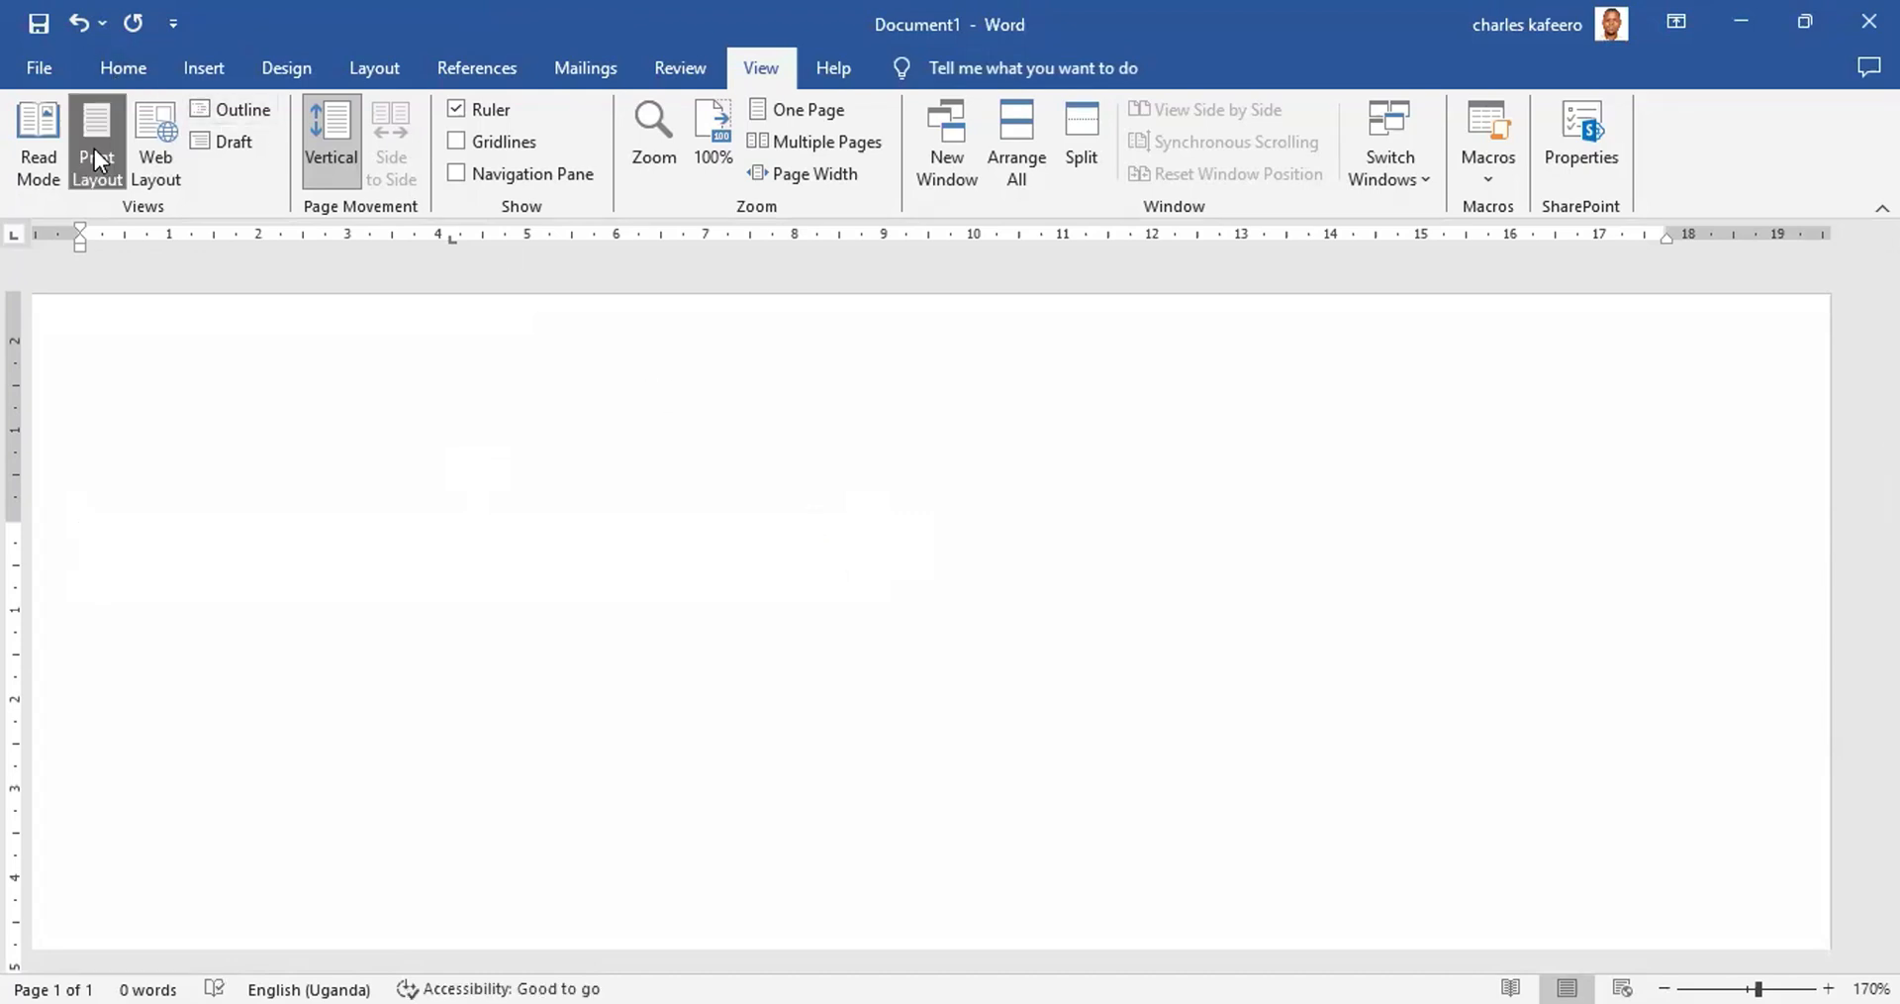
click(117, 69)
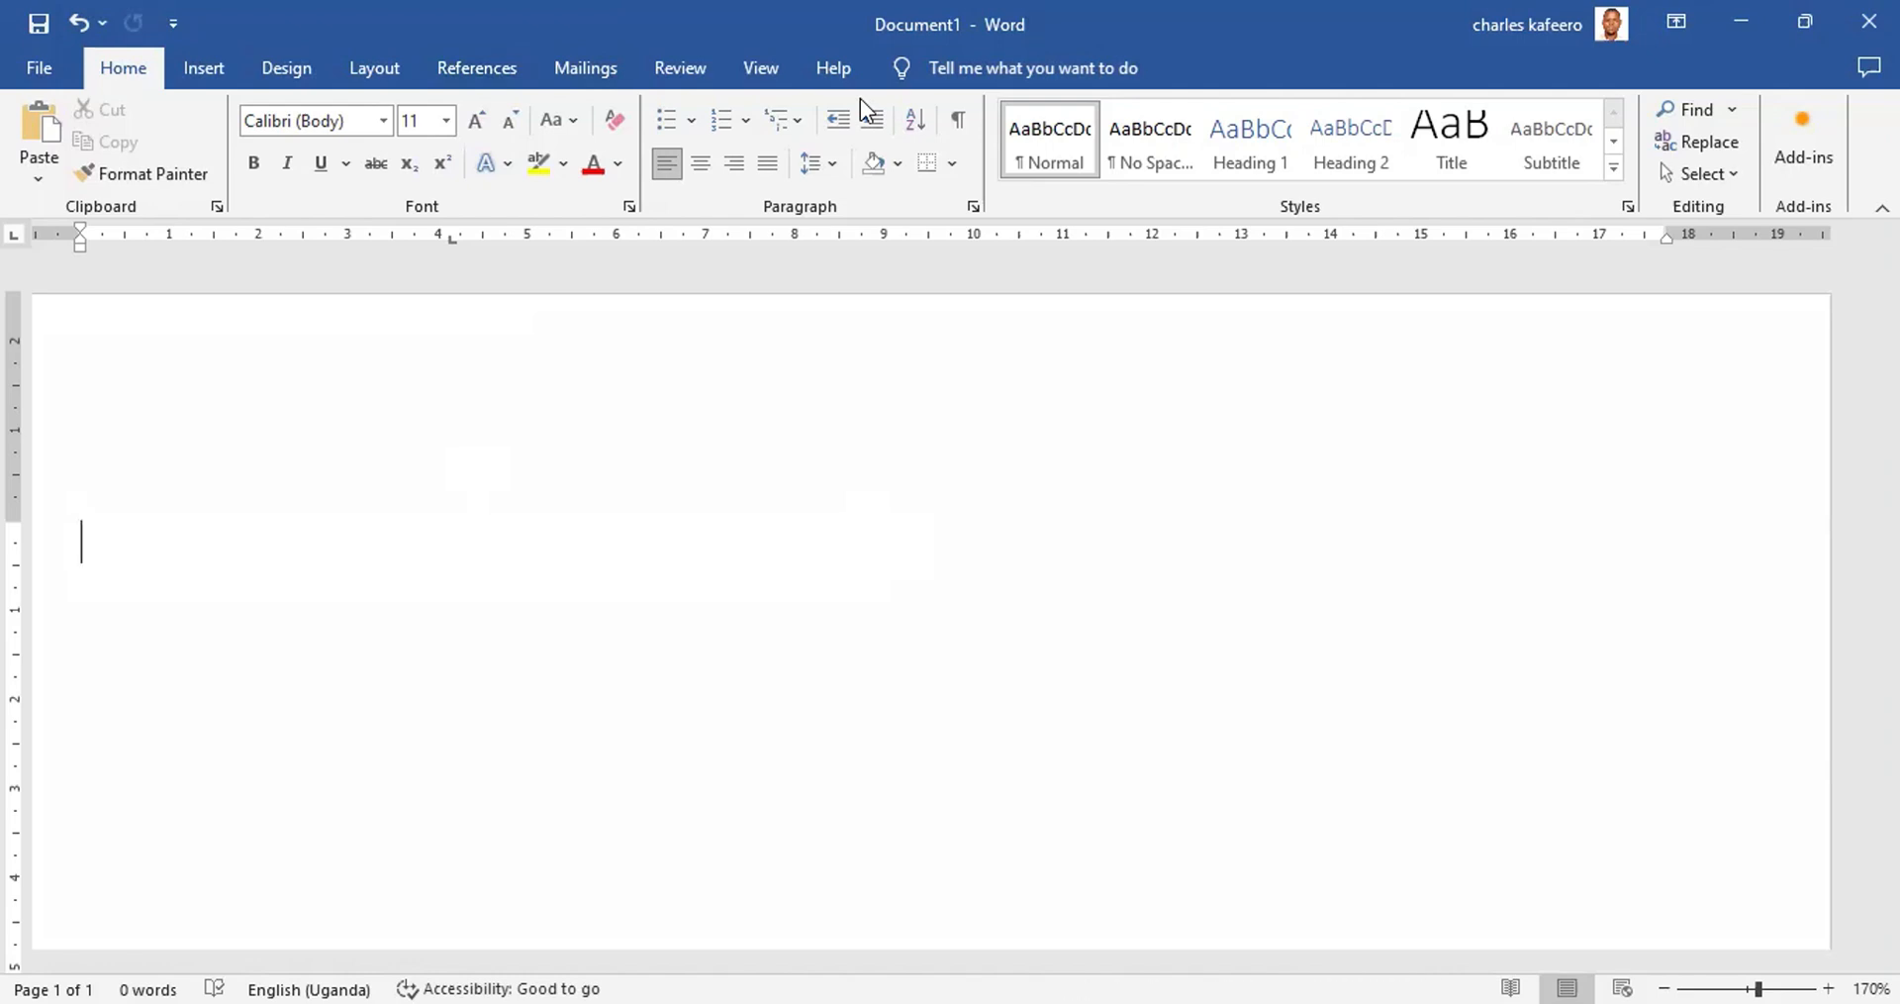
right_click(87, 519)
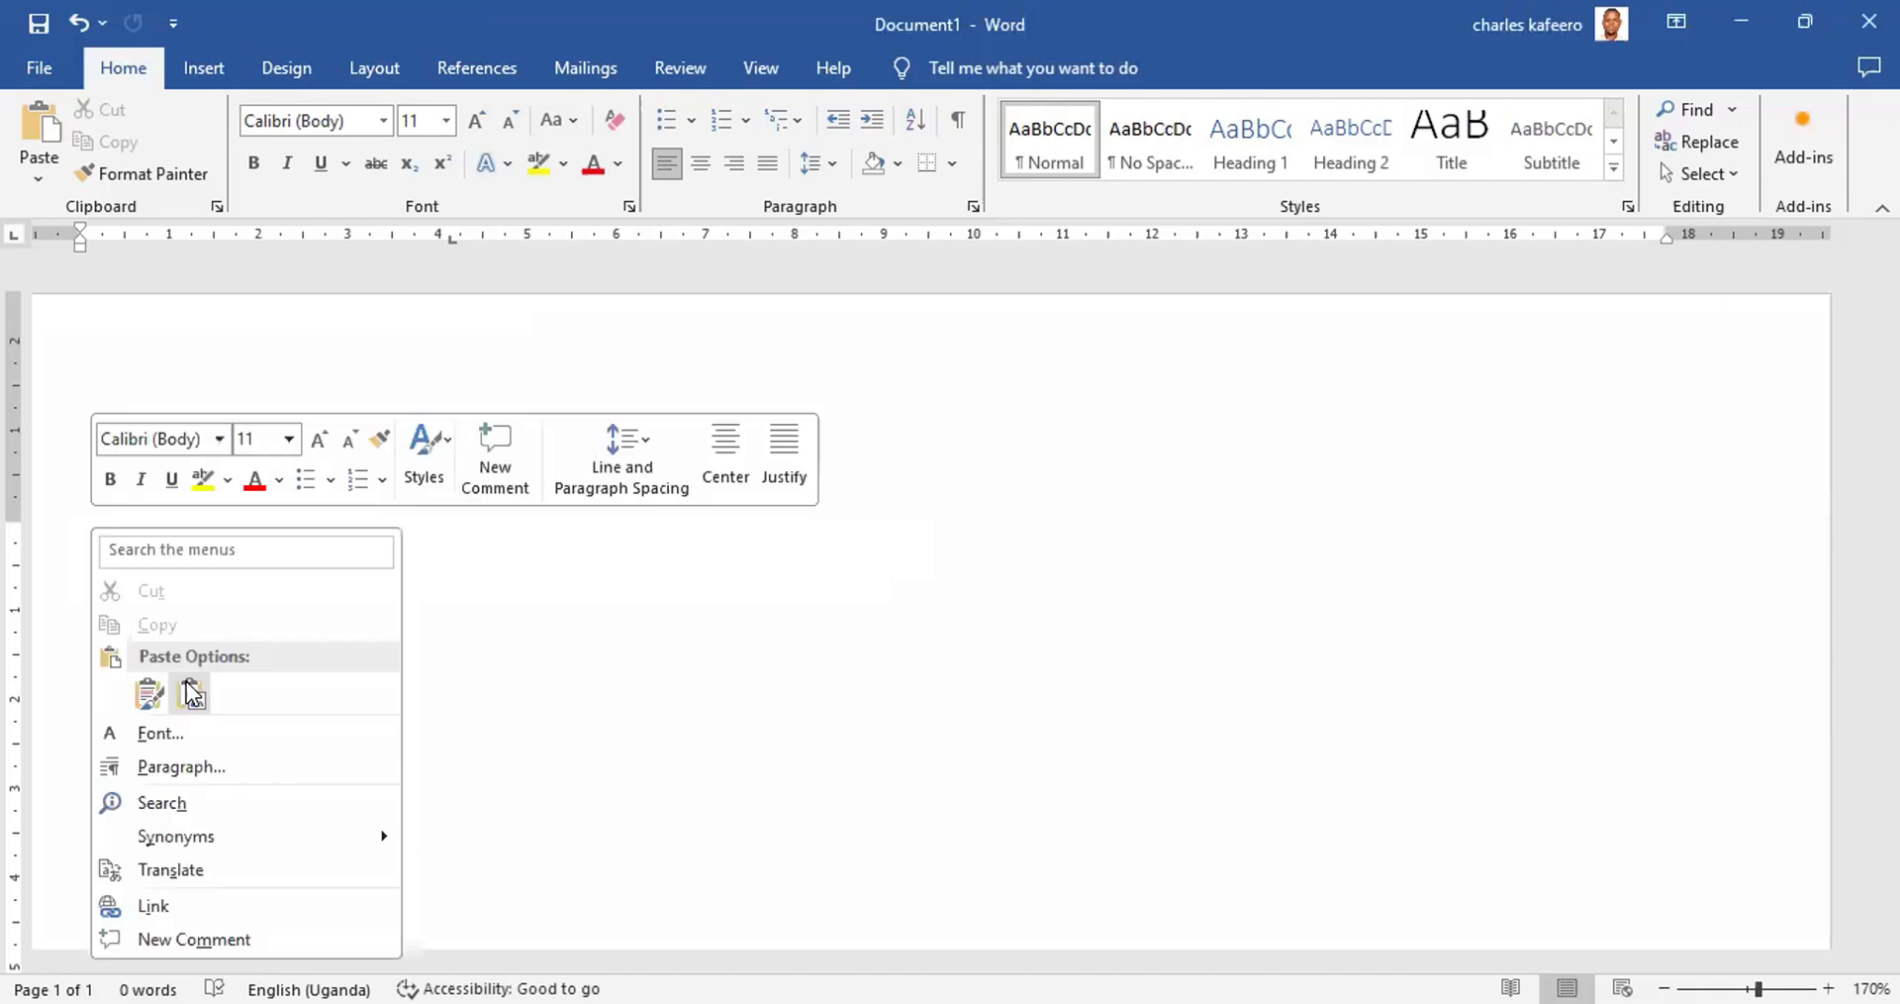
click(191, 693)
scroll(57, 89, up, 1)
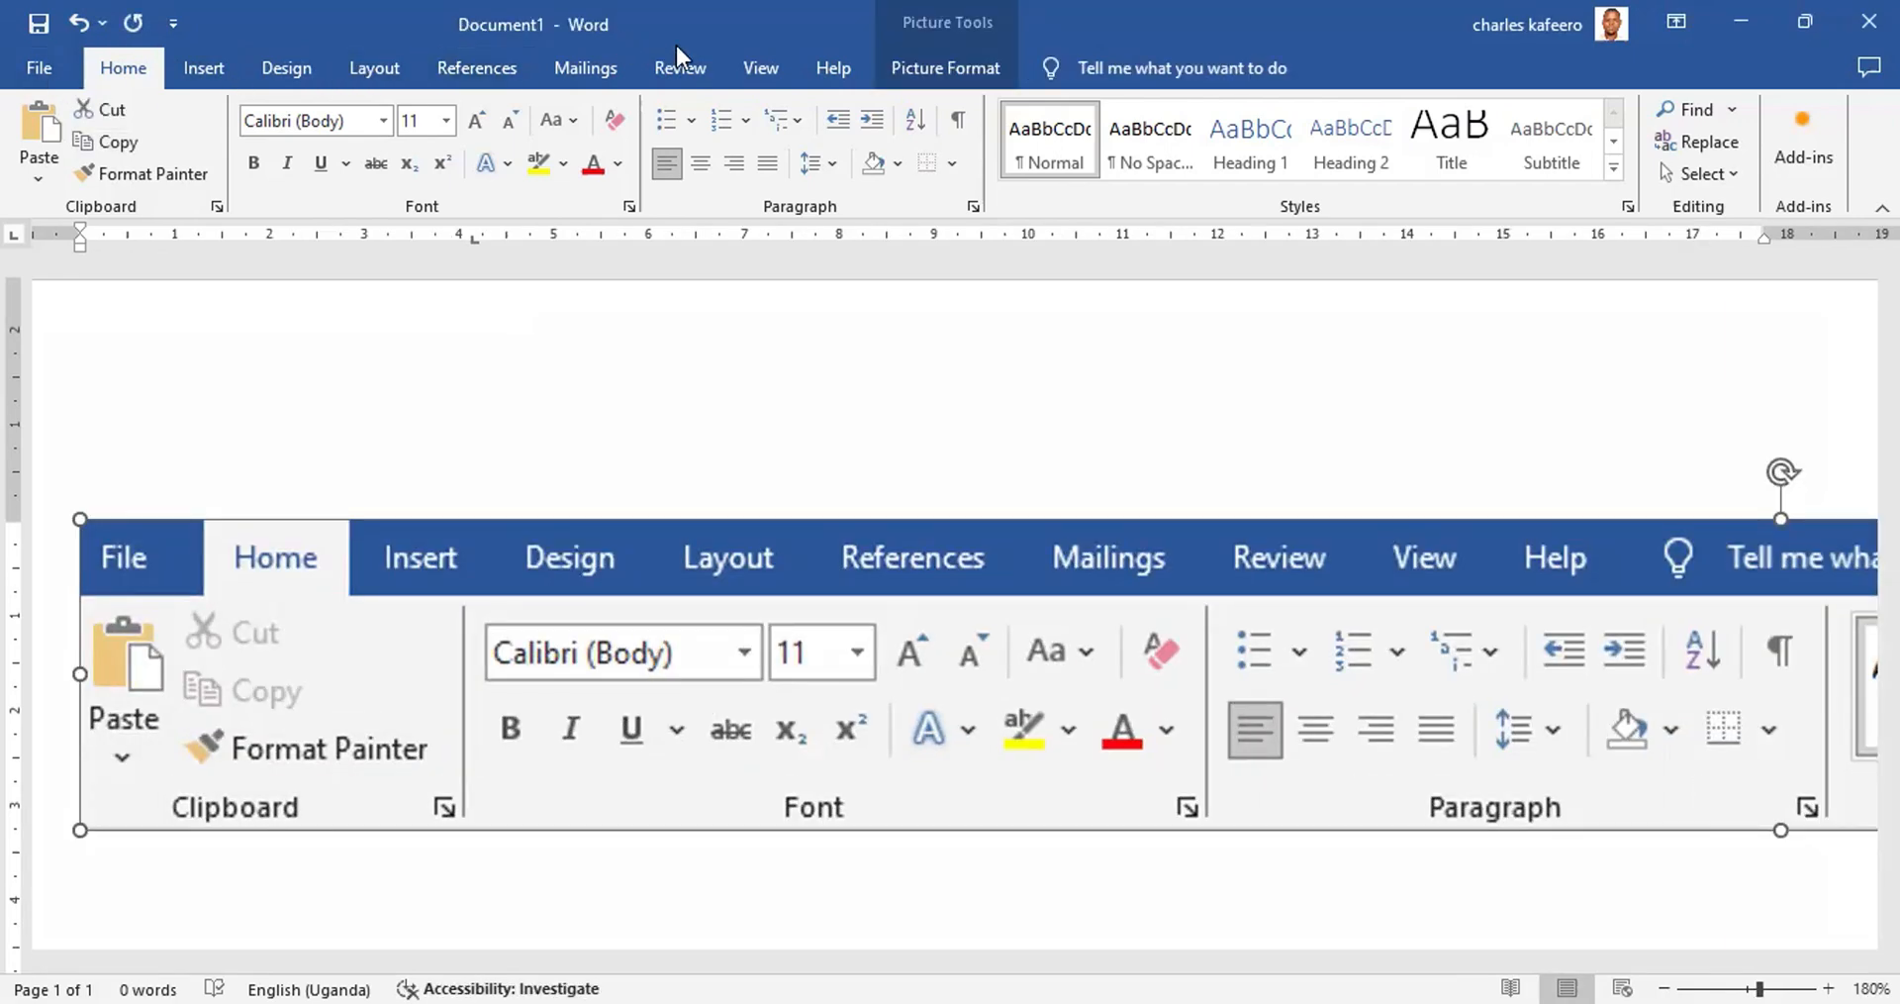
click(745, 65)
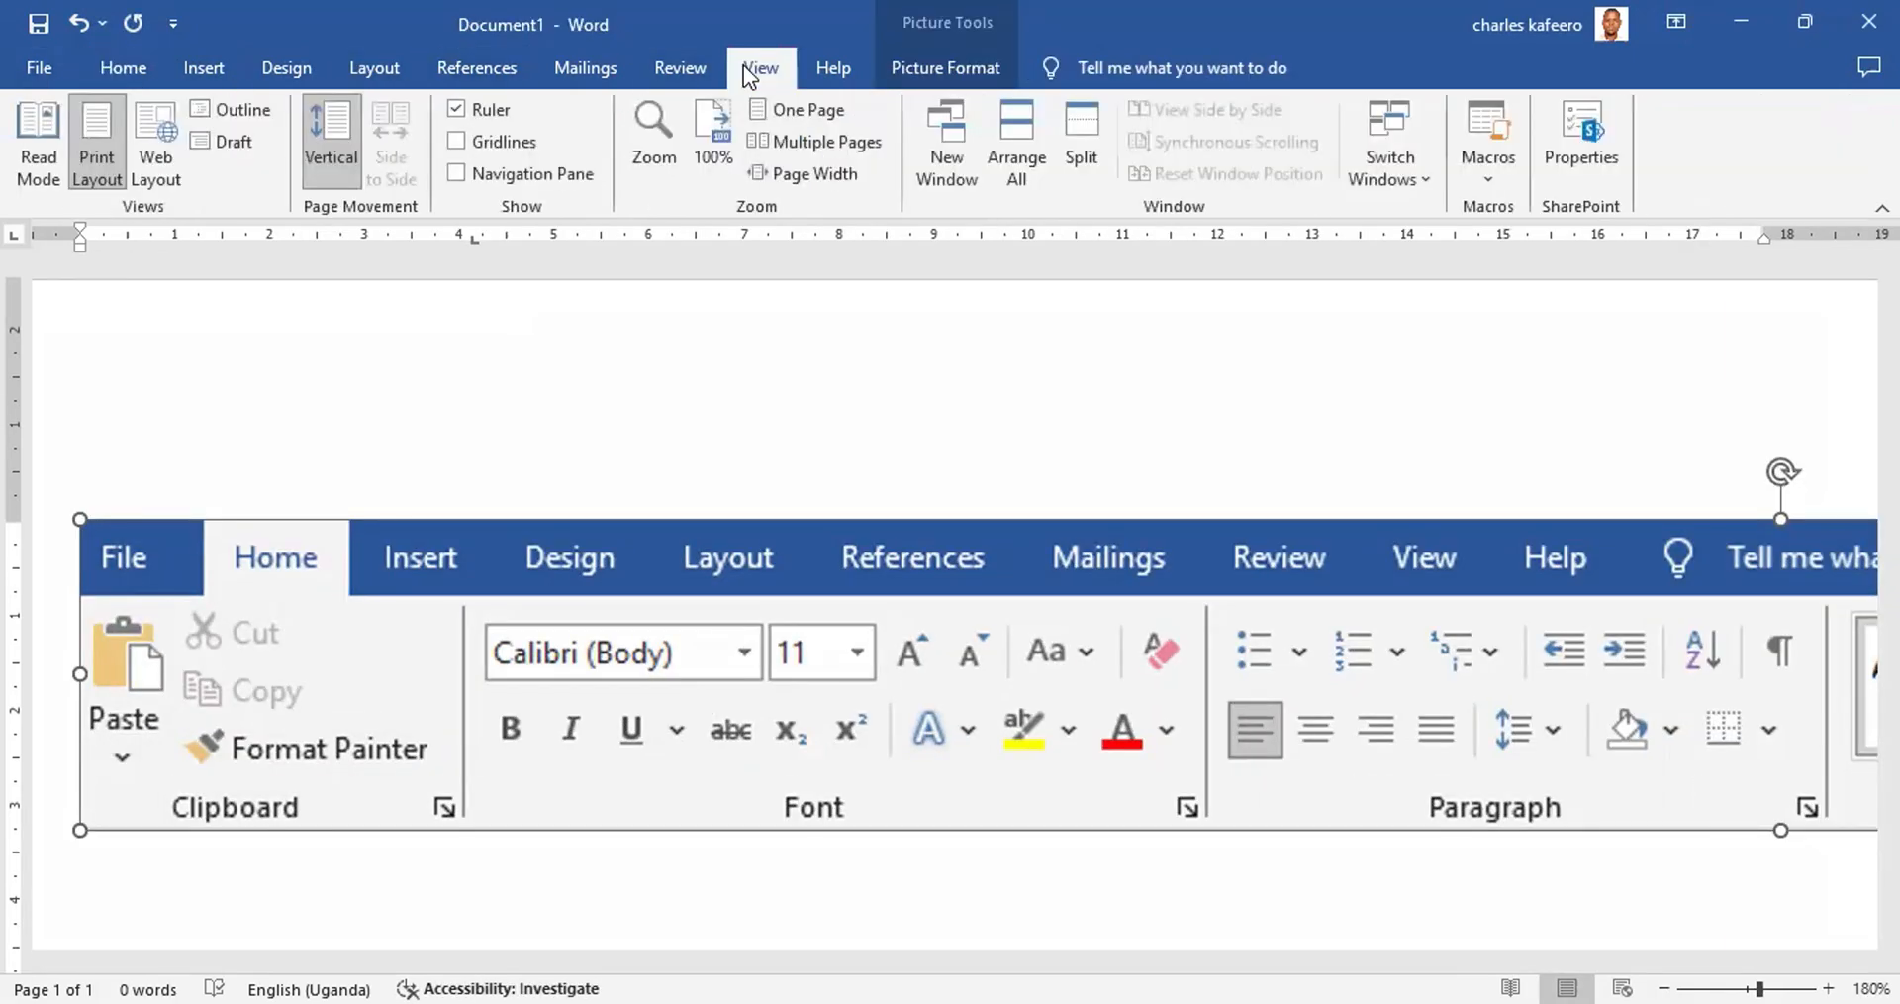
click(712, 148)
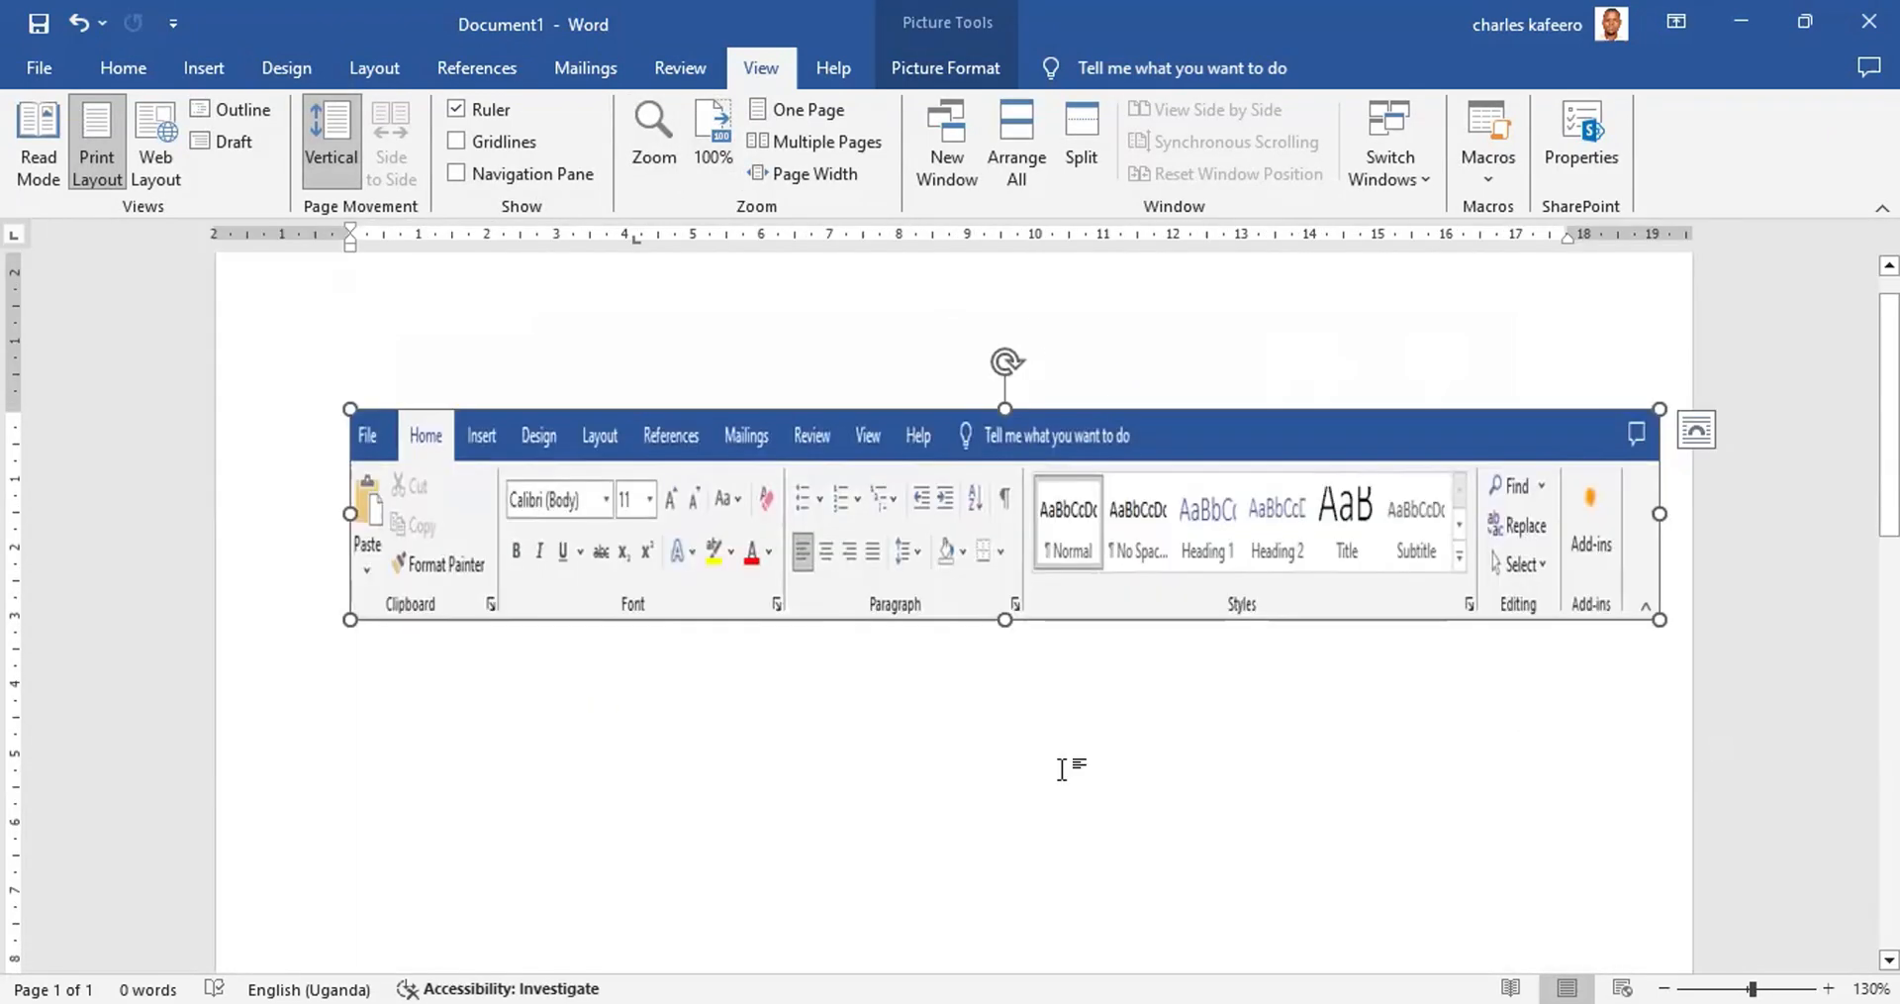
Step: Enter the text "TAB/ tab" on a line directly above the ribbon picture
key(ctrl+a)
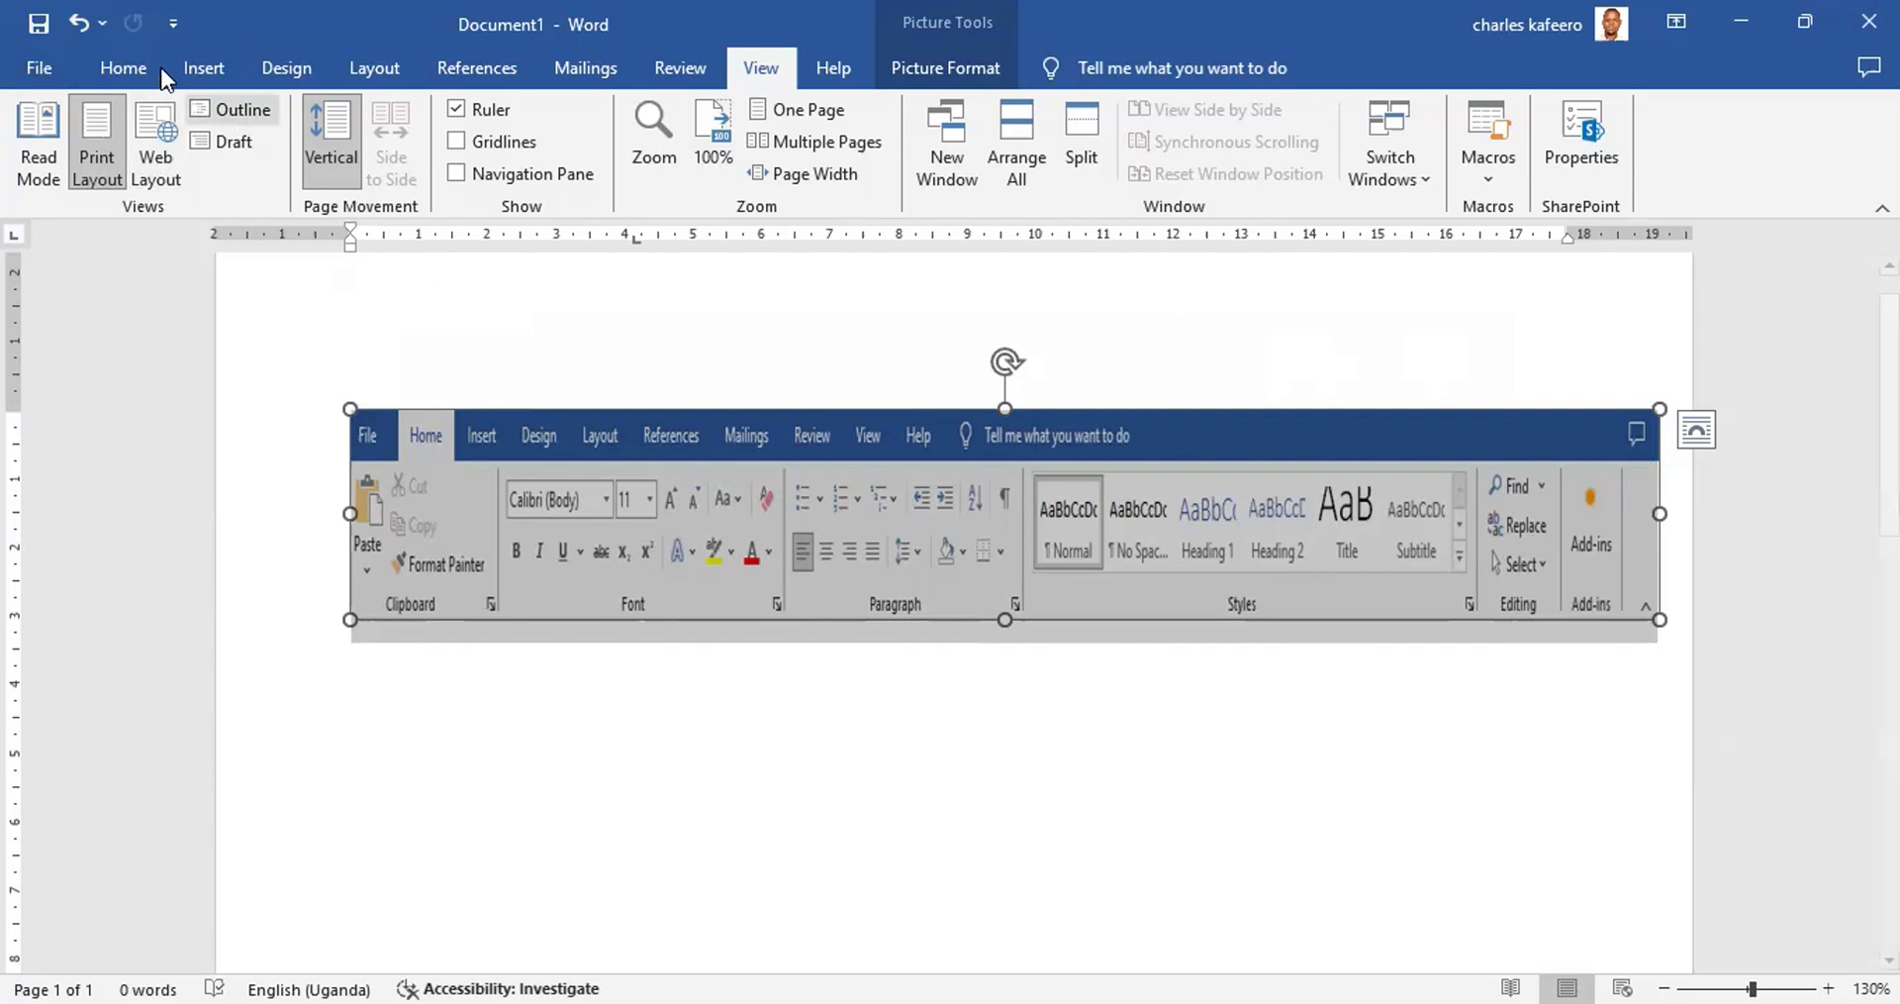
click(124, 65)
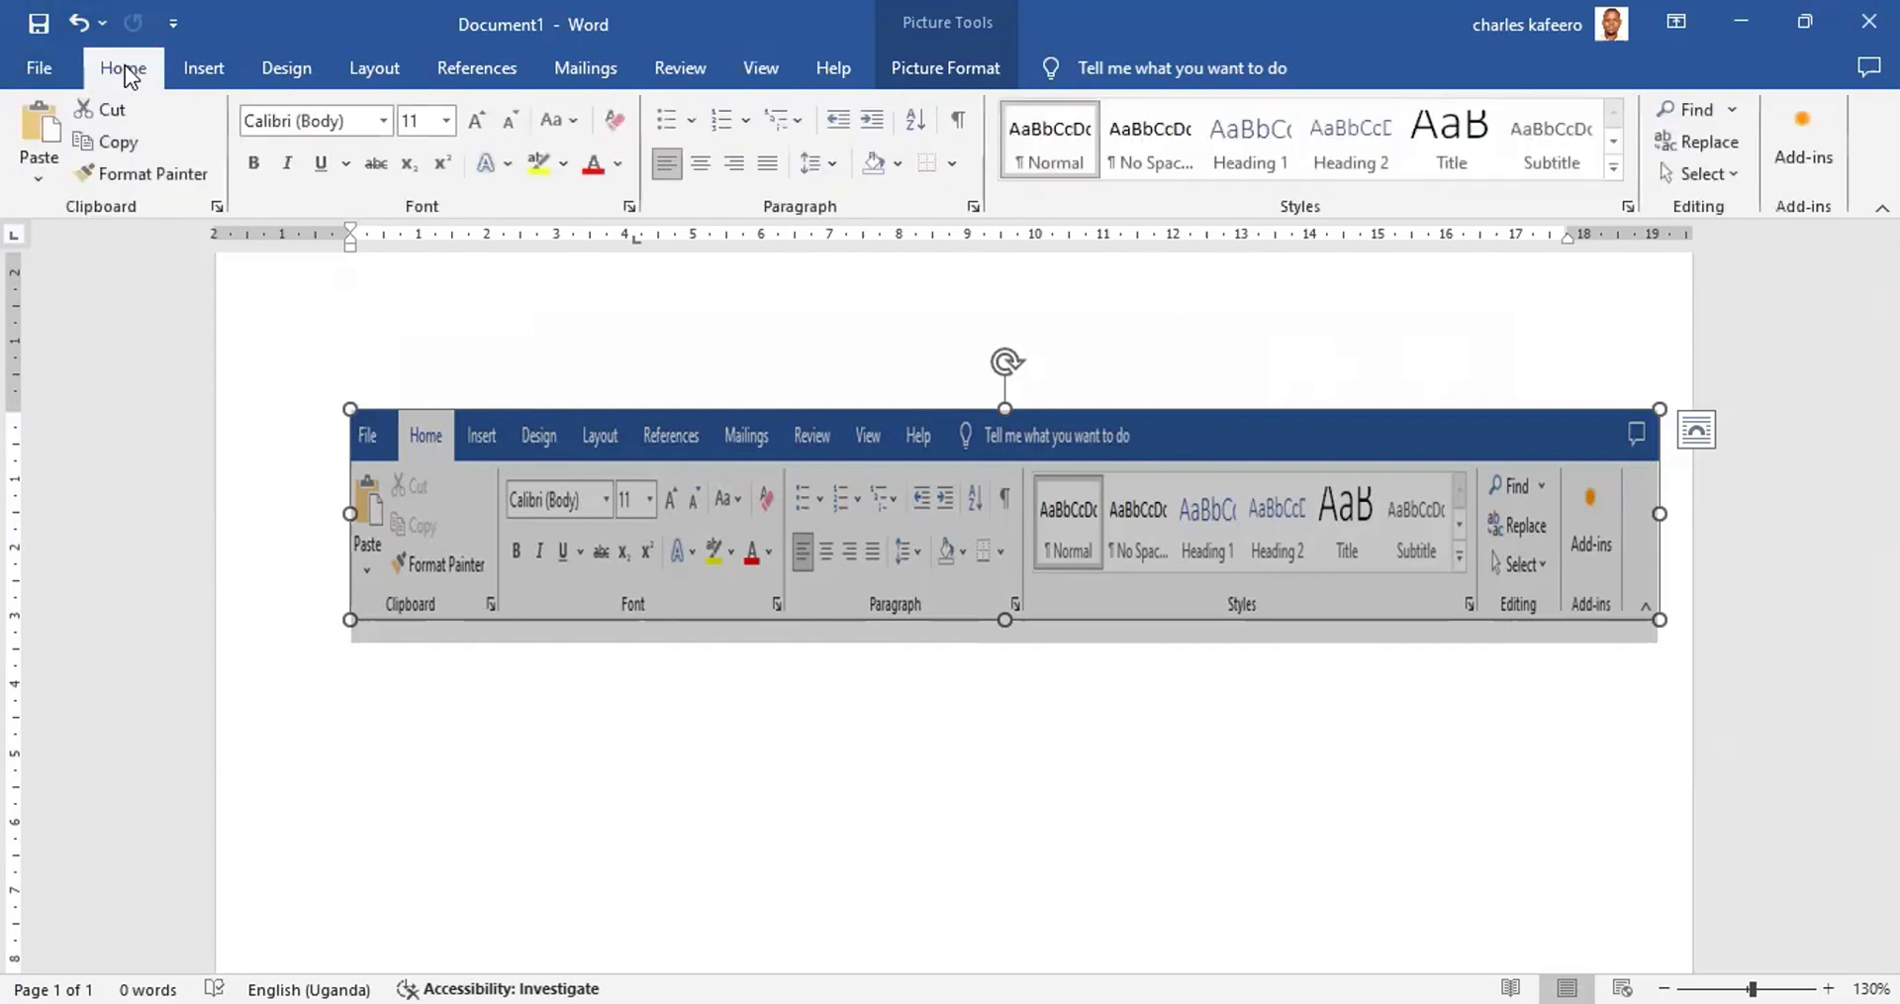
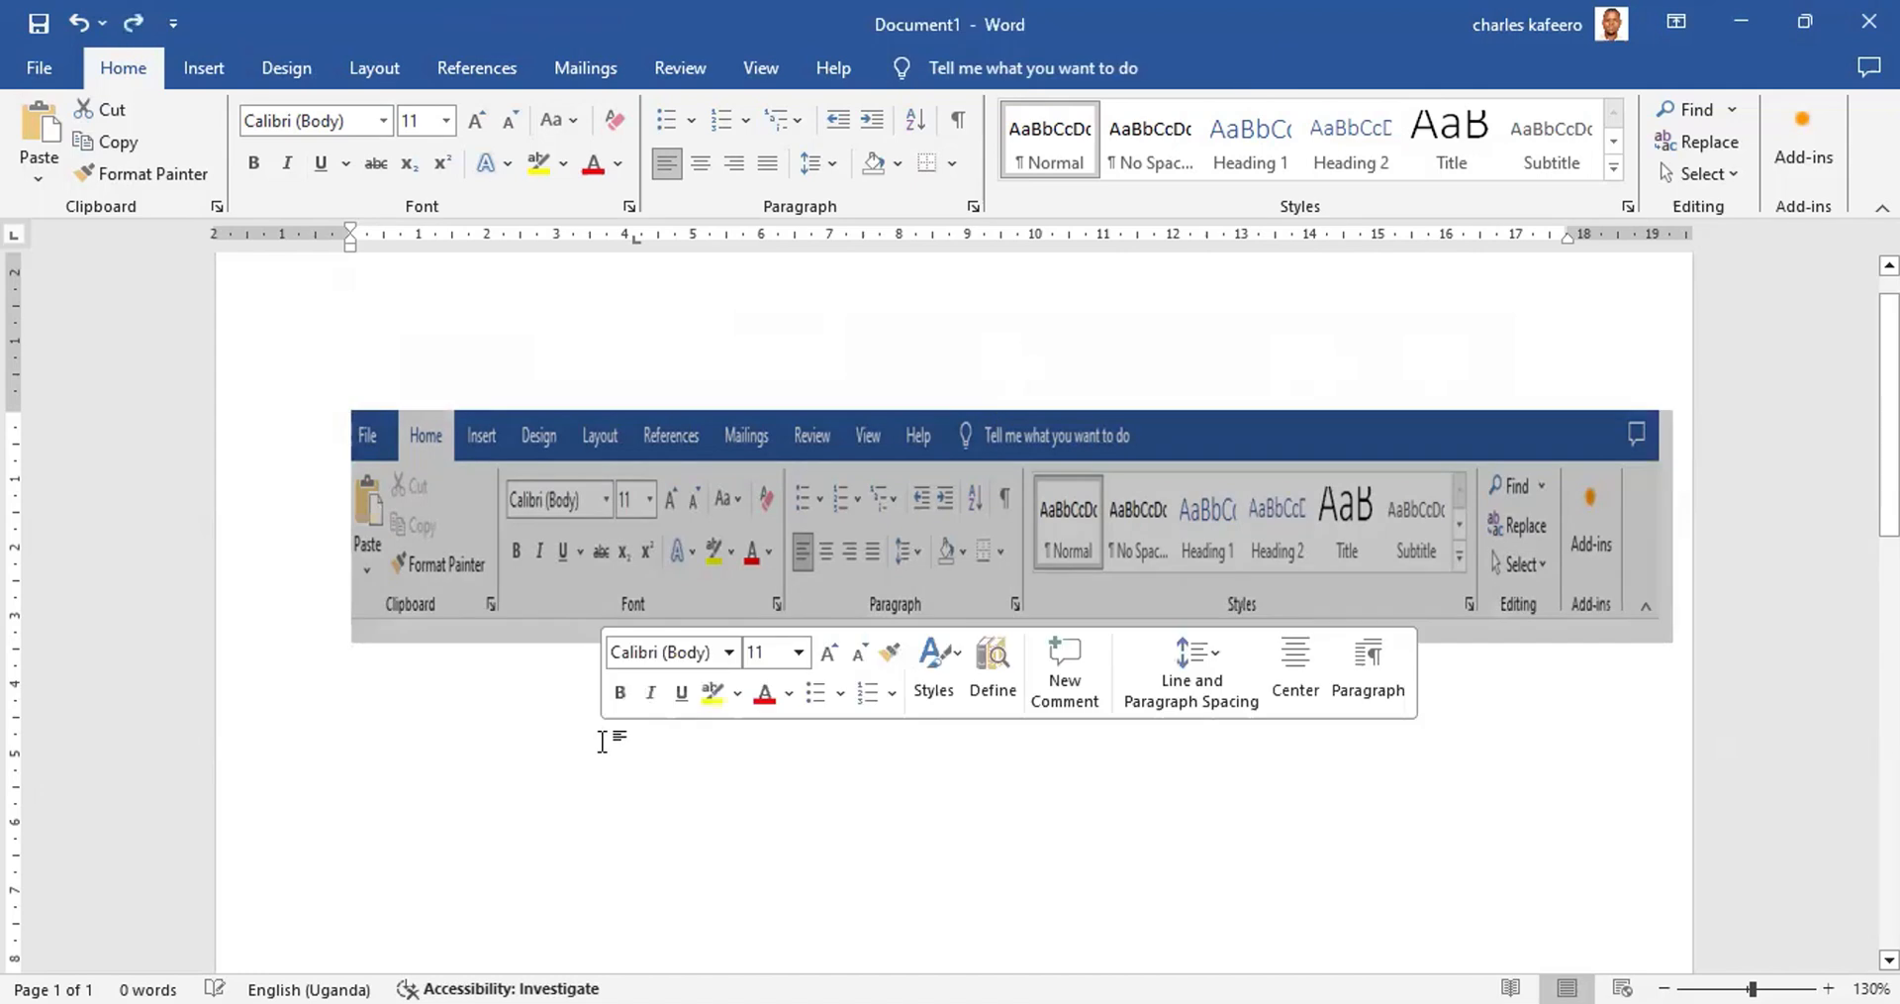
key(Delete)
text(TS)
key(ctrl+z)
key(ctrl+z)
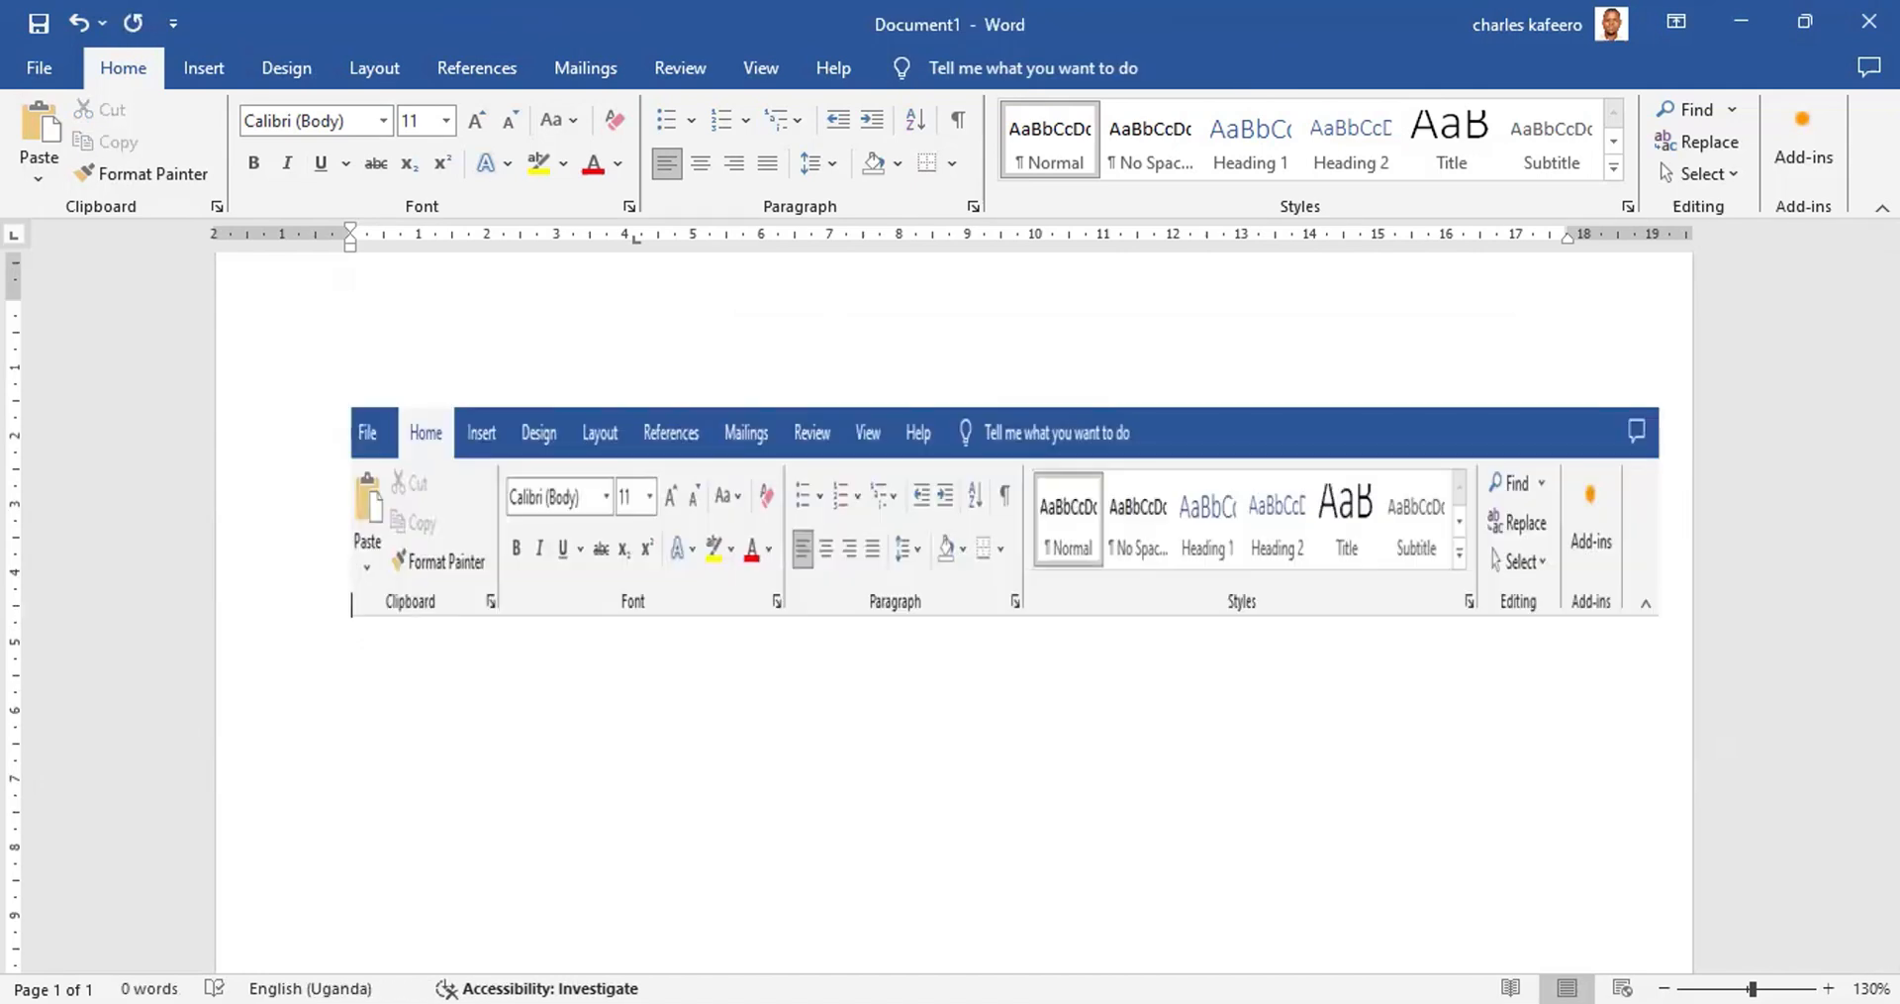
text(A)
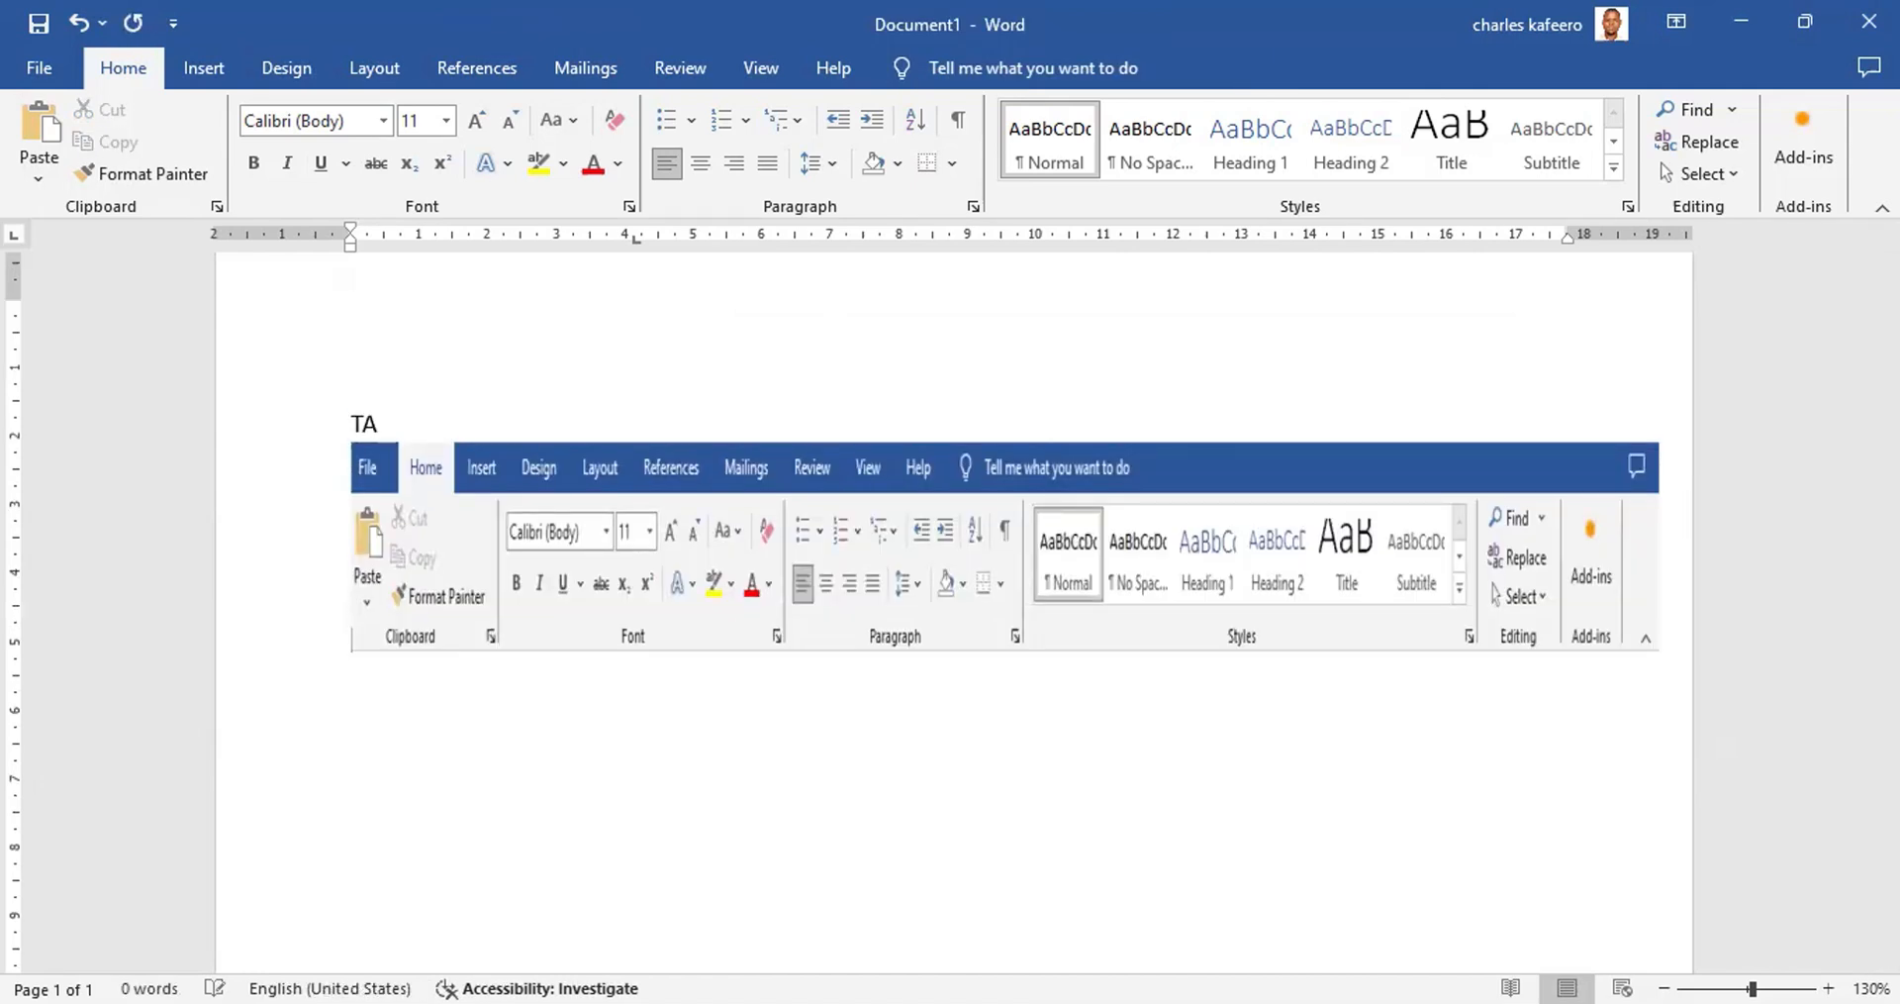
text(B/ tab)
Step: Look through the Insert, Design and Home commands of the ribbon, and view the Font dialog without changing any setting
click(206, 71)
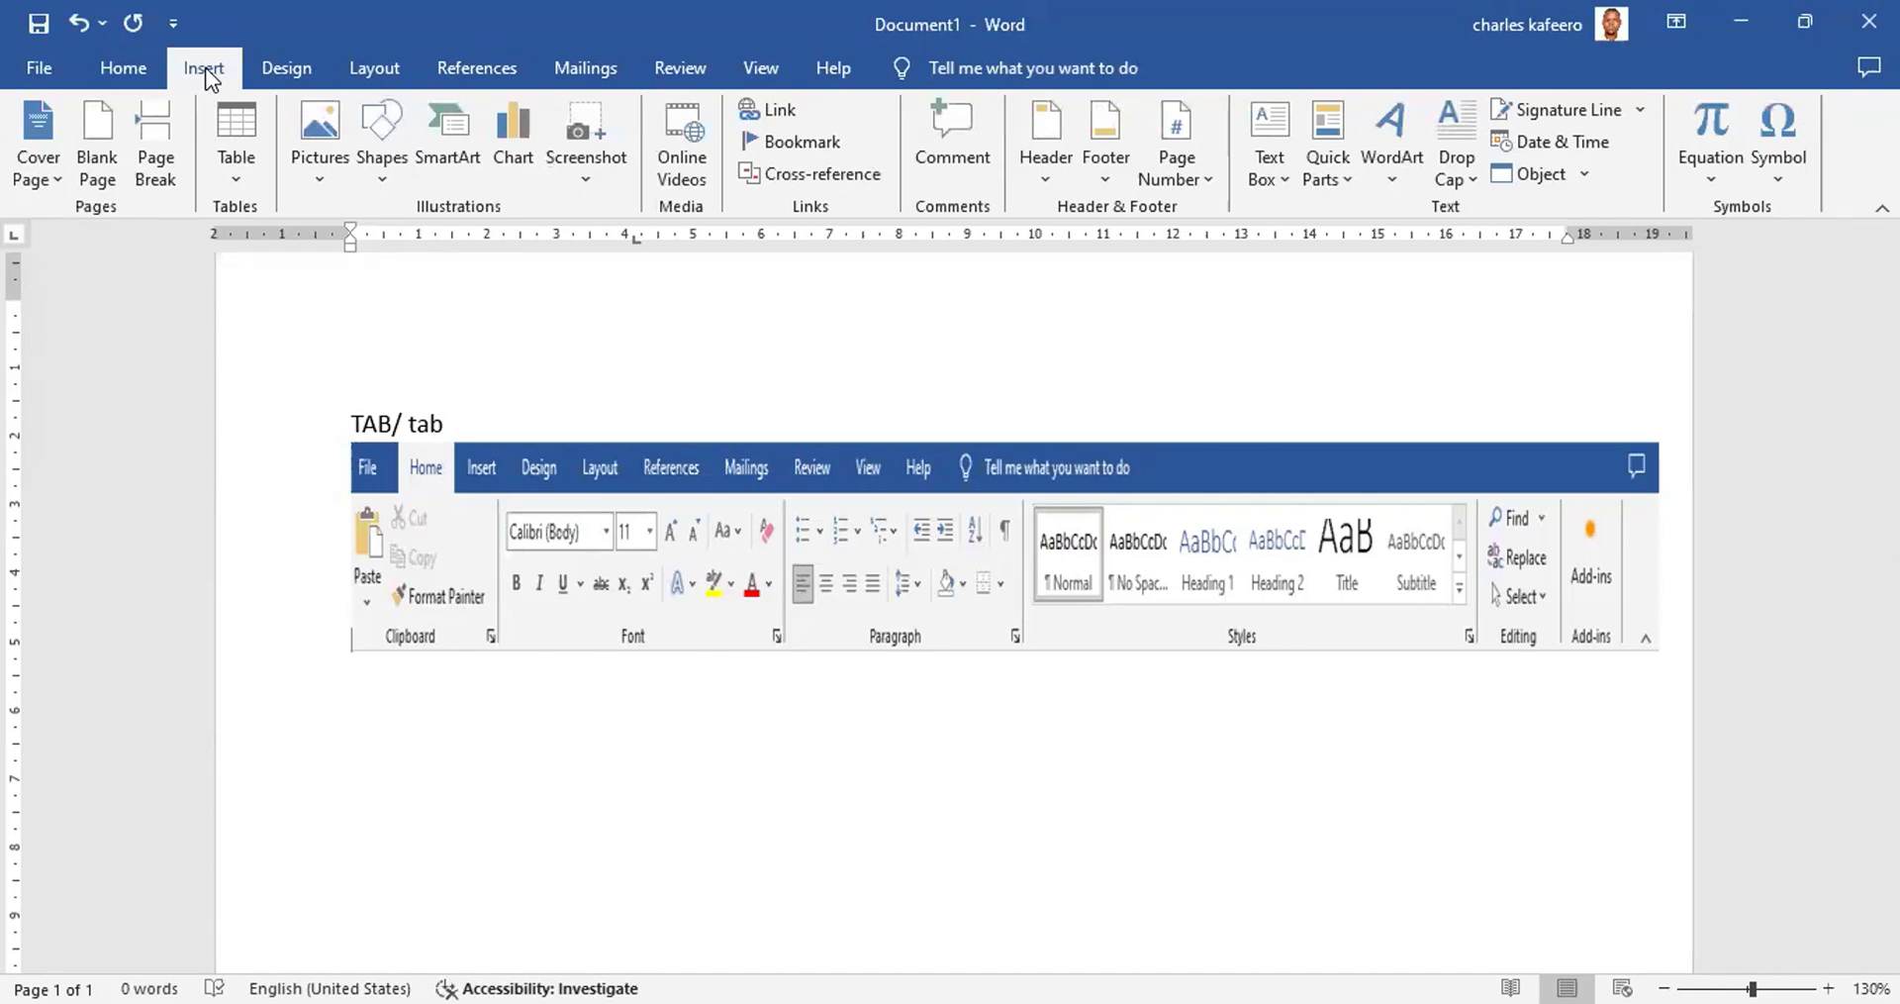
click(285, 71)
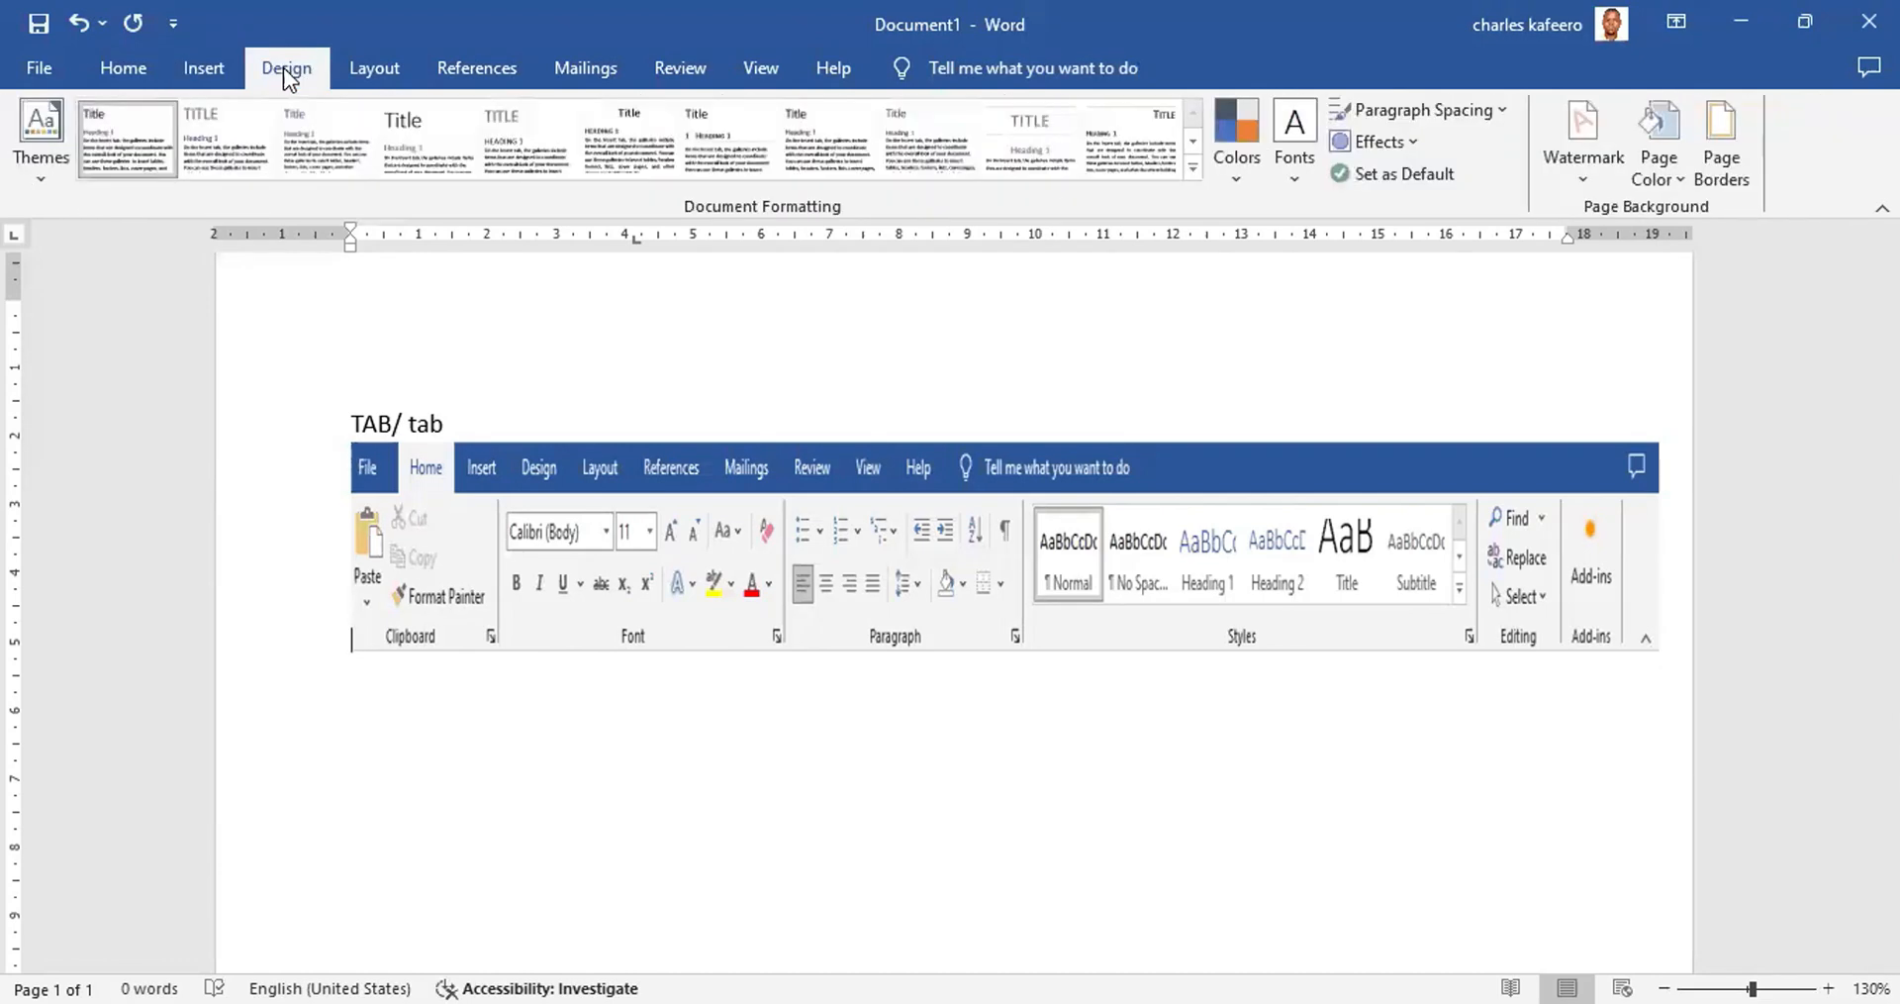
click(124, 66)
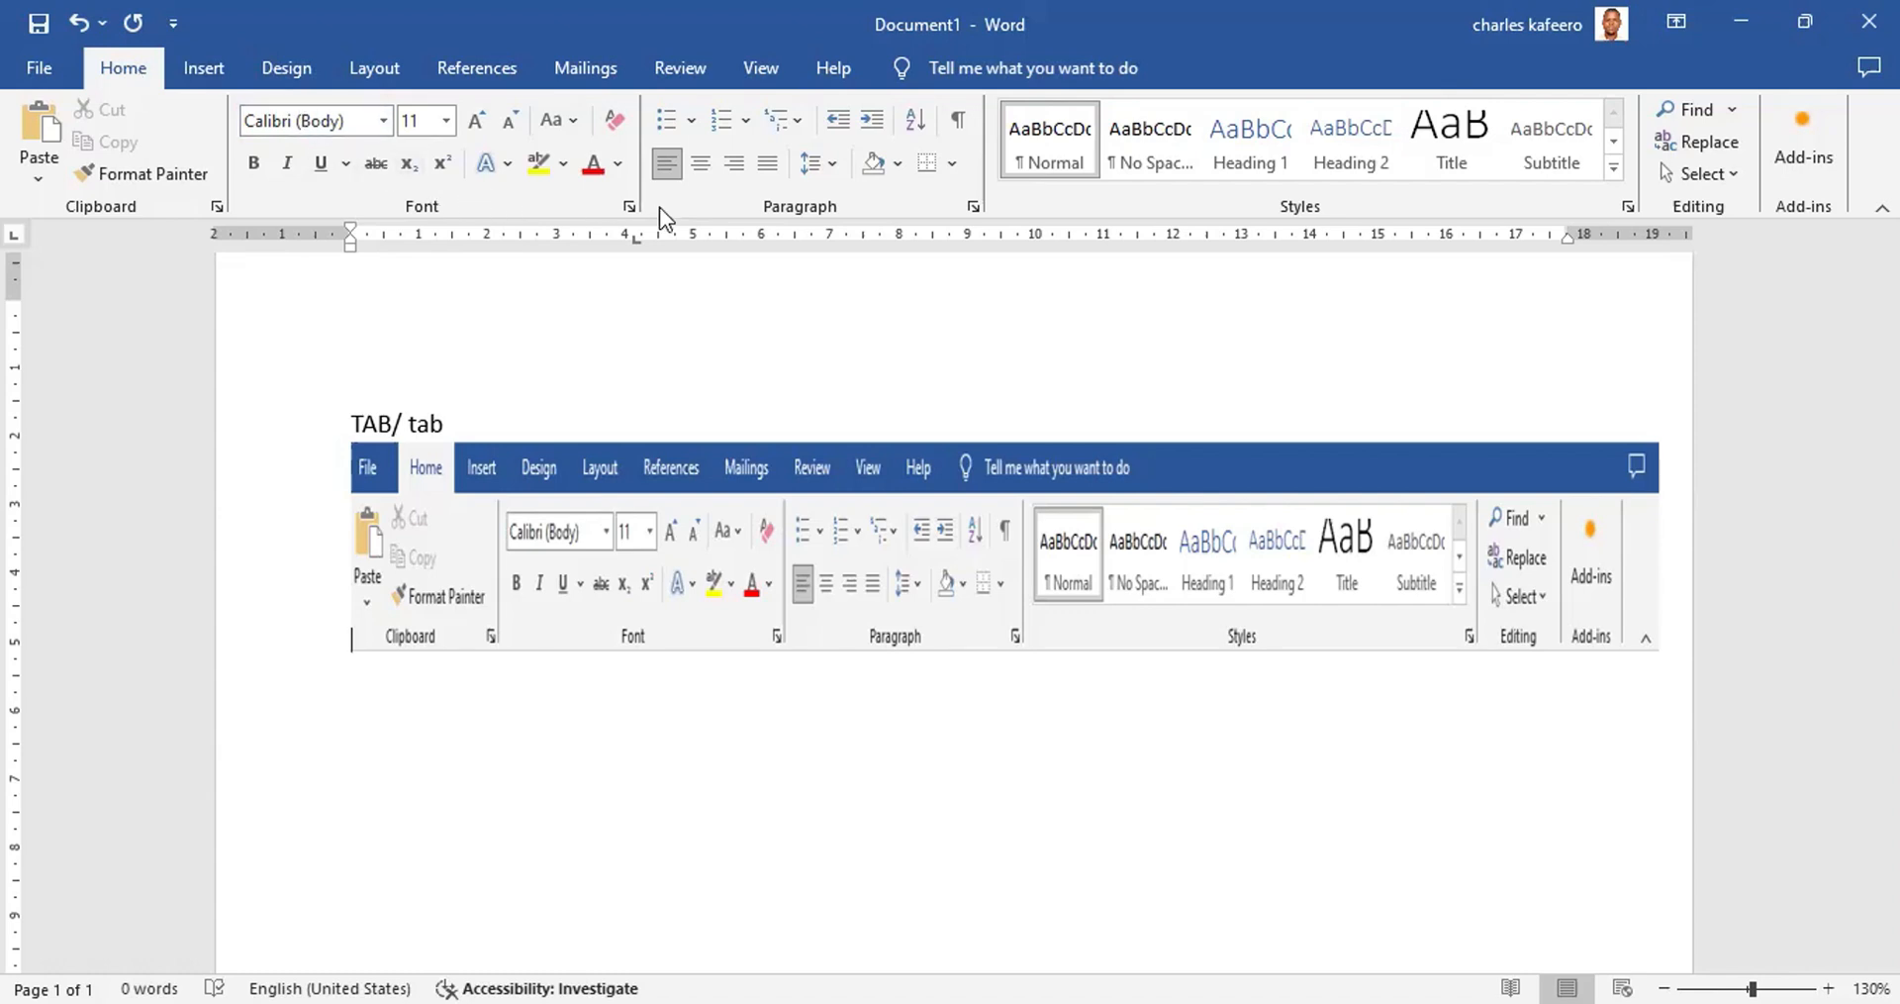
click(628, 206)
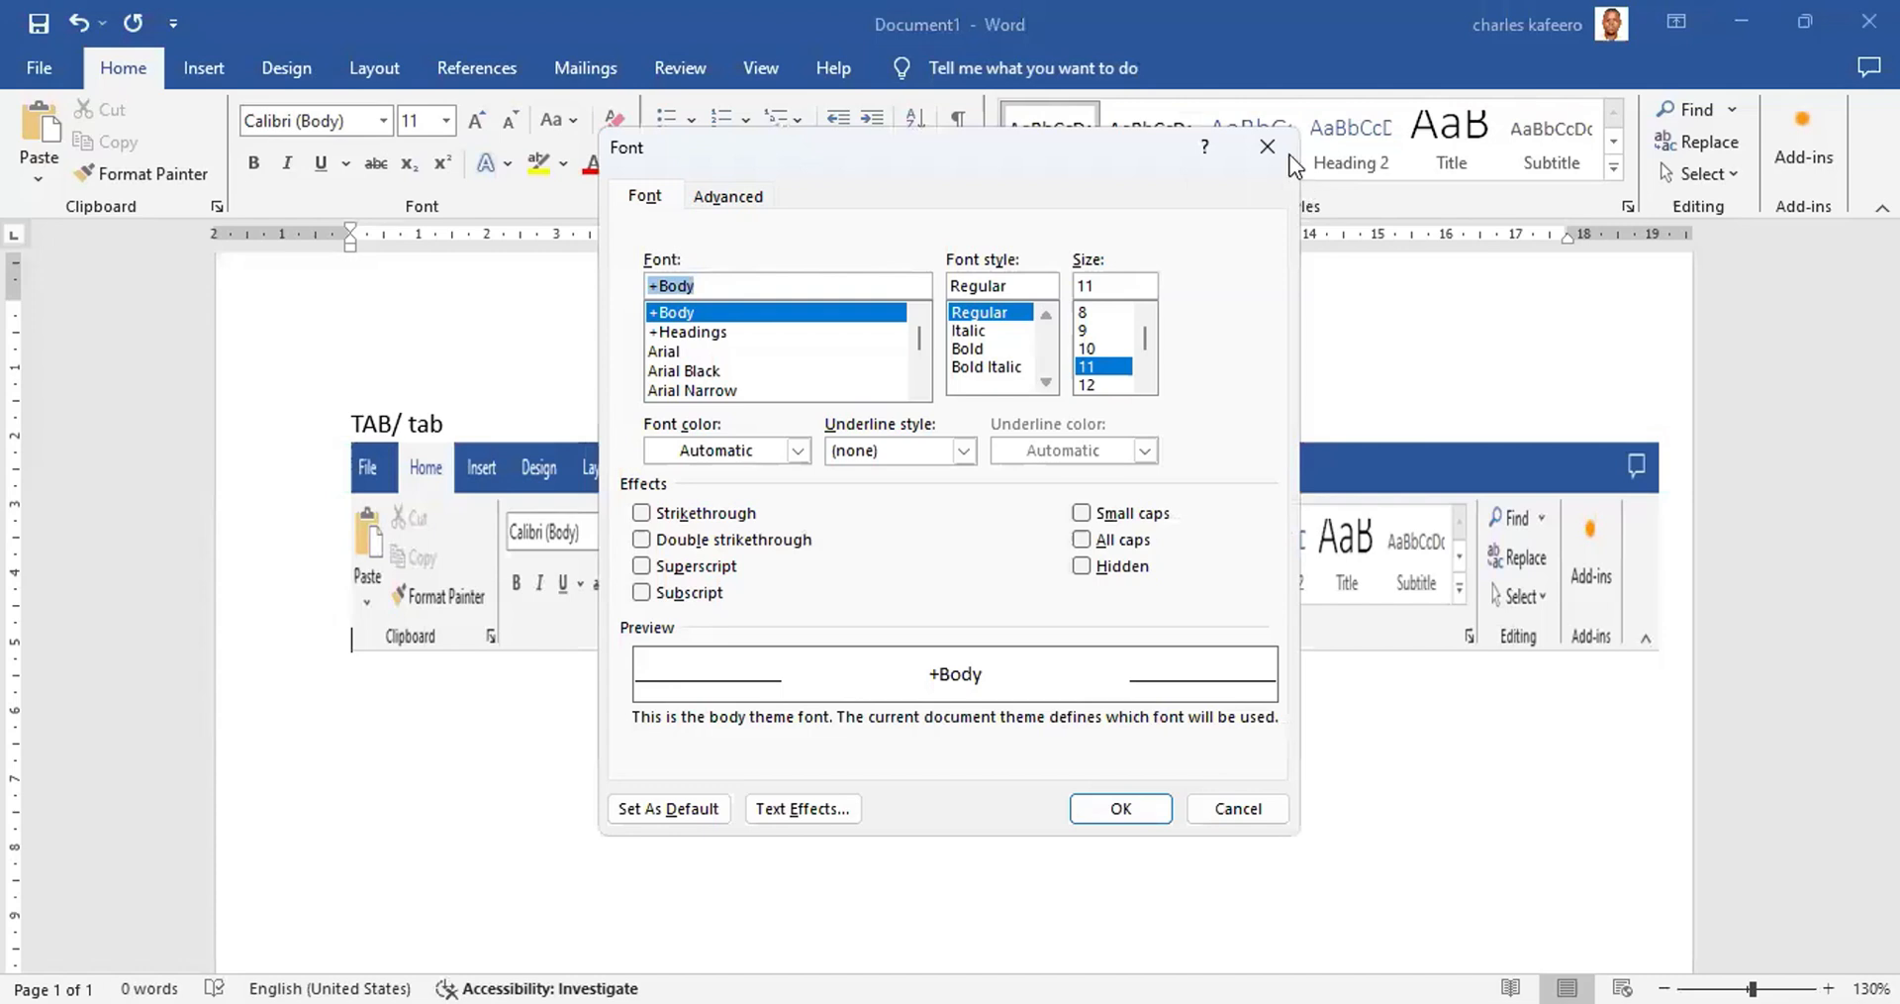
click(1267, 148)
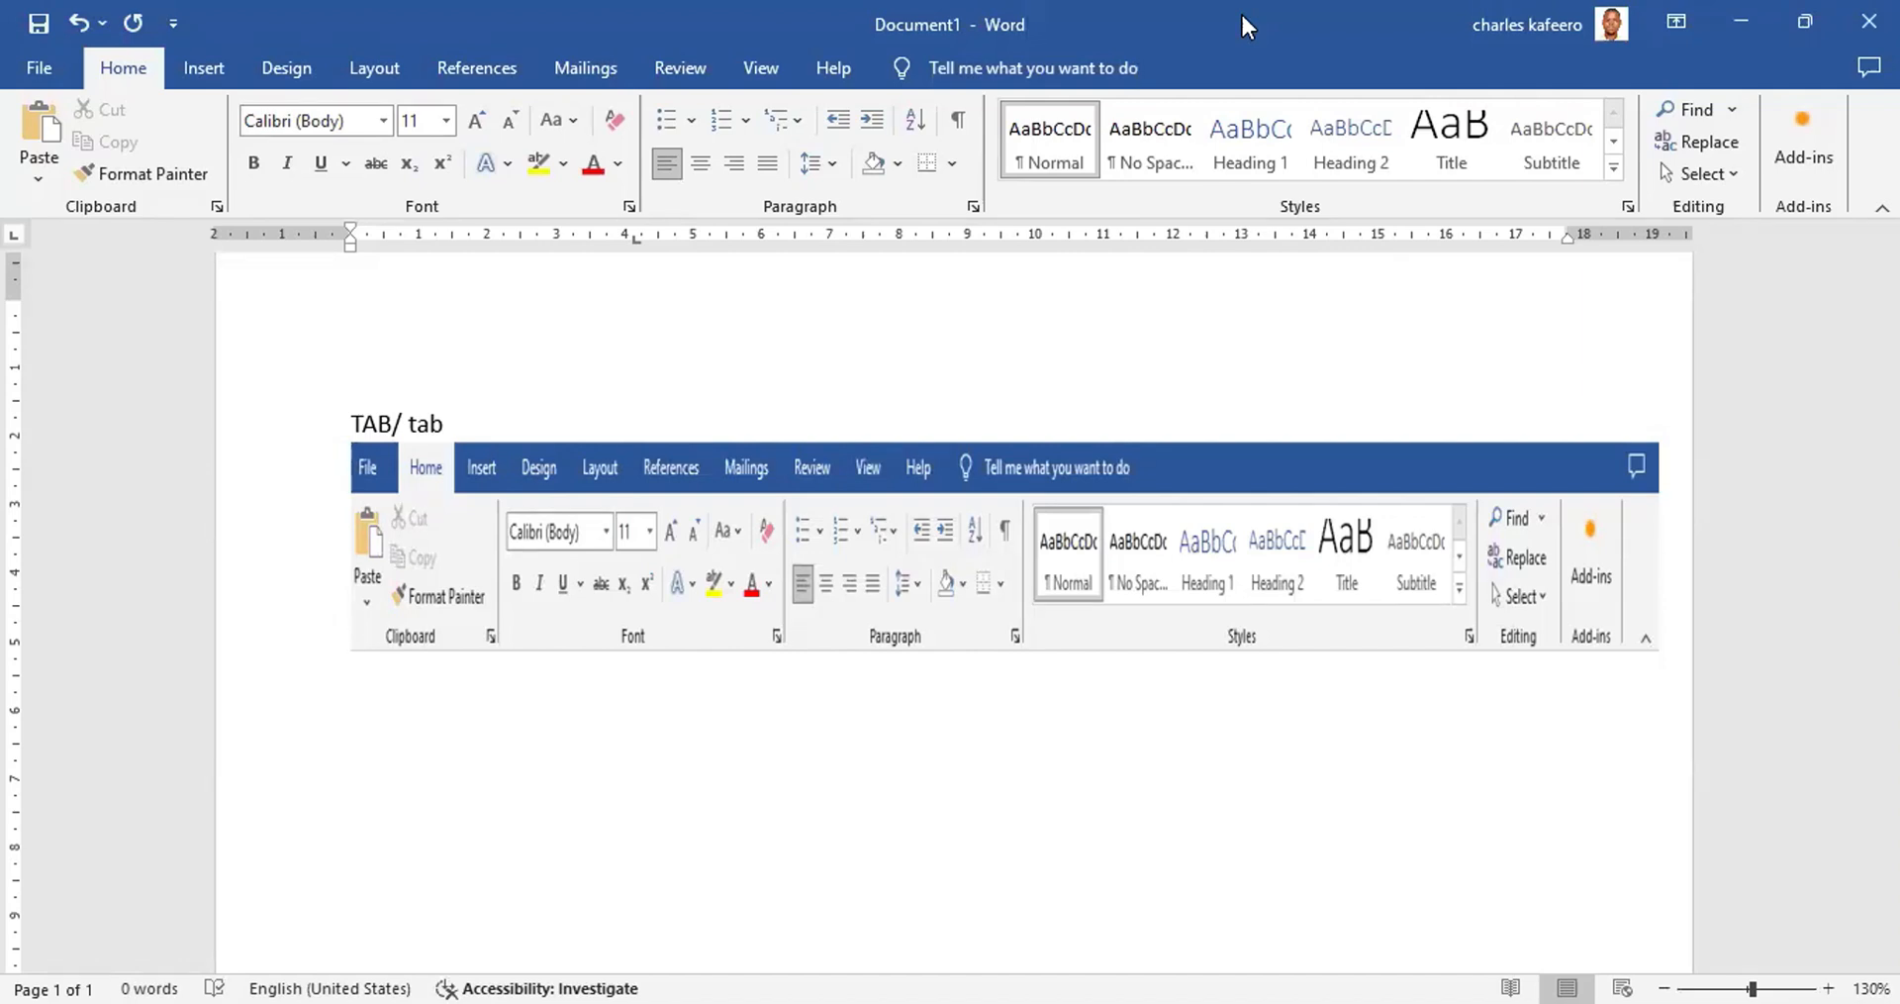
Step: Capture a screenshot of the ribbon's Font group and paste it below the ribbon picture, about 3.8 cm from the left margin
key(super+shift+s)
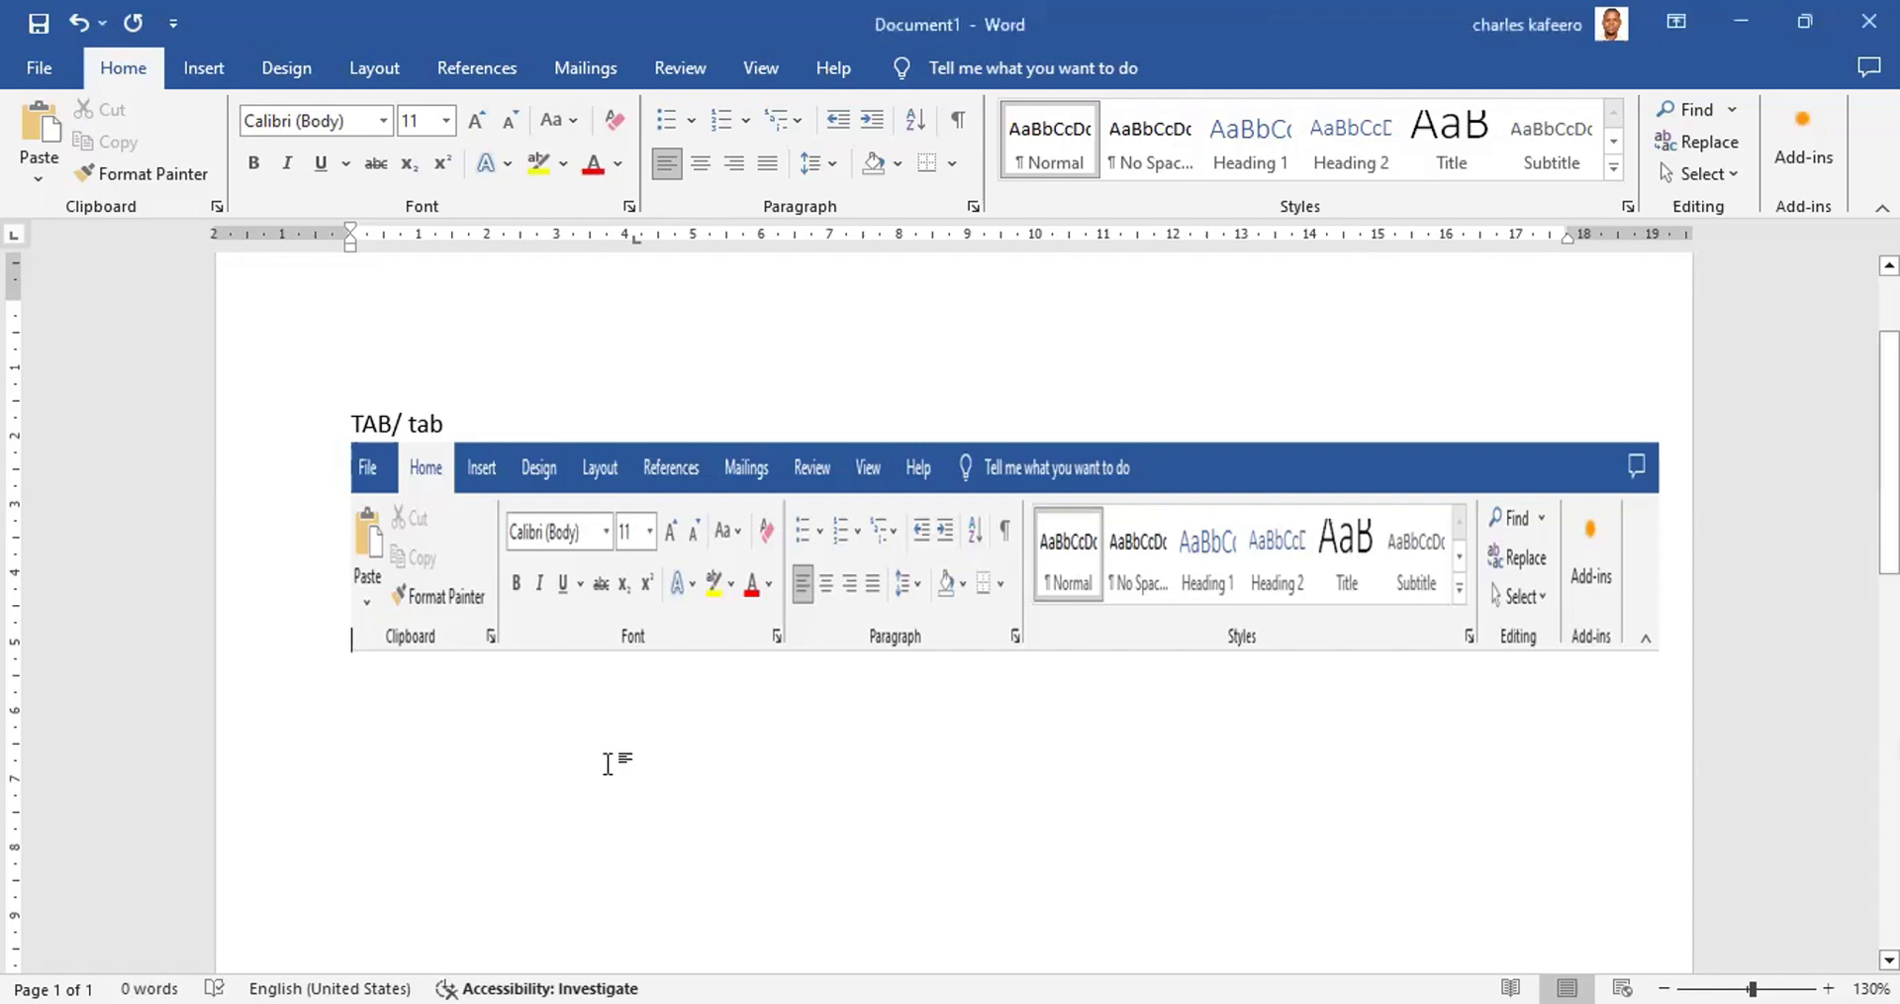
key(shift+Right)
click(1132, 666)
key(ctrl+v)
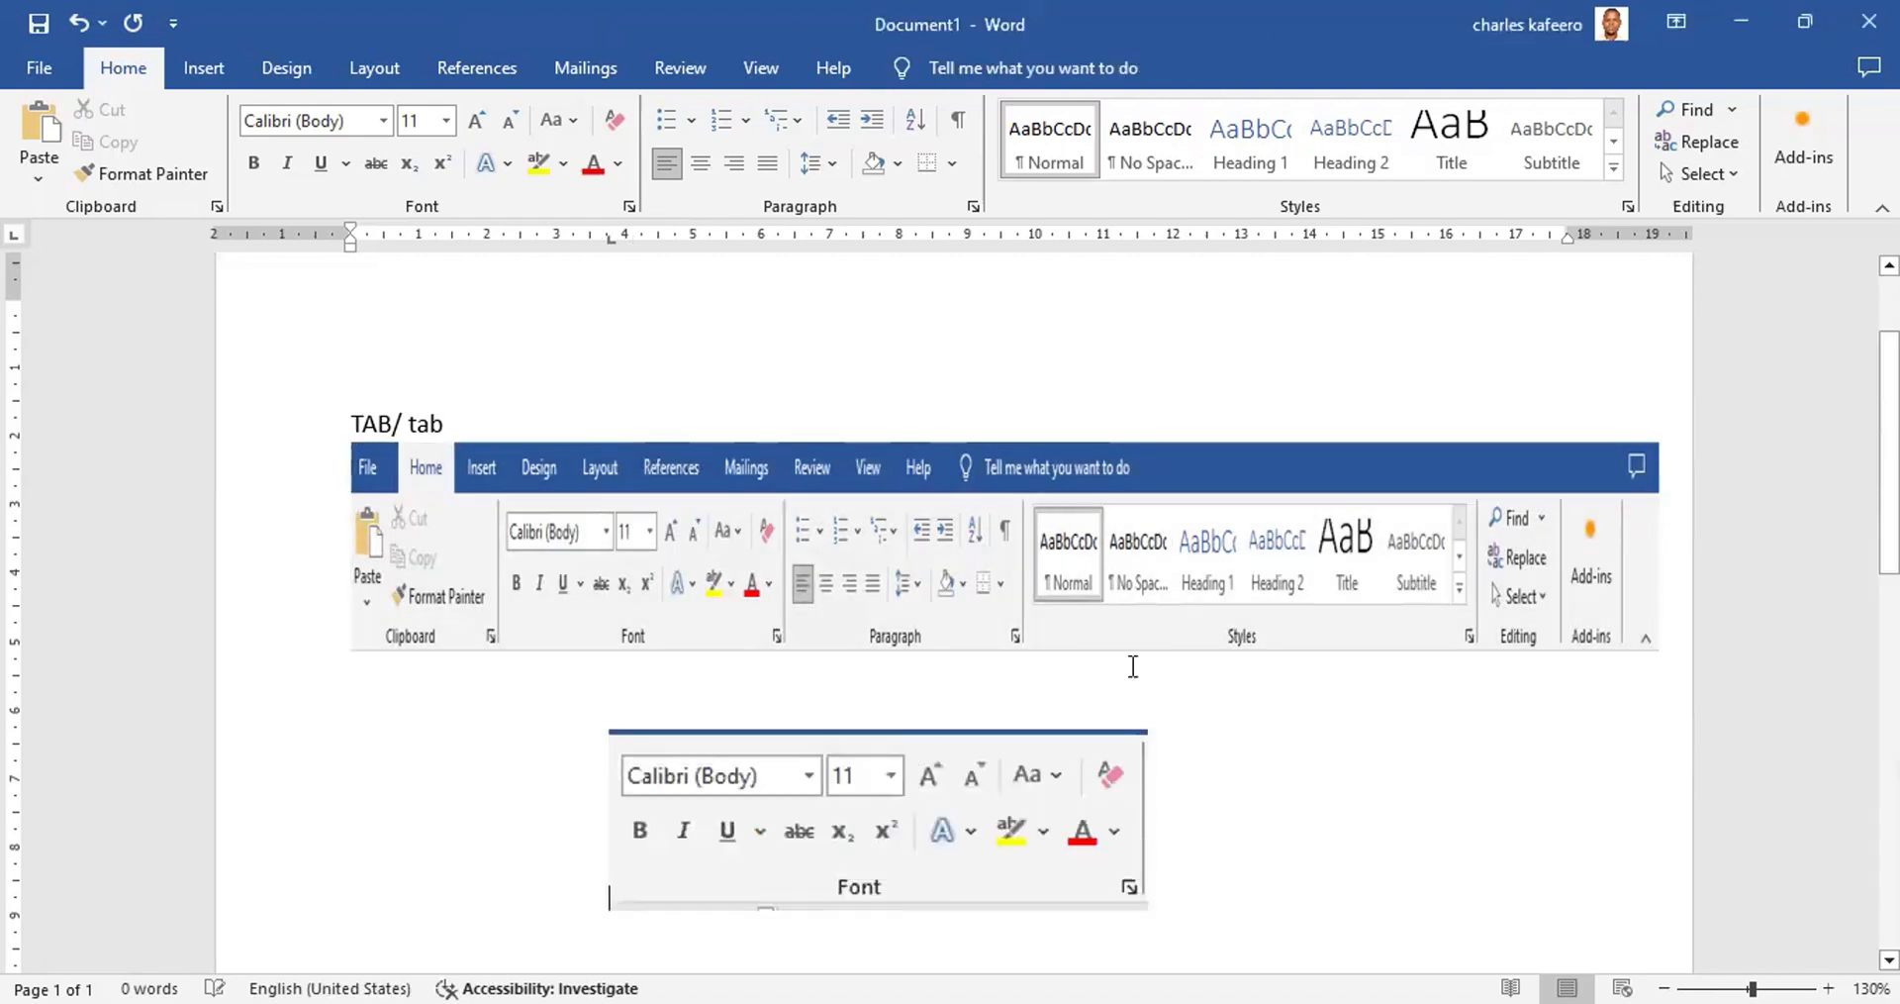
scroll(1654, 814, down, 1)
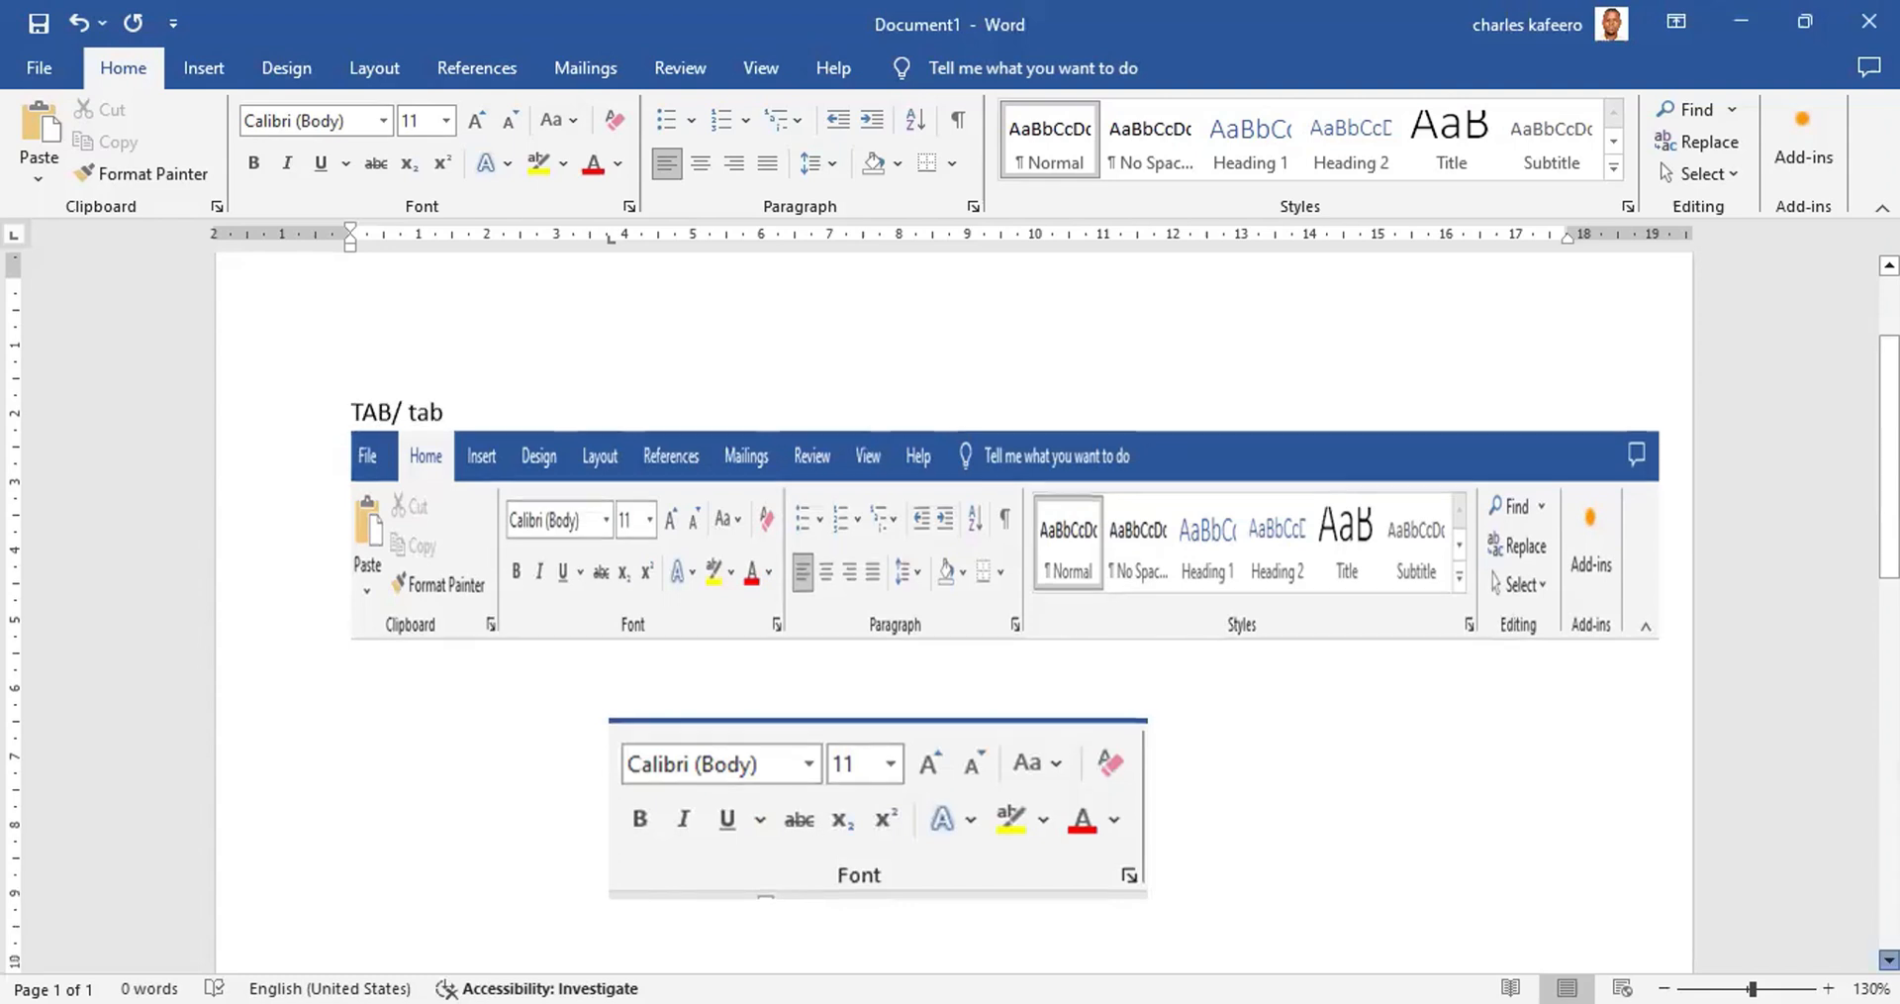
scroll(1503, 853, down, 2)
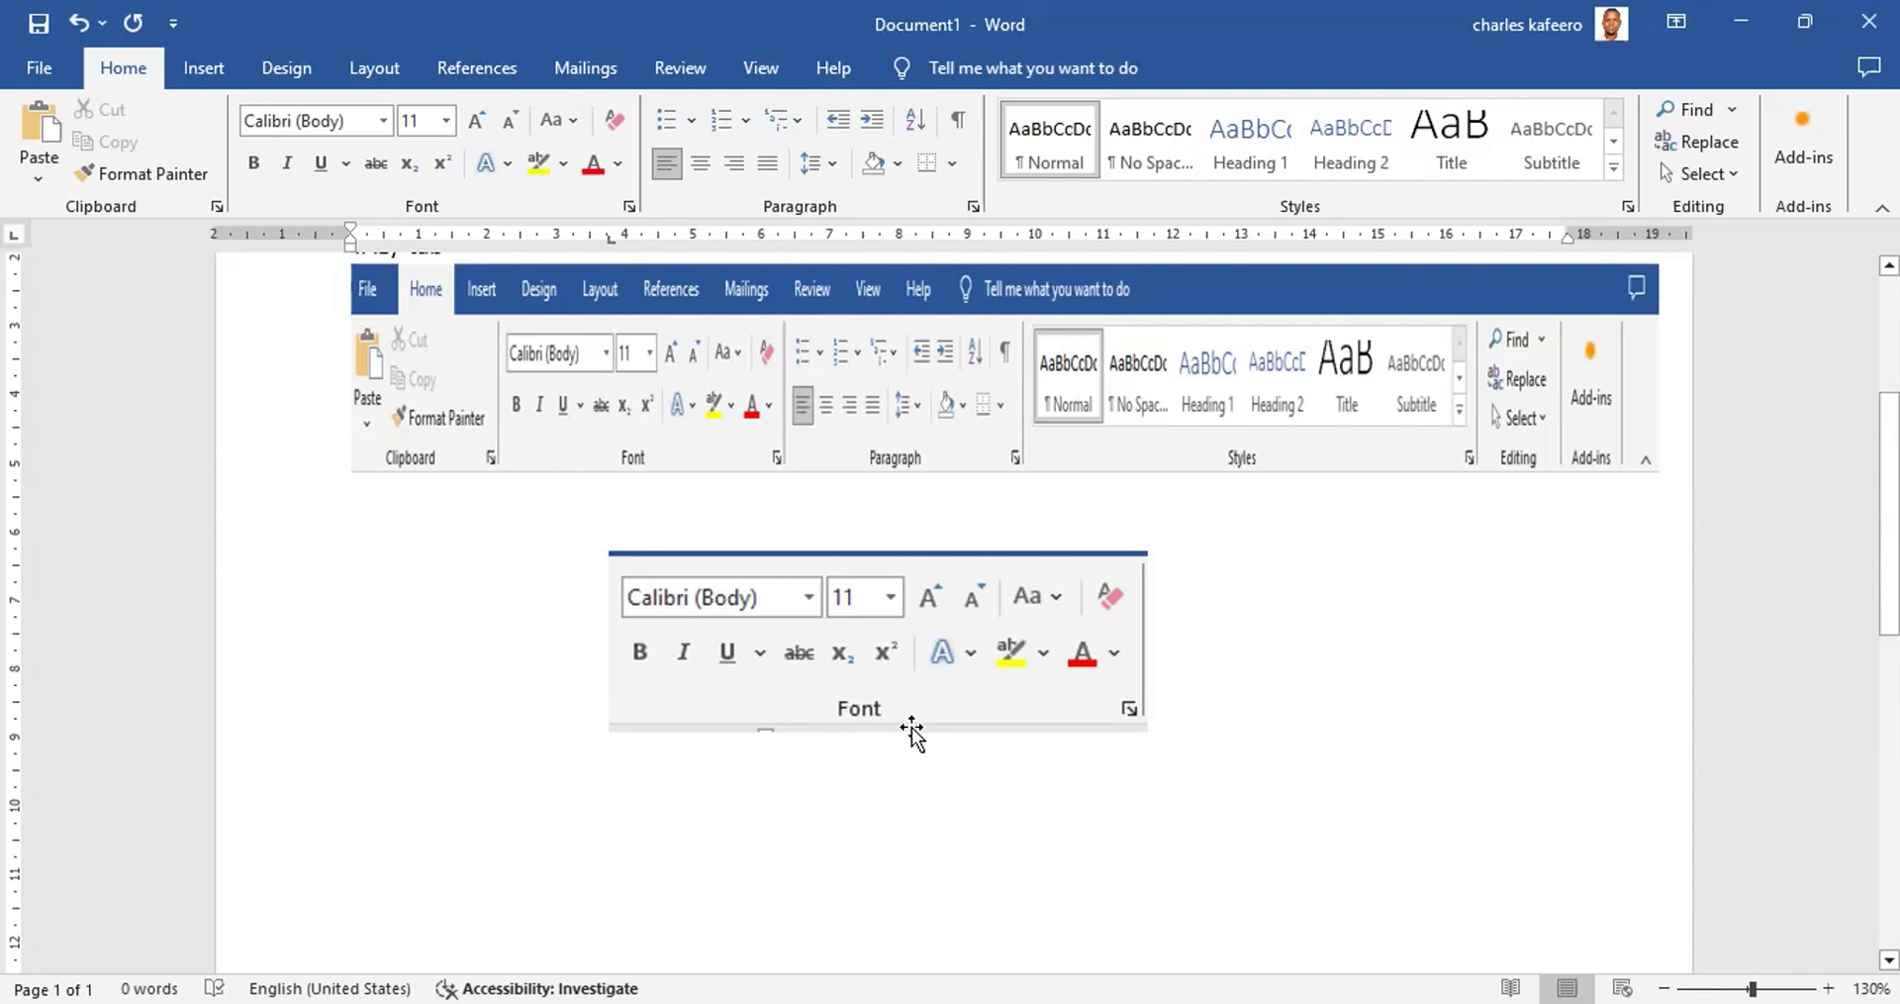
Step: Enter the text "font group is under the home tab" directly after the Font group picture
click(1179, 633)
text(font group)
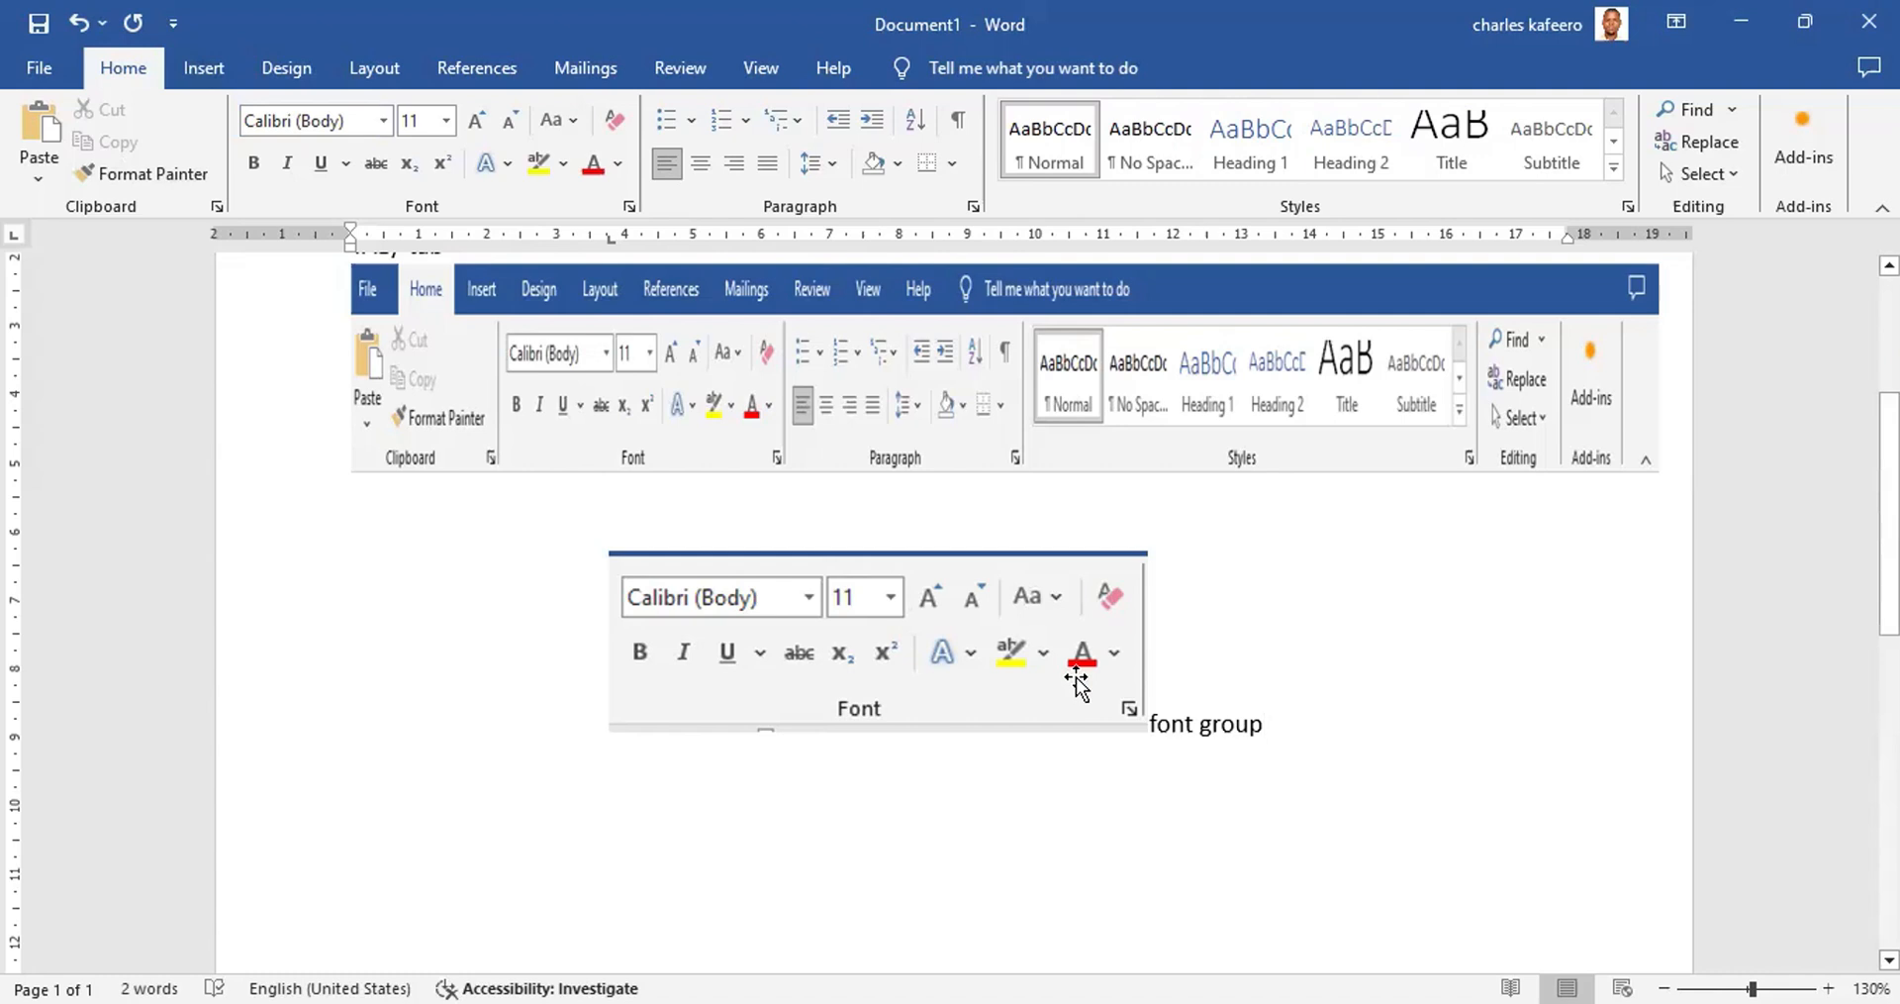
text(is )
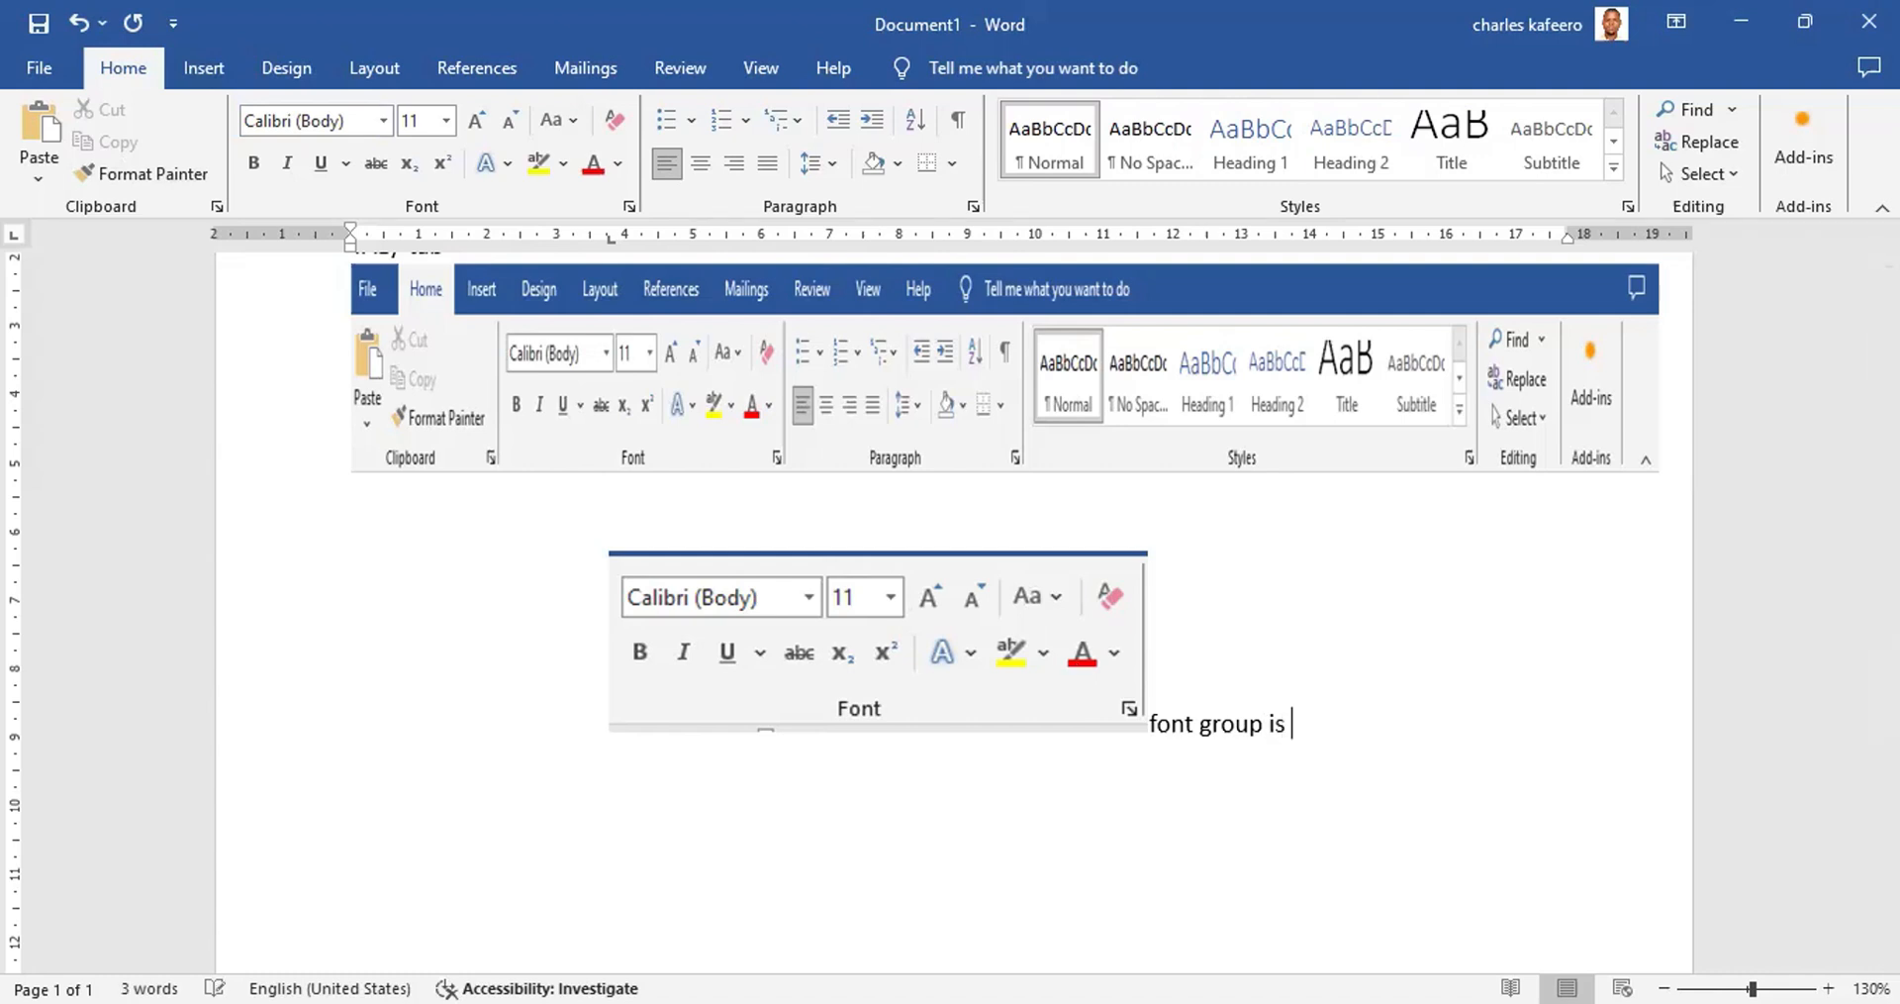
text(under the home tab)
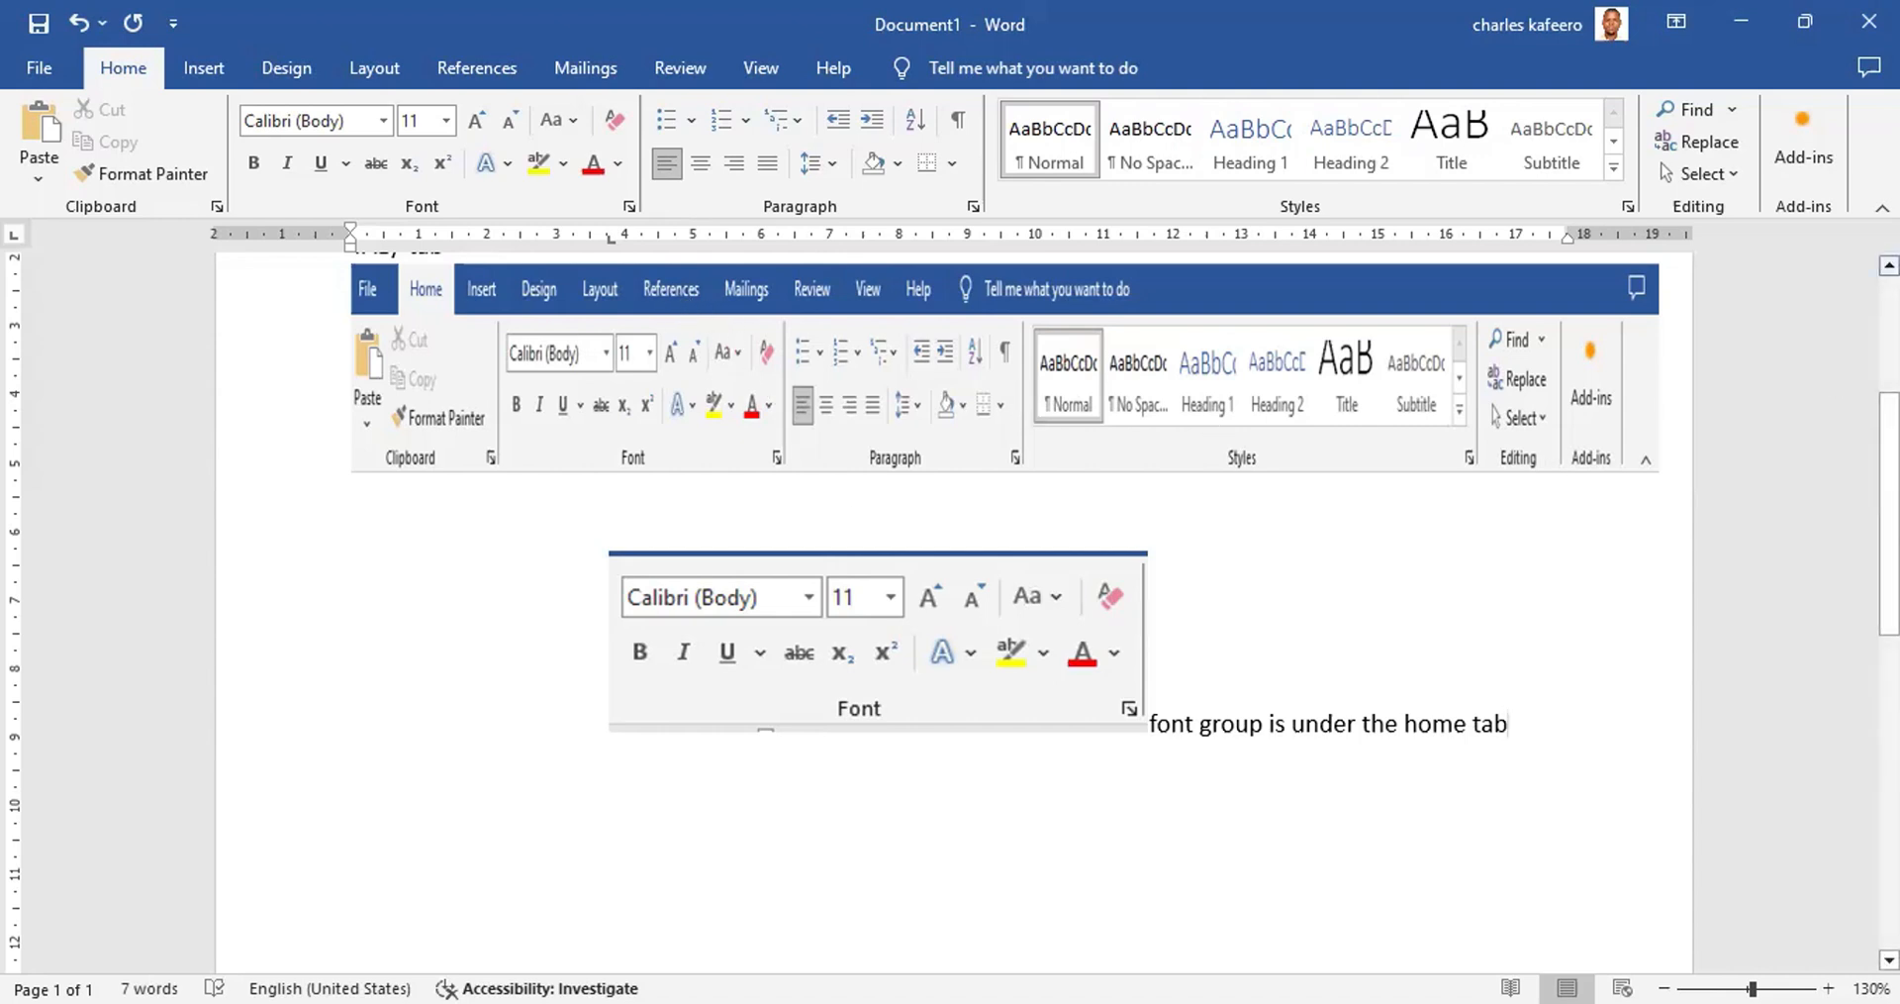
Step: Look through the Font group's font color, text highlight color and change case options without applying any
scroll(977, 284, up, 3)
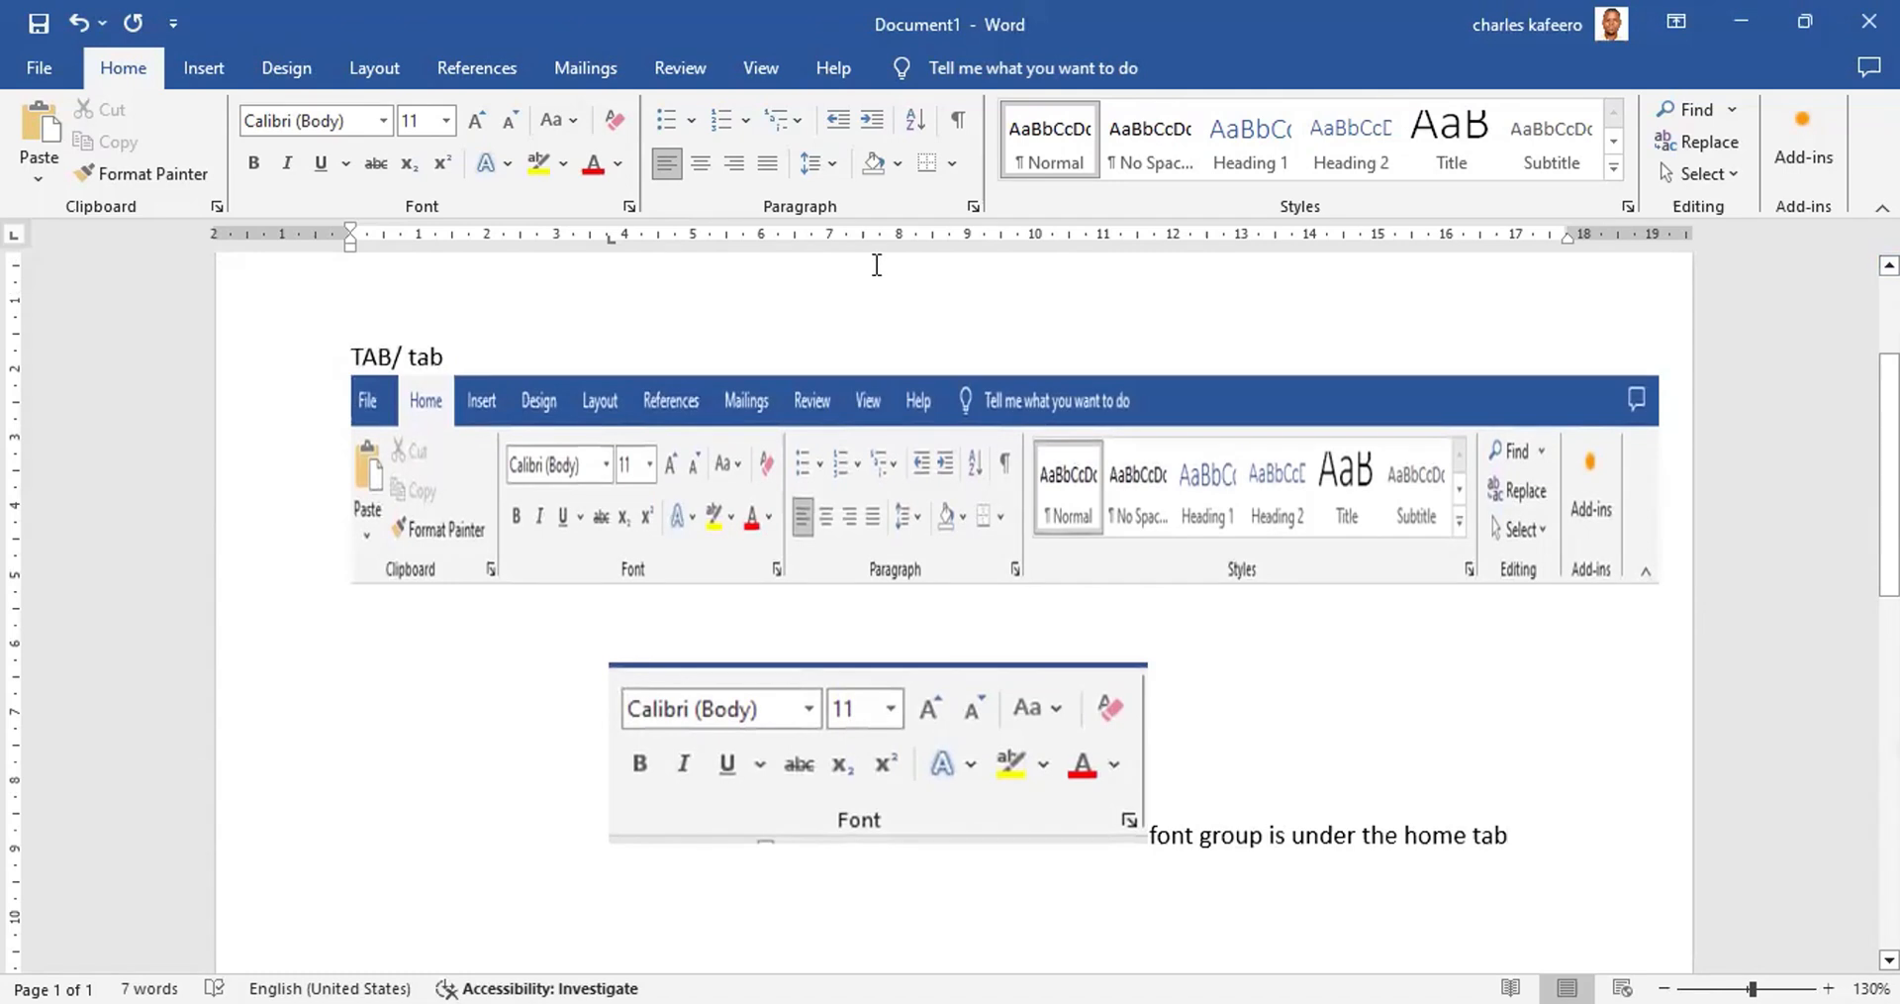
click(617, 165)
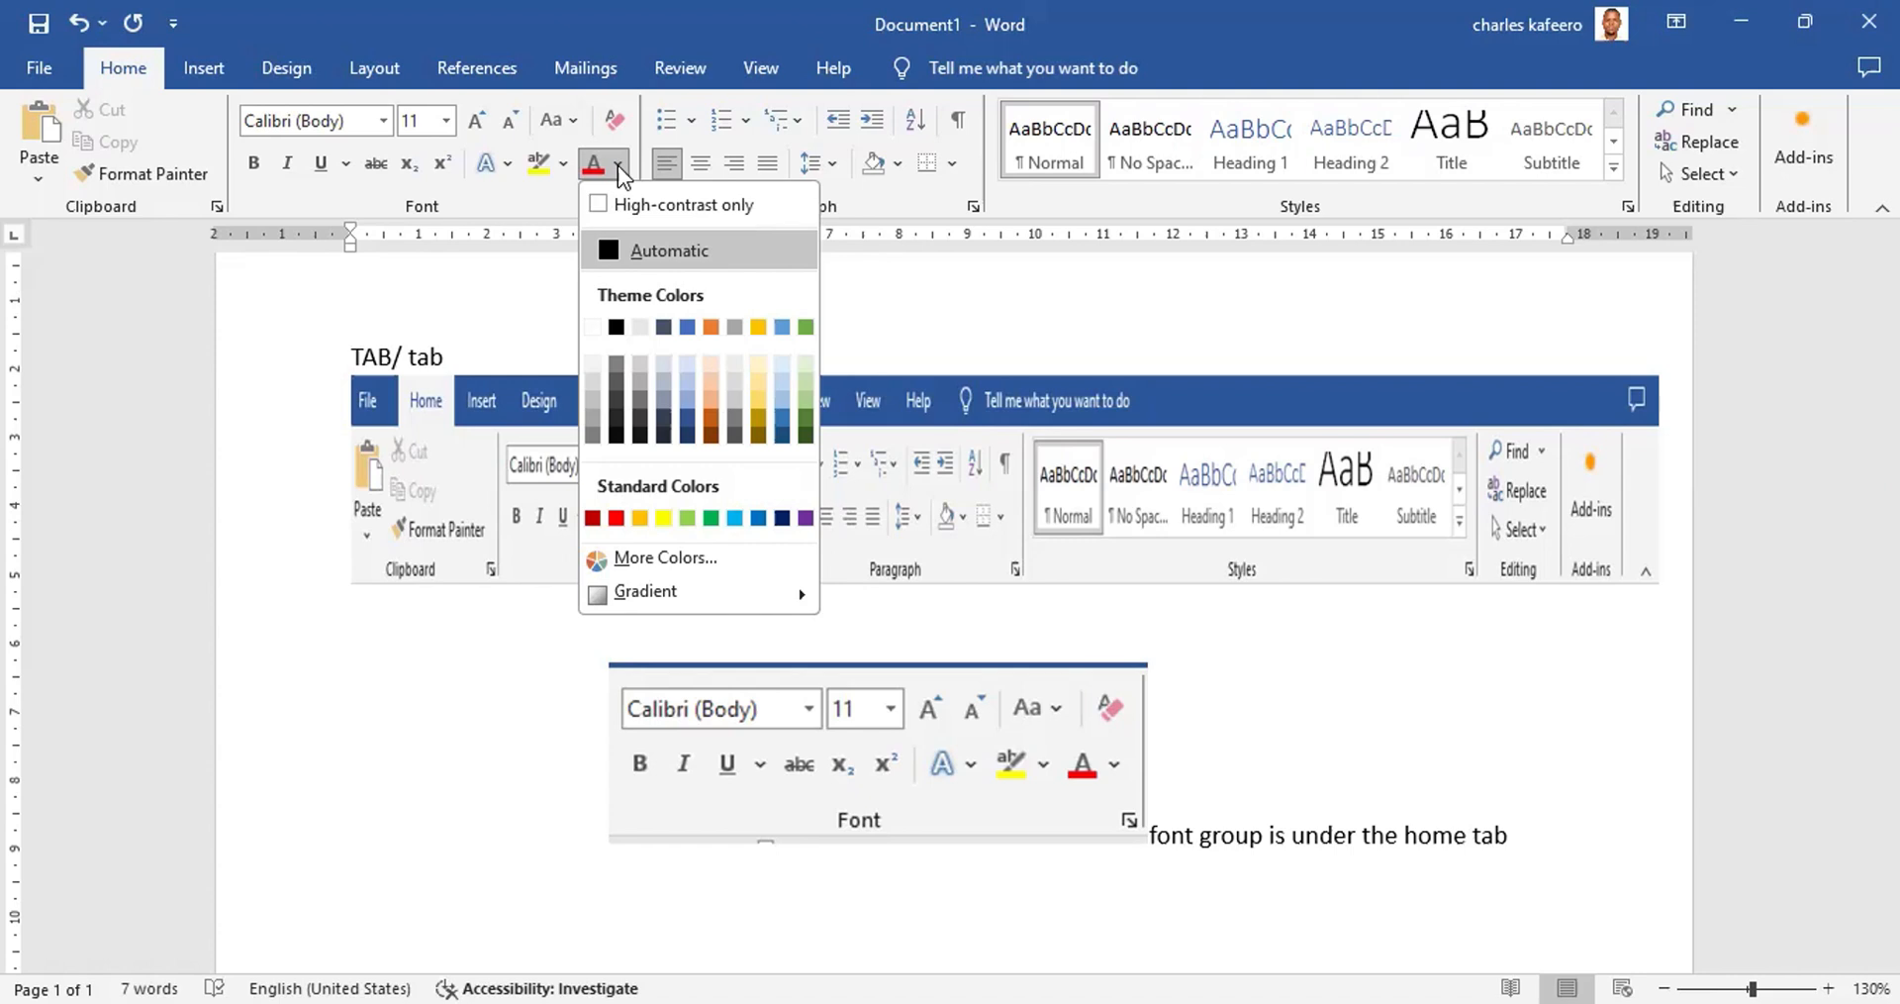
click(564, 163)
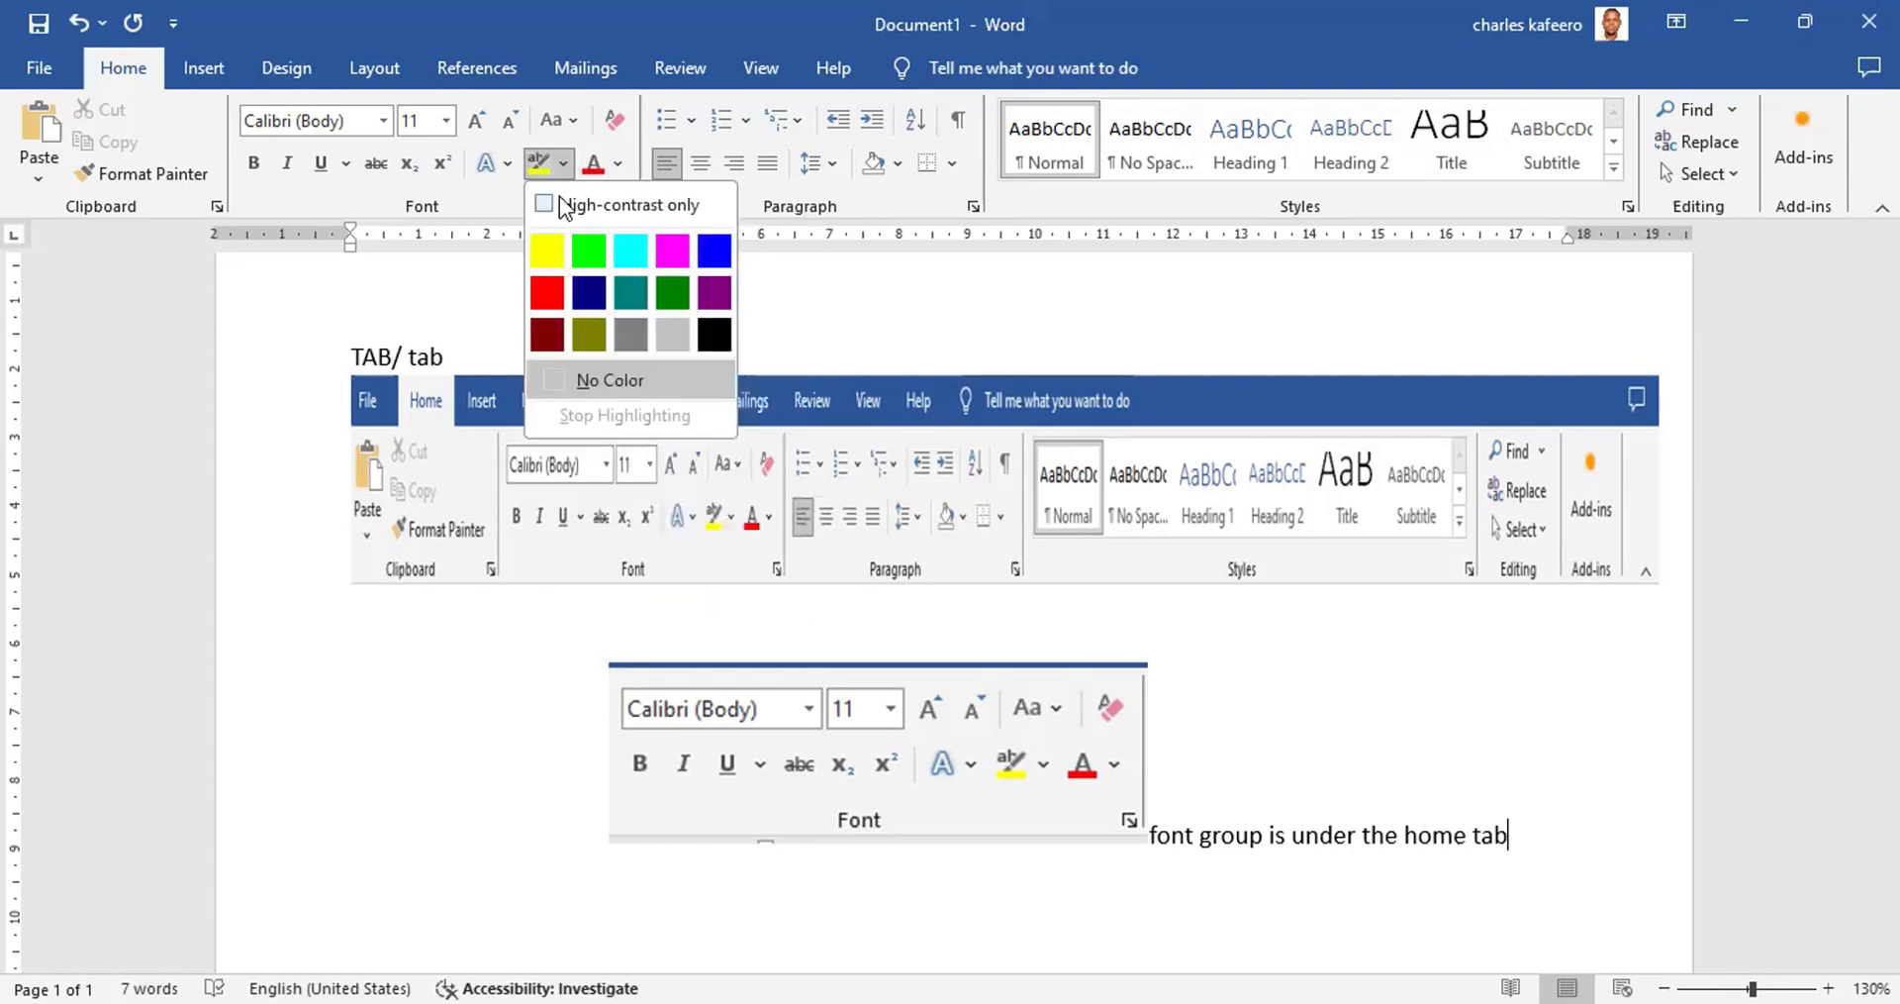
click(573, 120)
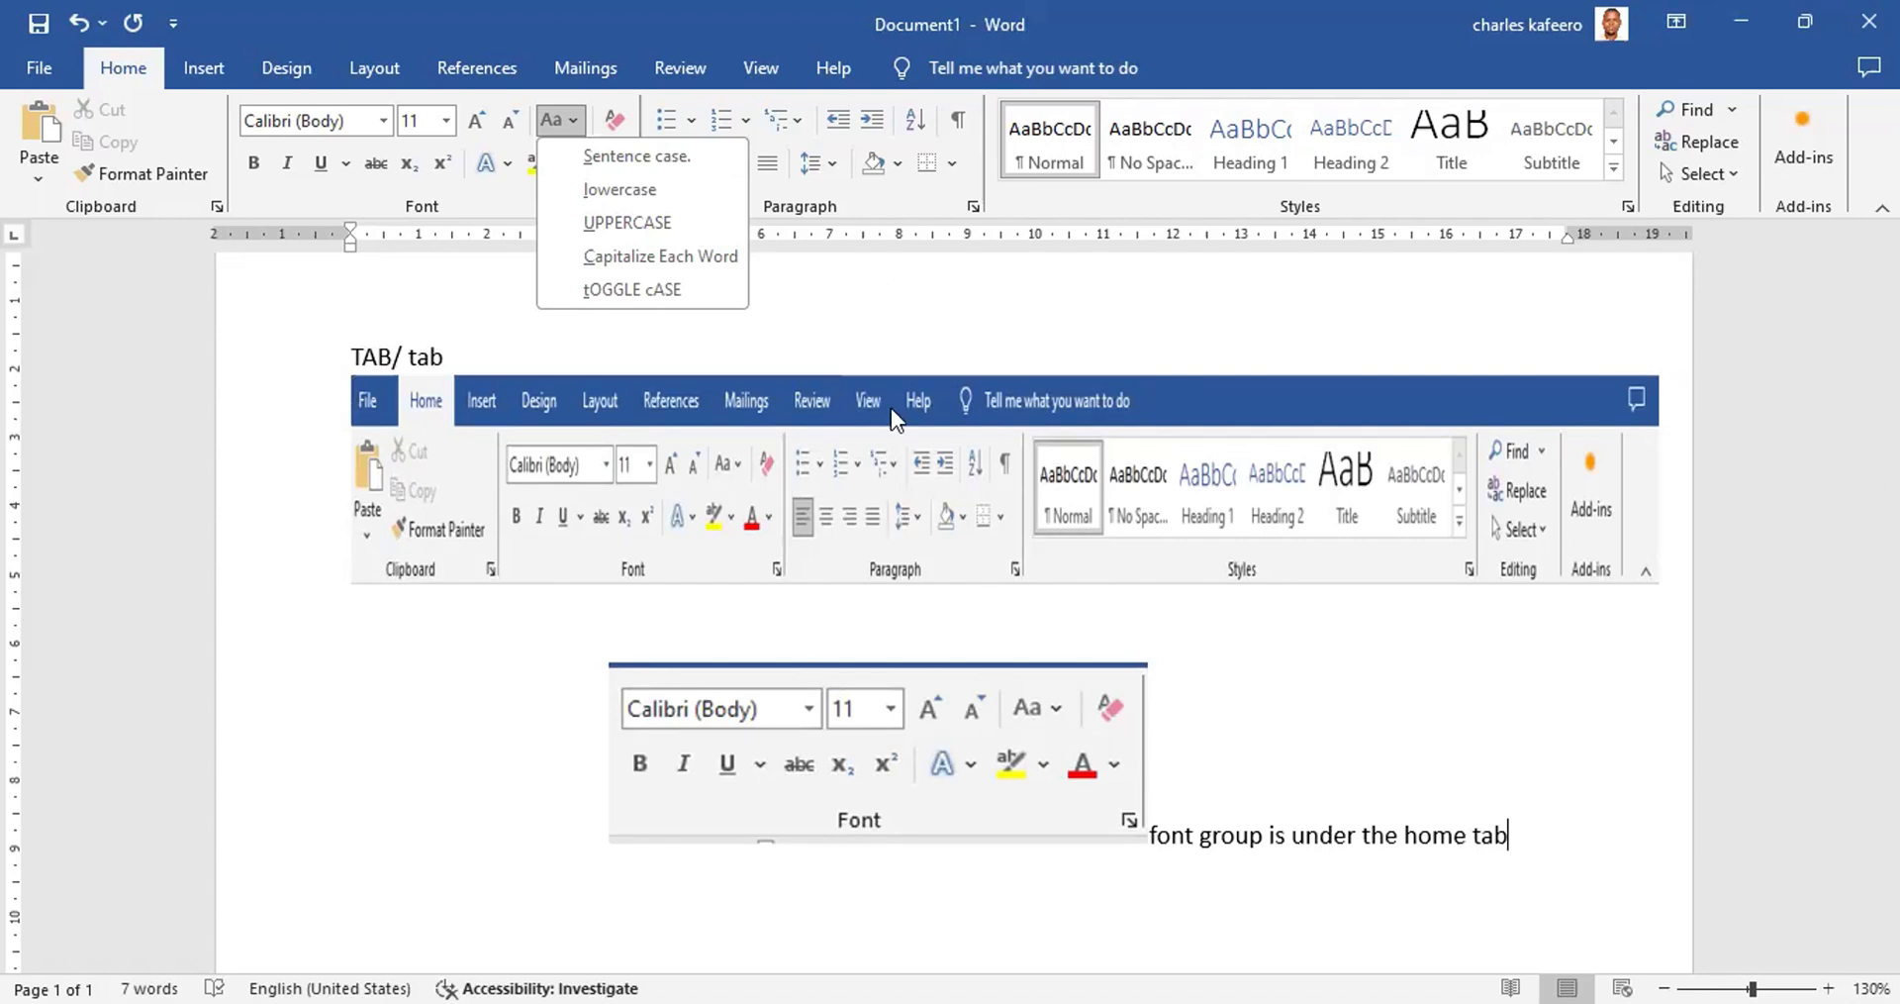
click(842, 284)
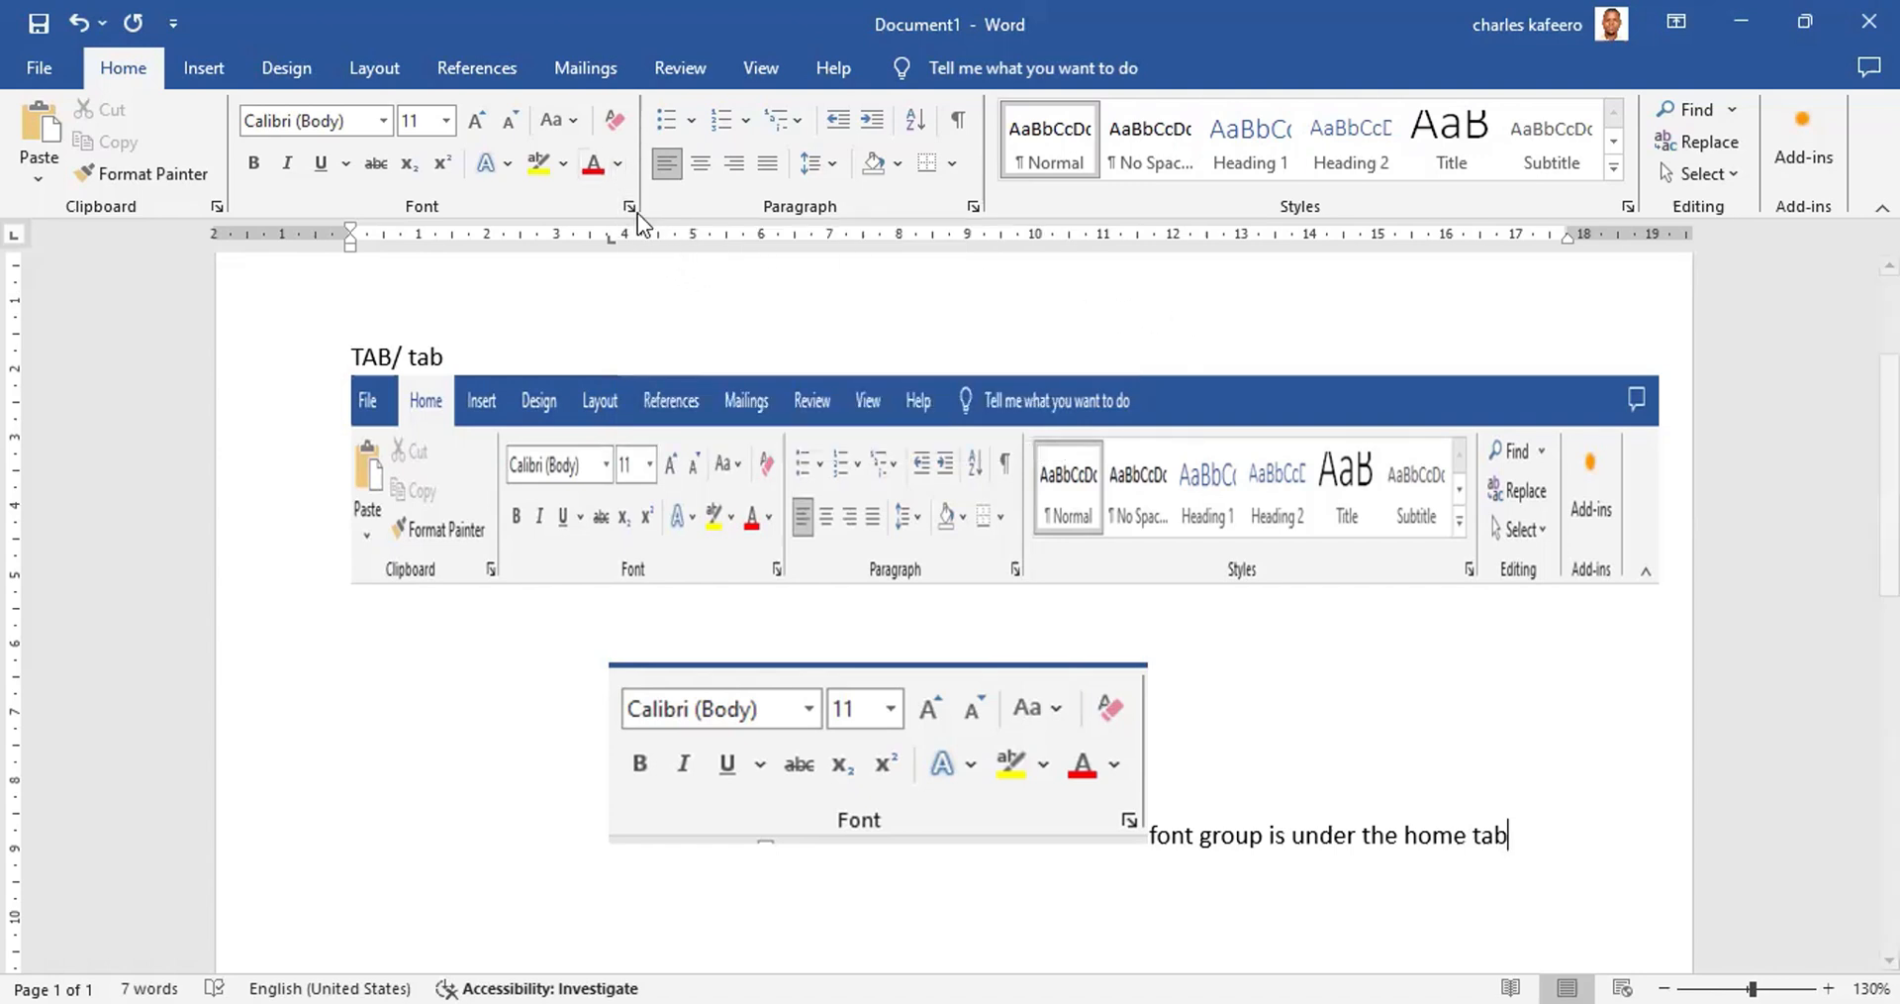
click(618, 164)
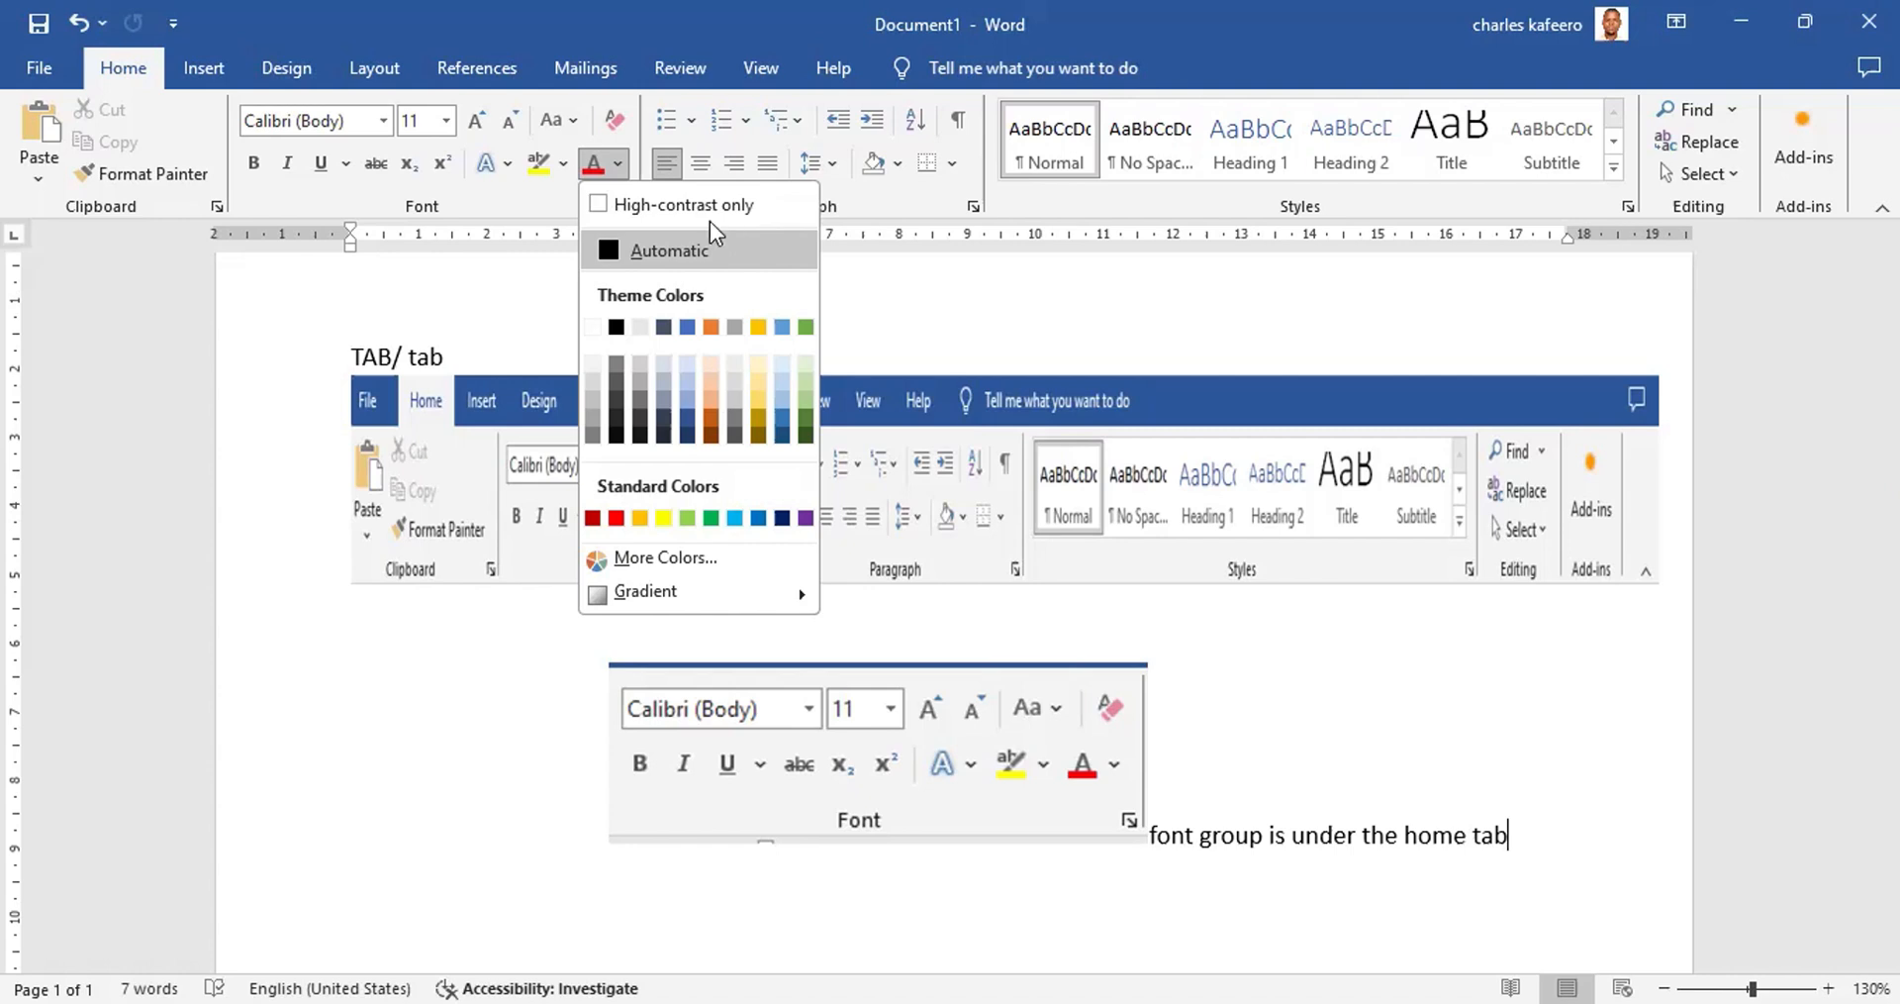
click(620, 166)
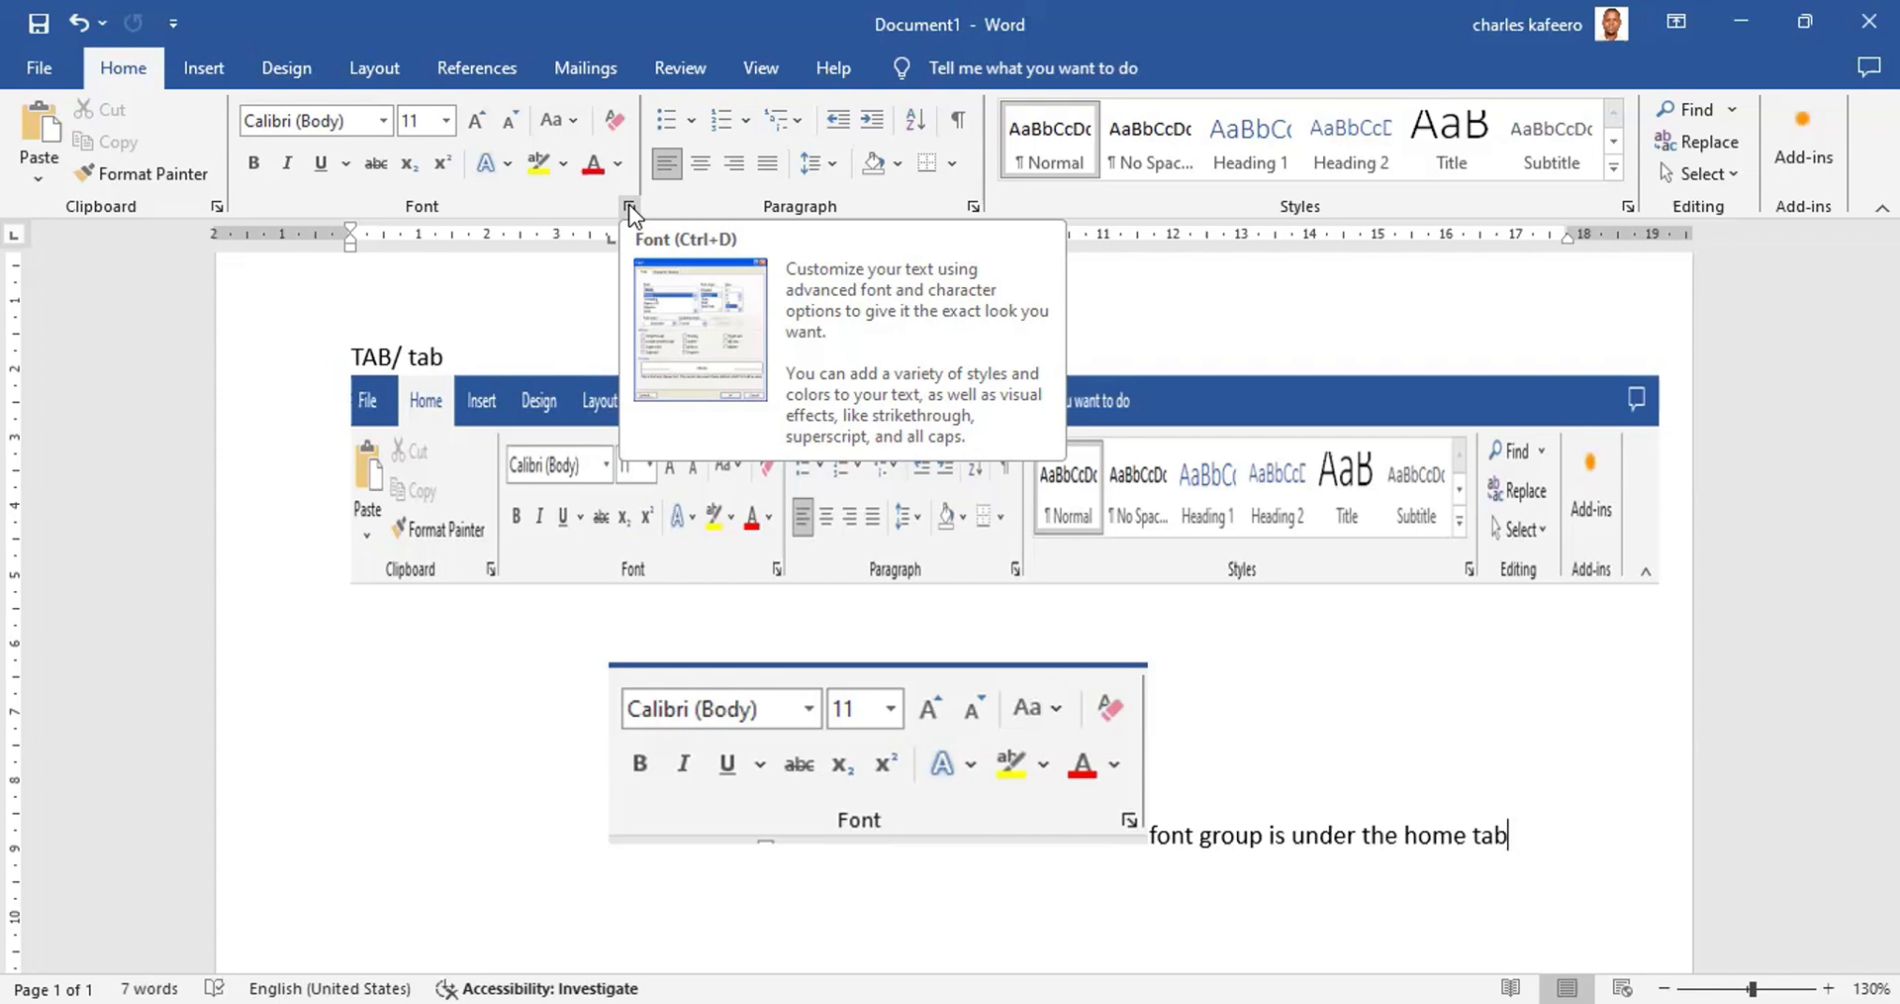
Step: Examine the Font dialog's advanced character spacing and OpenType settings without changing any
click(628, 205)
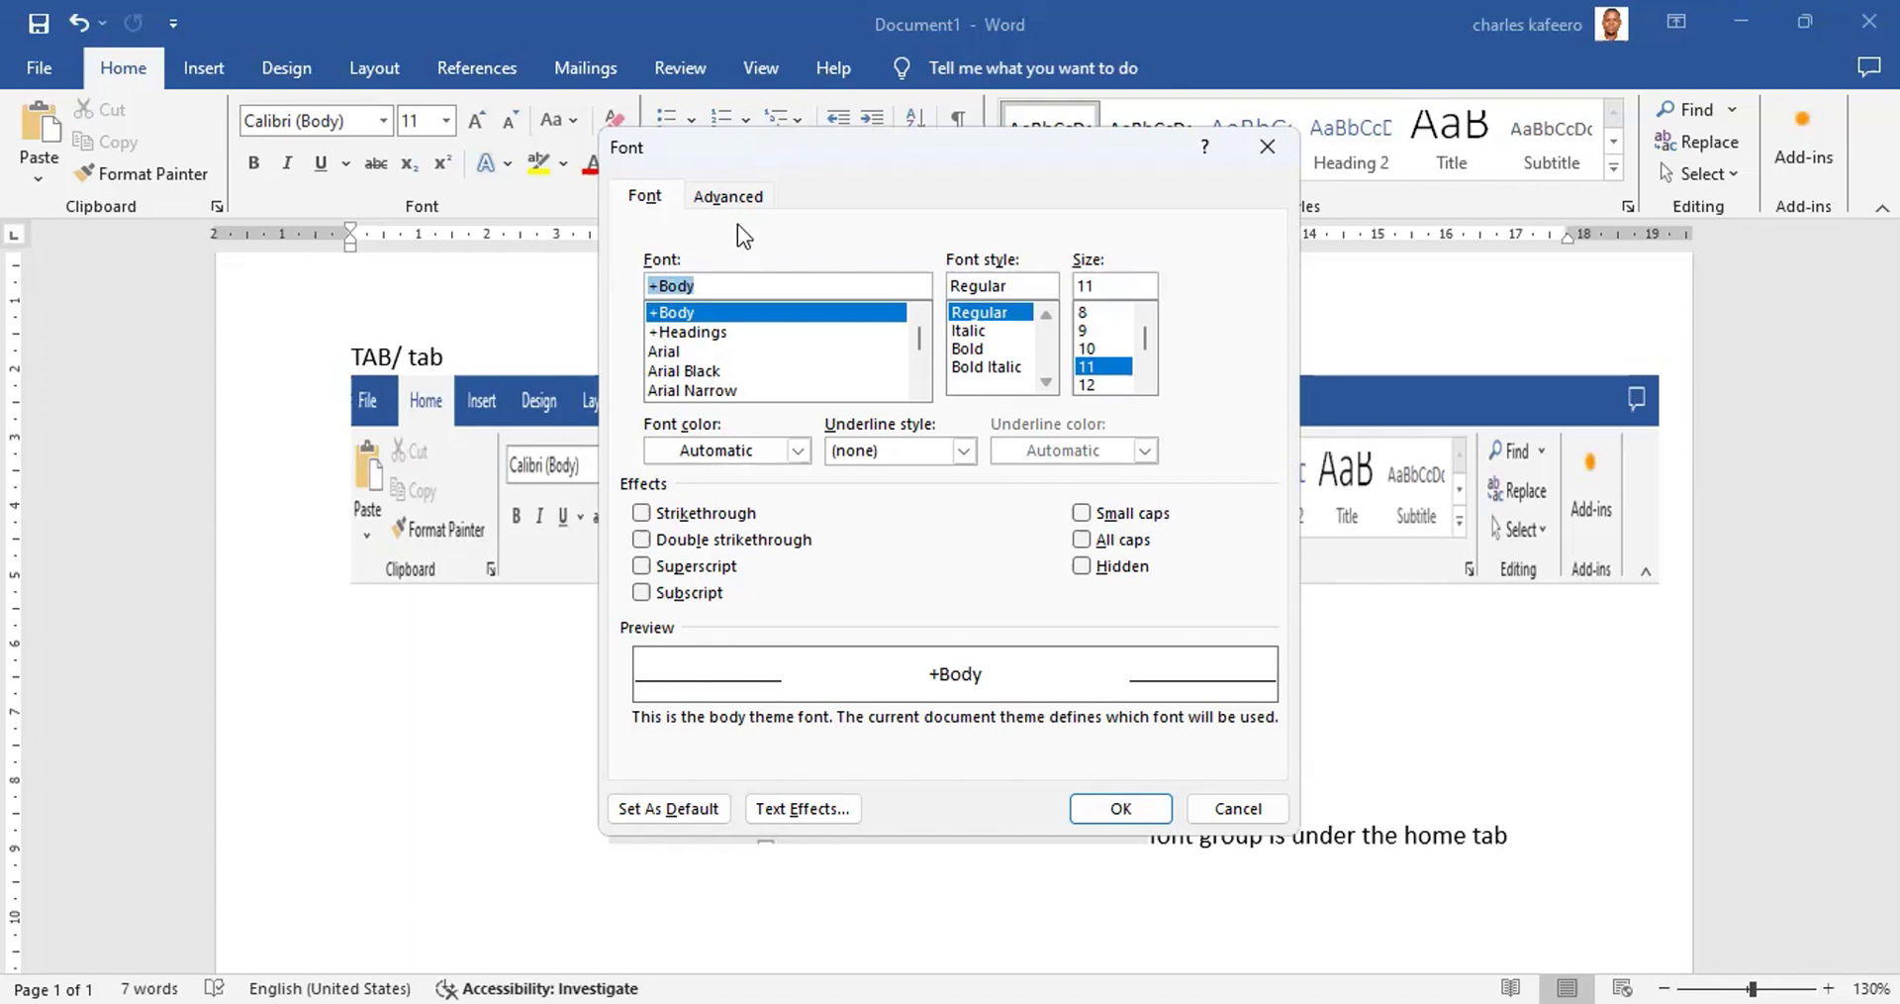
click(733, 197)
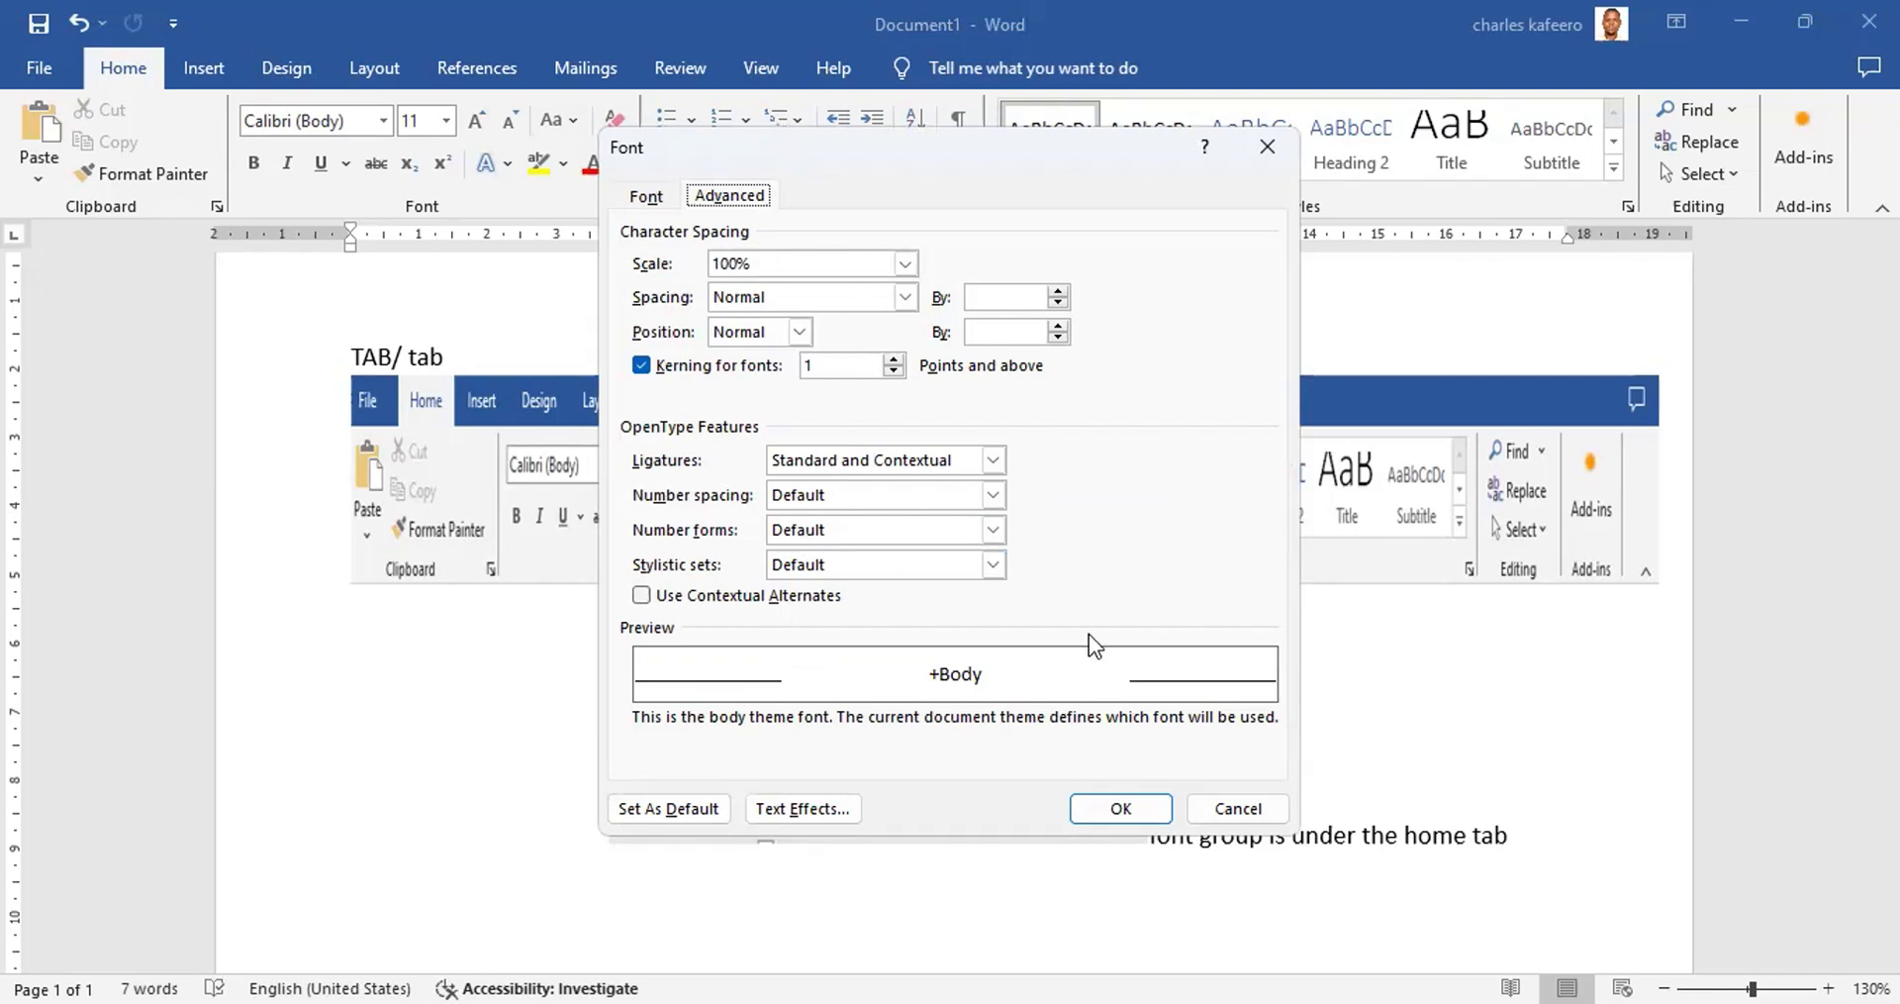
click(1234, 810)
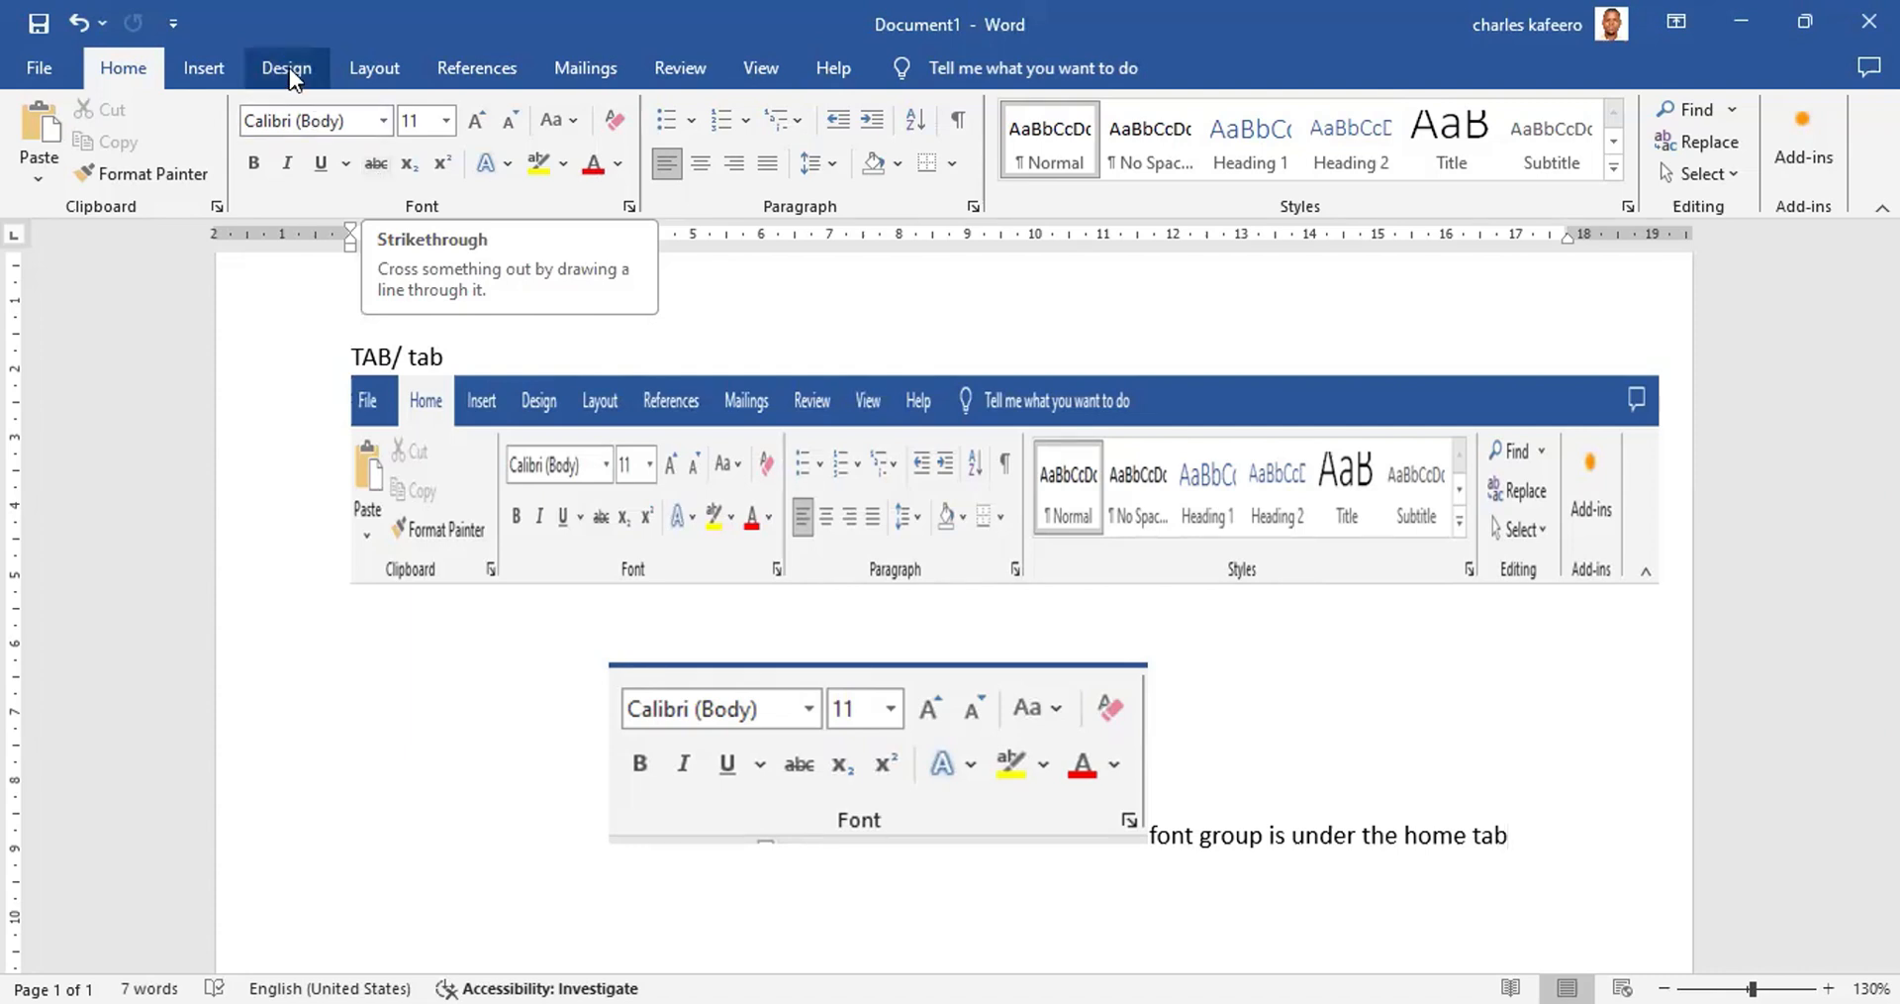
Step: Delete the Font group picture and the ribbon picture from the document
click(861, 777)
key(Delete)
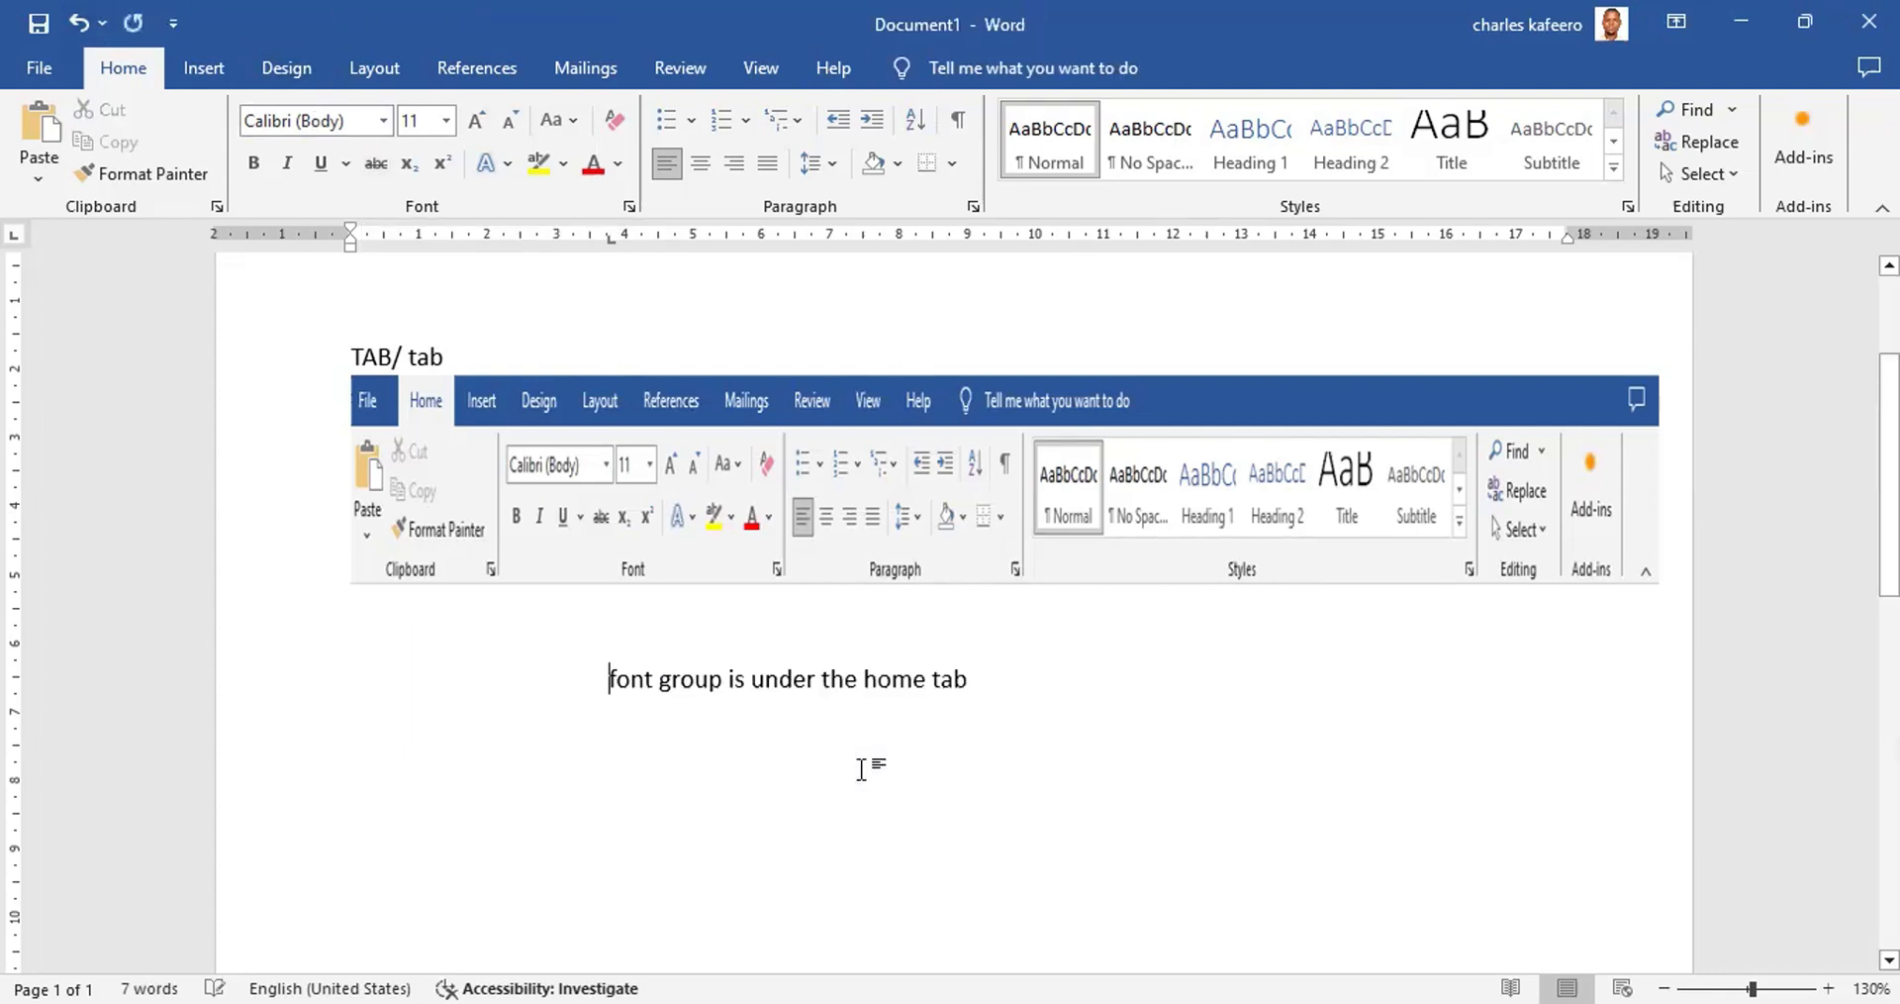
click(998, 545)
key(Delete)
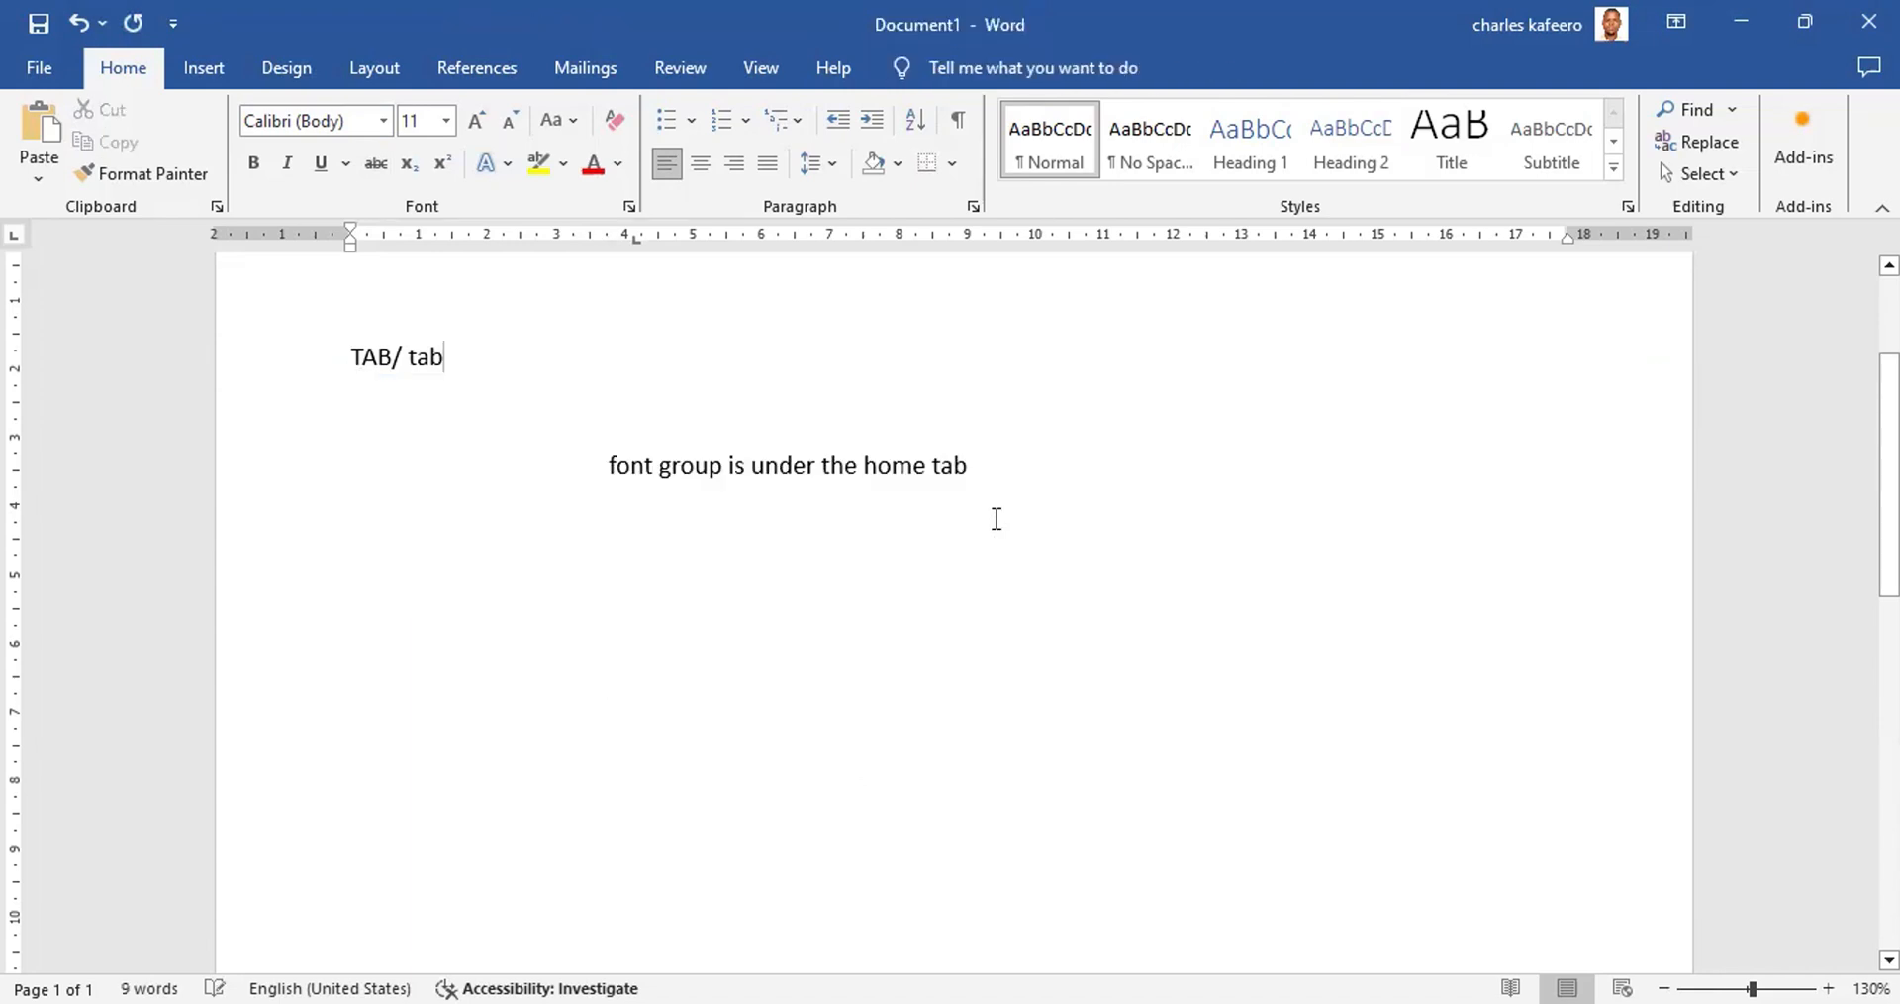
Step: Erase the font group sentence and the "TAB/ tab" text so that the document is blank
click(1012, 460)
key(BackSpace)
key(BackSpace)
key(BackSpace)
key(BackSpace)
key(BackSpace)
key(BackSpace)
key(BackSpace)
key(BackSpace)
key(BackSpace)
key(BackSpace)
key(BackSpace)
key(BackSpace)
key(BackSpace)
key(BackSpace)
key(BackSpace)
key(BackSpace)
key(BackSpace)
key(BackSpace)
key(BackSpace)
key(BackSpace)
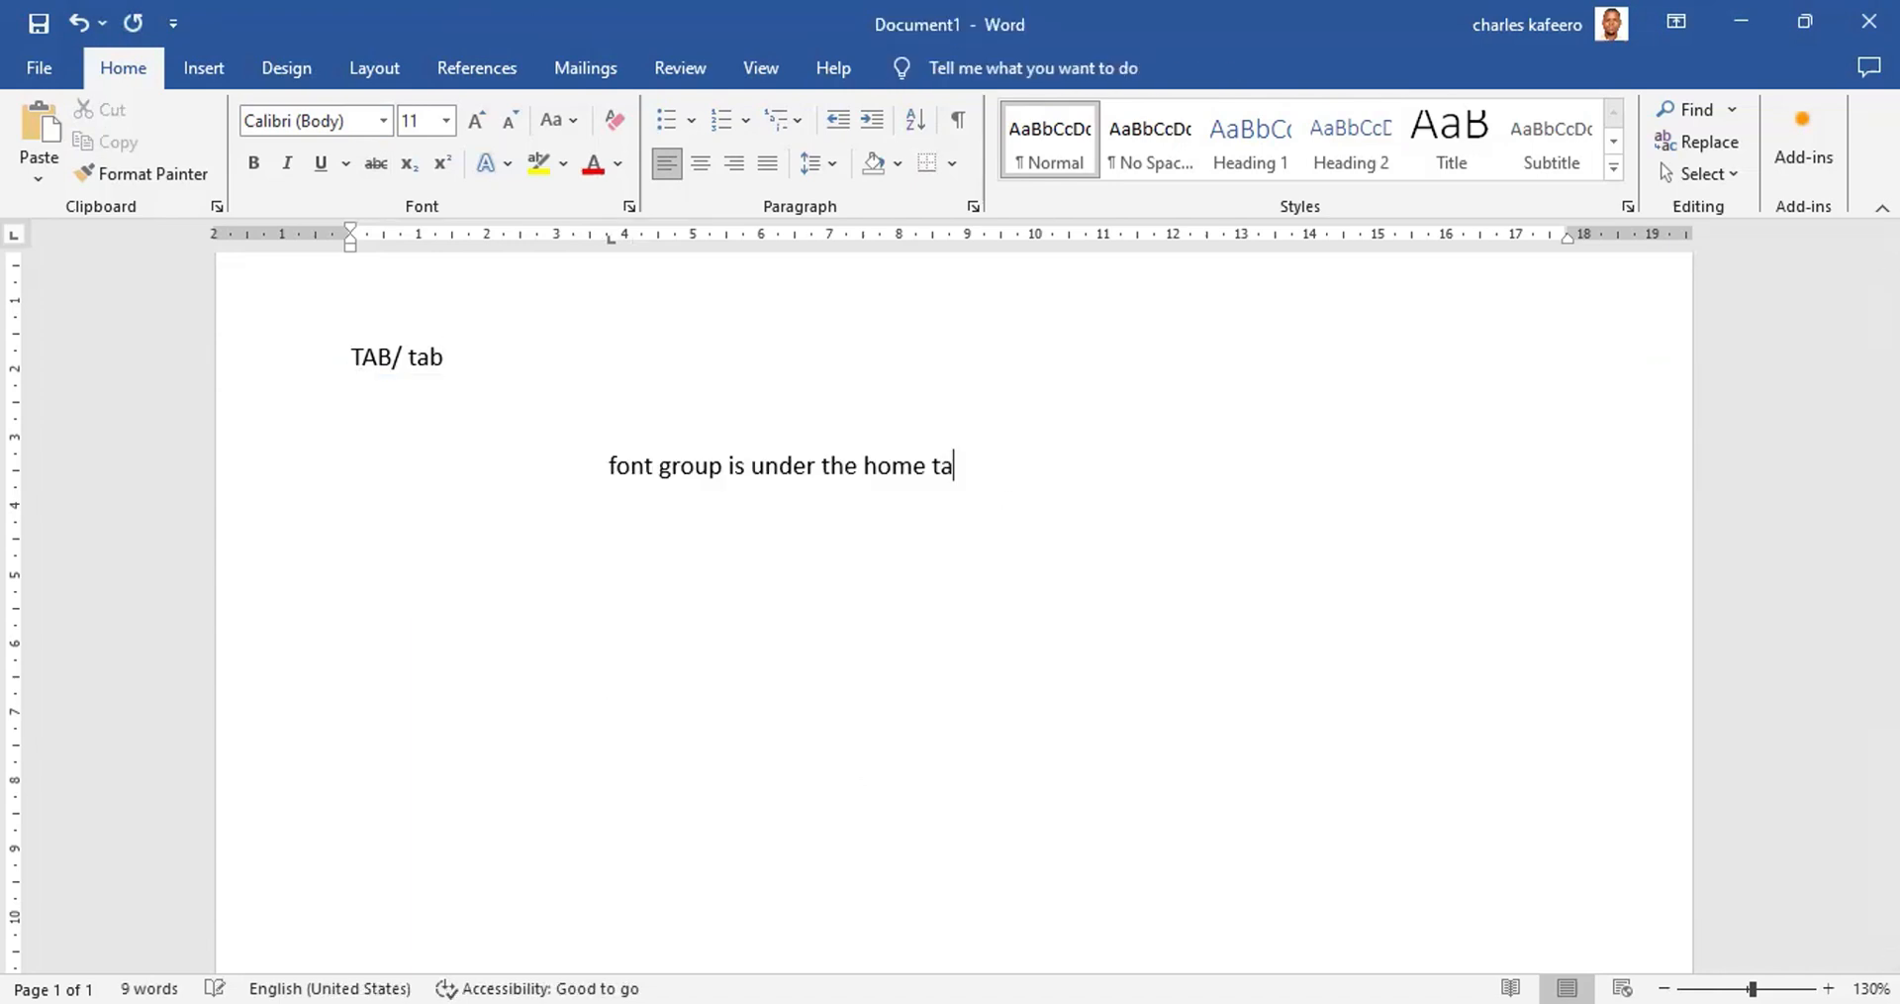
key(BackSpace)
key(BackSpace)
key(BackSpace)
key(BackSpace)
key(BackSpace)
key(BackSpace)
key(BackSpace)
key(BackSpace)
key(BackSpace)
key(BackSpace)
key(BackSpace)
key(BackSpace)
key(BackSpace)
key(BackSpace)
key(BackSpace)
key(BackSpace)
key(BackSpace)
key(BackSpace)
key(BackSpace)
key(BackSpace)
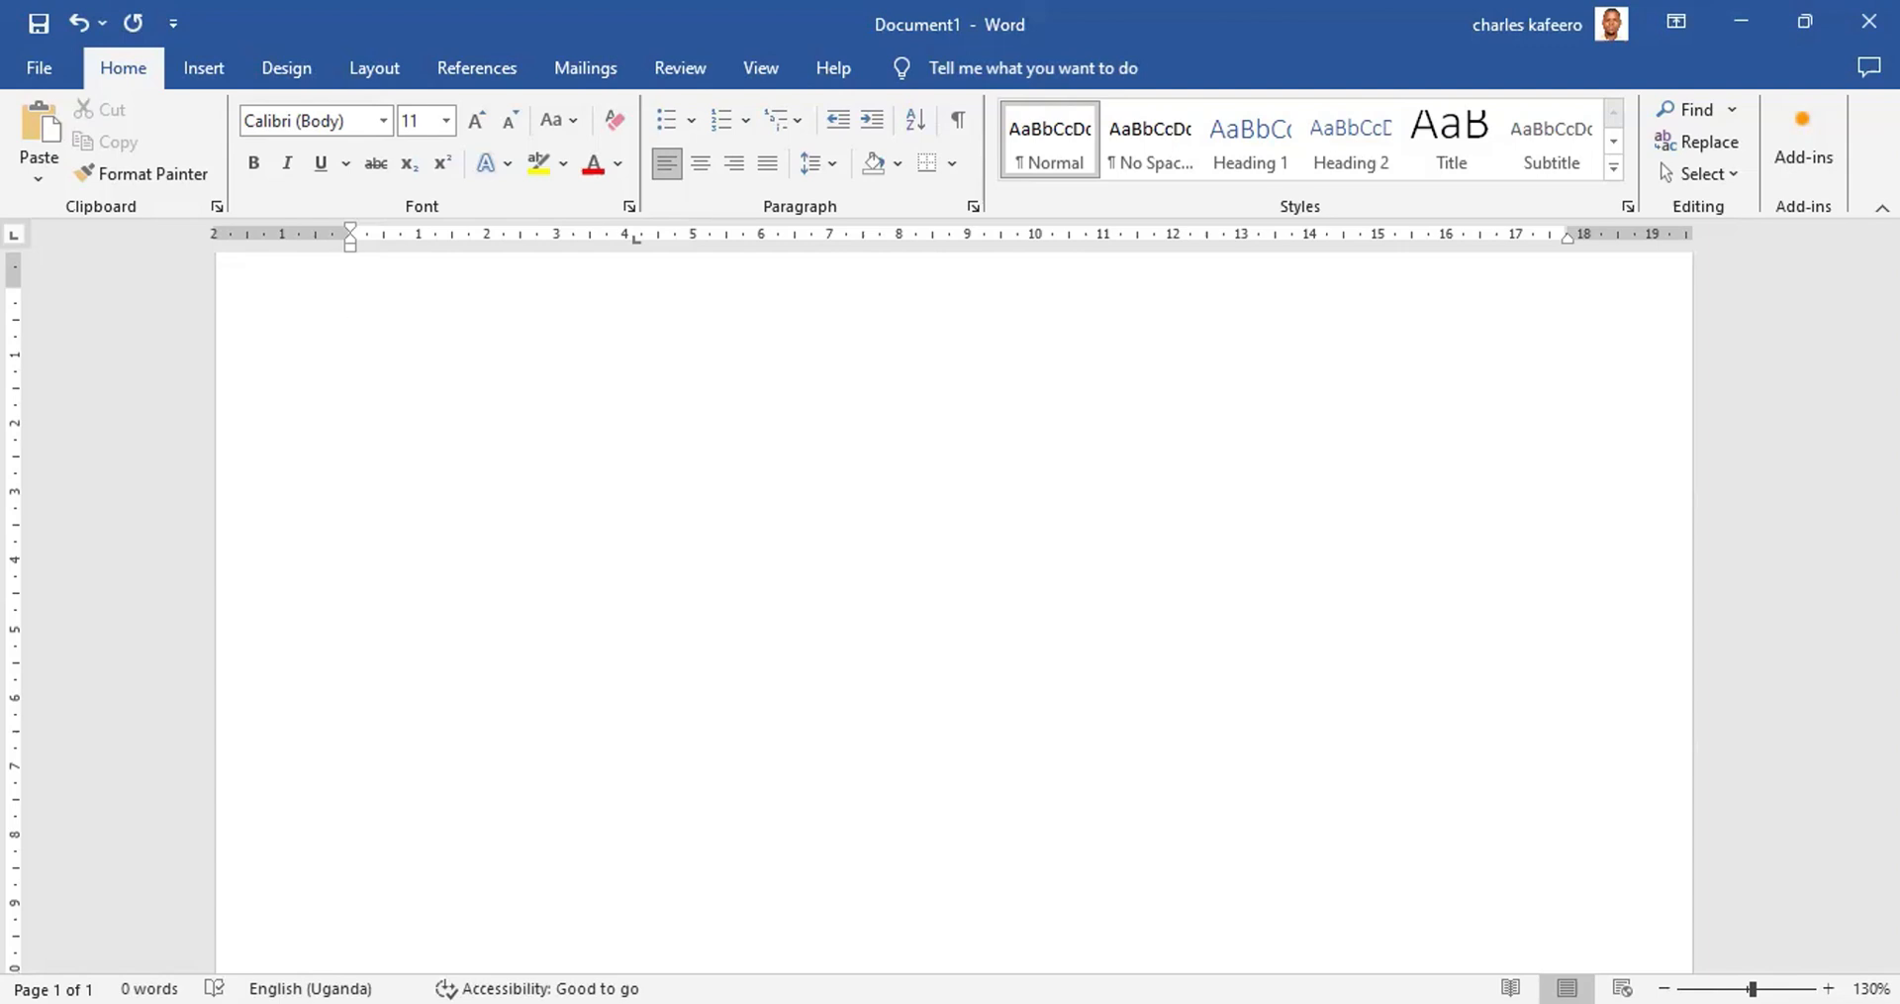
Step: Paste the screenshot of the rulers and blank page, resize it to about 17.5 cm wide, and delete it again
triple_click(678, 512)
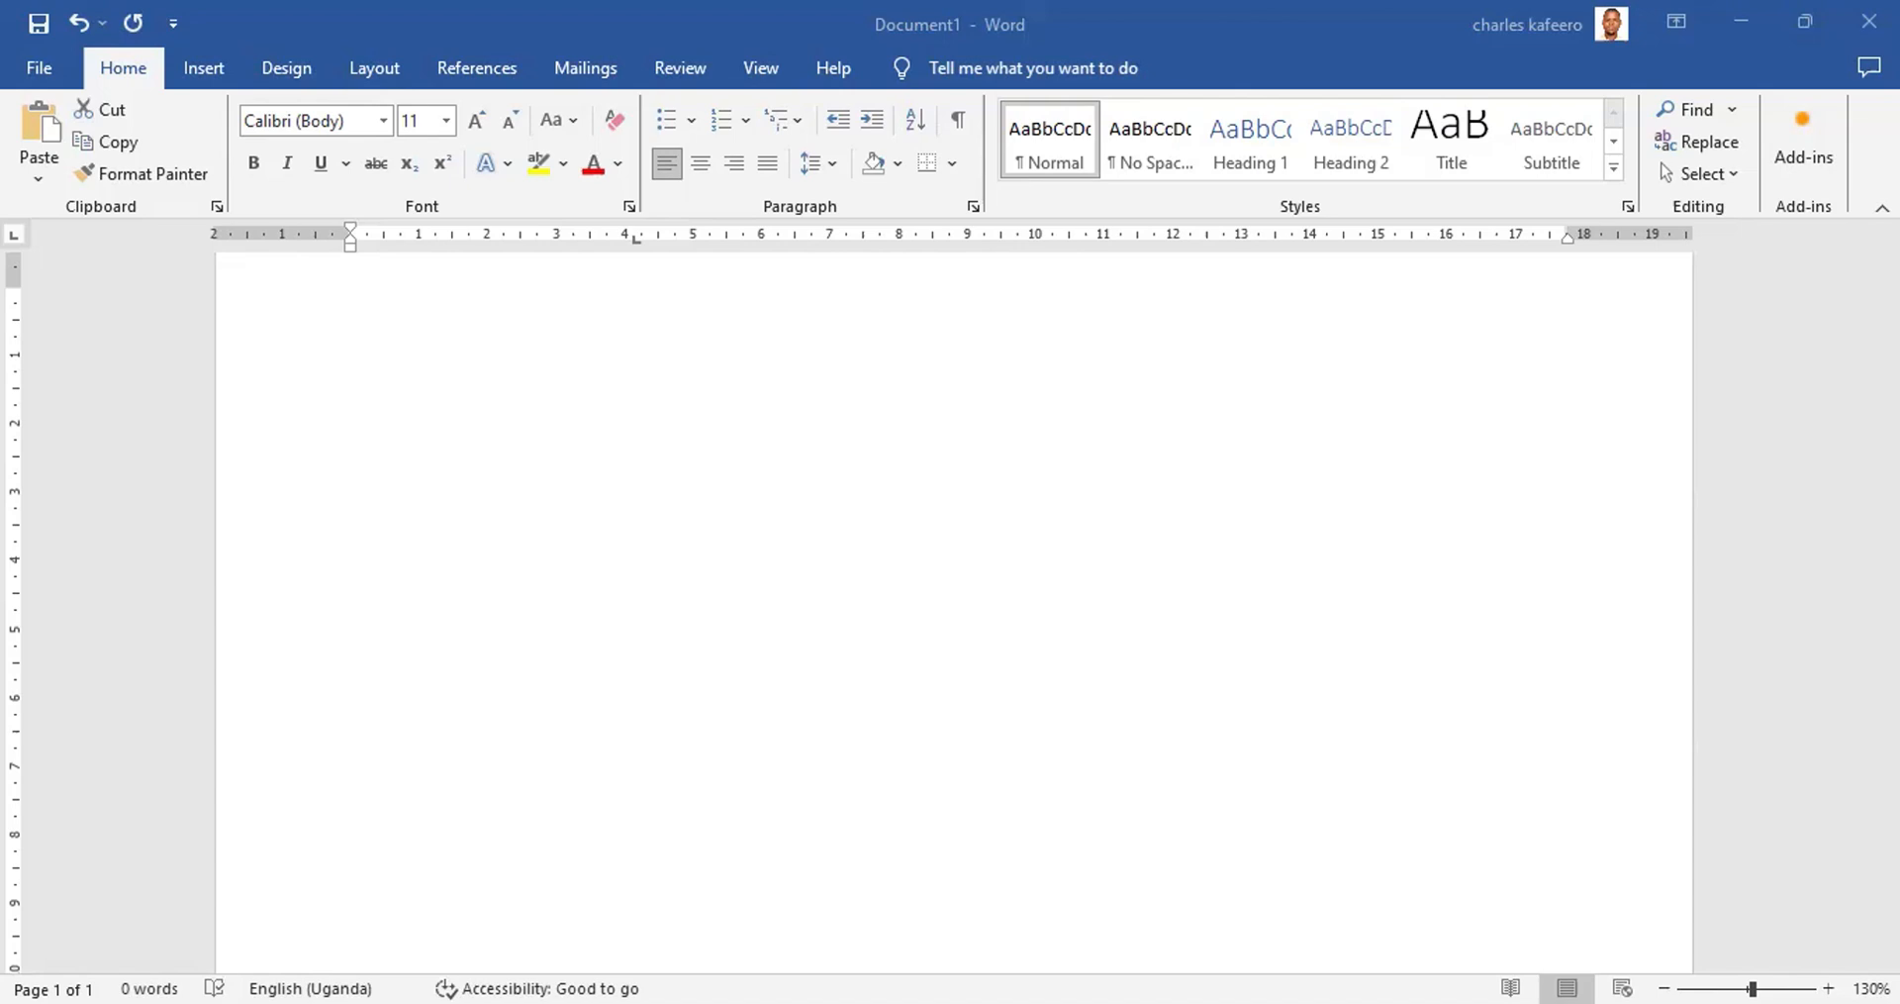
key(ctrl+v)
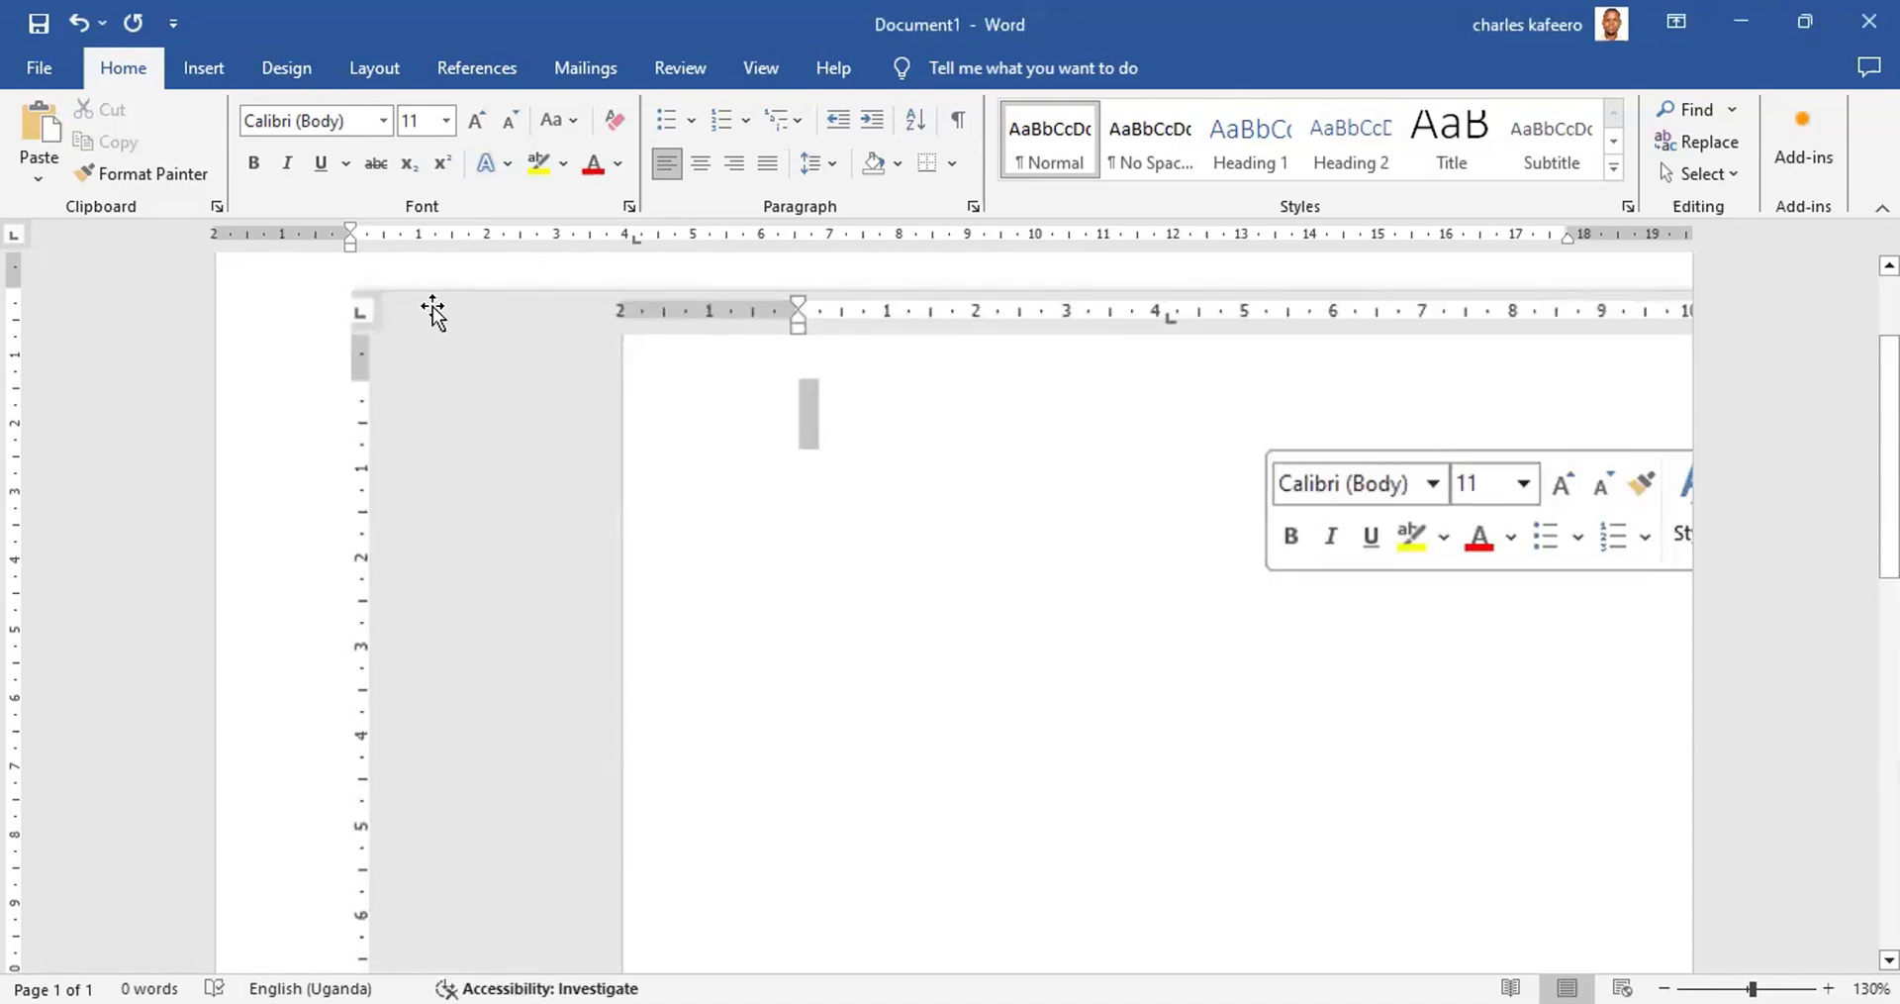
click(362, 292)
drag(352, 287, 1553, 908)
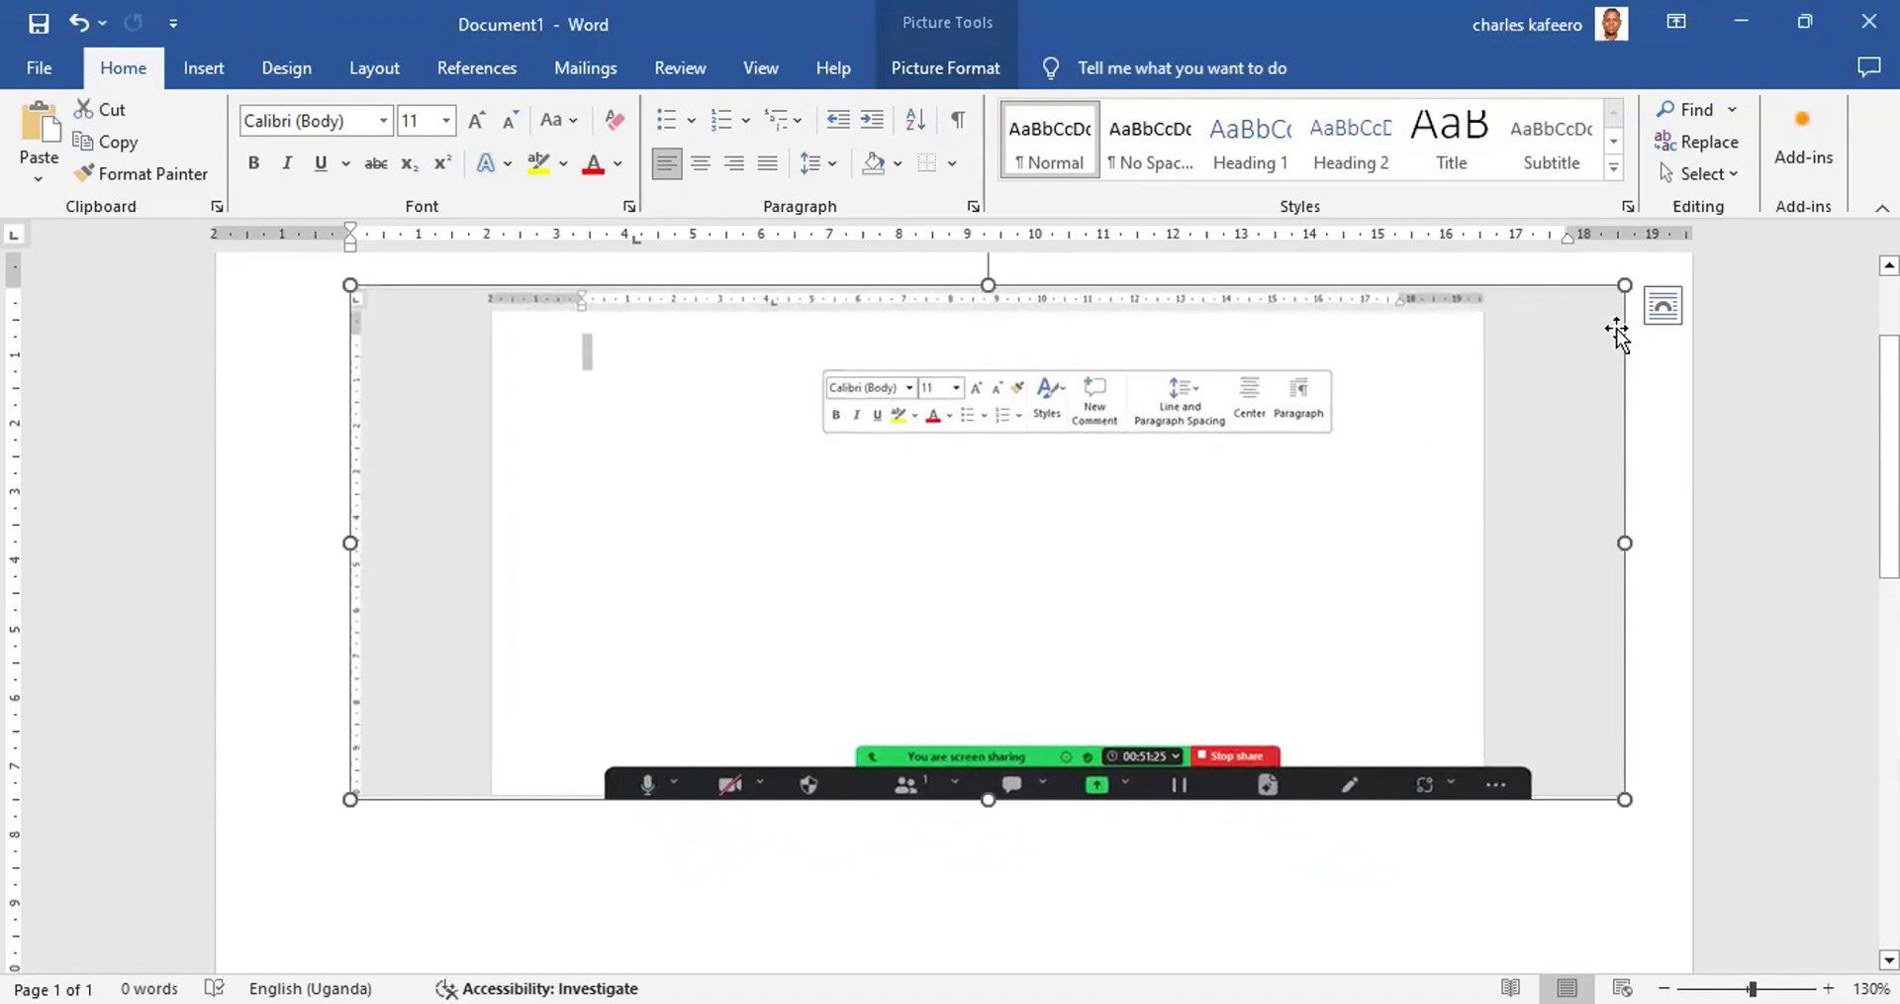
drag(1624, 283, 1548, 347)
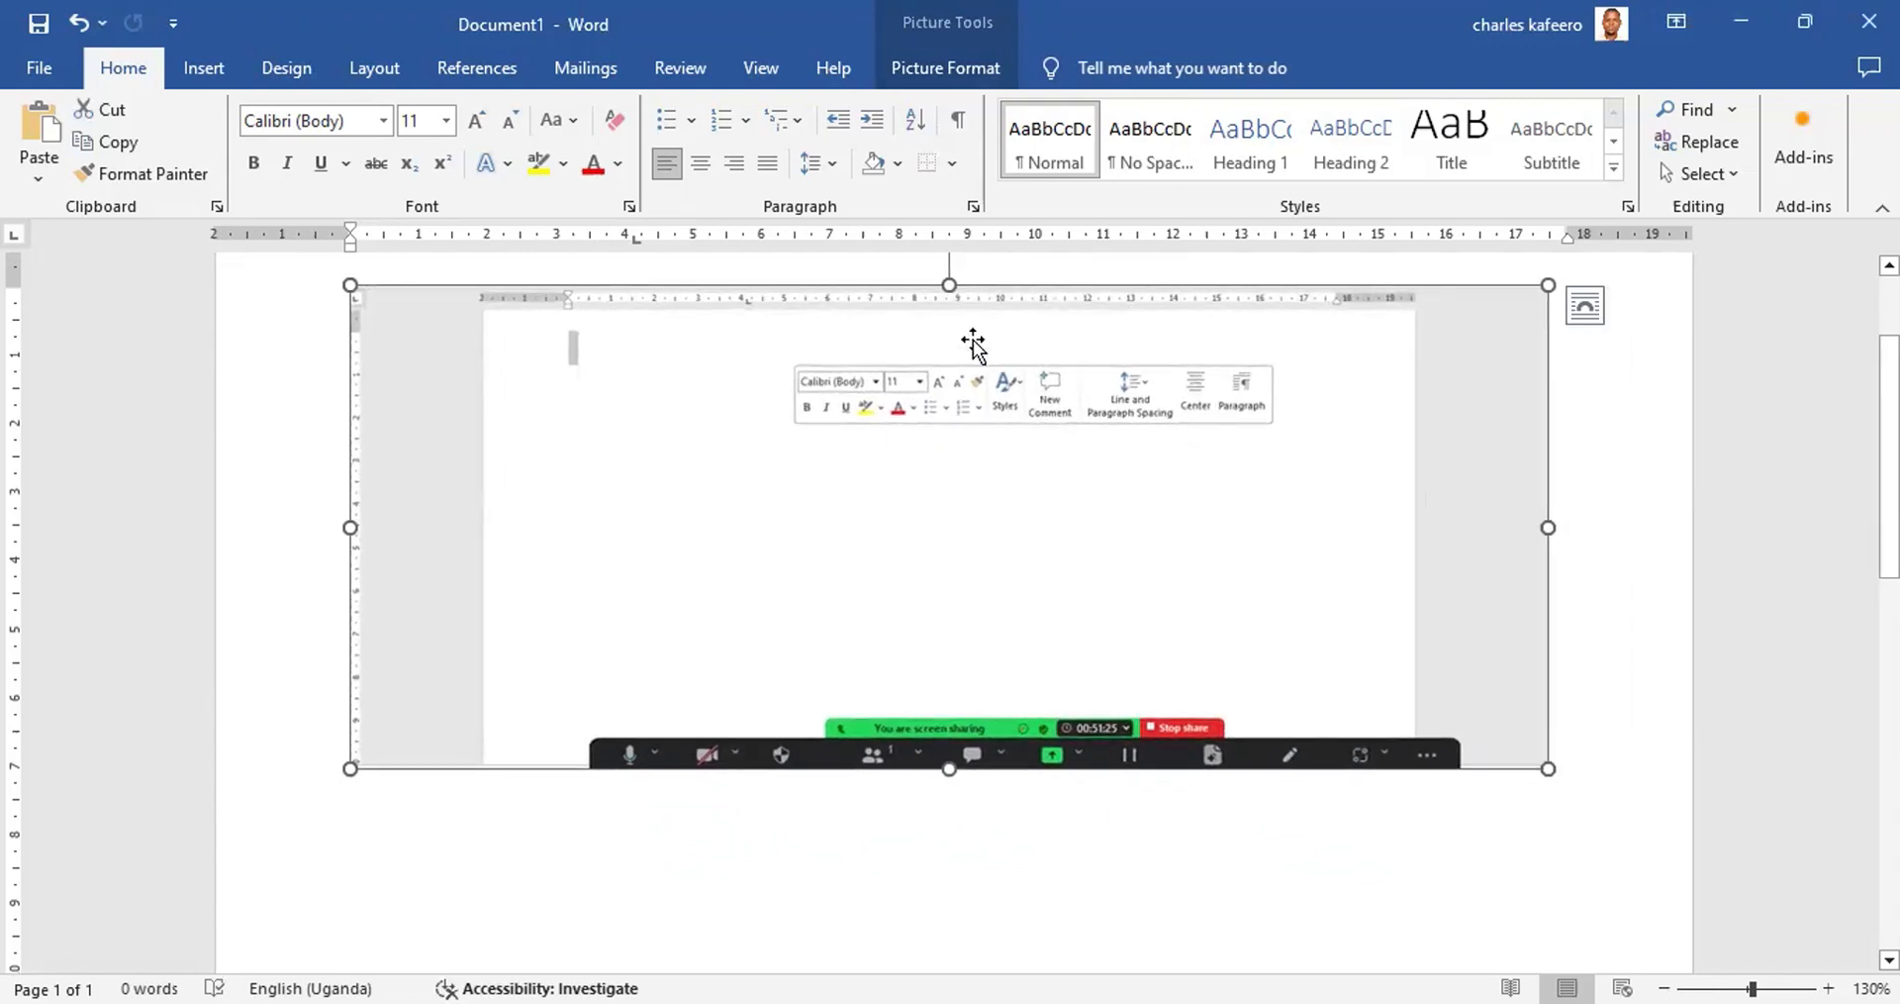
drag(949, 289, 949, 374)
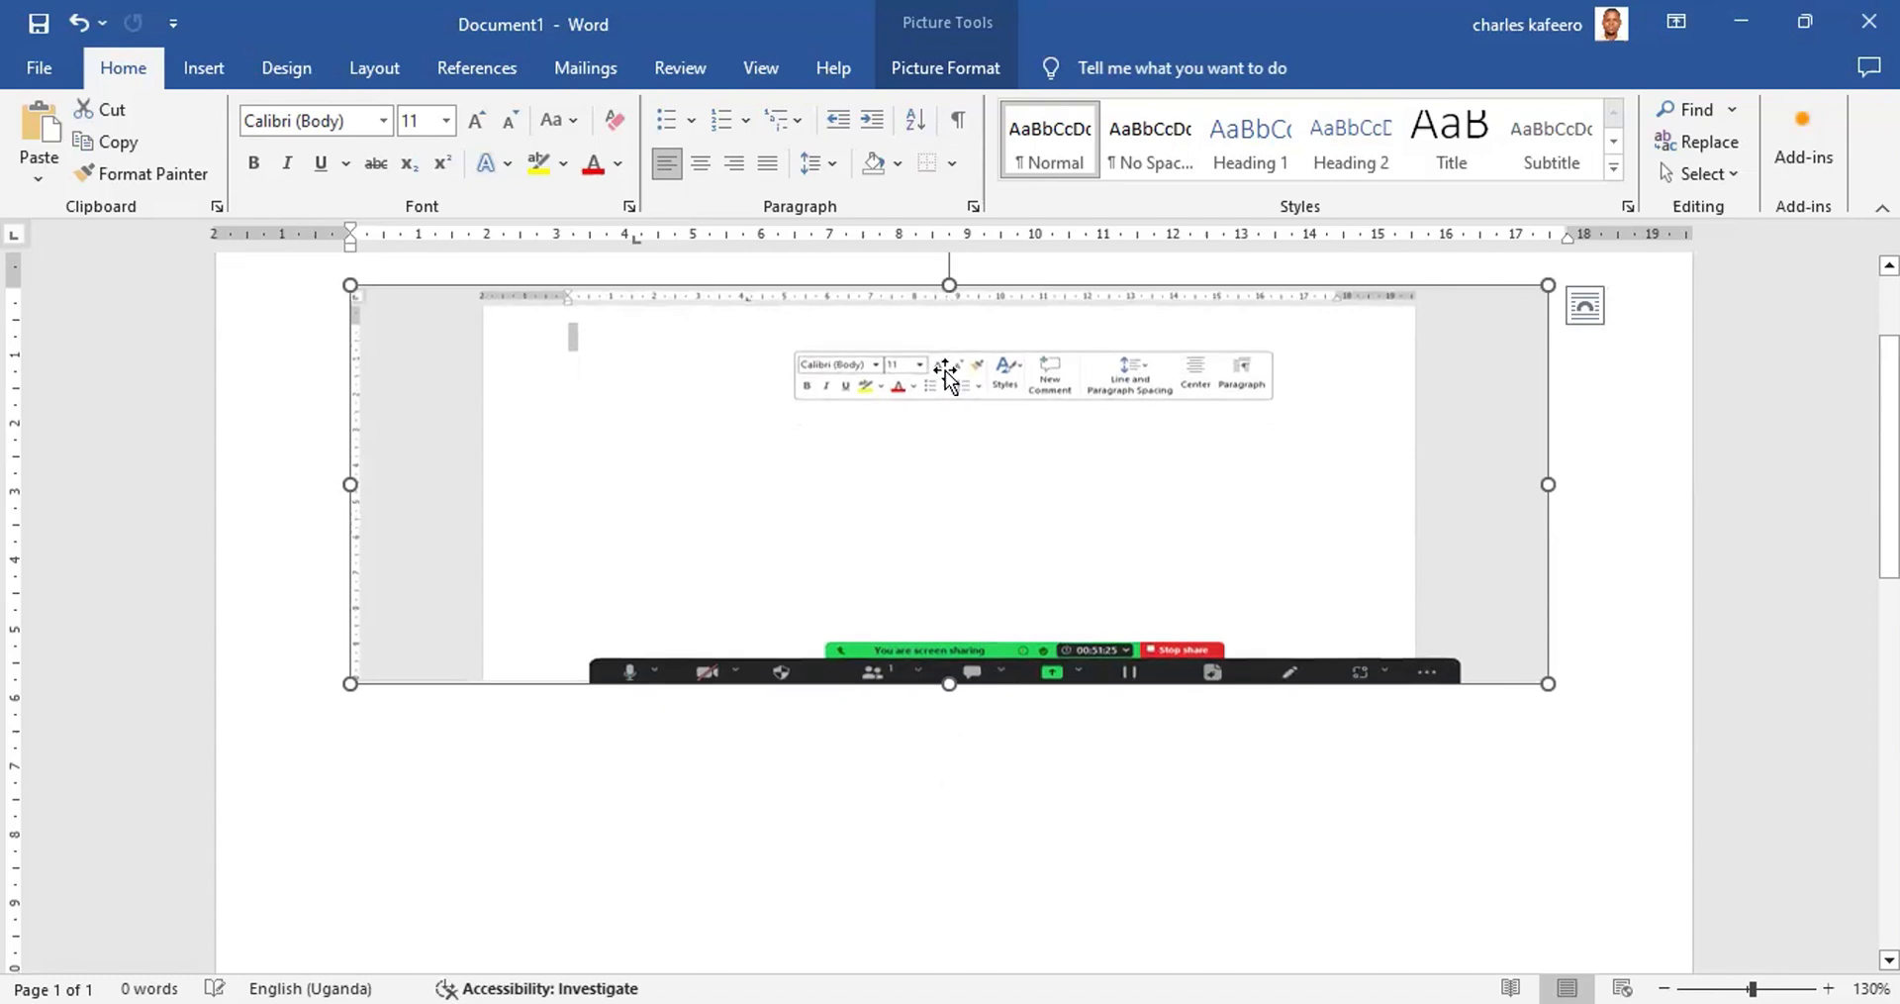
drag(954, 686, 954, 965)
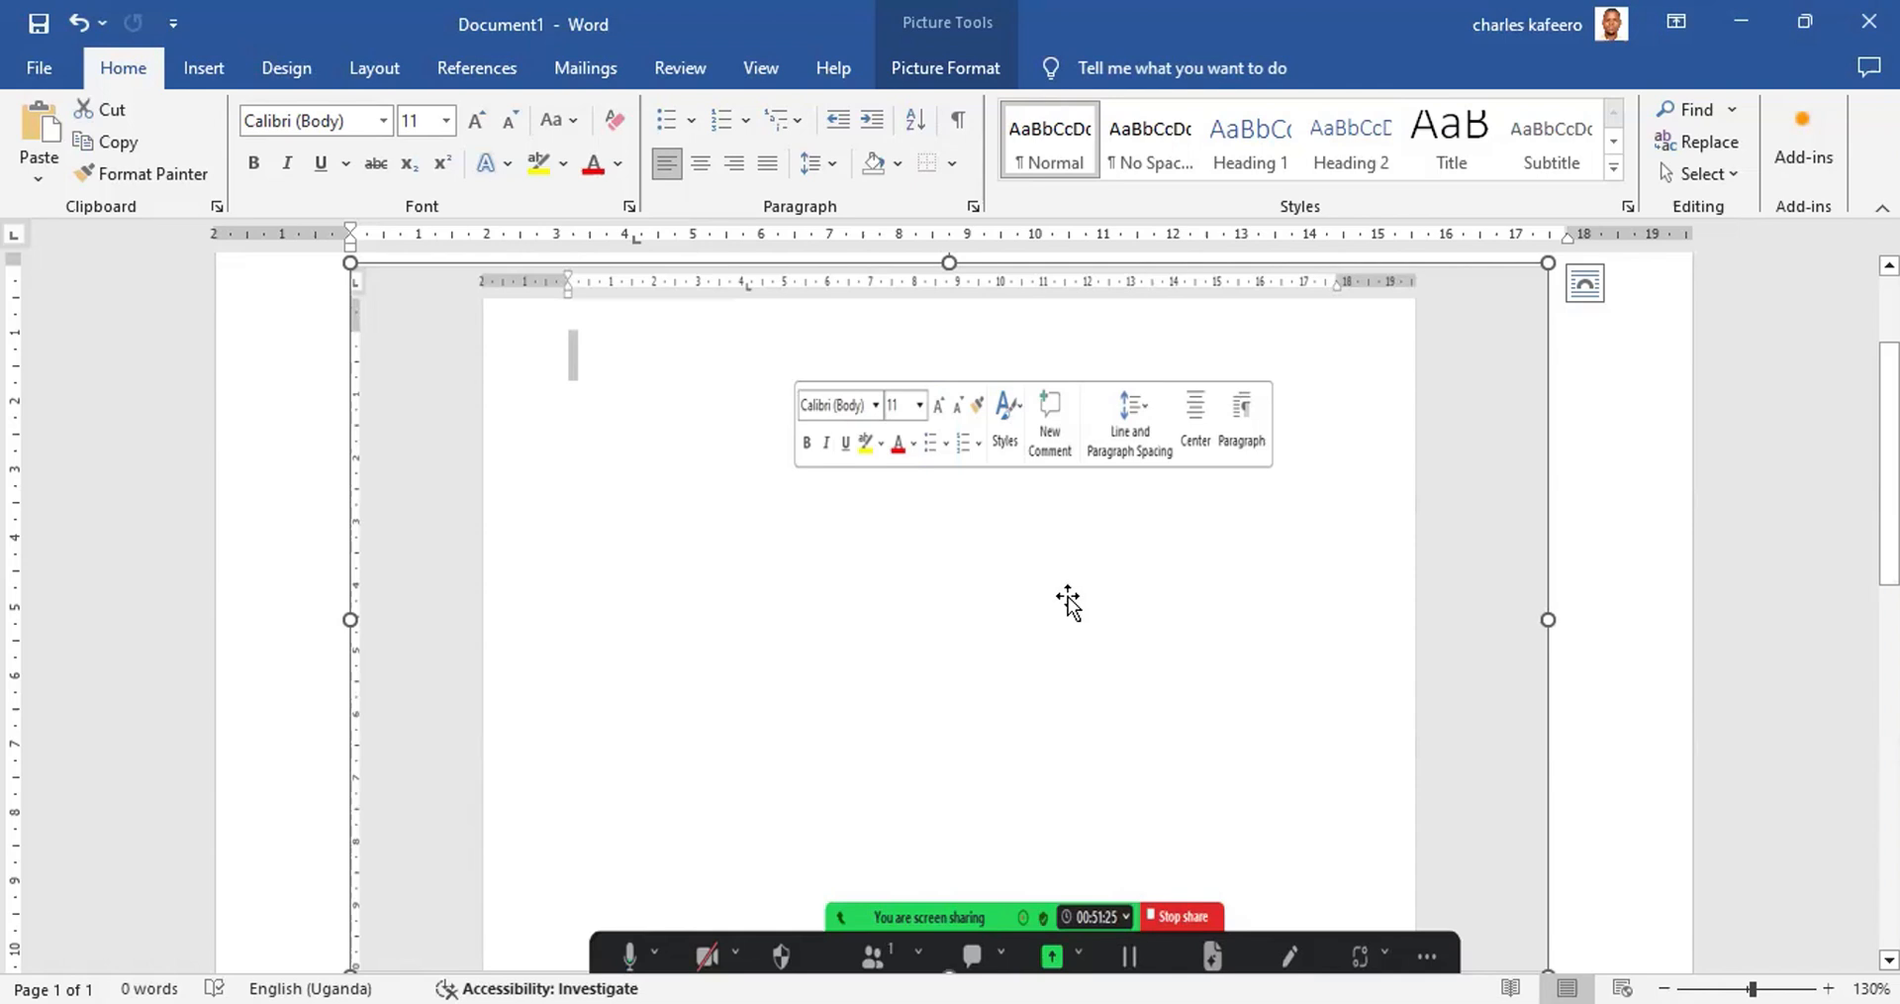
key(Delete)
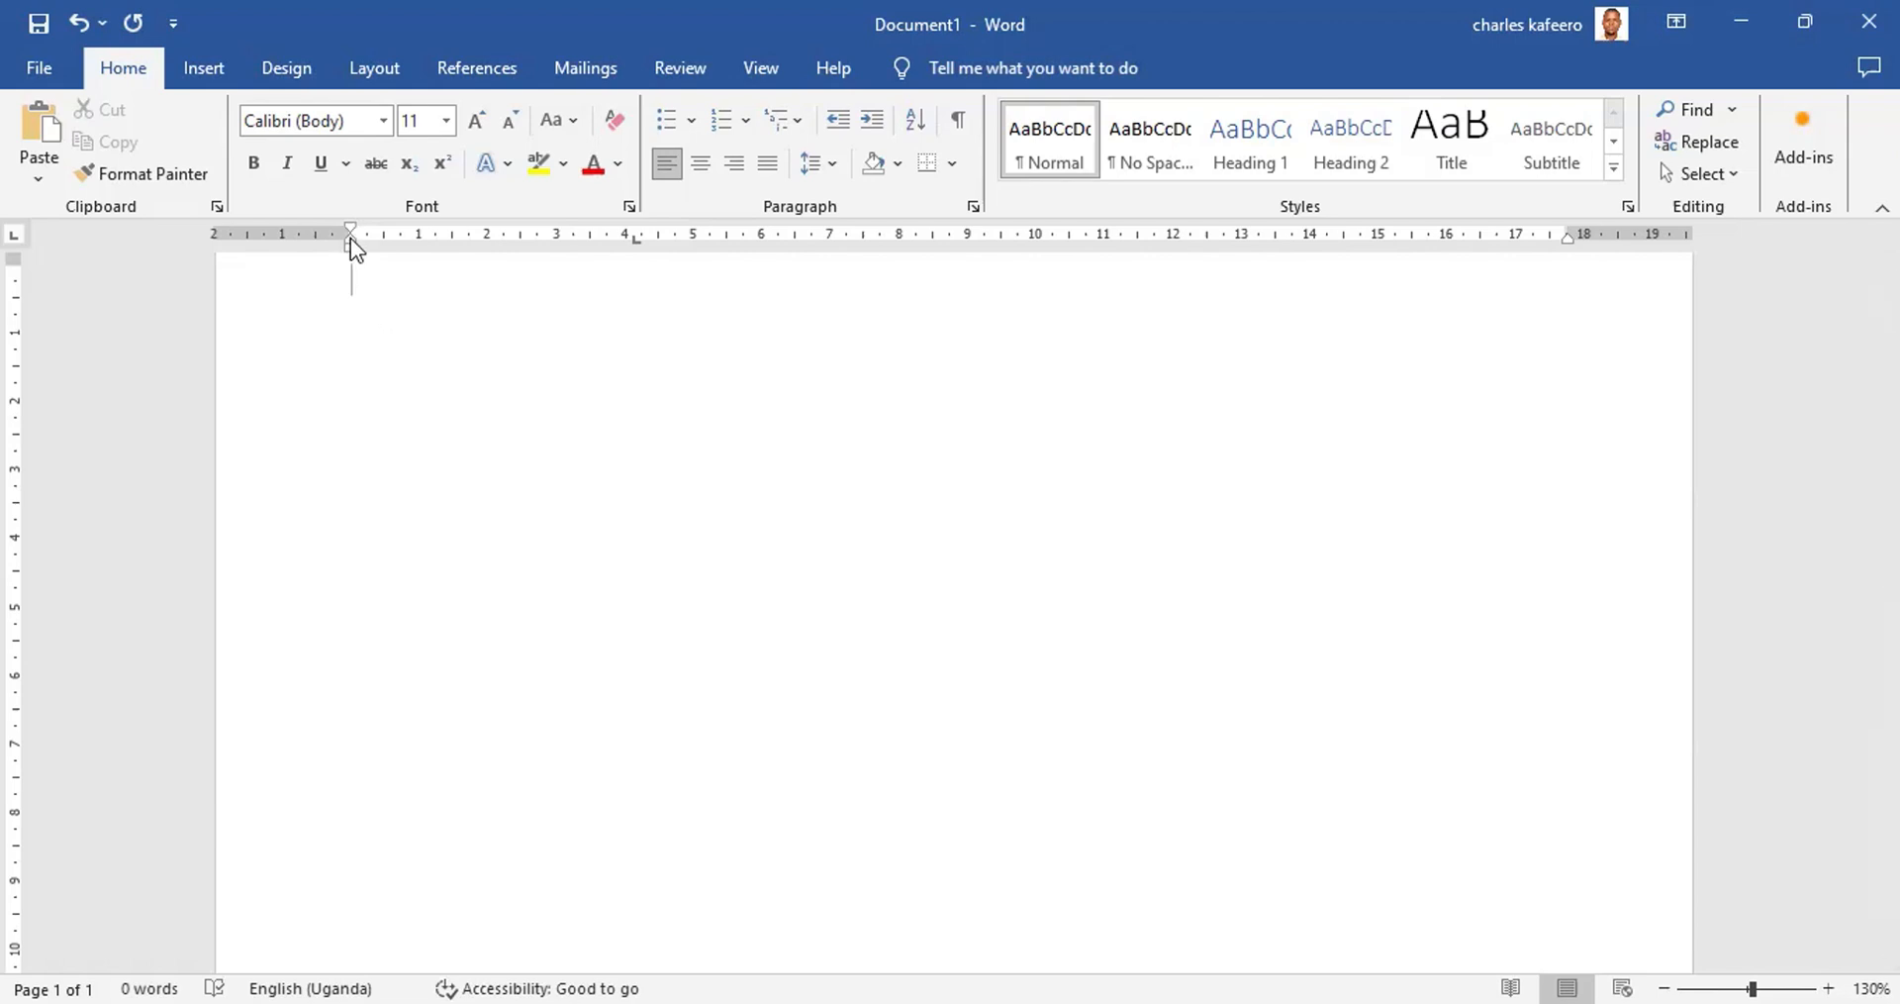
Step: Undo the trial move of the left indent marker on the ruler, and increase the zoom to 150%
drag(350, 237, 339, 255)
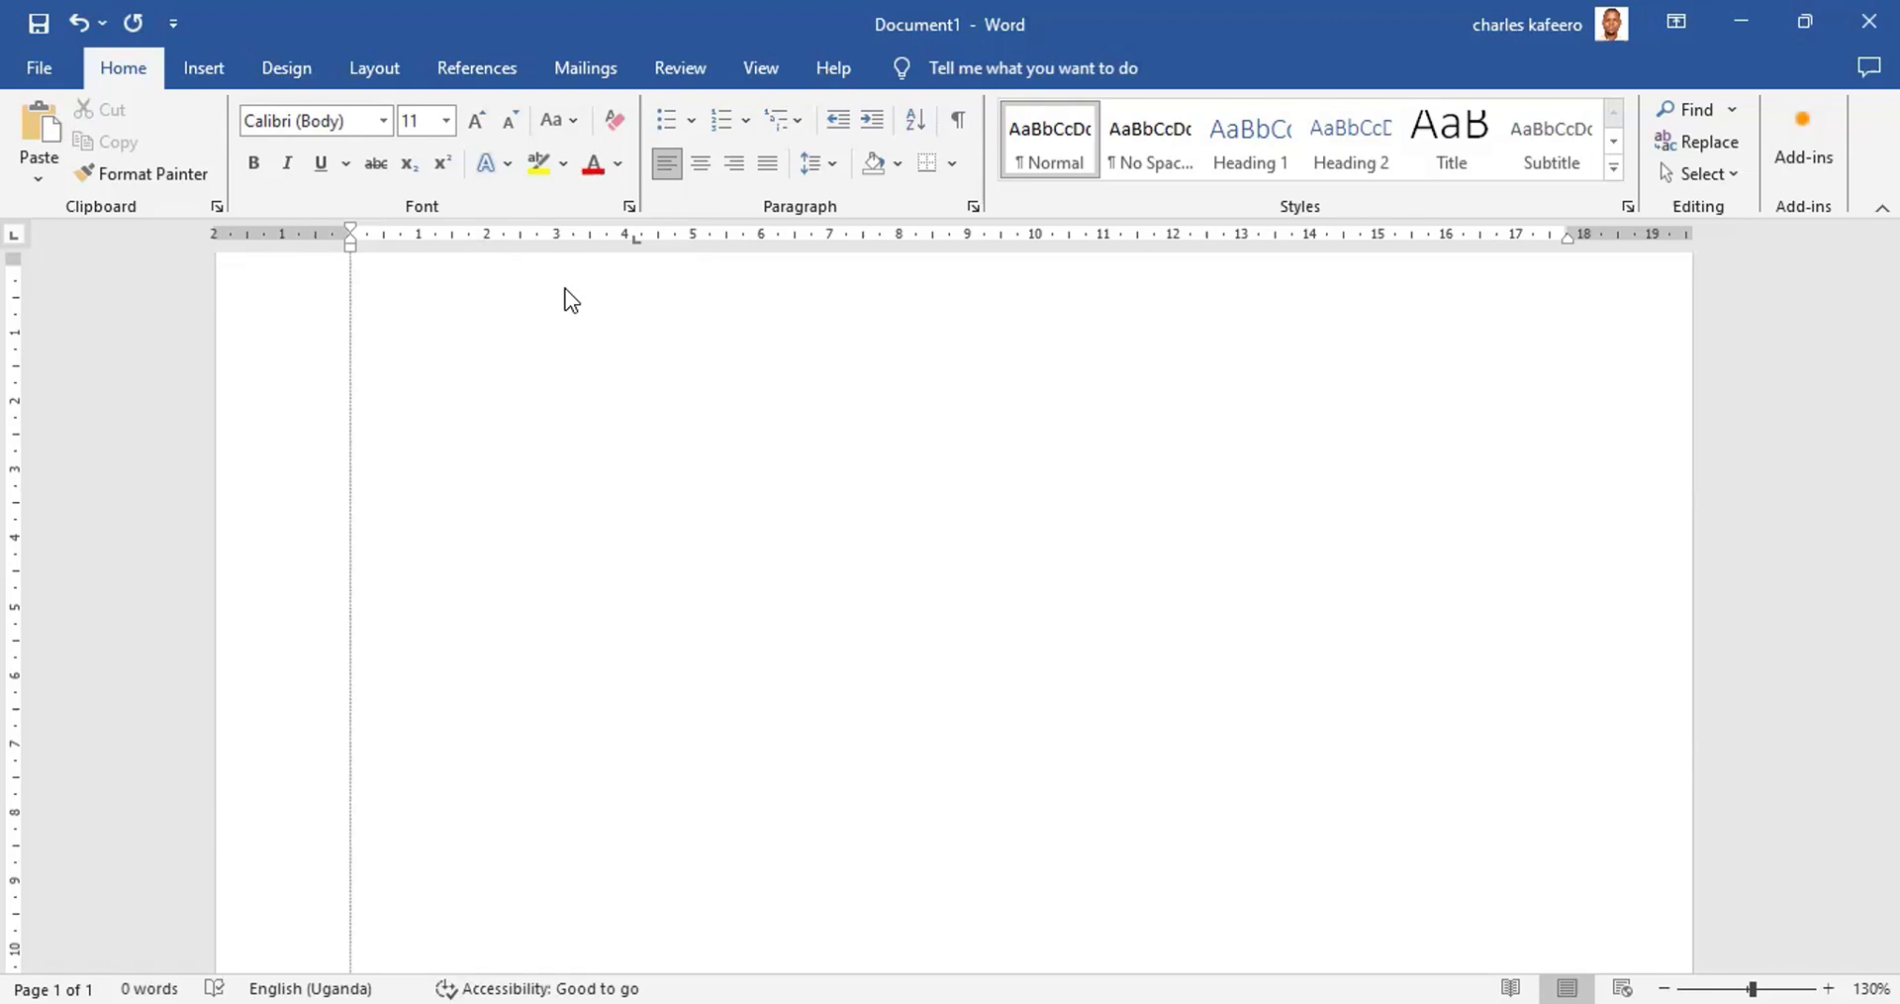
key(ctrl+z)
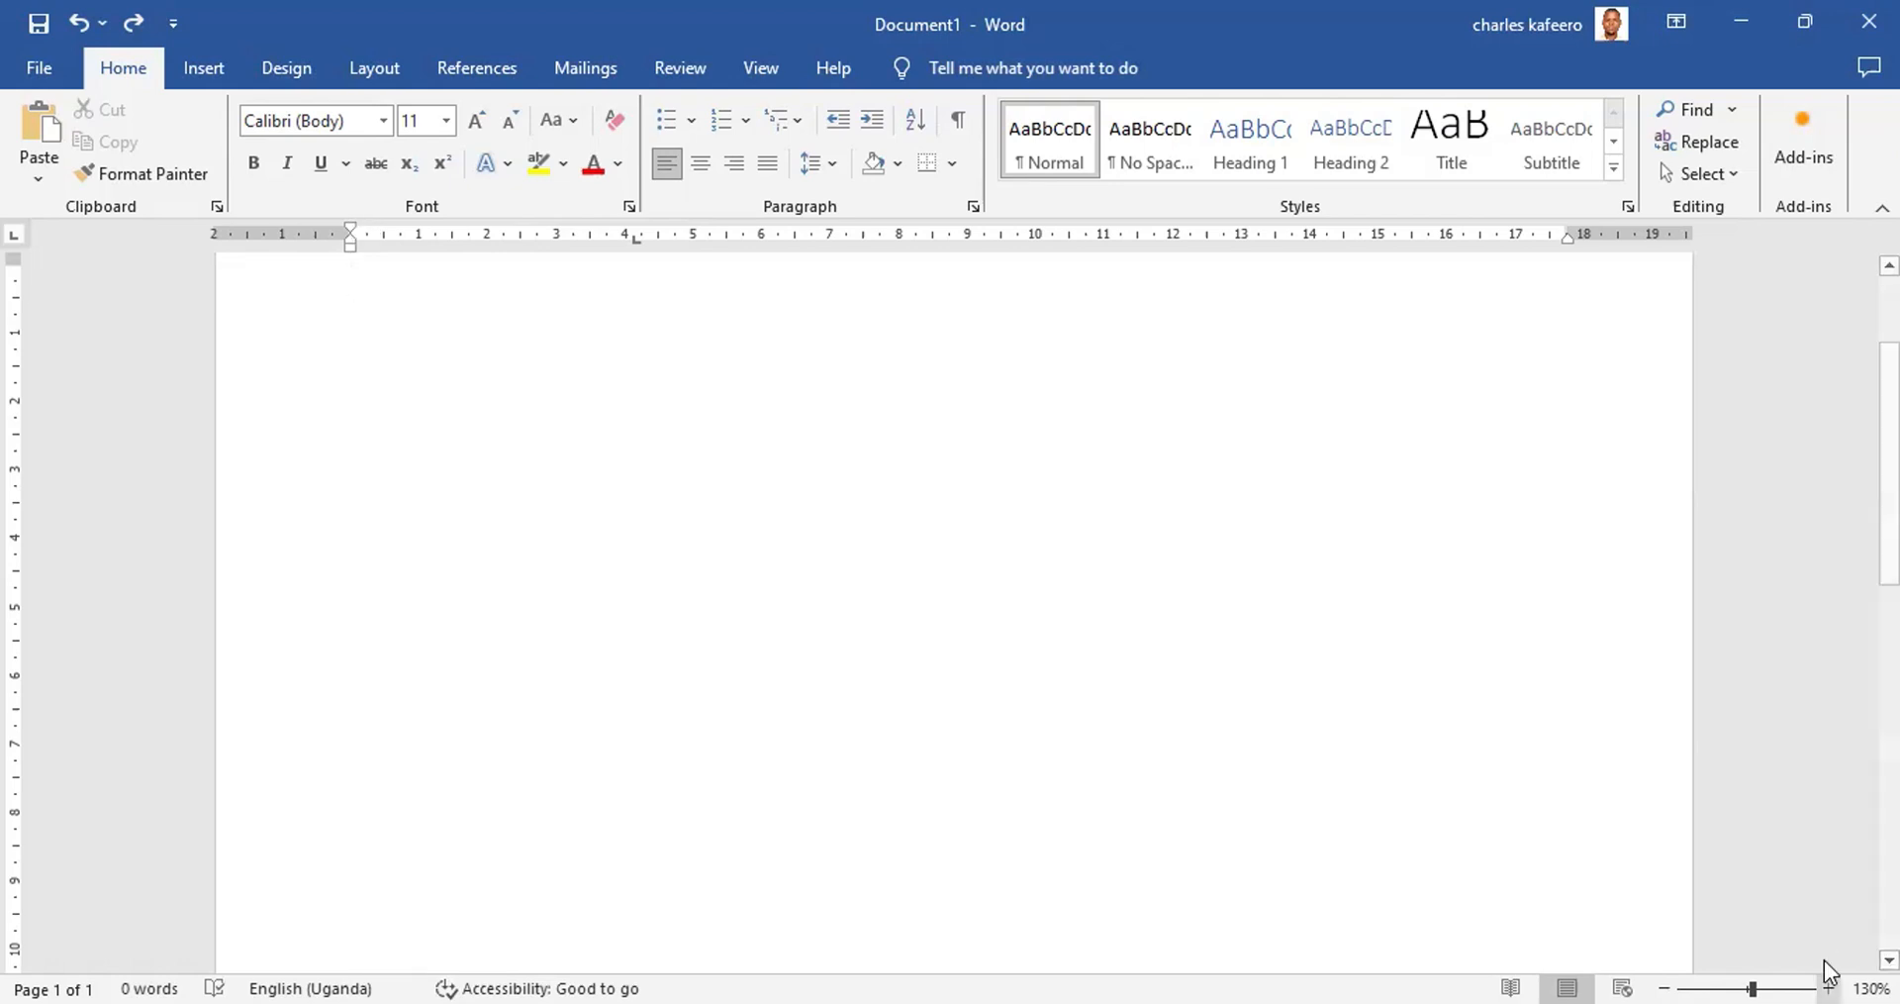
click(1829, 987)
click(1829, 986)
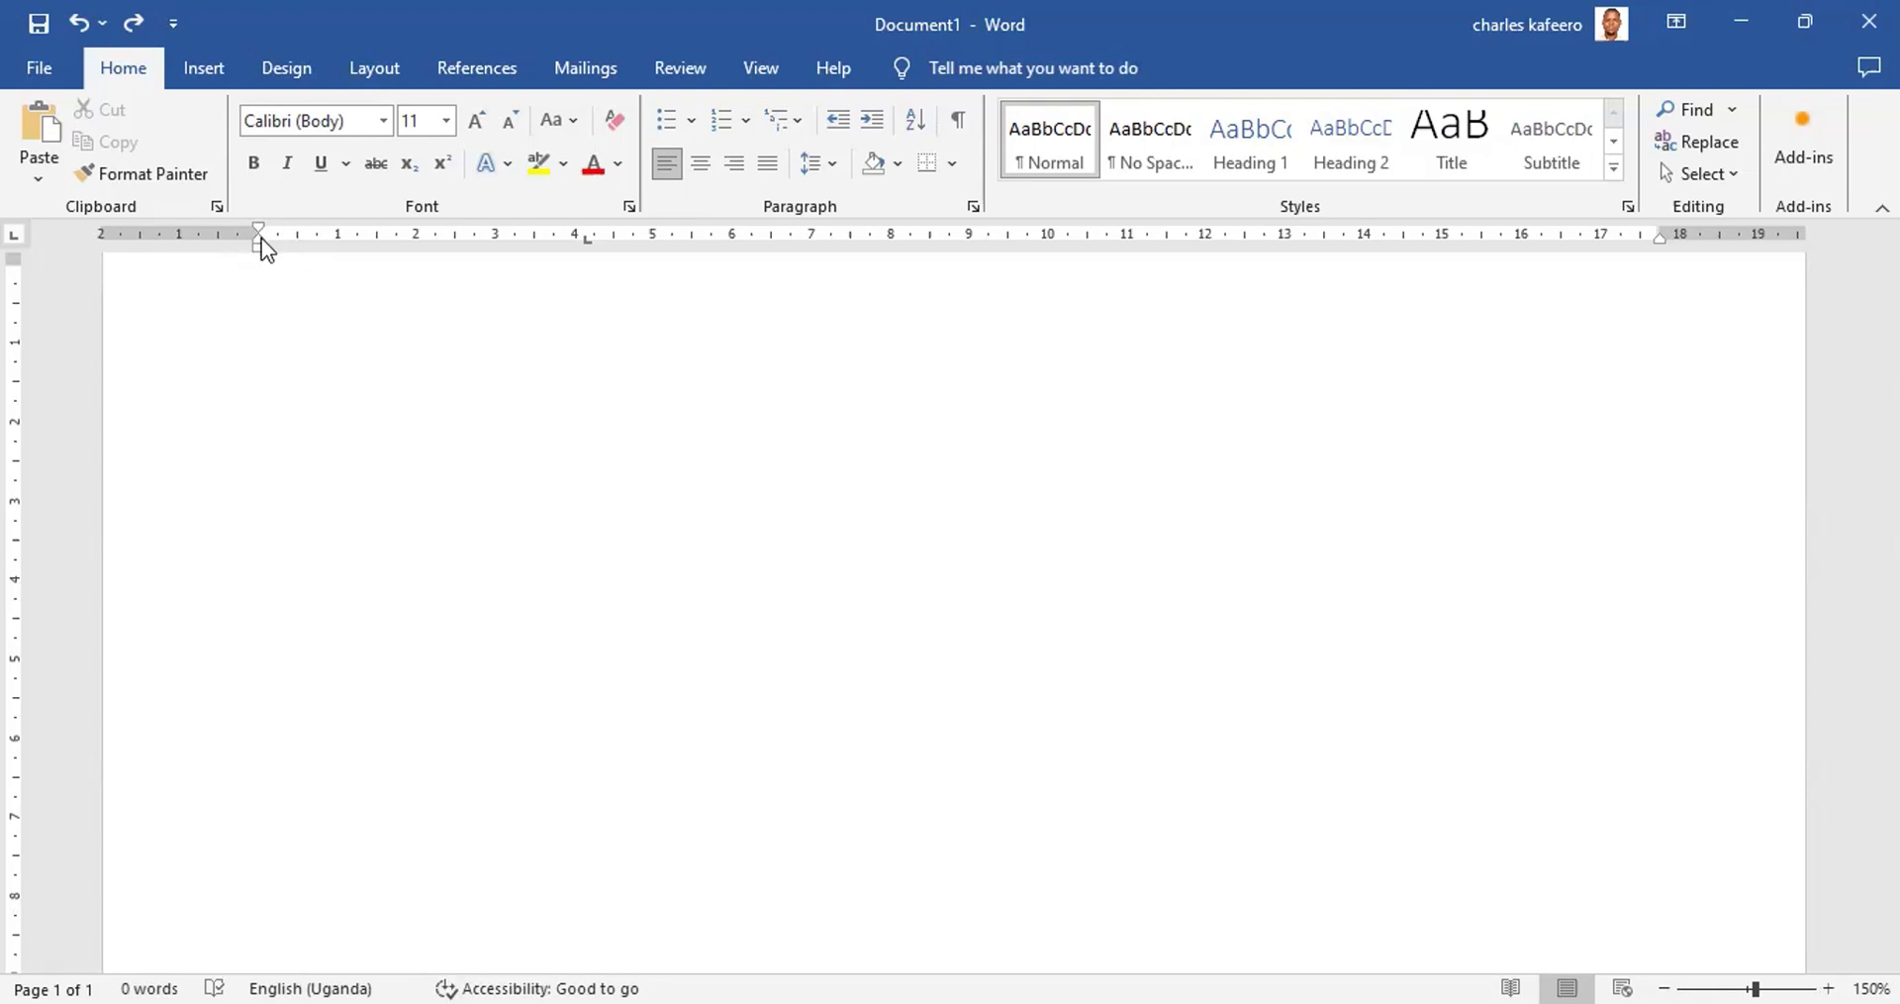
Step: Enter "Kj cbvvnkfjvnkvnkvn" with a hanging indent of about 1.5 cm and its first line at the left margin
drag(261, 239, 261, 277)
drag(258, 246, 270, 246)
drag(258, 240, 401, 241)
text(Kj cbvvnkfjvnkvnkvn)
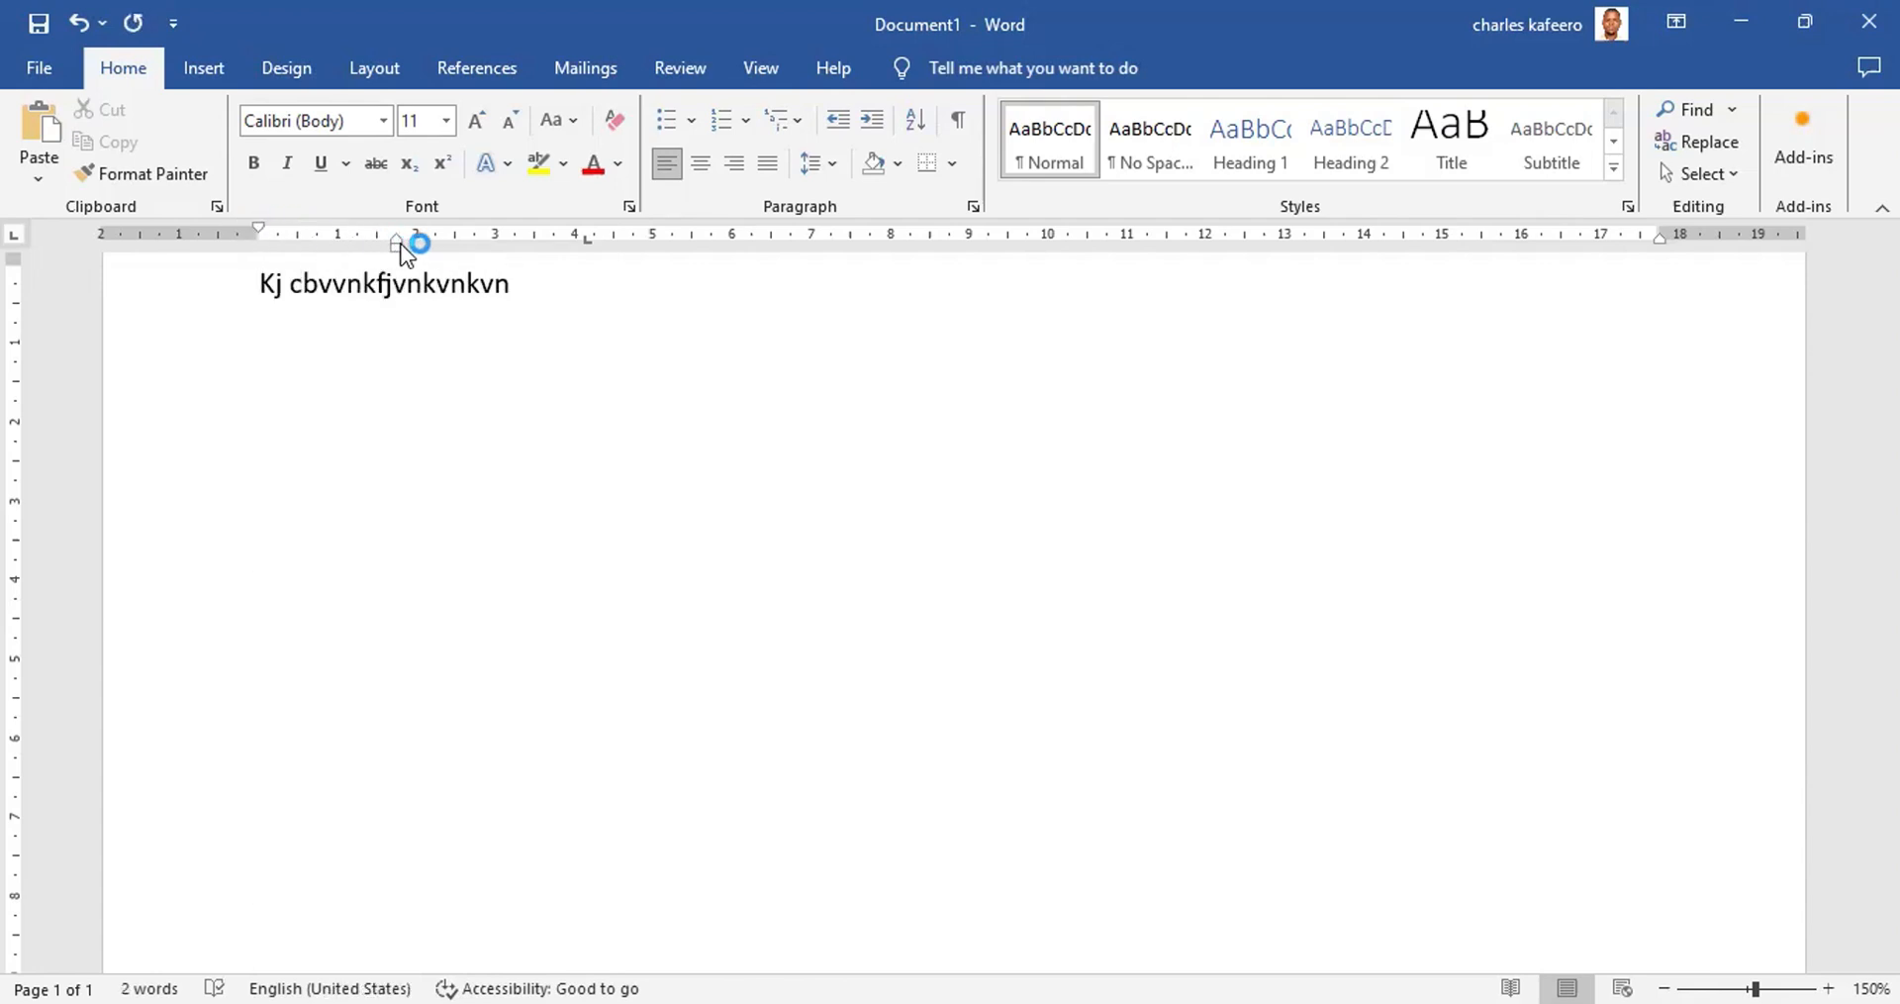
mouse_move(395, 242)
mouse_down()
mouse_move(235, 222)
mouse_move(376, 229)
mouse_up()
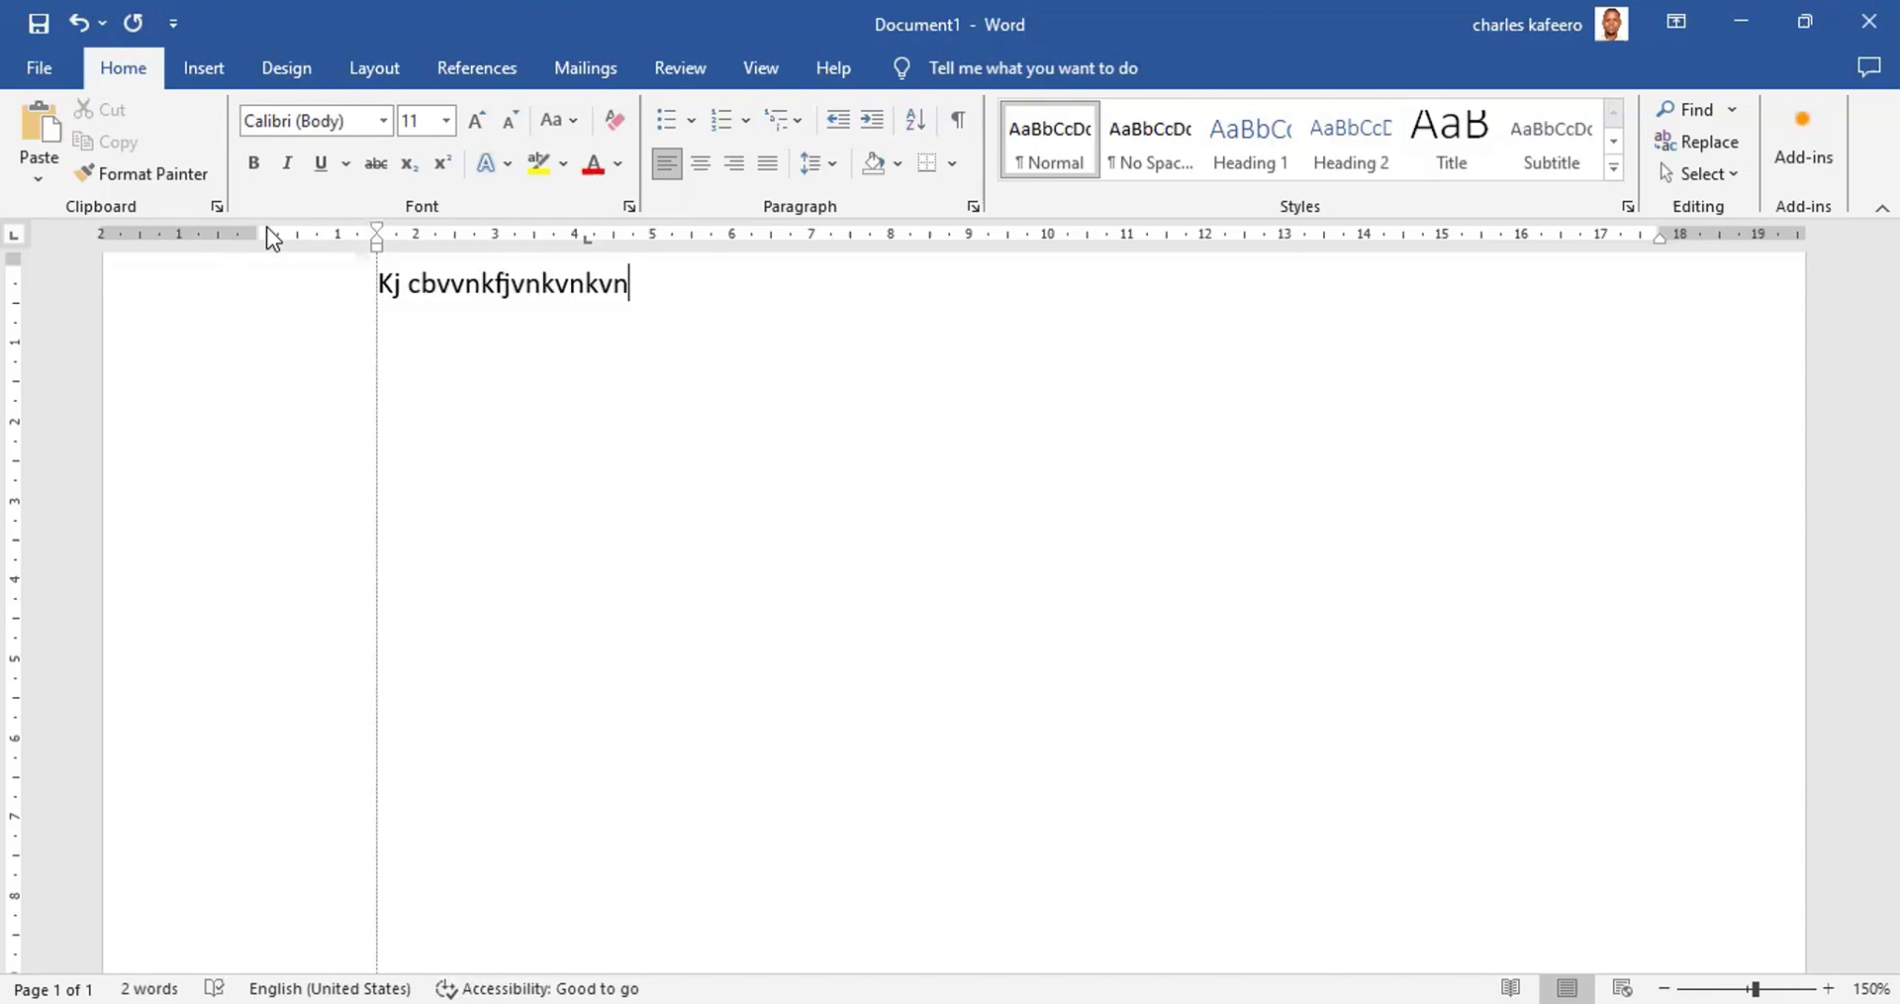
drag(268, 228, 265, 232)
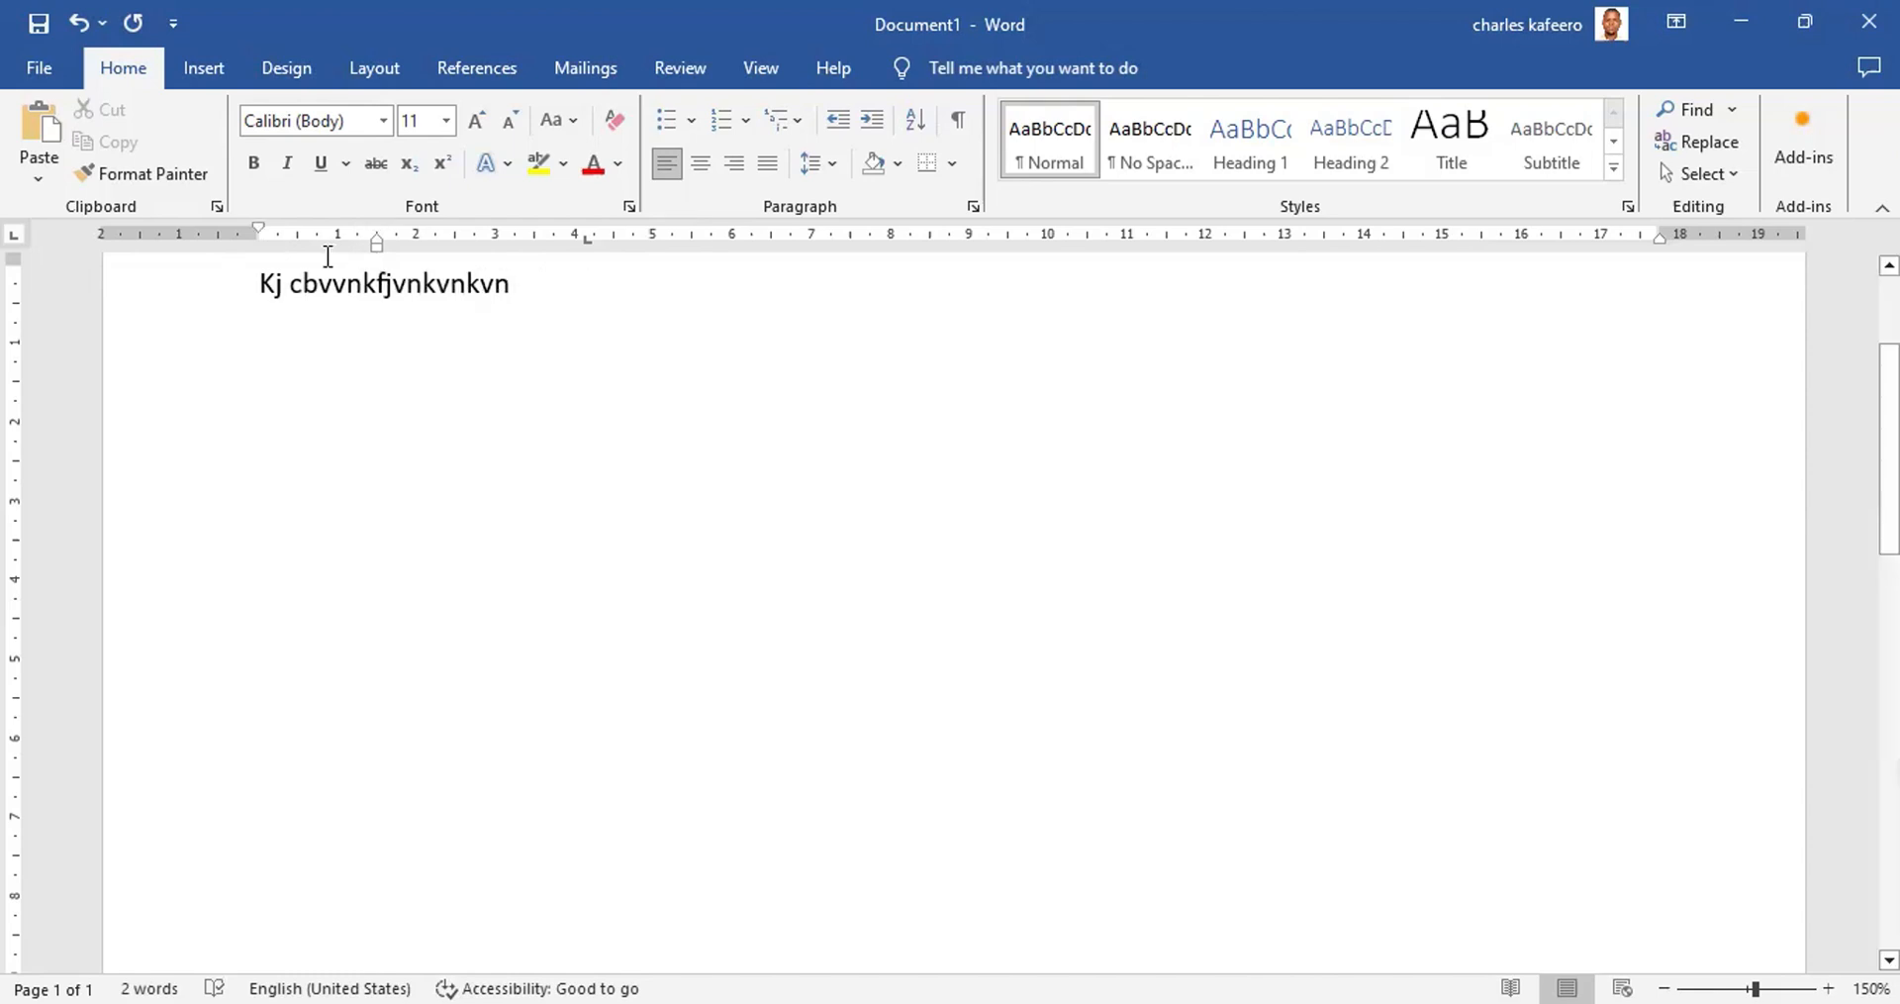
Step: Split the test text into the lines "Kj cbvvn" and "fjvnkvnkvn", and remove the second line's hanging indent
click(377, 326)
key(Return)
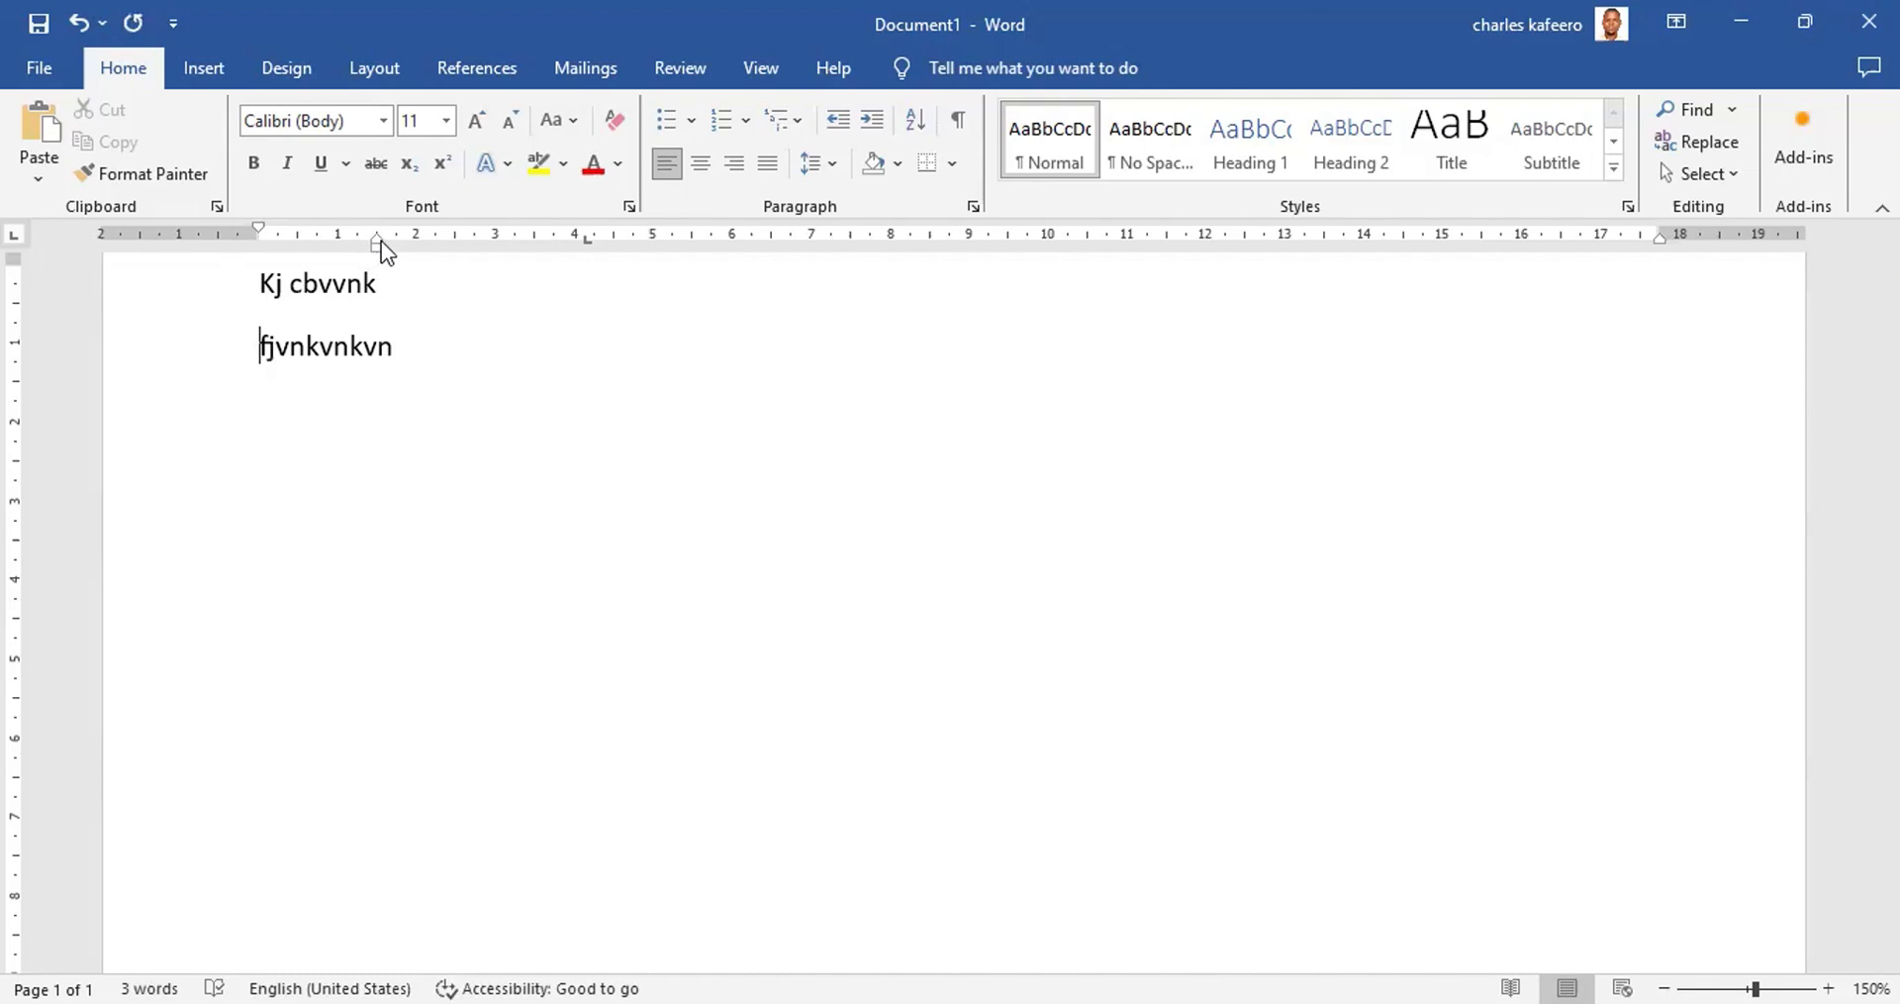
mouse_move(382, 241)
mouse_down()
mouse_move(351, 241)
mouse_move(384, 230)
mouse_up()
key(BackSpace)
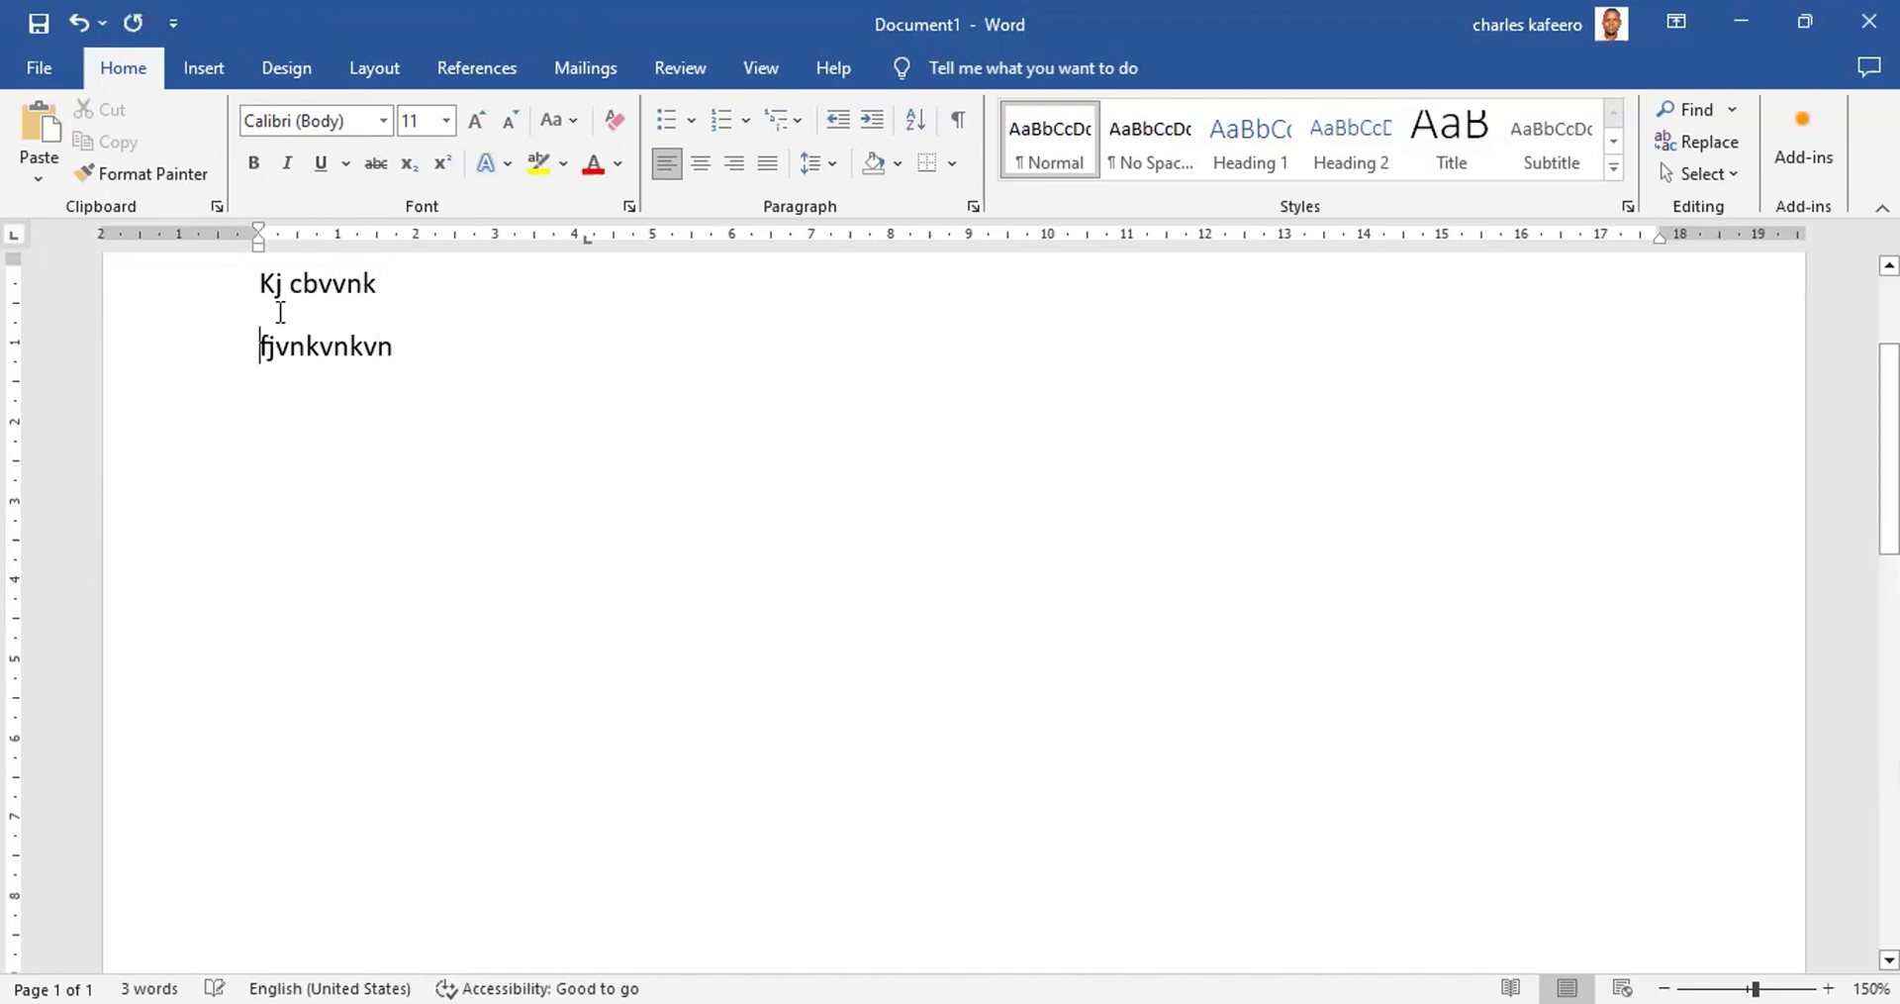
key(BackSpace)
key(BackSpace)
key(Return)
Step: Delete both lines of test text from the page
drag(439, 360, 252, 275)
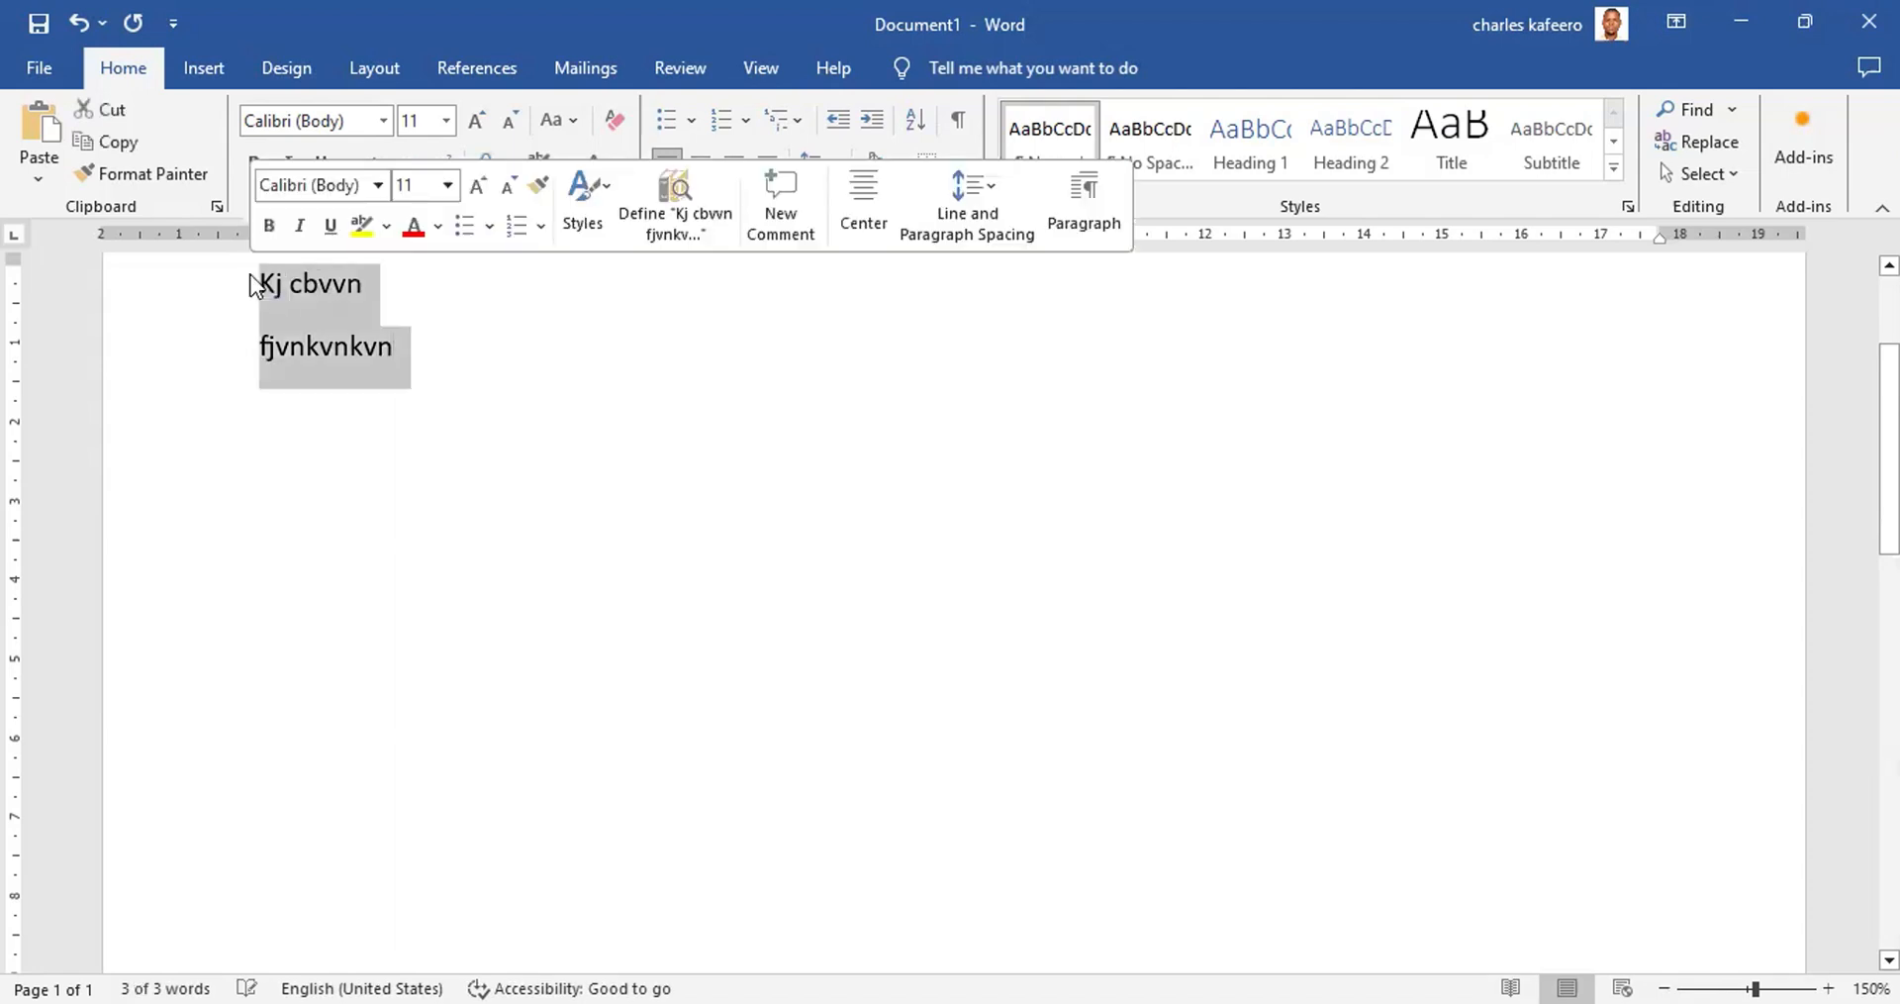
key(BackSpace)
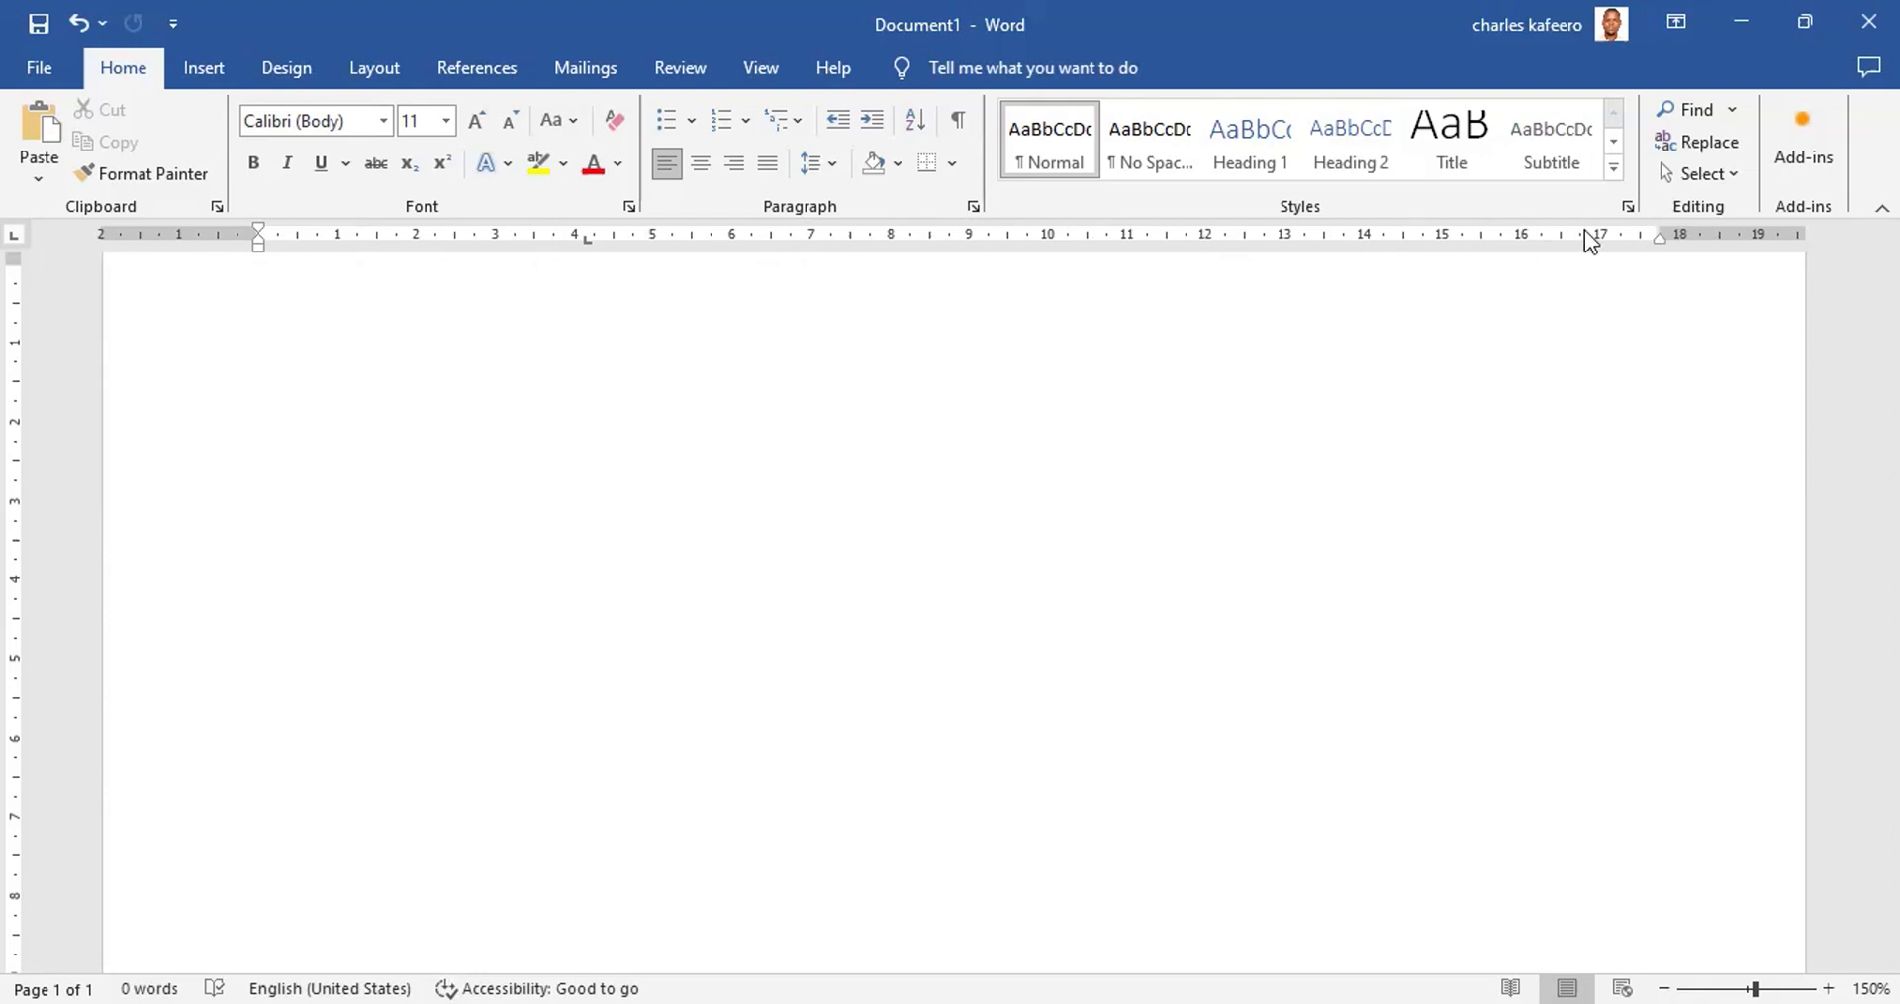
Step: Hide the rulers and turn them back on
click(756, 75)
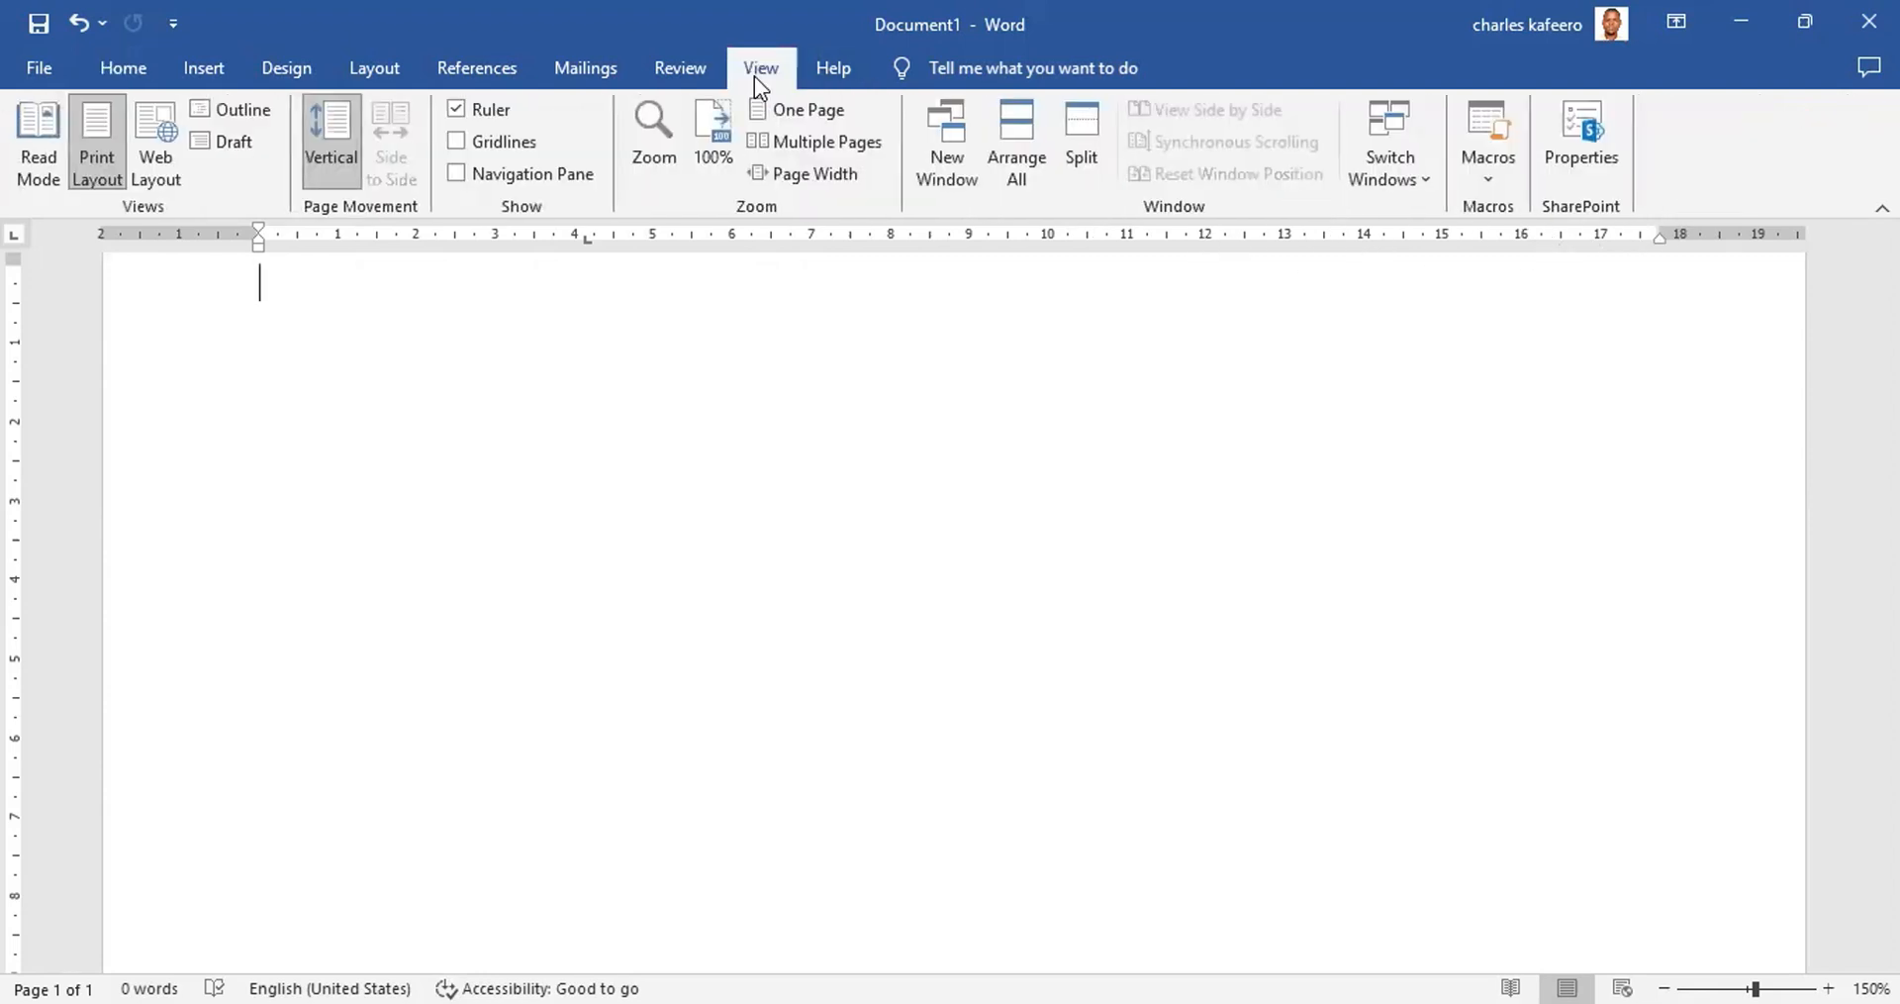
click(454, 109)
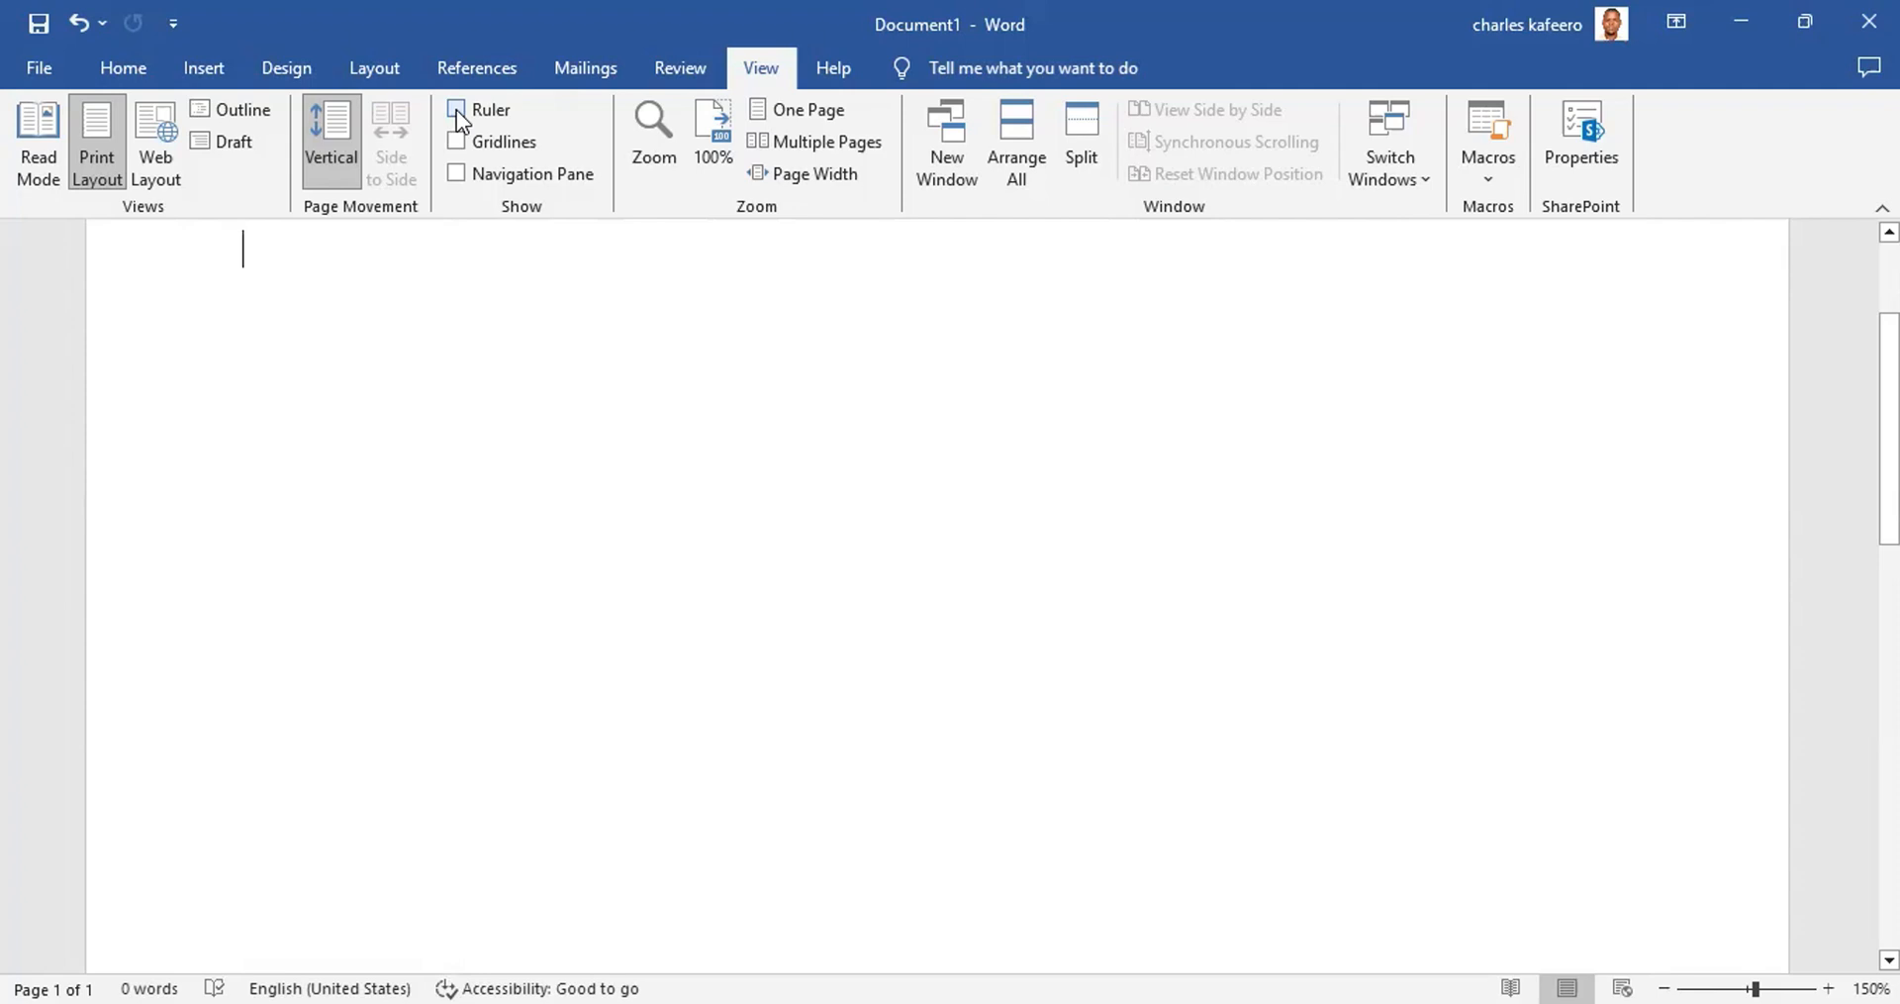
click(455, 110)
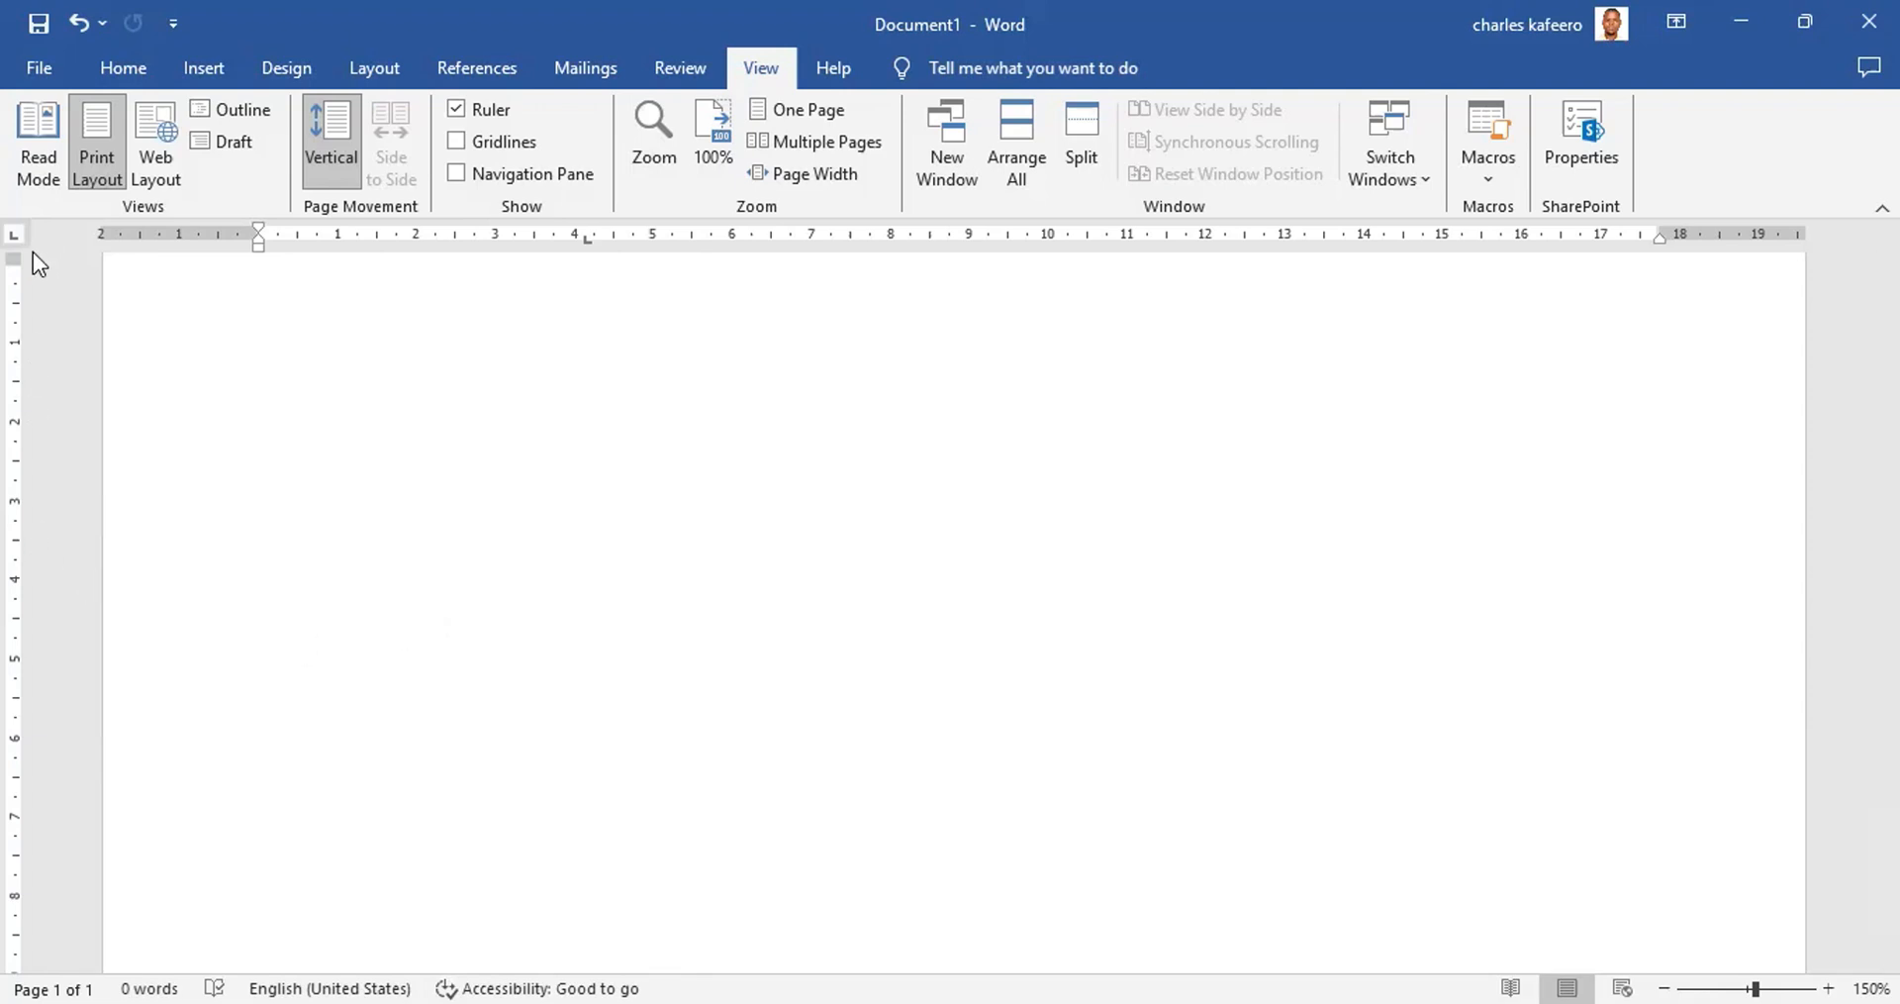
Step: Adjust the page's top margin on the vertical ruler to about 3.75 cm and enter the test text "gvgvhv"
drag(16, 267, 16, 457)
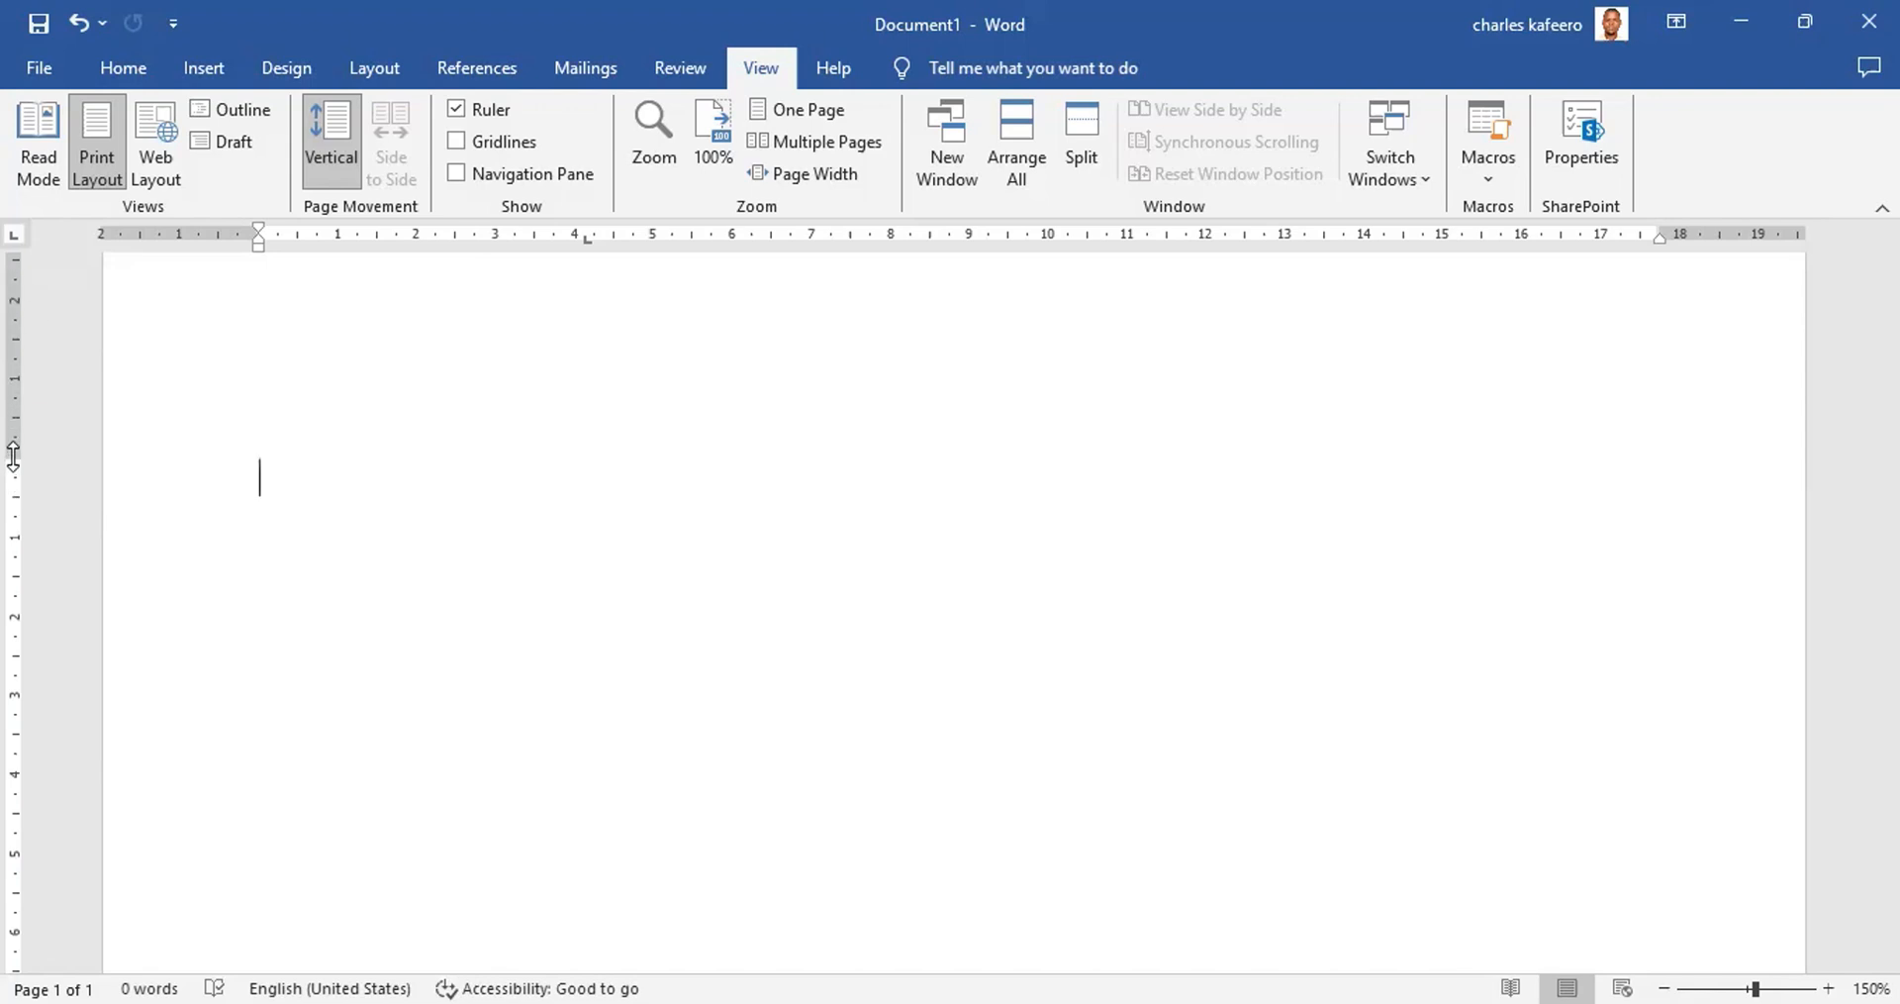
drag(13, 456, 21, 358)
text(gvgvhv)
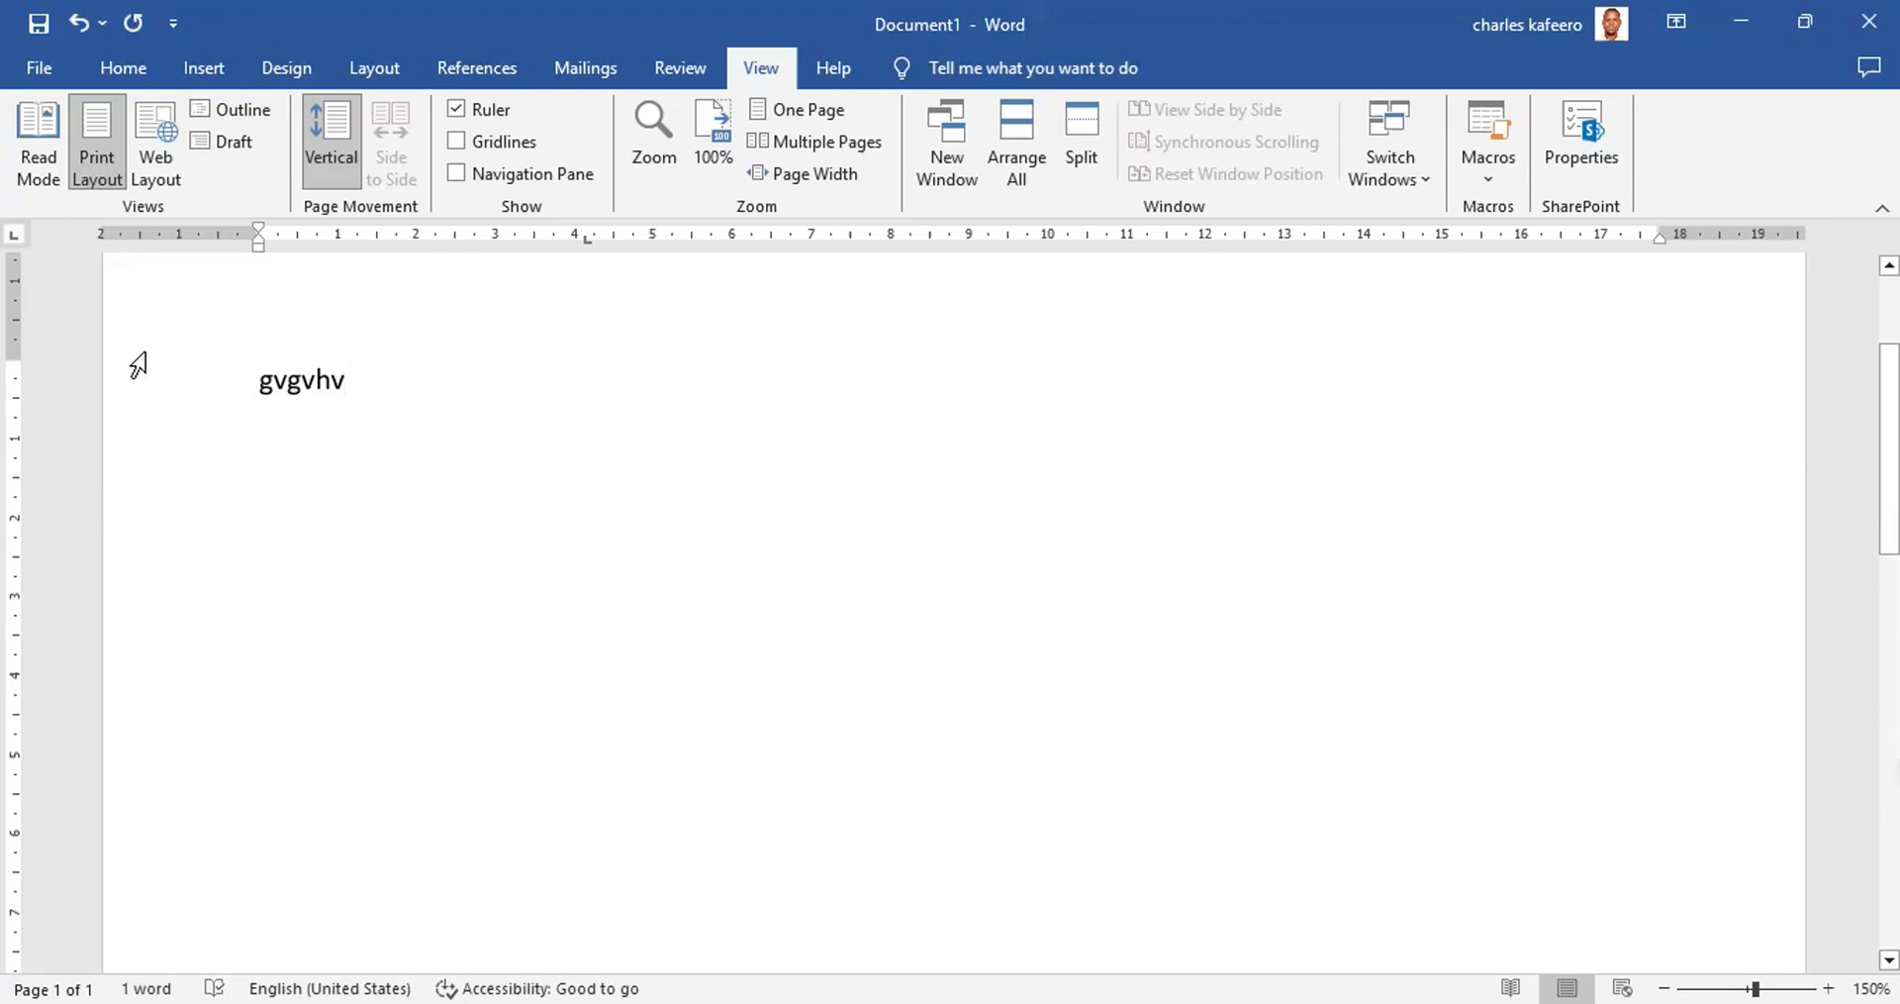
Step: Open the Page Setup settings from the page, cancel them unchanged, and undo the "gvgvhv" test text
click(259, 380)
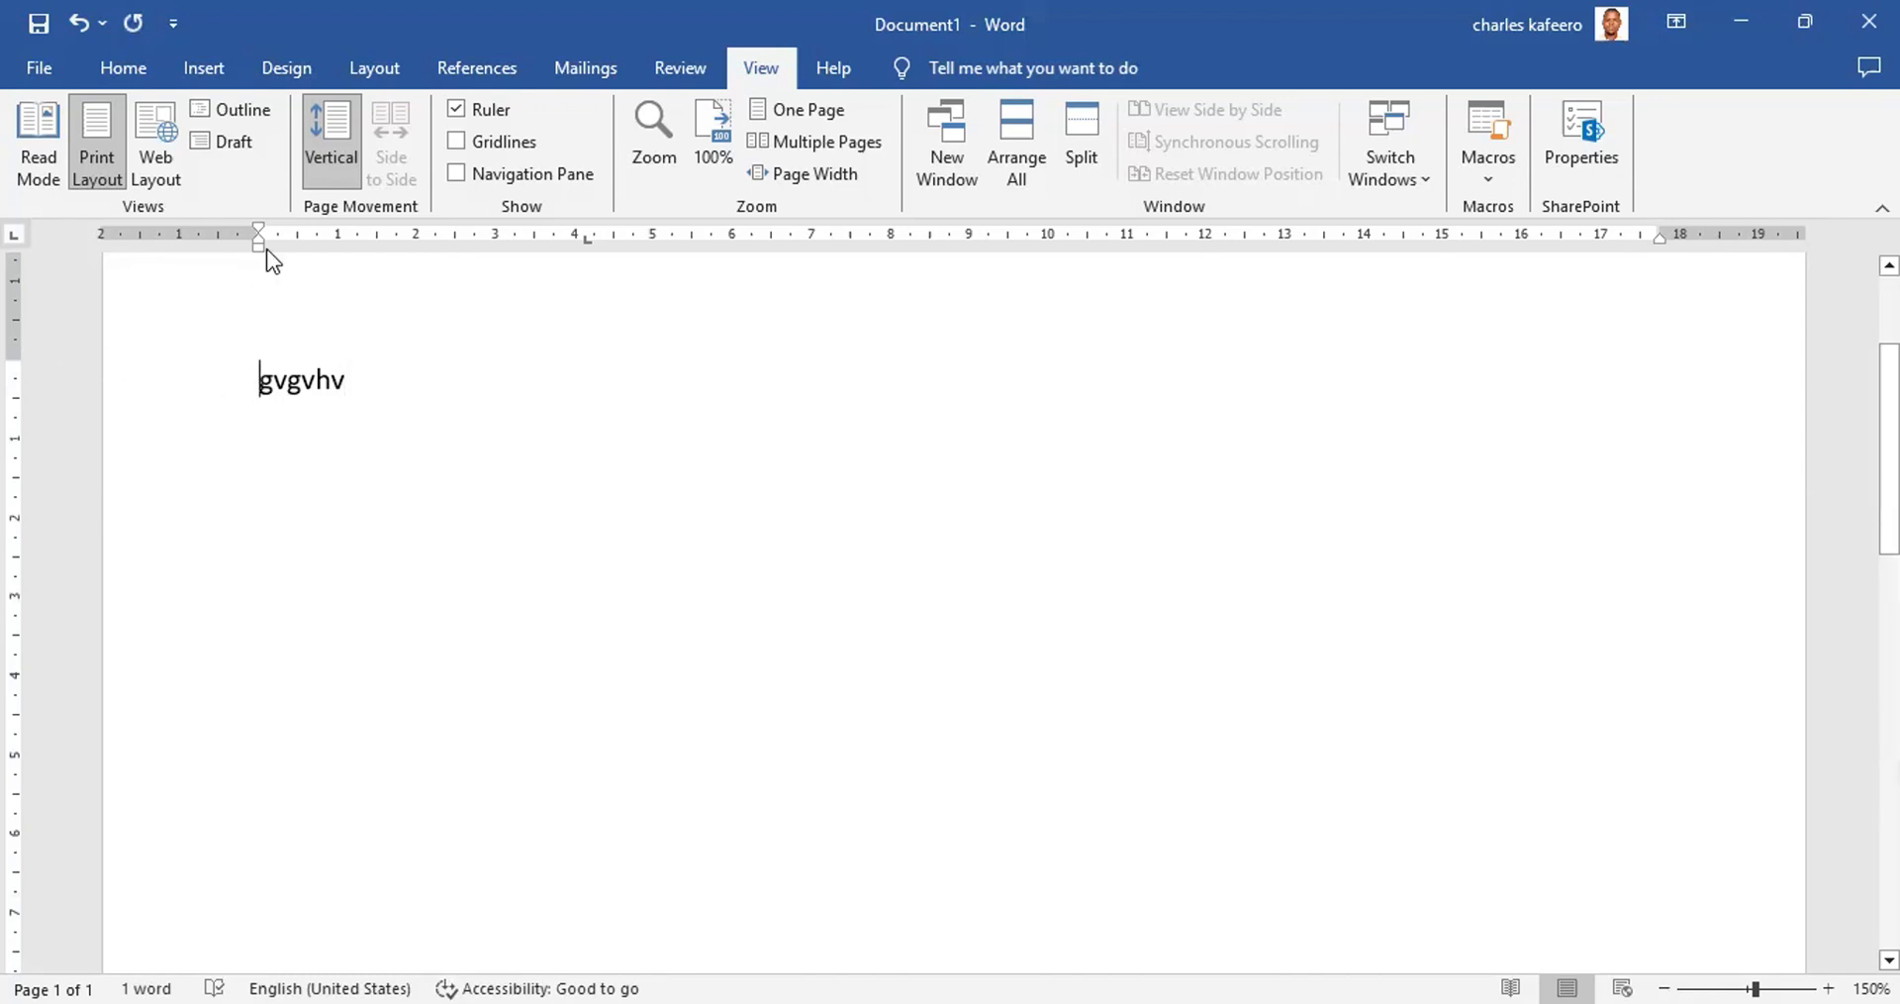
double_click(251, 299)
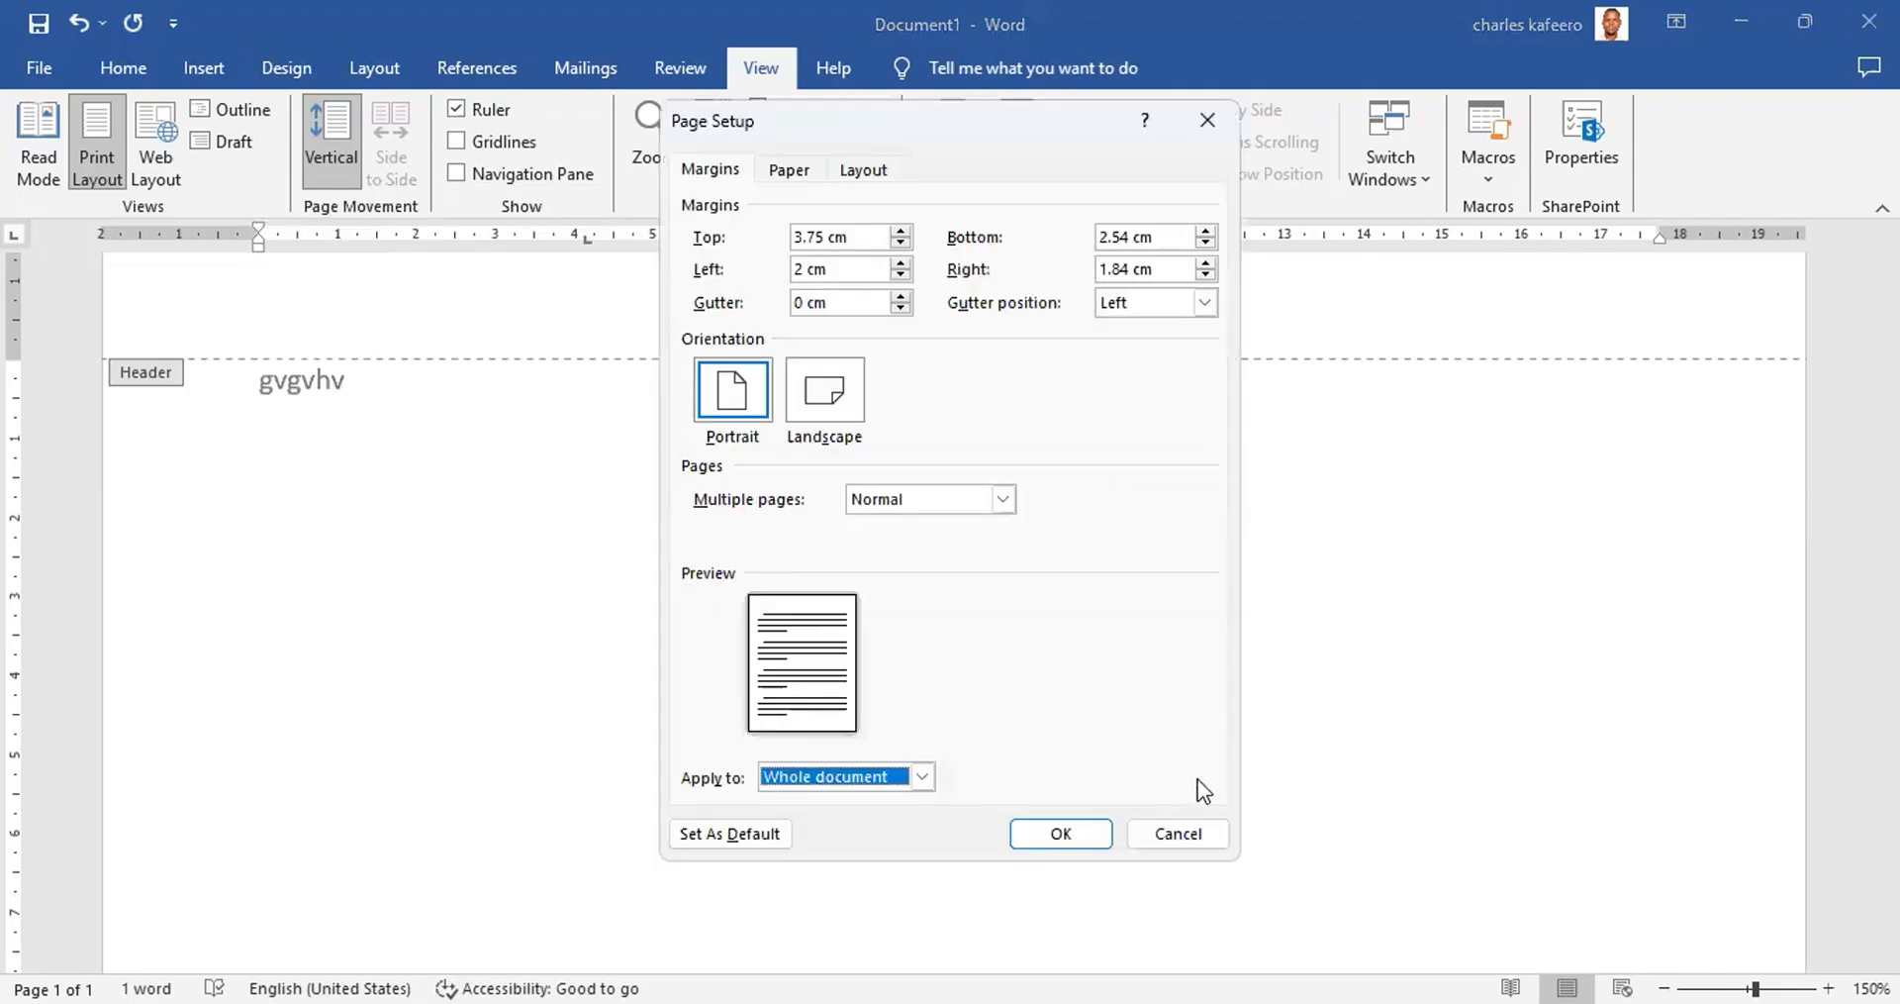
click(1187, 838)
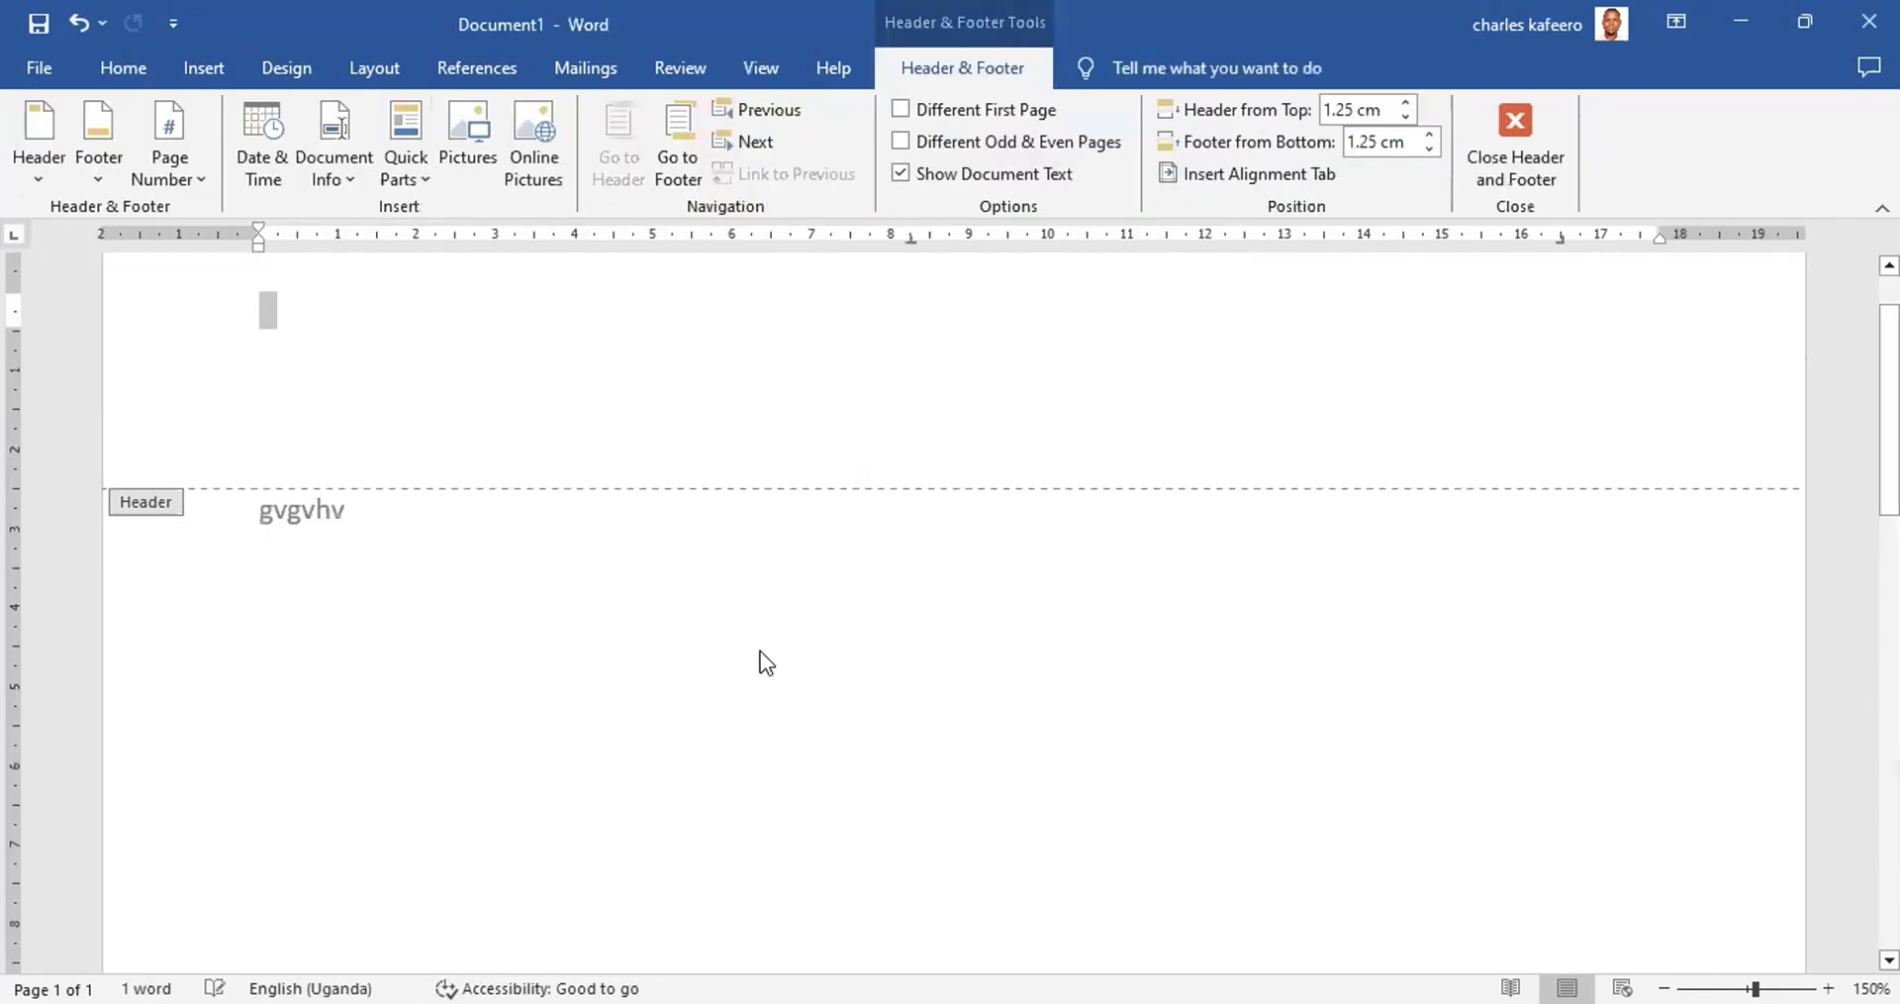
key(ctrl+z)
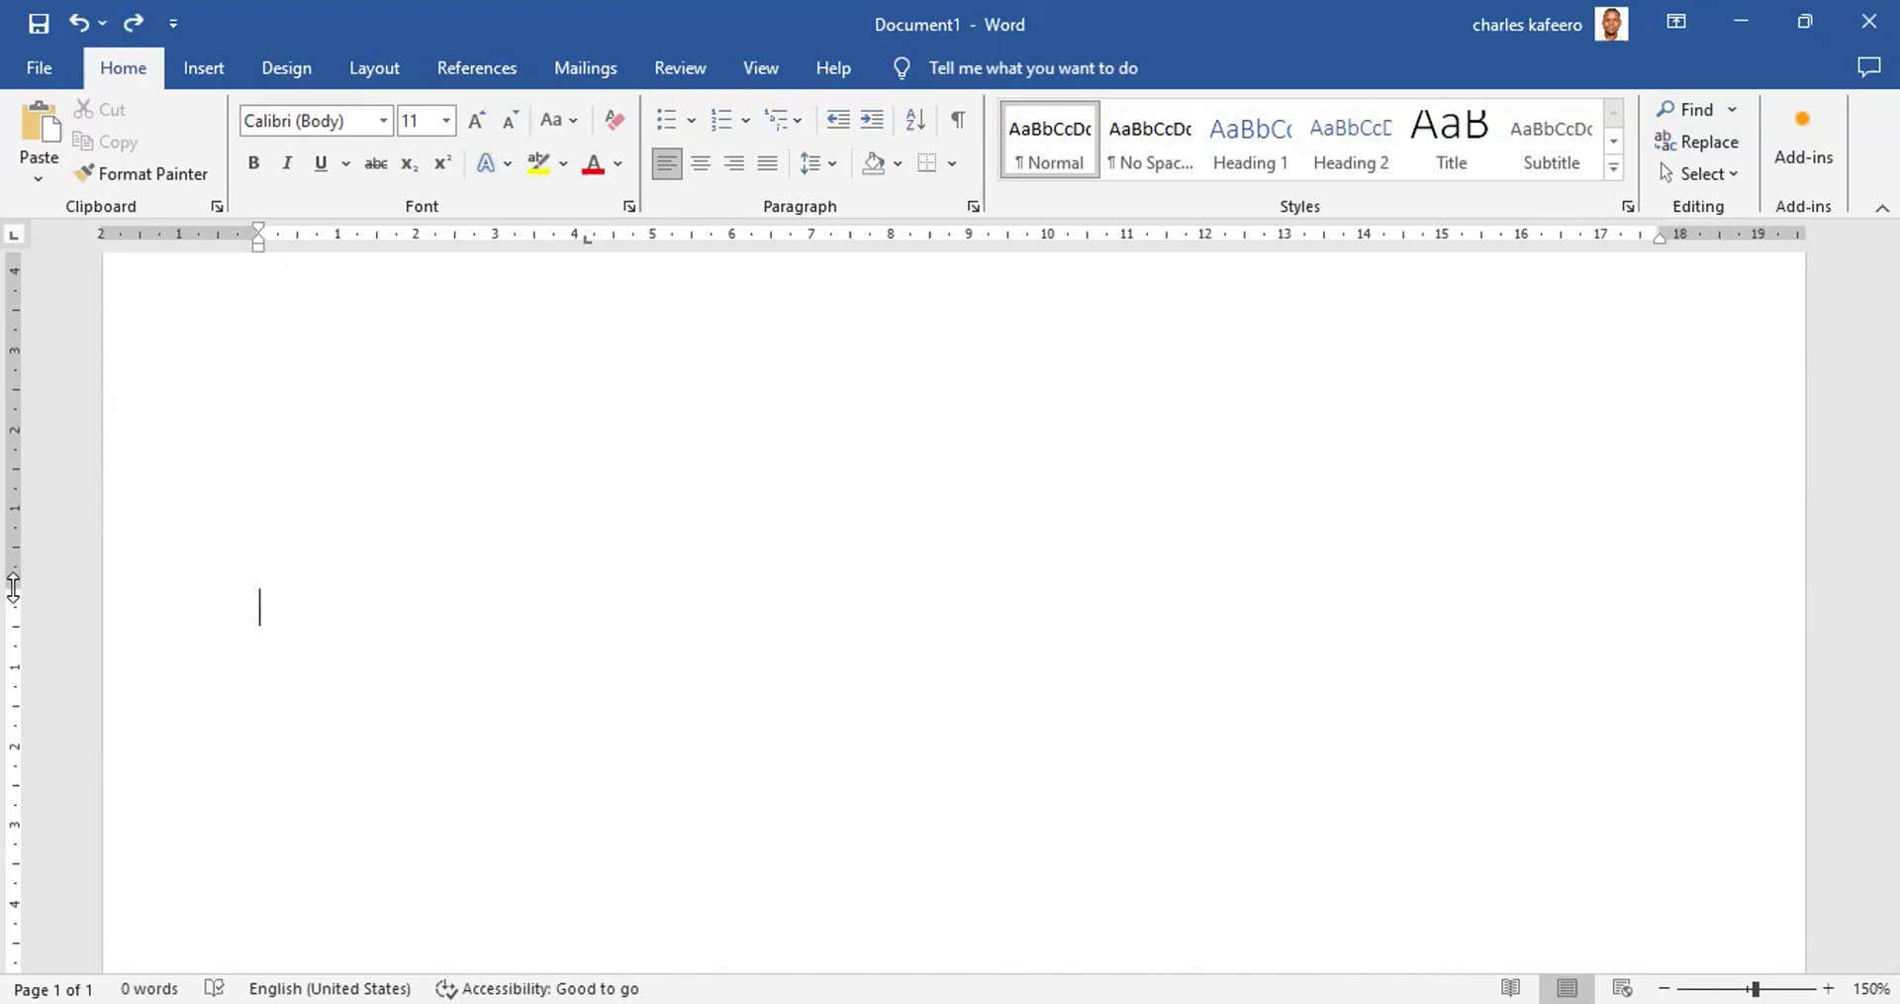
Step: Reduce the top margin on the vertical ruler, and undo a trial shift of the hanging indent about 0.5 cm into the left margin
drag(13, 586, 5, 331)
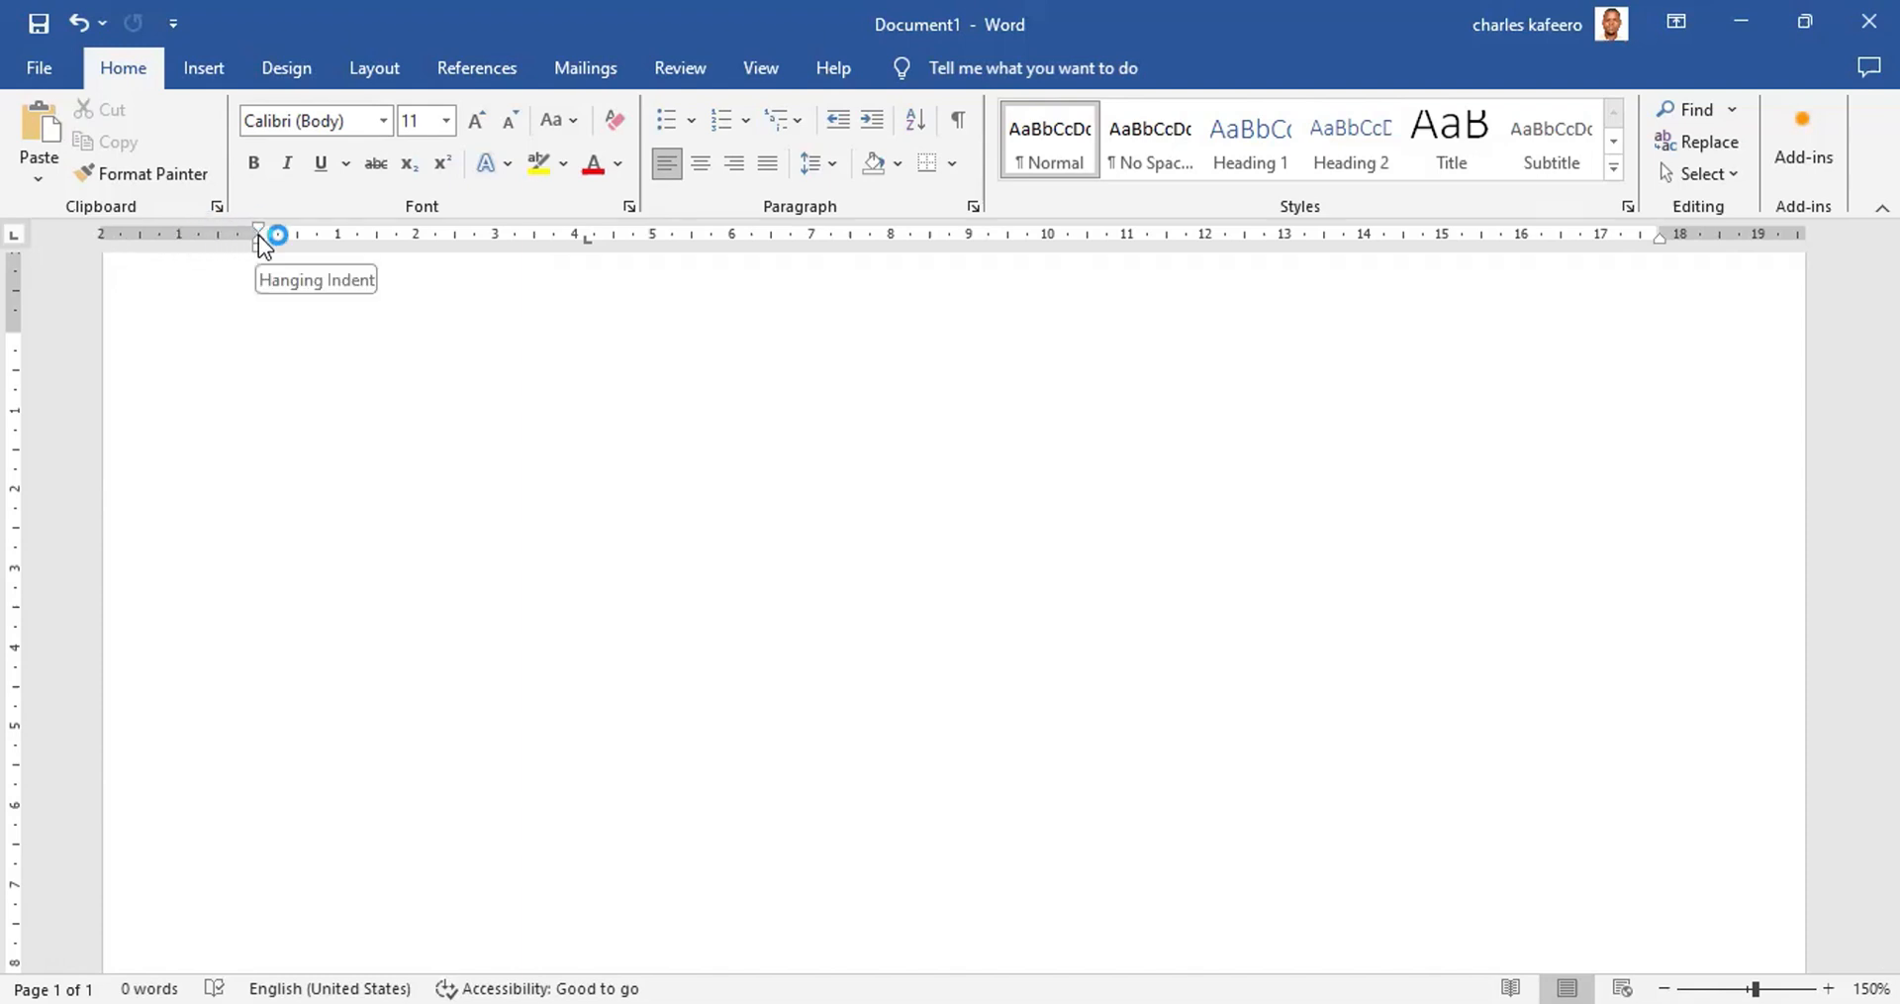
drag(258, 235, 216, 238)
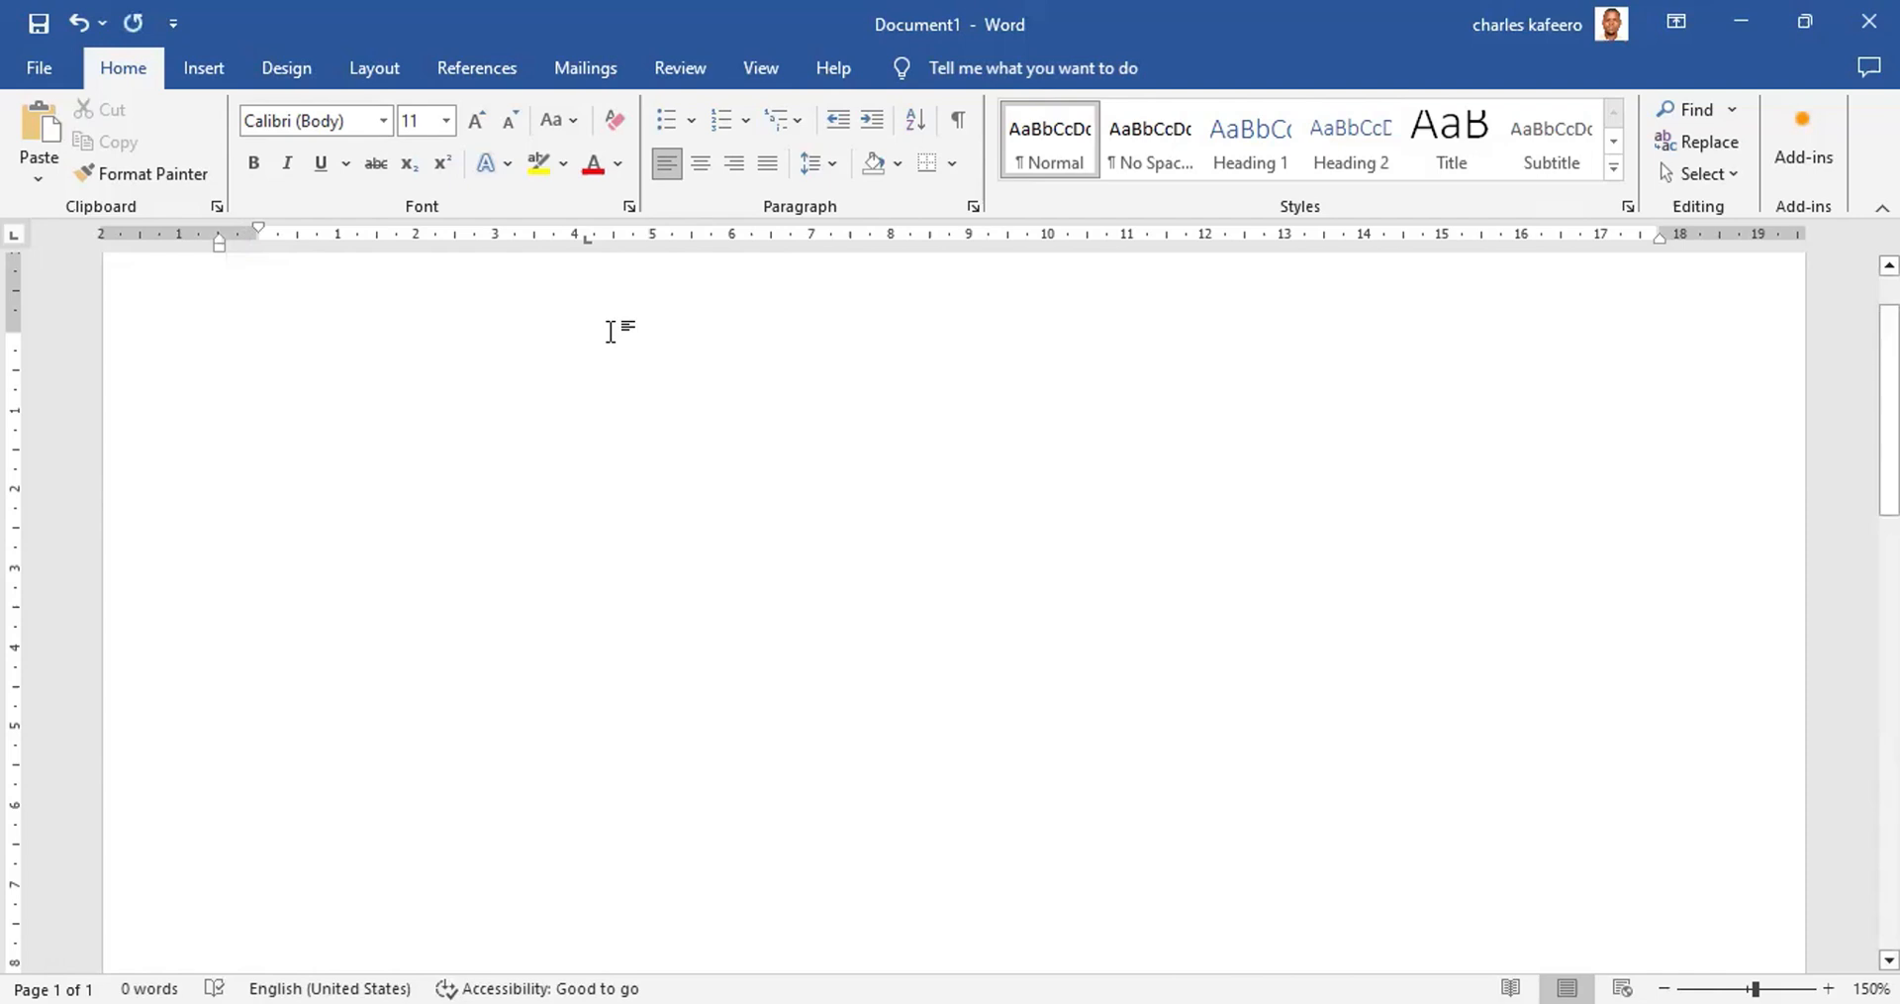
key(ctrl+z)
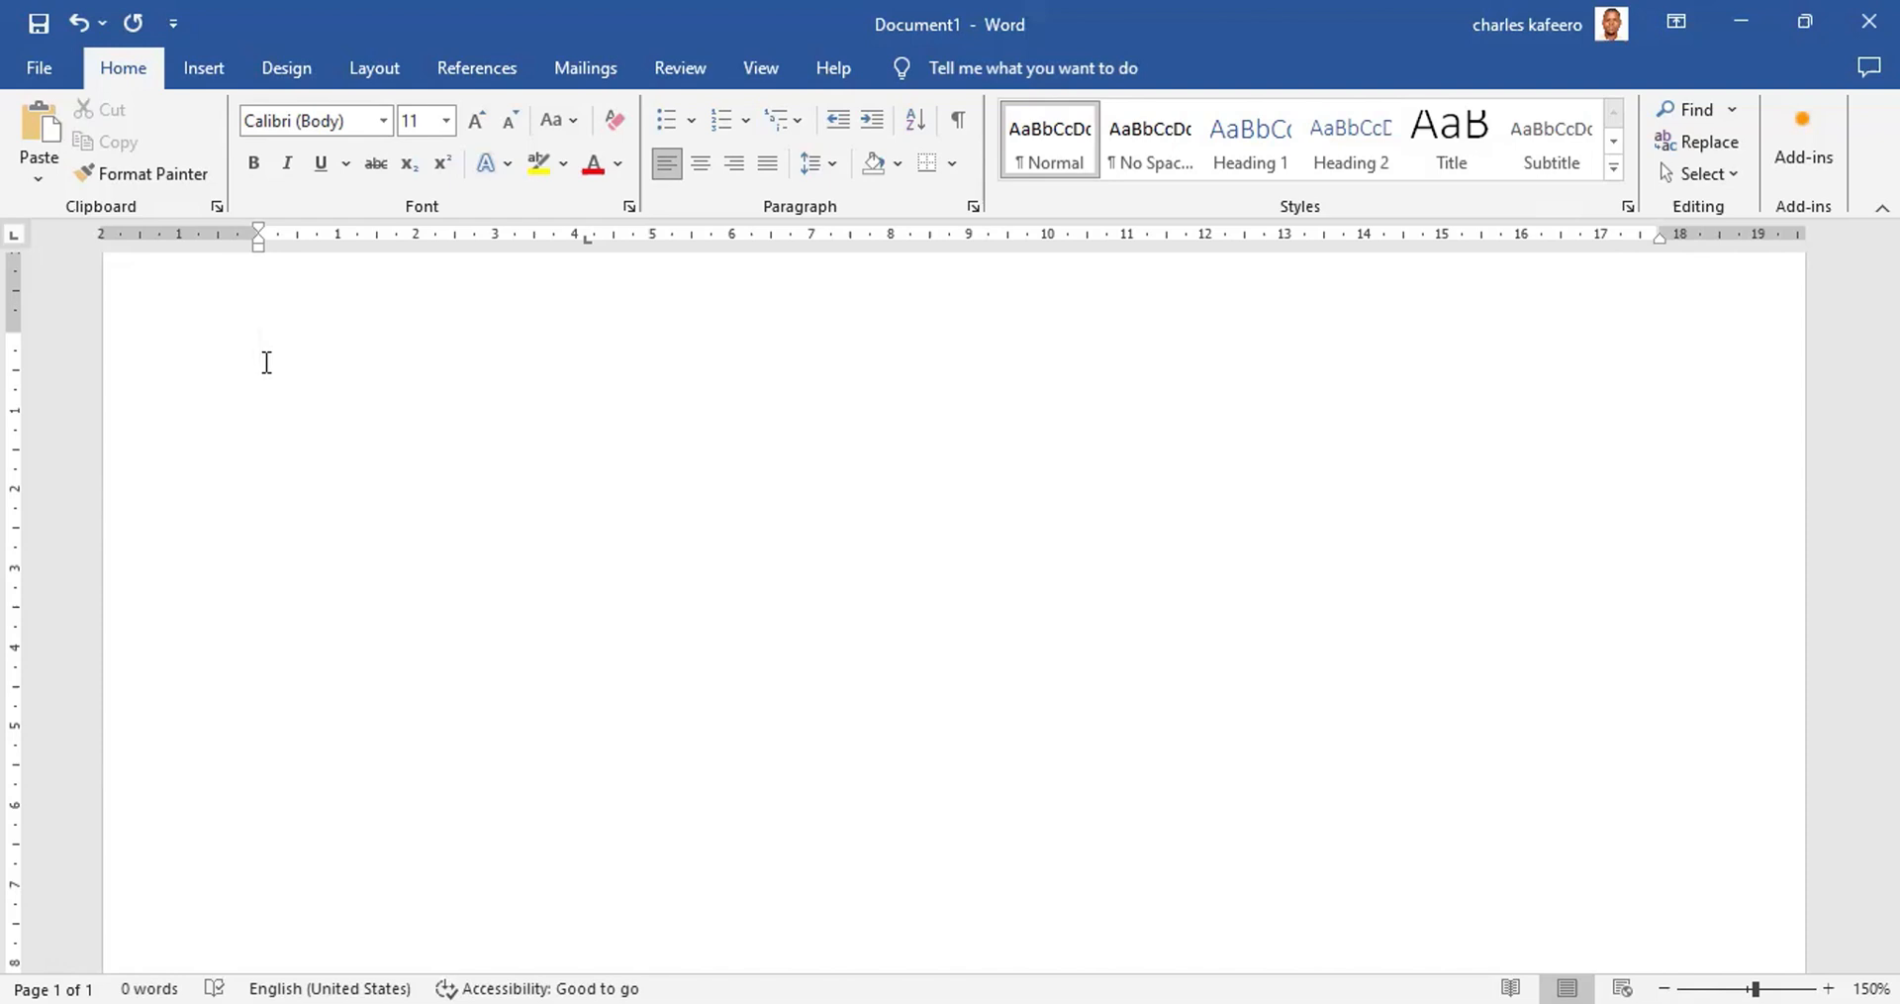
Step: Enter the test text "ergdfhdhtrhstrsreyhtutyujty" and delete it from the page
text(ergdfhdhtrhstrsreyhtutyujty)
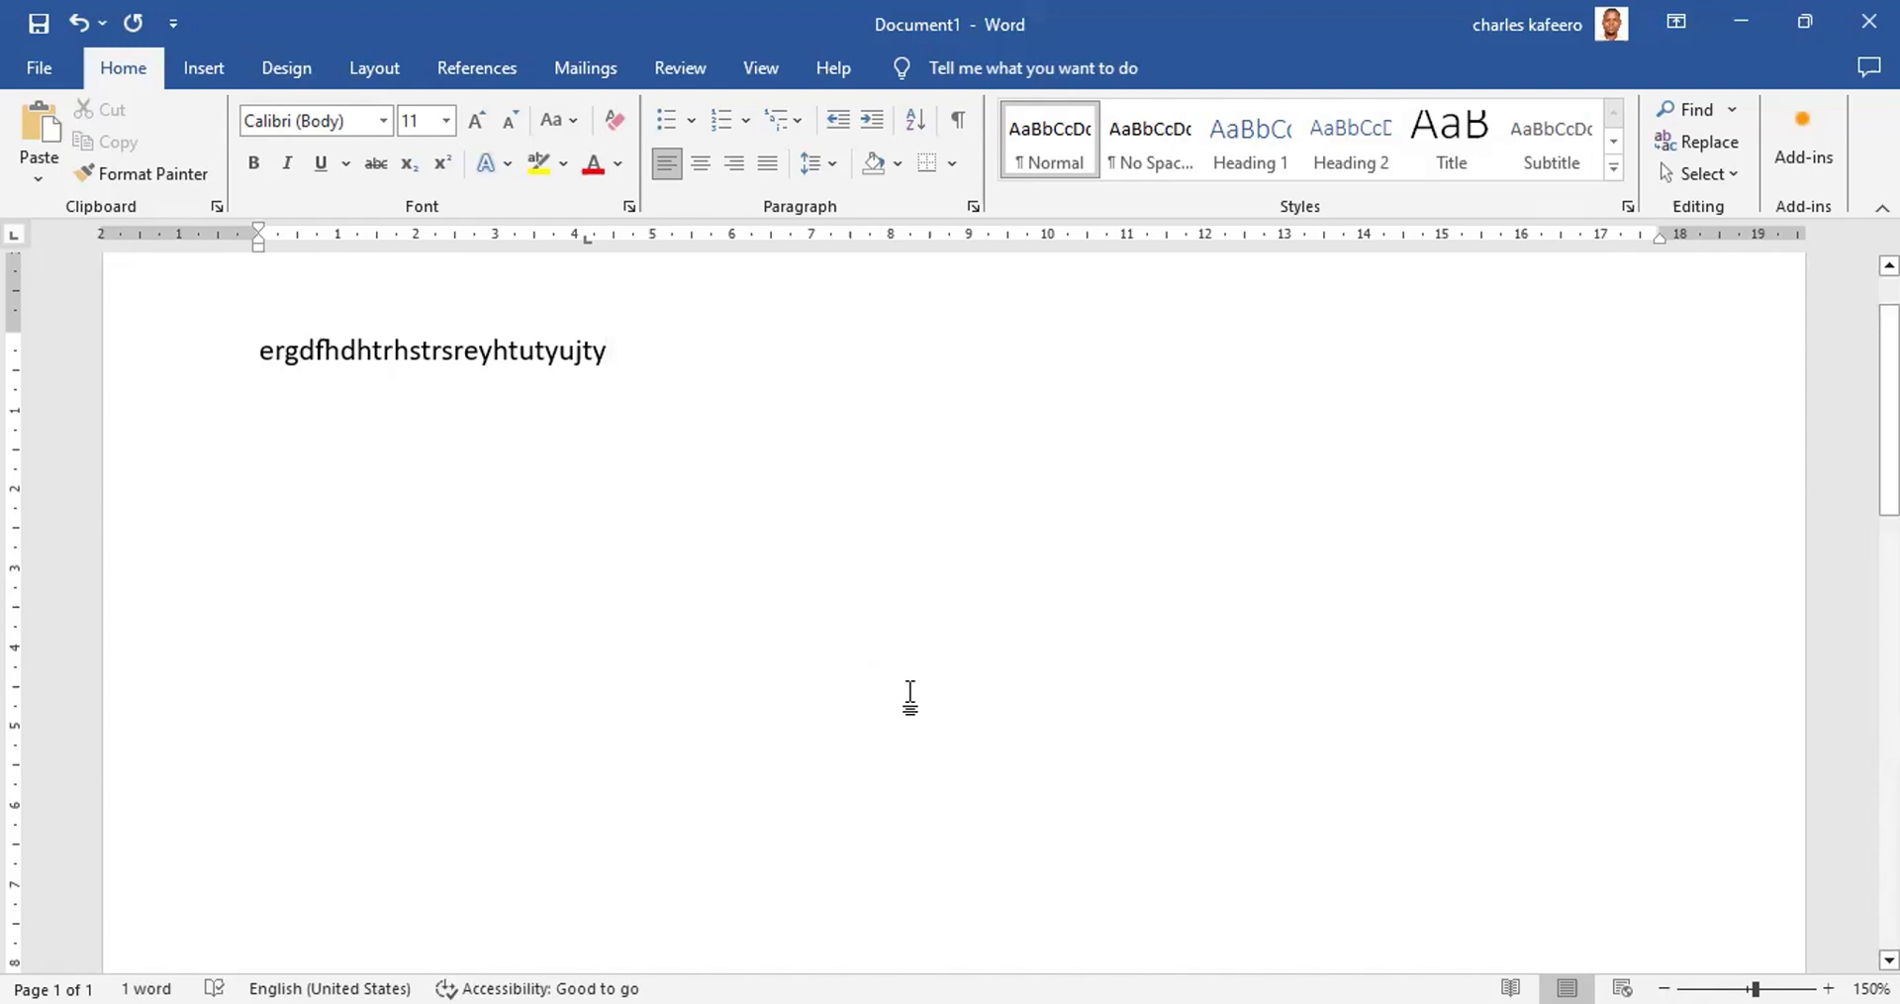
key(BackSpace)
key(BackSpace)
key(BackSpace)
key(BackSpace)
key(BackSpace)
key(BackSpace)
key(BackSpace)
key(BackSpace)
key(BackSpace)
key(BackSpace)
key(BackSpace)
key(BackSpace)
key(BackSpace)
key(BackSpace)
key(BackSpace)
key(BackSpace)
key(BackSpace)
key(BackSpace)
key(BackSpace)
key(BackSpace)
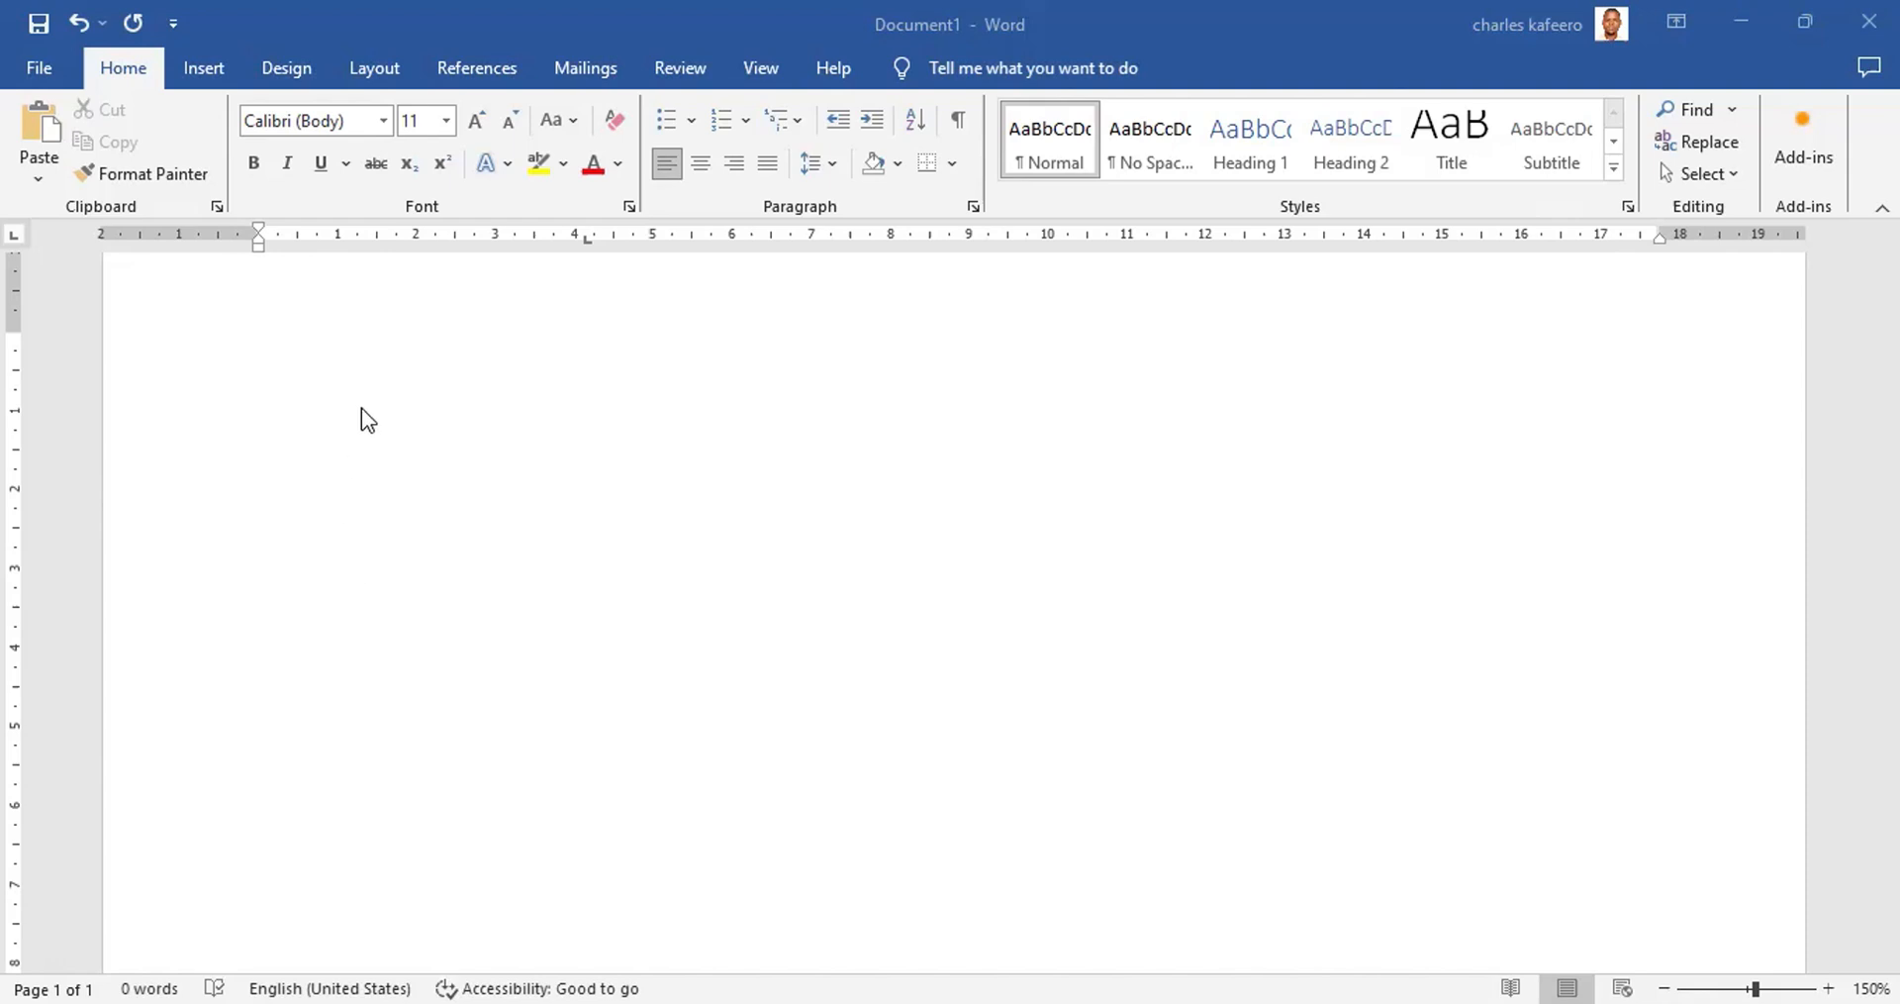
Step: Paste a screenshot of the view buttons and zoom slider, and one of only the three view buttons above it
click(286, 329)
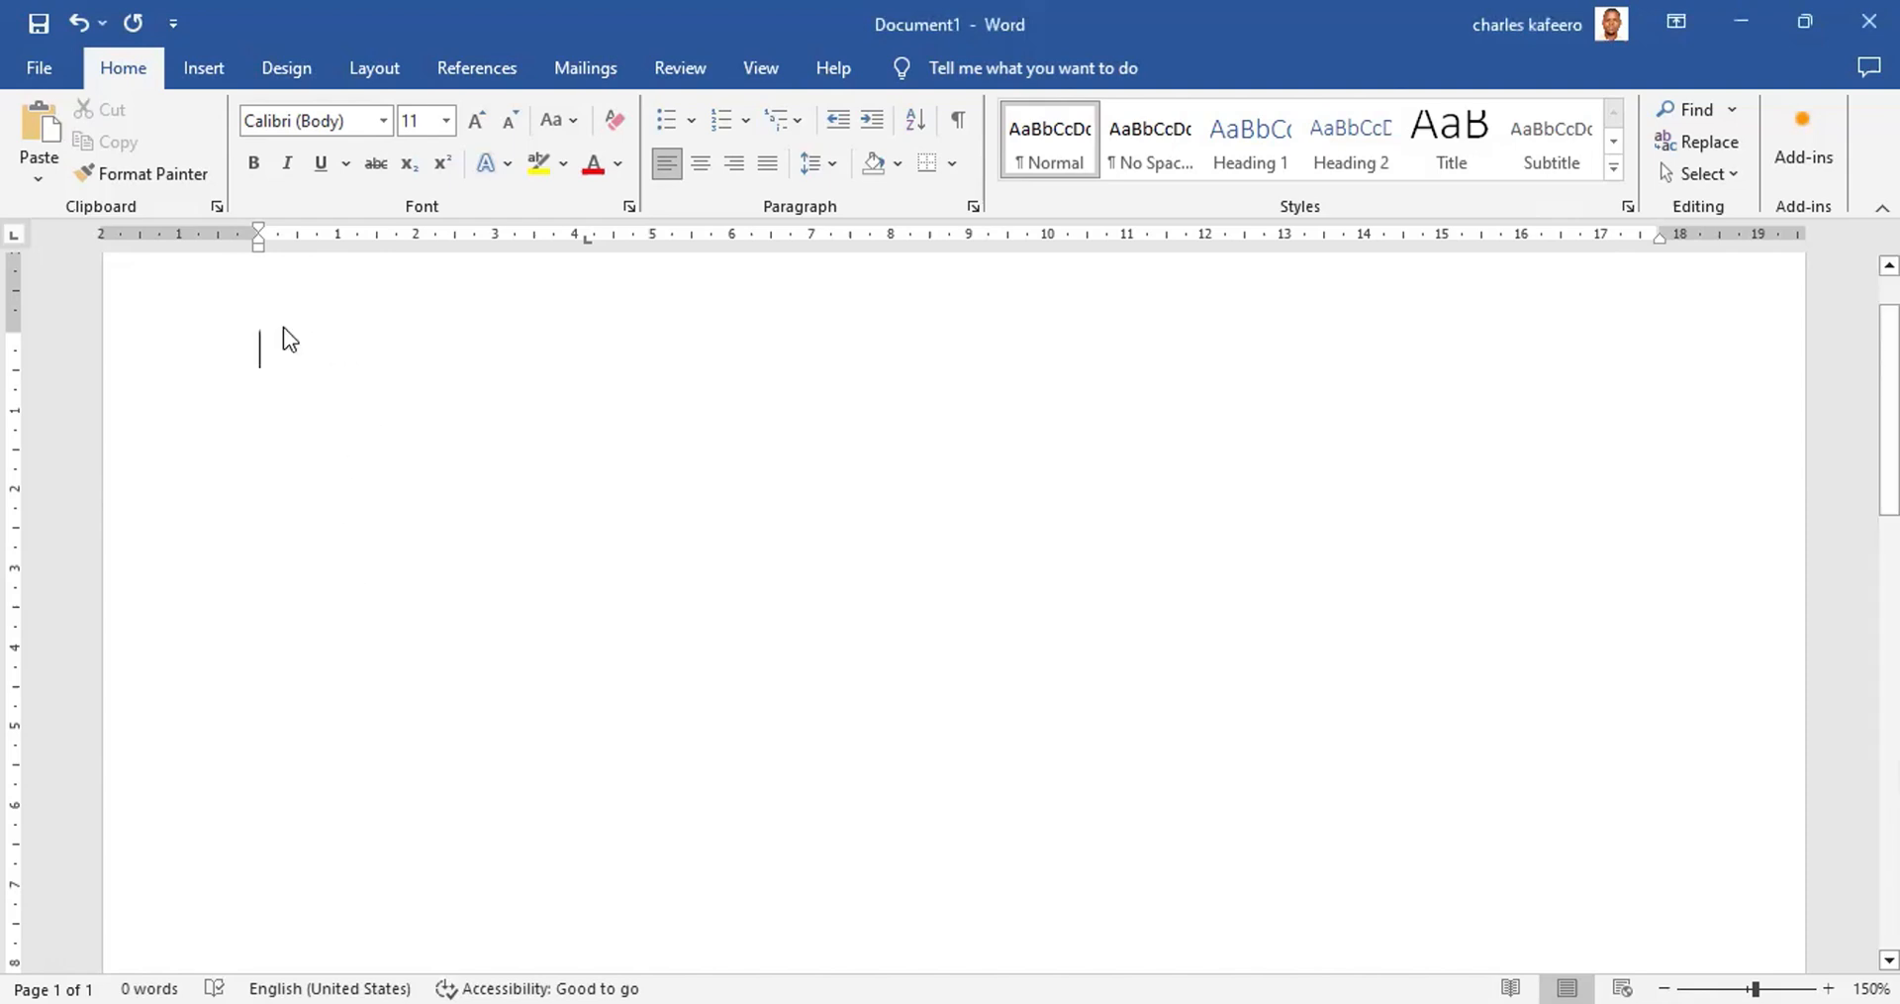
right_click(283, 326)
click(632, 378)
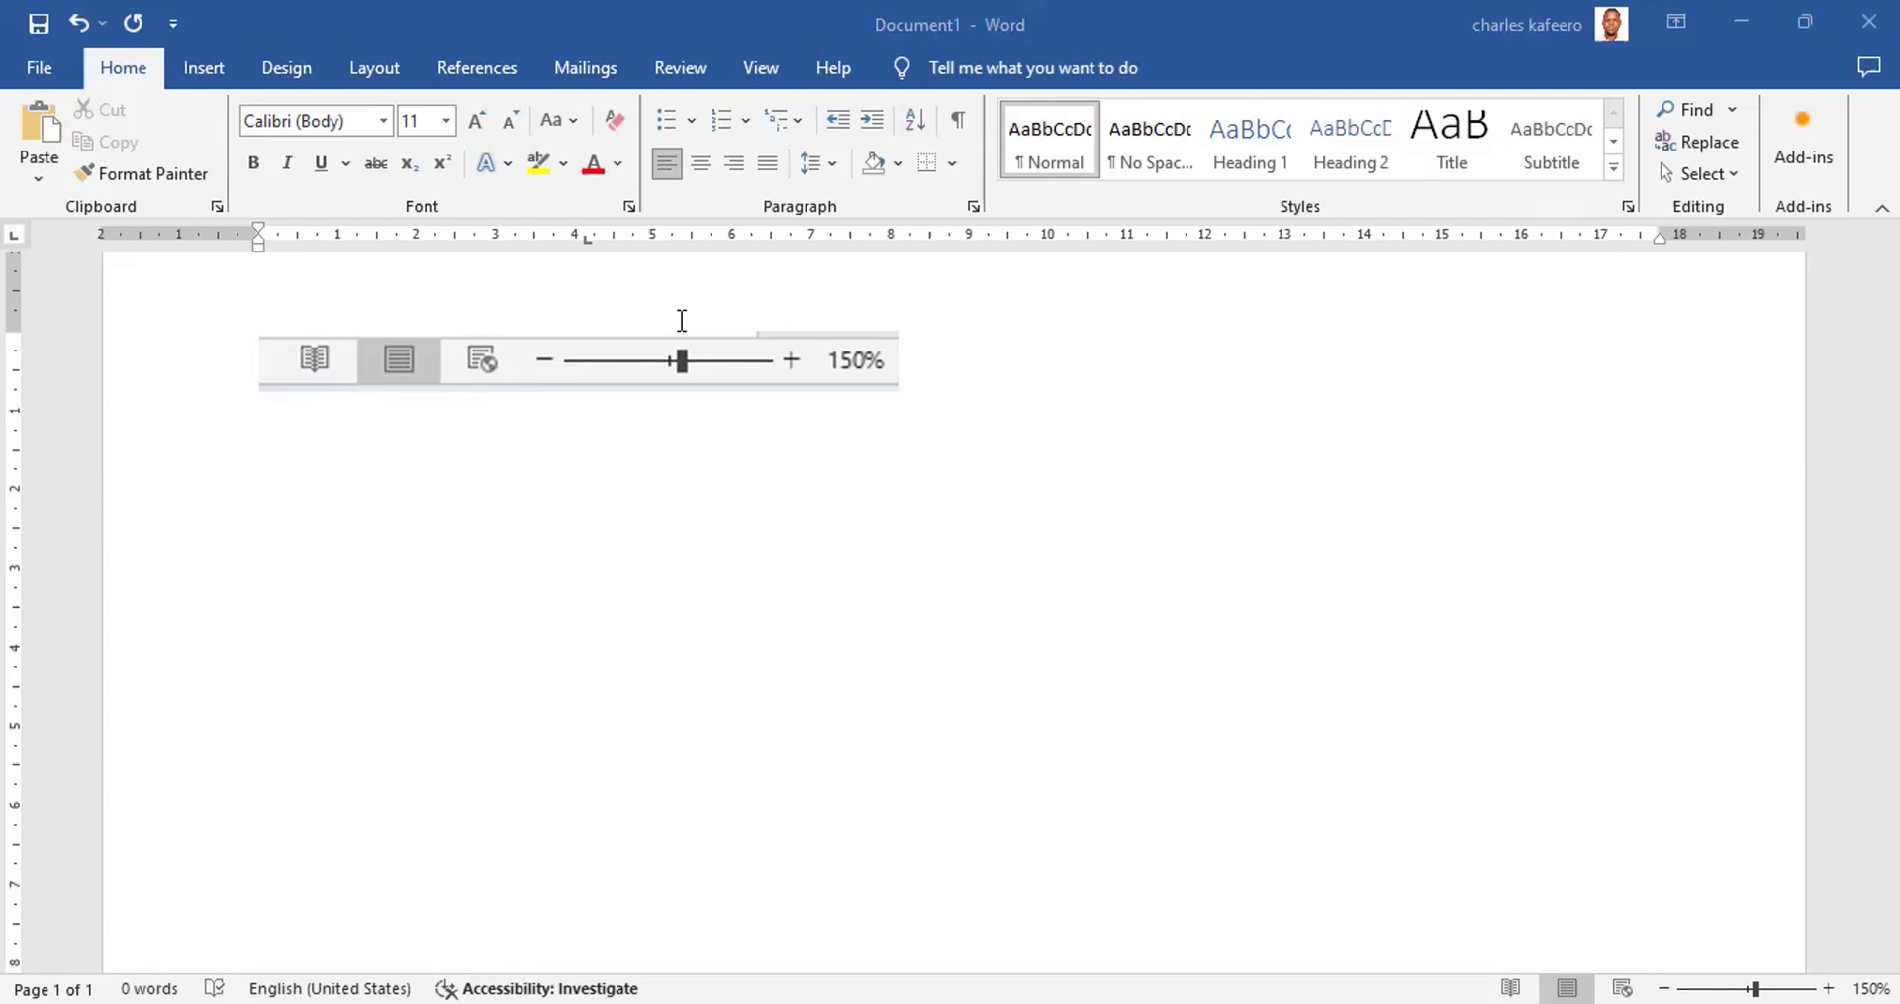
right_click(288, 342)
click(392, 520)
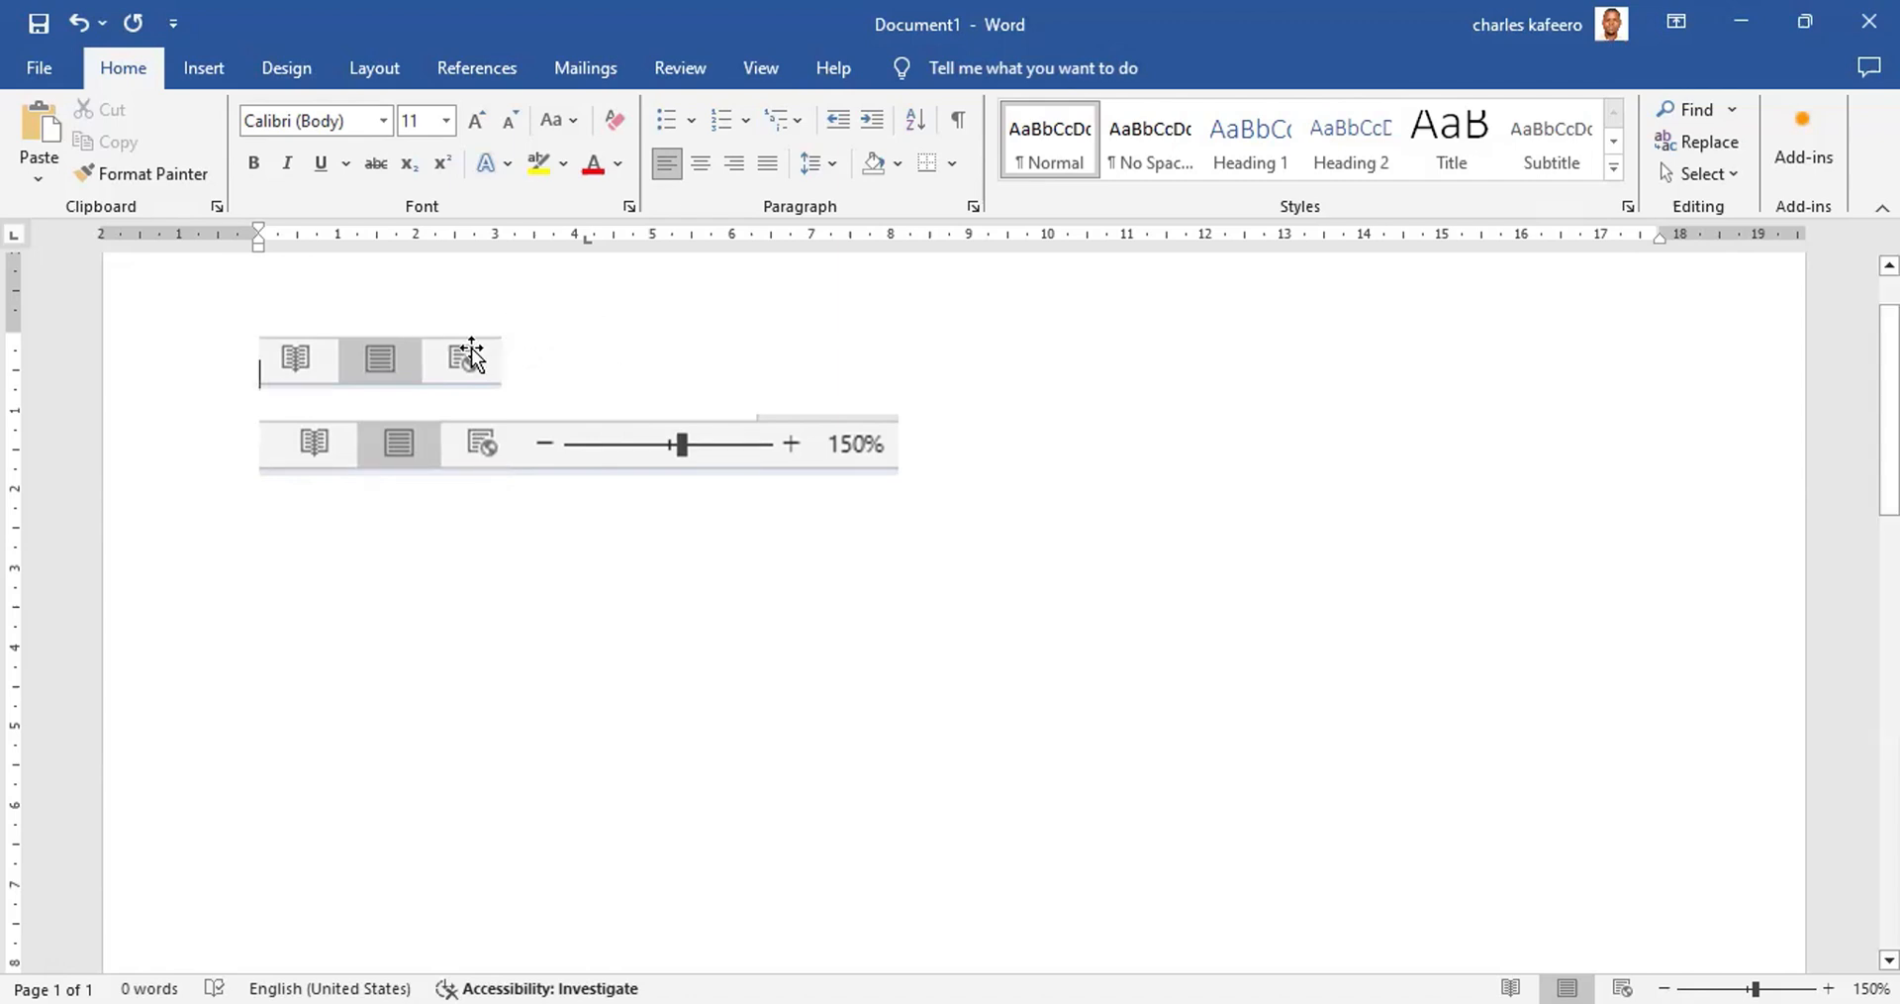
Step: View the document in Read Mode and Web Layout, and return to Print Layout
click(761, 69)
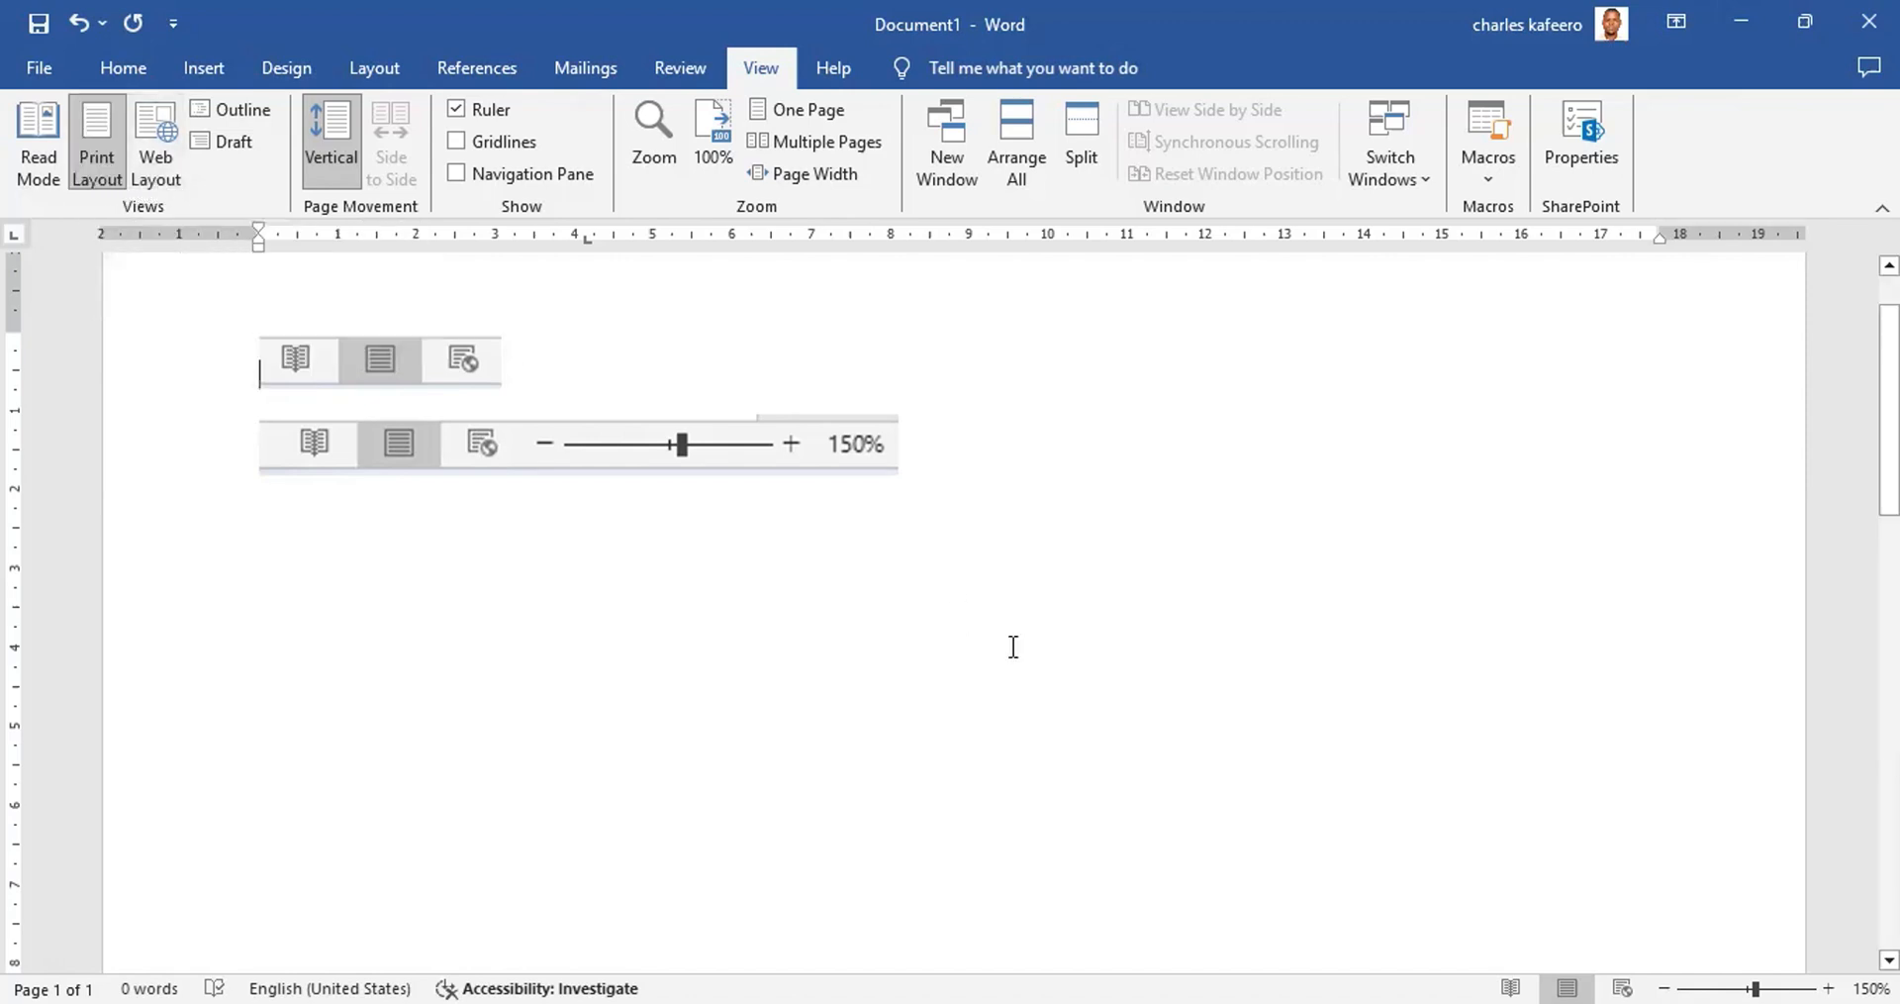
click(1512, 987)
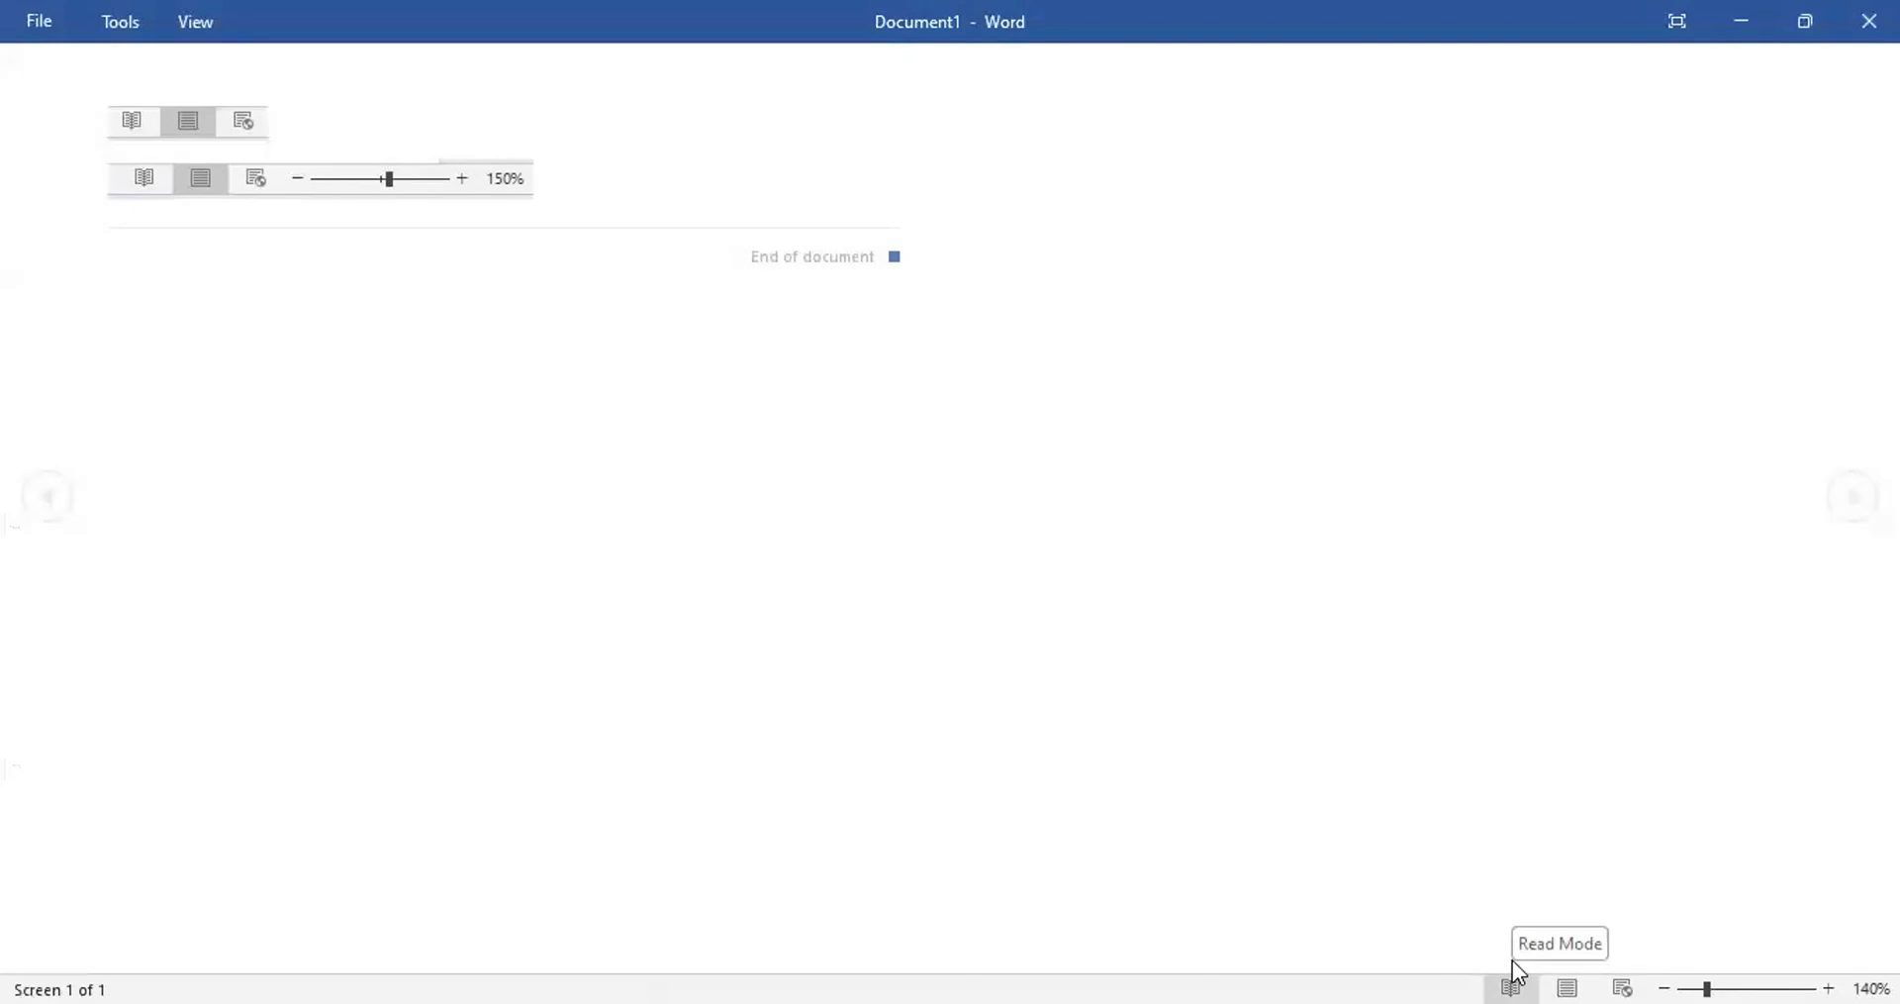
click(1624, 962)
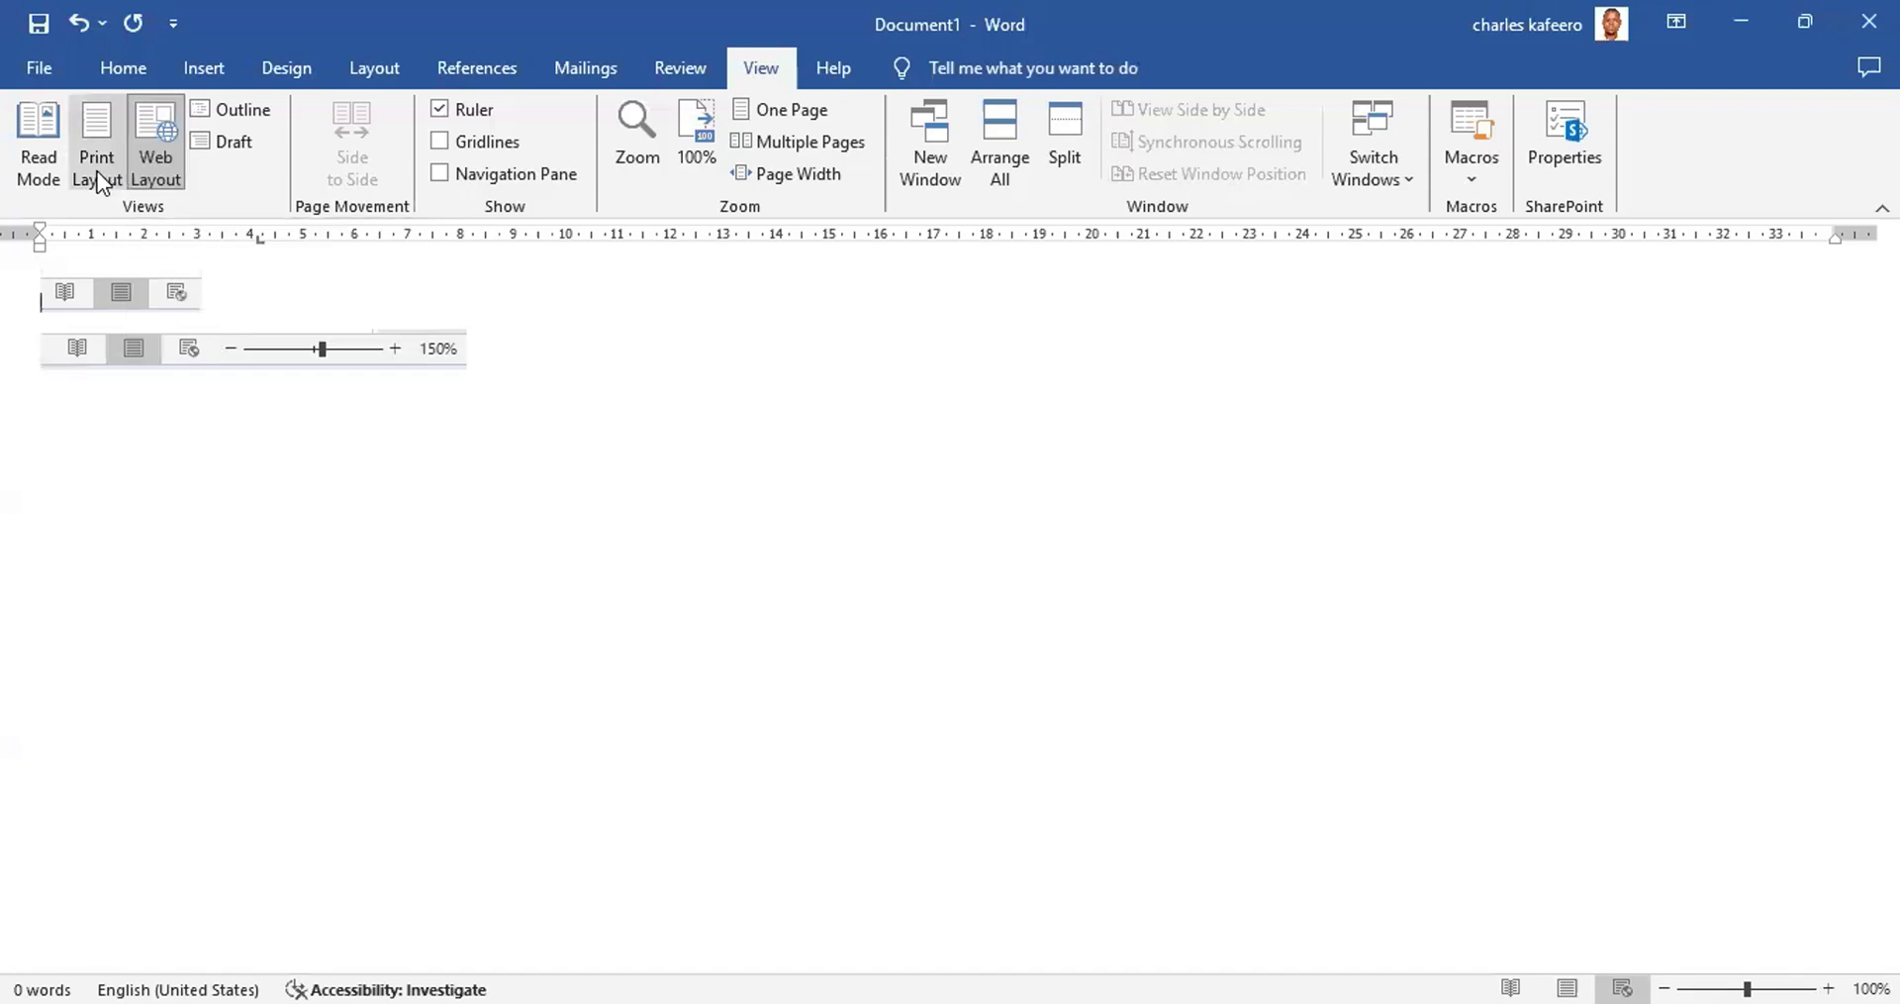
click(97, 171)
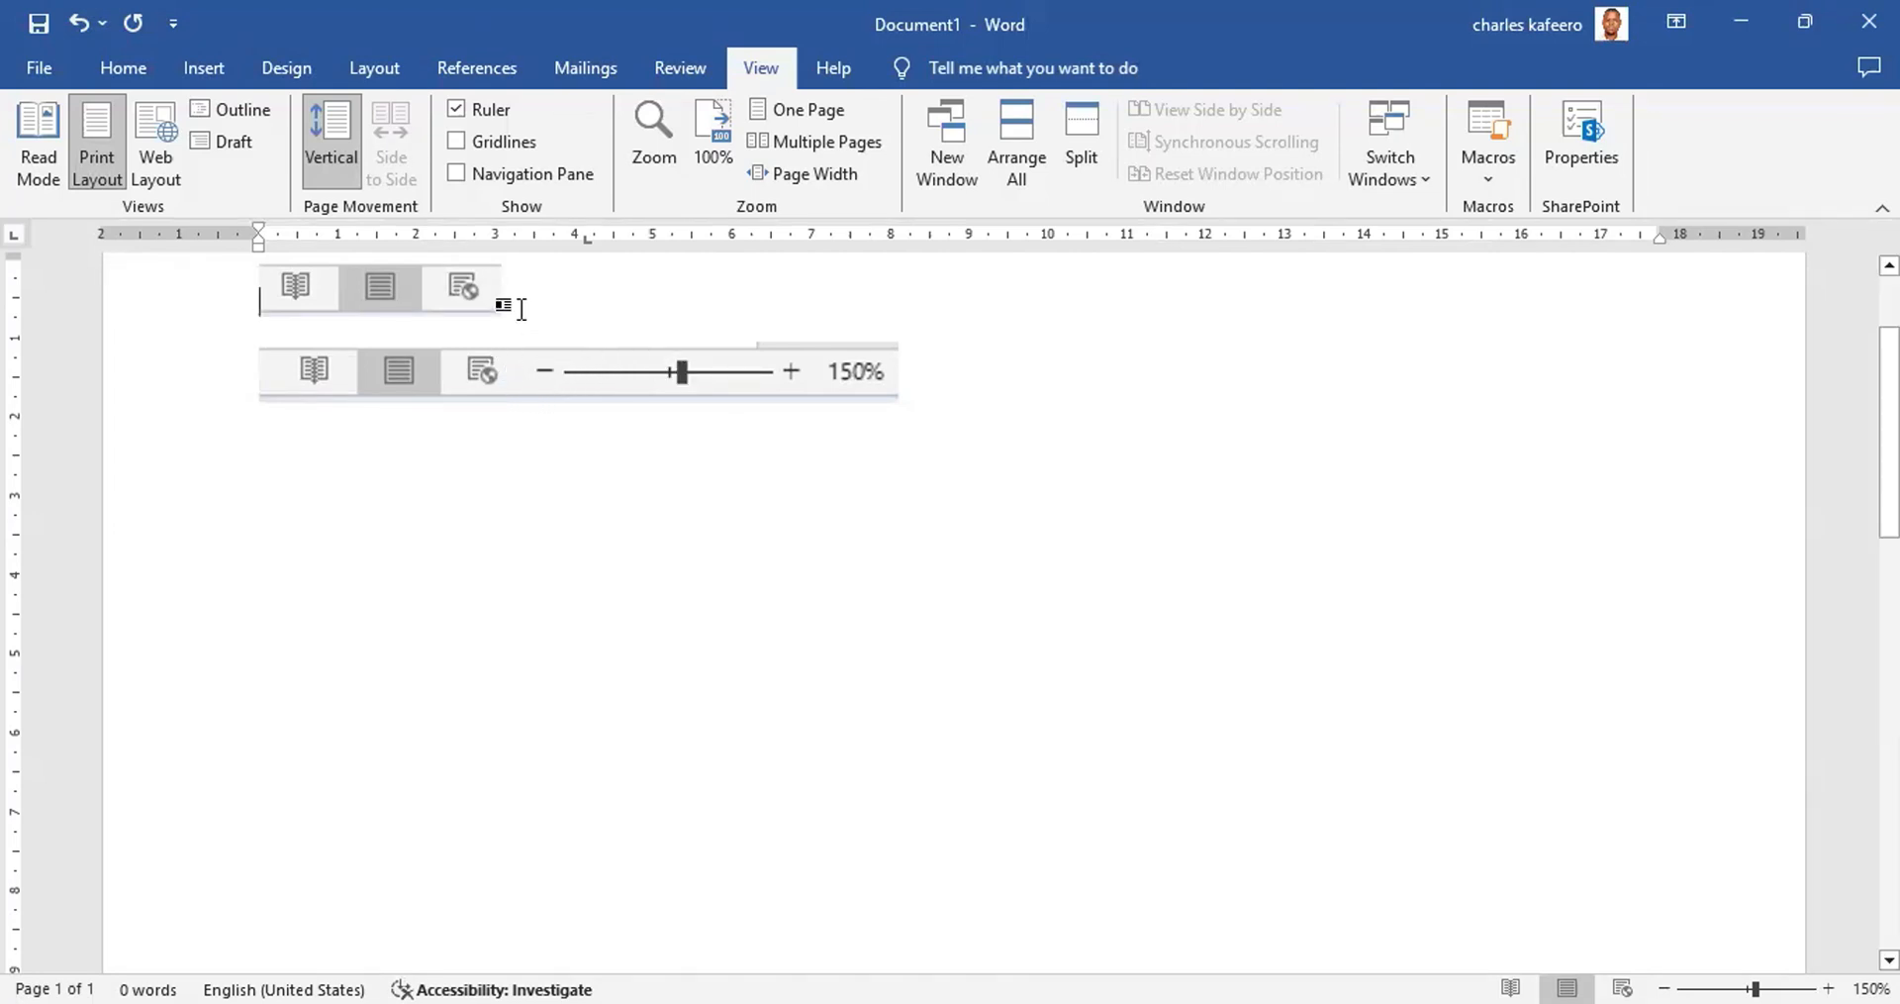
Step: Select the picture of the three view buttons and zoom the page out to 80%
click(482, 302)
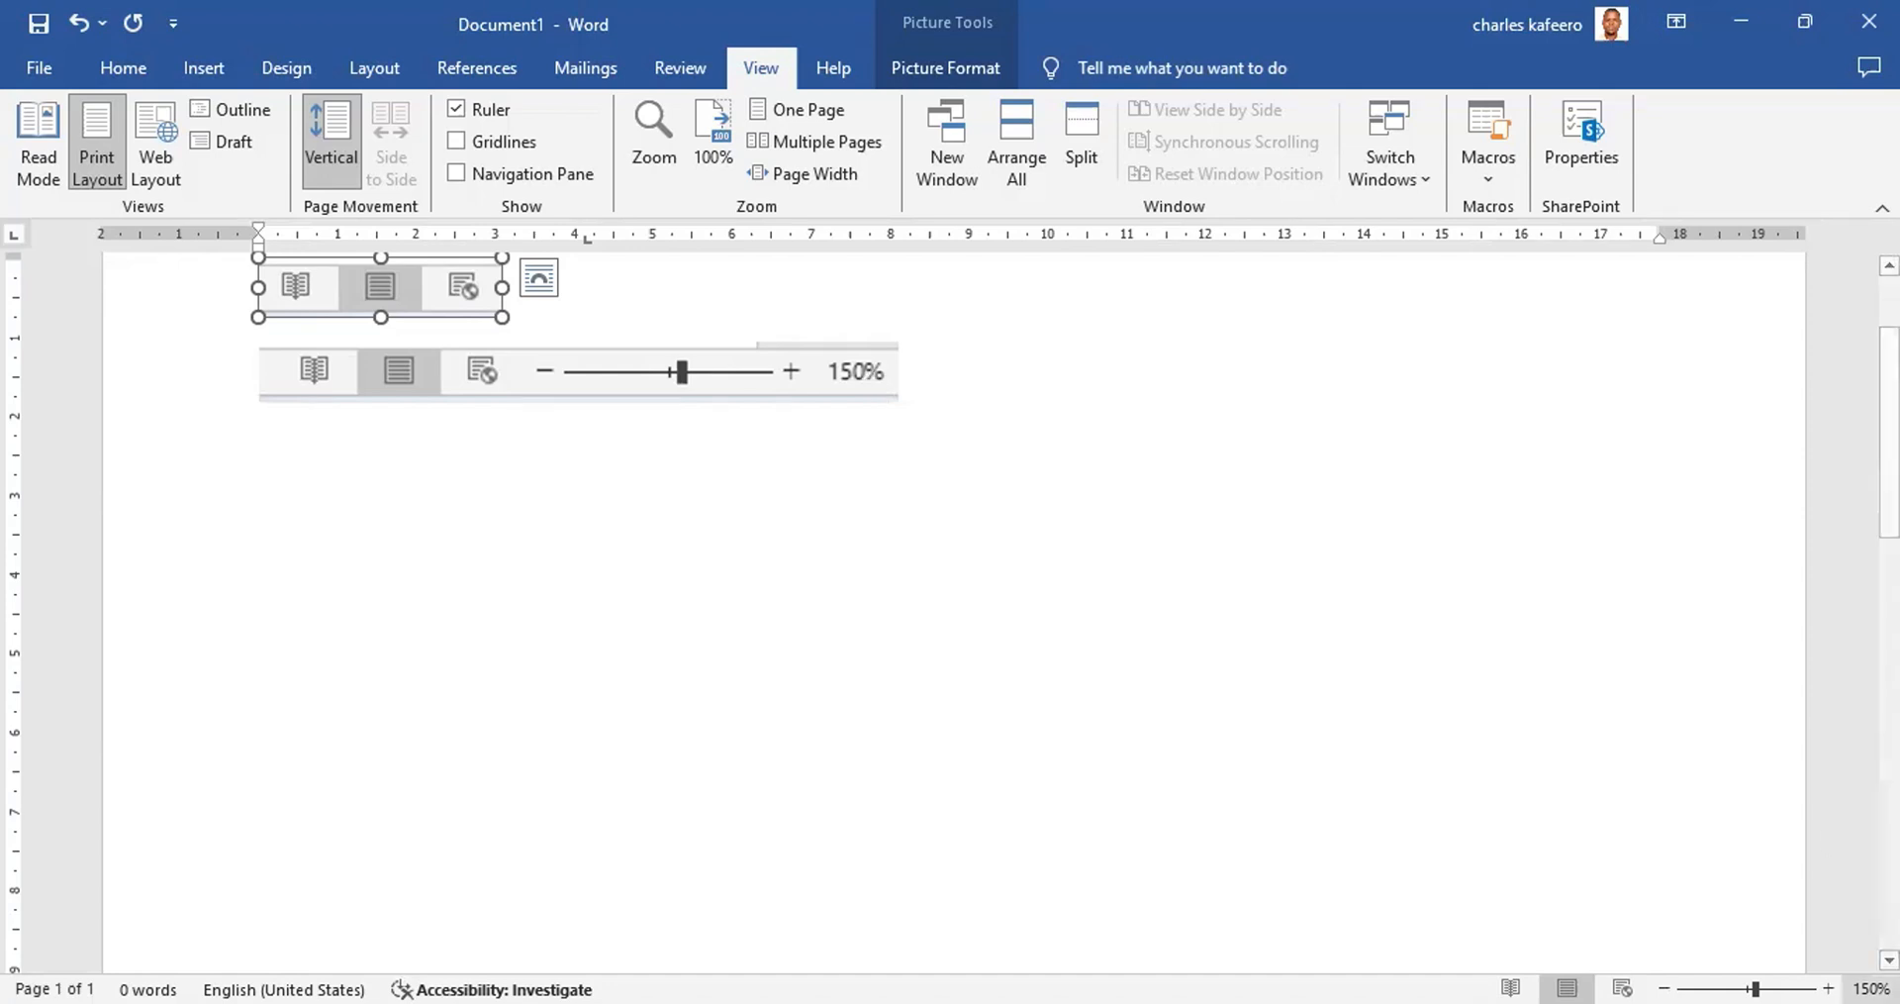
click(1665, 982)
click(1665, 982)
click(1664, 982)
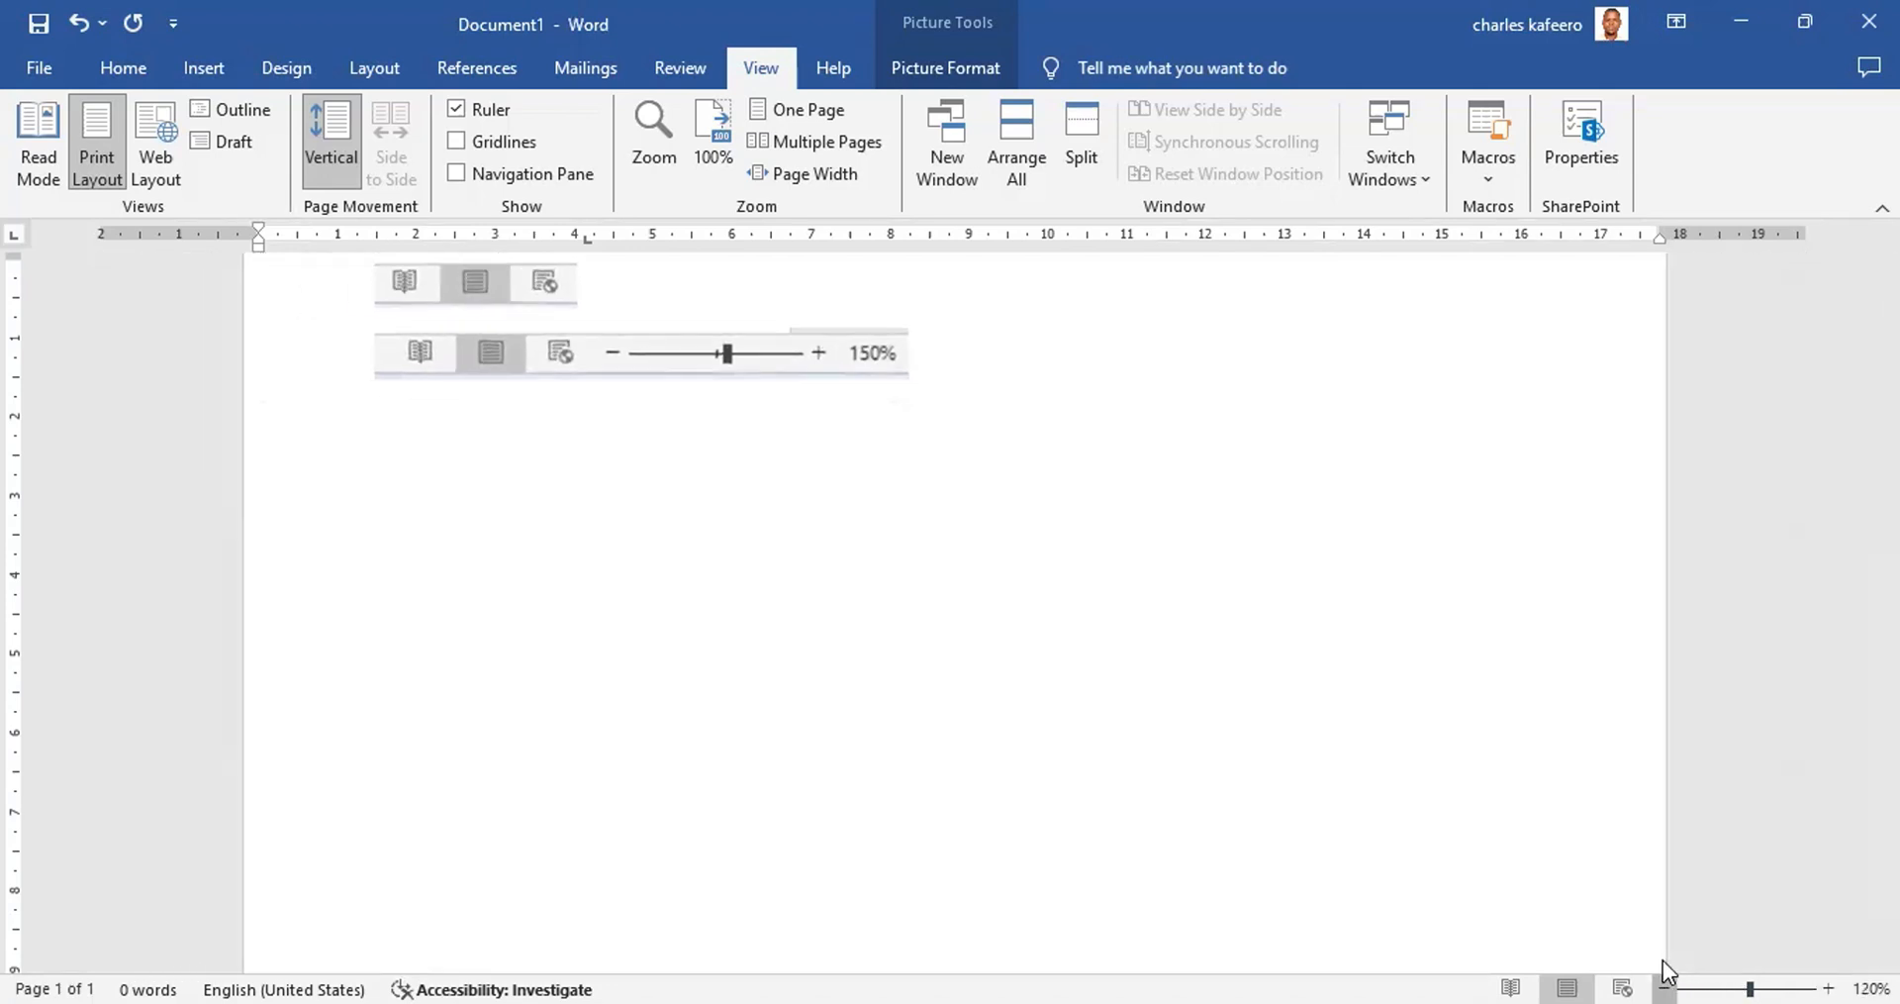
click(1665, 982)
click(1664, 982)
click(1665, 981)
click(1664, 981)
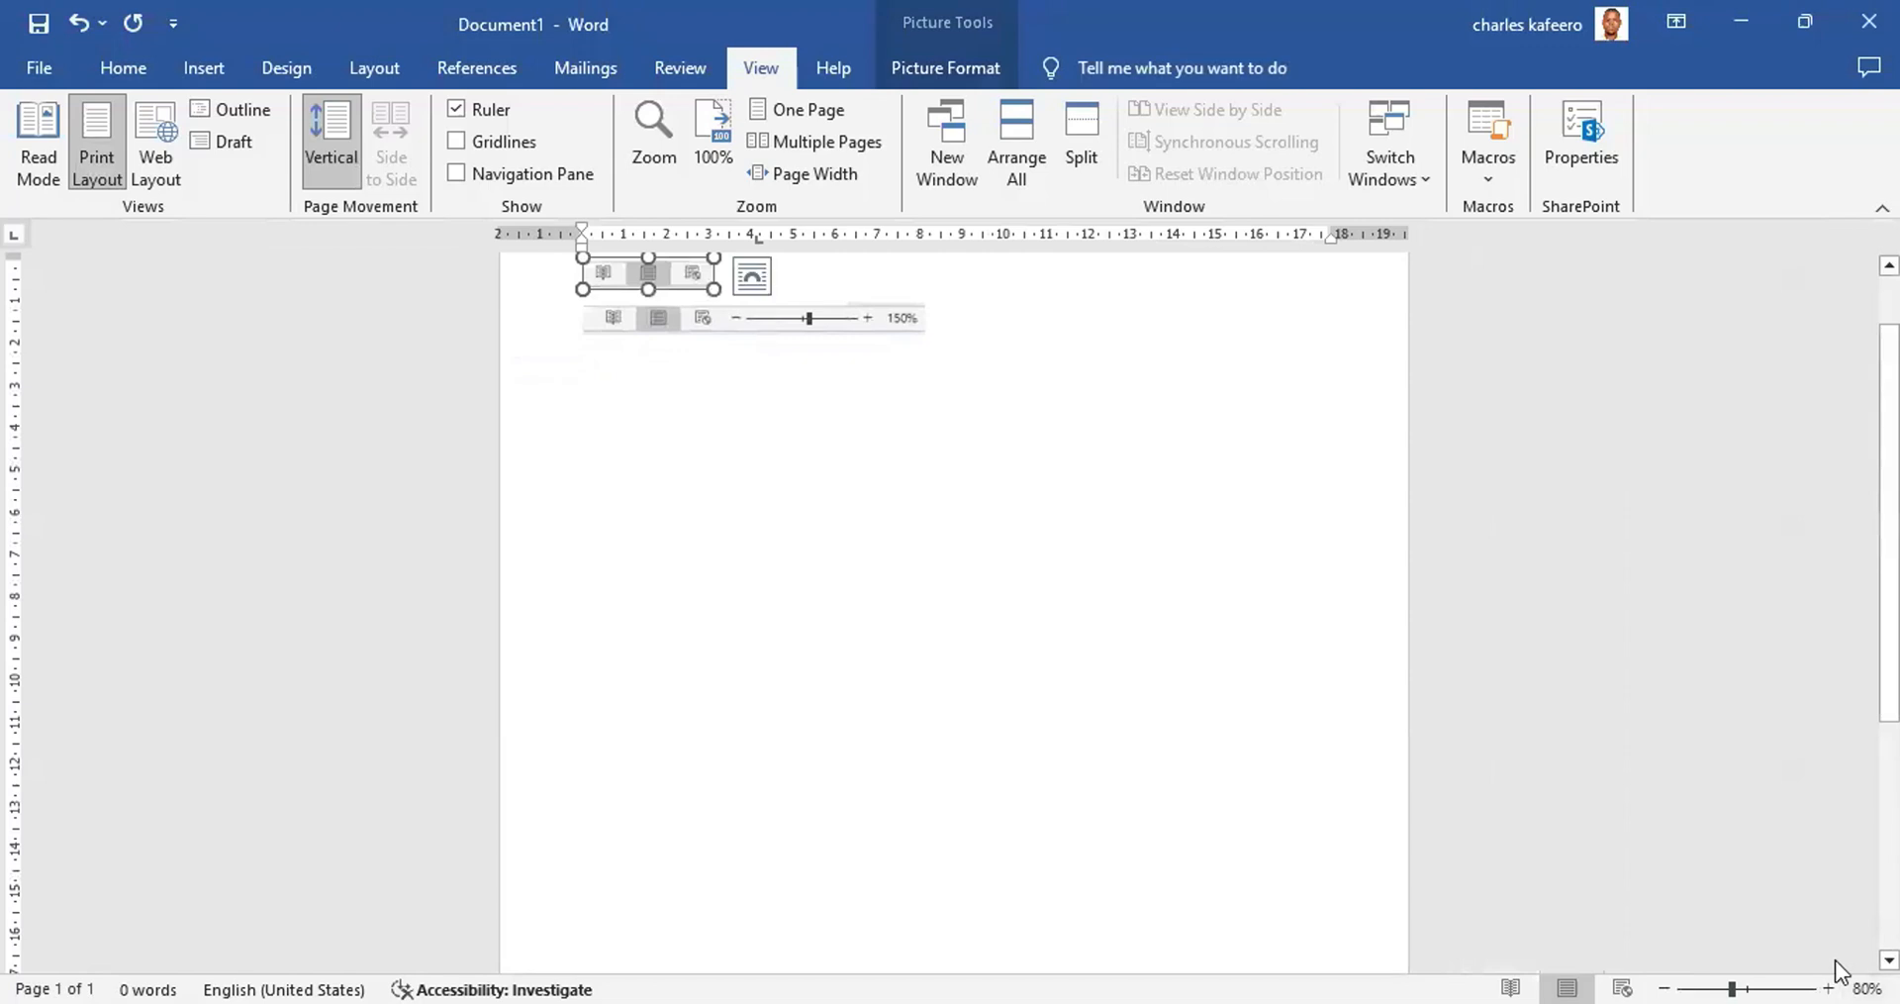
Step: Zoom the page in to 240%
click(1829, 970)
click(1829, 970)
click(1829, 970)
click(1829, 970)
click(1829, 970)
click(1829, 970)
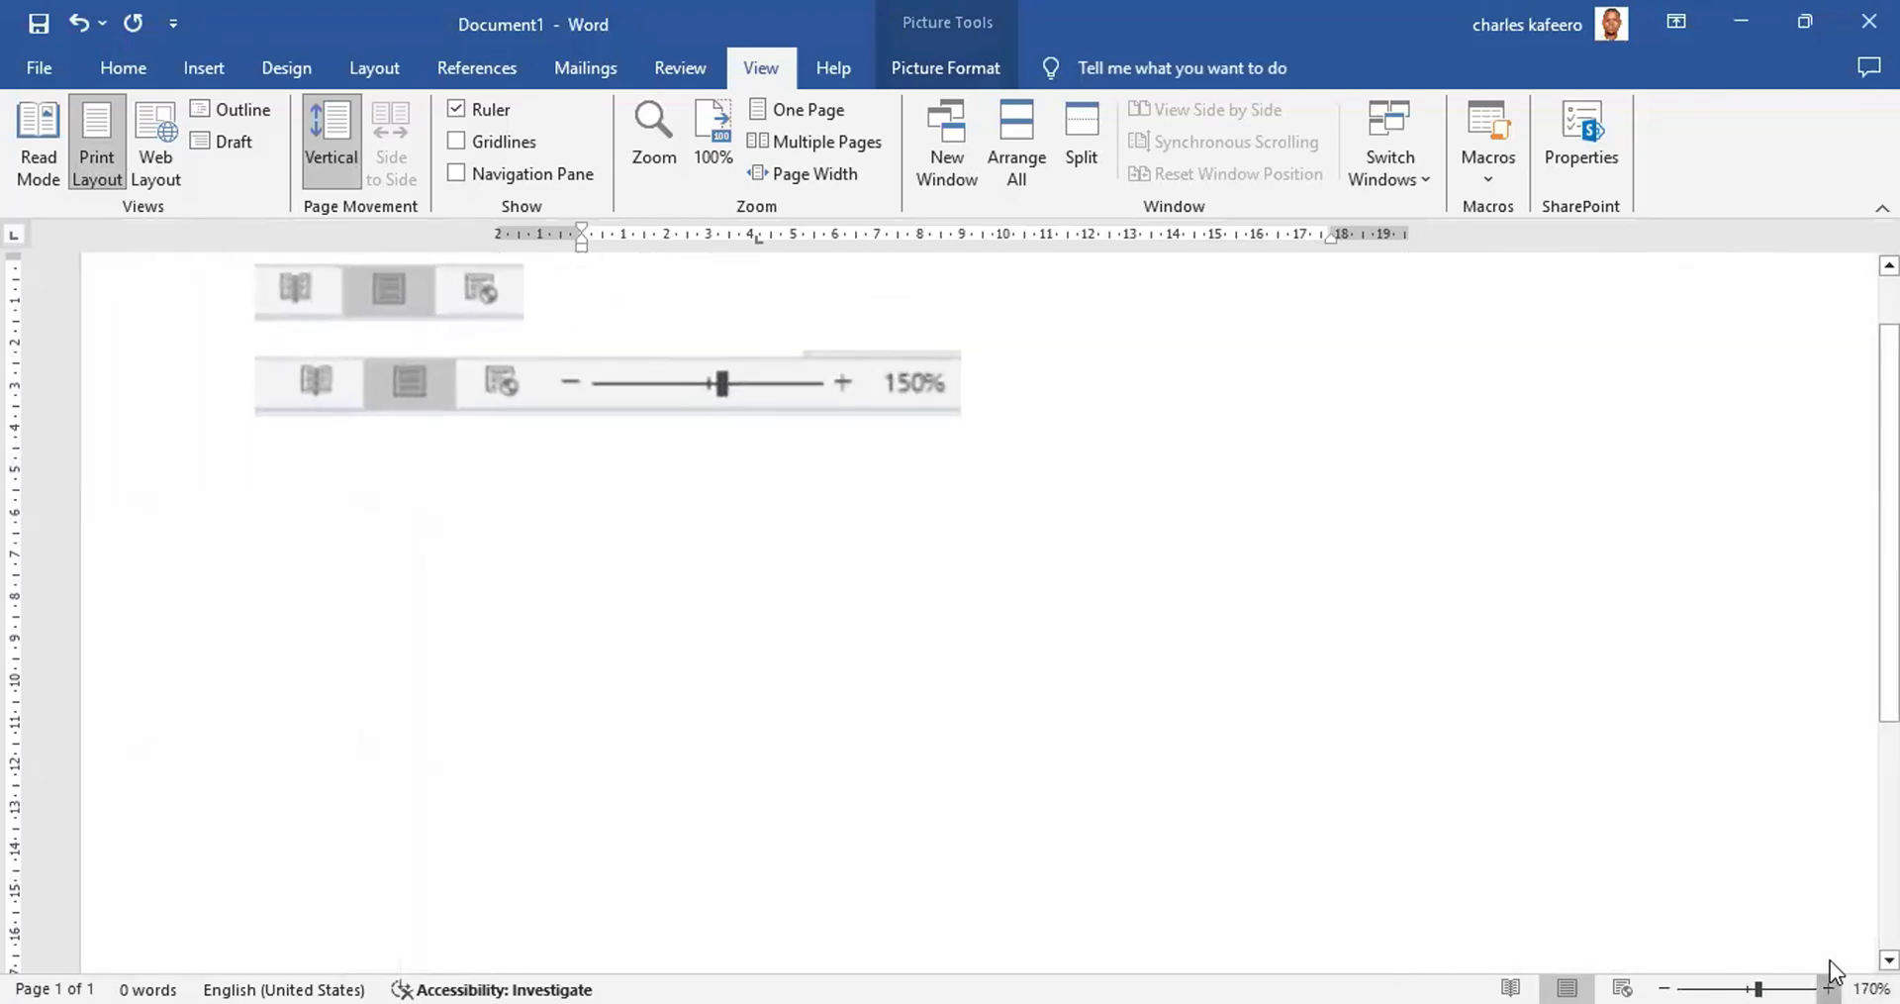
click(1829, 969)
click(1829, 970)
click(1830, 965)
click(1830, 965)
click(1830, 965)
click(1829, 965)
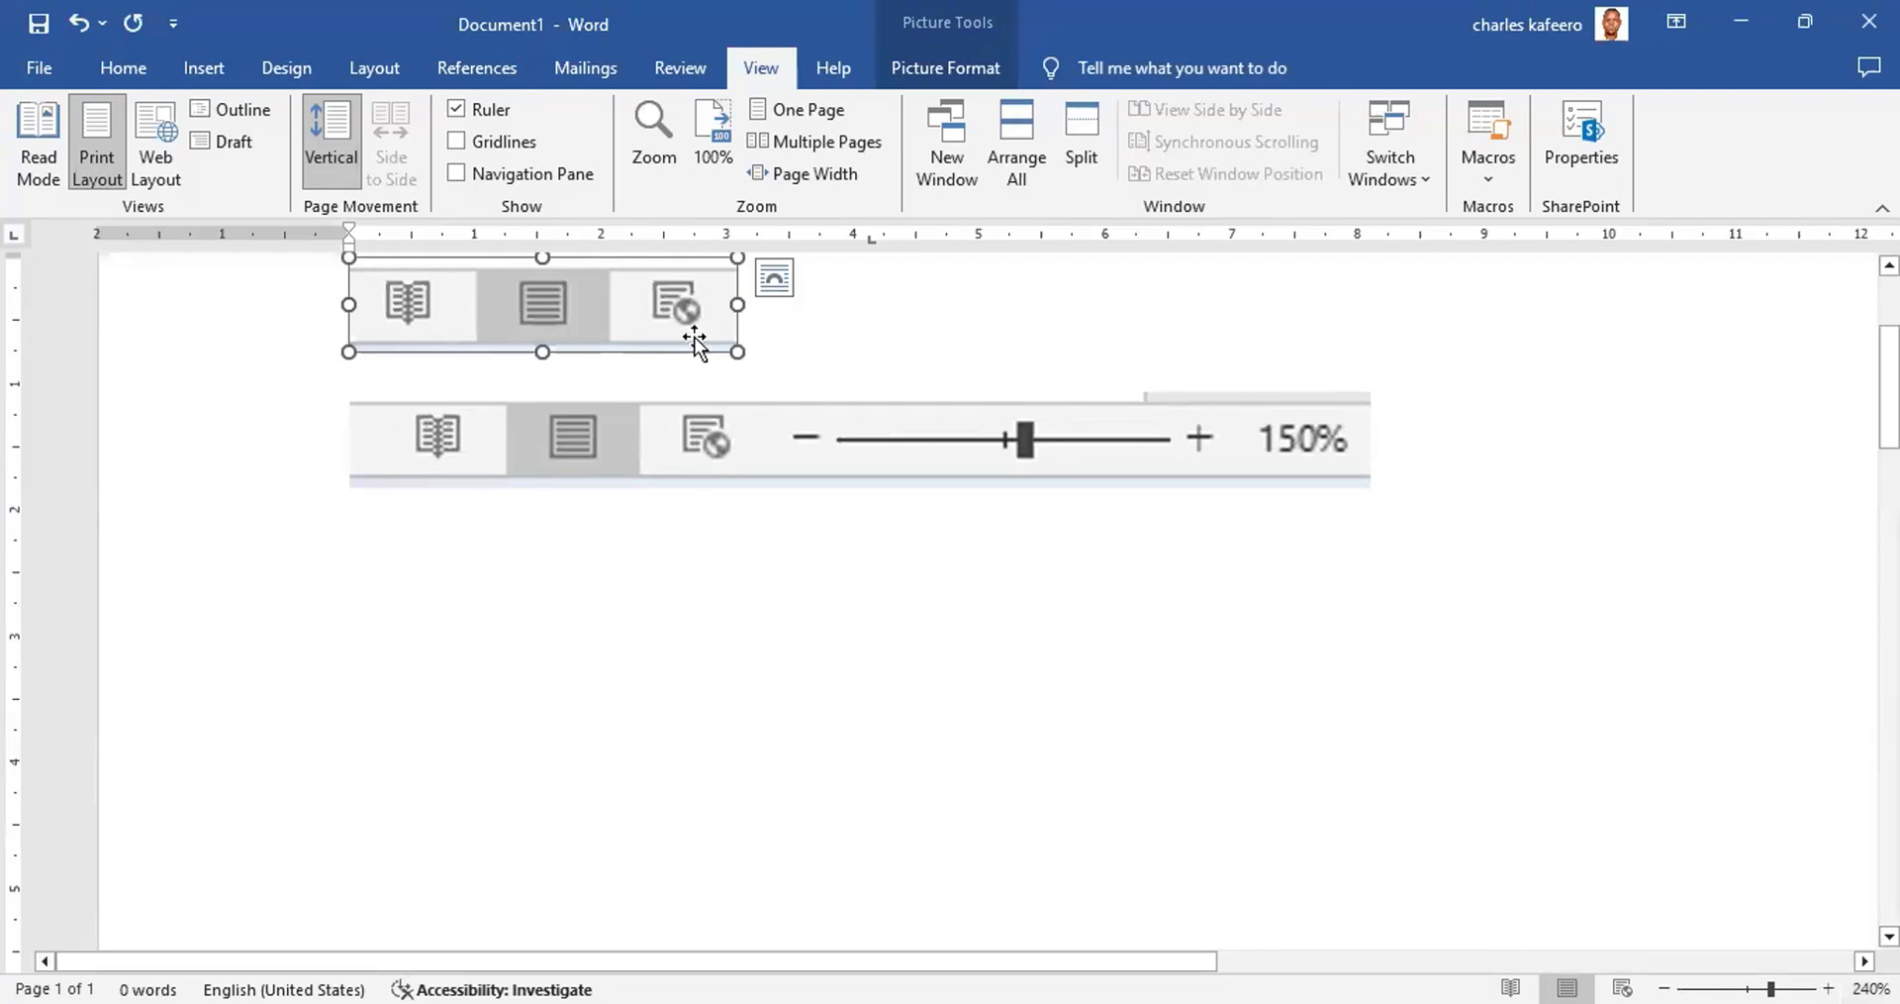
Step: Delete both view-control screenshots from the page
key(Delete)
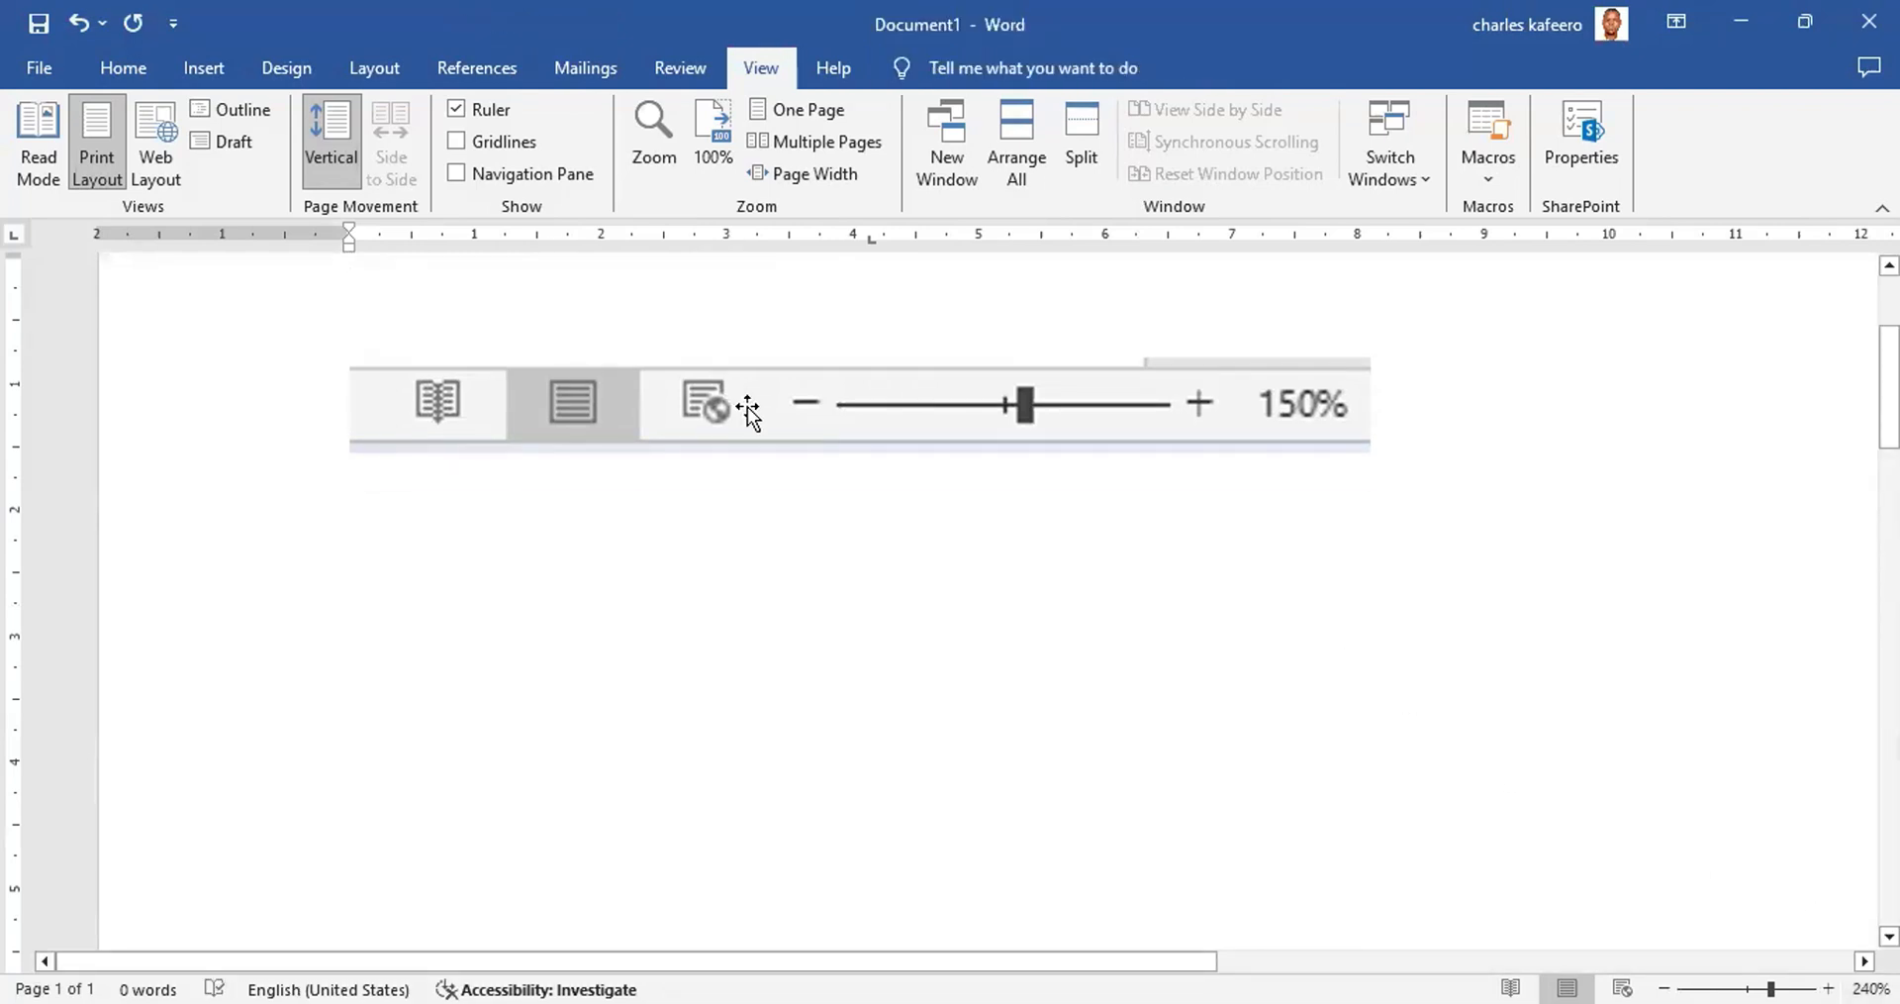
click(749, 409)
key(Delete)
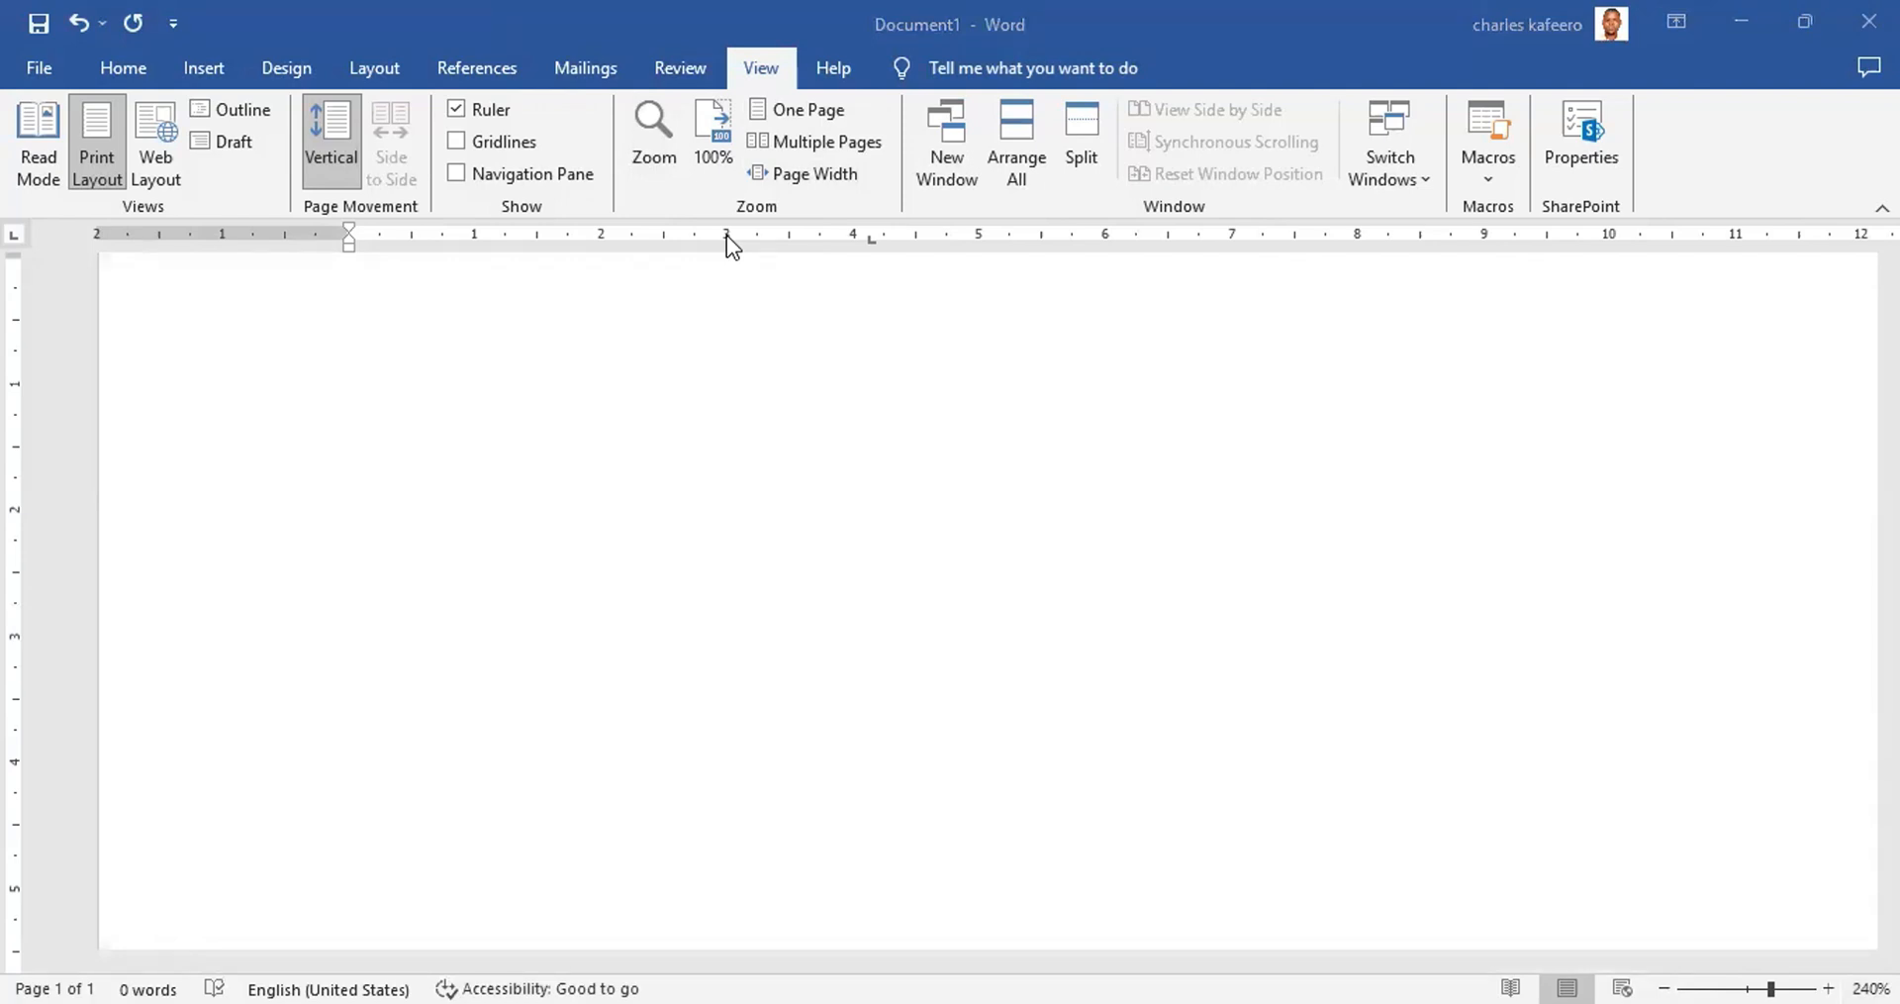
Step: Paste a screenshot of the status bar's page, word count, language and accessibility indicators, and delete it from the page
right_click(362, 495)
click(449, 521)
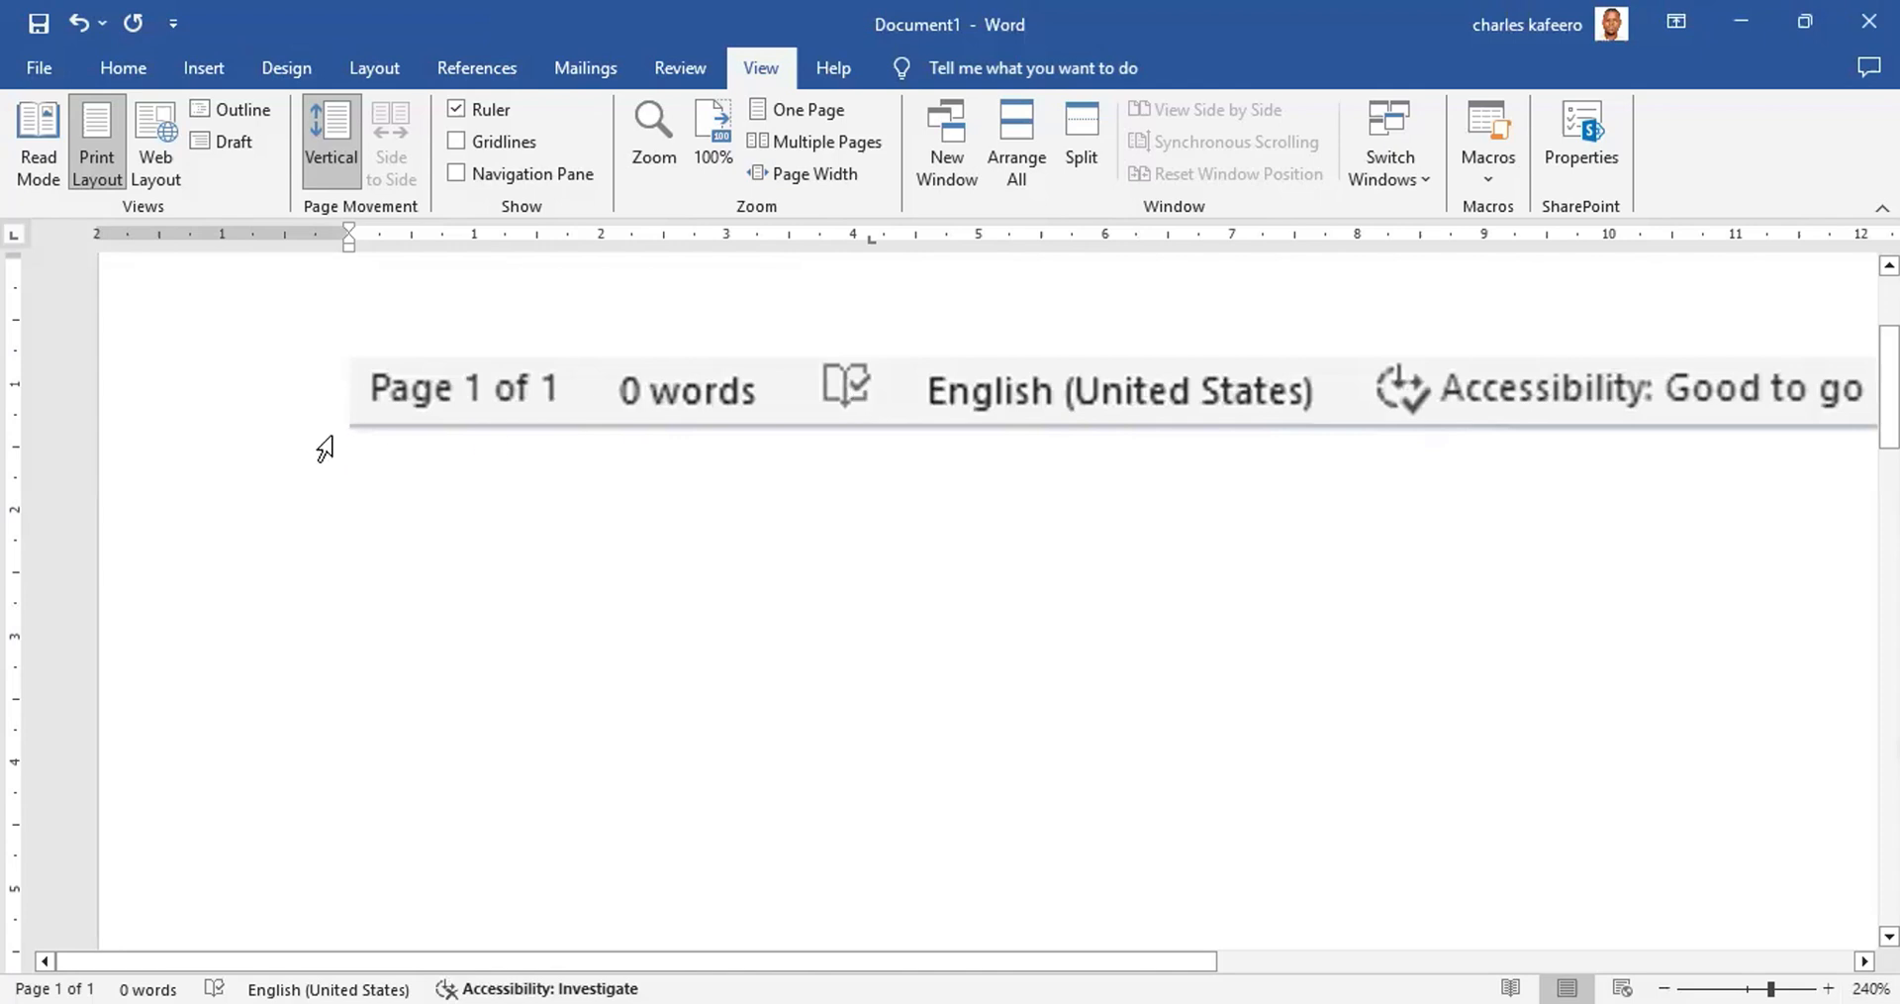
click(835, 433)
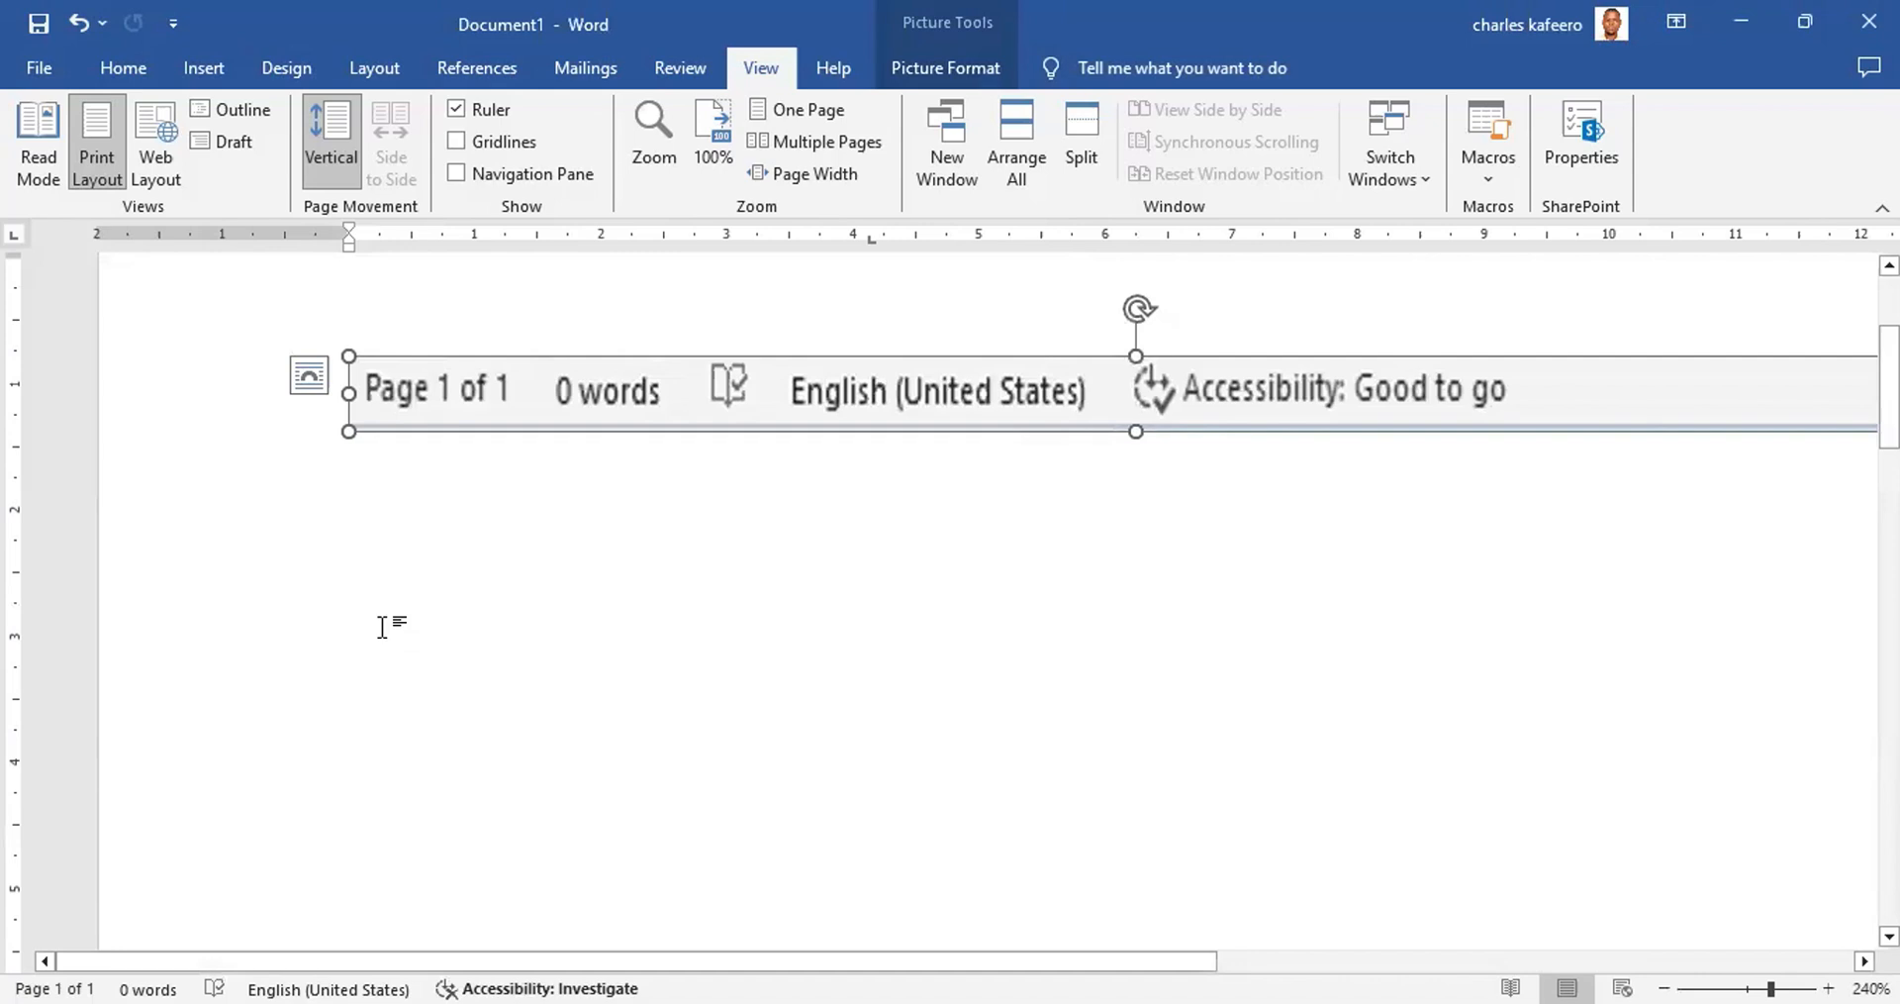
key(ctrl+a)
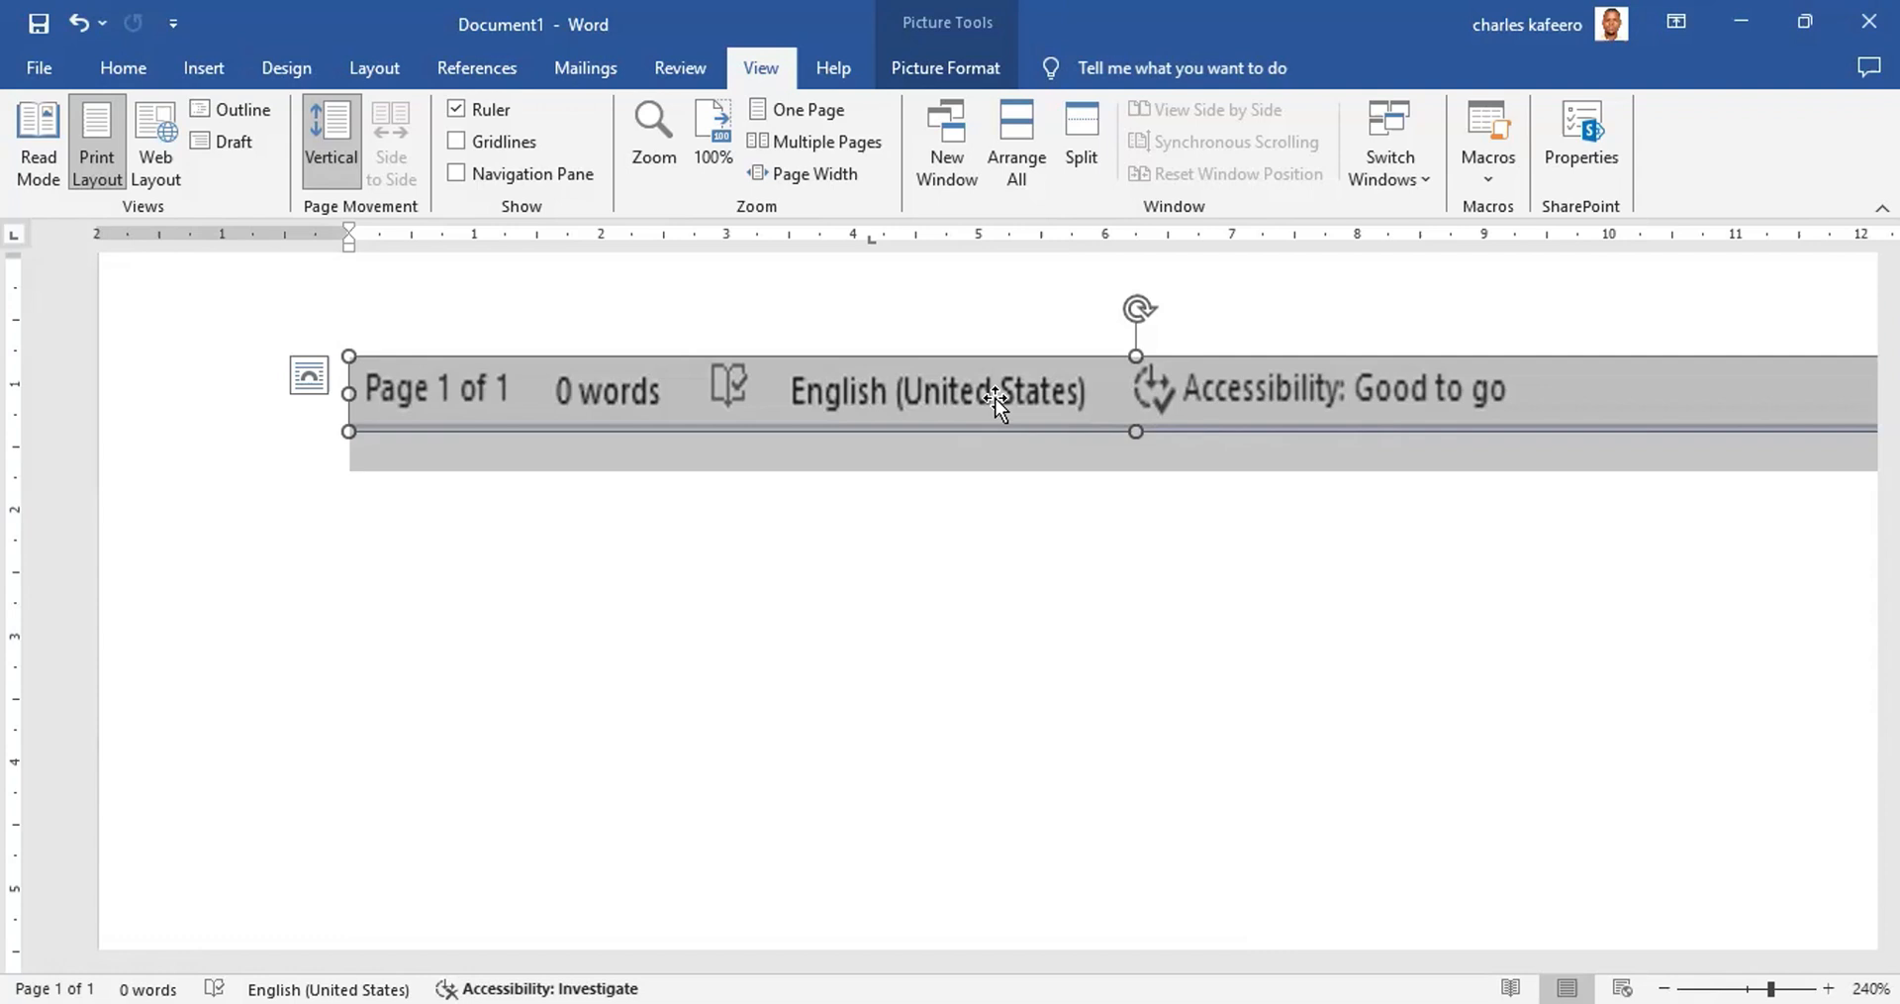
key(Delete)
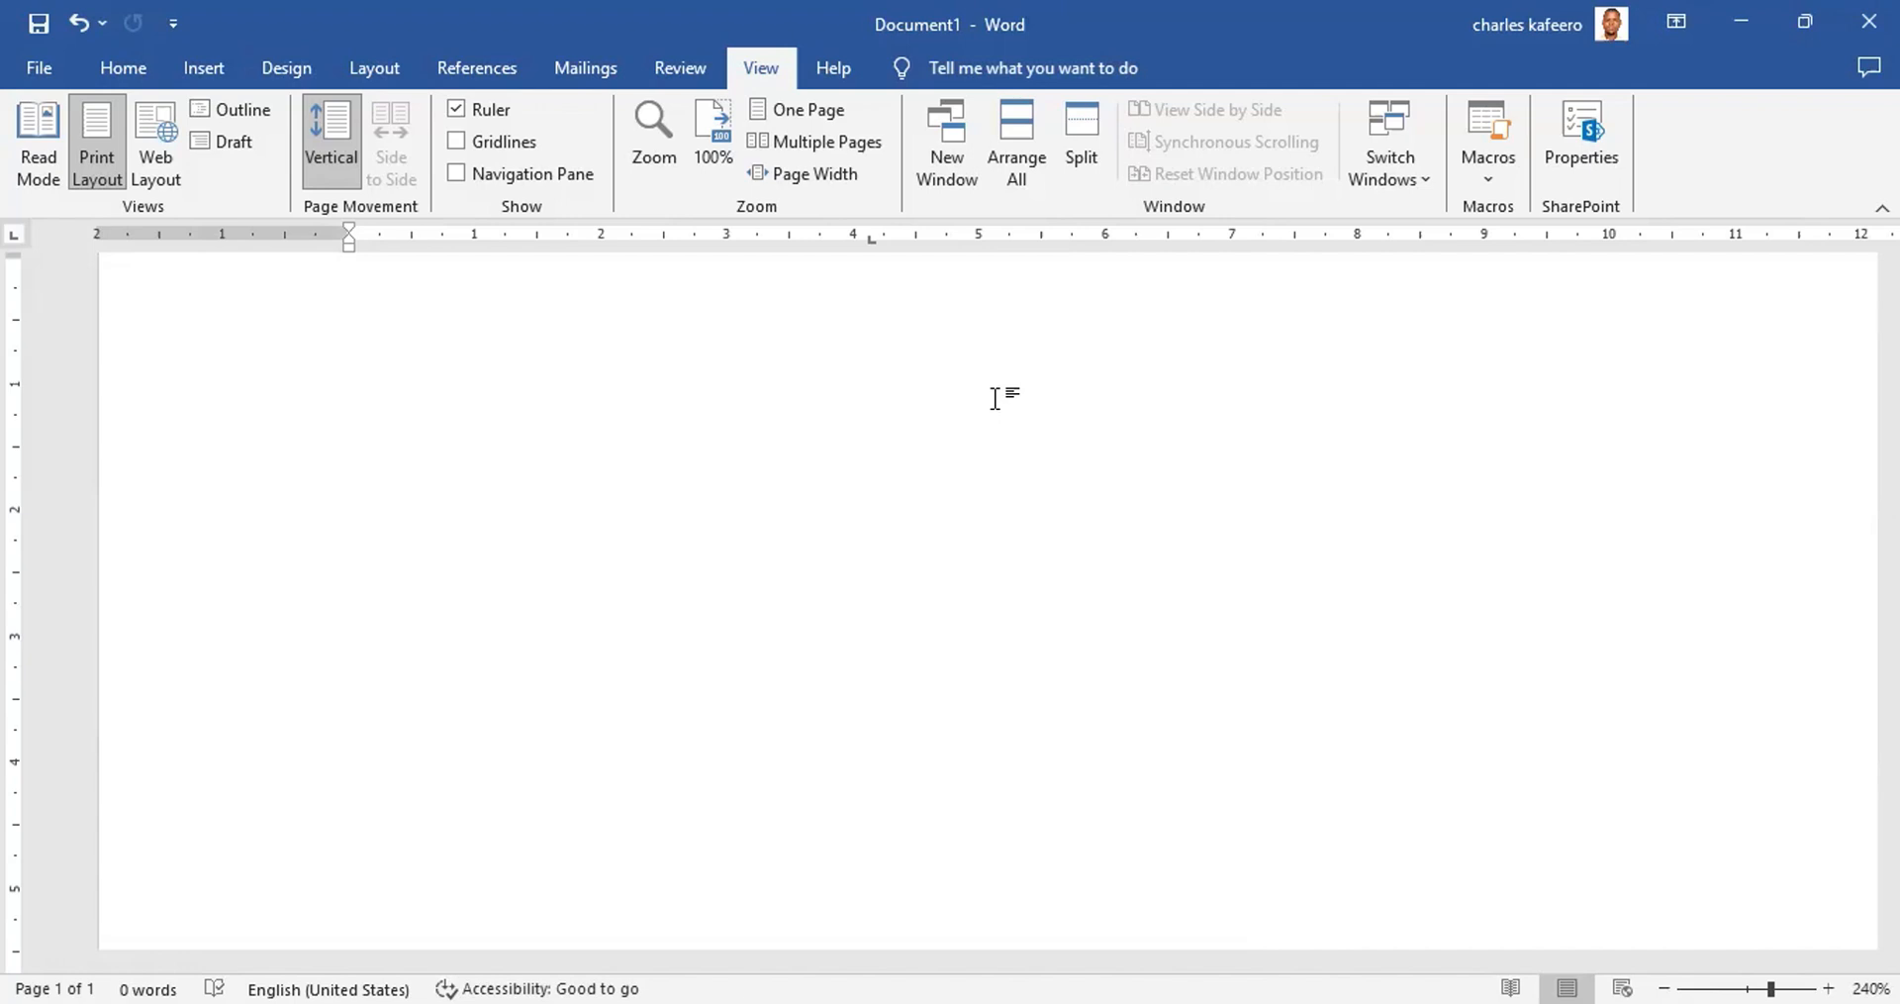
Step: Enter the author's full name on the first line and "It is fun getting to know microsoft word 20xx" as the next paragraph
text(kafeero charles)
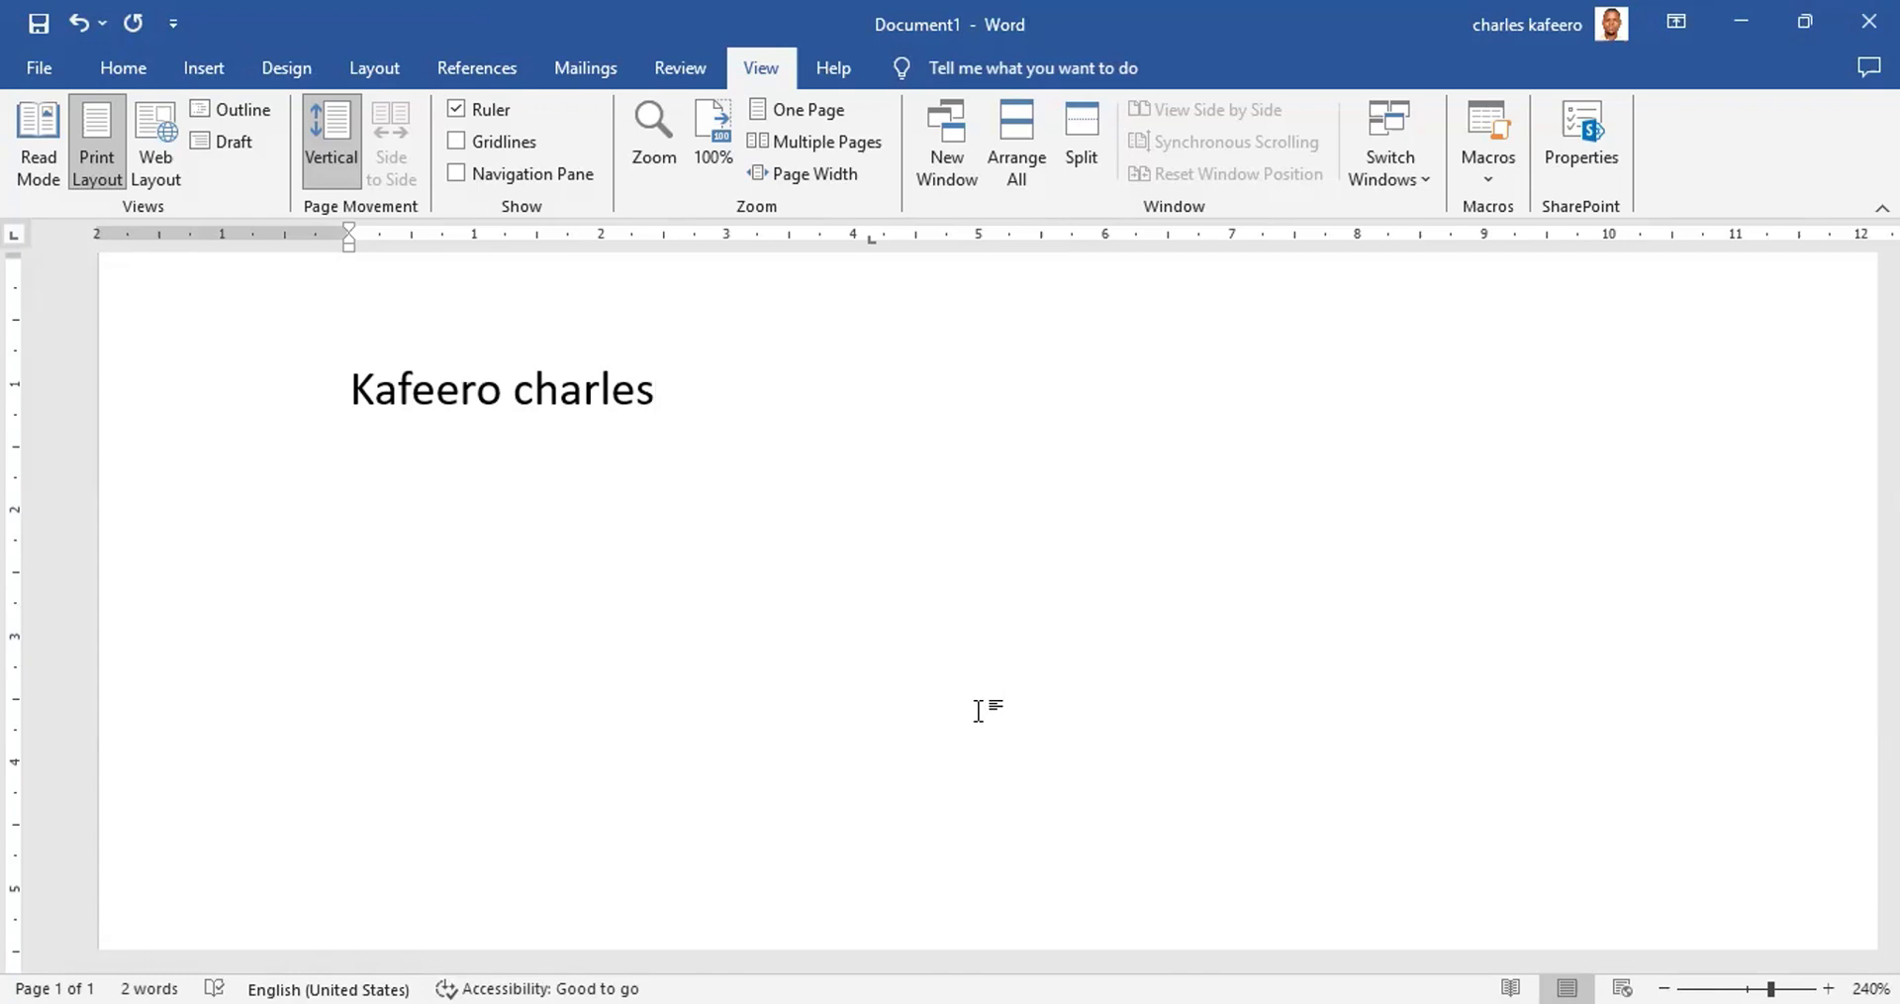
key(Return)
text(i)
text(t is )
text(fu)
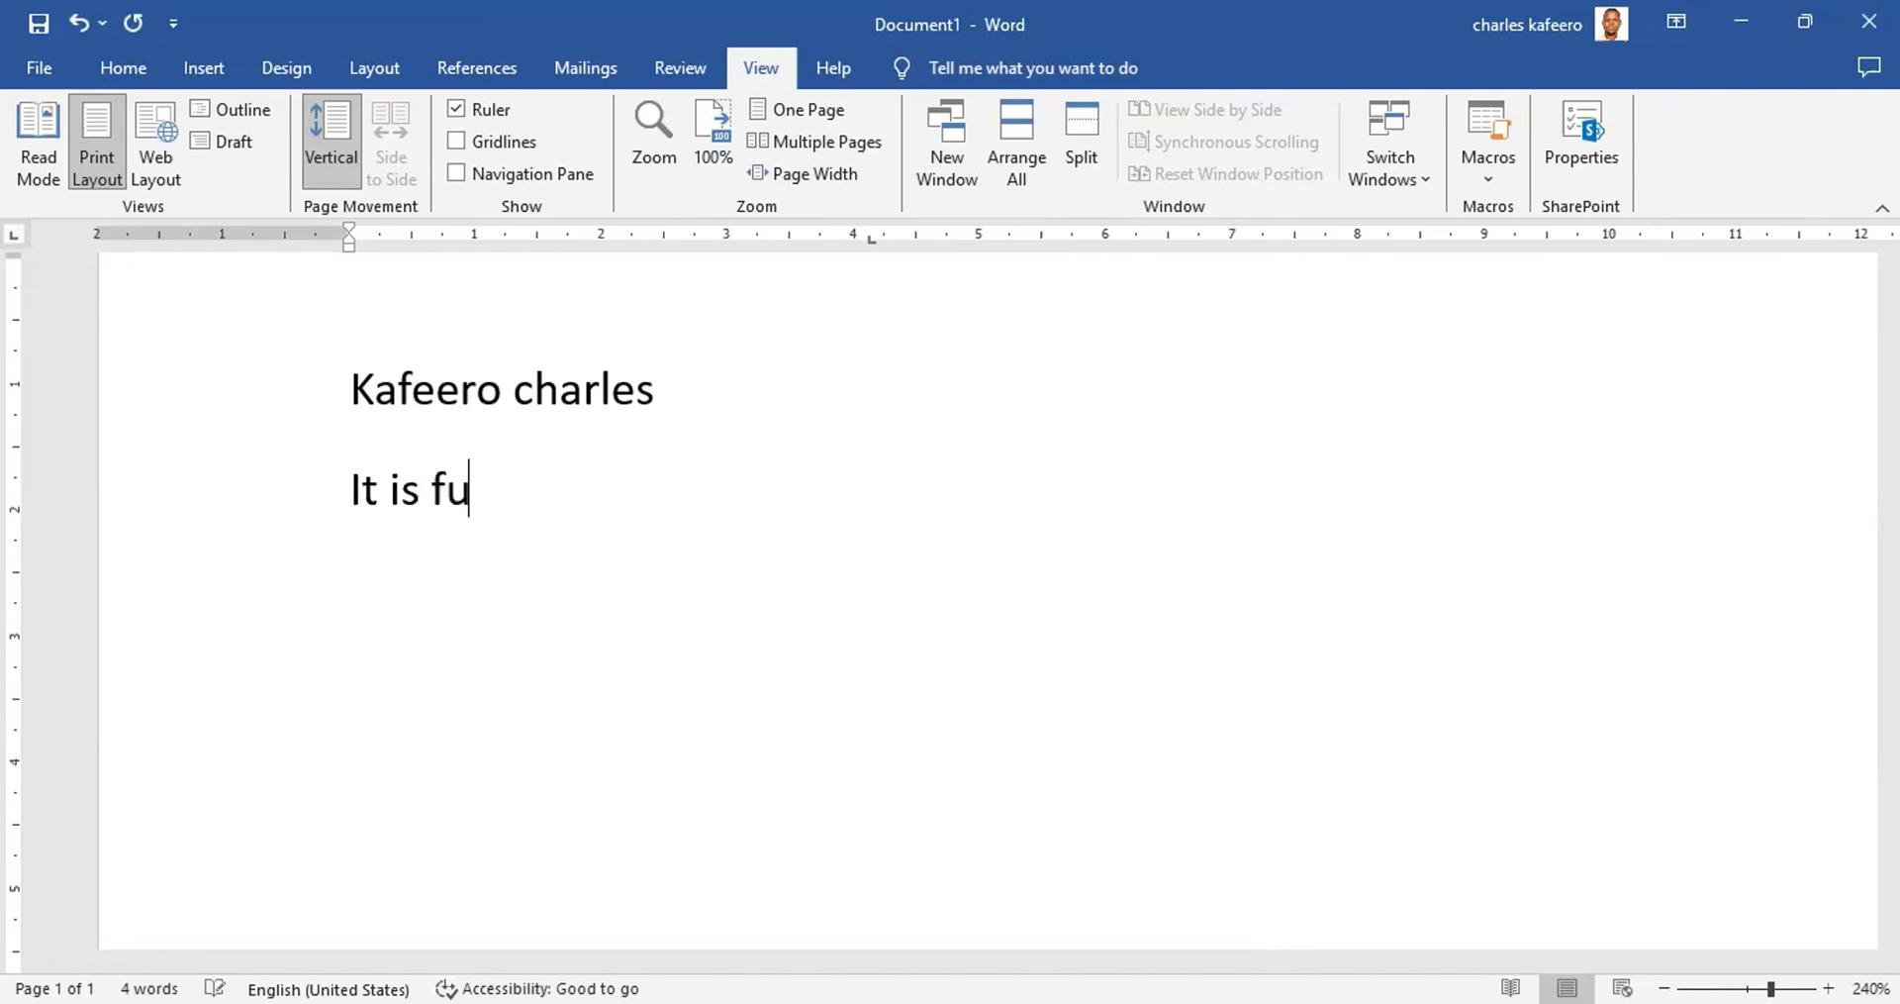
text(n getting )
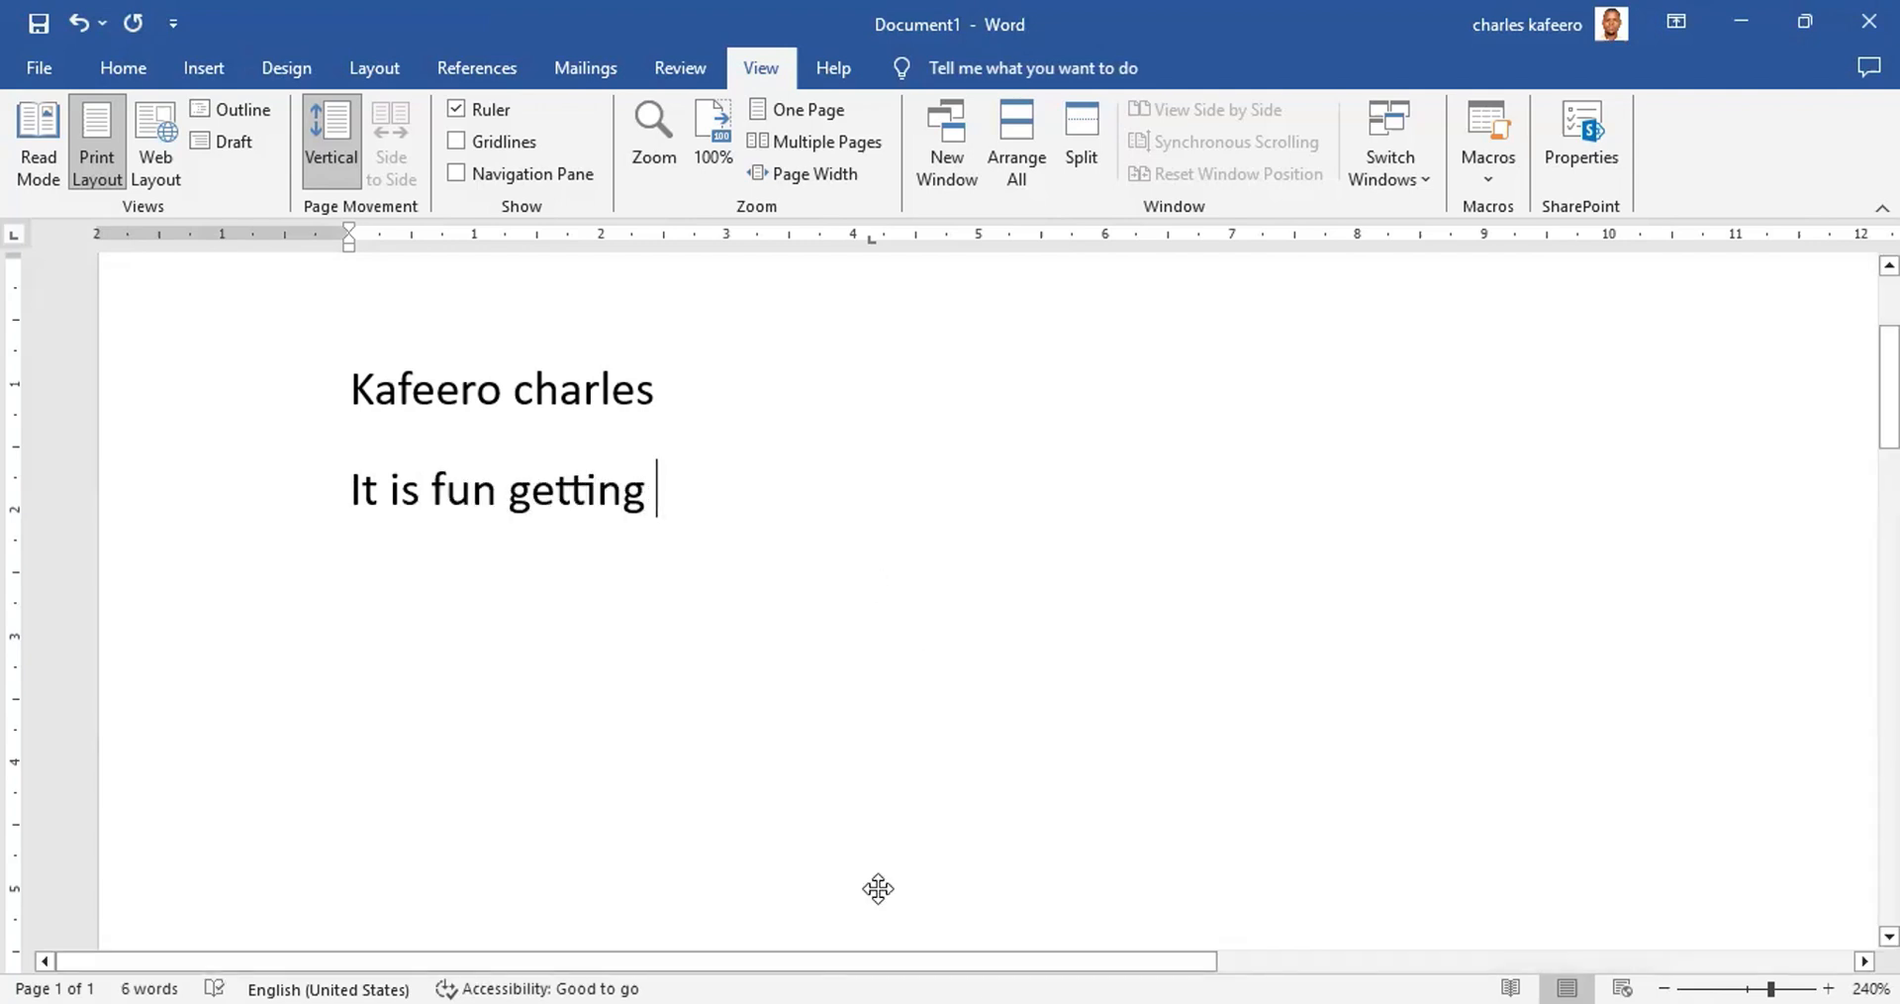
text(to kn)
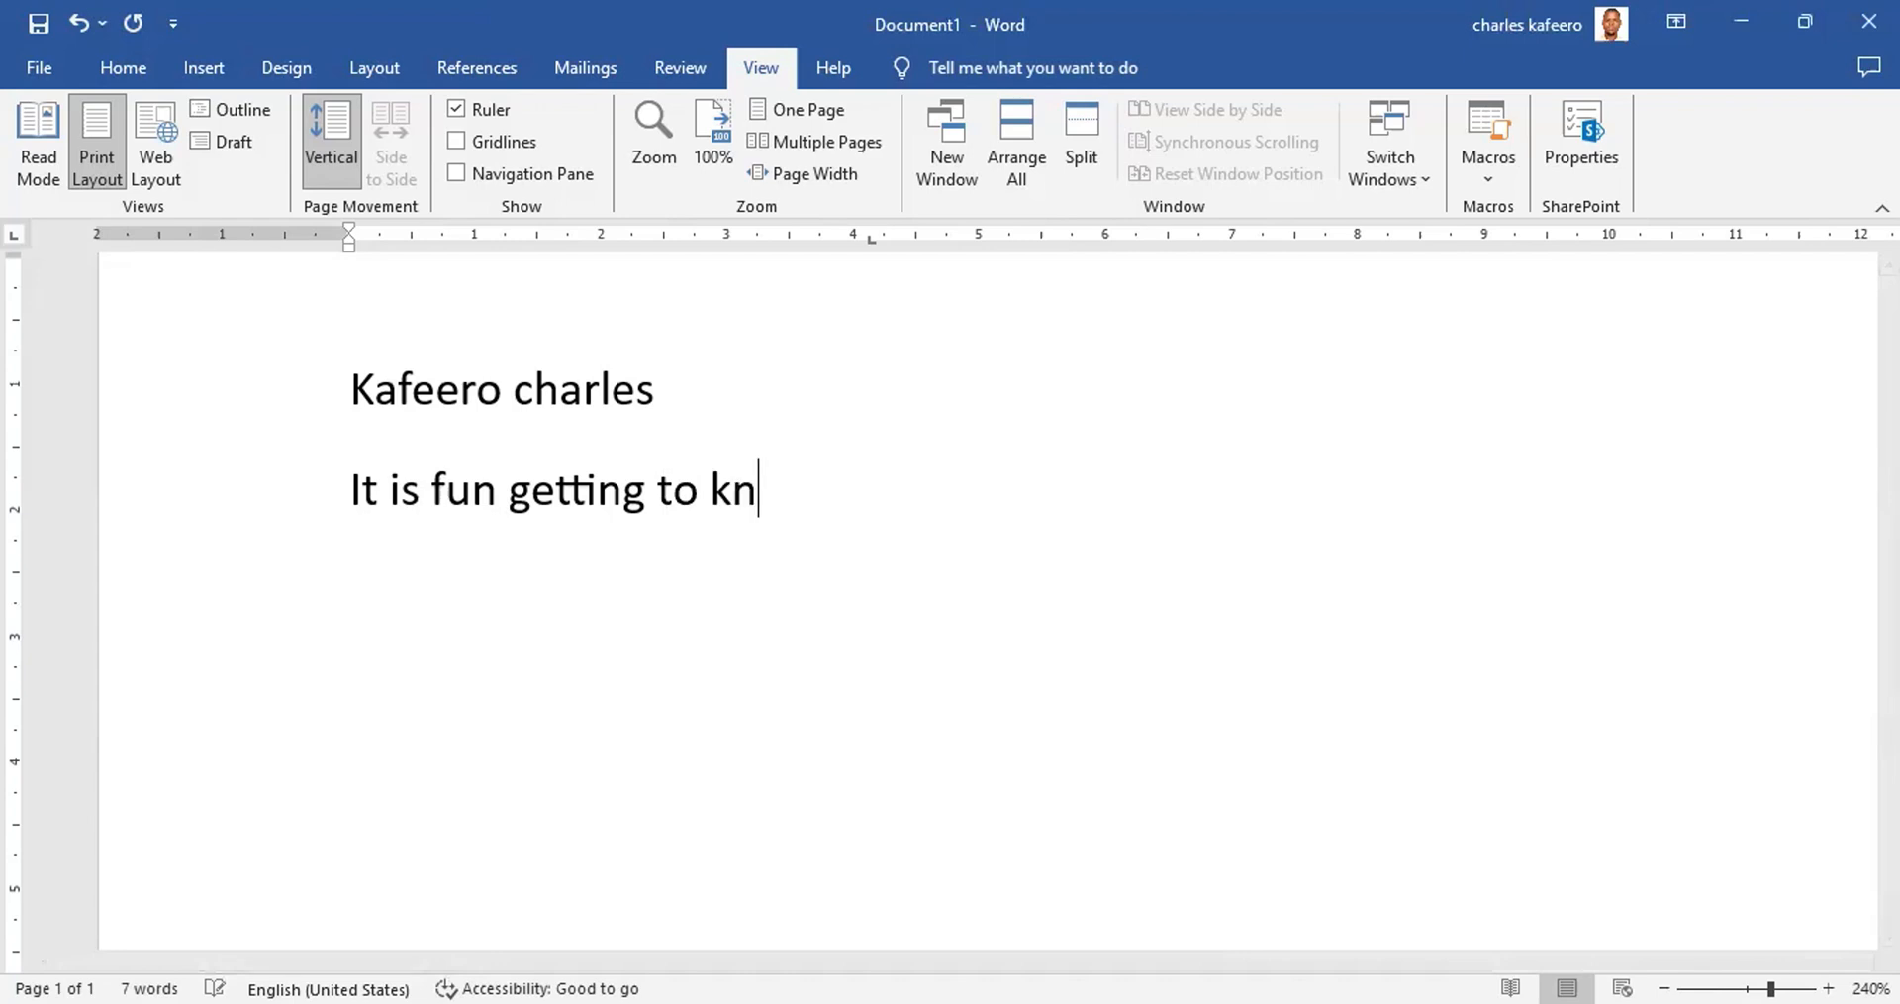
text(ow mic)
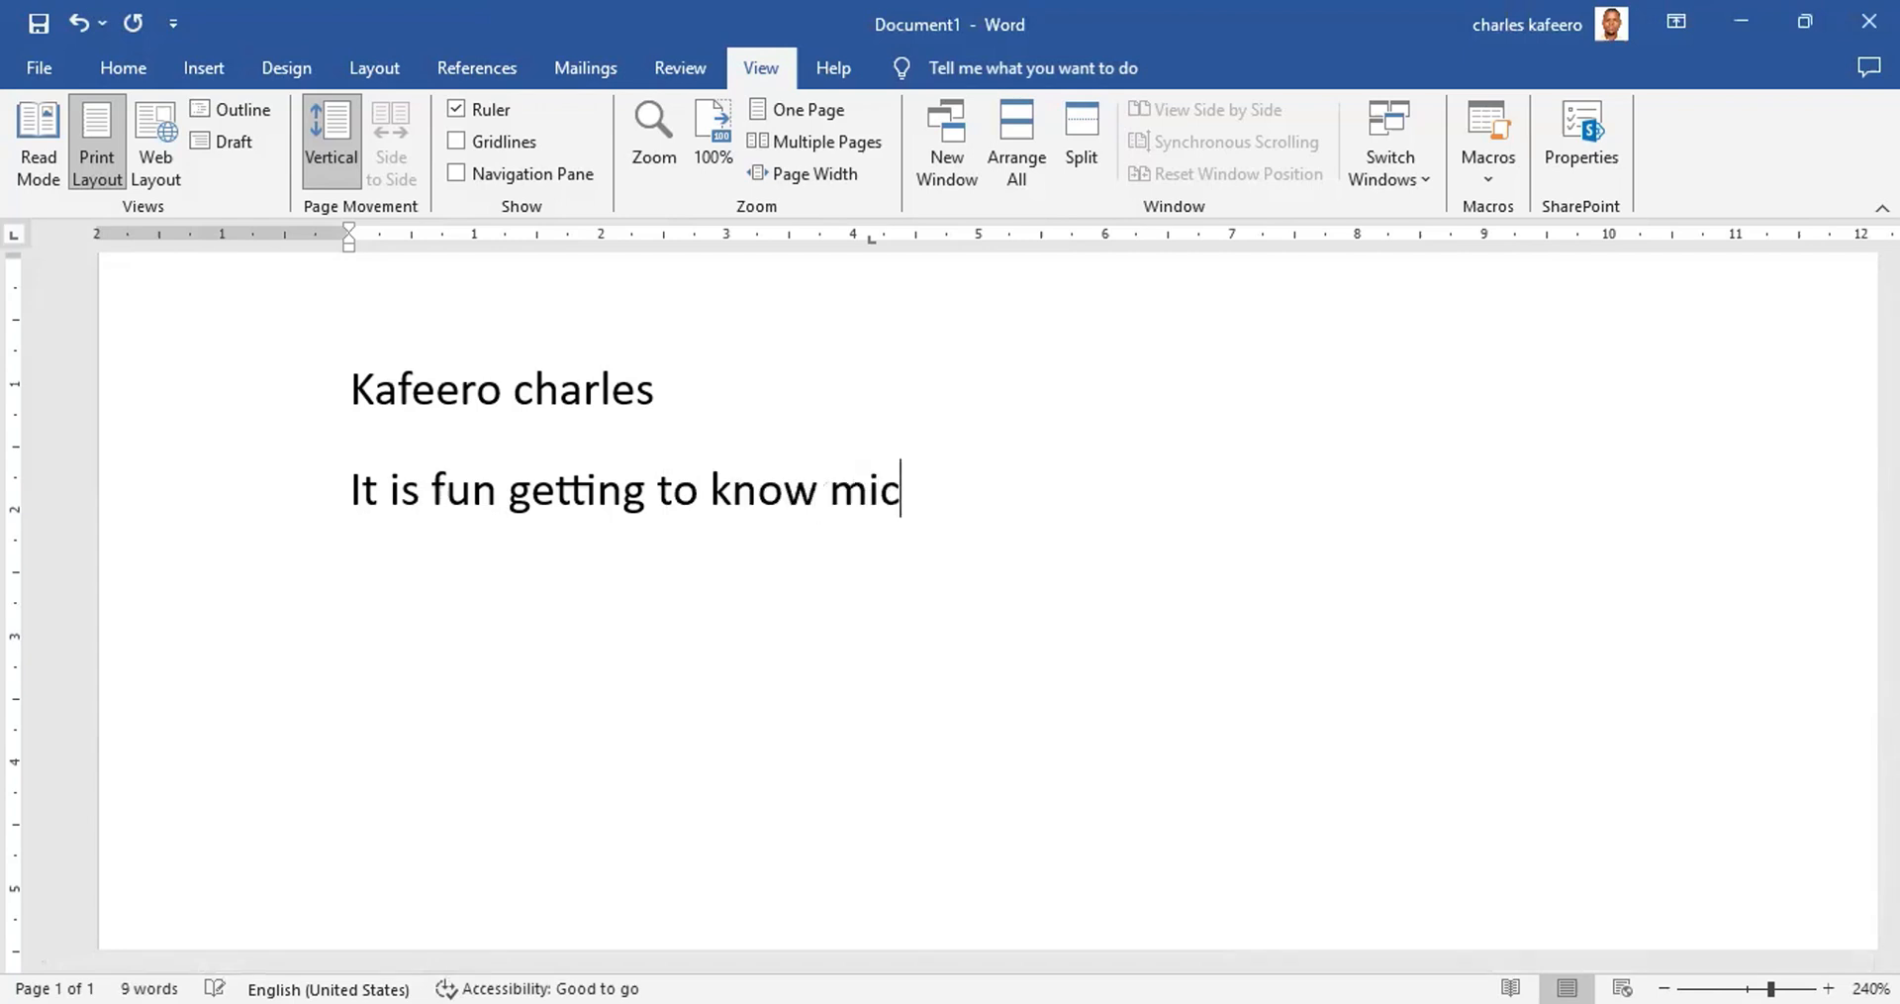
text(rosoft )
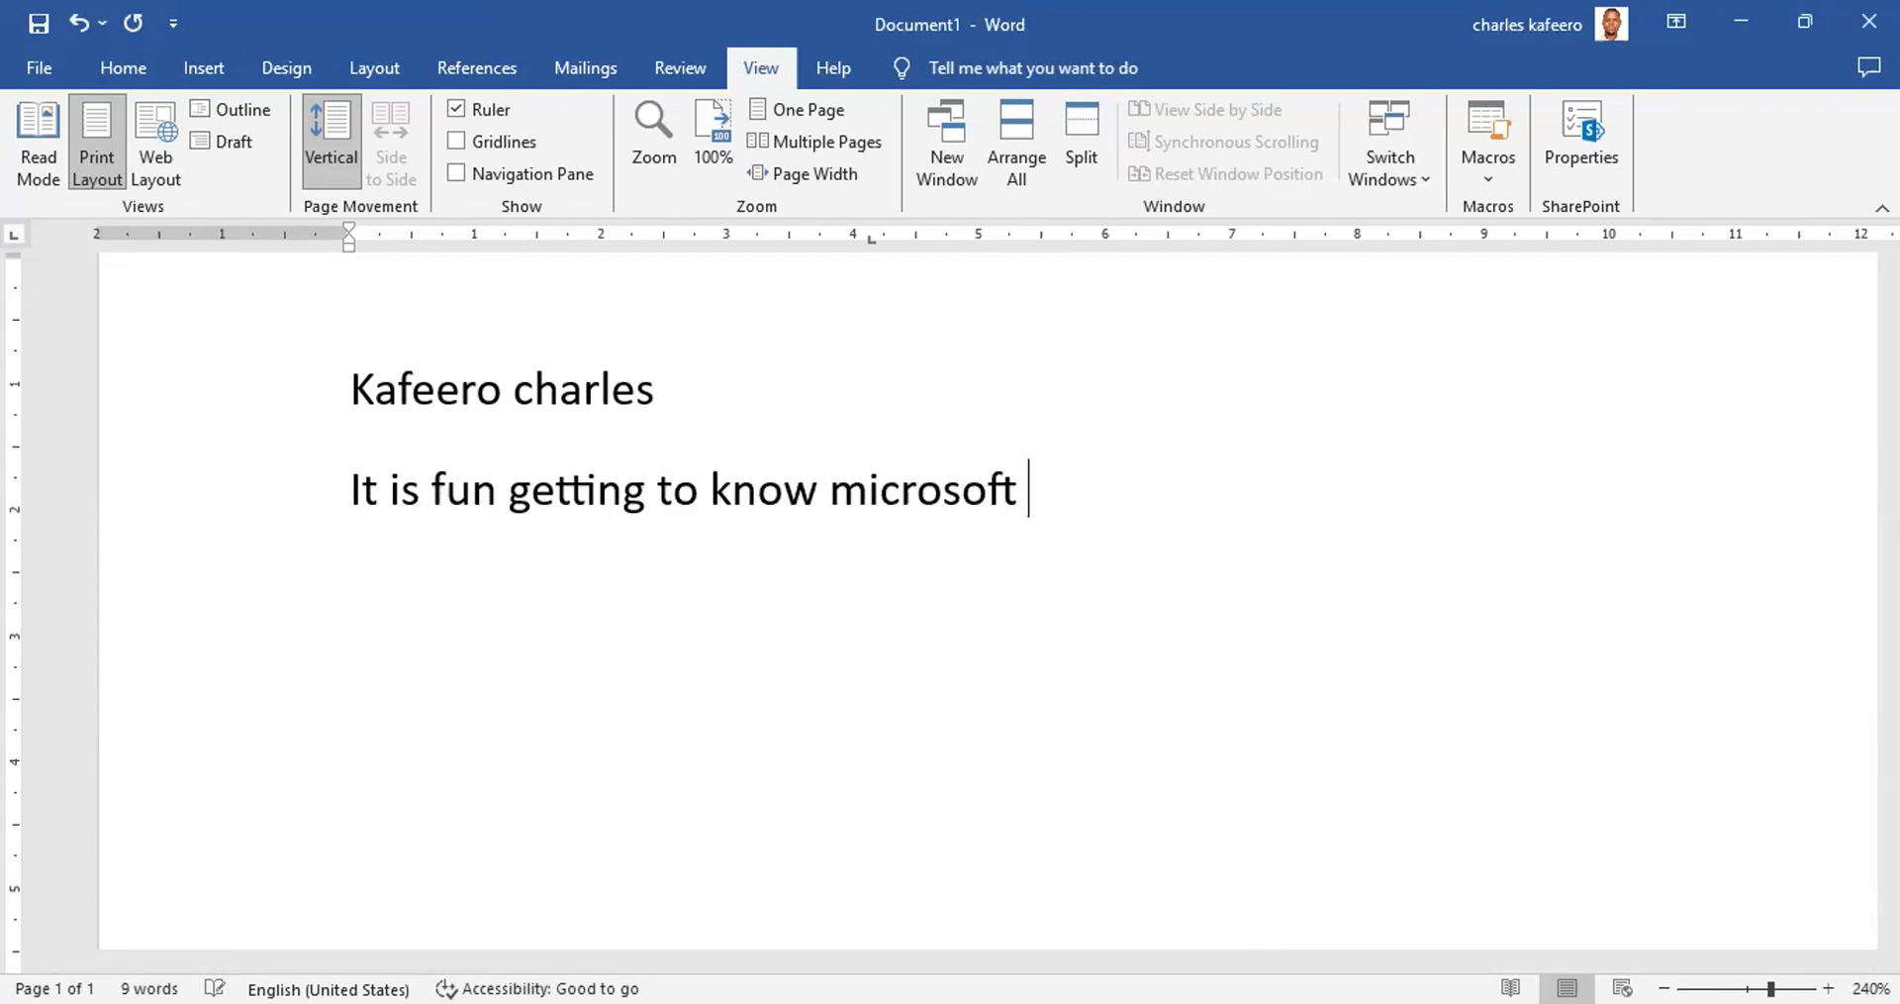
text(wa)
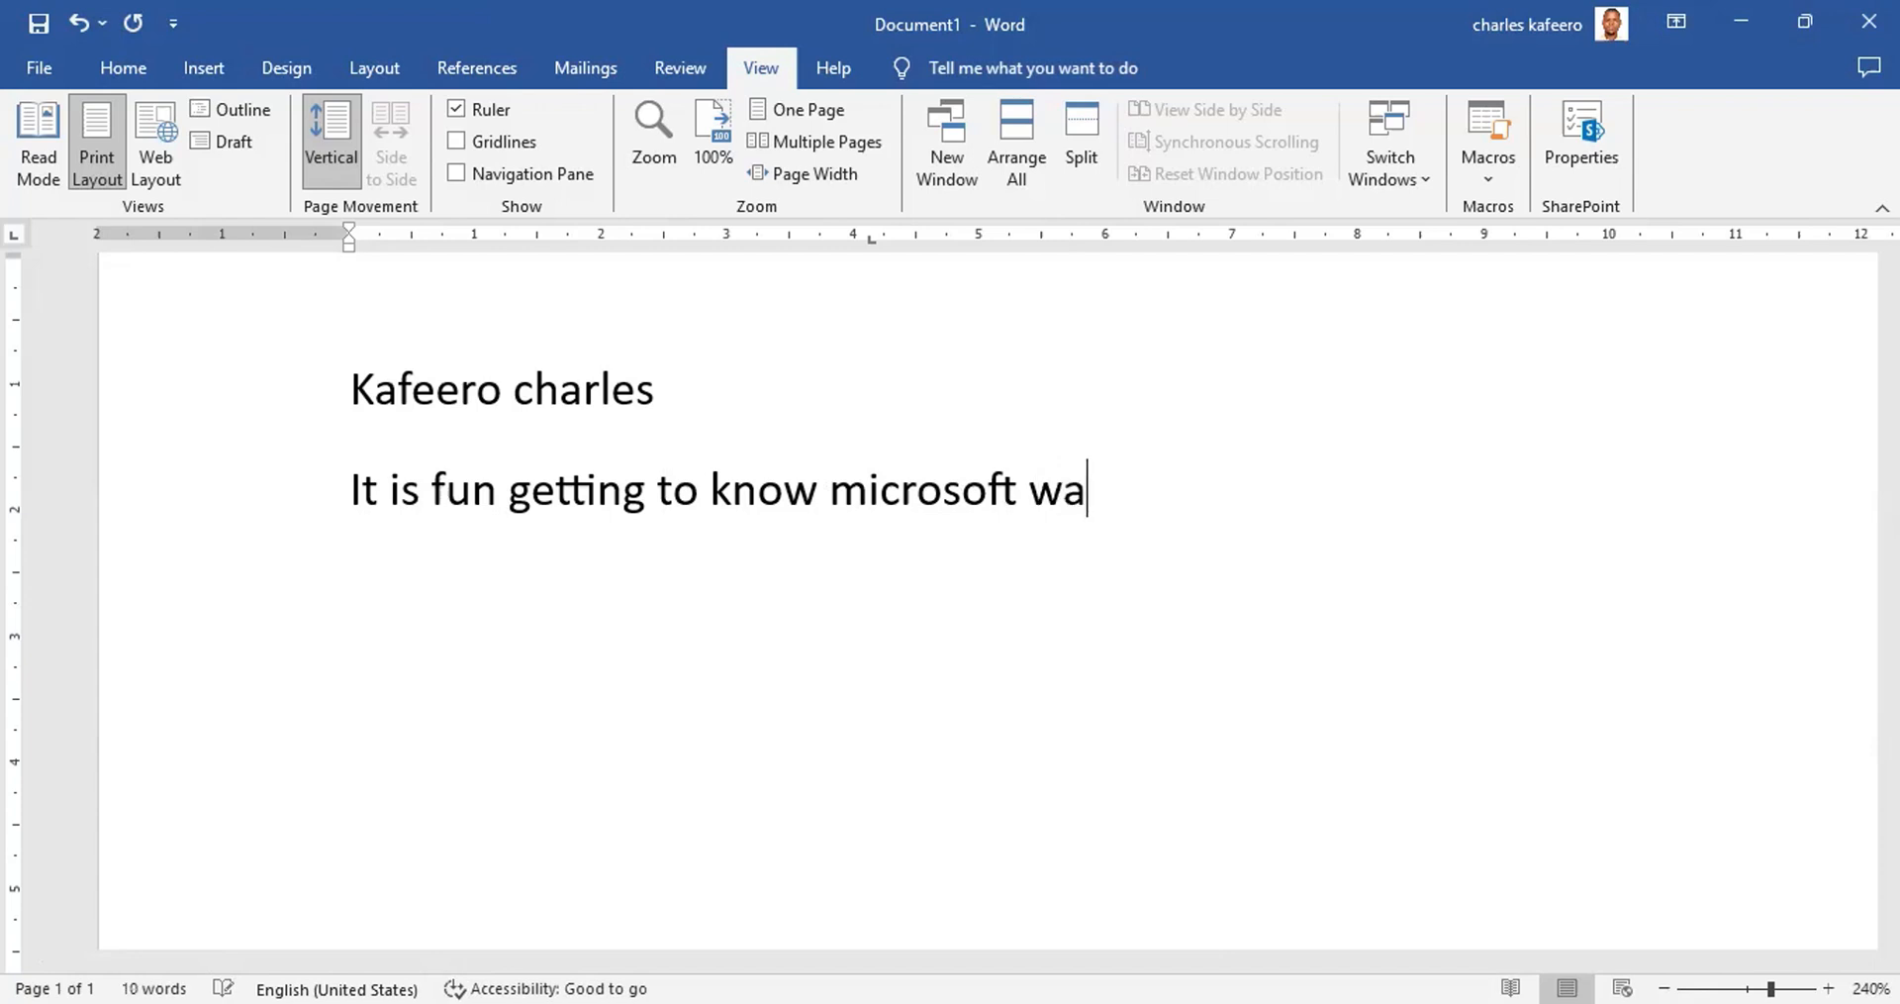
key(BackSpace)
text(ord 2.)
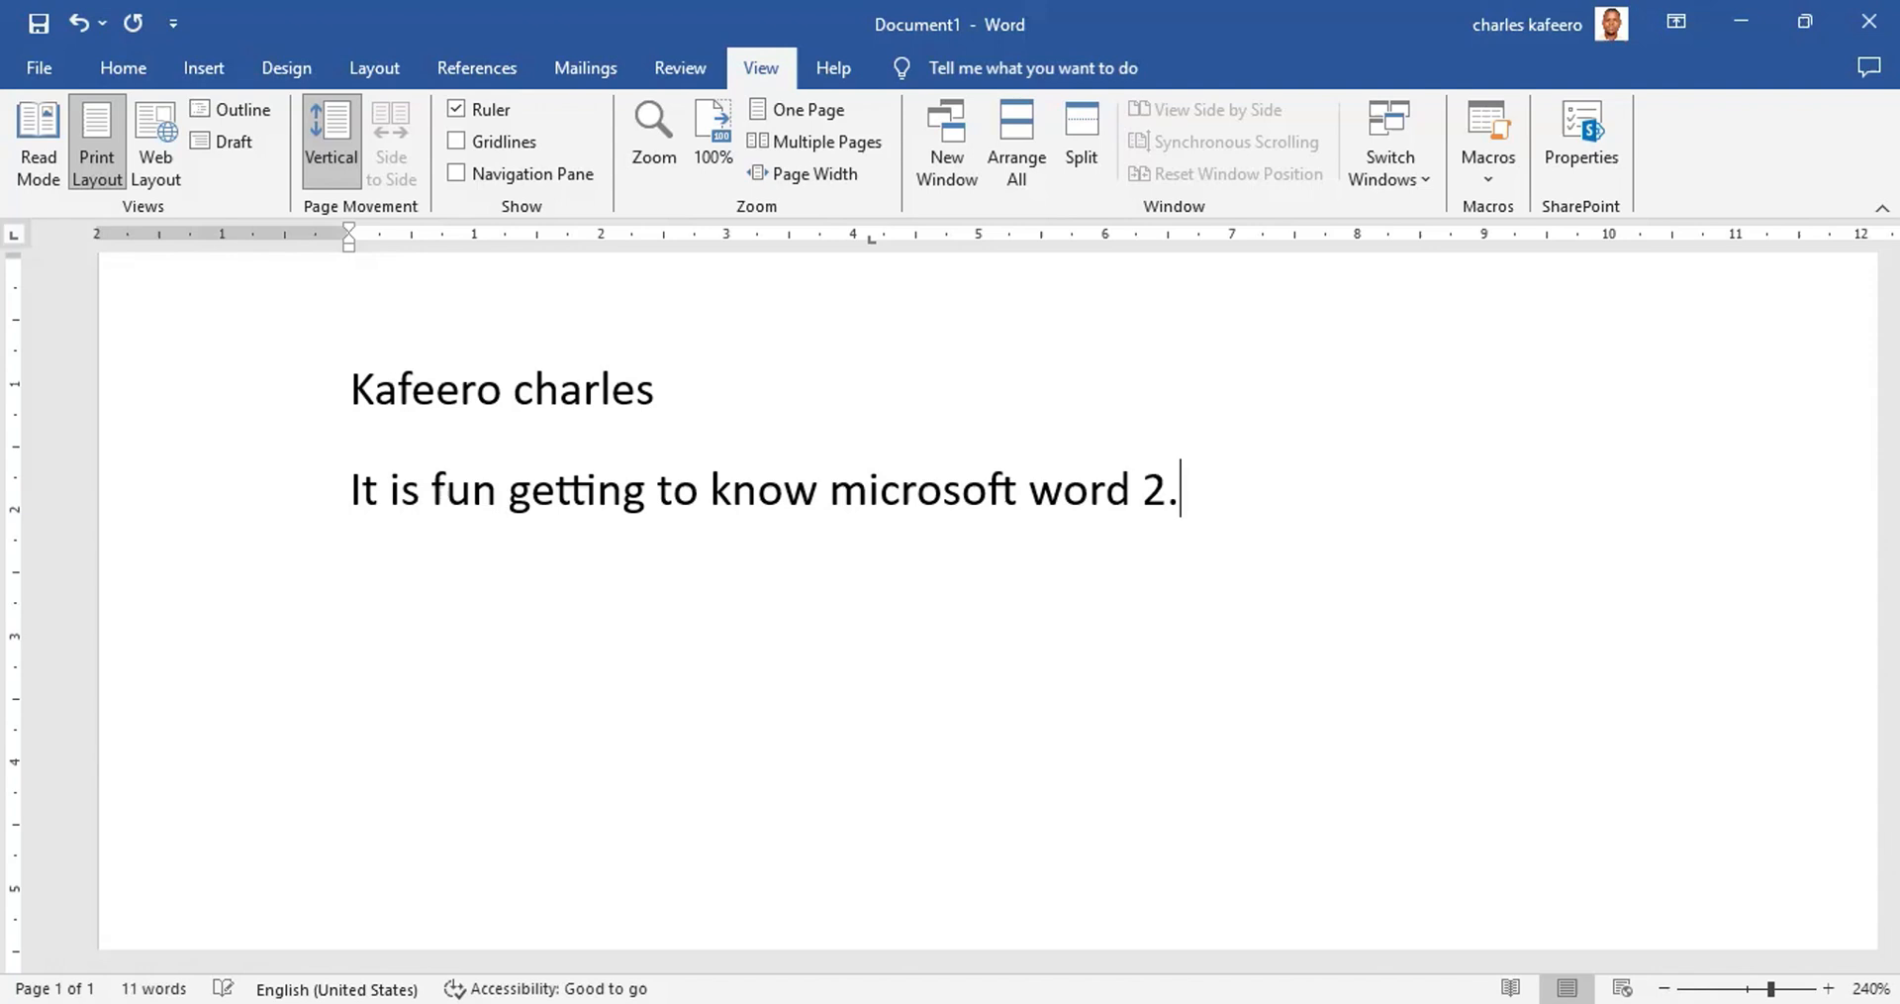
key(BackSpace)
text(0xx)
key(Return)
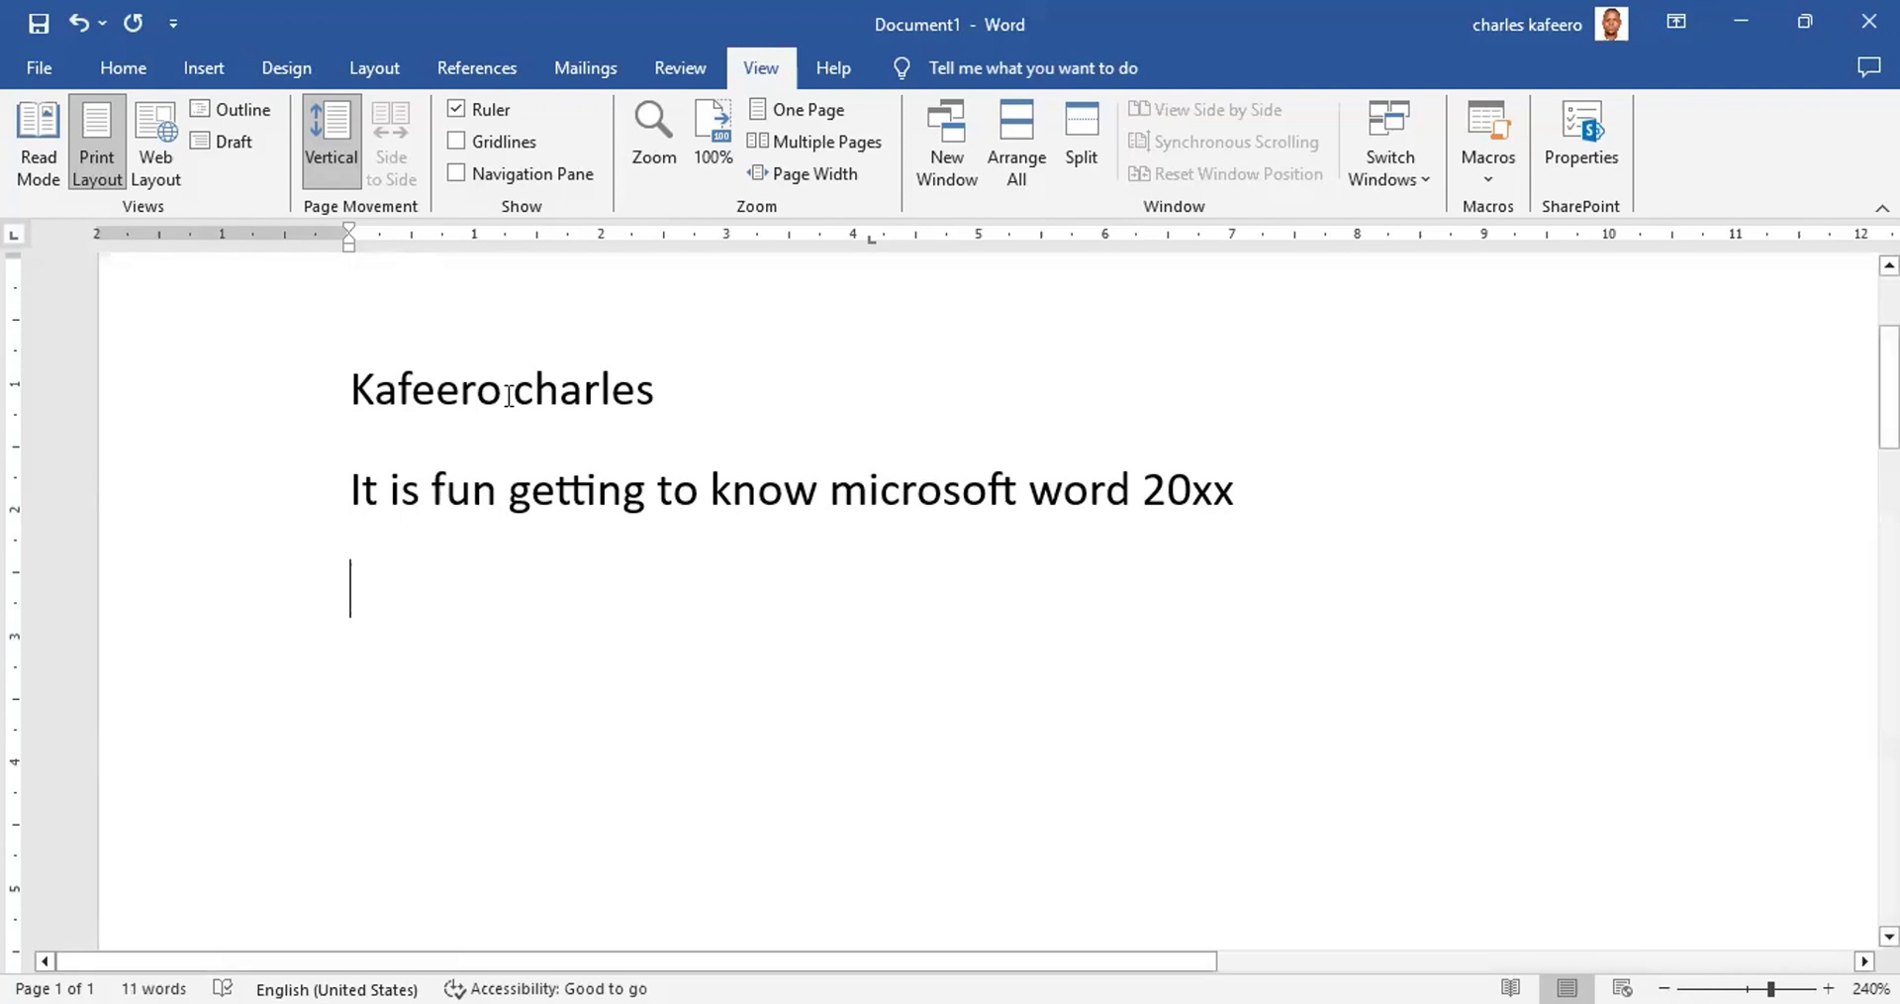
Step: Look at the save locations and the print preview of the document, and return to the page
click(40, 62)
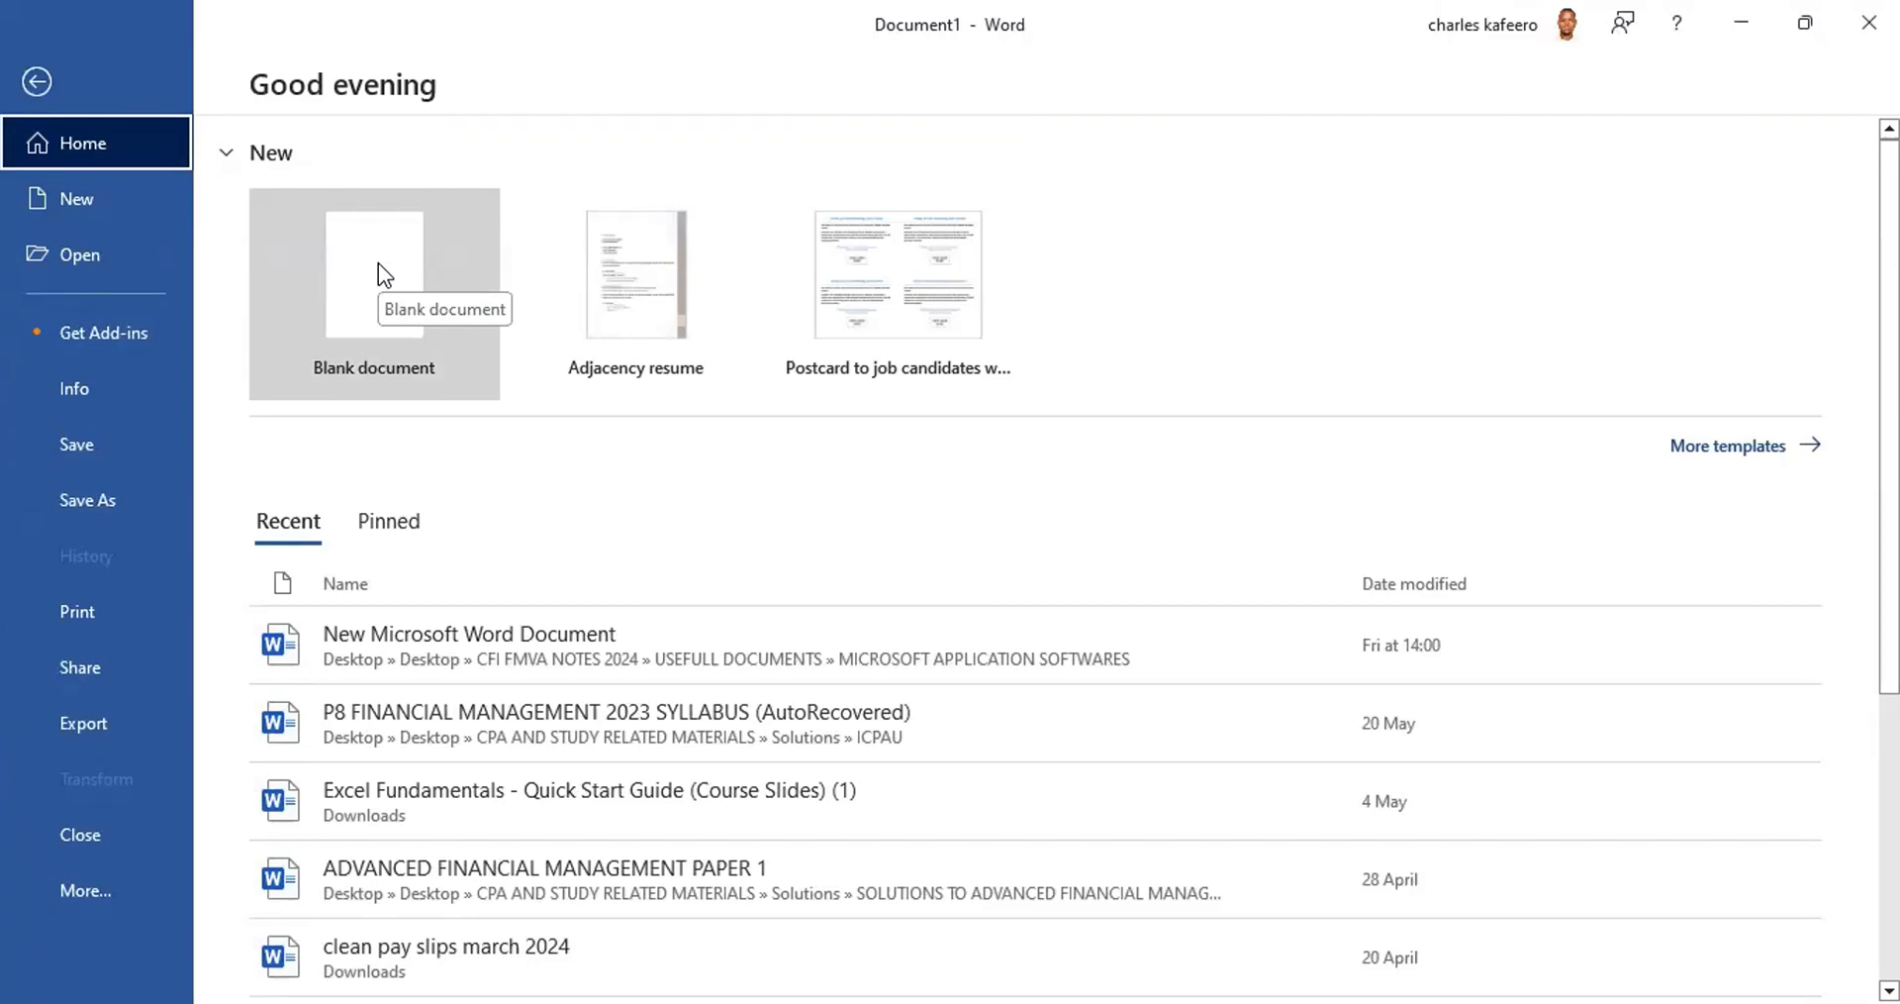
click(111, 456)
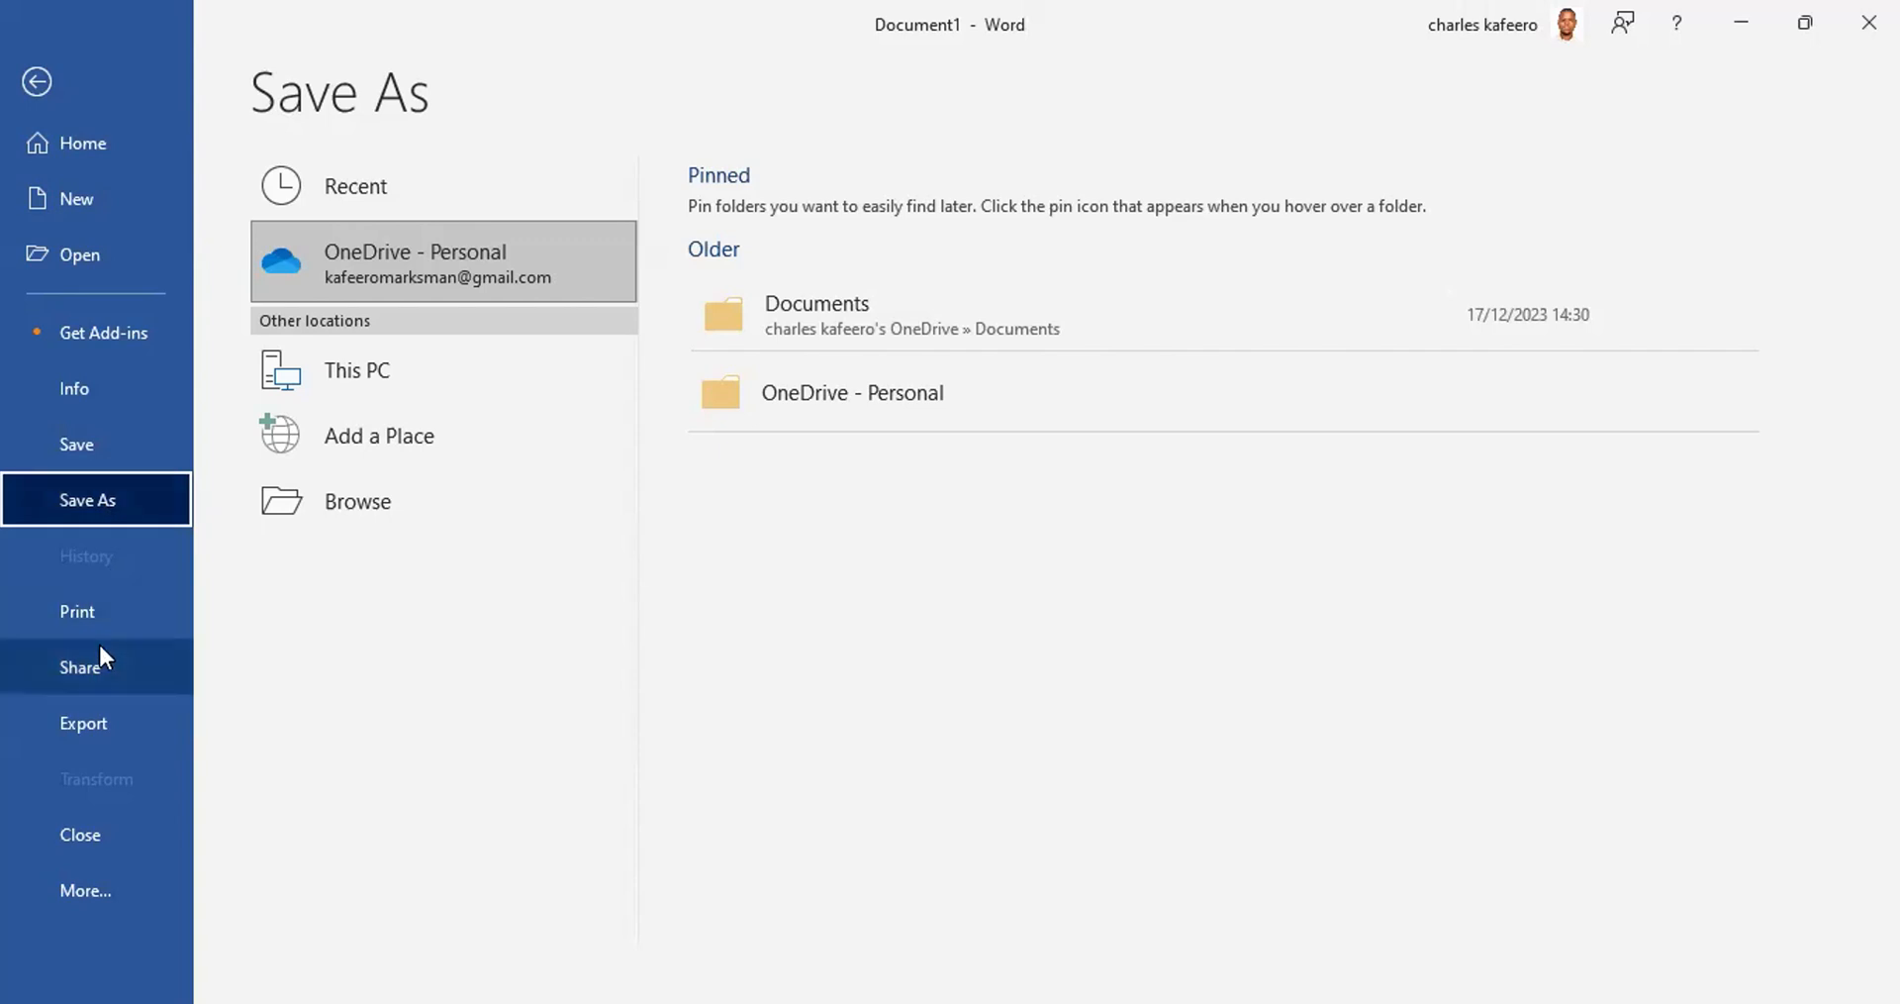
click(105, 608)
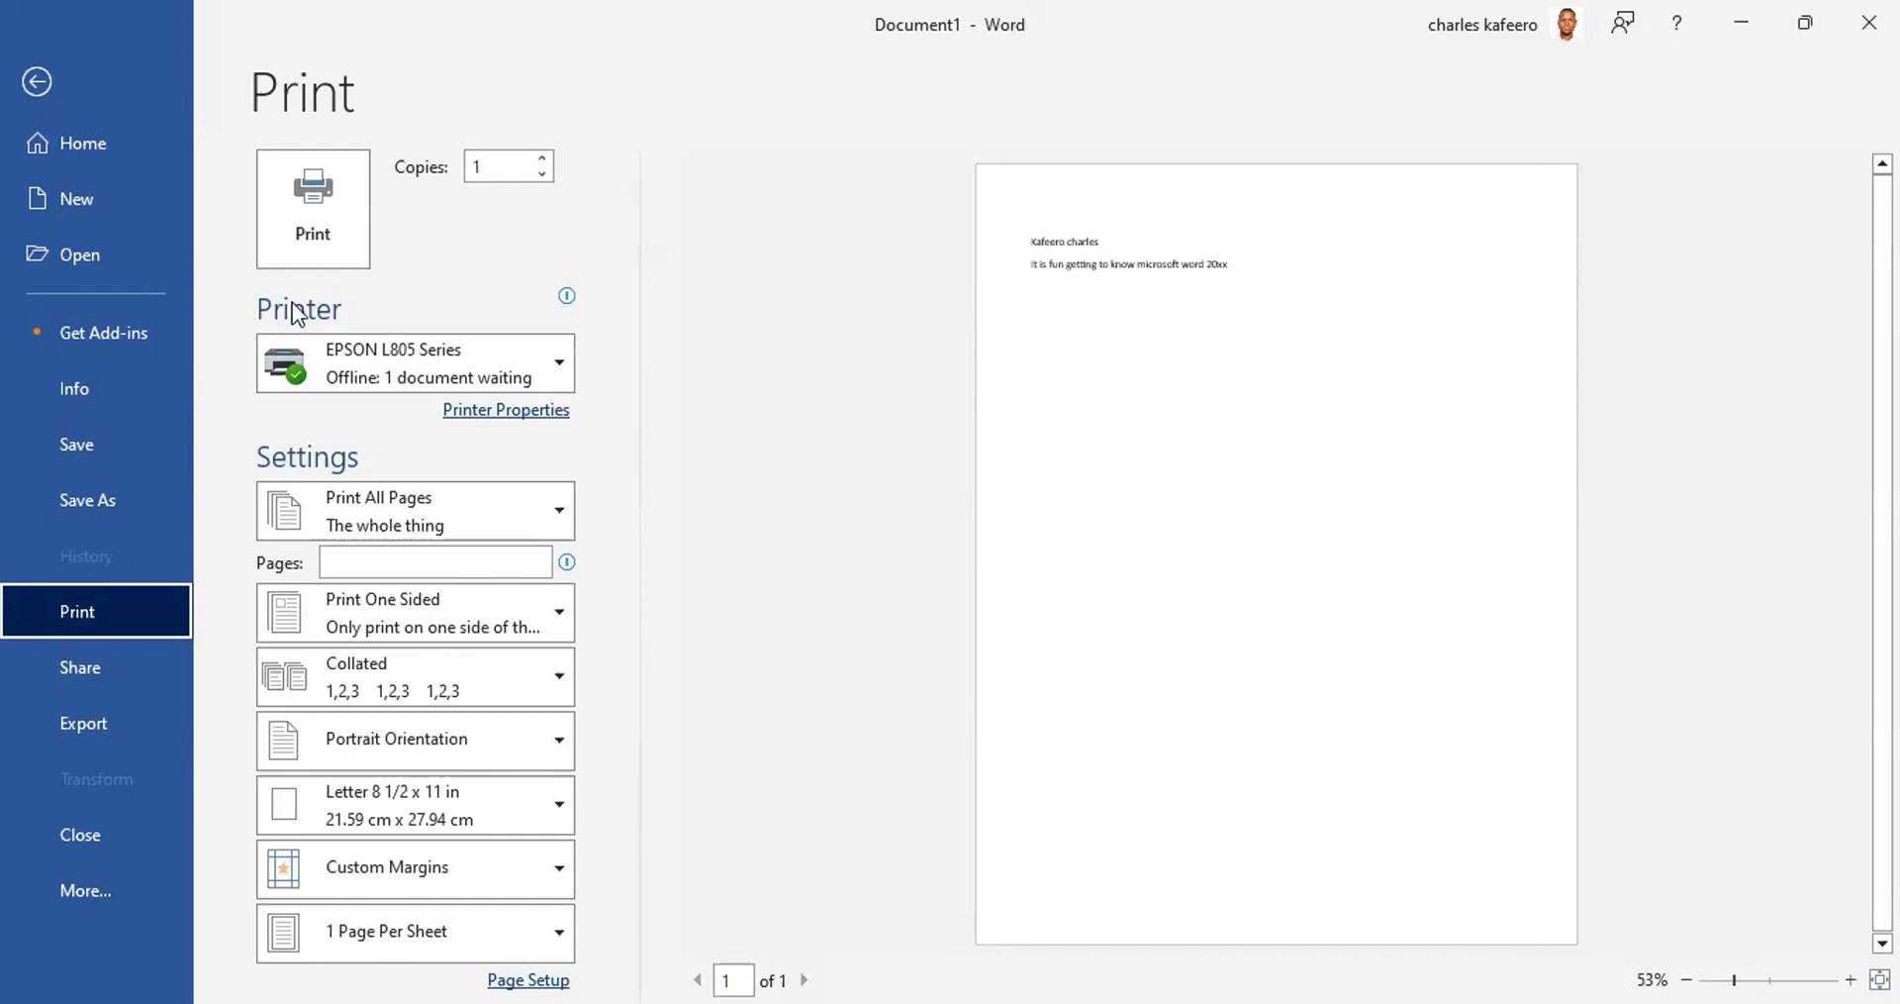
click(37, 81)
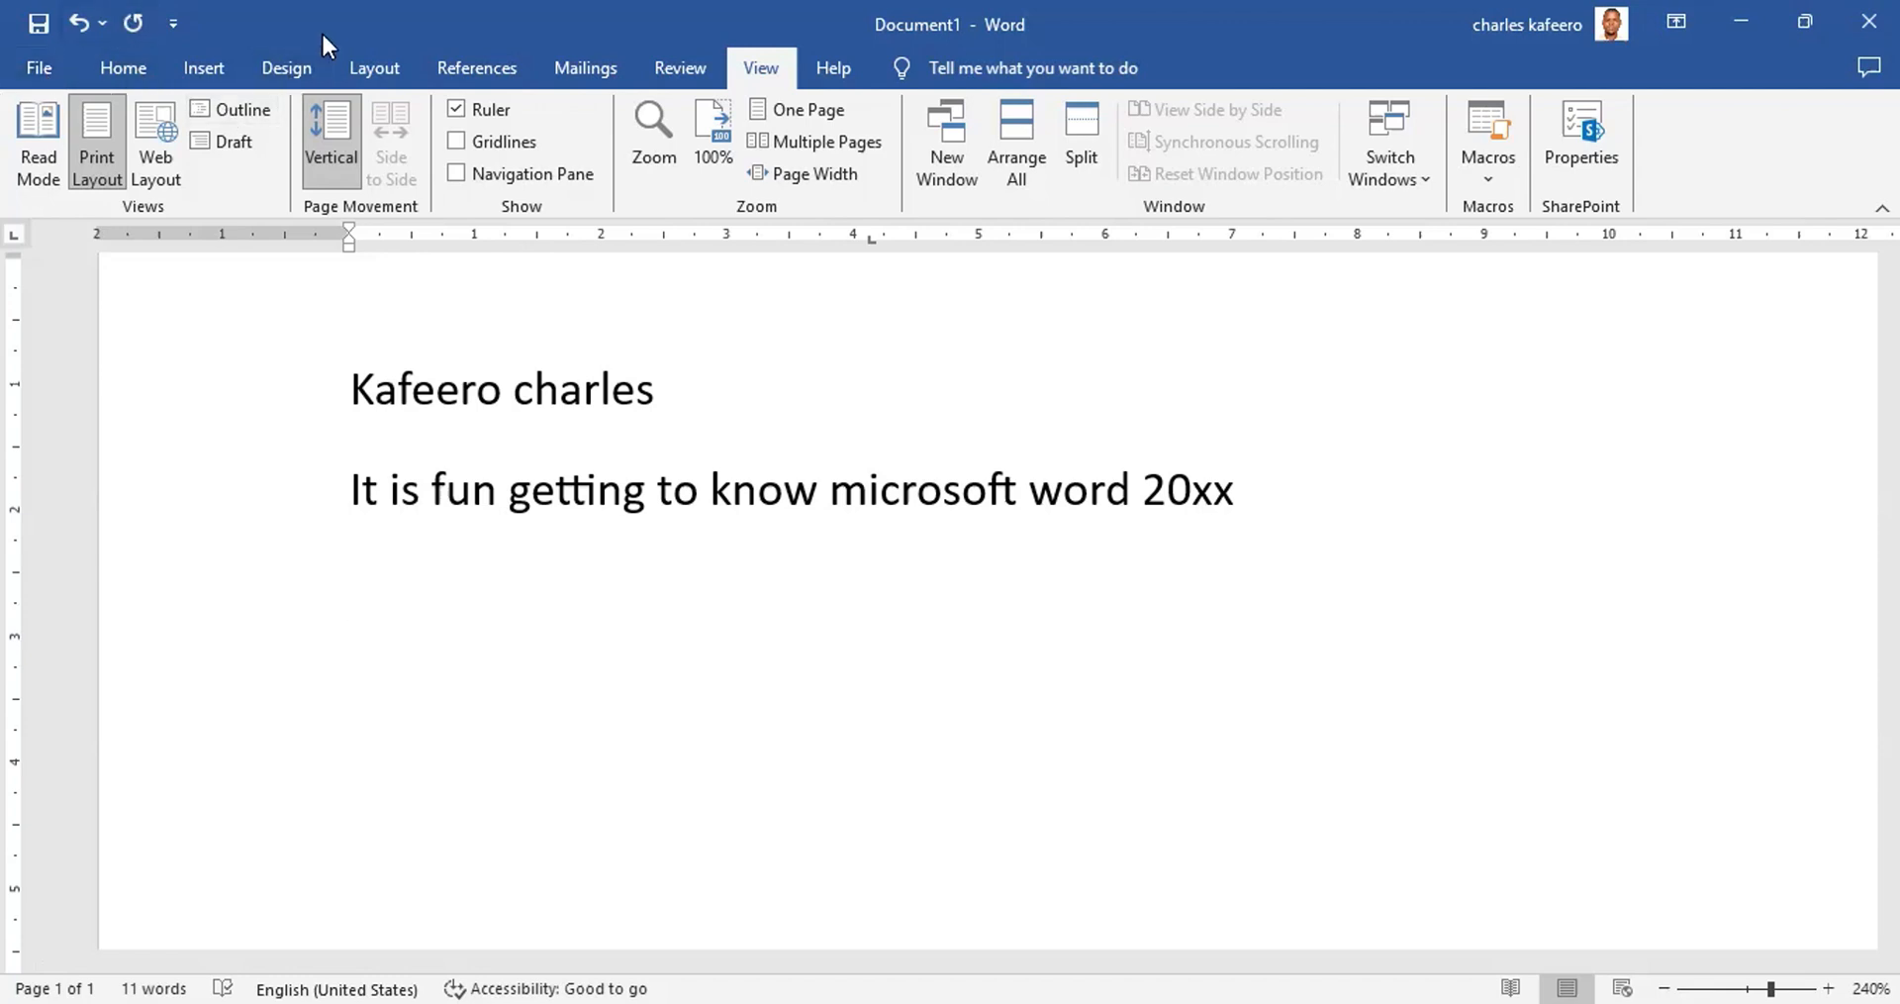
Step: Show the gridlines on the page and hide them again
click(300, 63)
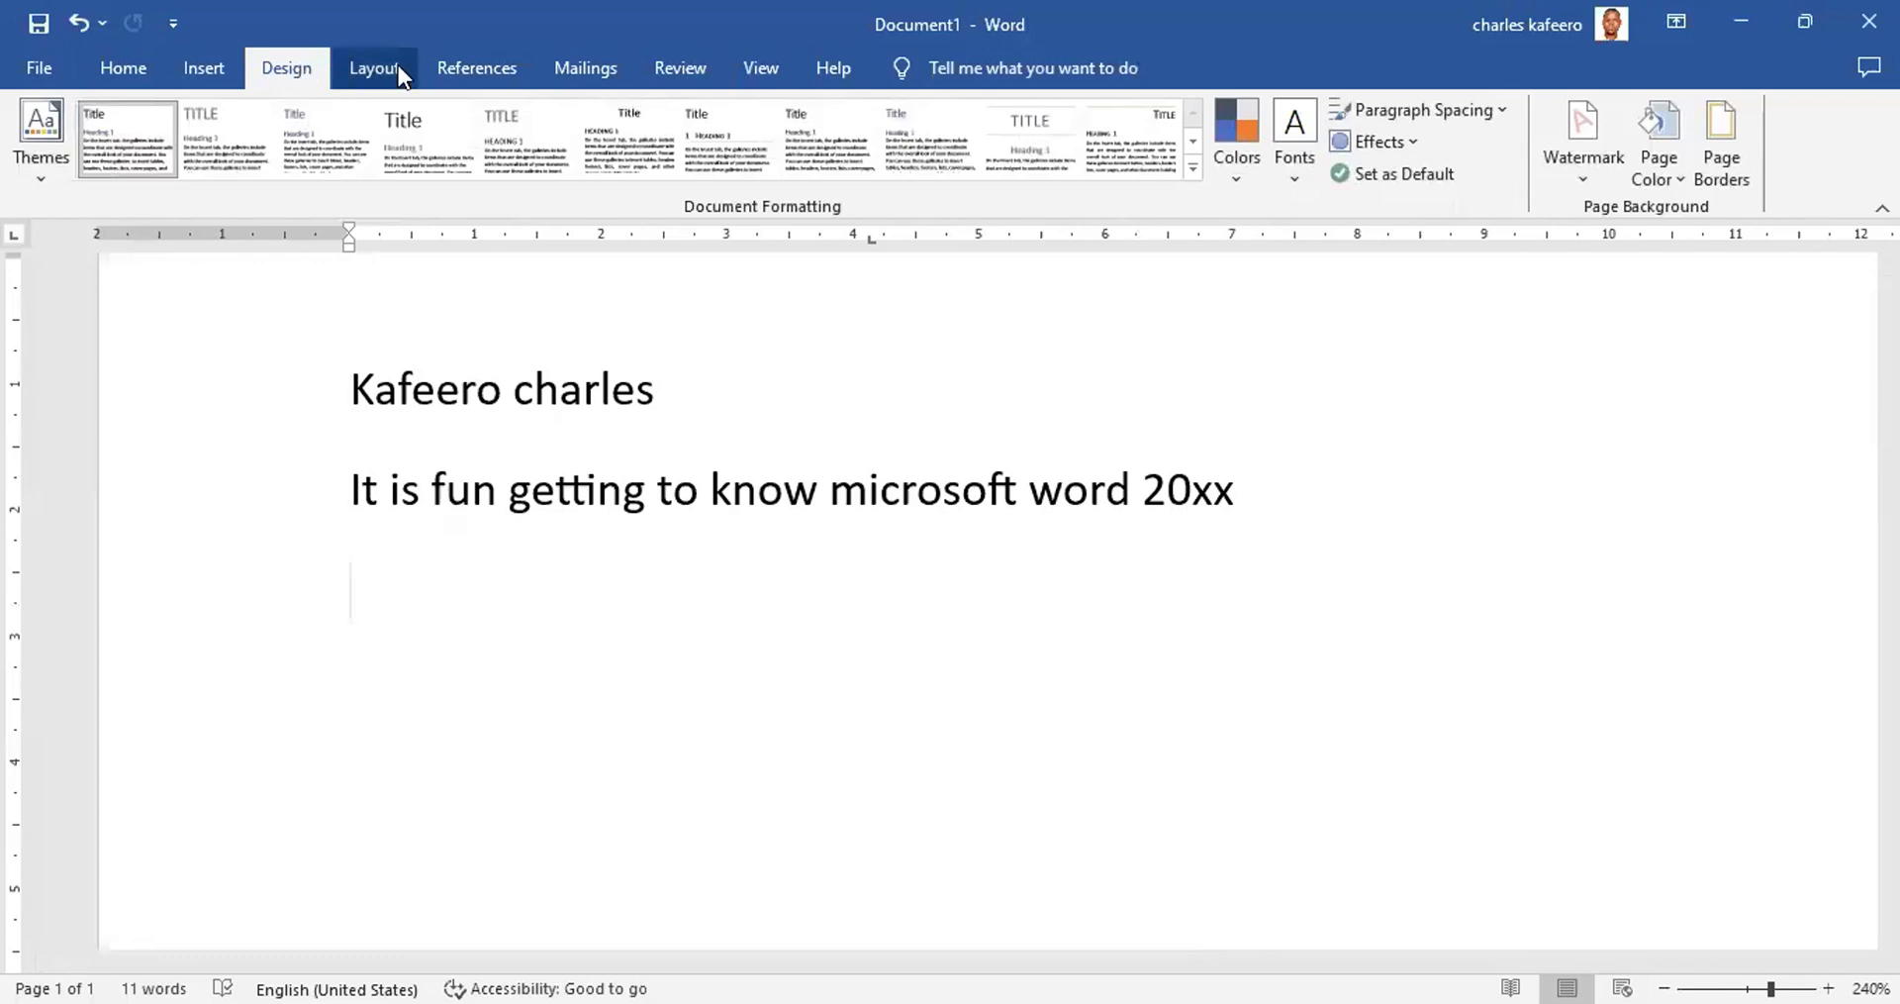
click(456, 61)
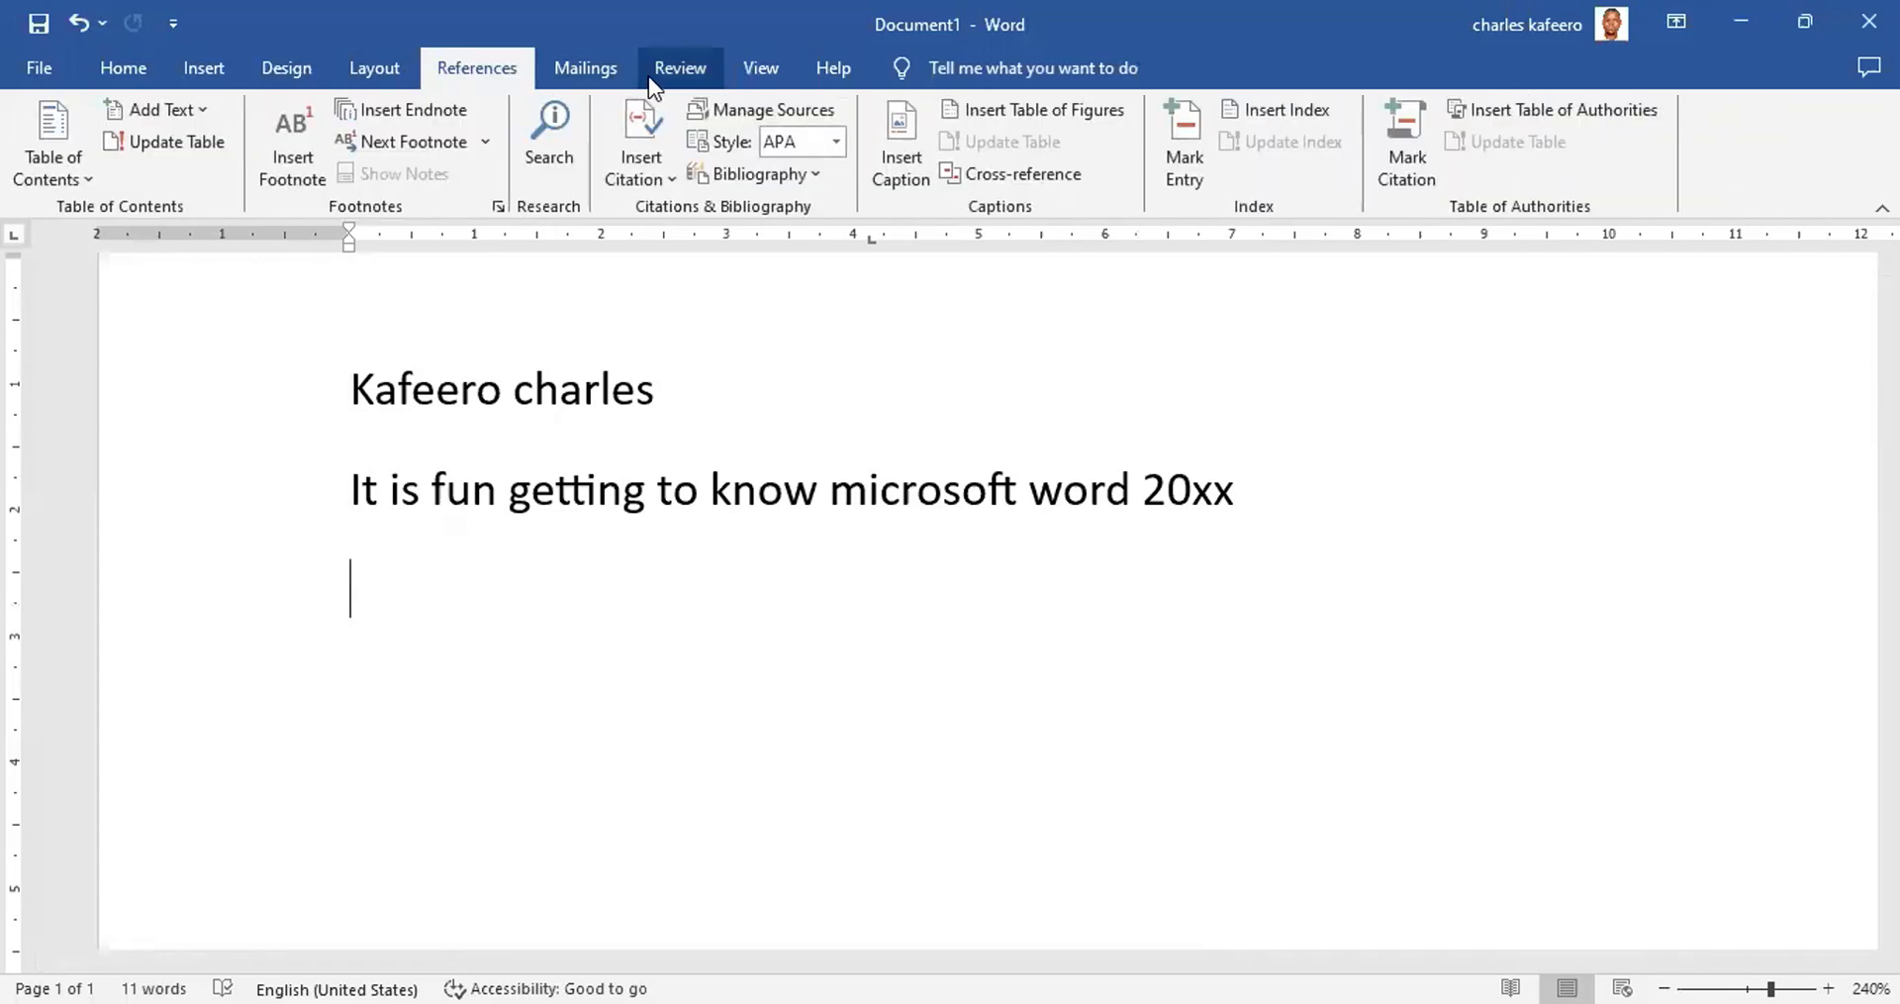
click(661, 71)
click(780, 67)
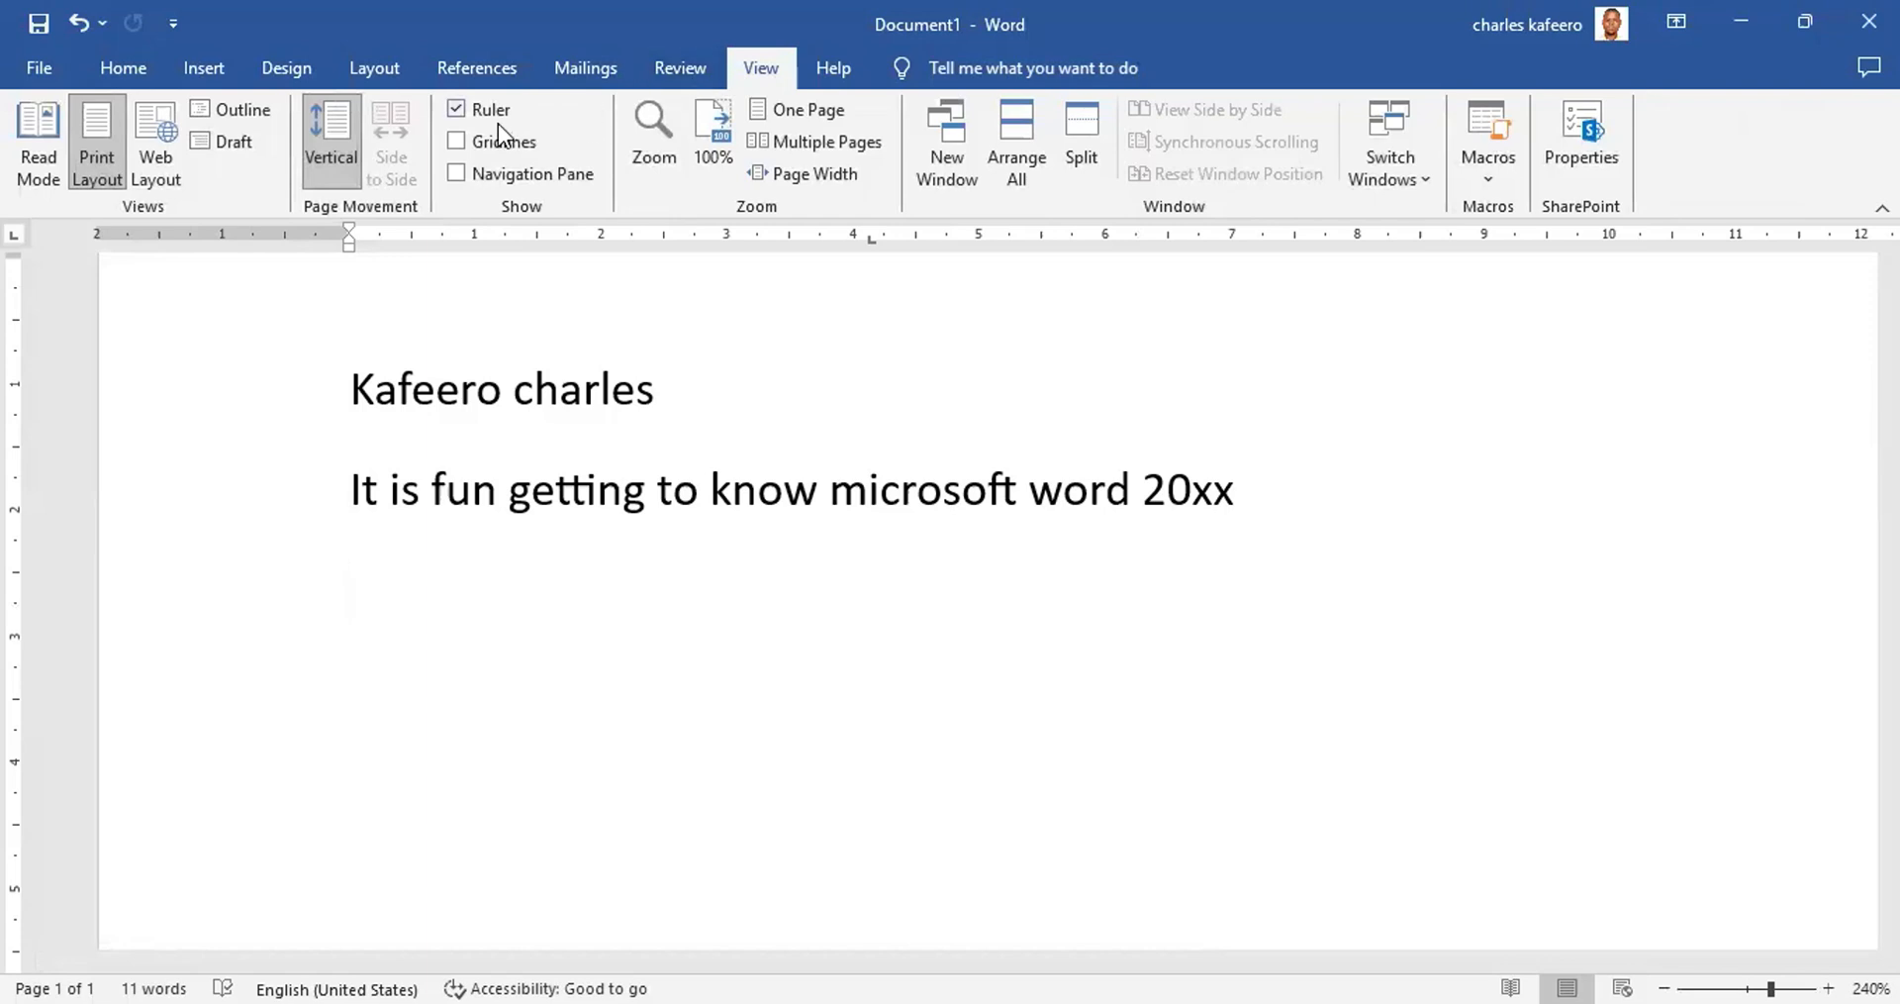
click(455, 141)
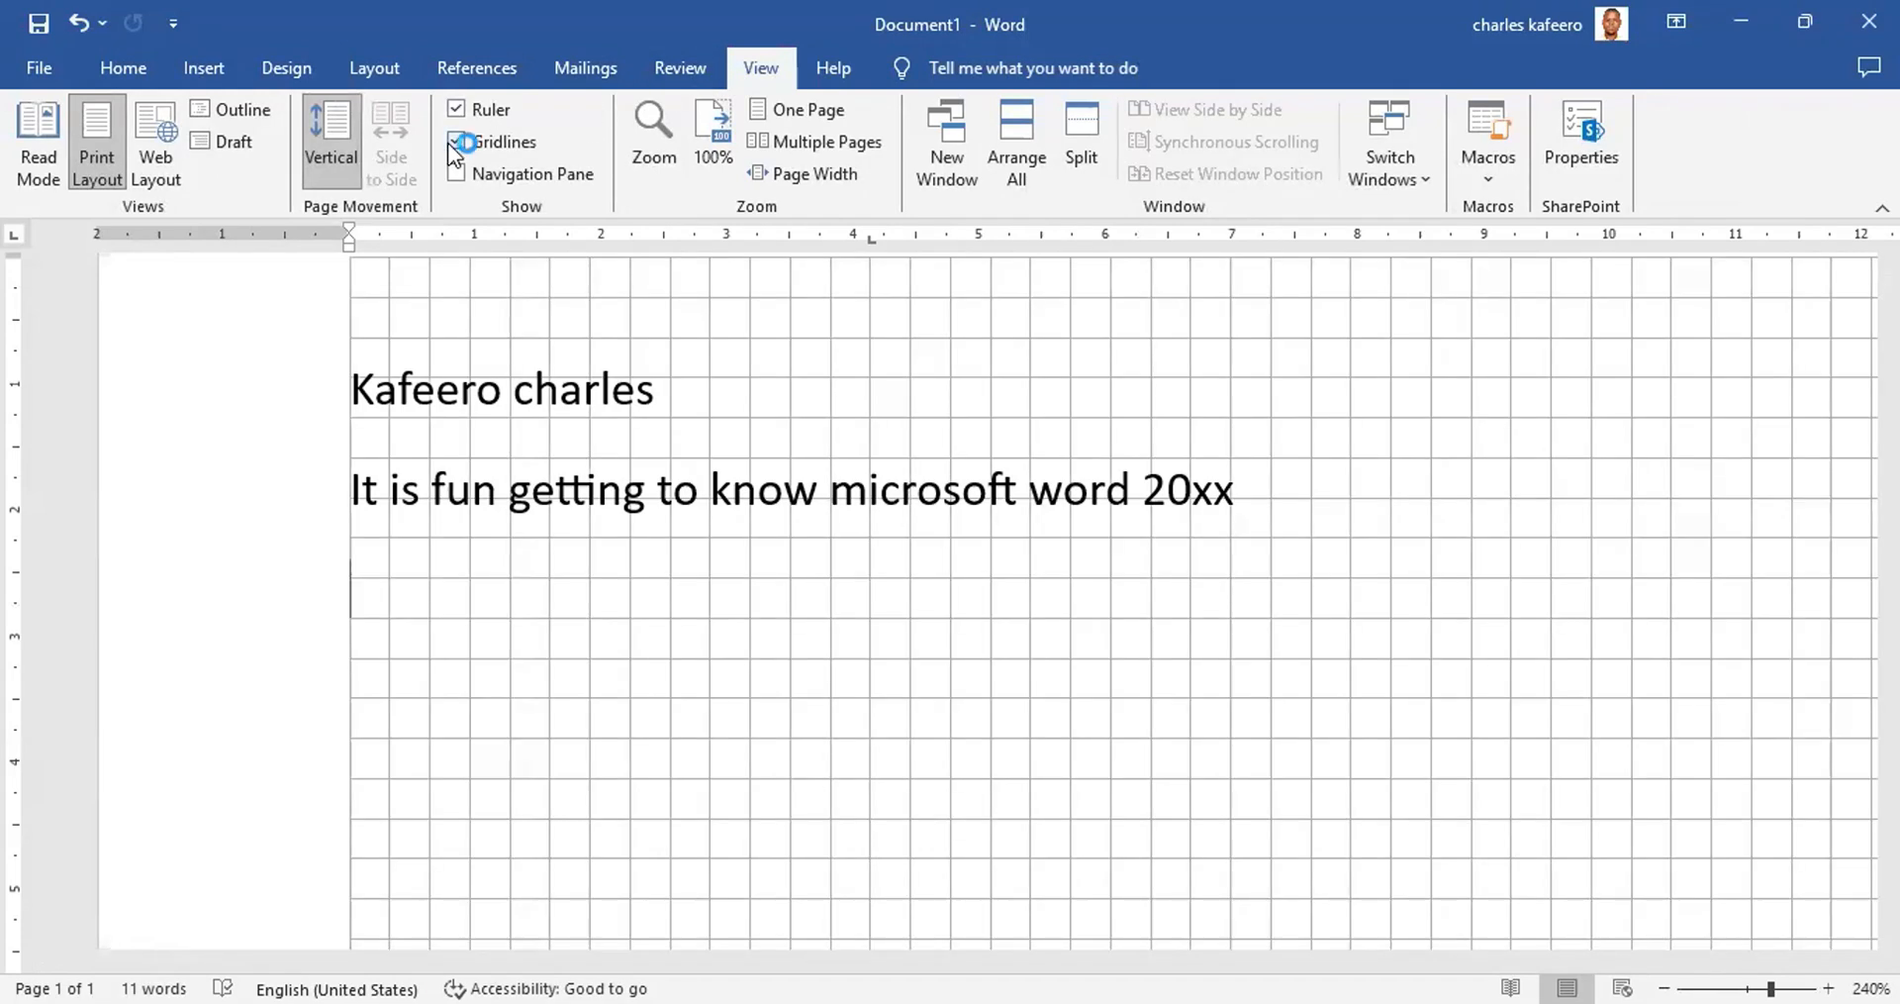
click(454, 145)
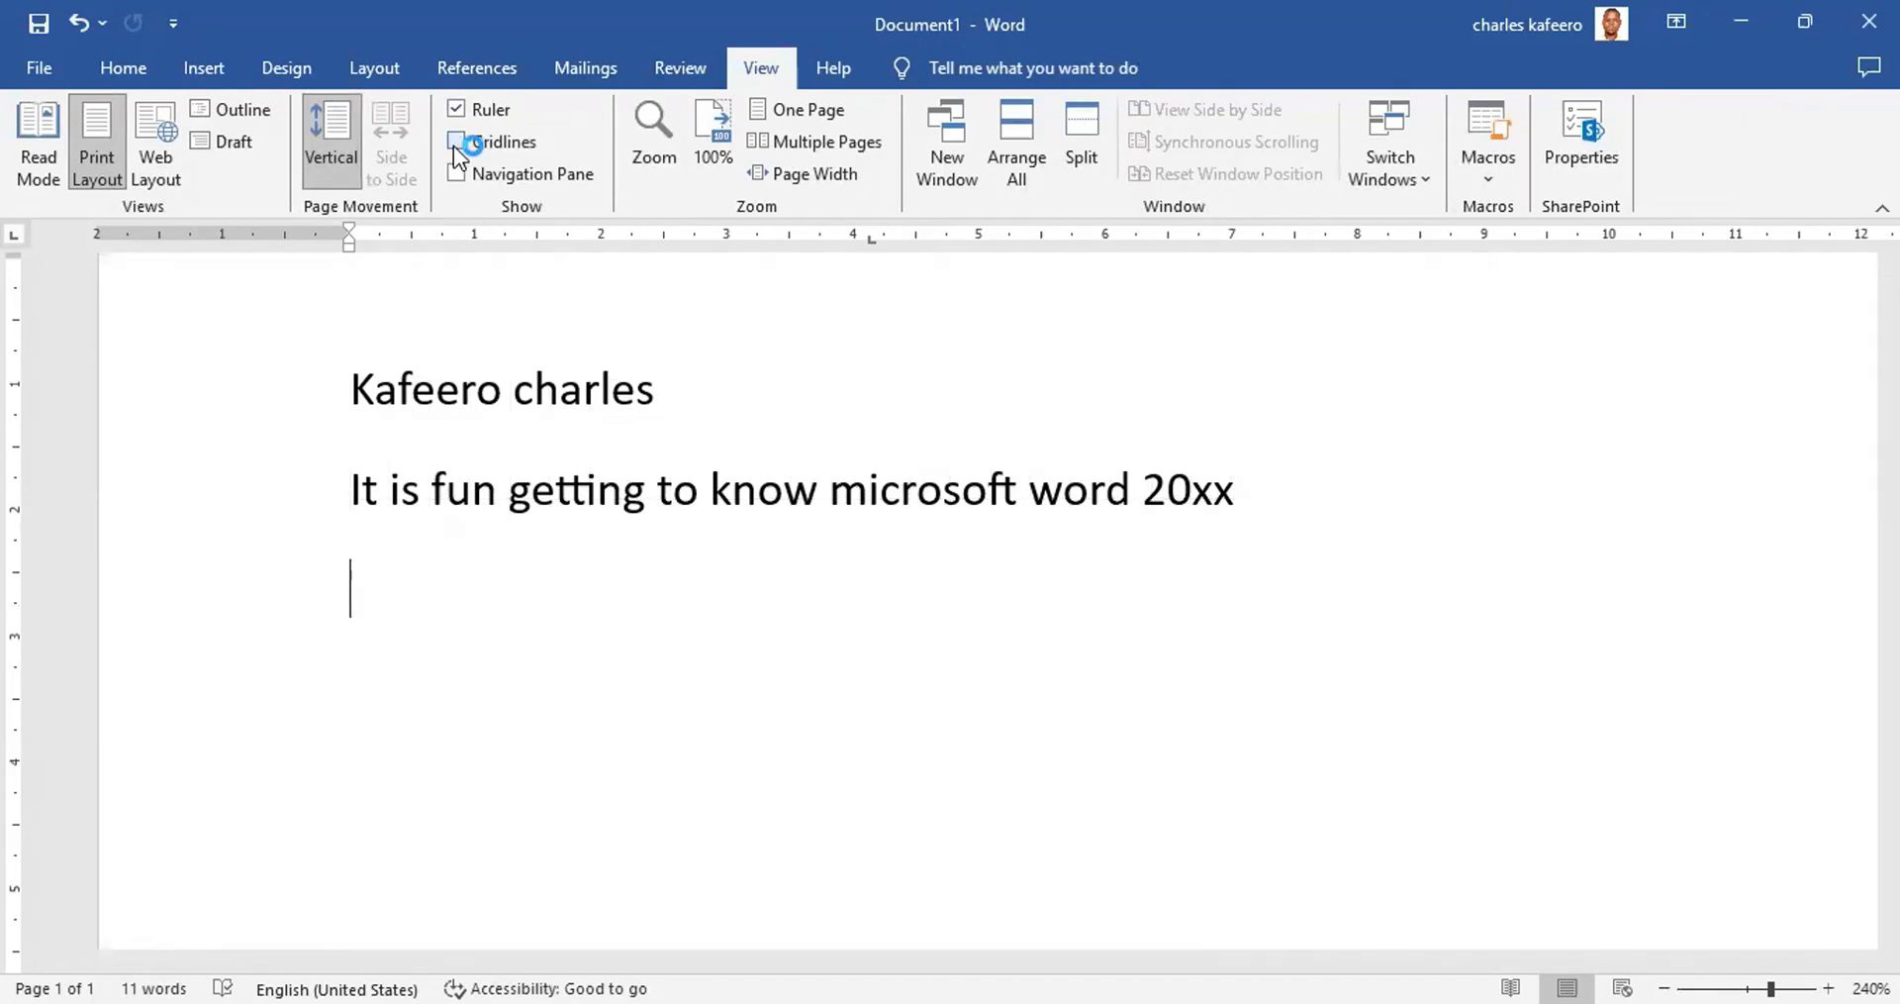
click(792, 69)
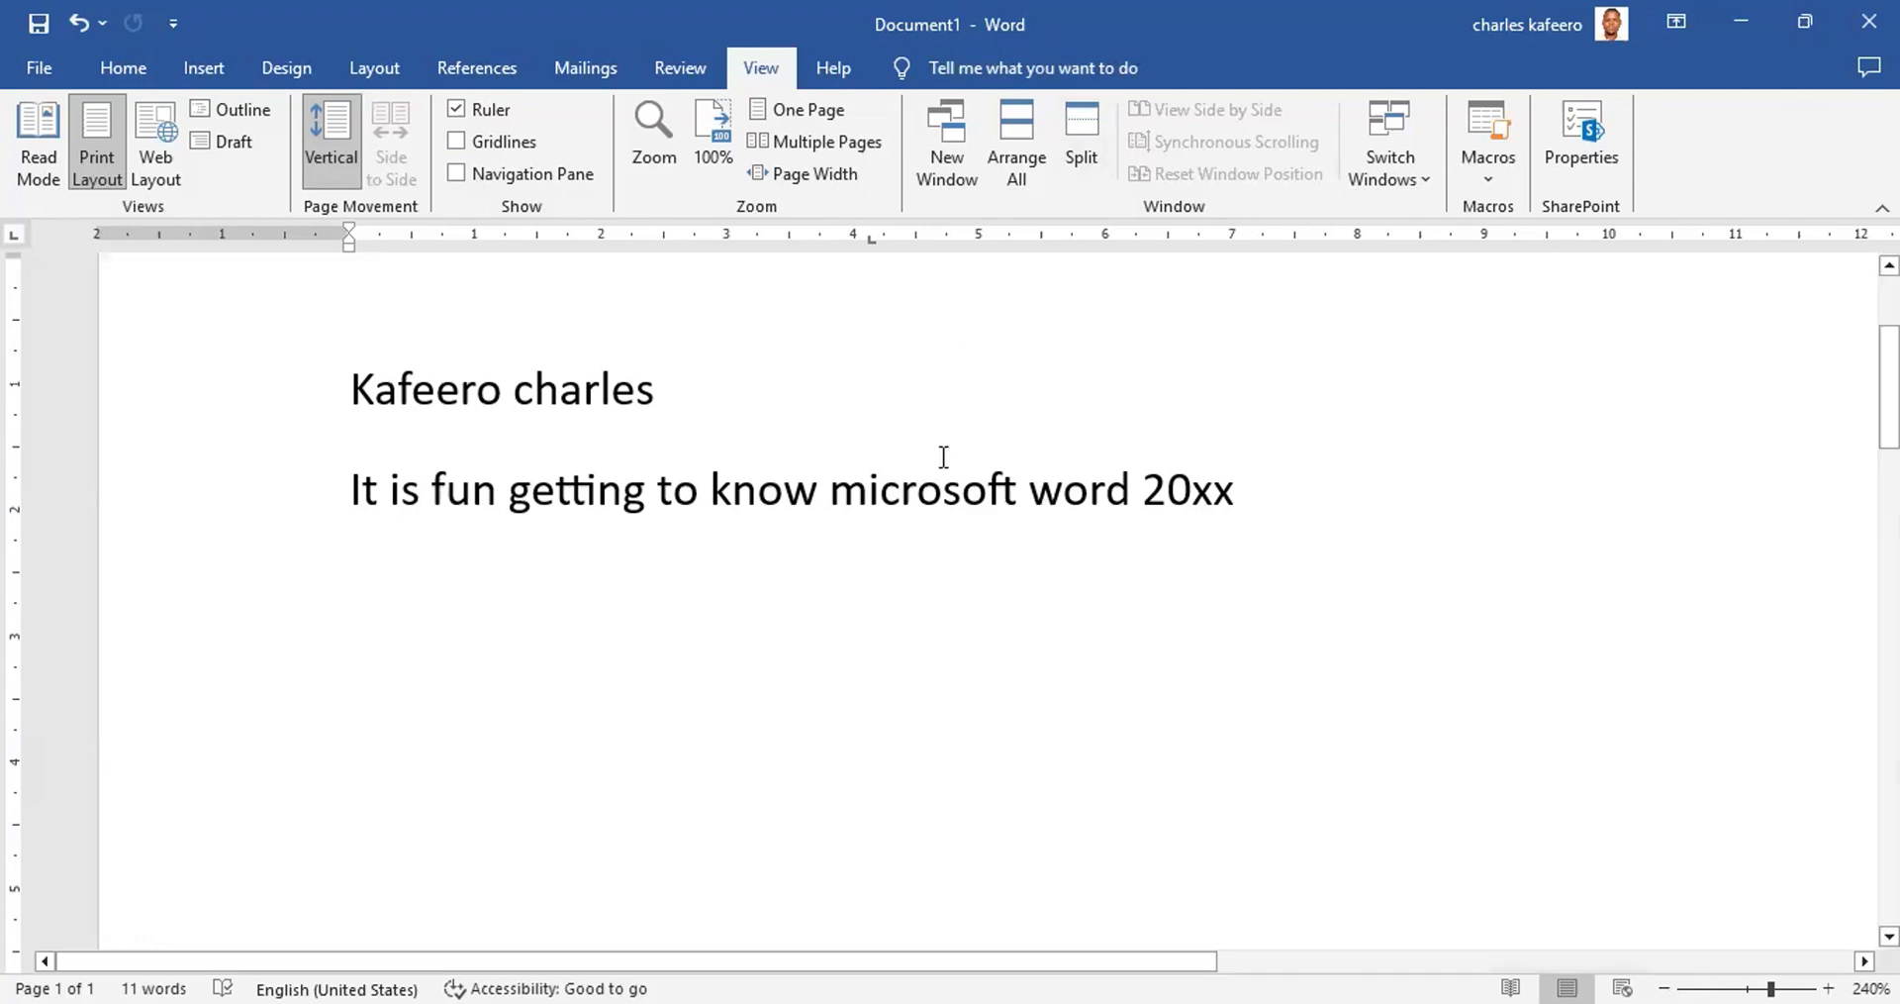
Step: Color the name line and the sentence up to "word" in theme blue, leaving out "20xx"
drag(1099, 487, 292, 432)
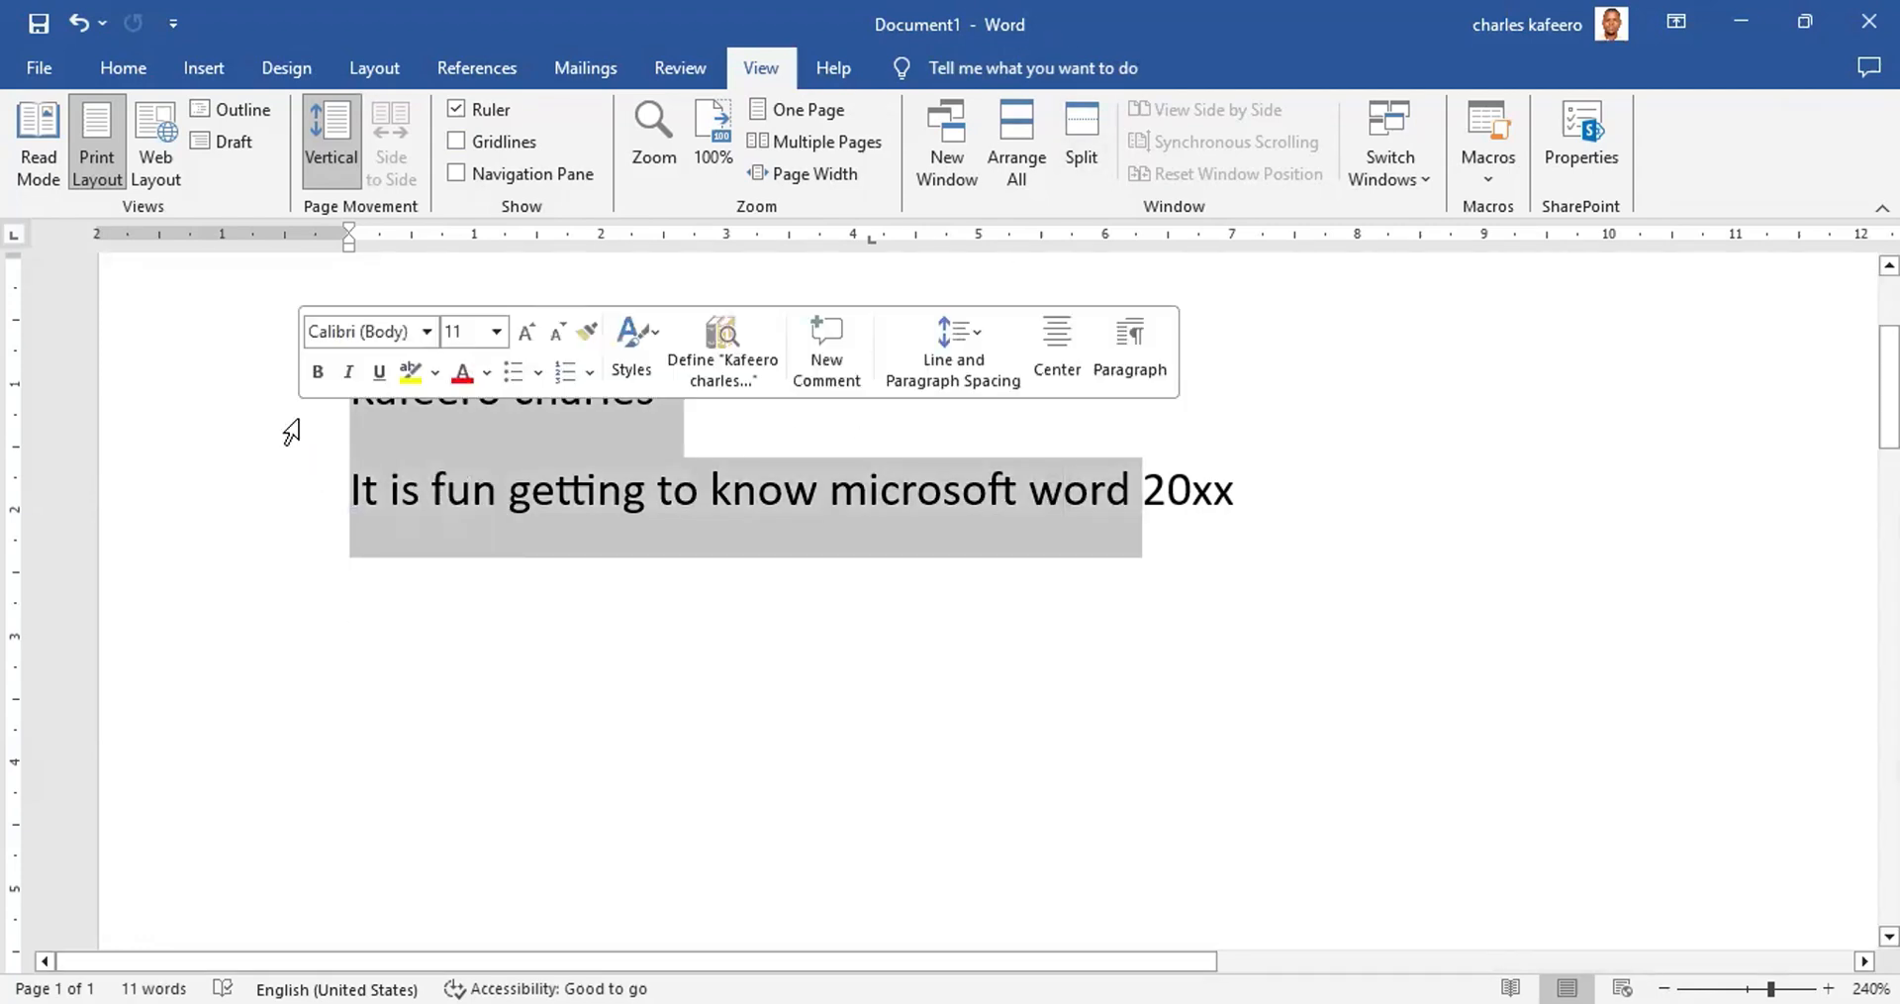
click(151, 63)
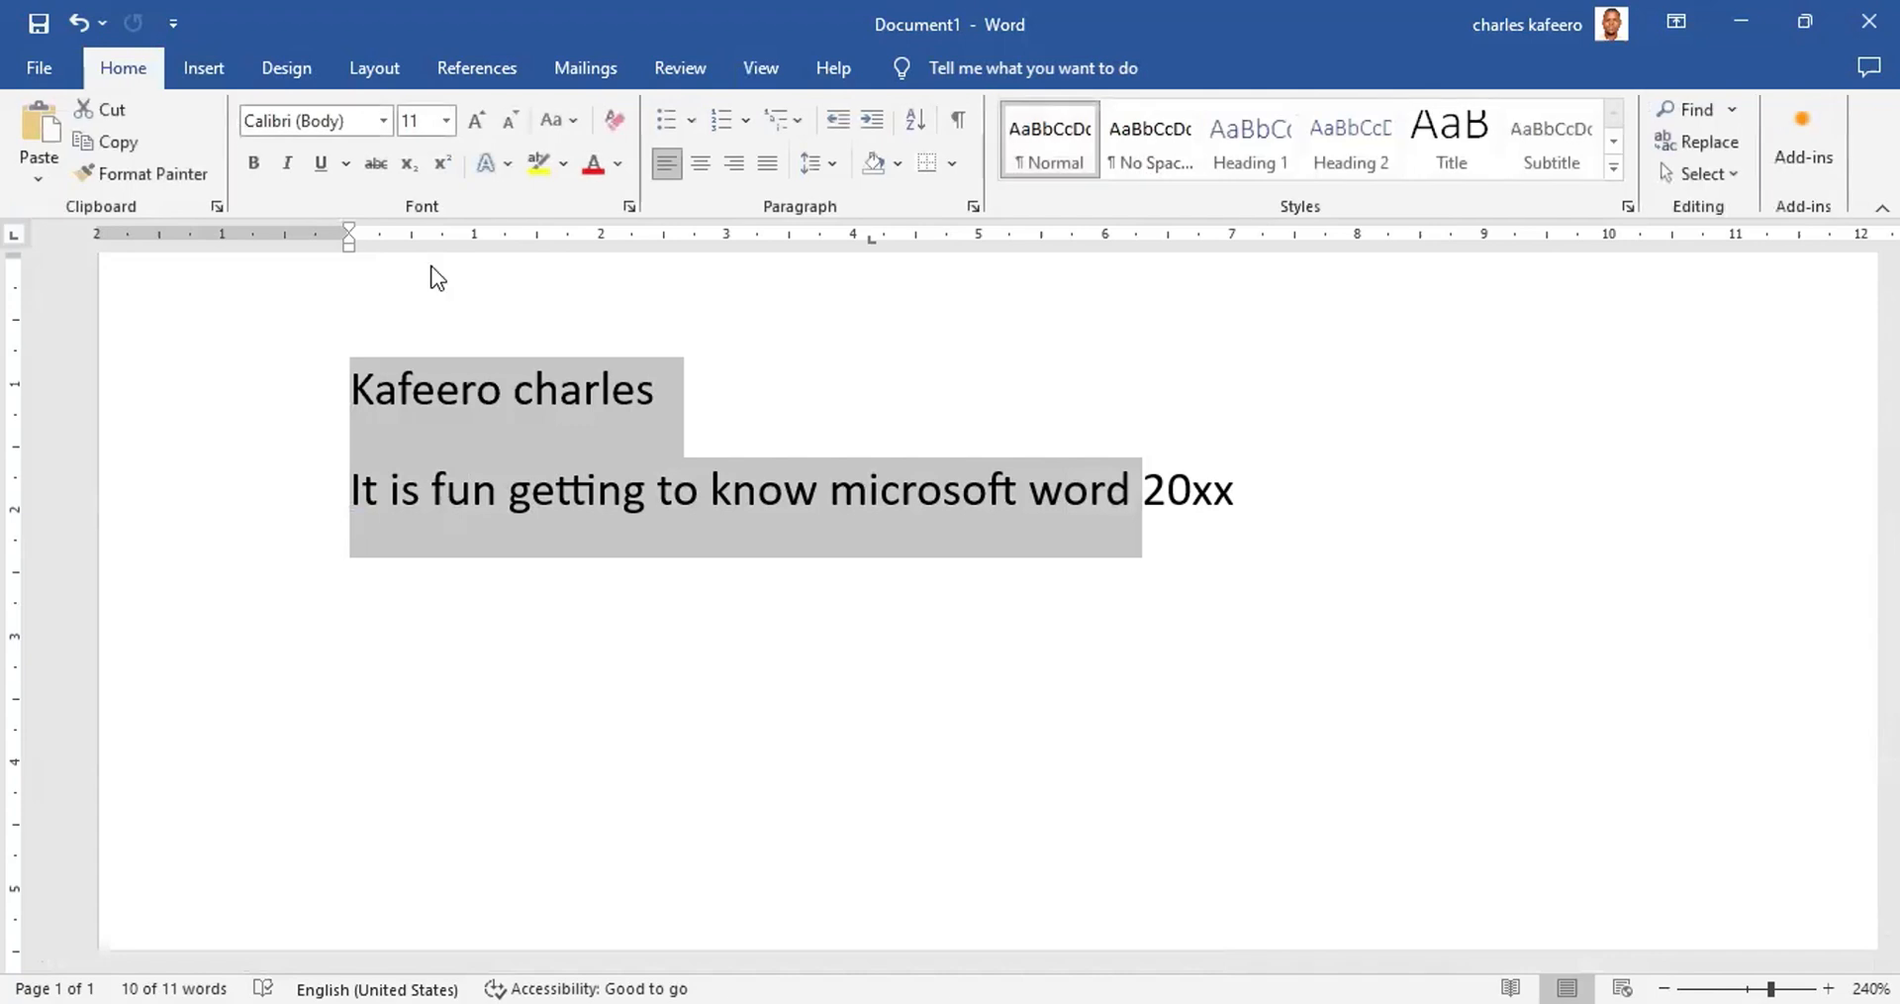
click(616, 164)
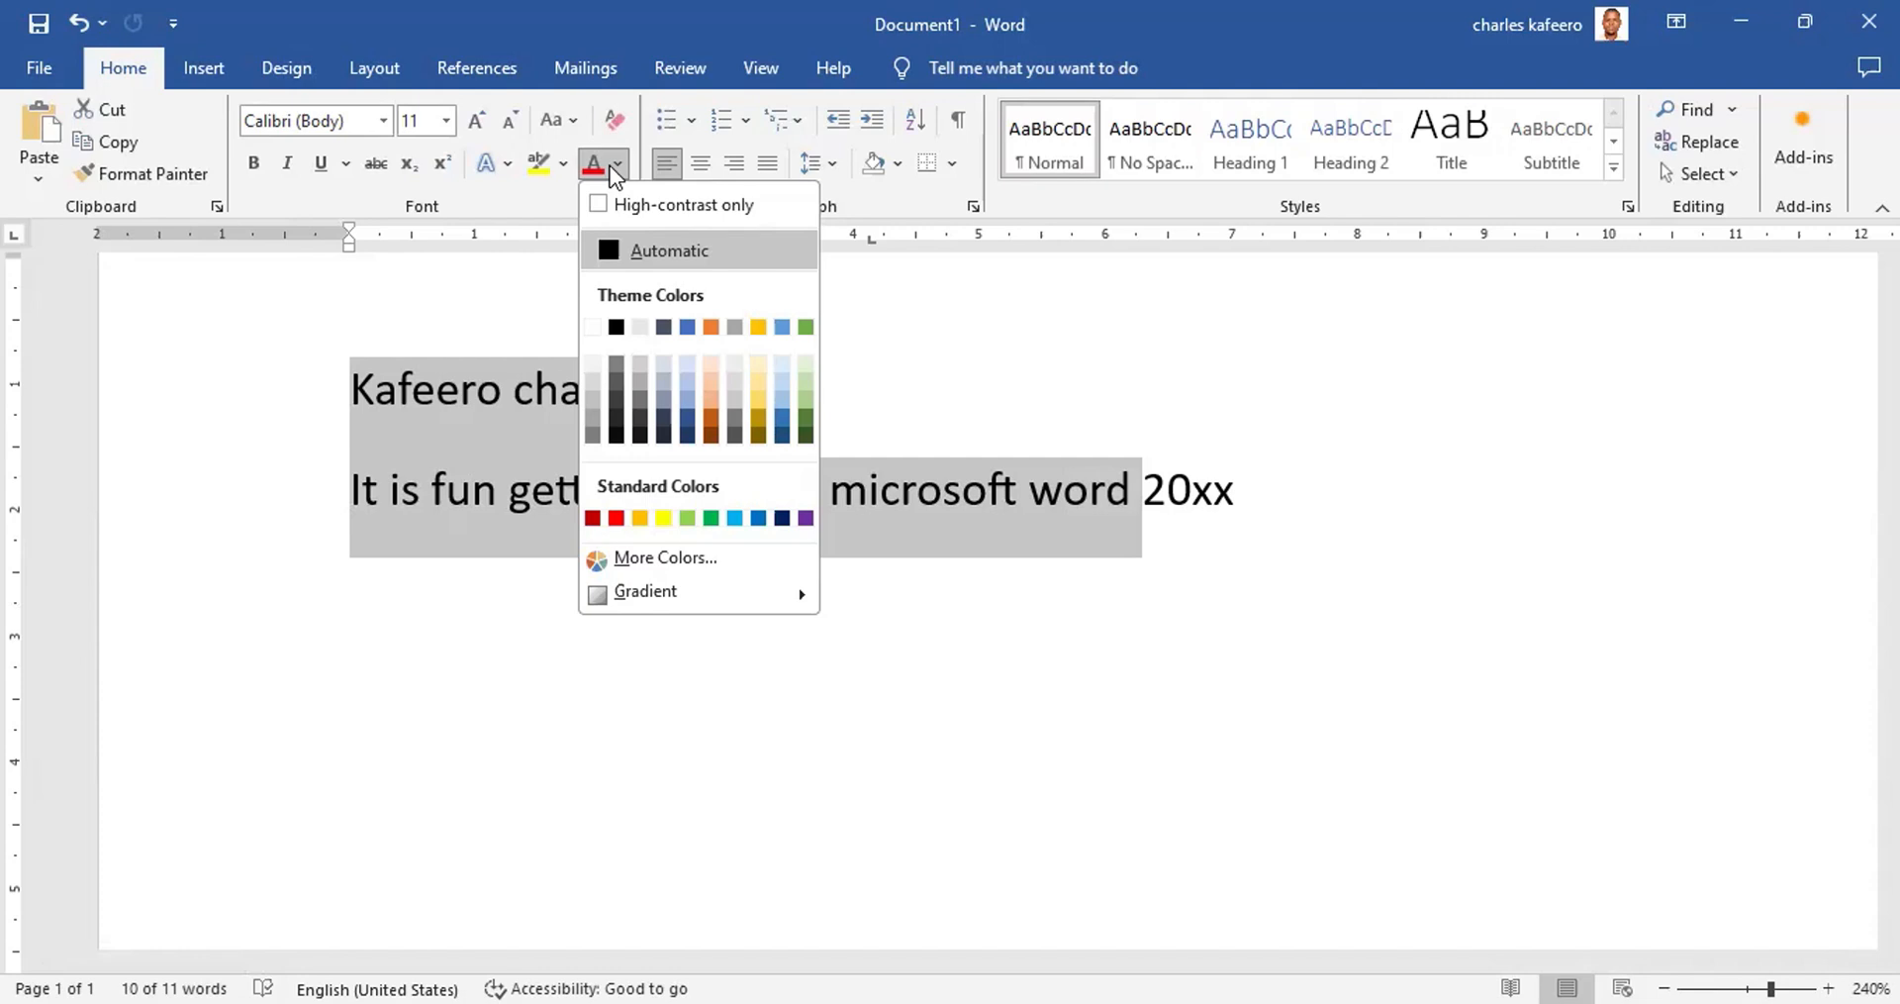
click(690, 329)
click(729, 347)
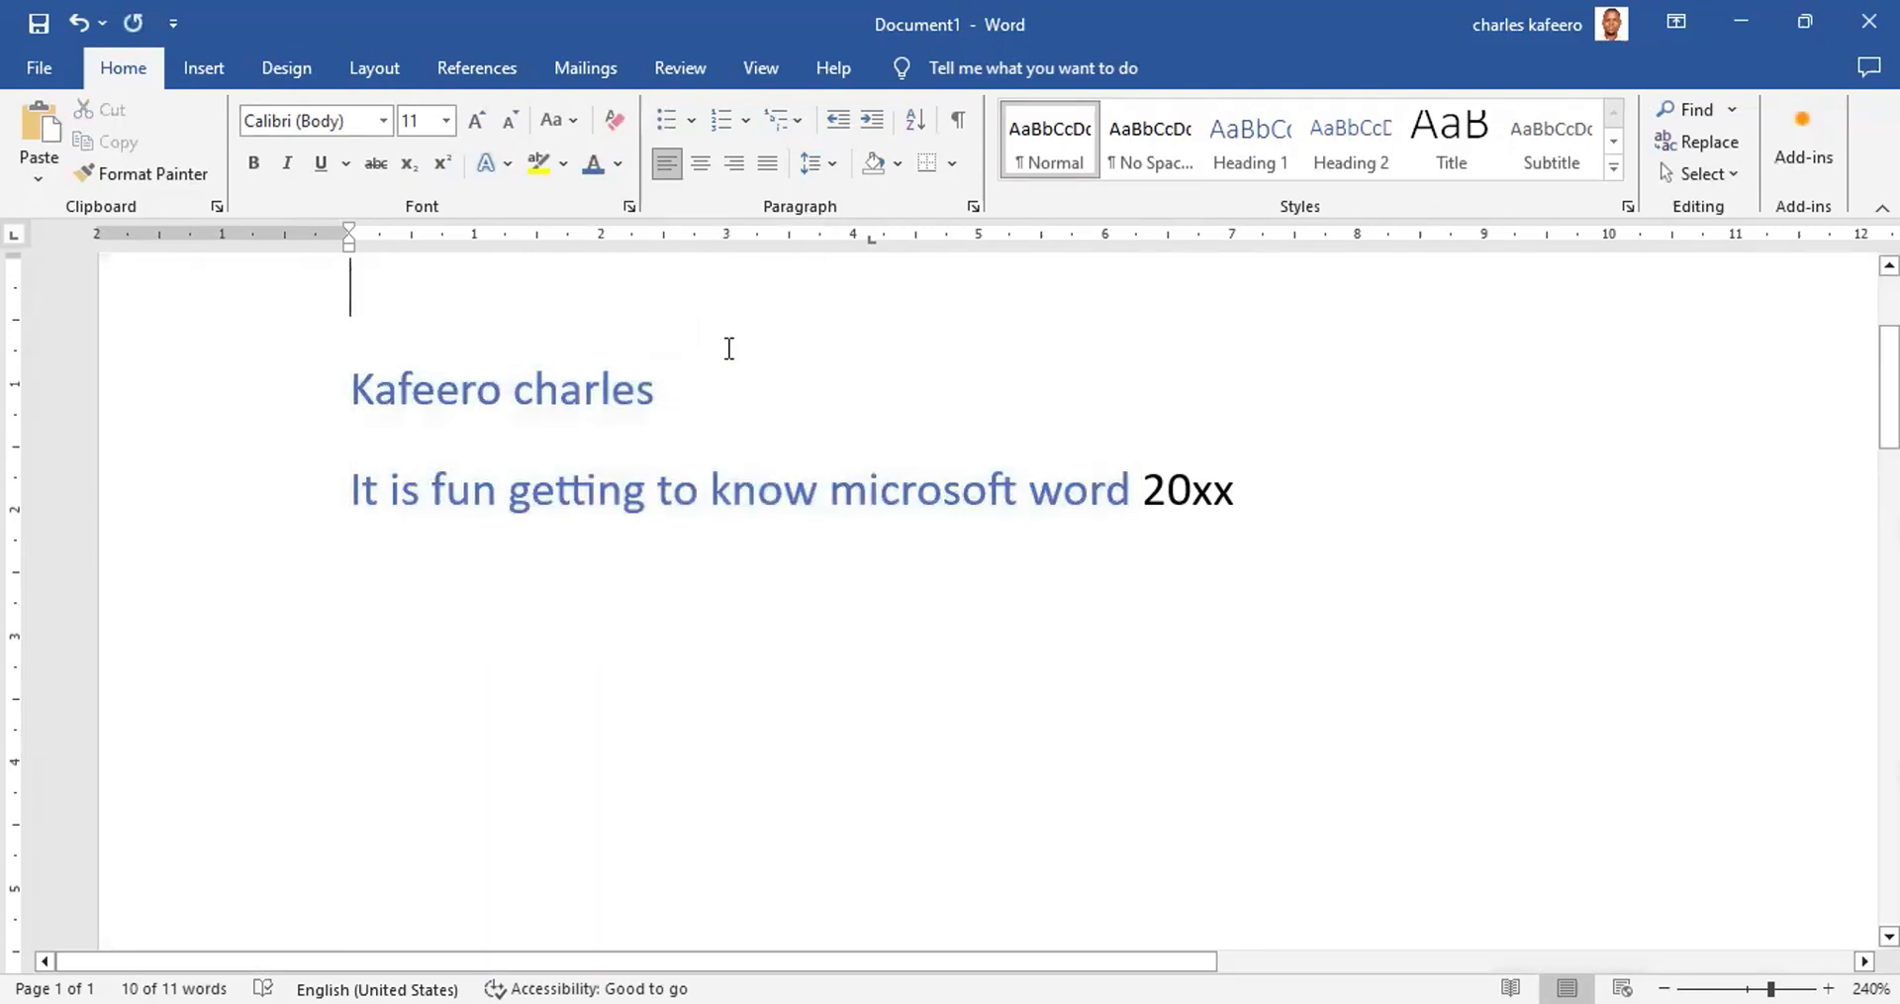
Step: Change the font color of the name line to red
drag(696, 382, 357, 378)
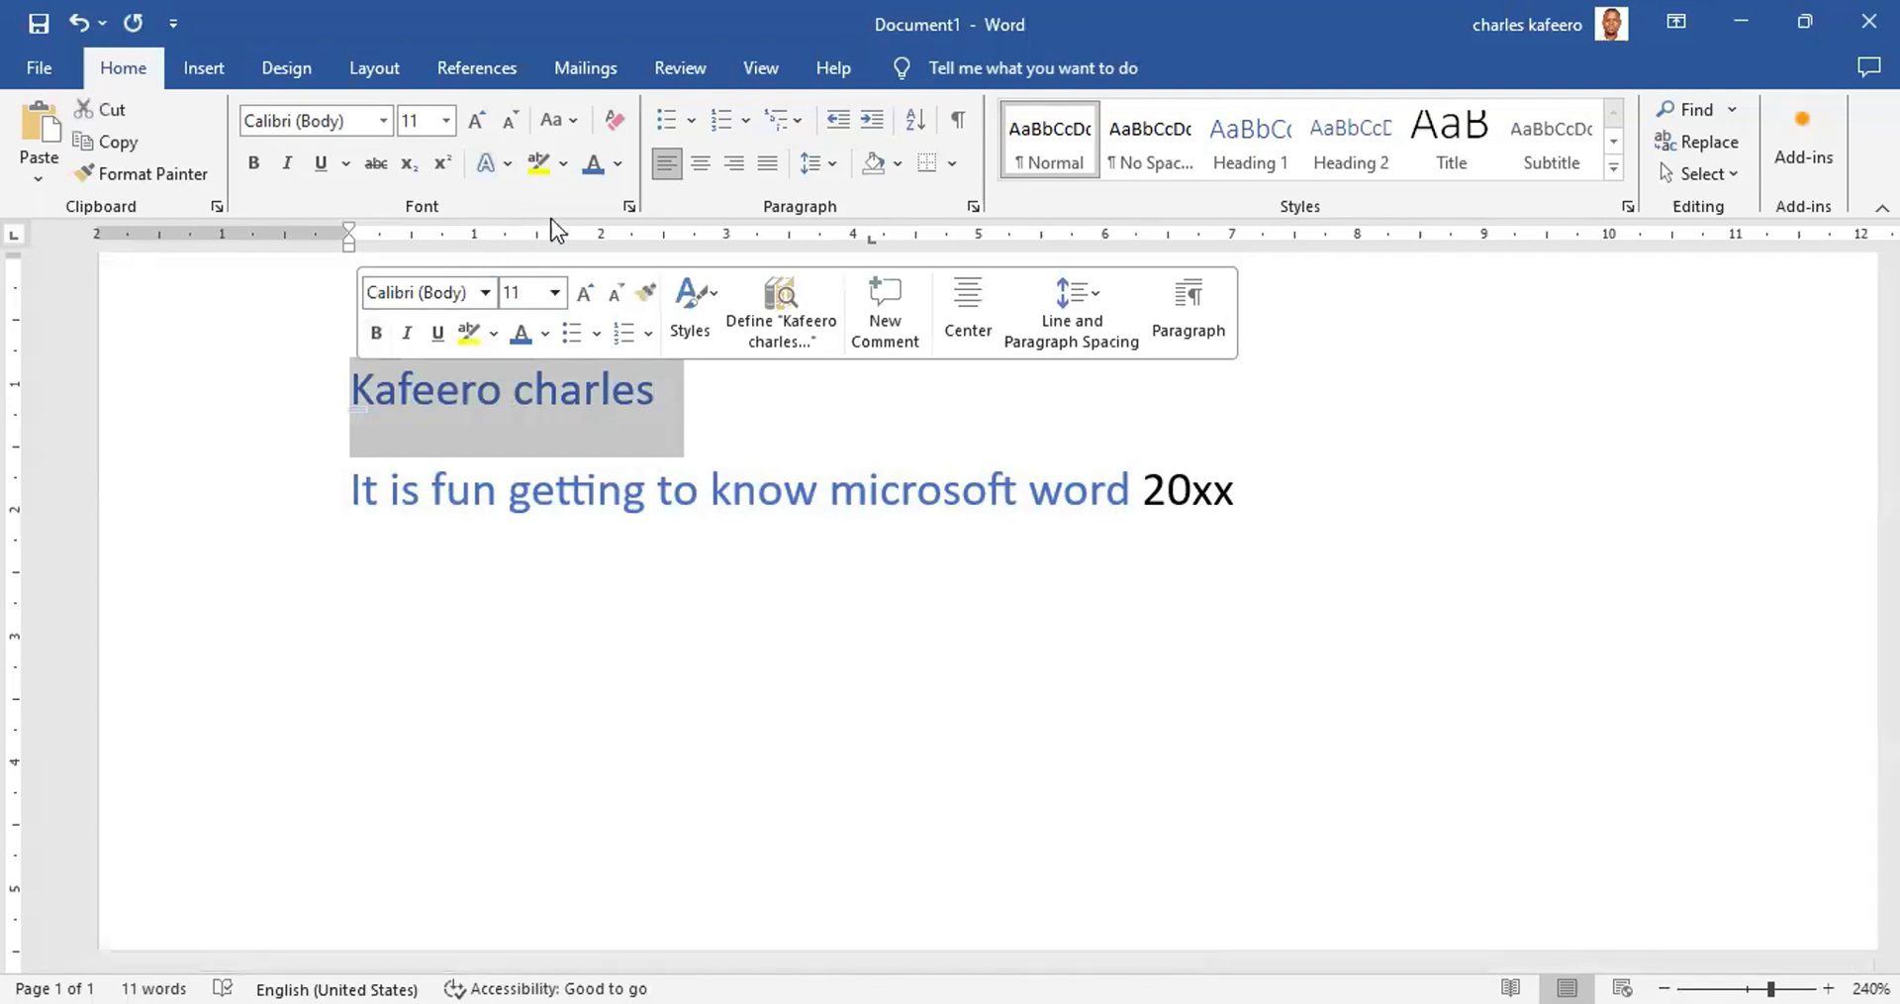
click(617, 163)
click(610, 435)
click(925, 441)
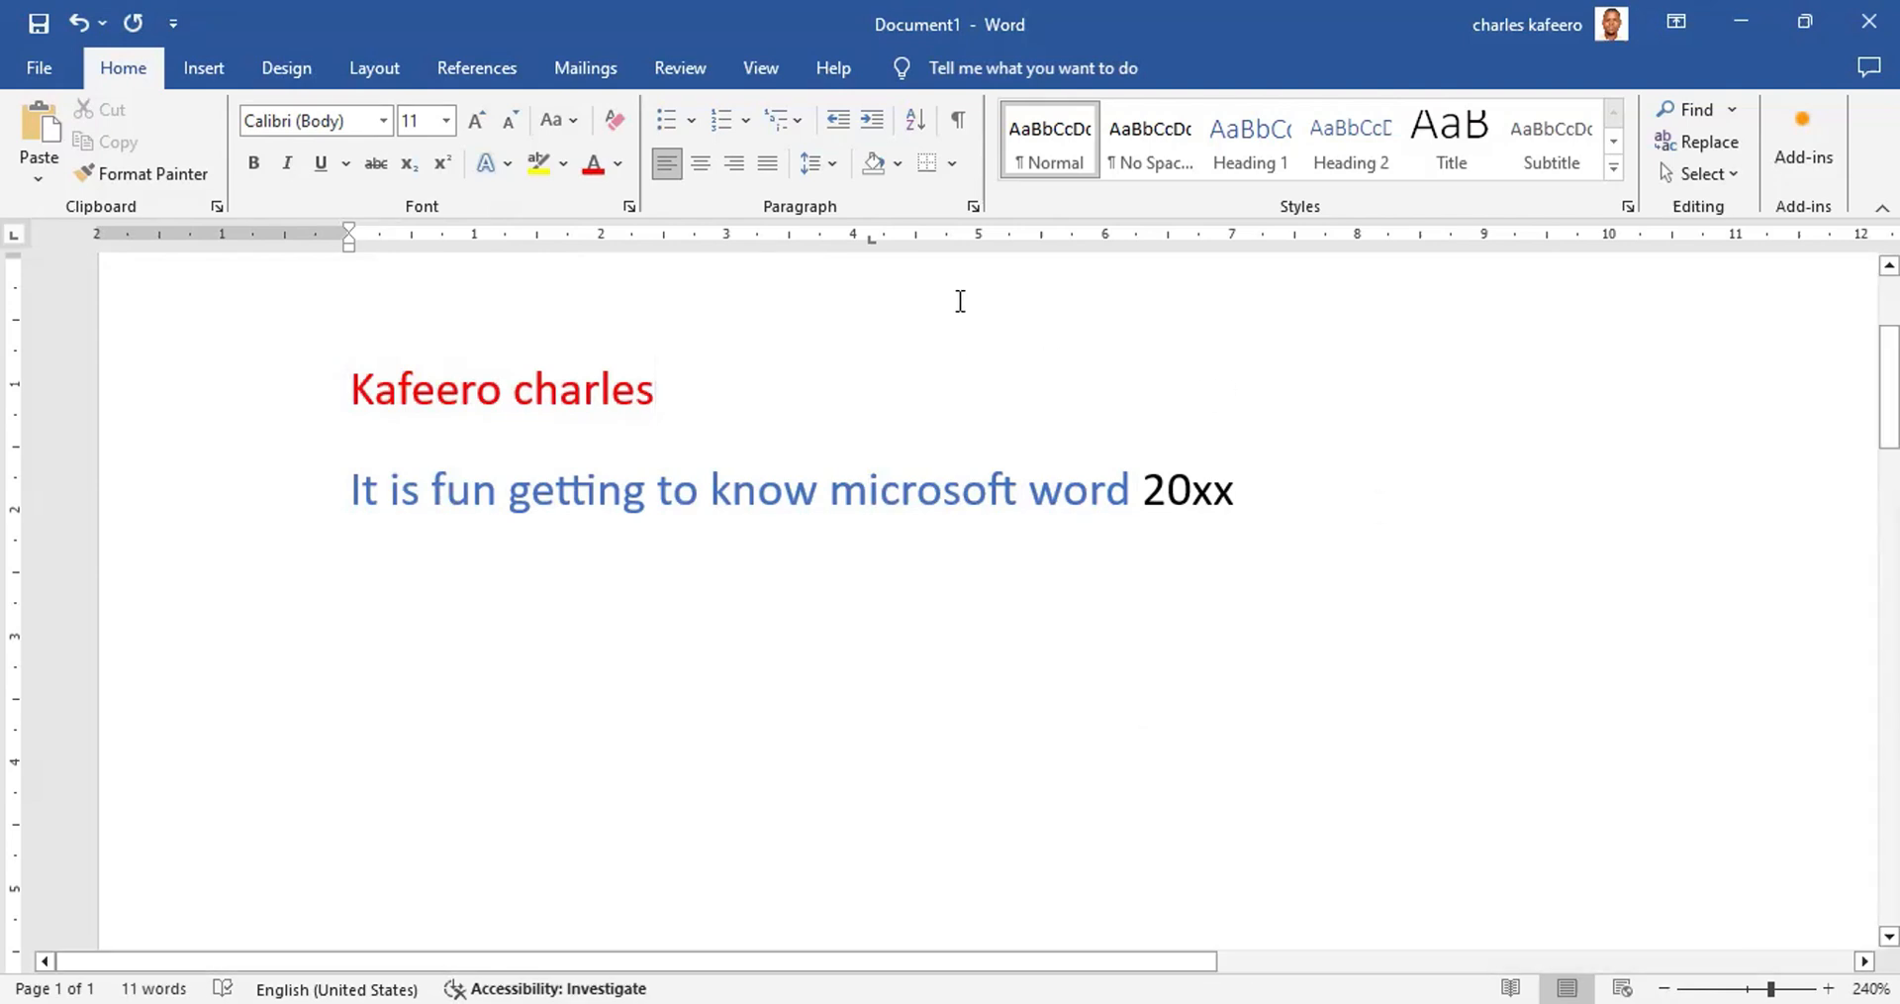
Step: Set the line spacing of the name paragraph to 1.5 lines
click(977, 204)
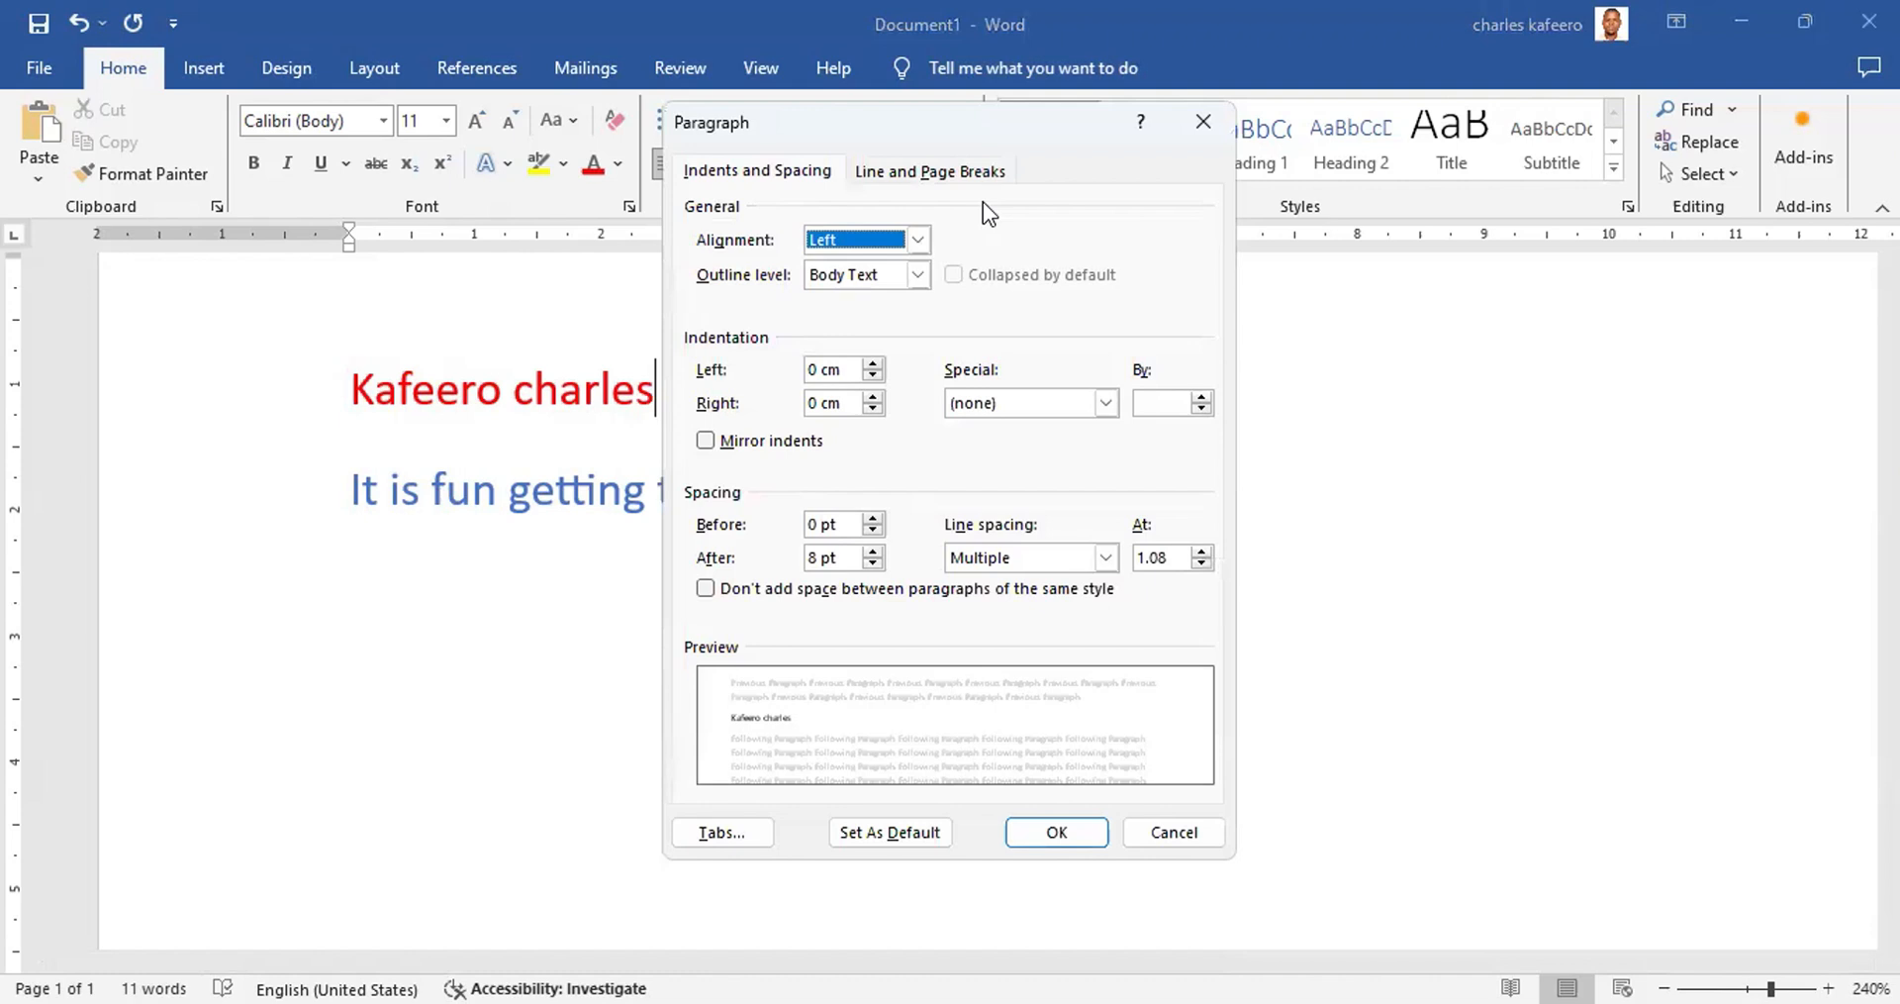
click(1105, 558)
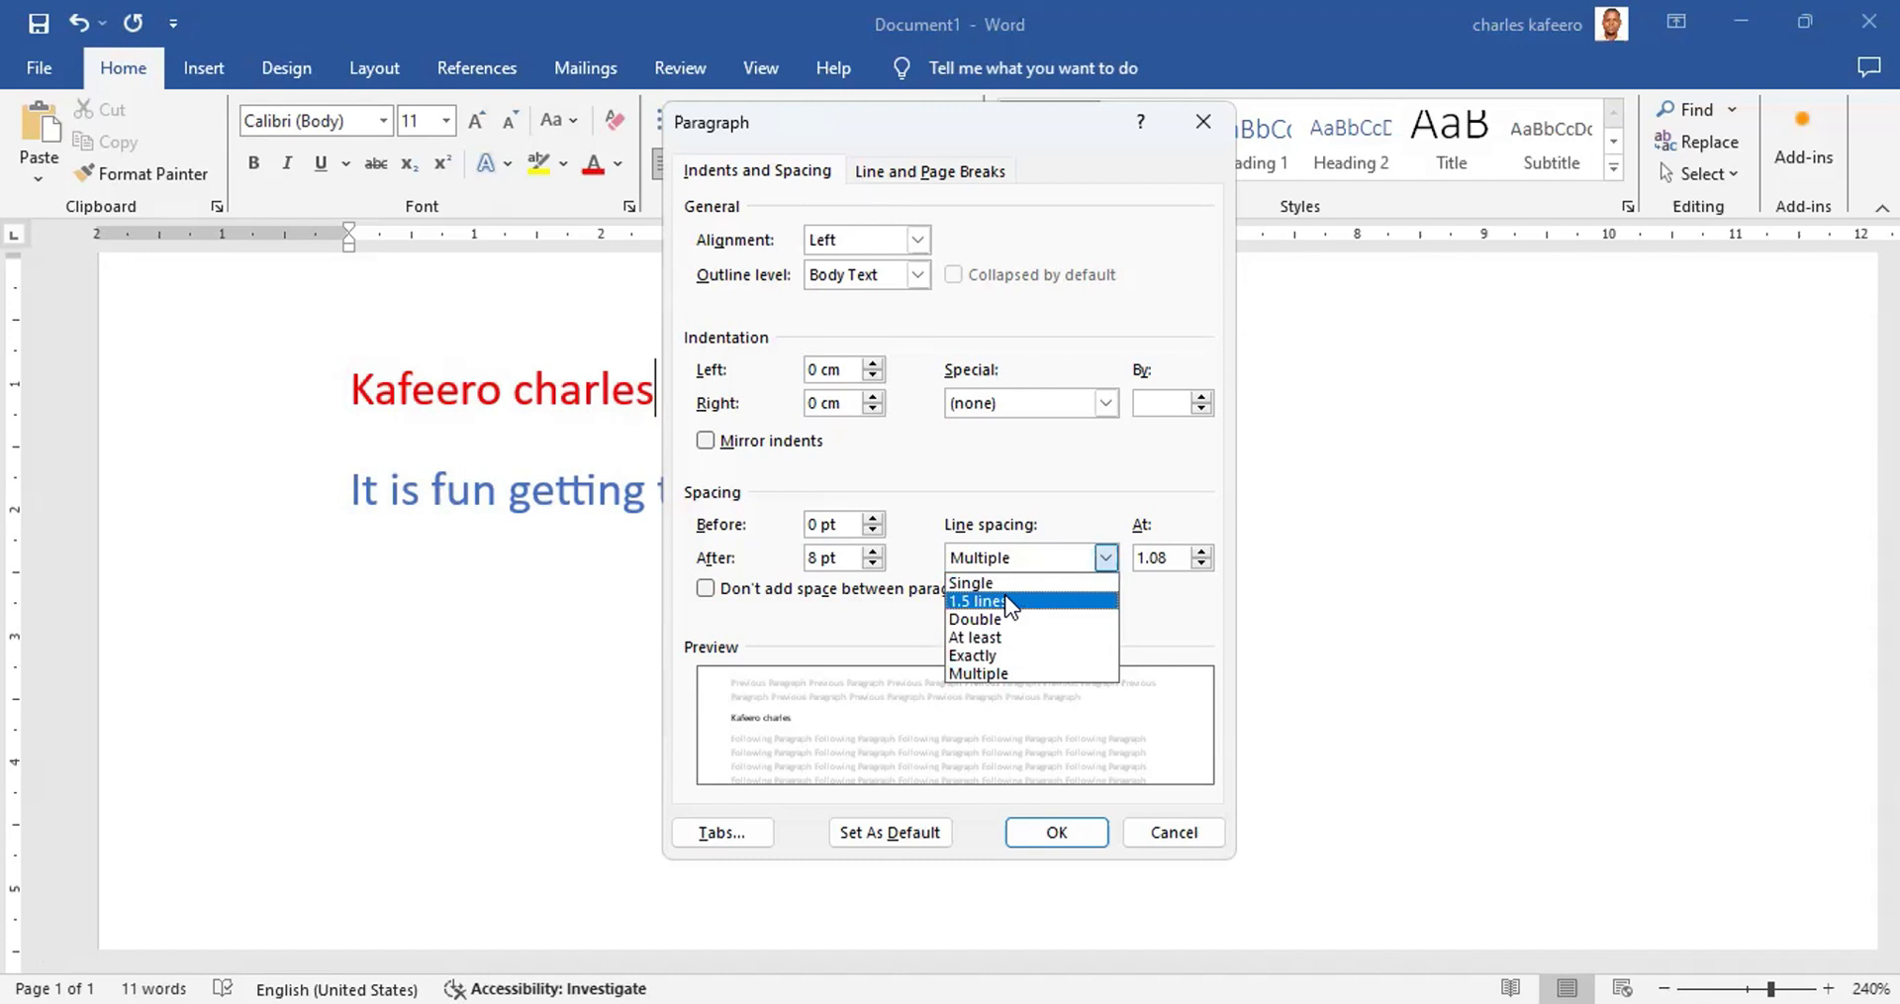
click(1007, 601)
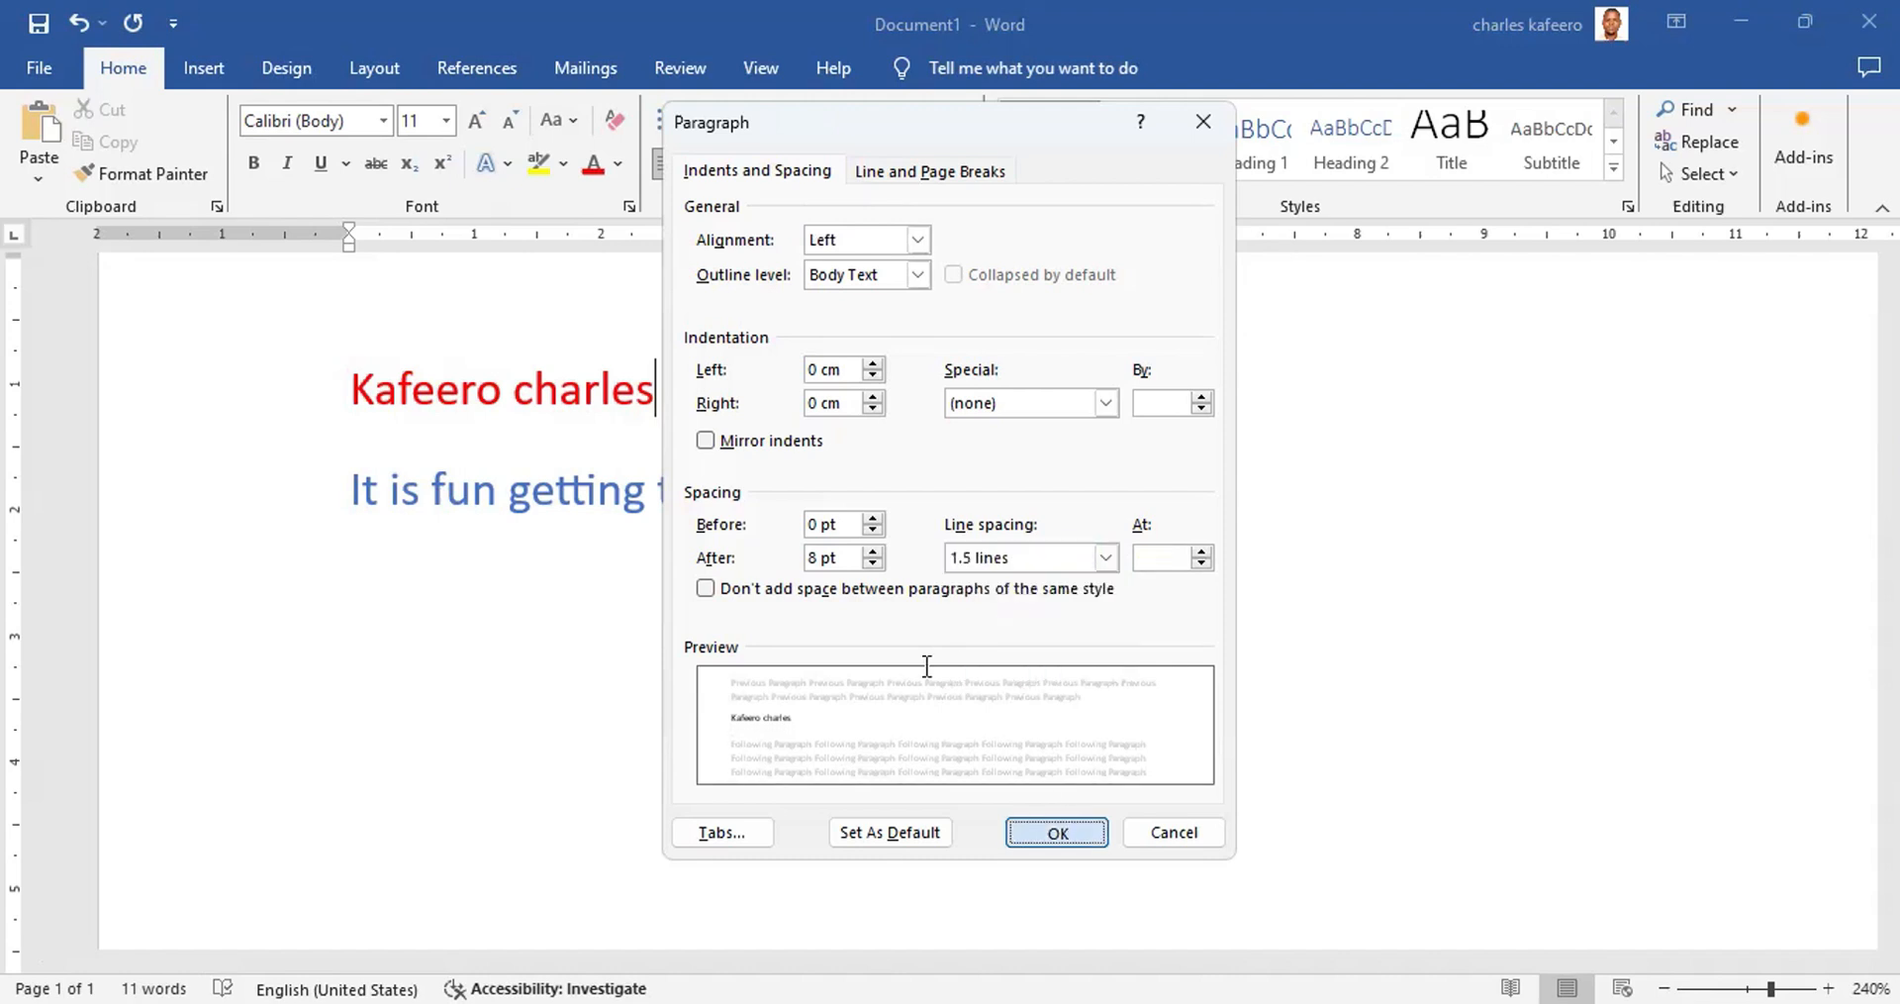
key(Return)
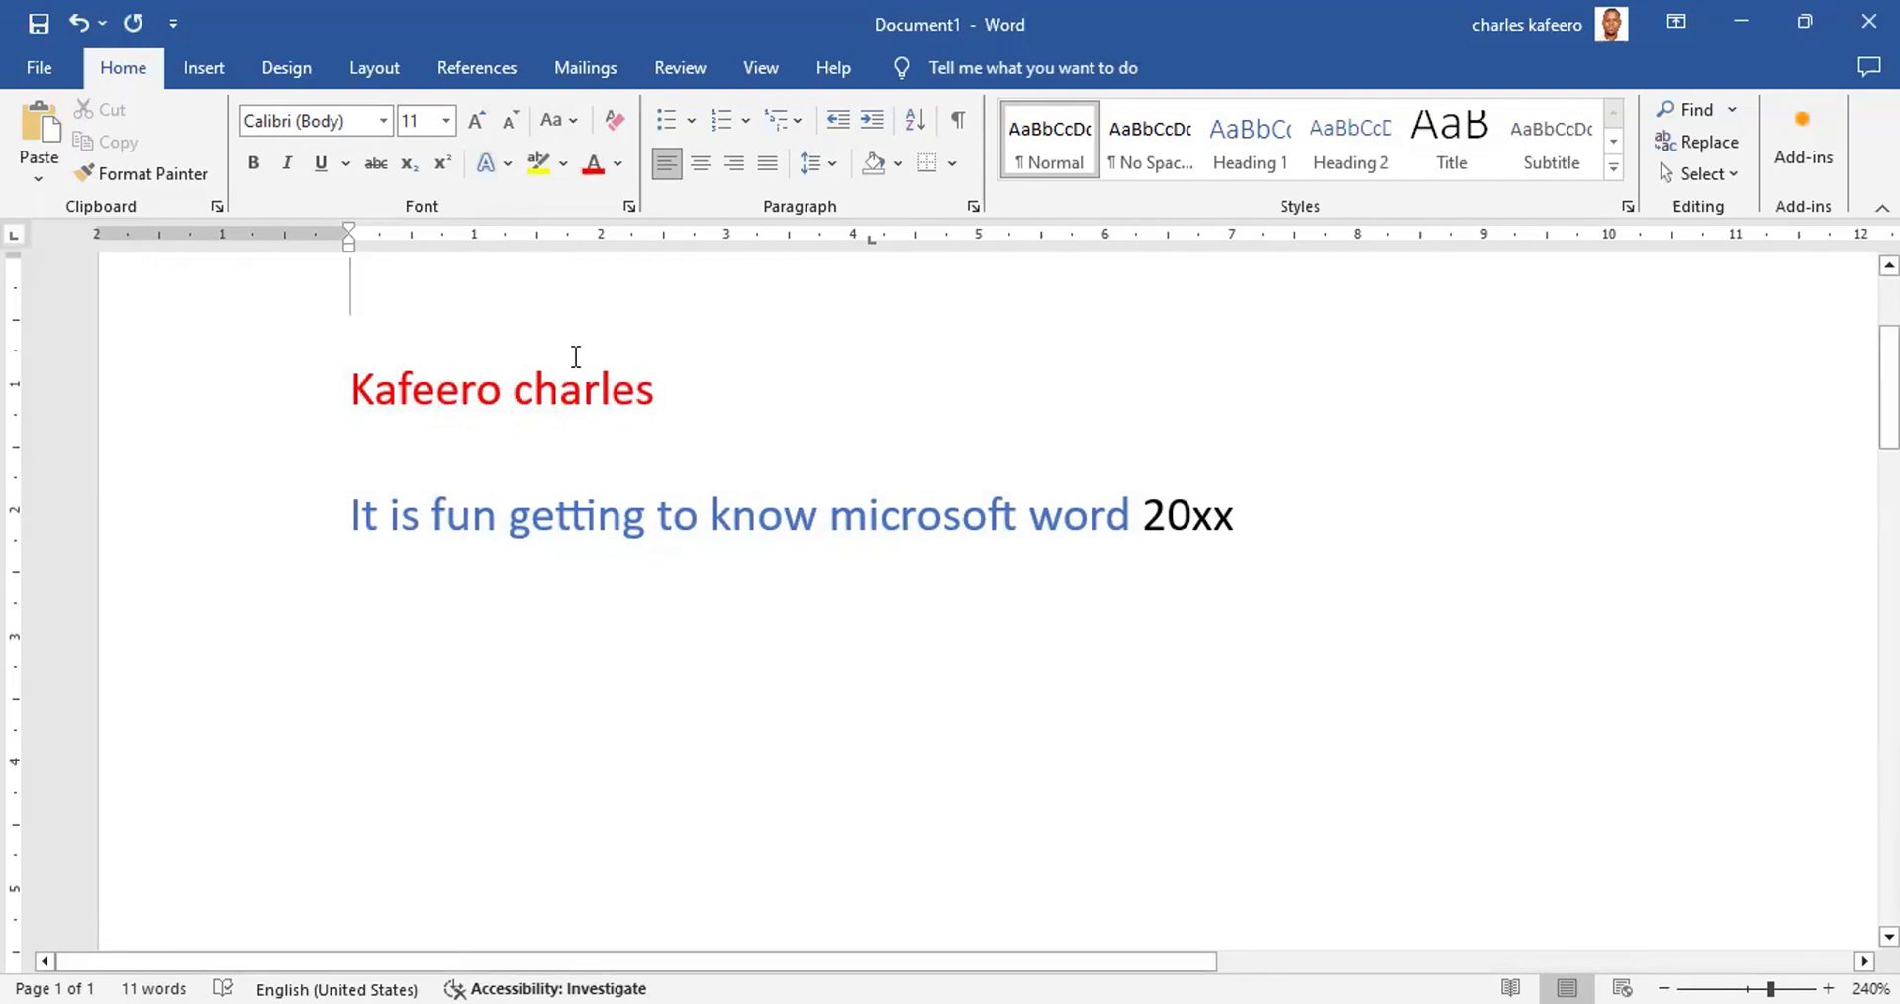
Step: View the document in Read Mode, check its view options, and return to Print Layout
click(757, 65)
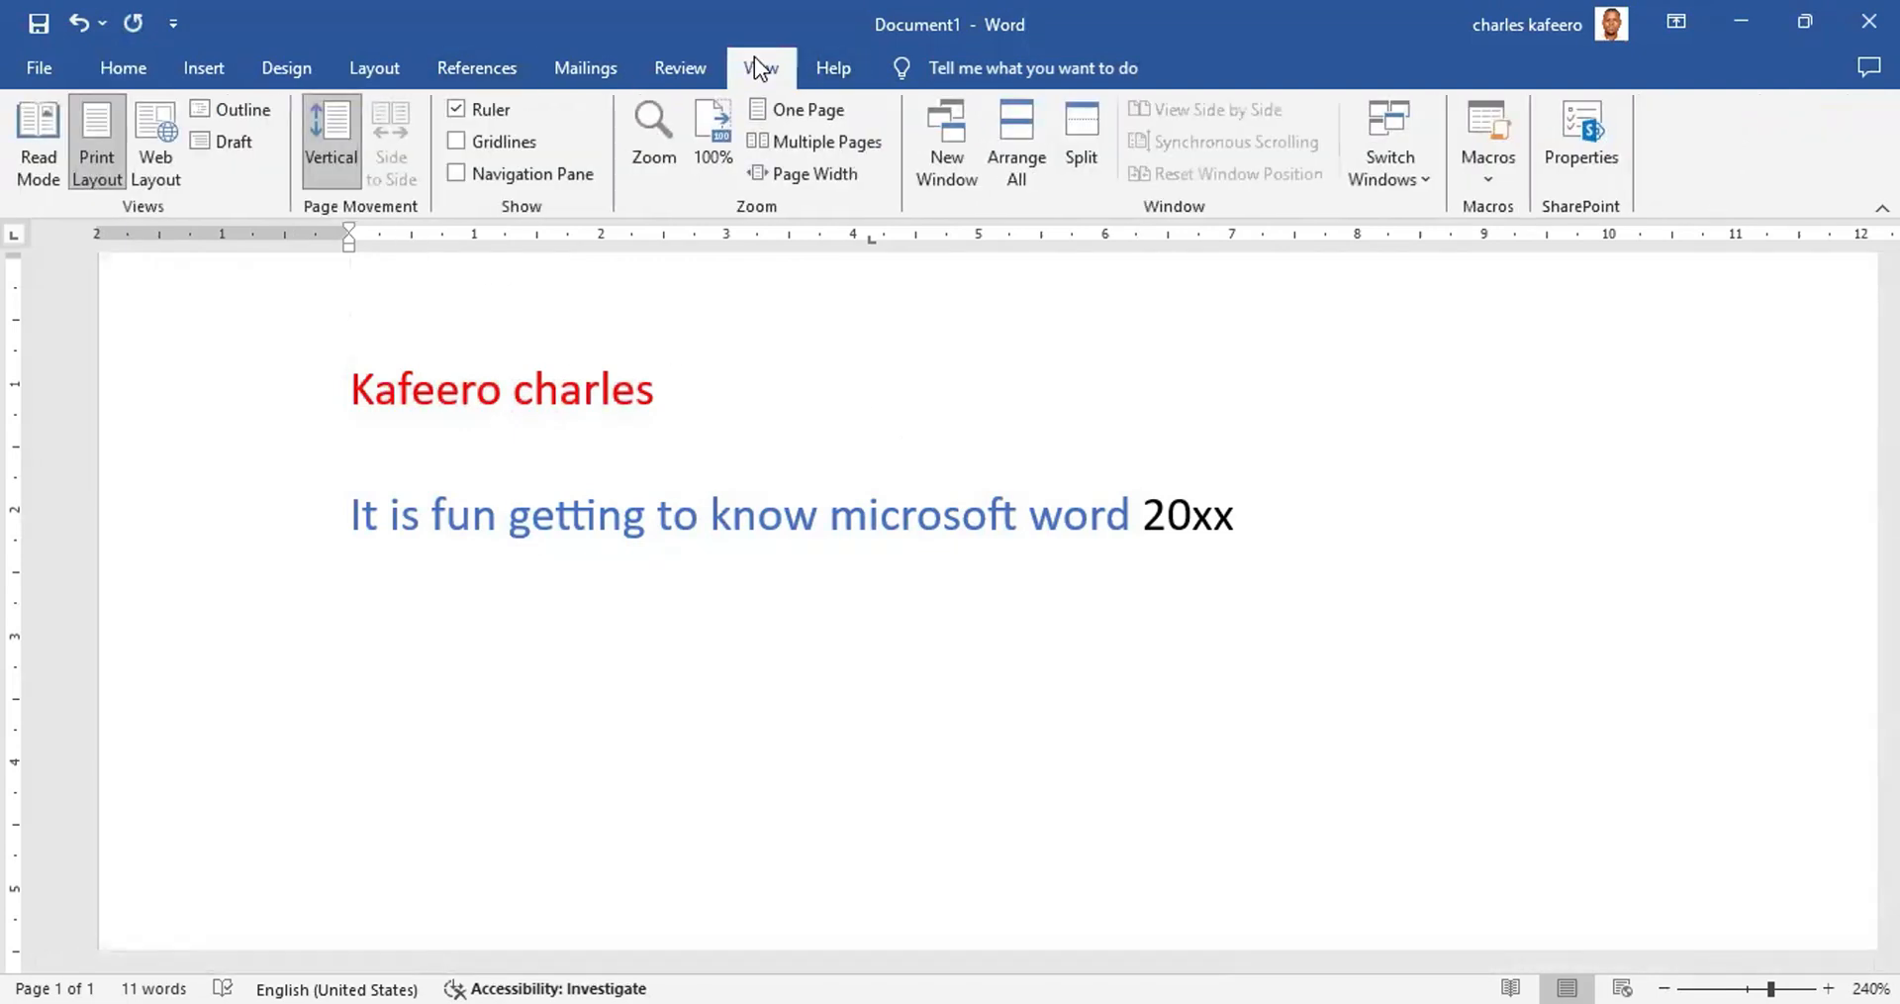
click(52, 163)
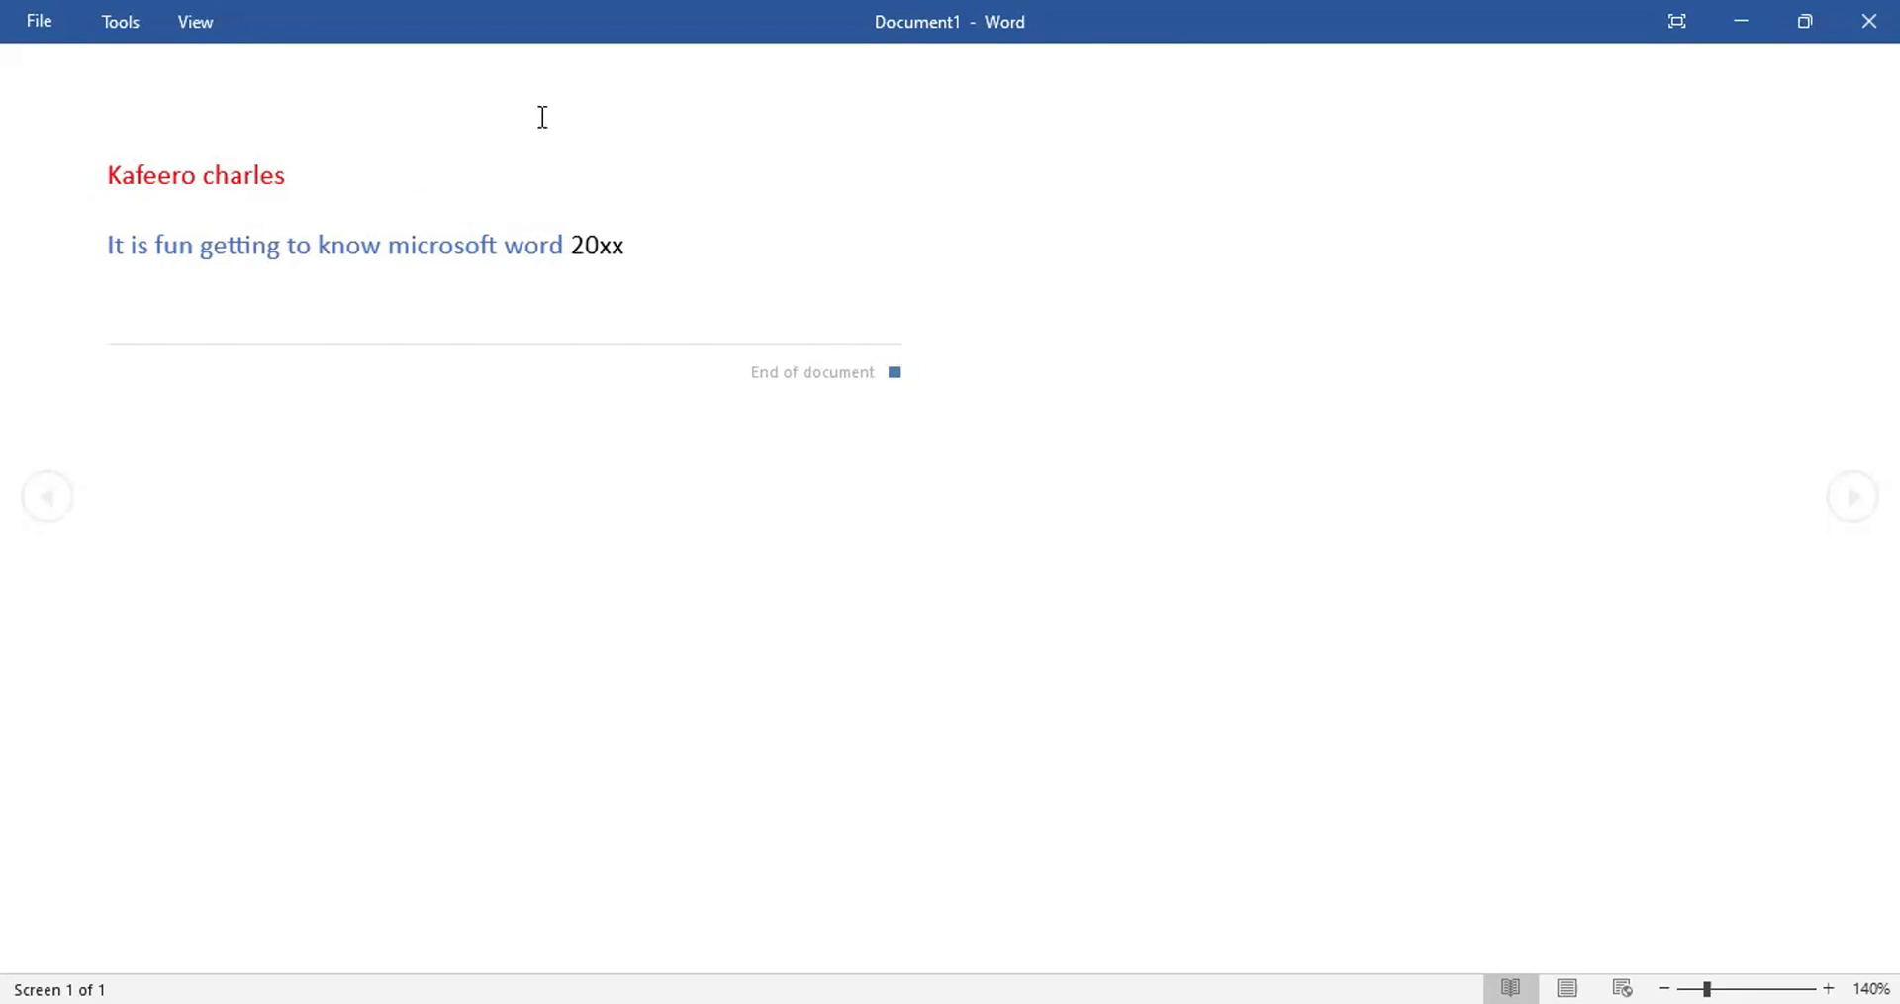
click(201, 27)
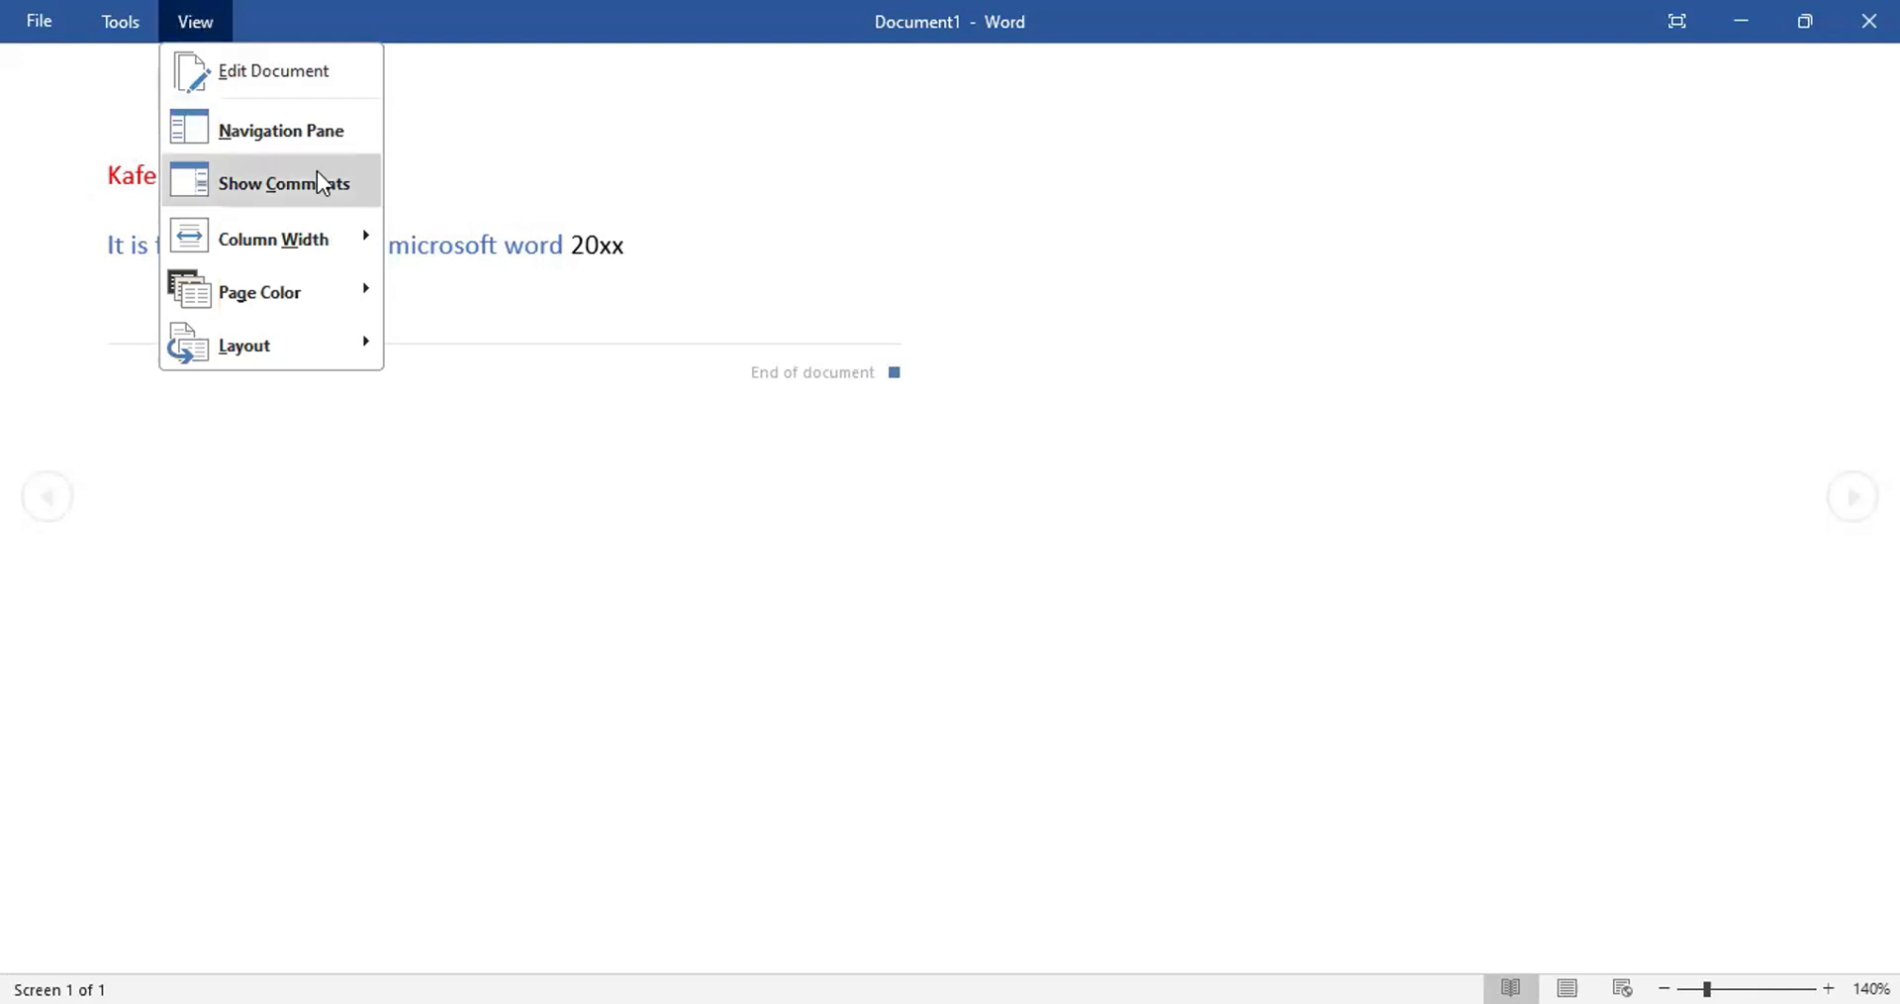
click(751, 337)
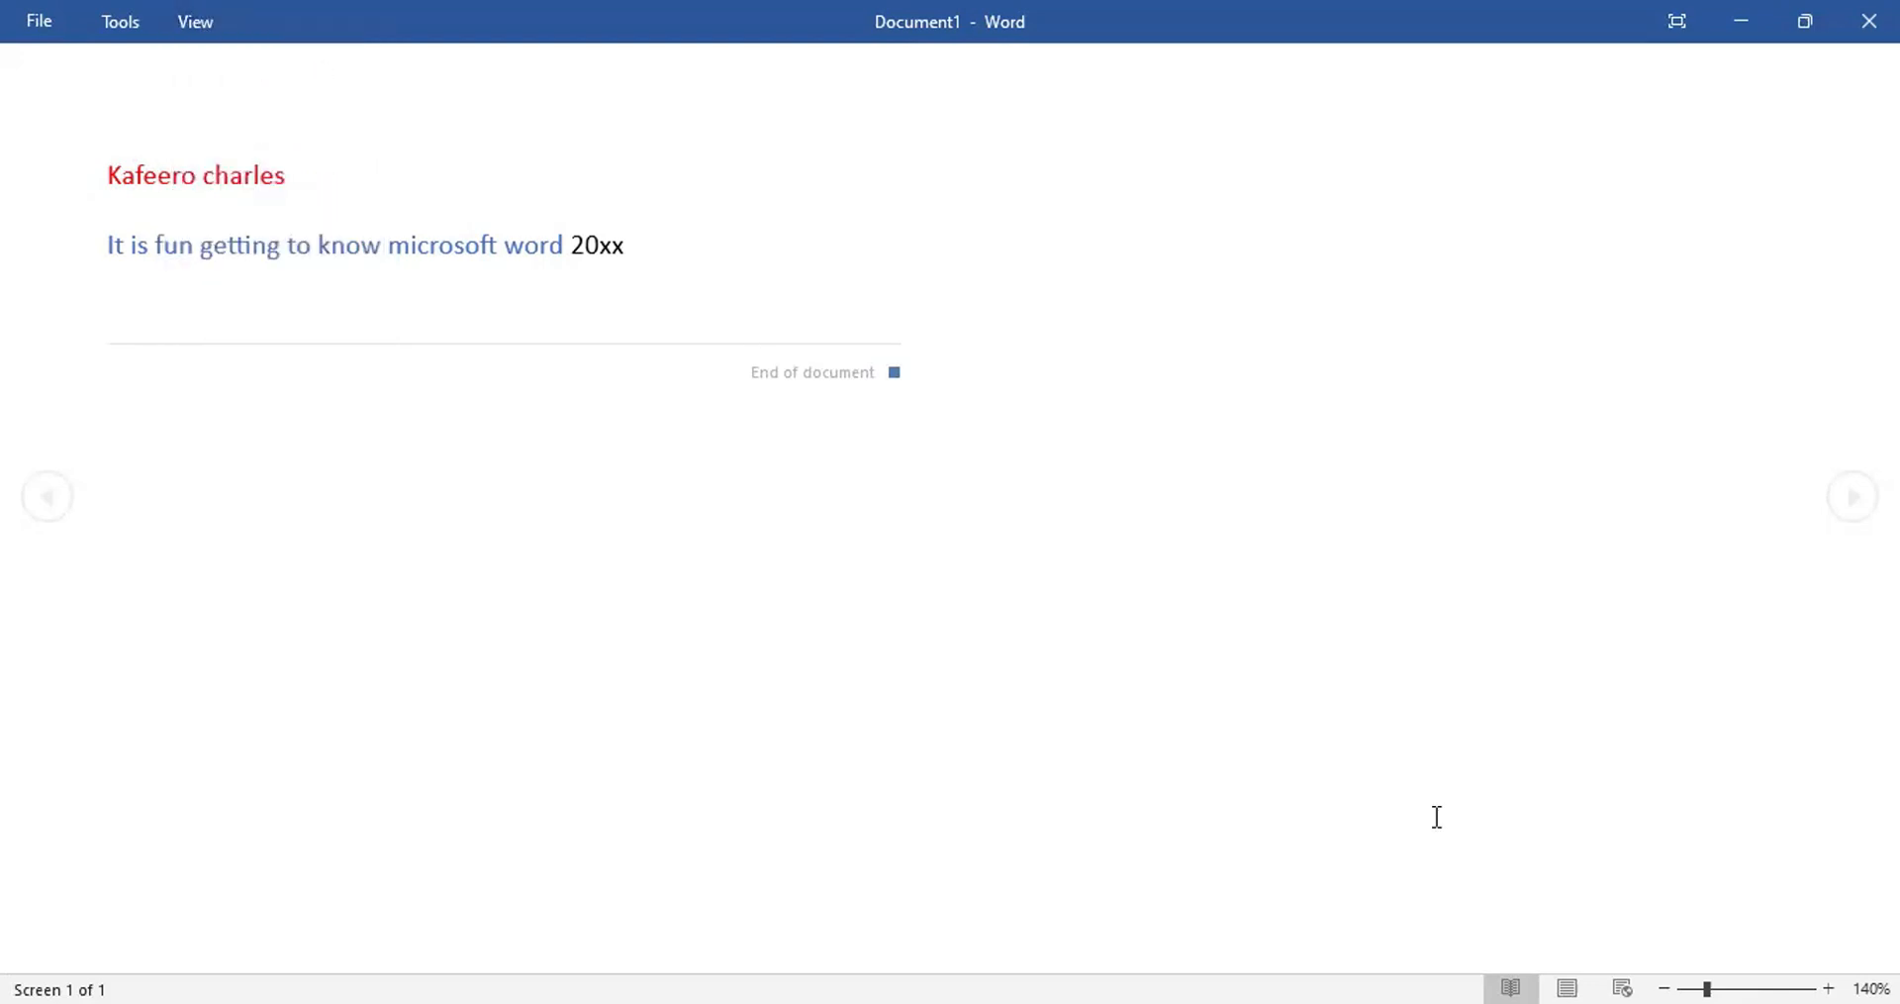
click(1571, 975)
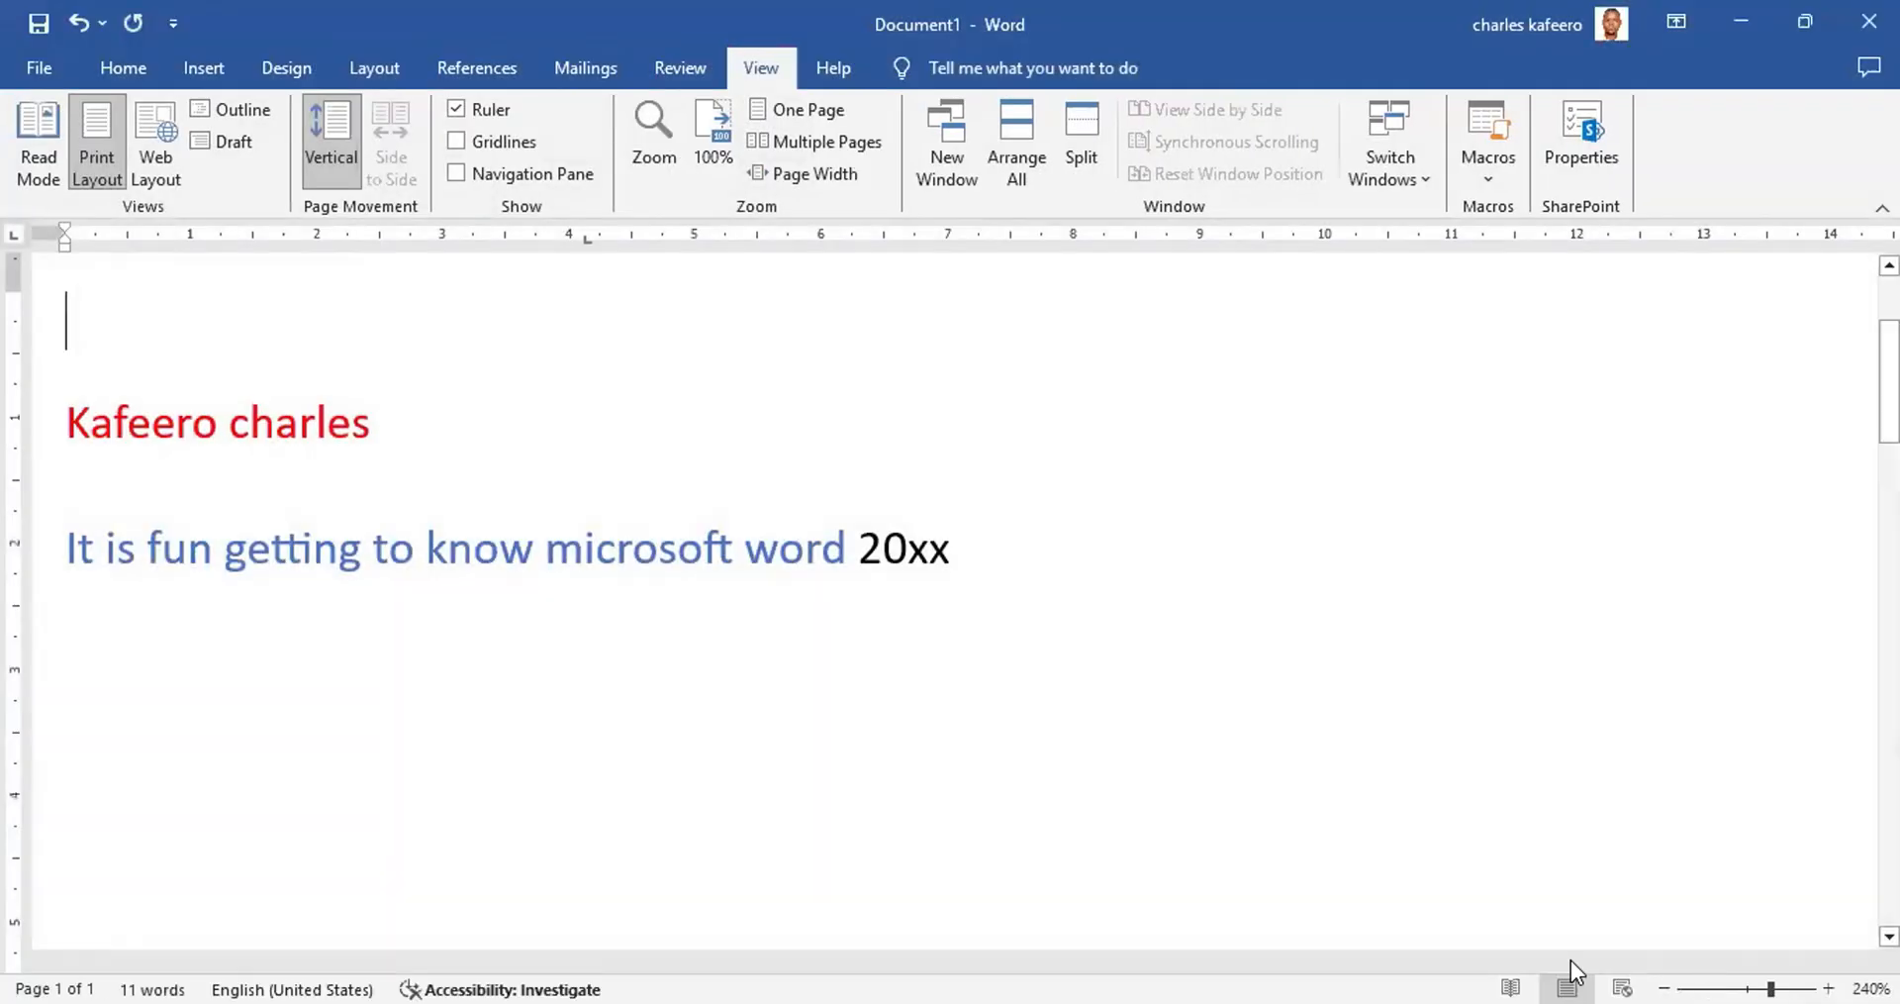
Step: View the document in Web Layout and switch back to Print Layout
click(1617, 970)
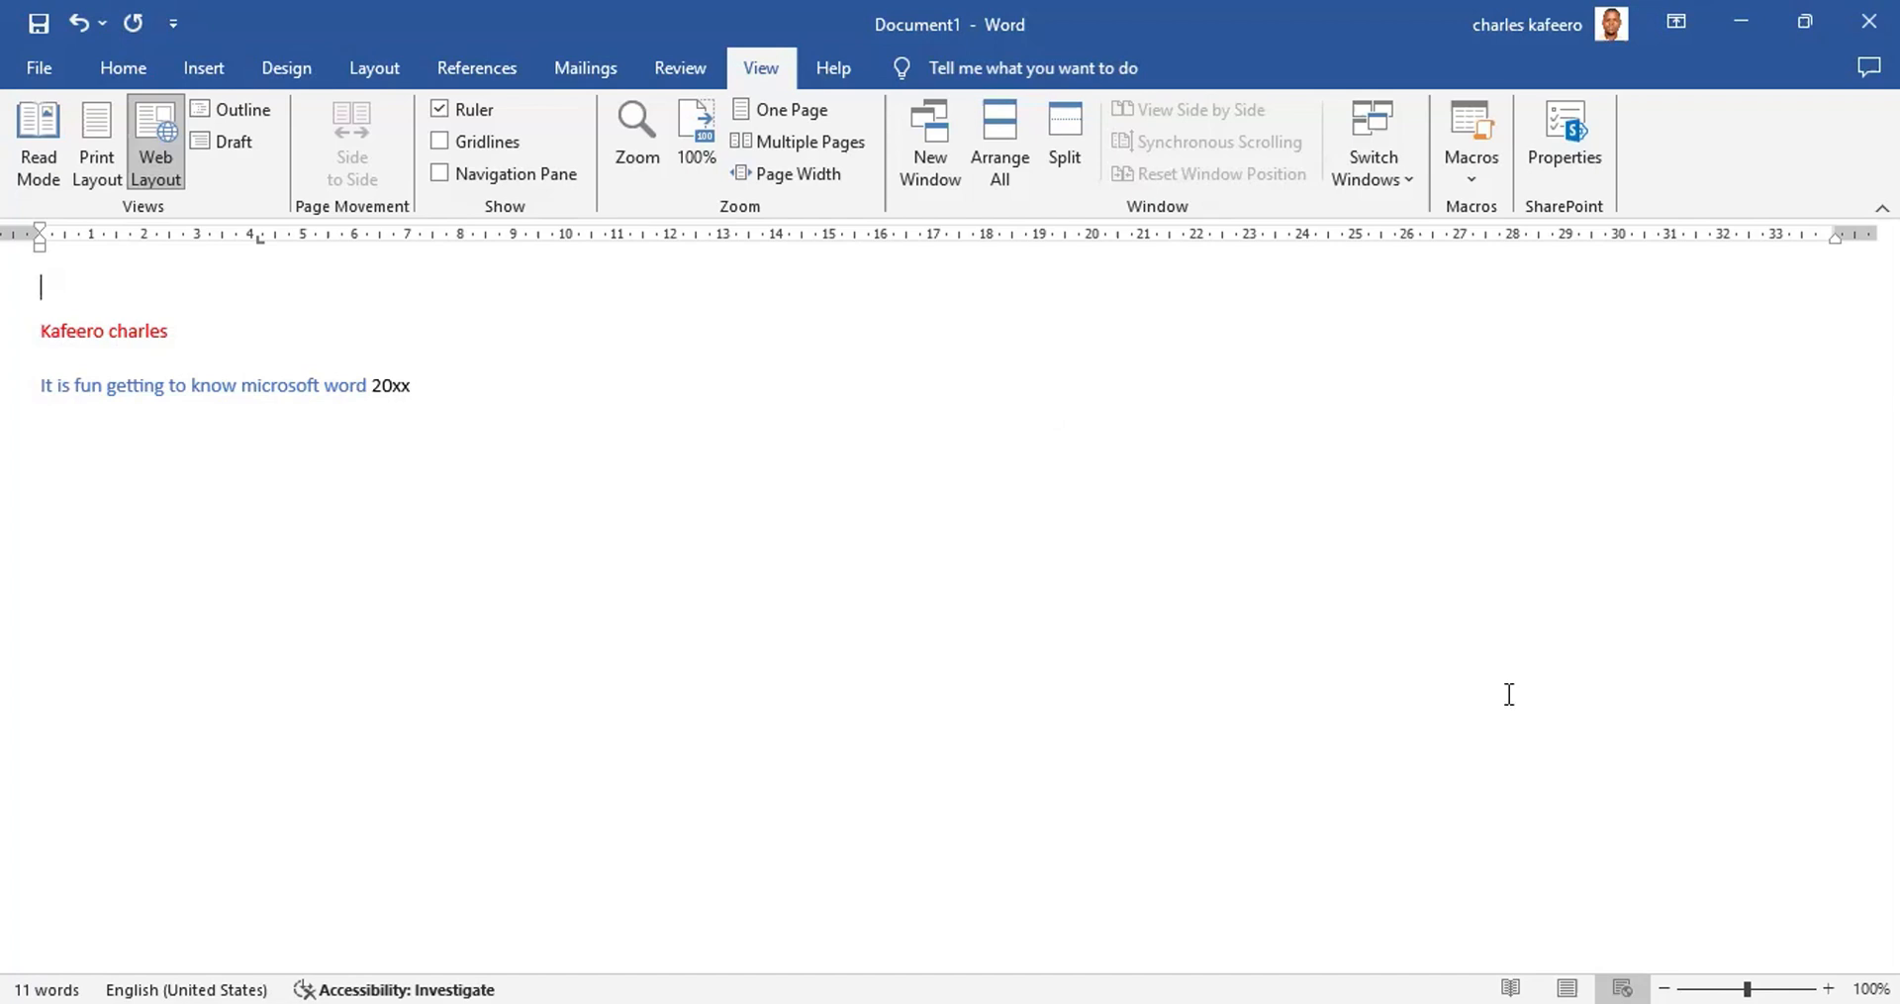
click(1567, 987)
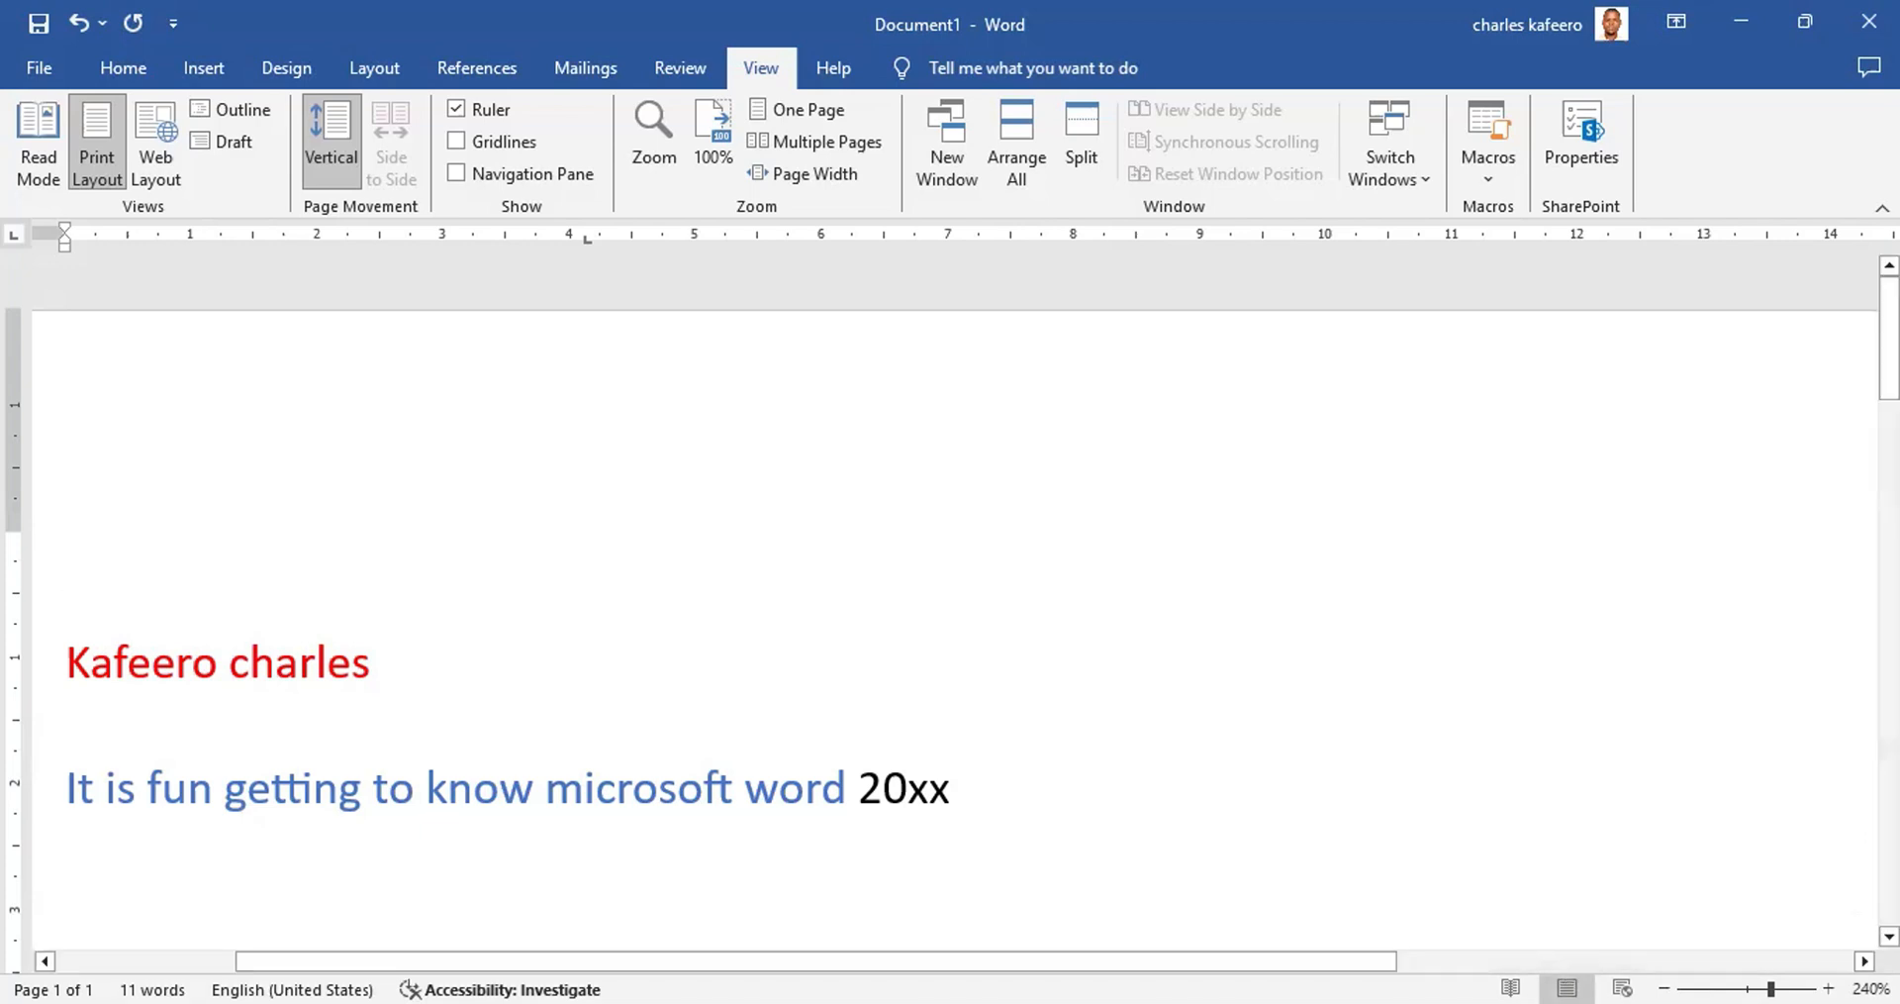
scroll(950, 594, down, 1)
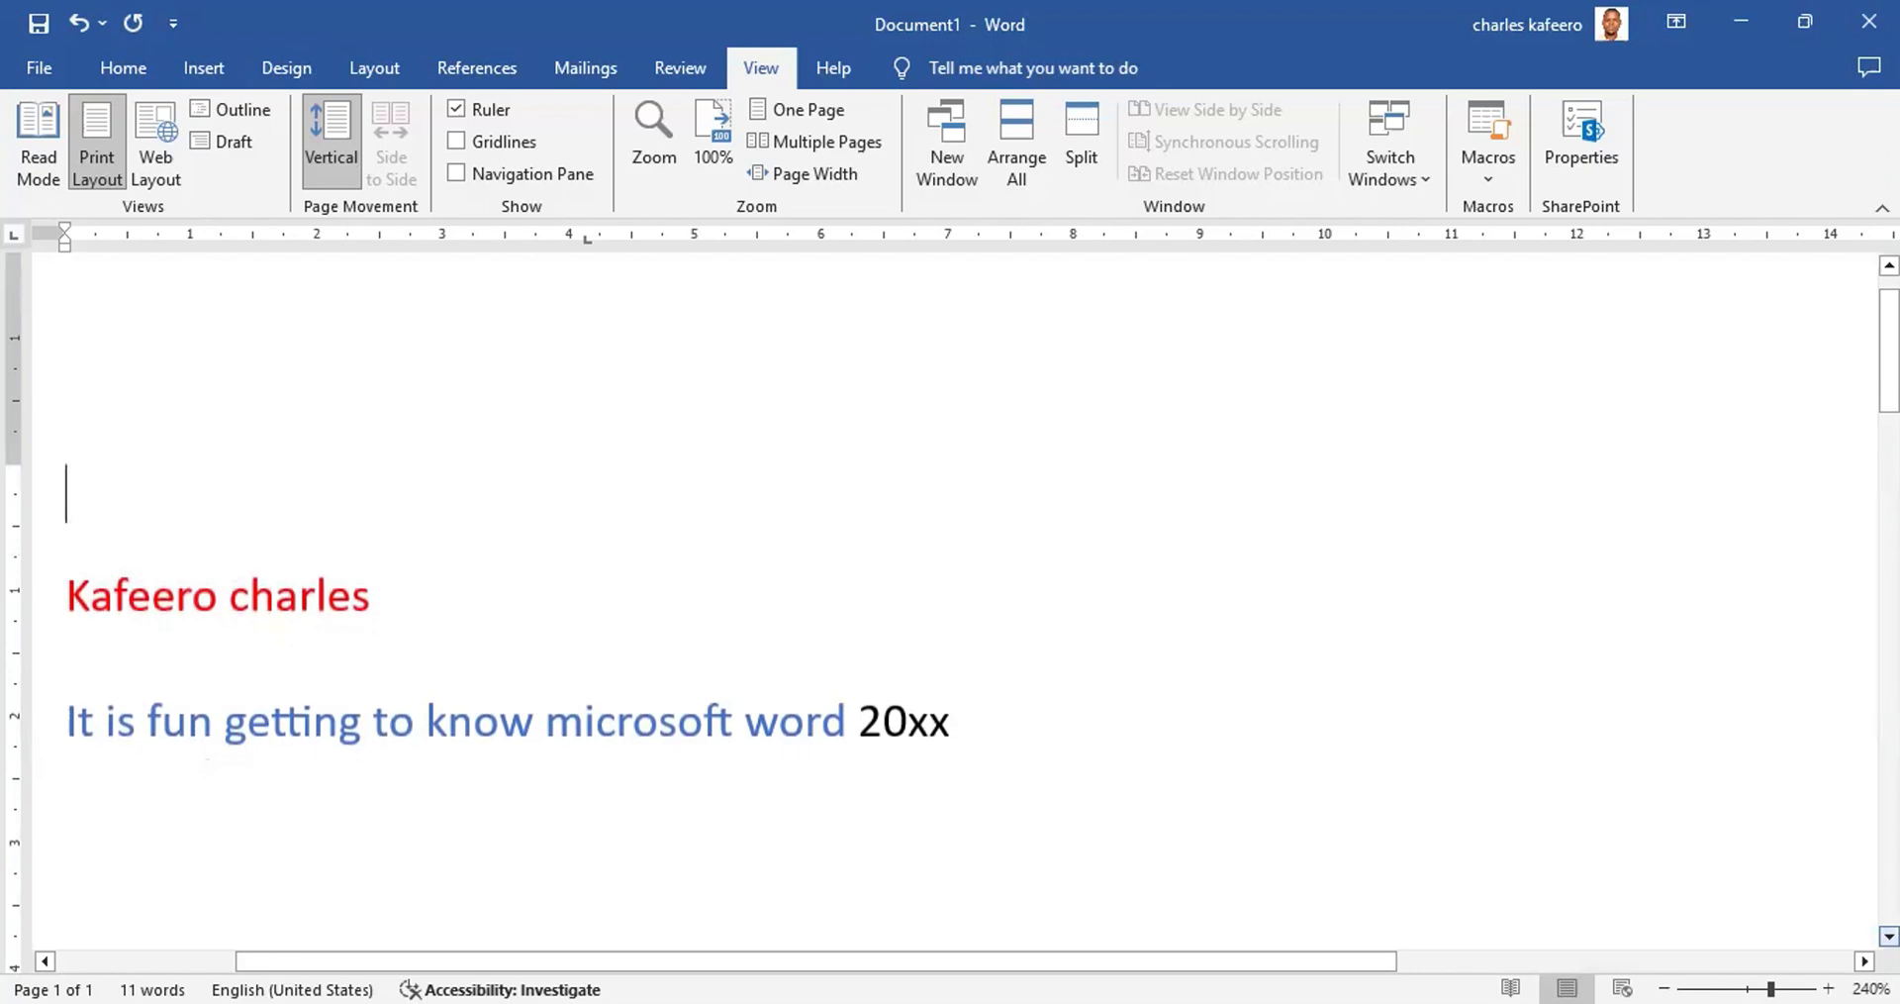